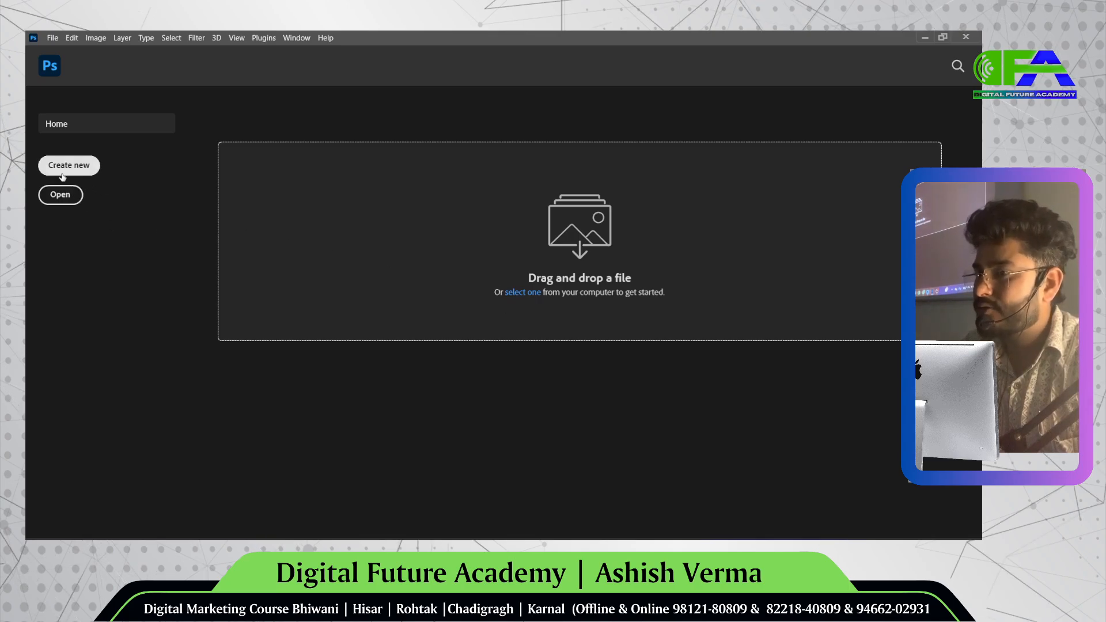
- Dismiss the file-opening dialog and start setting up a new document
left_click(511, 296)
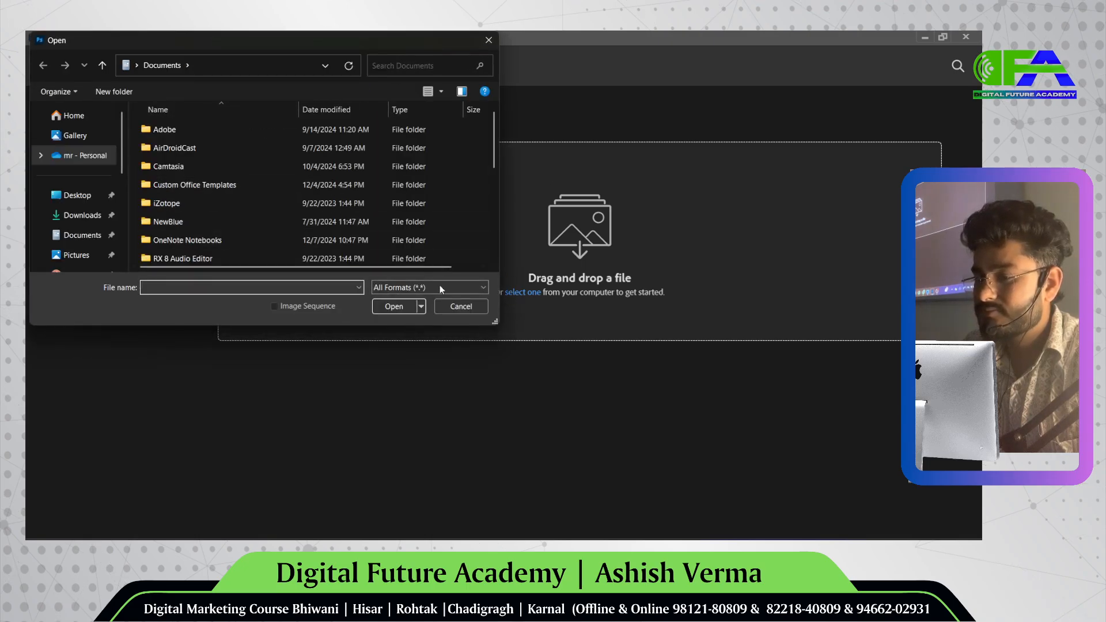
left_click(448, 306)
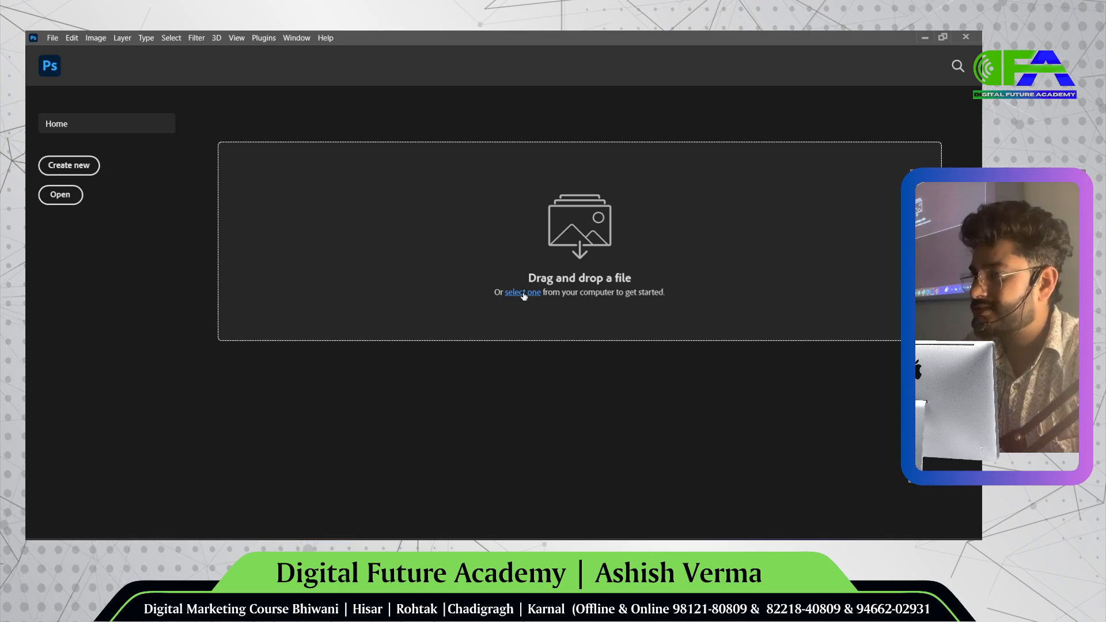
left_click(81, 171)
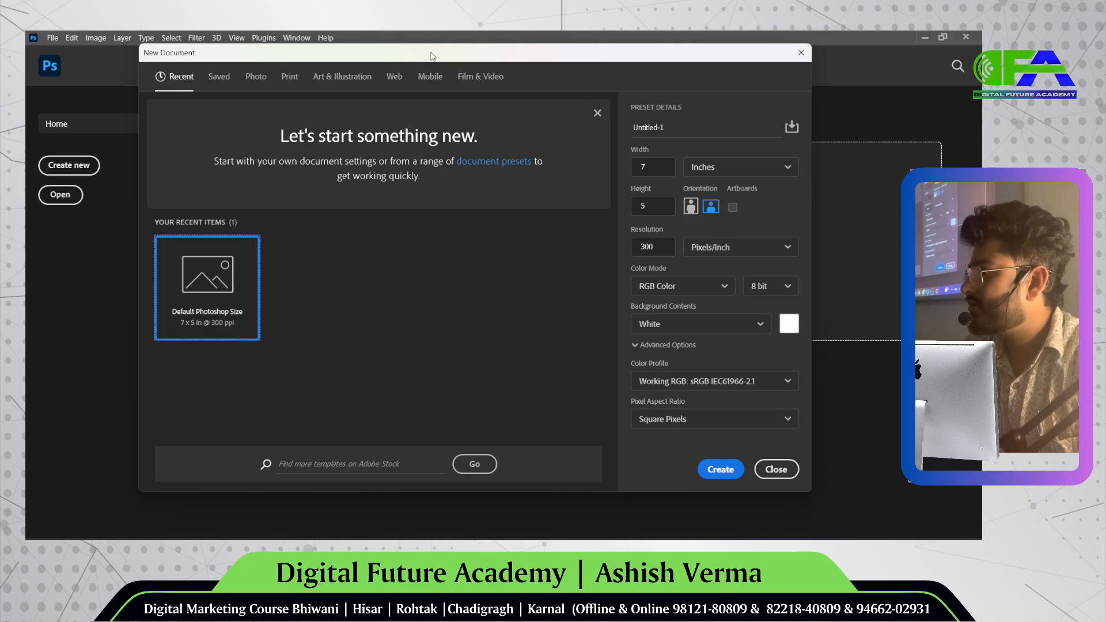
left_click_drag(433, 55, 448, 63)
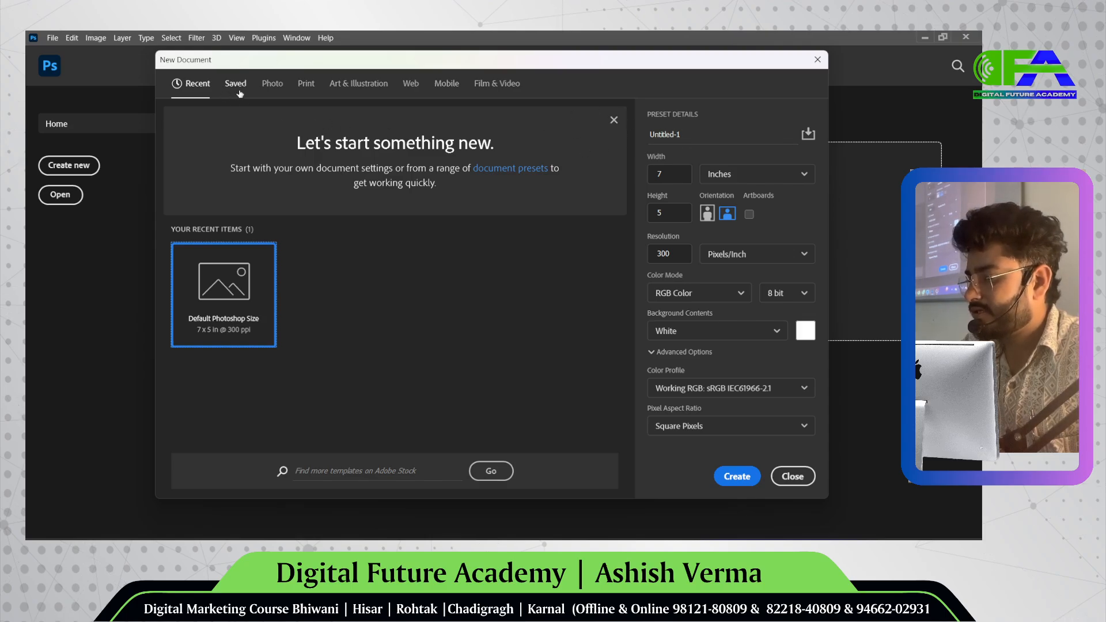
- Name the new document "First"
left_click(679, 131)
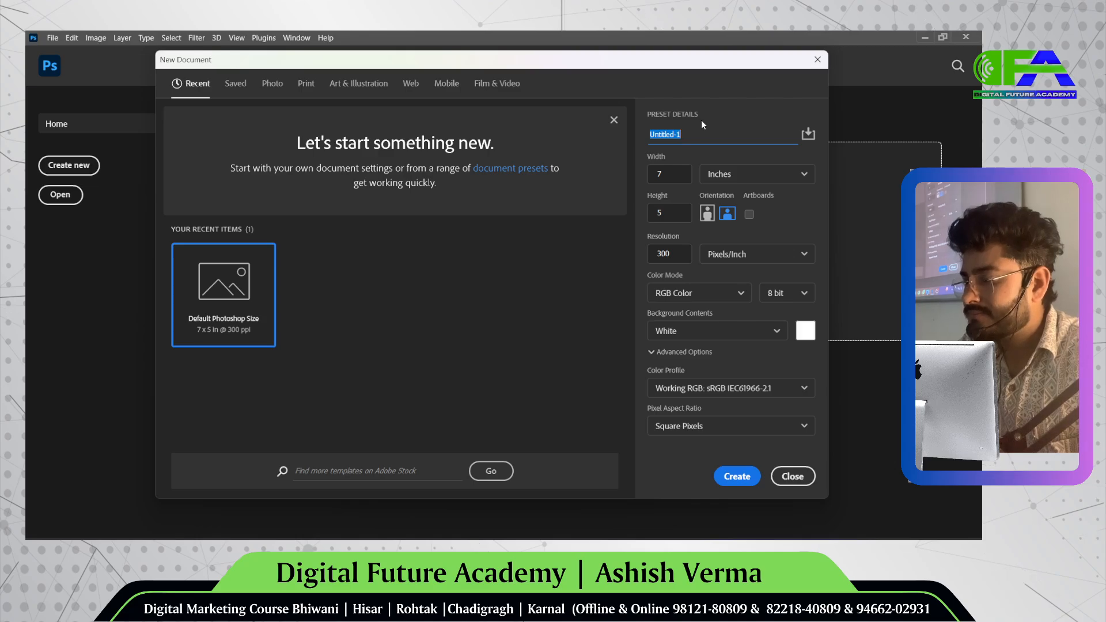
left_click_drag(677, 135, 686, 138)
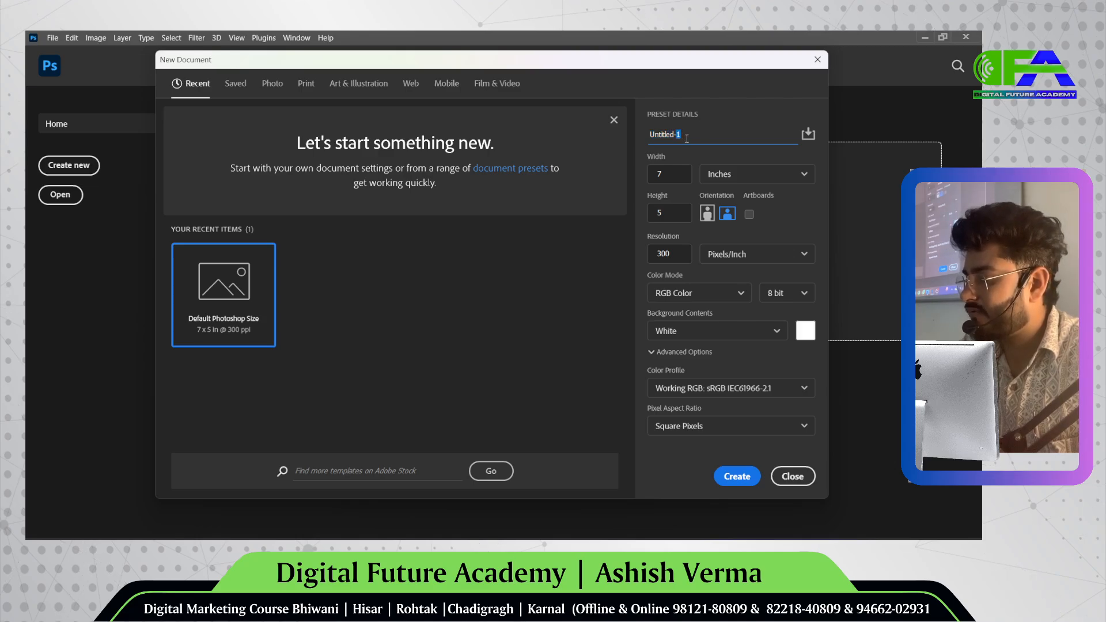
key("ctrl+a")
key("BackSpace")
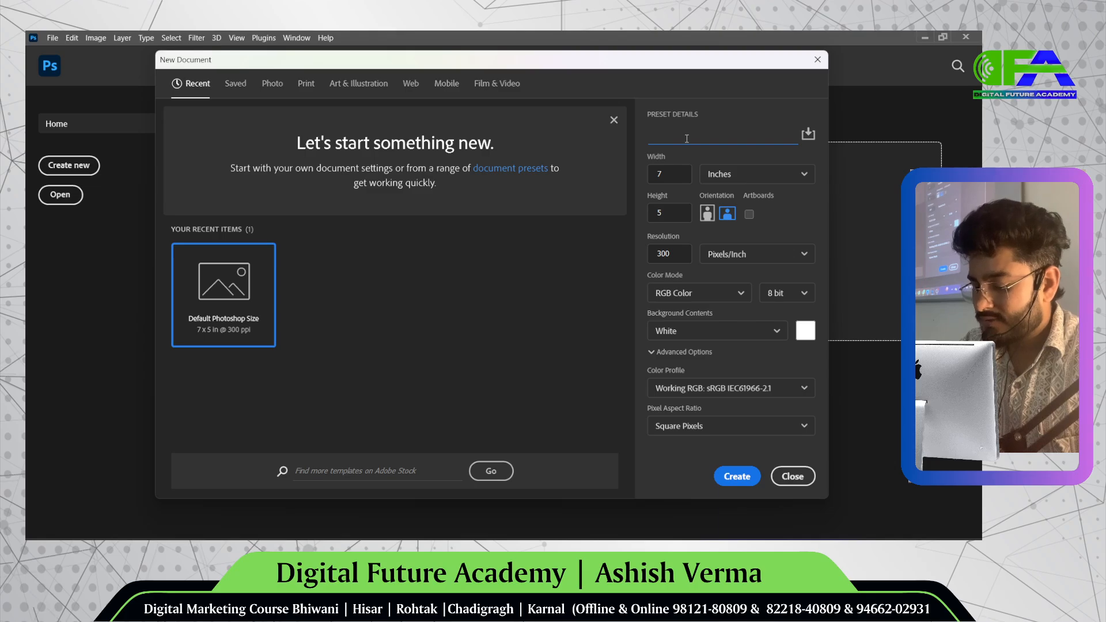
type("First")
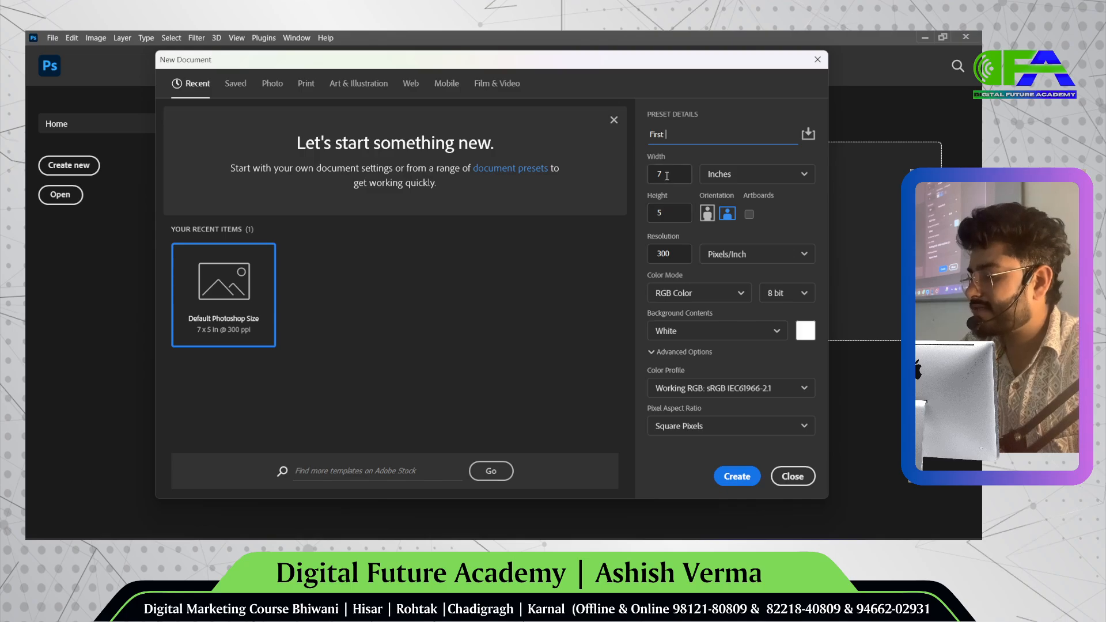
- Try Pixels and Inches as the new document's size unit, ending on Pixels
left_click(734, 182)
left_click(734, 183)
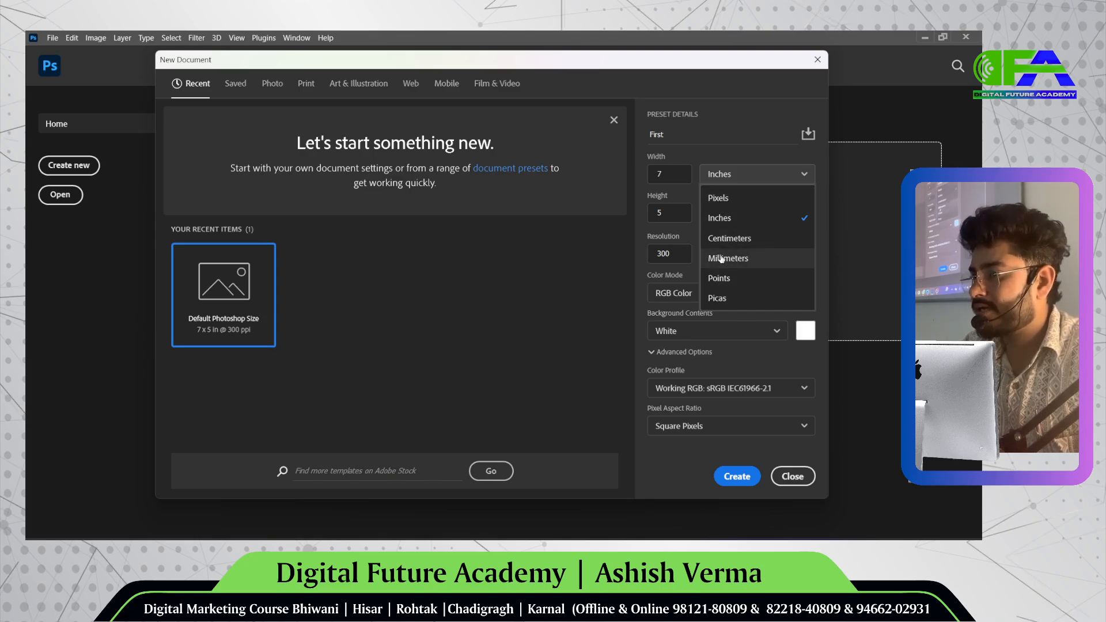
left_click(730, 198)
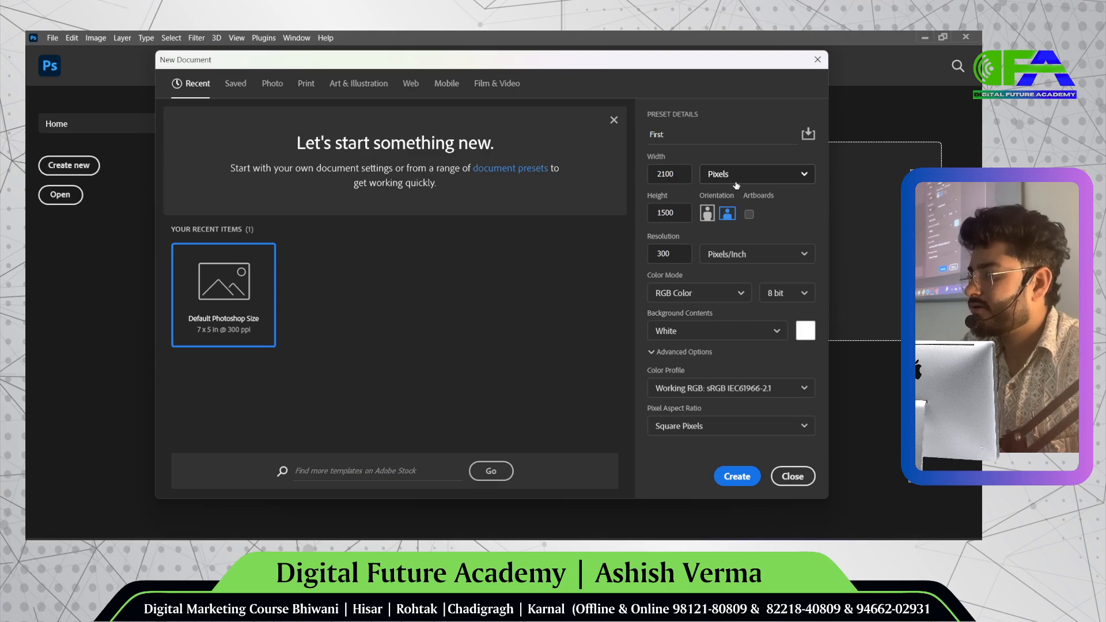
left_click(738, 183)
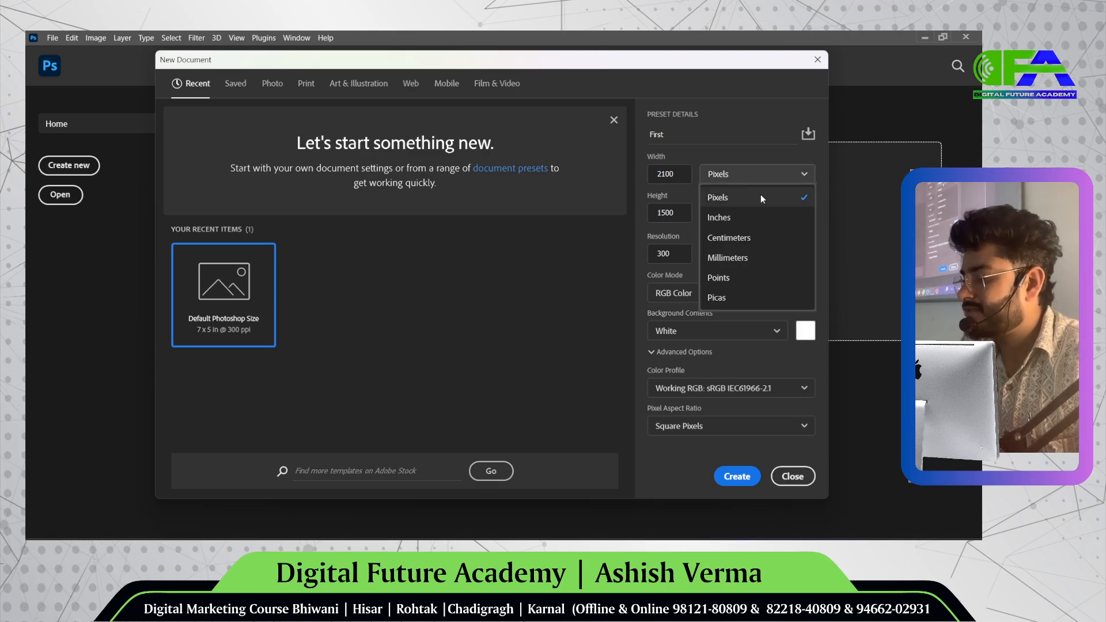
left_click(749, 215)
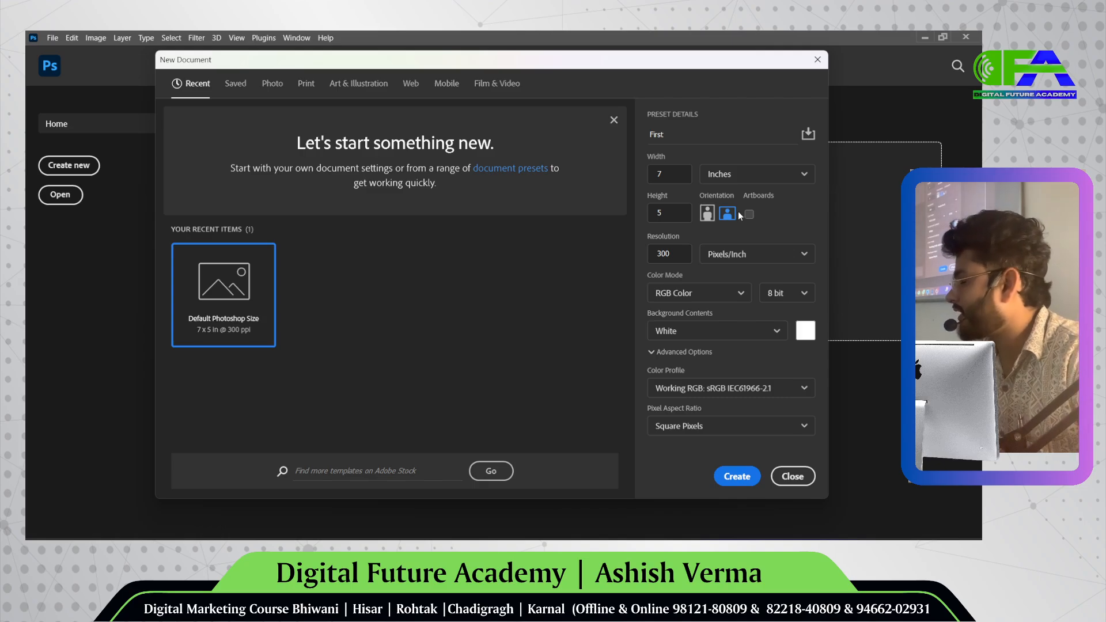
left_click(736, 175)
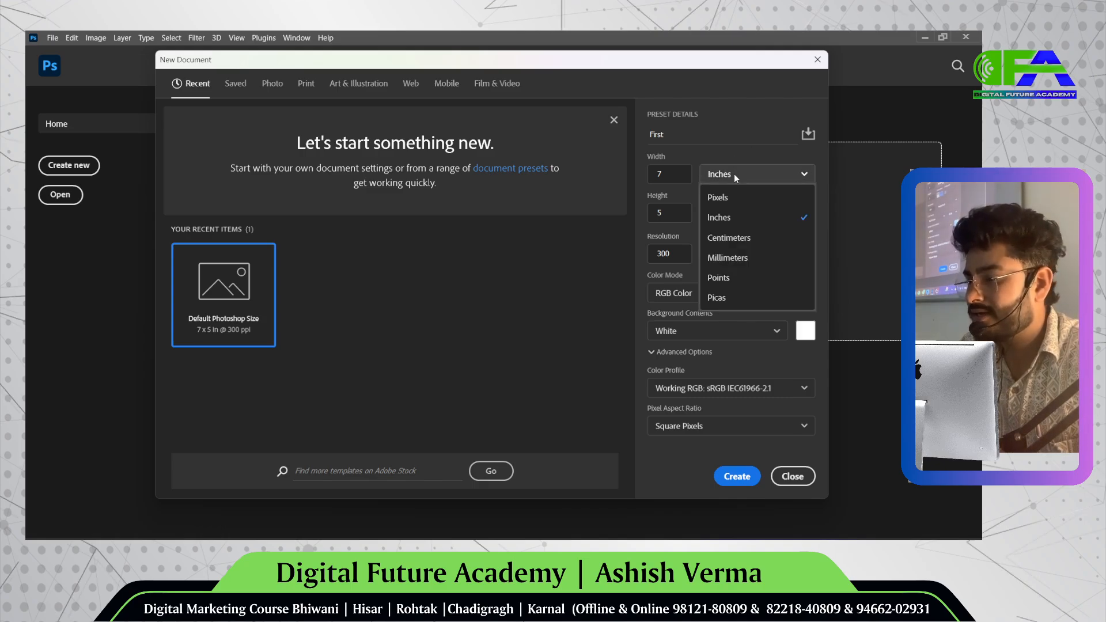
left_click(740, 196)
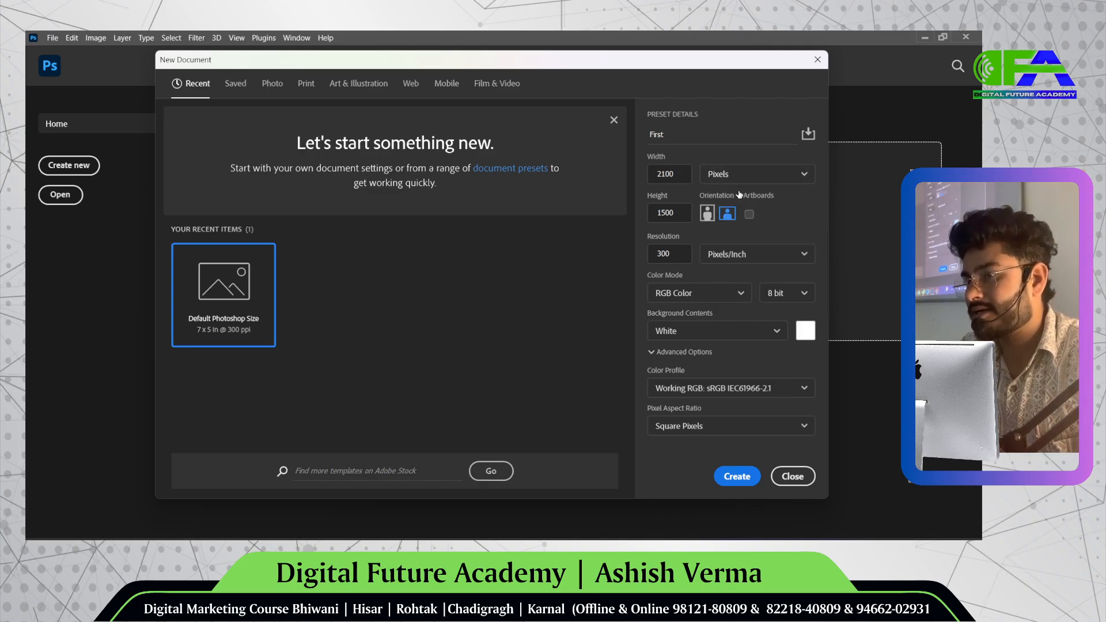
- Review the new document's width, height and resolution values
double_click(665, 174)
double_click(665, 214)
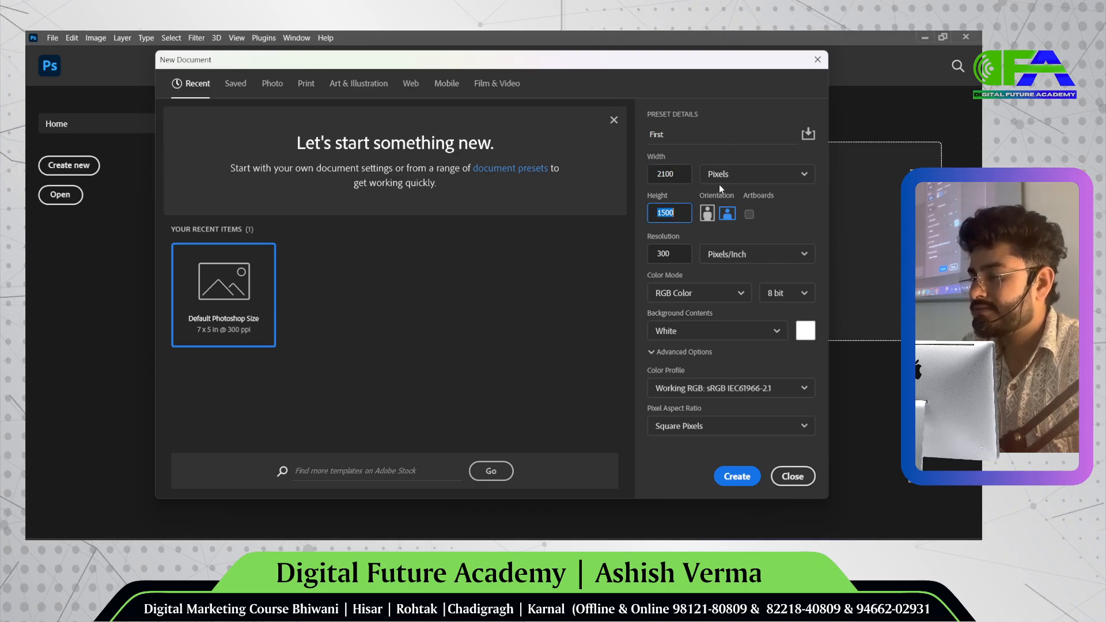
double_click(657, 180)
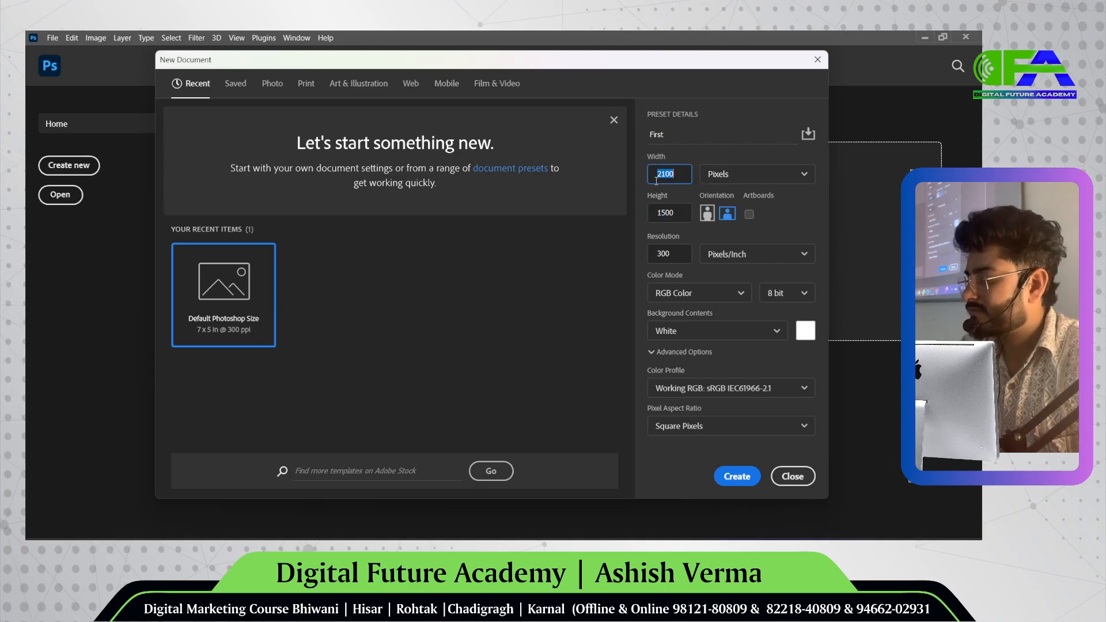
double_click(661, 176)
left_click(665, 176)
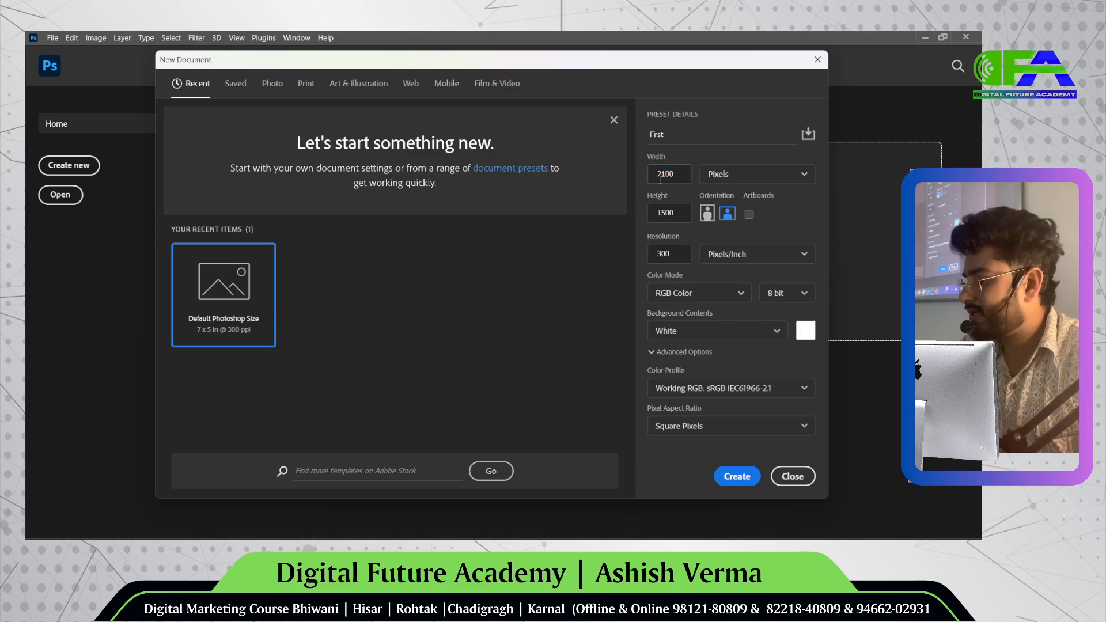
double_click(667, 176)
double_click(673, 212)
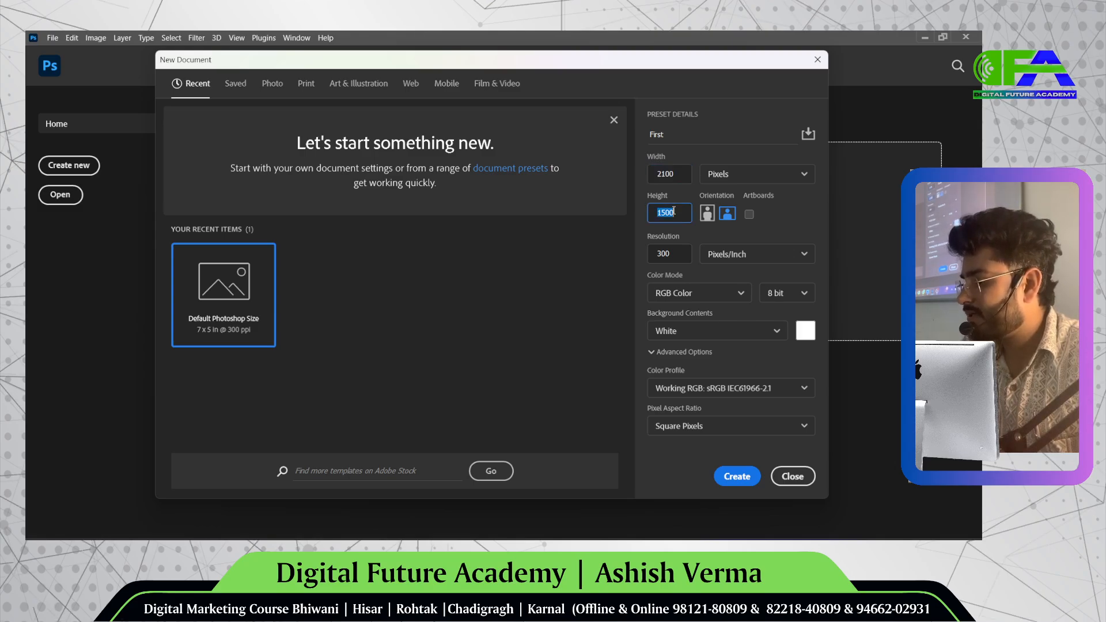
left_click(667, 258)
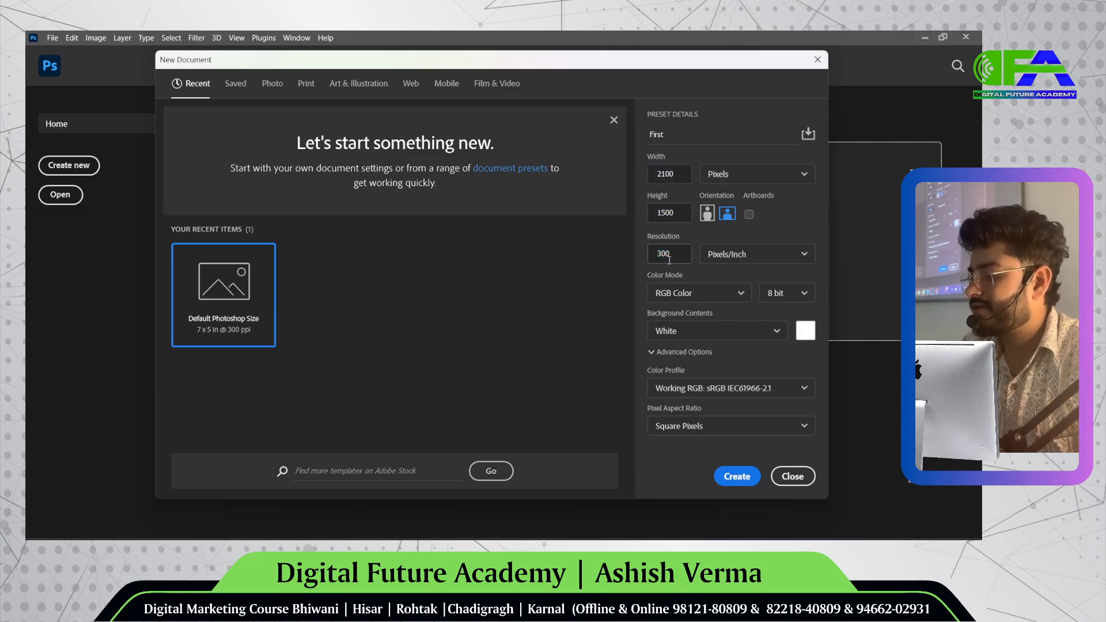
double_click(669, 256)
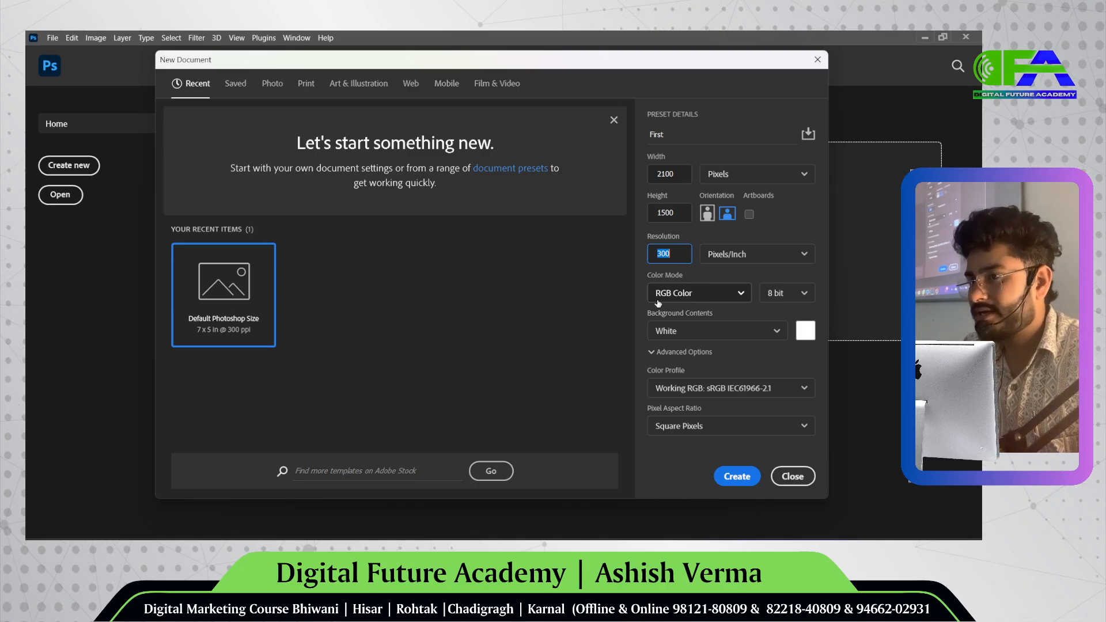
- Compare the color mode options, trying CMYK Color and returning to RGB Color
left_click(685, 301)
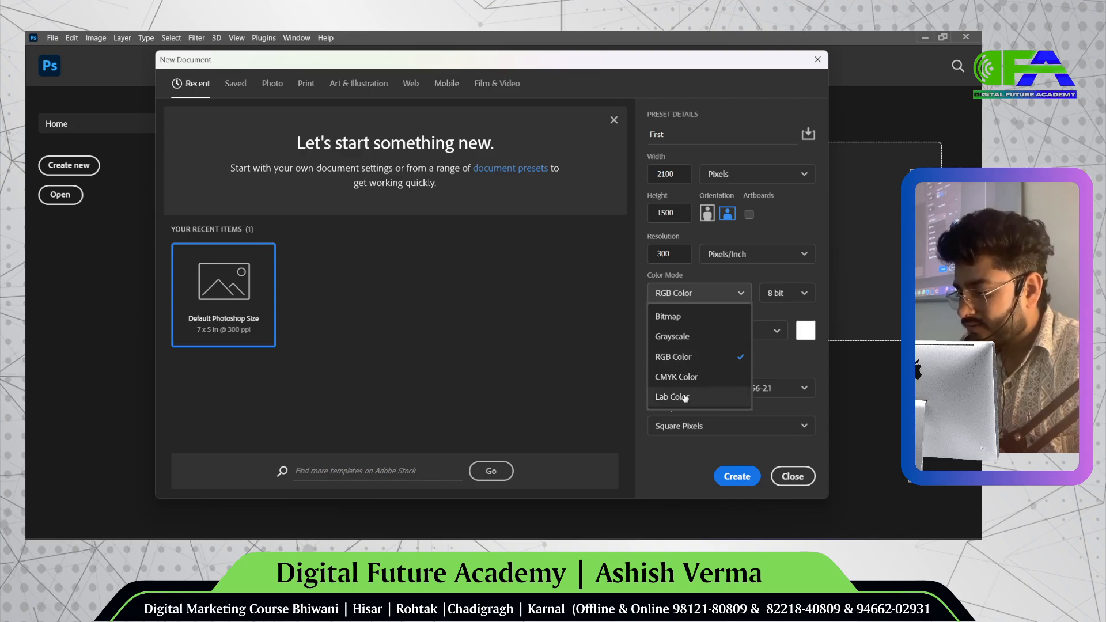
left_click(693, 292)
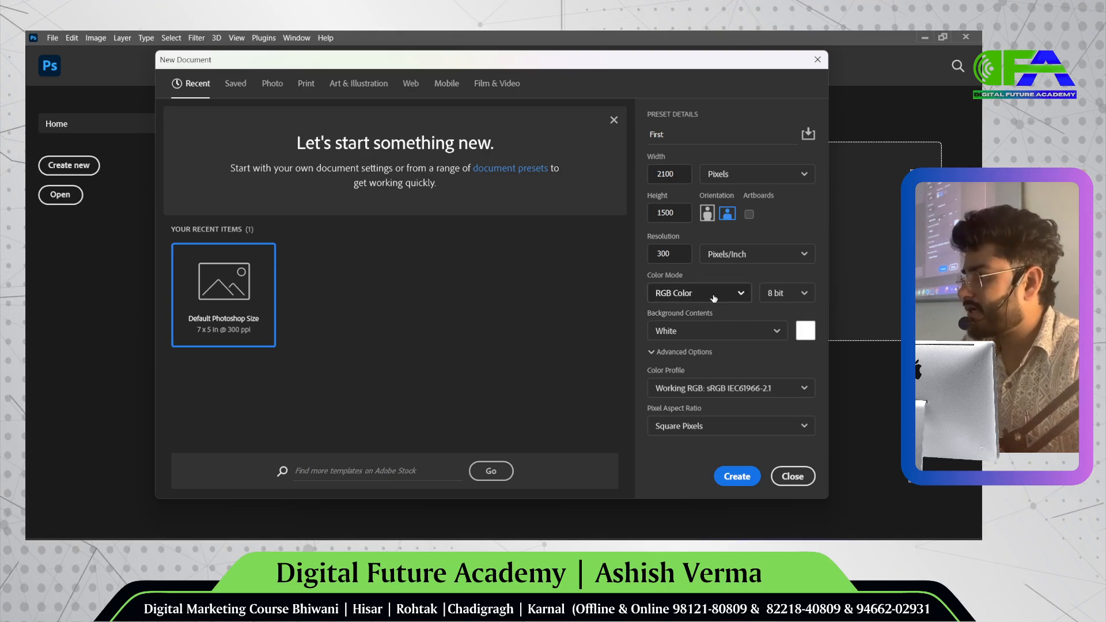
left_click(714, 297)
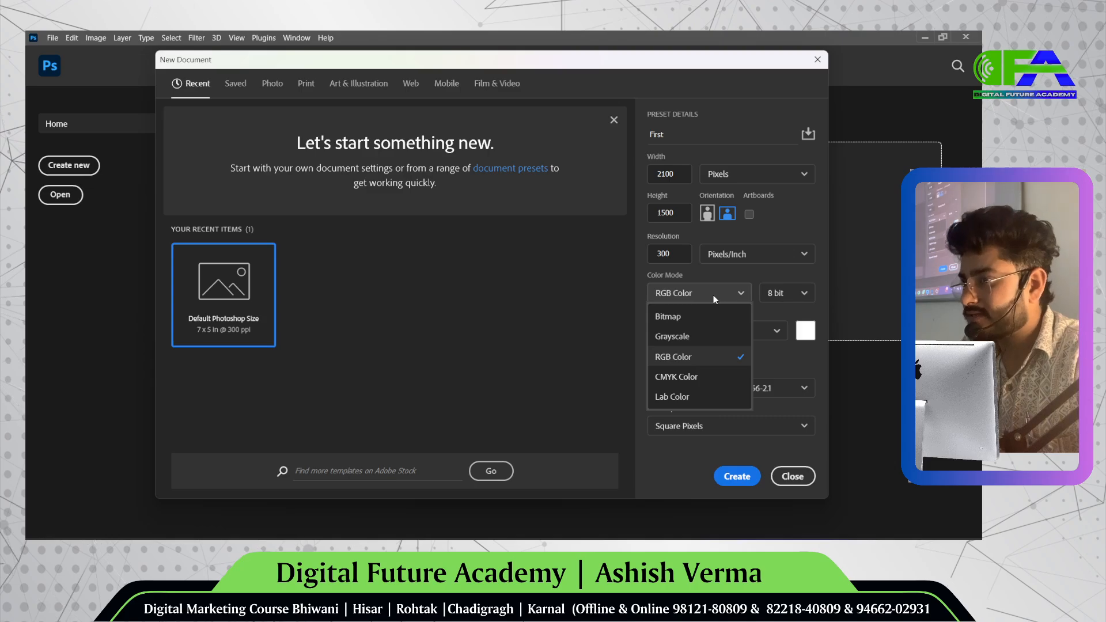
left_click(673, 378)
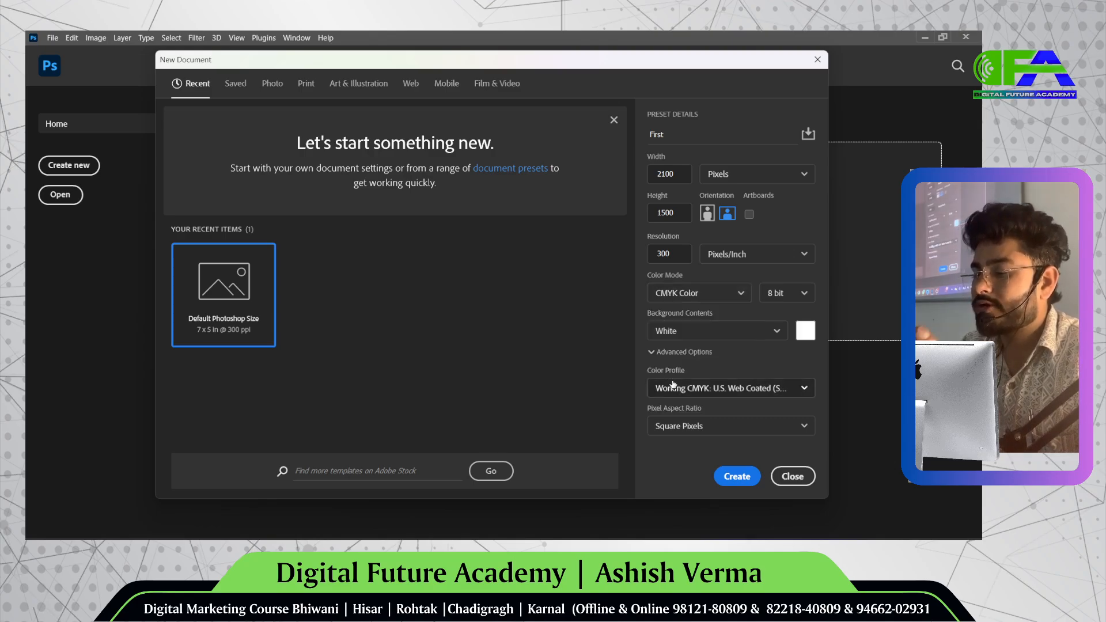
left_click(689, 295)
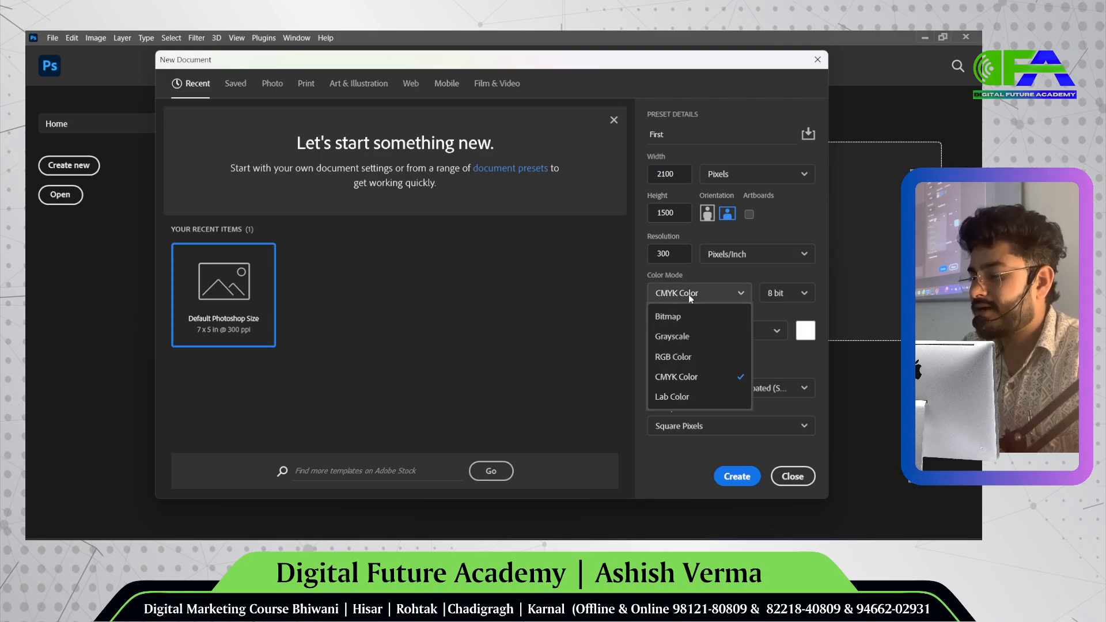
left_click(672, 358)
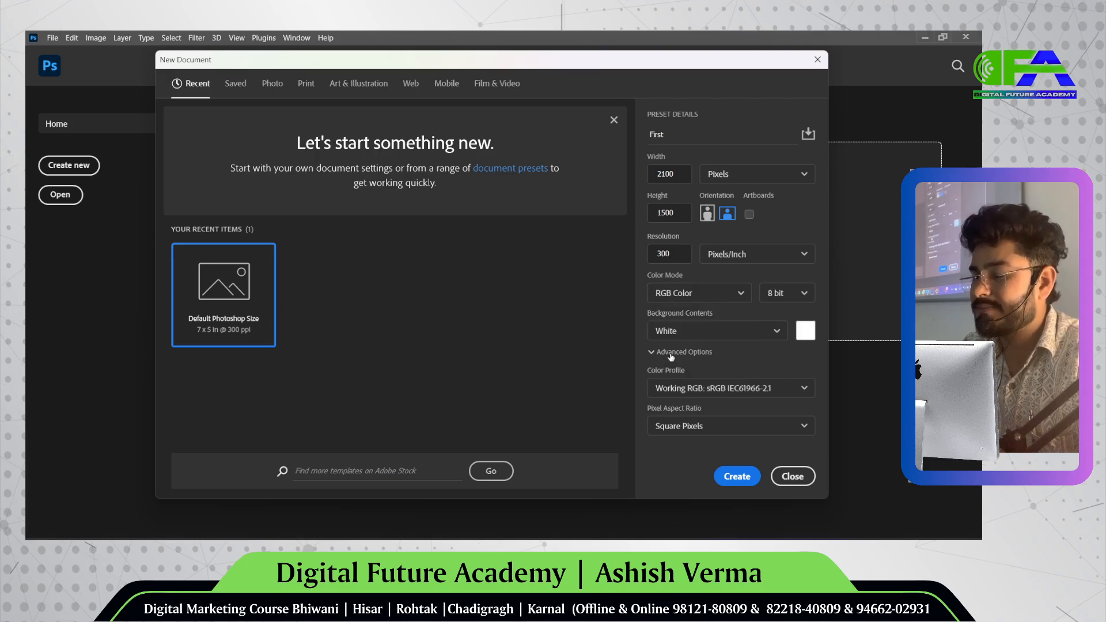
left_click(682, 303)
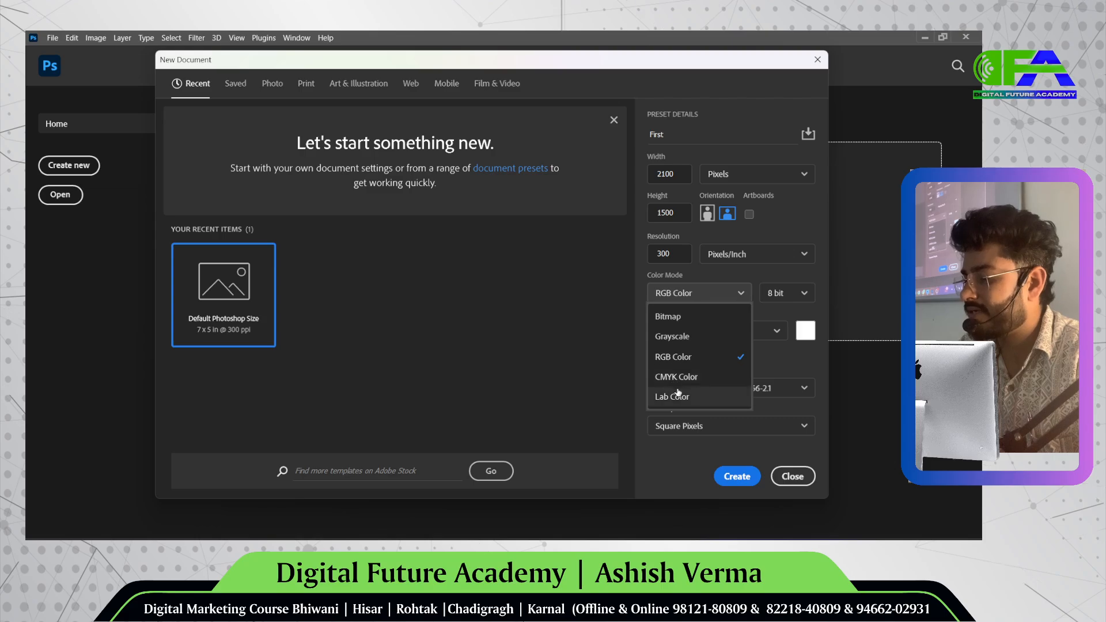
left_click(690, 358)
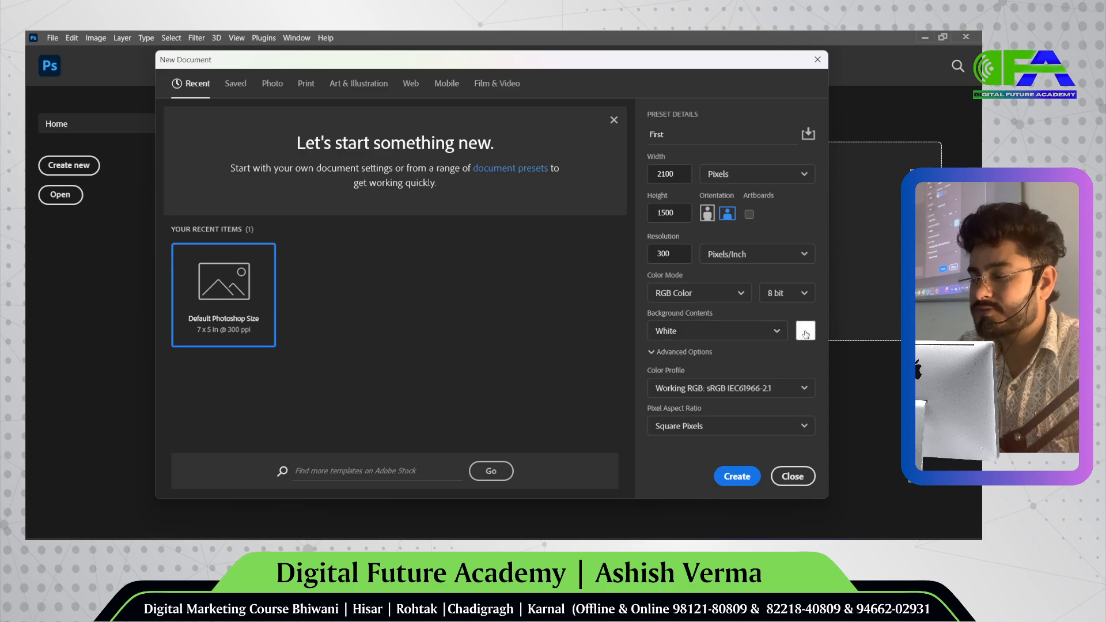
- Look at the bit depth options and the background color picker for the new document
left_click(798, 294)
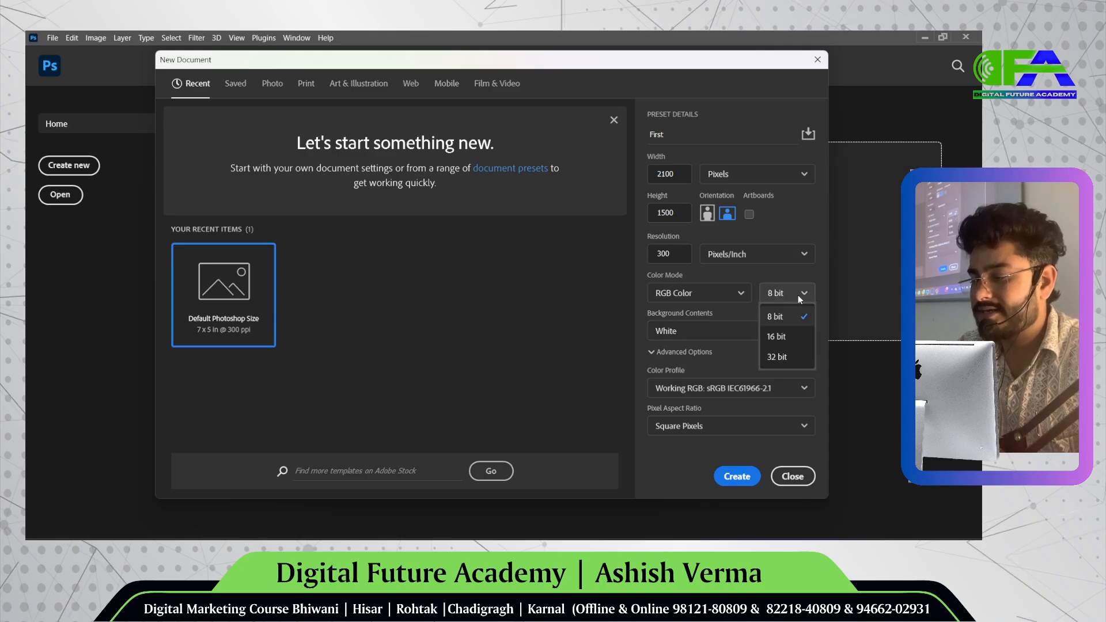
left_click(782, 293)
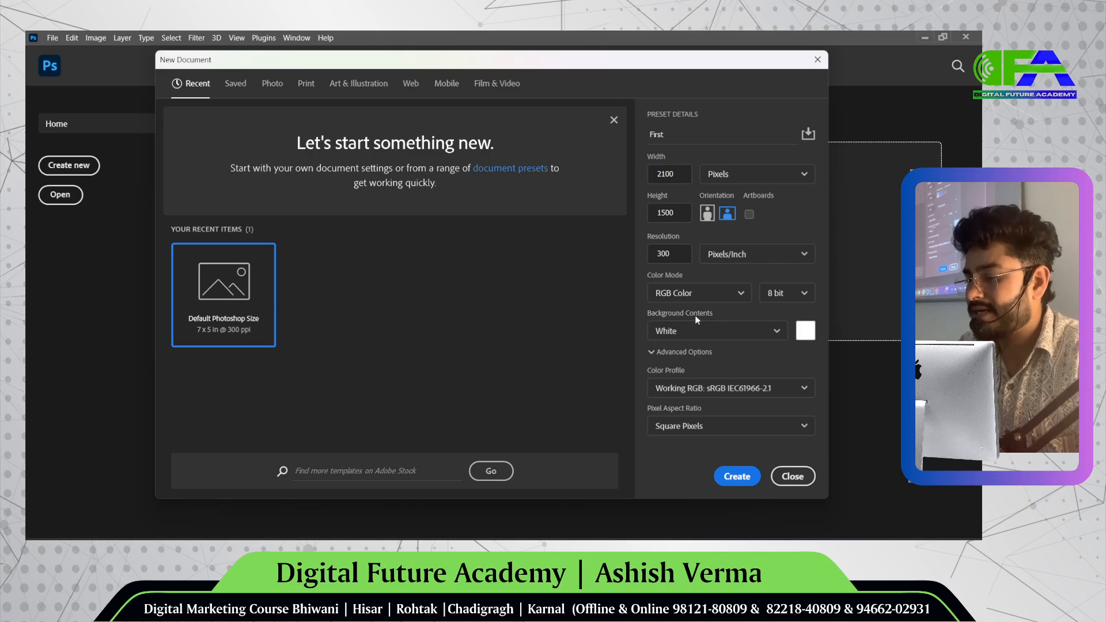
left_click(806, 331)
left_click_drag(454, 249, 494, 197)
left_click(635, 154)
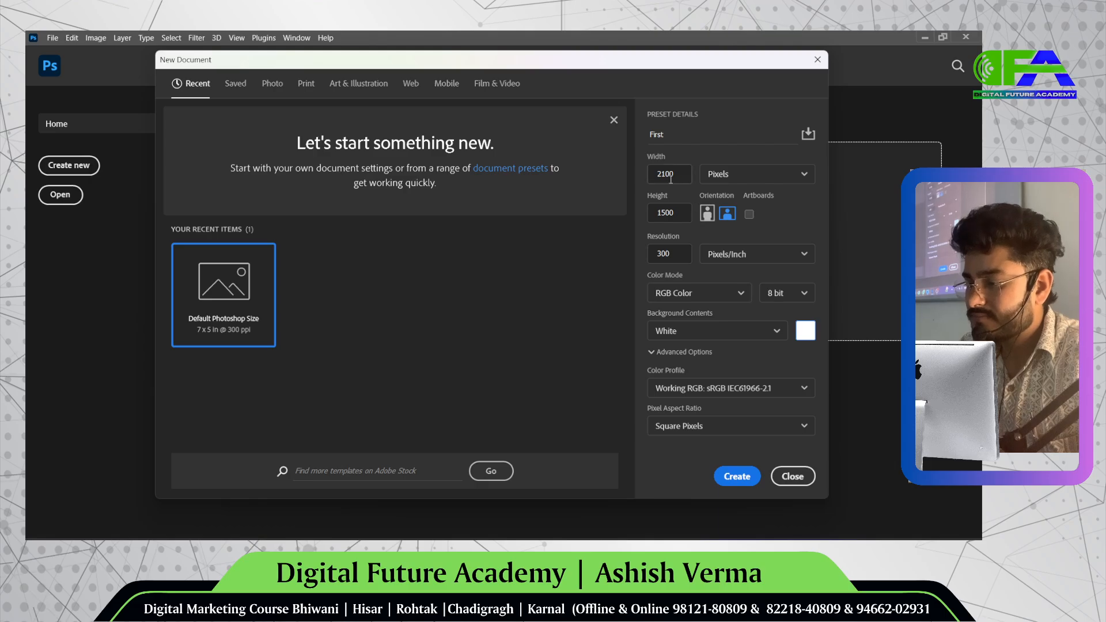
- Browse the Saved and Photo document presets and return to the recent ones
left_click(233, 83)
left_click(276, 85)
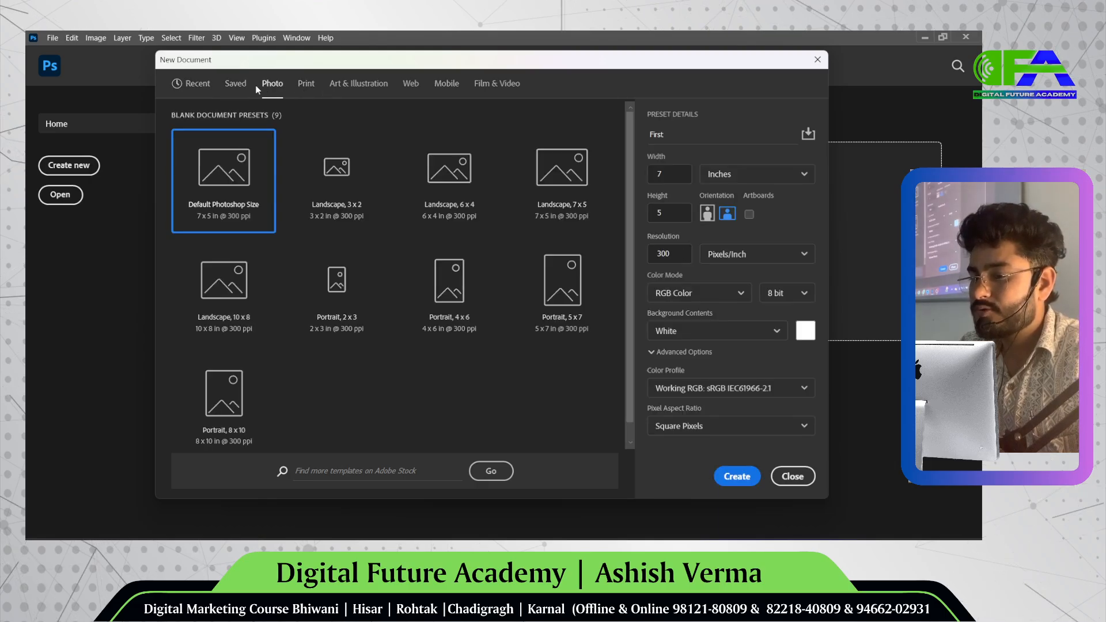
left_click(234, 86)
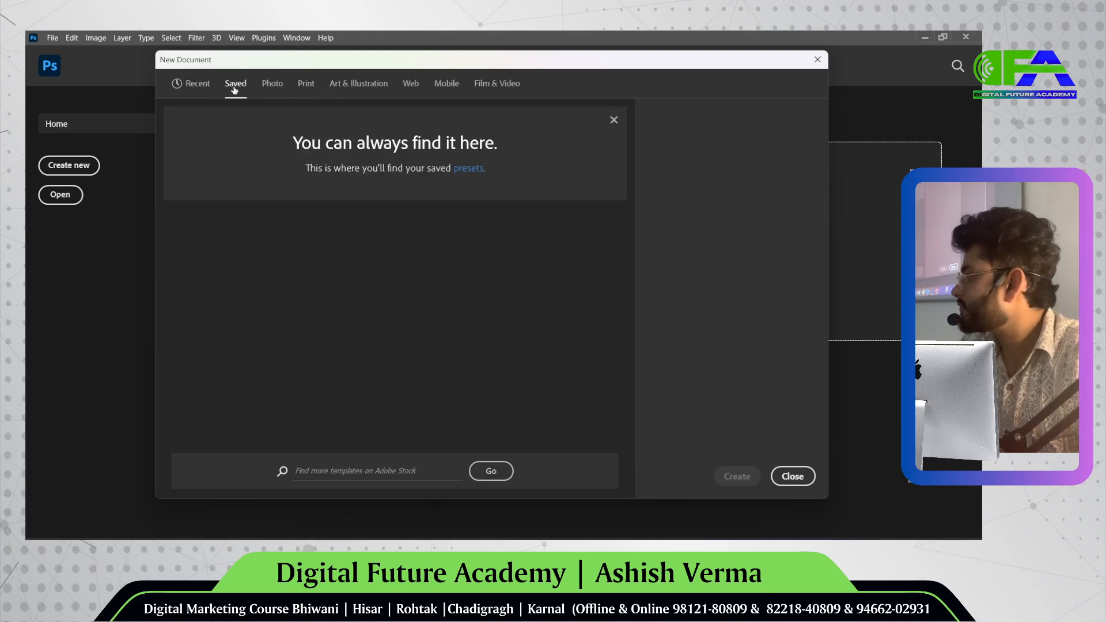
left_click(187, 85)
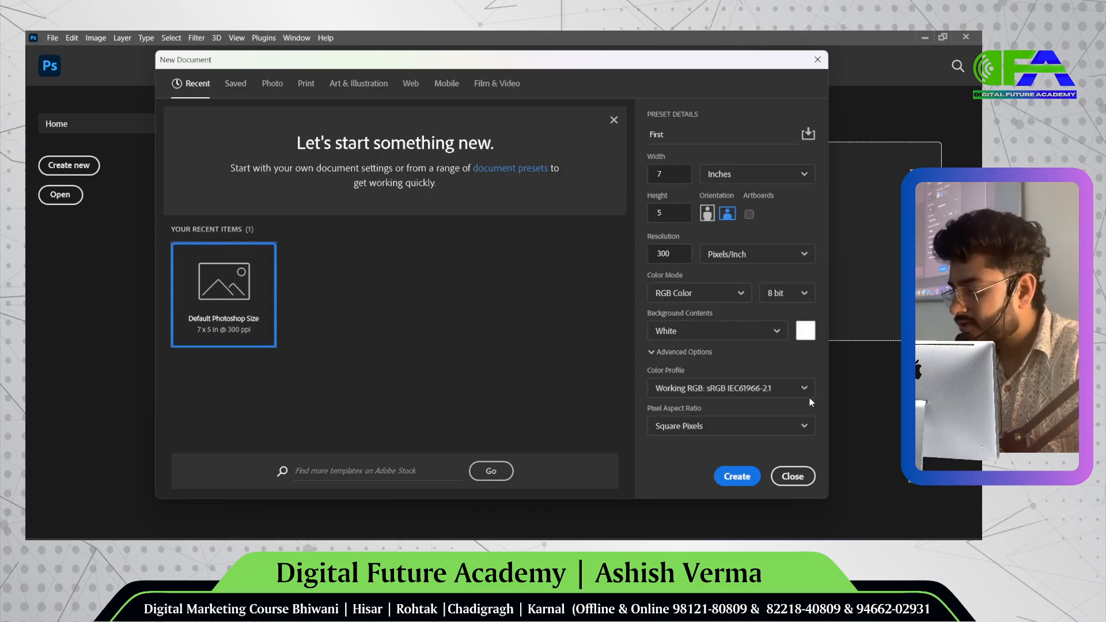
- Look through the color profile and pixel aspect ratio options, keeping sRGB and Square Pixels, and leave the new document setup
left_click(780, 395)
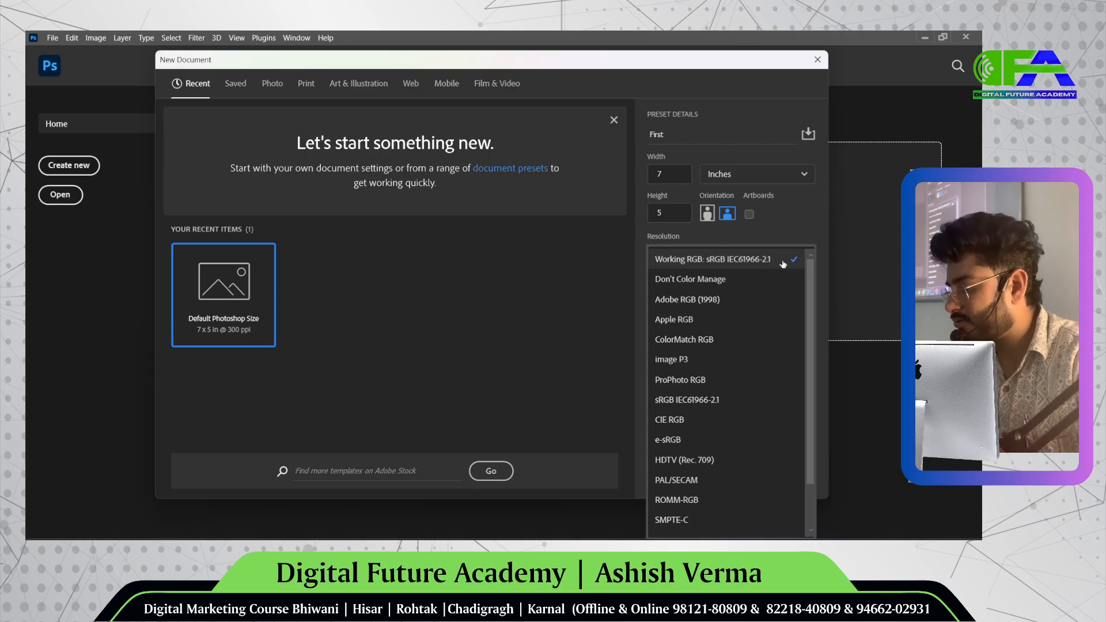
left_click(758, 267)
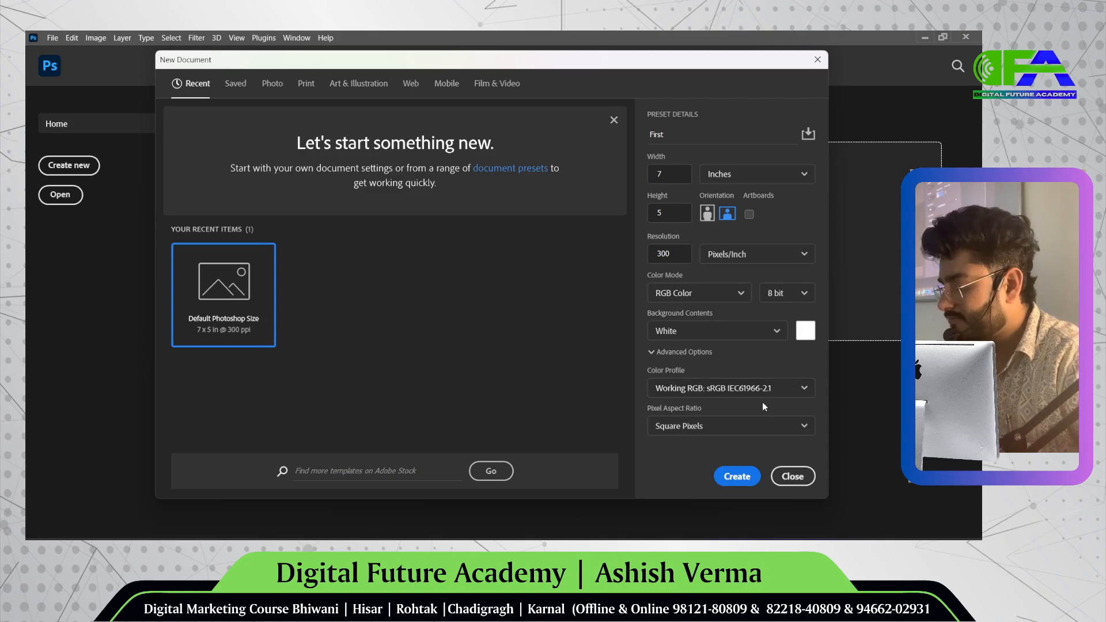
left_click(704, 426)
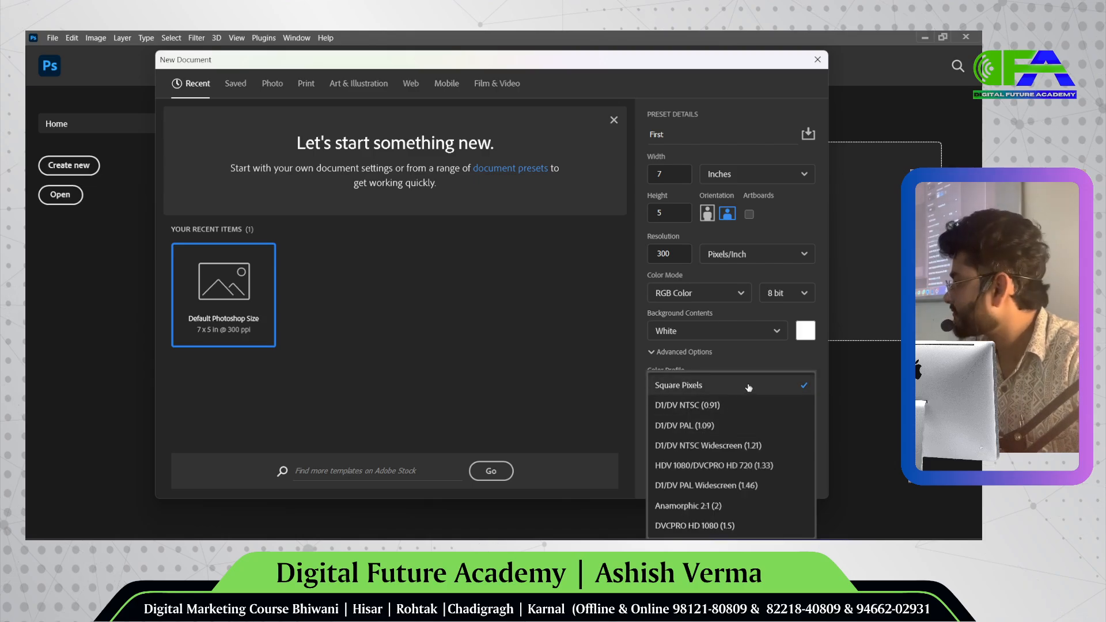
left_click(749, 387)
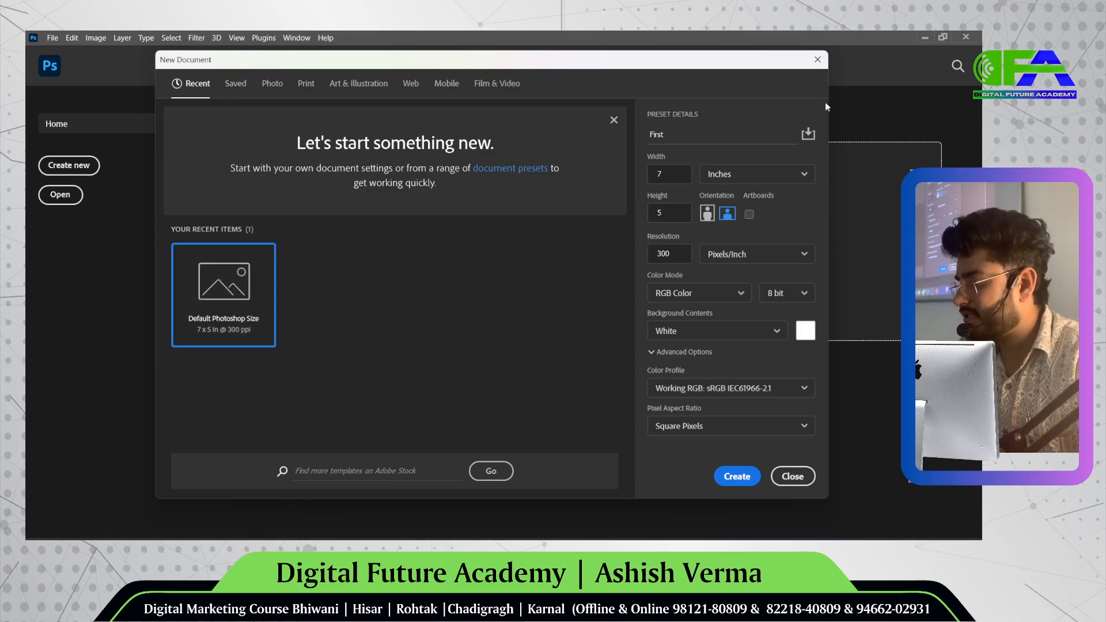
left_click(818, 60)
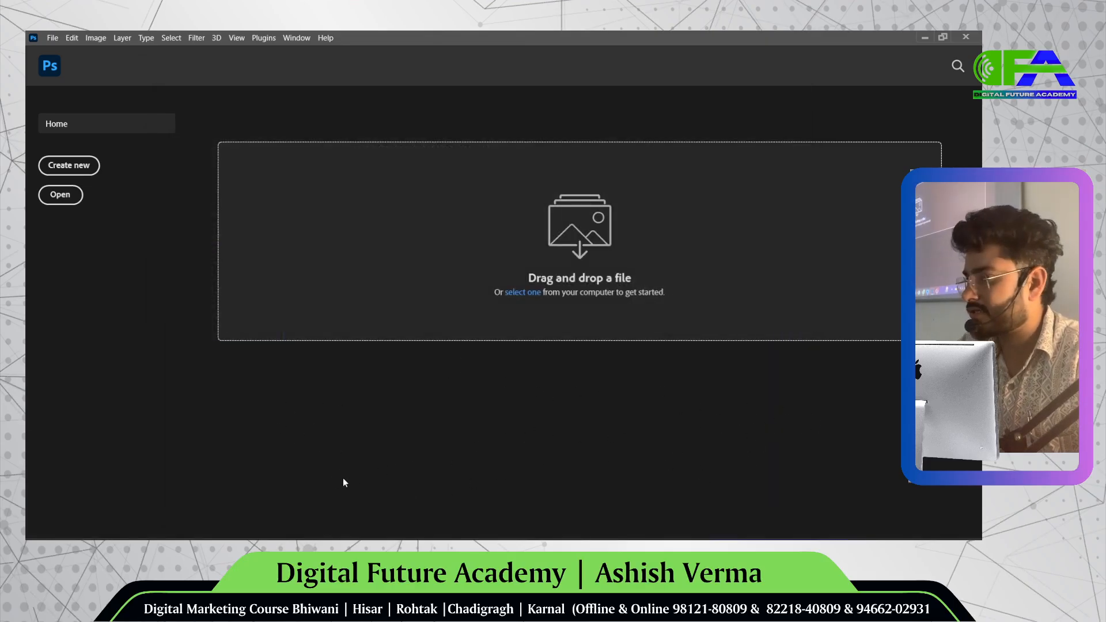
- Start a new document again and browse the Saved, Photo and Print document presets
left_click(68, 165)
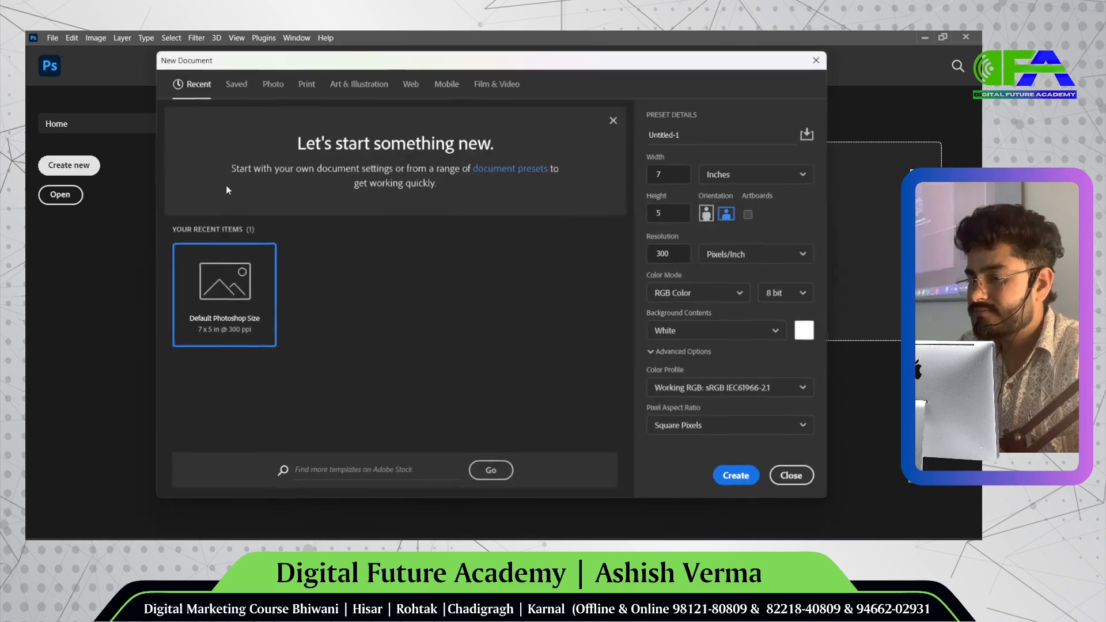
left_click(236, 85)
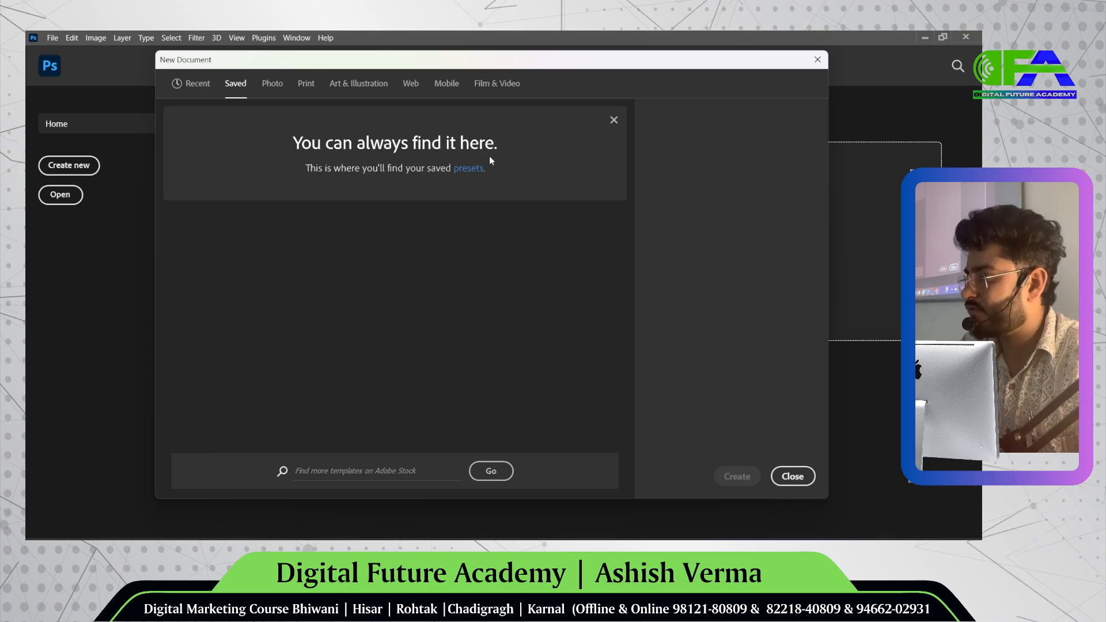
left_click(279, 84)
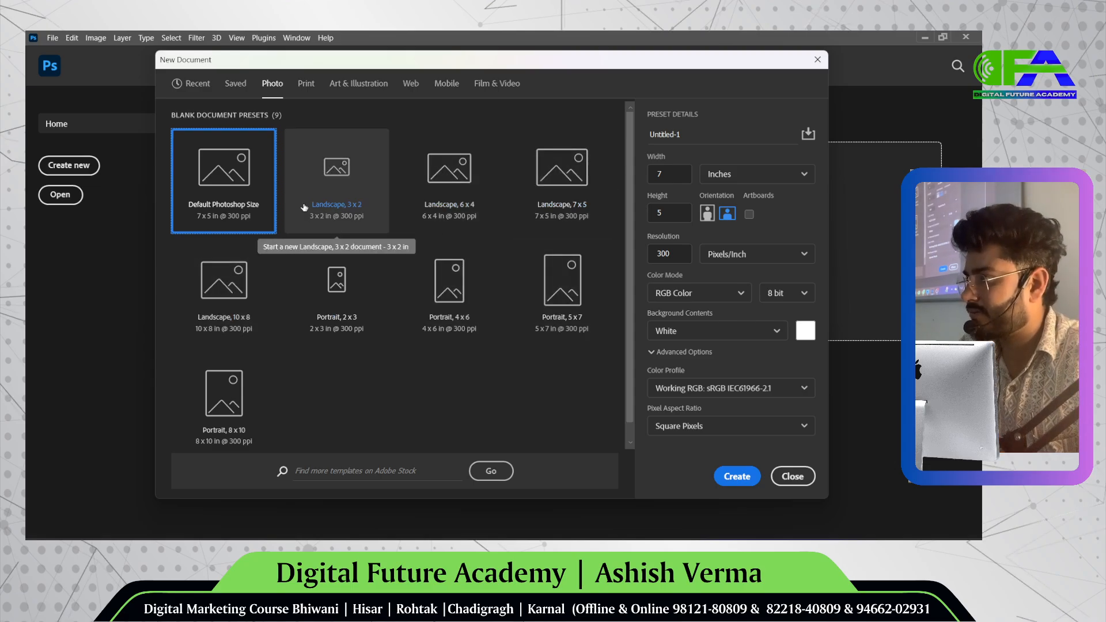
left_click(307, 85)
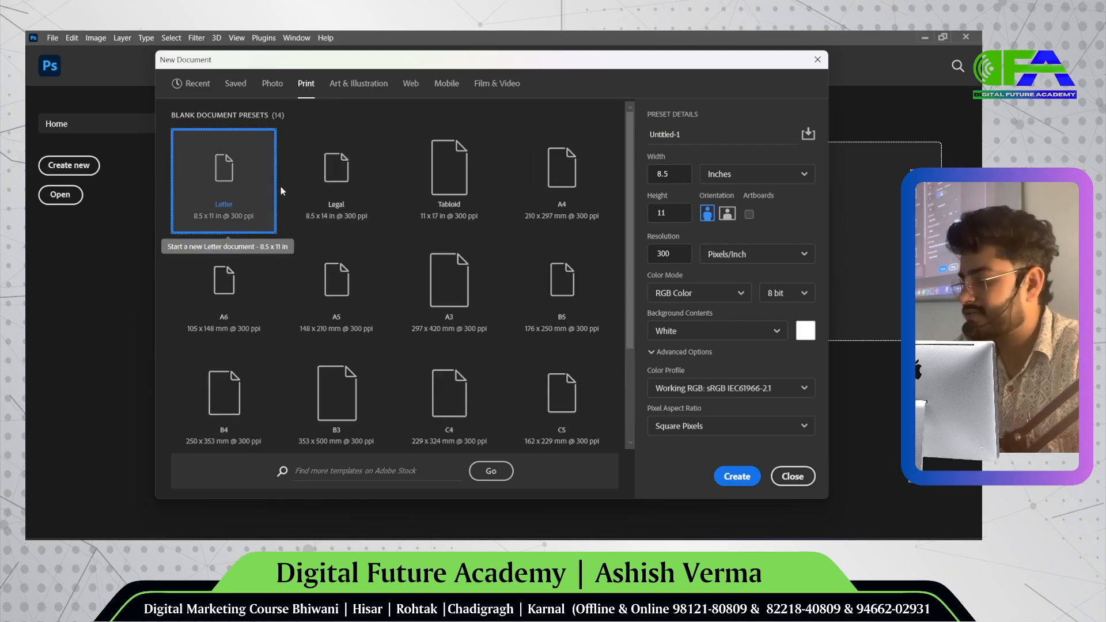
scroll(442, 213, "down", 3)
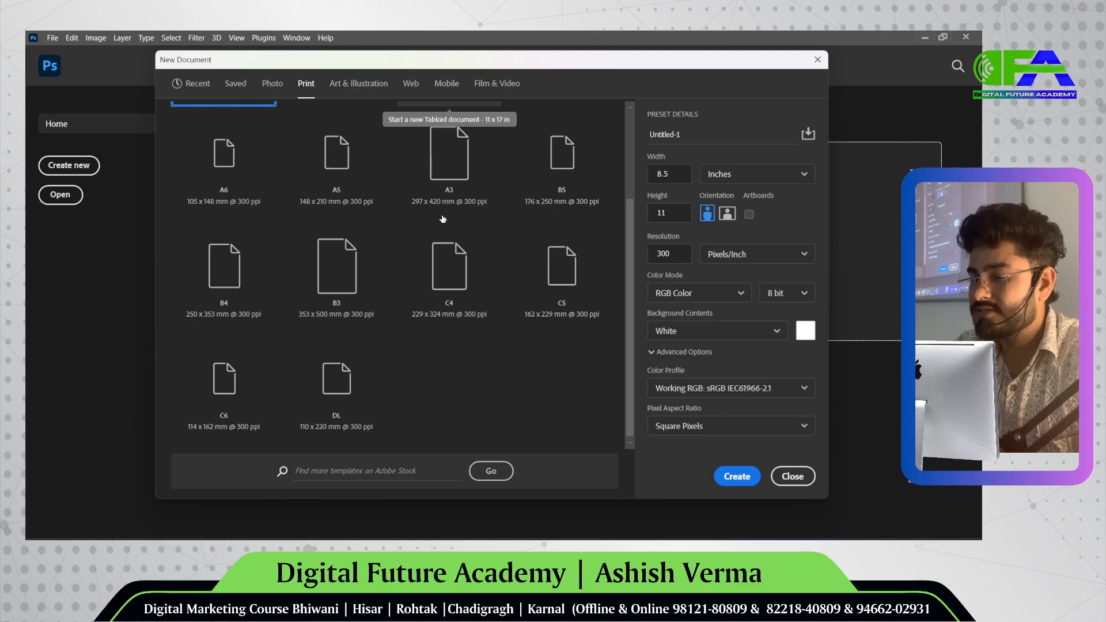
scroll(443, 218, "up", 3)
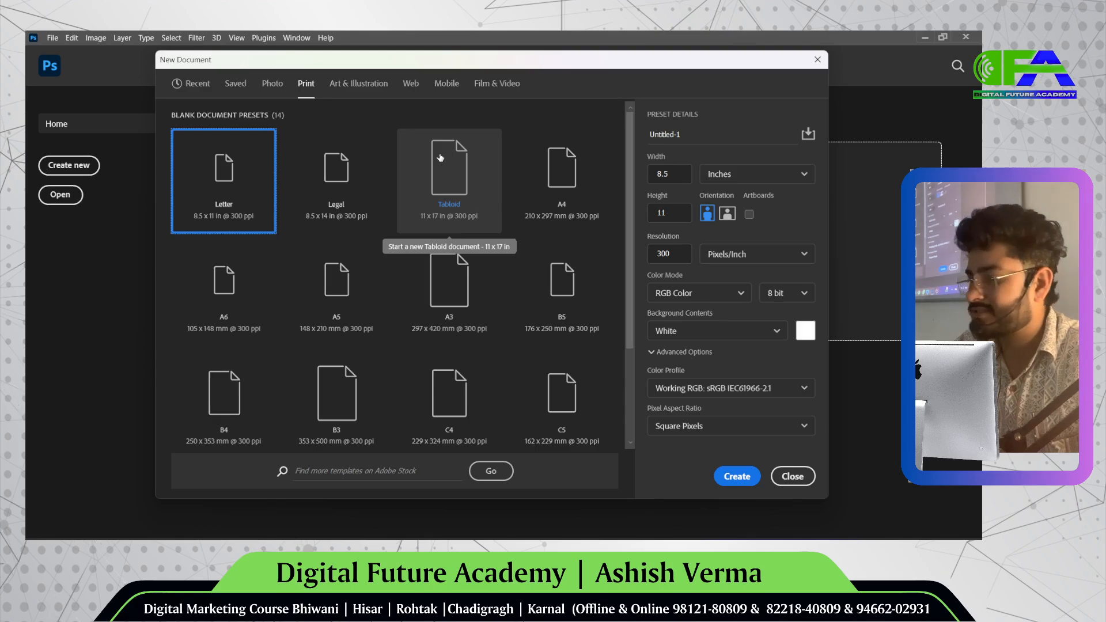
- Browse the Art & Illustration, Web and Mobile document presets
left_click(352, 95)
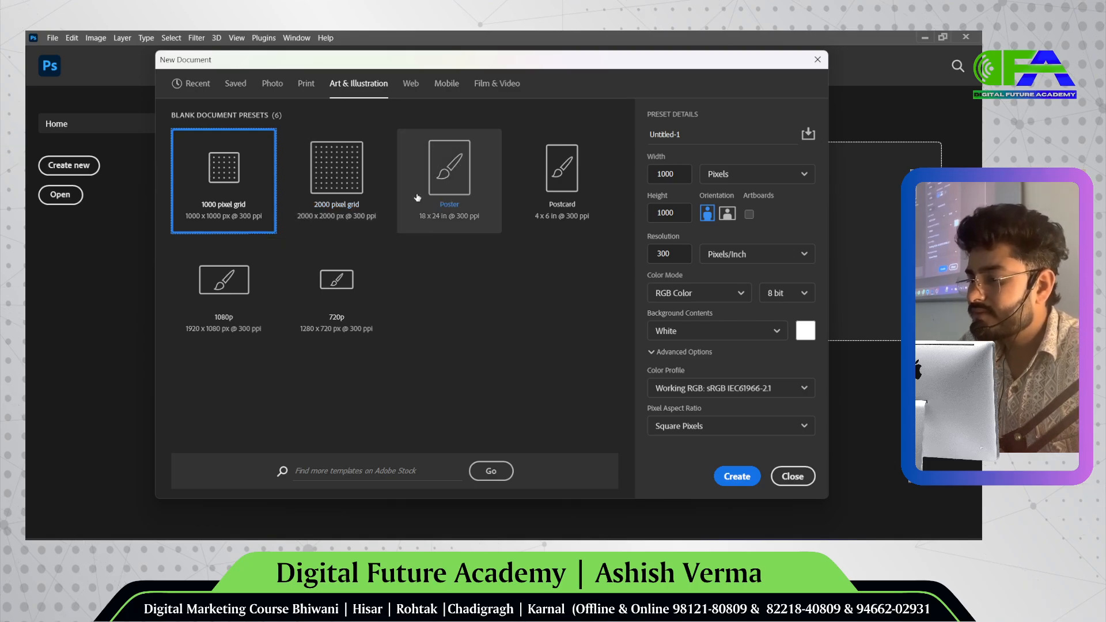
left_click(410, 84)
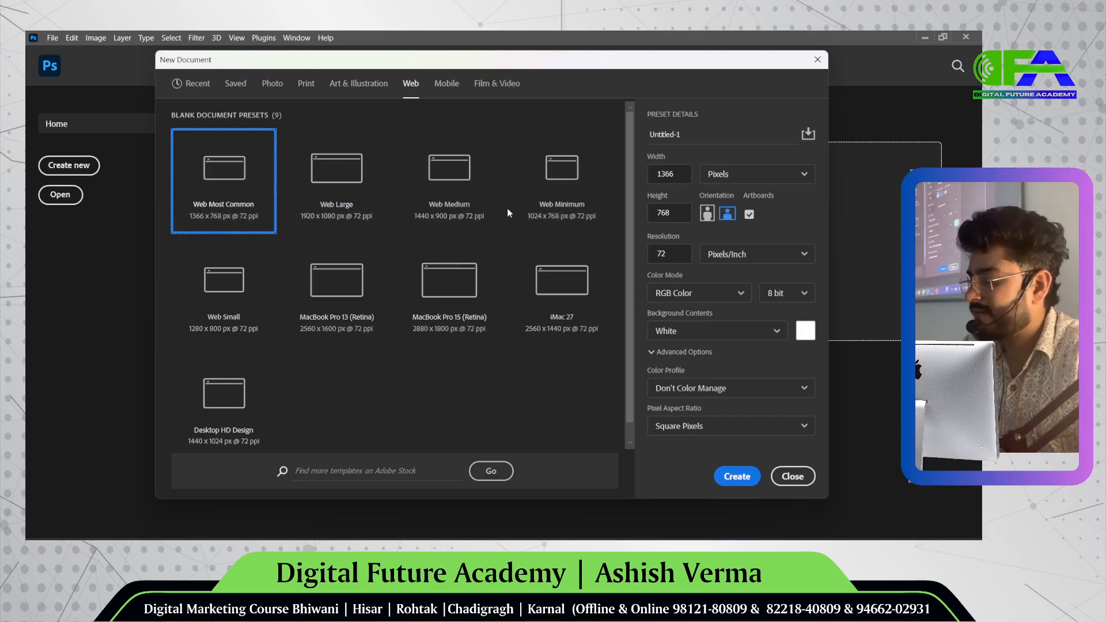
left_click(446, 83)
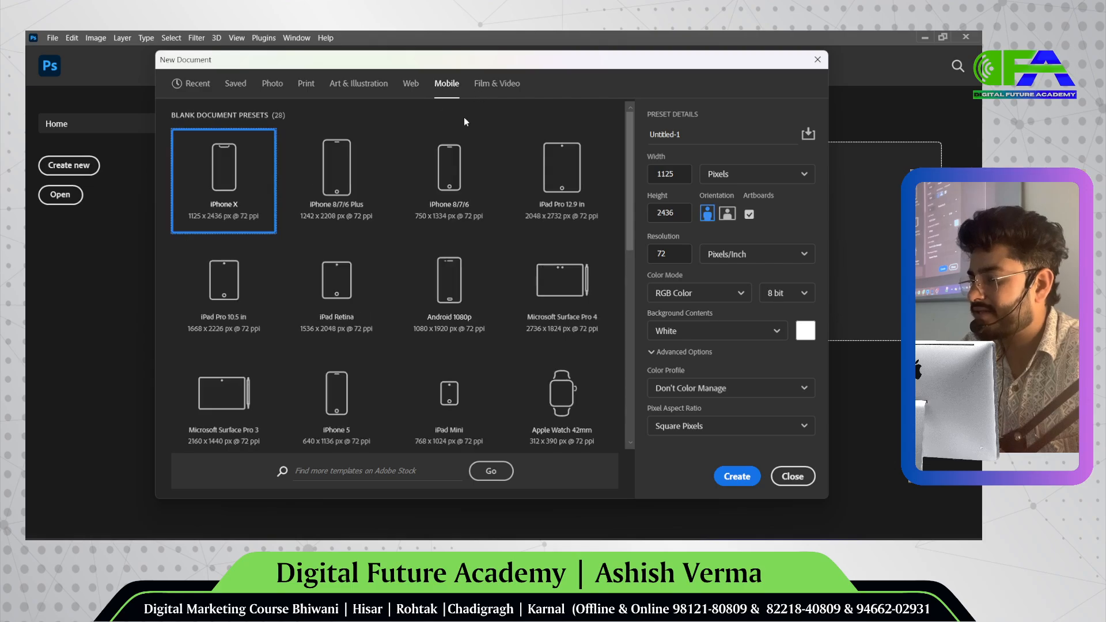
scroll(460, 169, "down", 2)
scroll(461, 169, "up", 3)
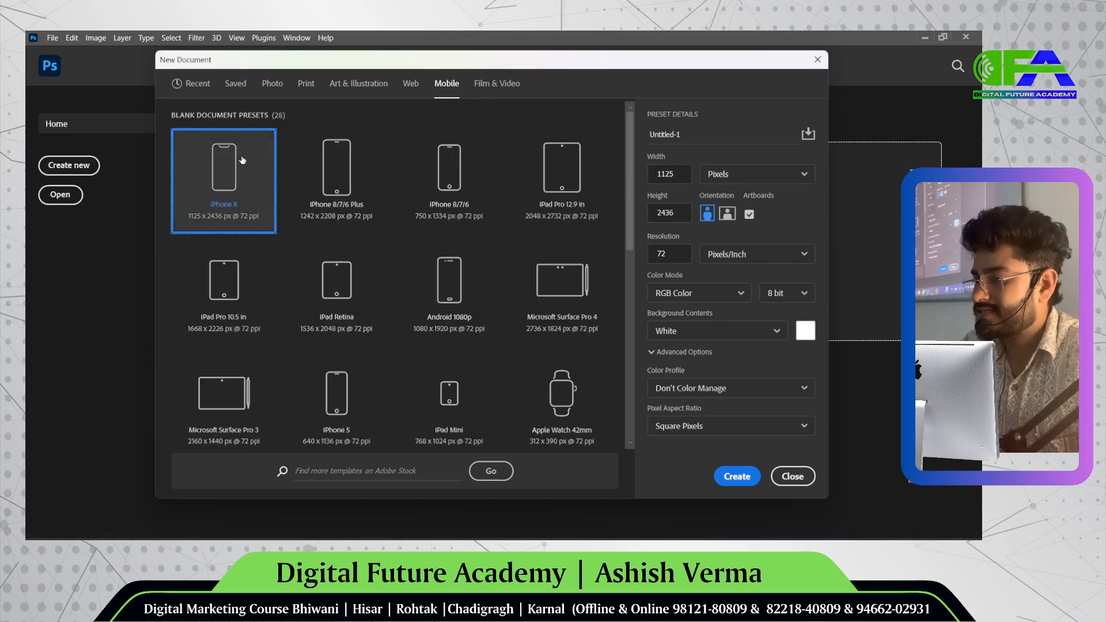
scroll(462, 277, "down", 5)
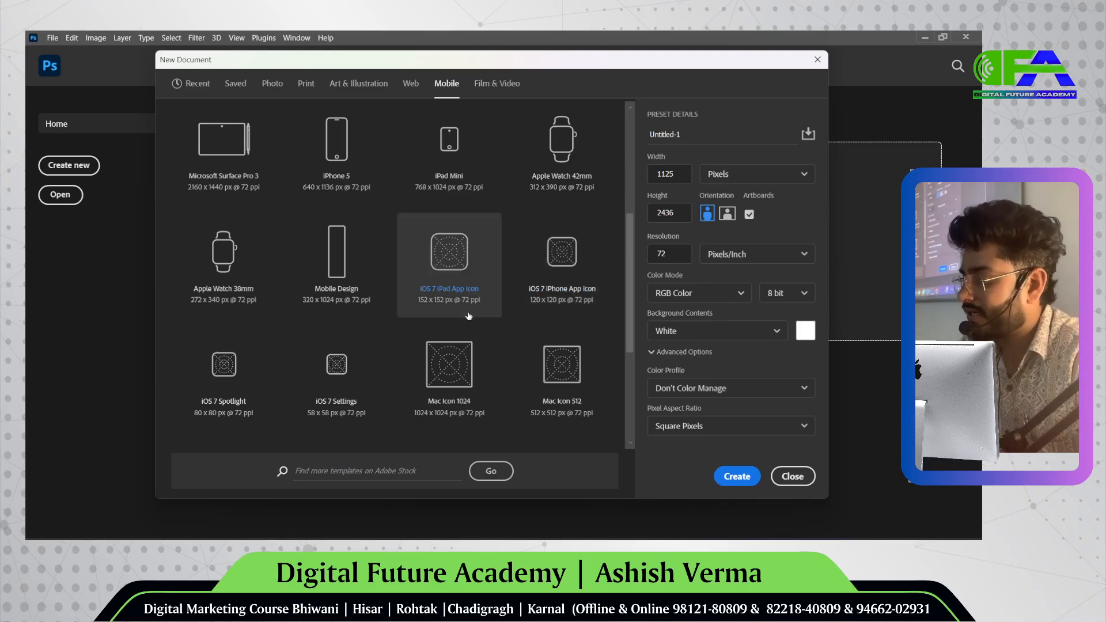
scroll(469, 316, "down", 1)
scroll(468, 315, "up", 5)
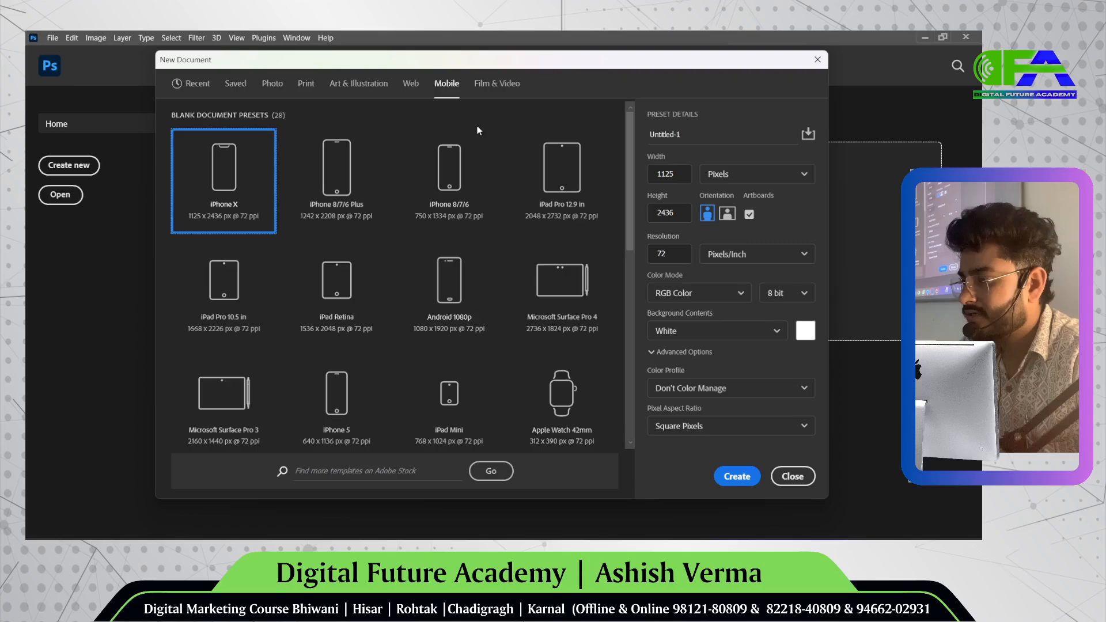
- Look through the whole list of Film & Video document presets
left_click(478, 85)
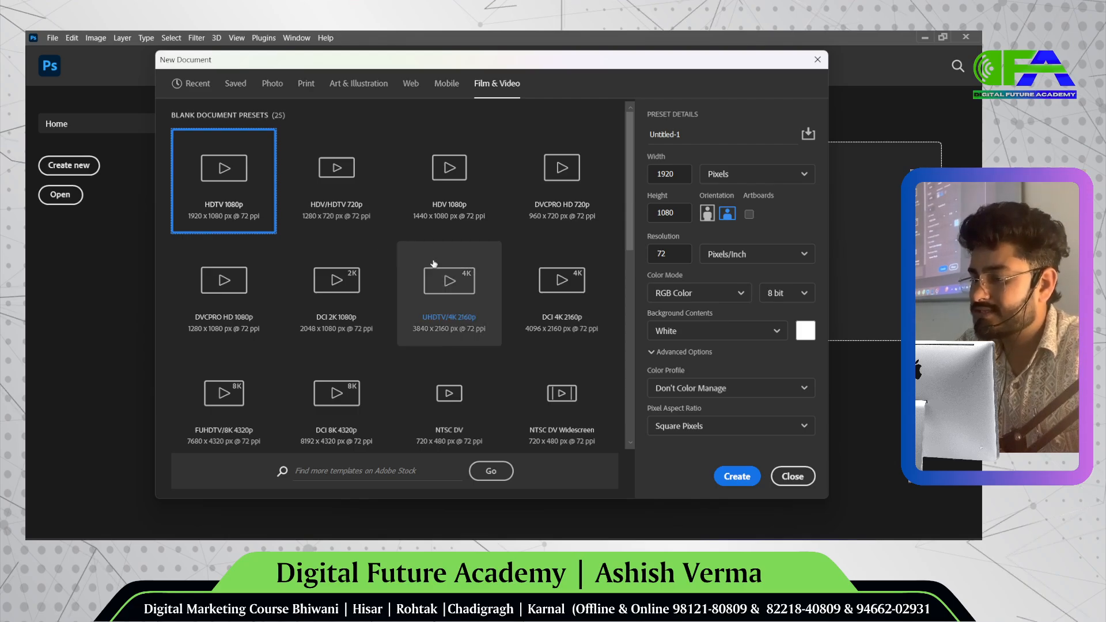
scroll(334, 277, "down", 4)
scroll(398, 323, "up", 4)
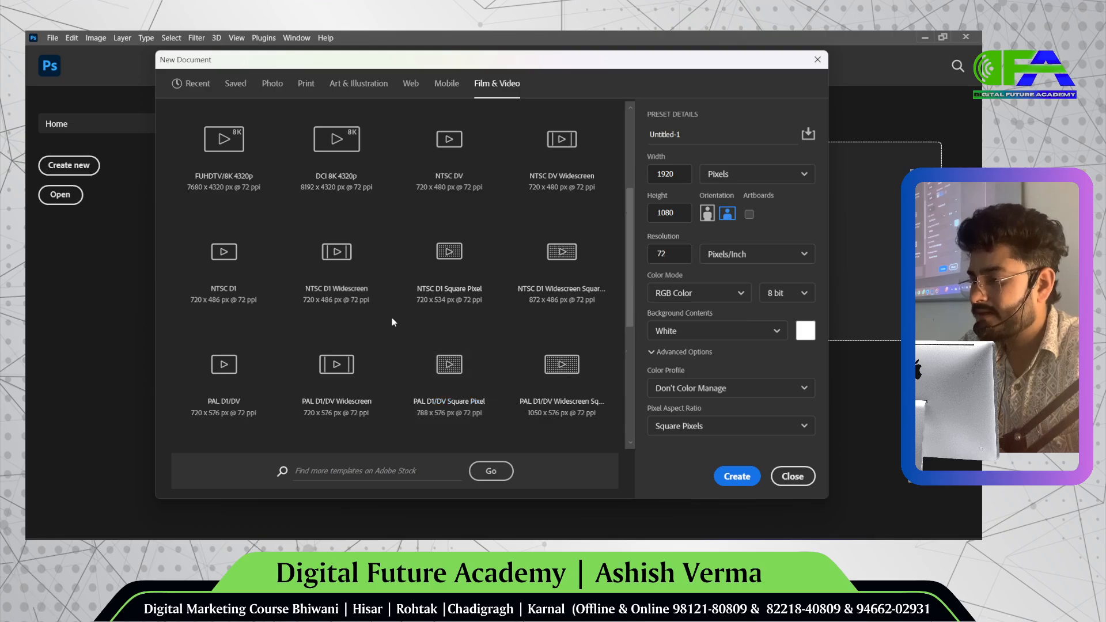
scroll(407, 267, "down", 5)
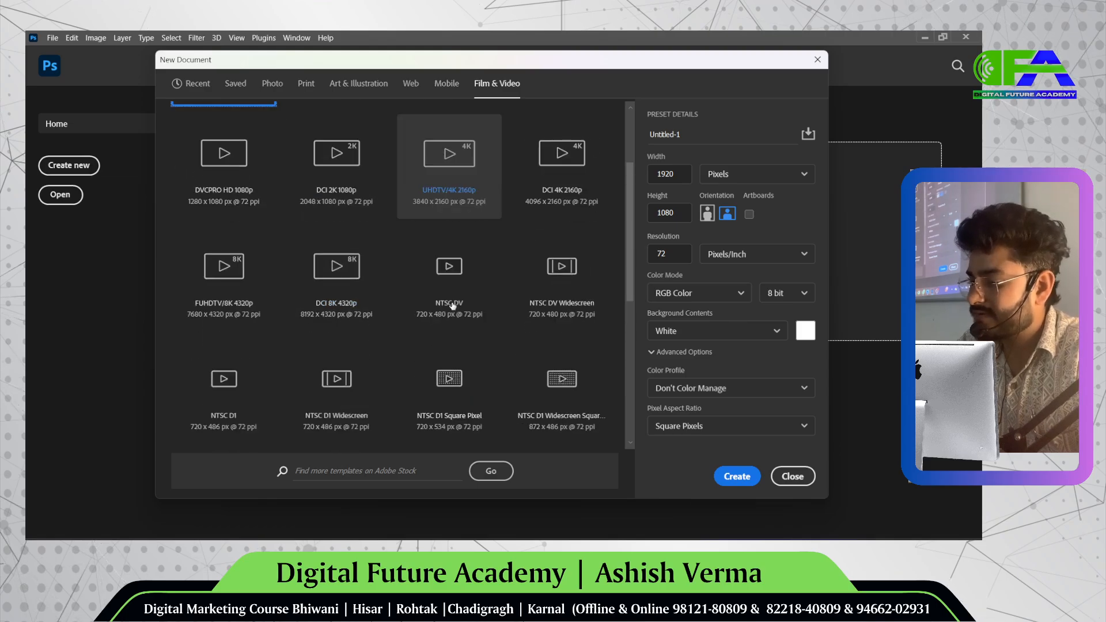
scroll(369, 260, "down", 2)
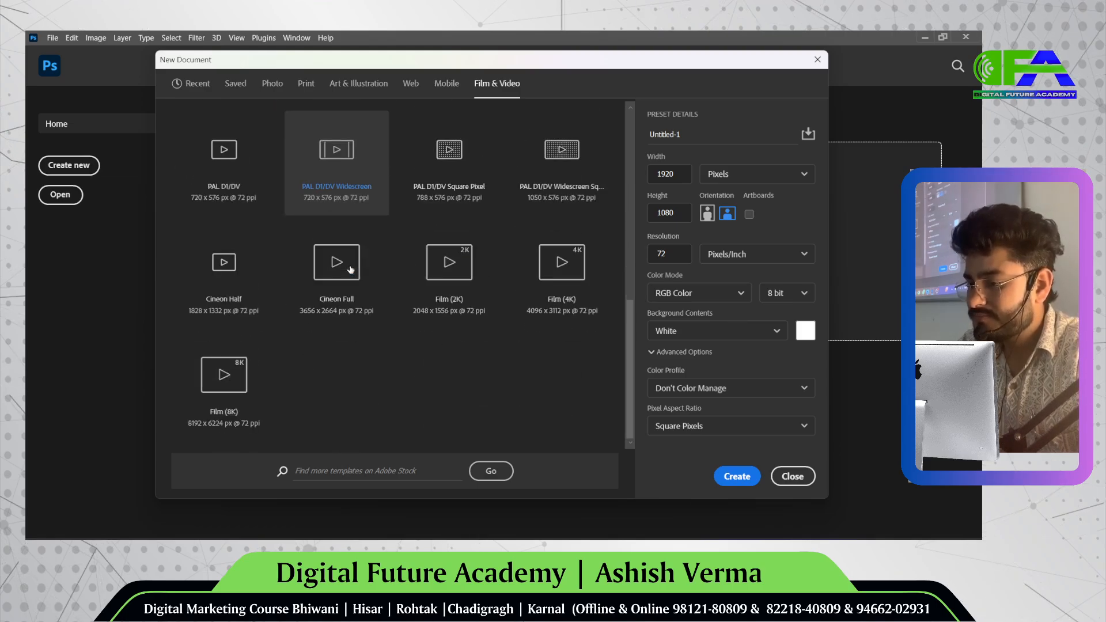
scroll(420, 309, "up", 7)
scroll(415, 277, "down", 1)
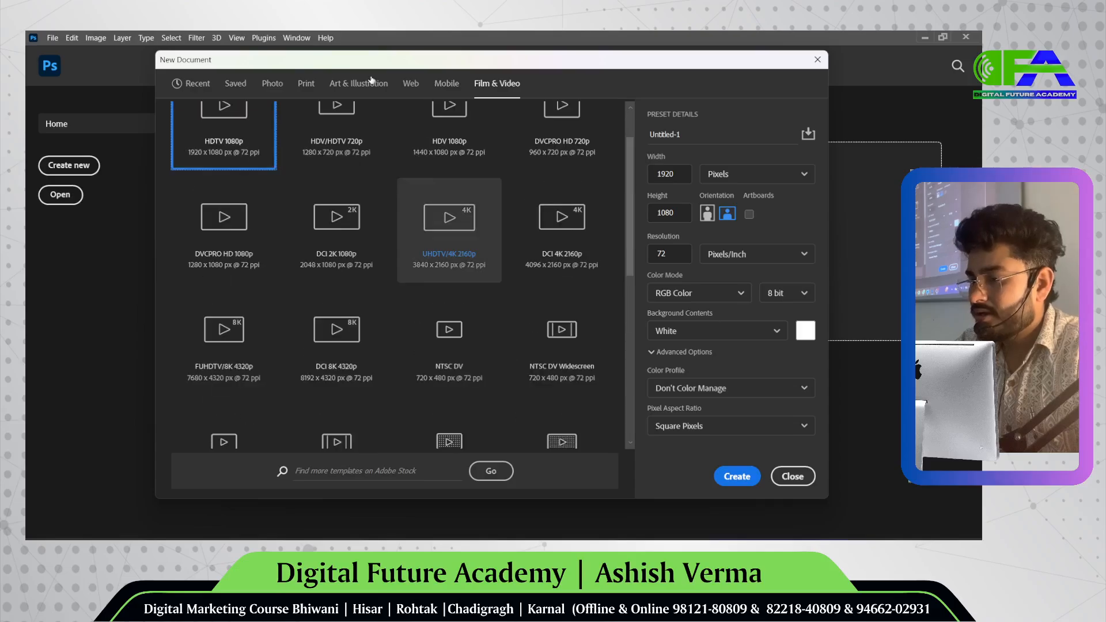
scroll(384, 203, "down", 3)
- Create a document from the Photo preset Default Photoshop Size, 7 x 5 in at 300 ppi
left_click(272, 84)
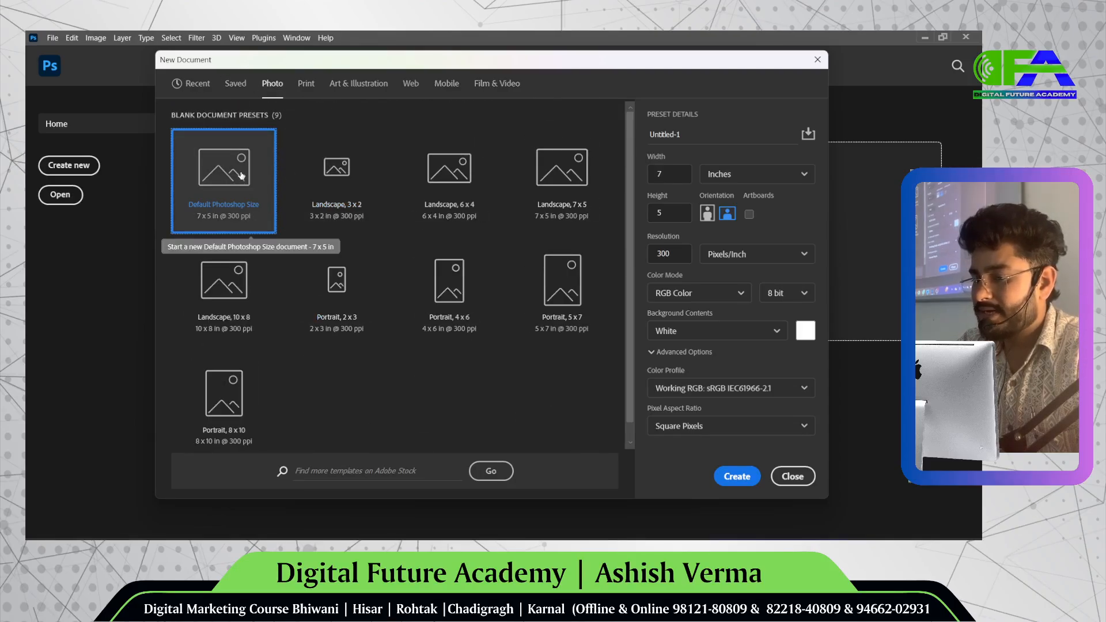
left_click(737, 476)
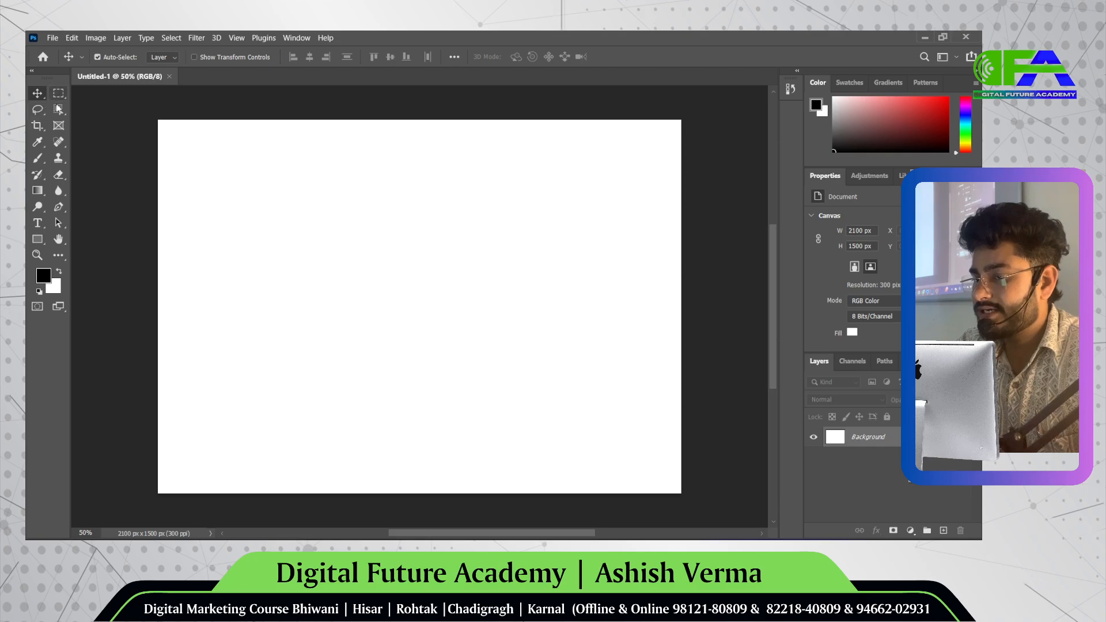
- Collapse the tools panel to a single column
left_click(31, 71)
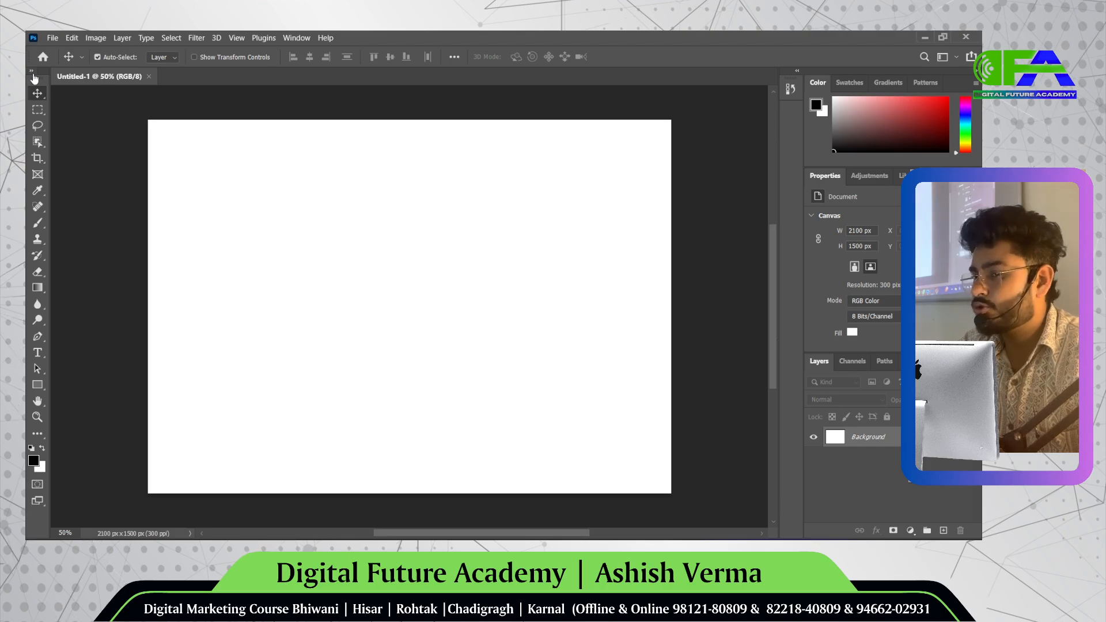
key("alt+Tab")
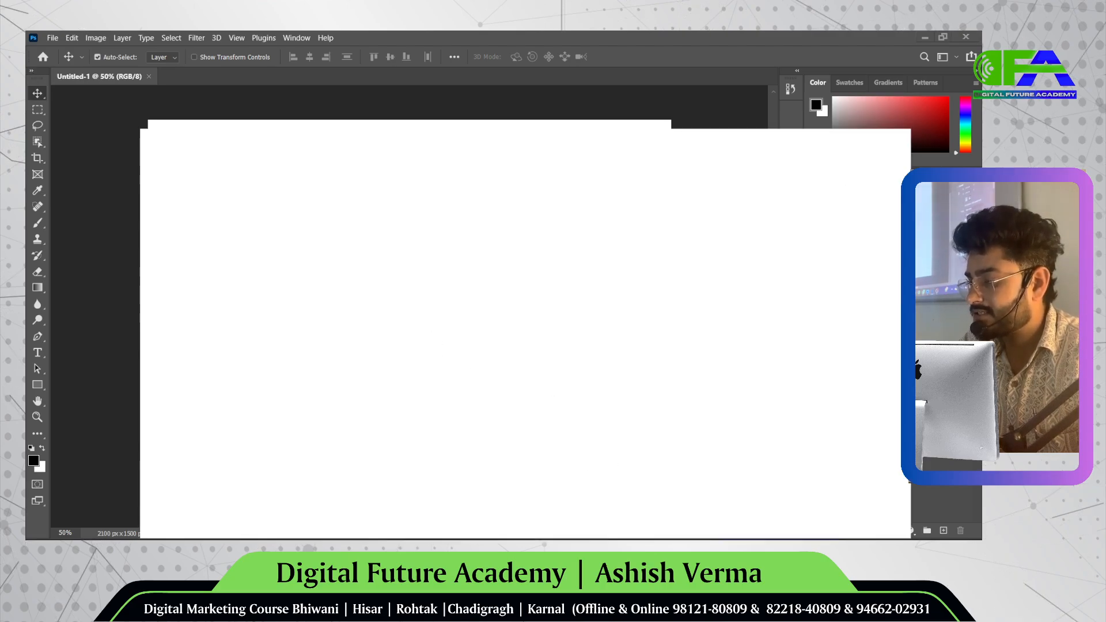
scroll(526, 224, "up", 5)
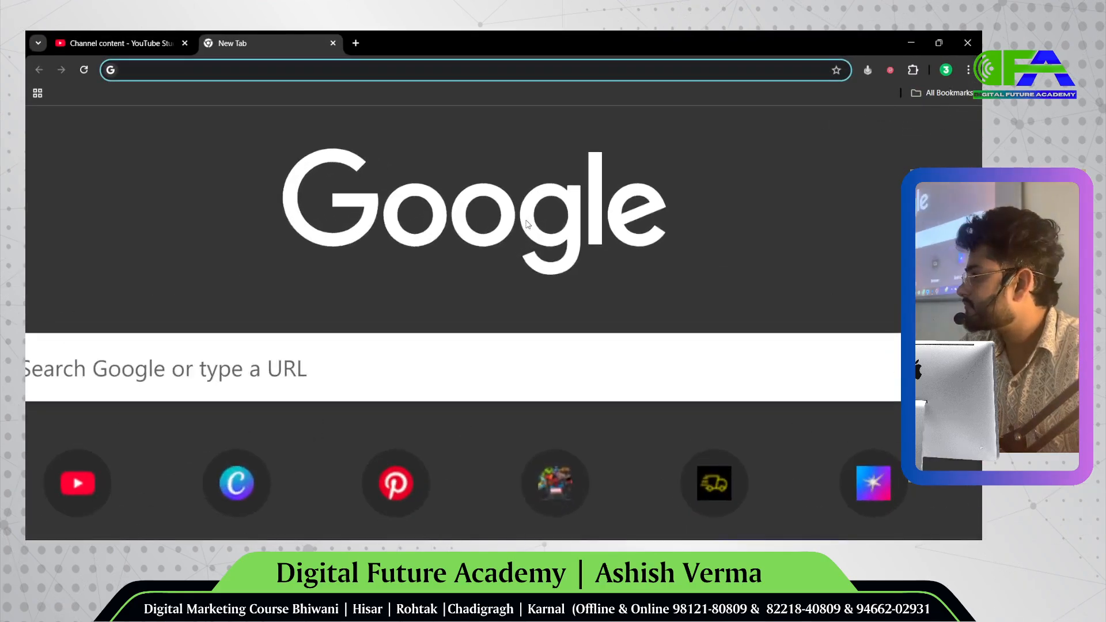
scroll(526, 225, "down", 5)
scroll(525, 224, "up", 6)
scroll(526, 224, "down", 10)
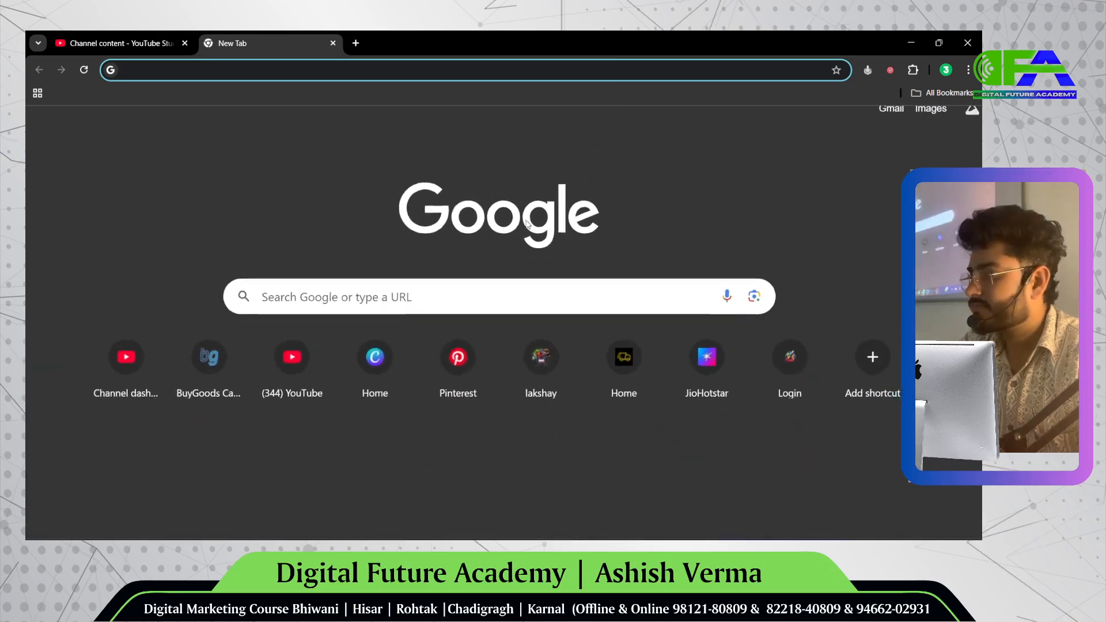
scroll(526, 224, "up", 6)
scroll(526, 225, "down", 2)
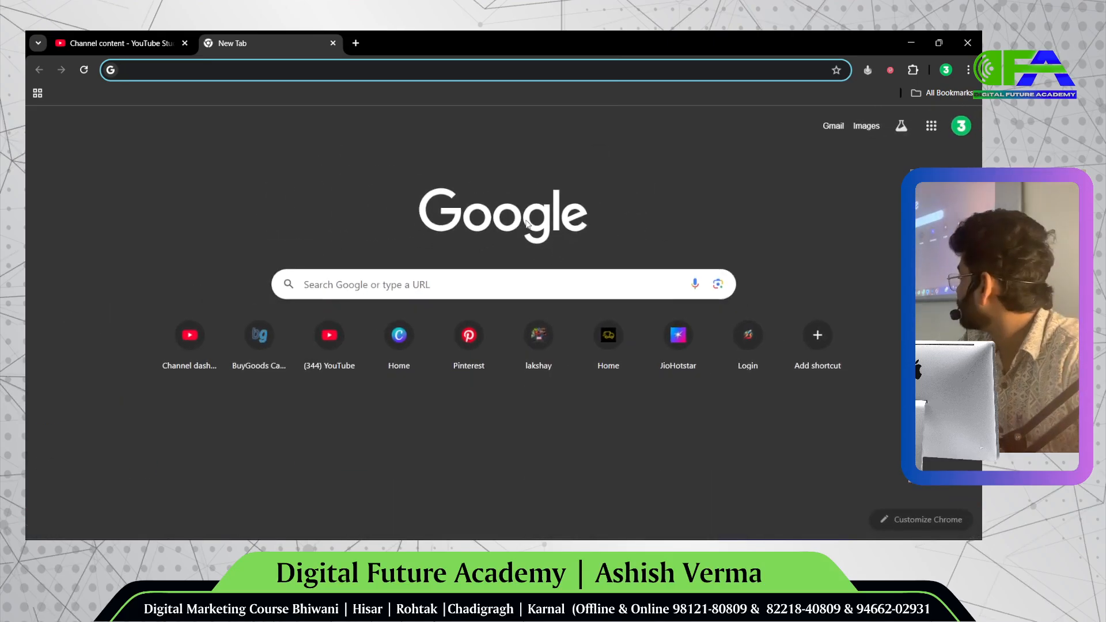
scroll(526, 225, "up", 7)
scroll(526, 224, "down", 3)
scroll(526, 224, "down", 4)
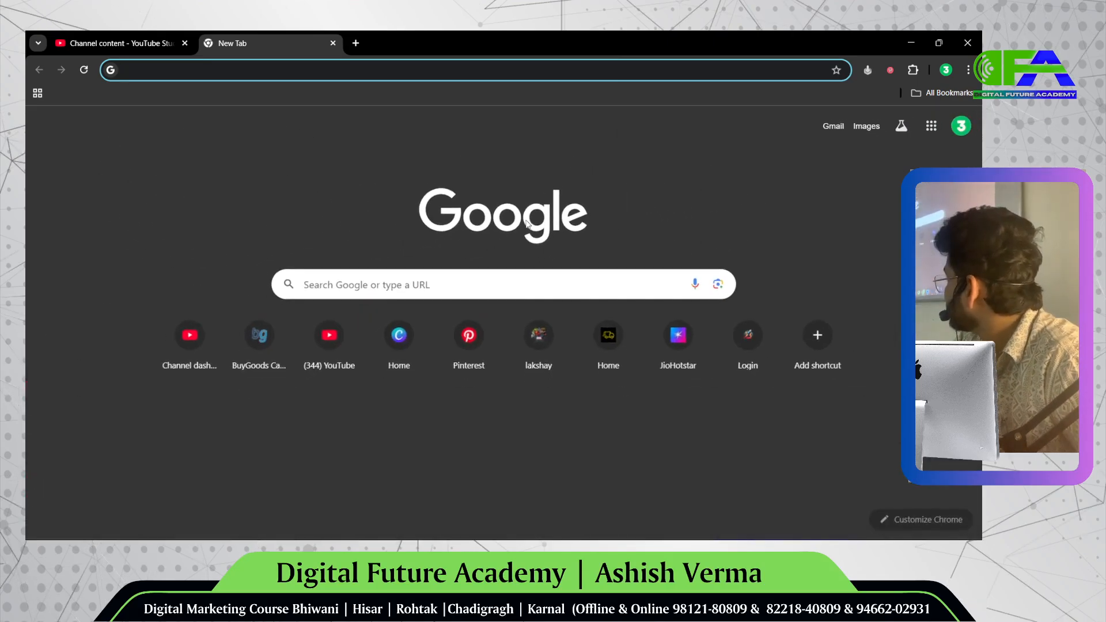
key("alt+Tab")
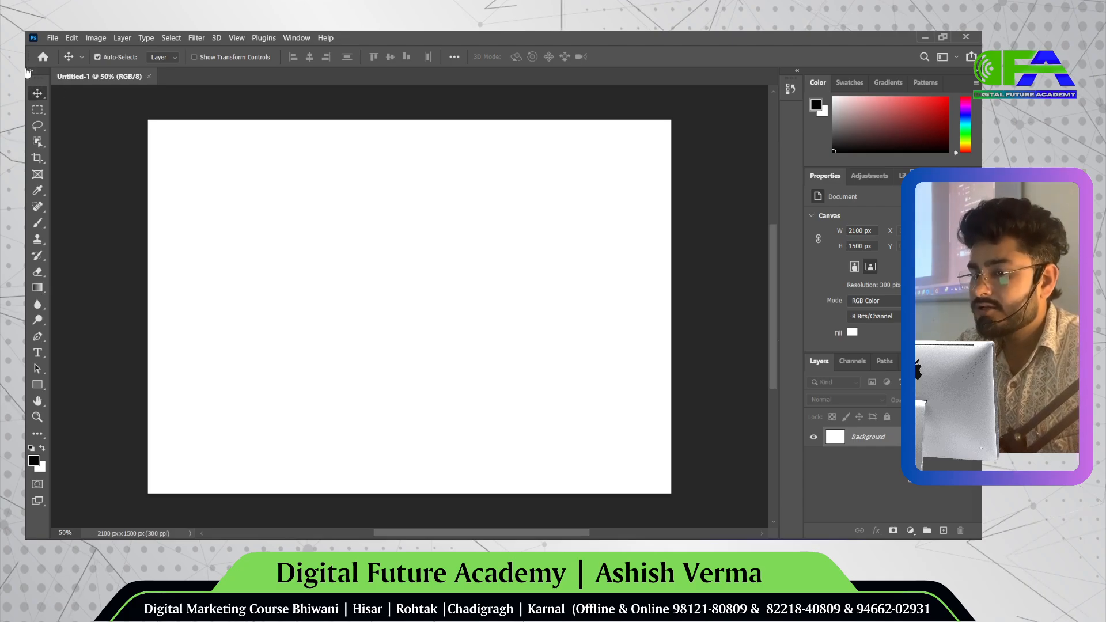
- Switch the tools panel back and forth between one and two columns, ending with the two-column layout
left_click(31, 71)
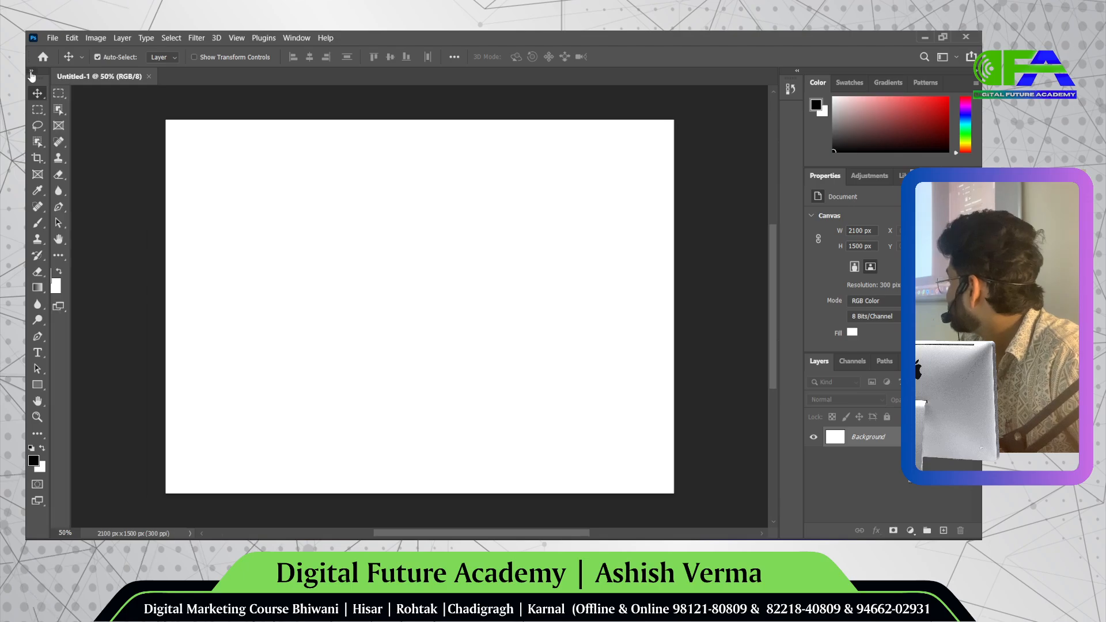
left_click(31, 72)
left_click(31, 71)
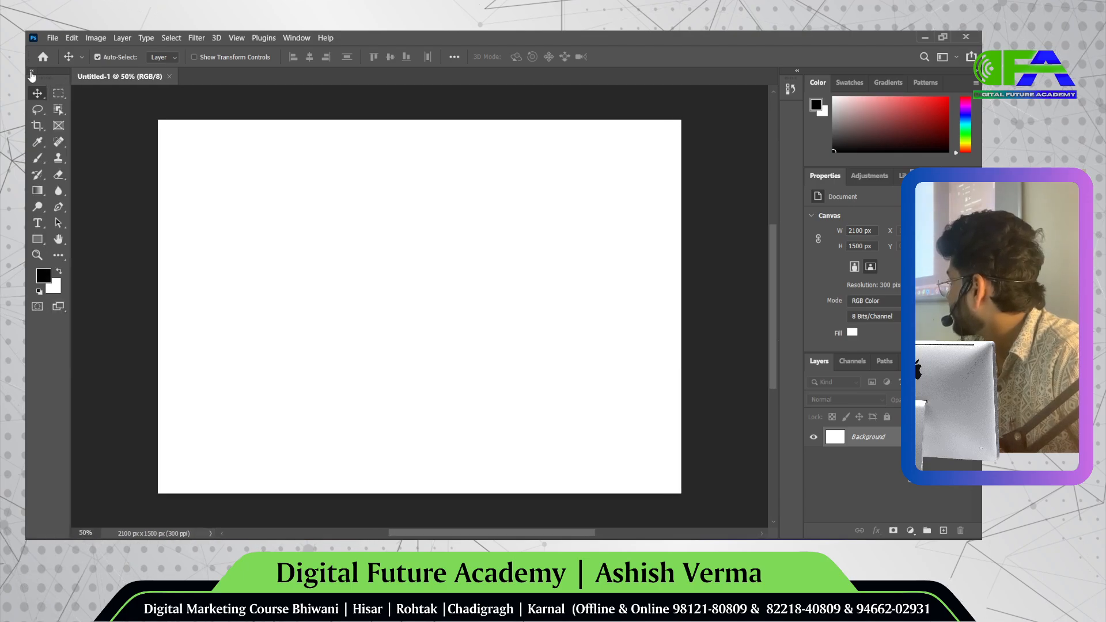
left_click(31, 71)
left_click(31, 72)
left_click(31, 71)
left_click(32, 72)
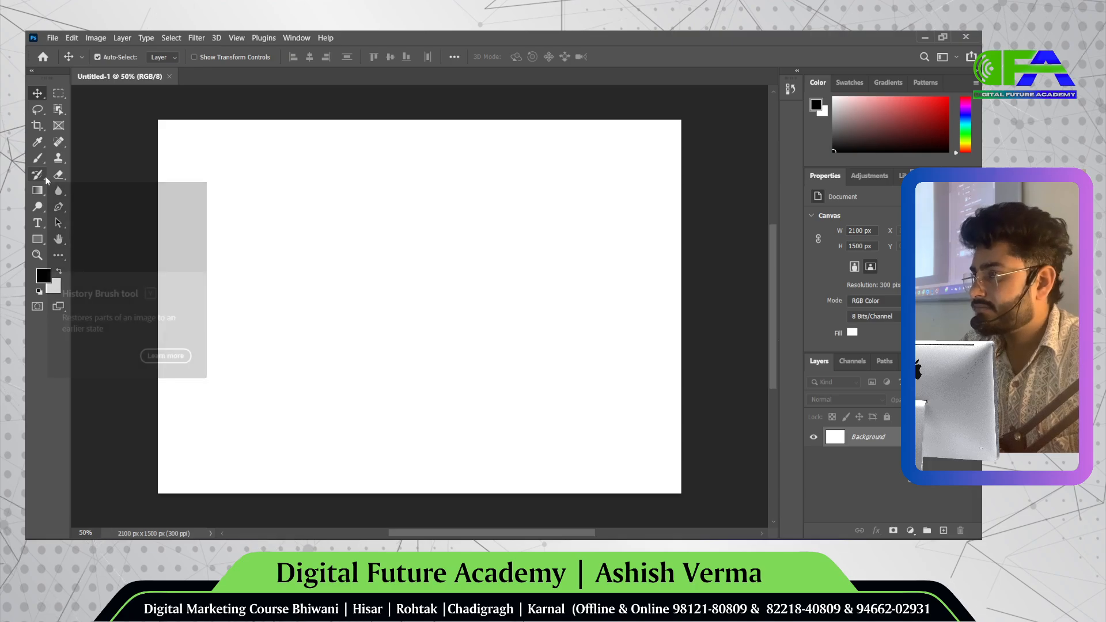
- Show the tools grouped with the Move Tool
right_click(37, 96)
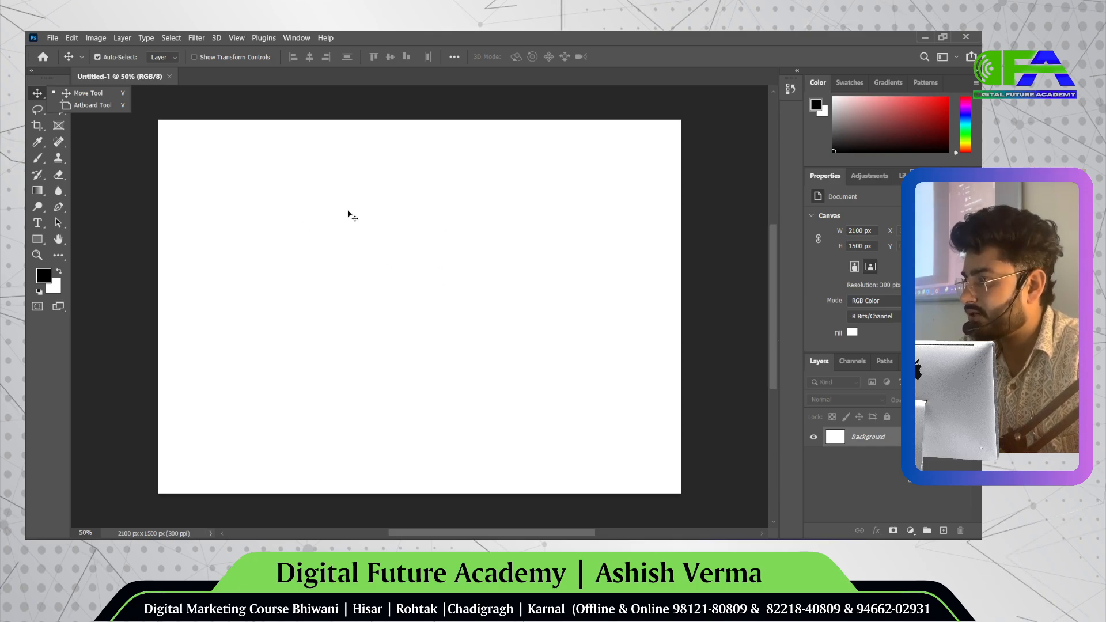
- Look through the tools grouped with the Lasso Tool and the Crop Tool, and return to the Move Tool
left_click(49, 85)
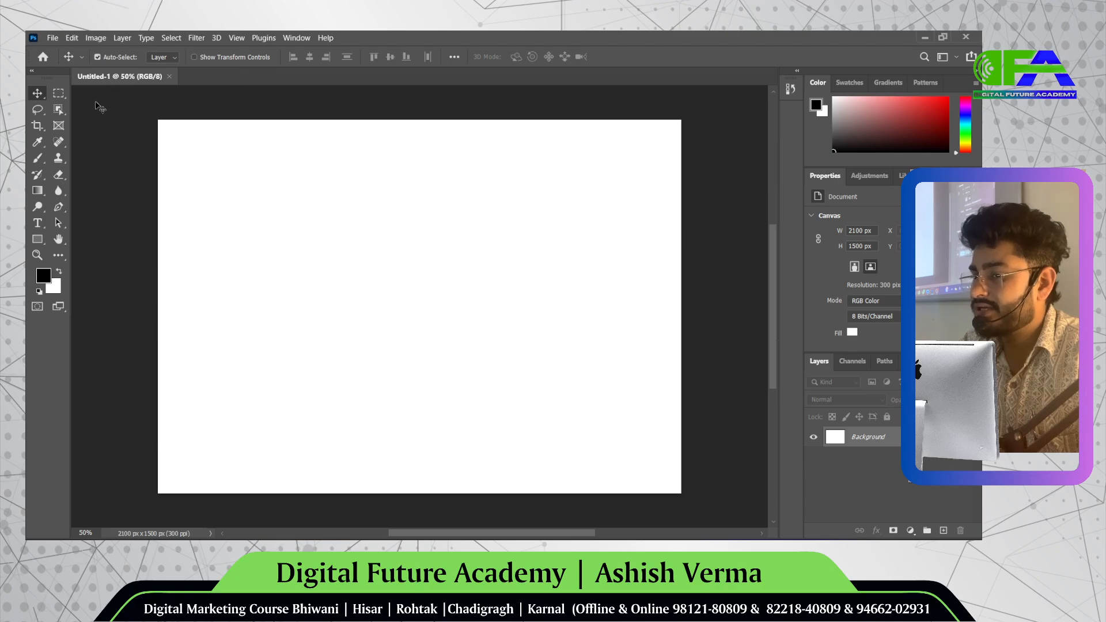
left_click(40, 111)
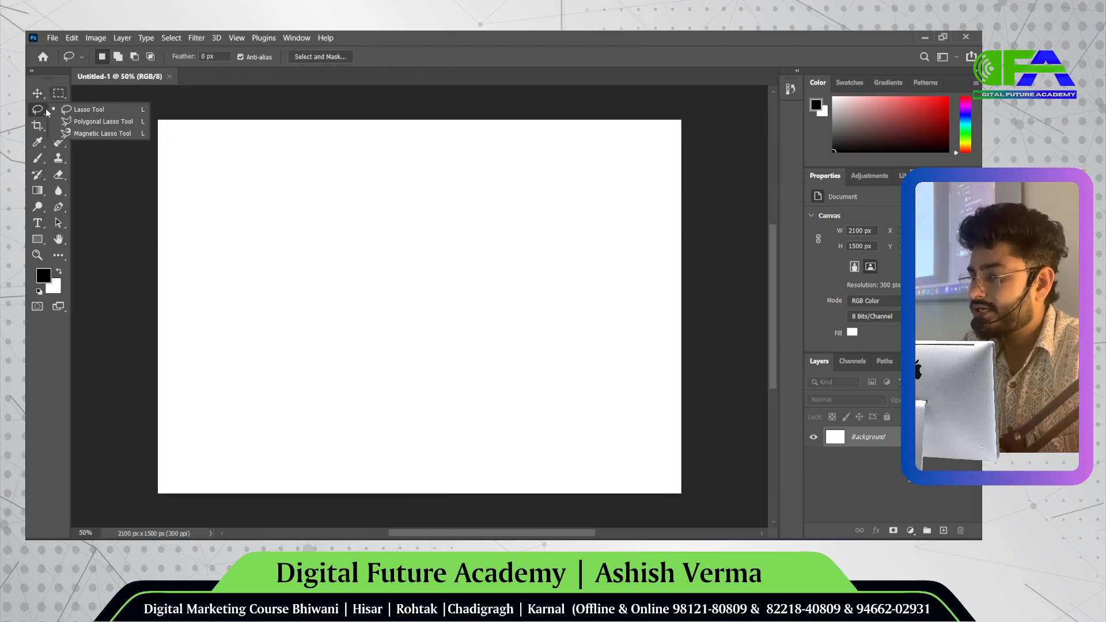
left_click(41, 131)
key("b")
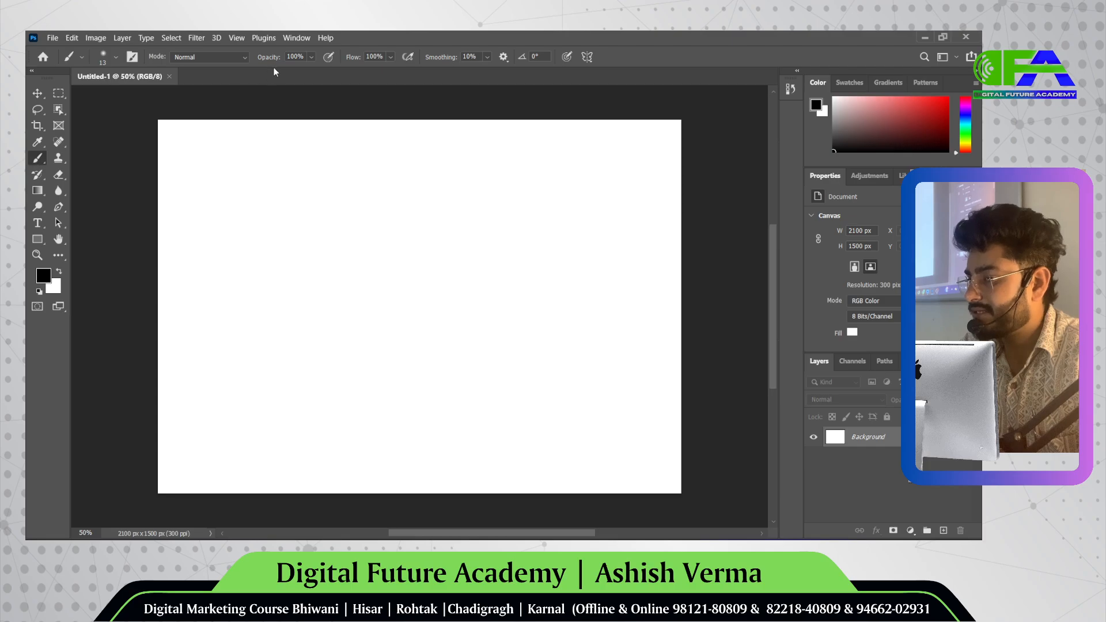
left_click(58, 141)
left_click(37, 110)
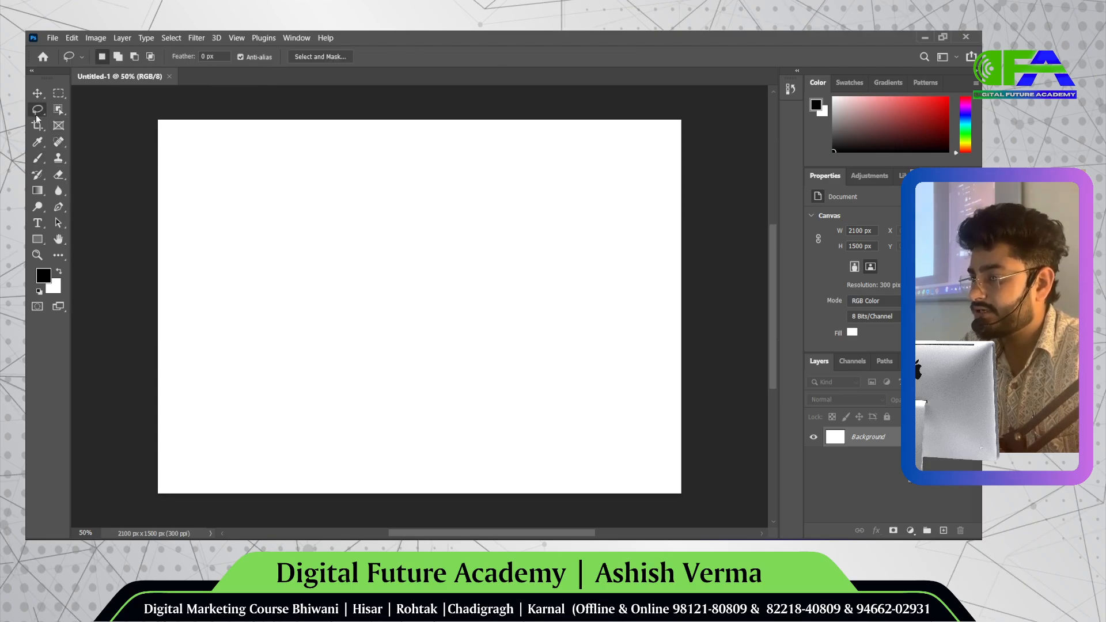
left_click(32, 133)
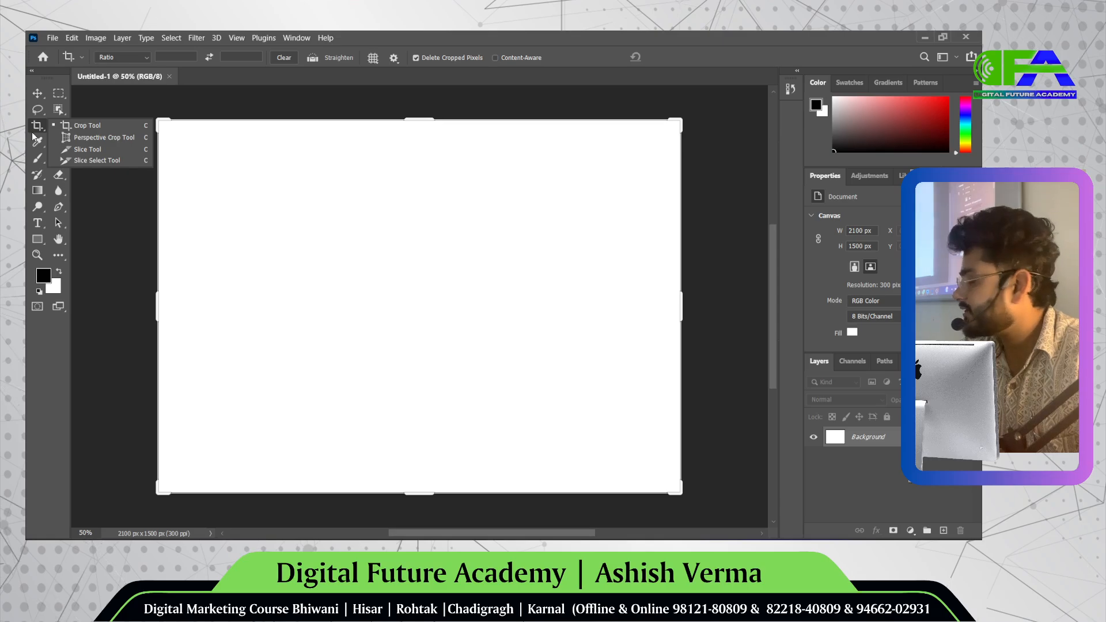
left_click(39, 98)
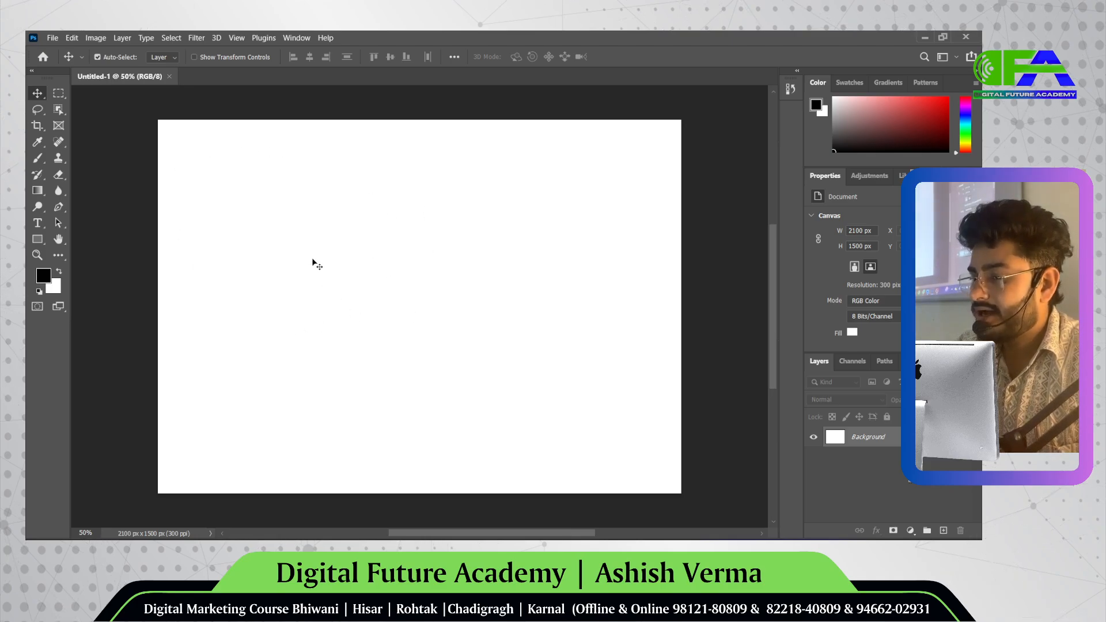
- Enlarge the Brush Tool to 300 px and paint one soft black dab slightly left of the canvas centre
left_click(38, 158)
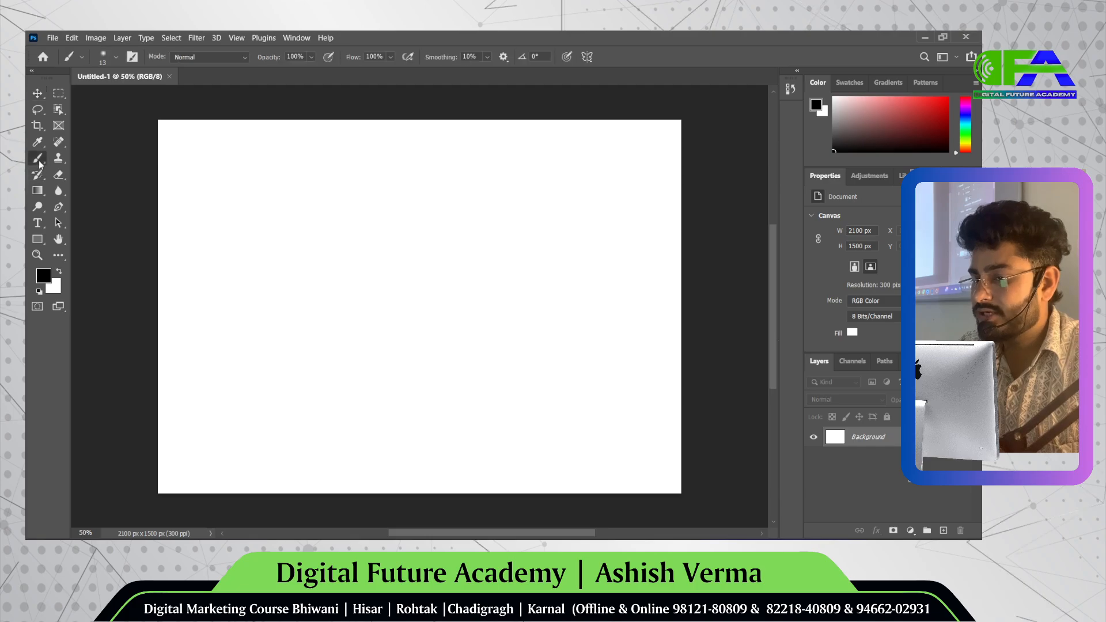
key("bracketright")
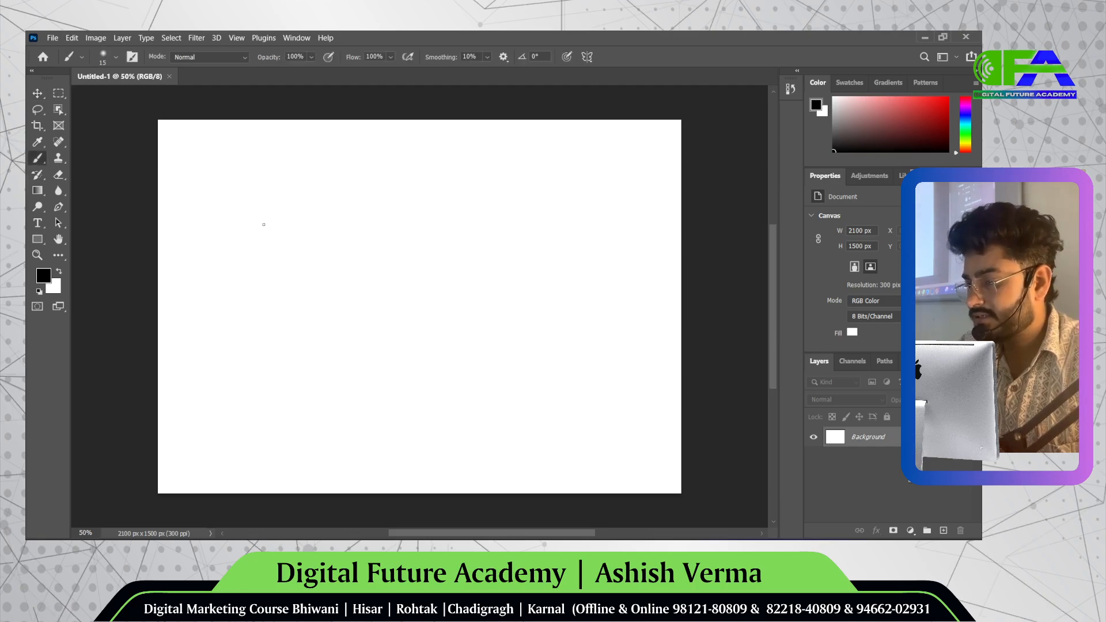
key("bracketright")
key("bracketright")
key("bracketright")
key("bracketright")
key("bracketright")
key("bracketright")
key("bracketright")
key("bracketright")
key("bracketright")
key("bracketright")
key("bracketright")
key("bracketleft")
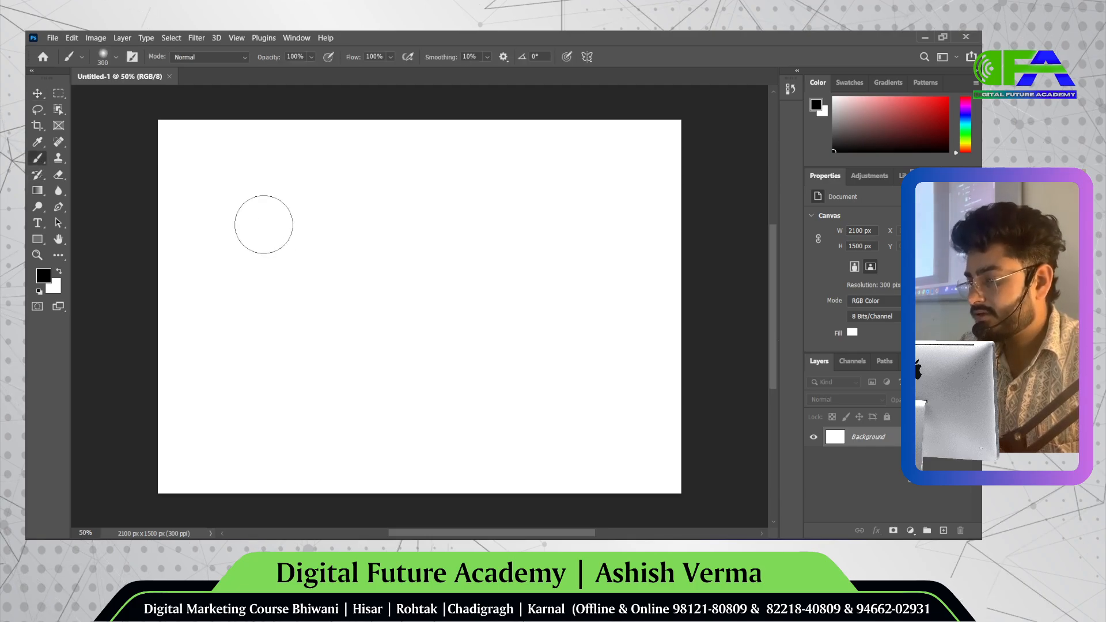
left_click(317, 297)
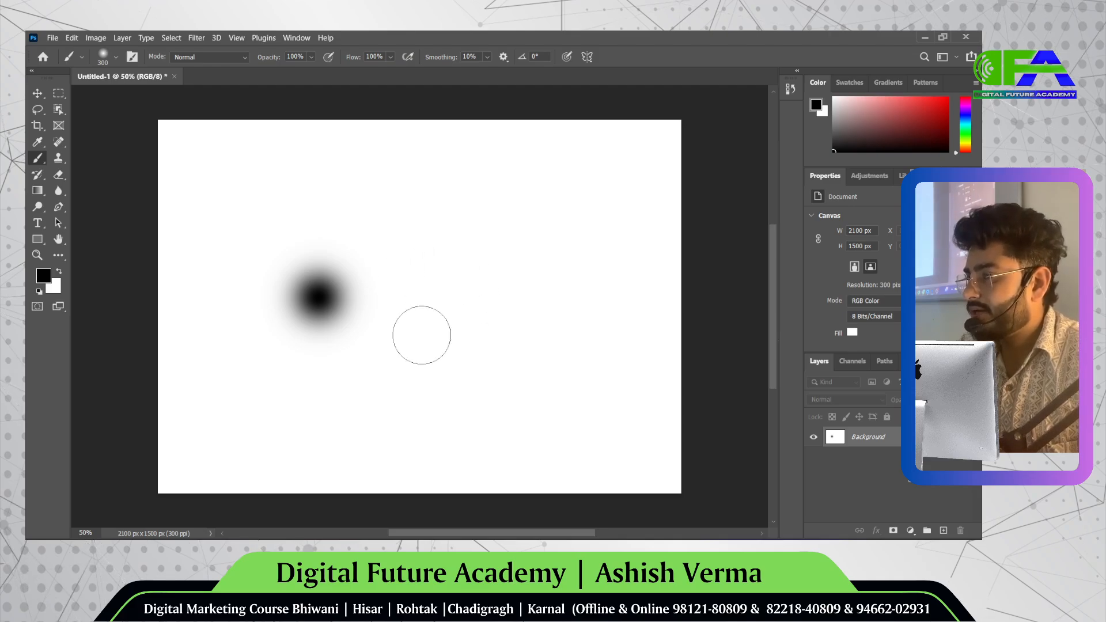
- Try to move the black dab with the Move Tool, declining to convert the Background layer, and undo the dab
left_click(38, 94)
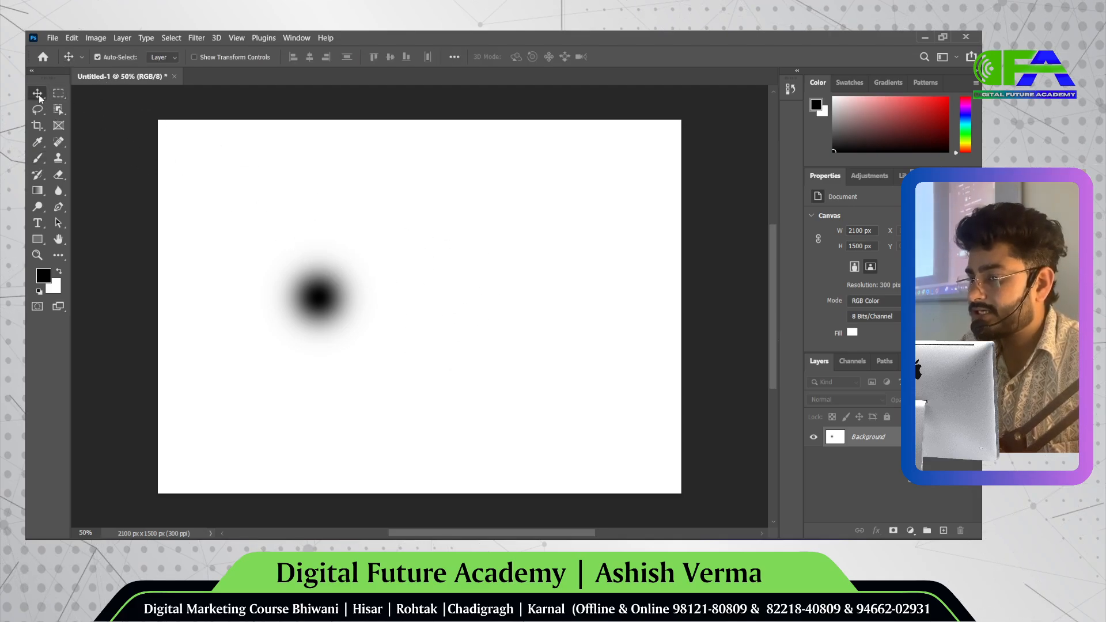
left_click_drag(310, 293, 426, 311)
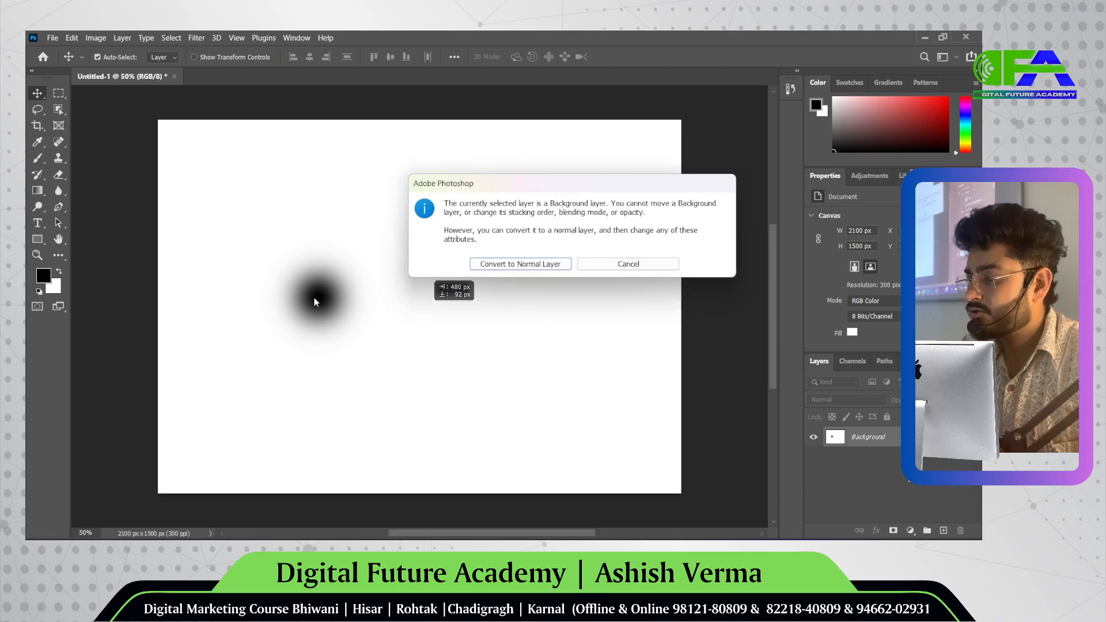
left_click(628, 264)
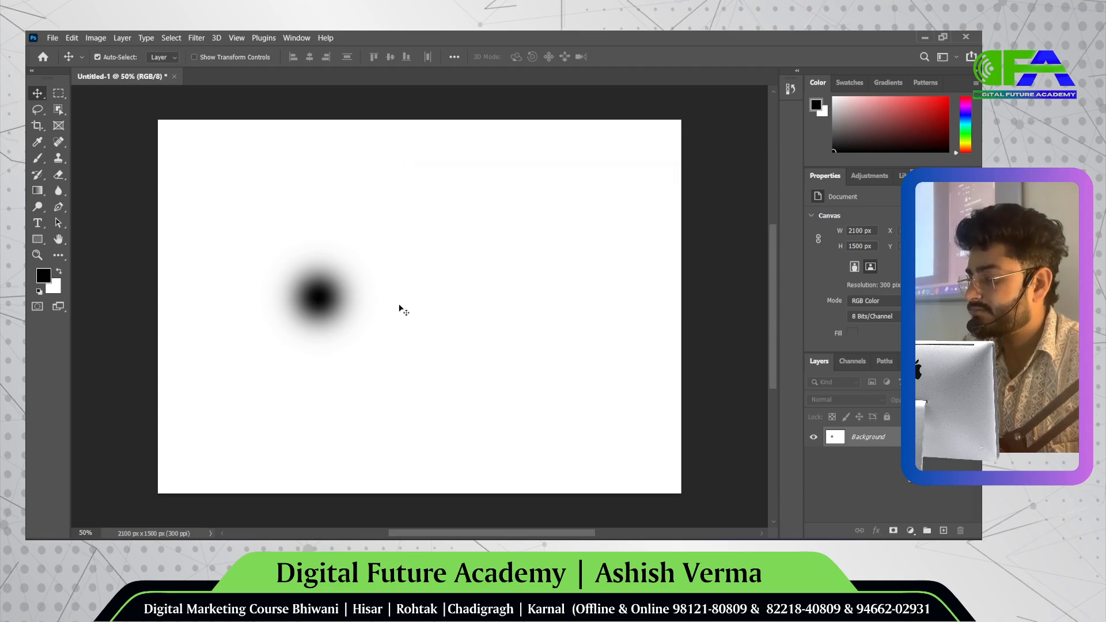
left_click_drag(399, 309, 461, 286)
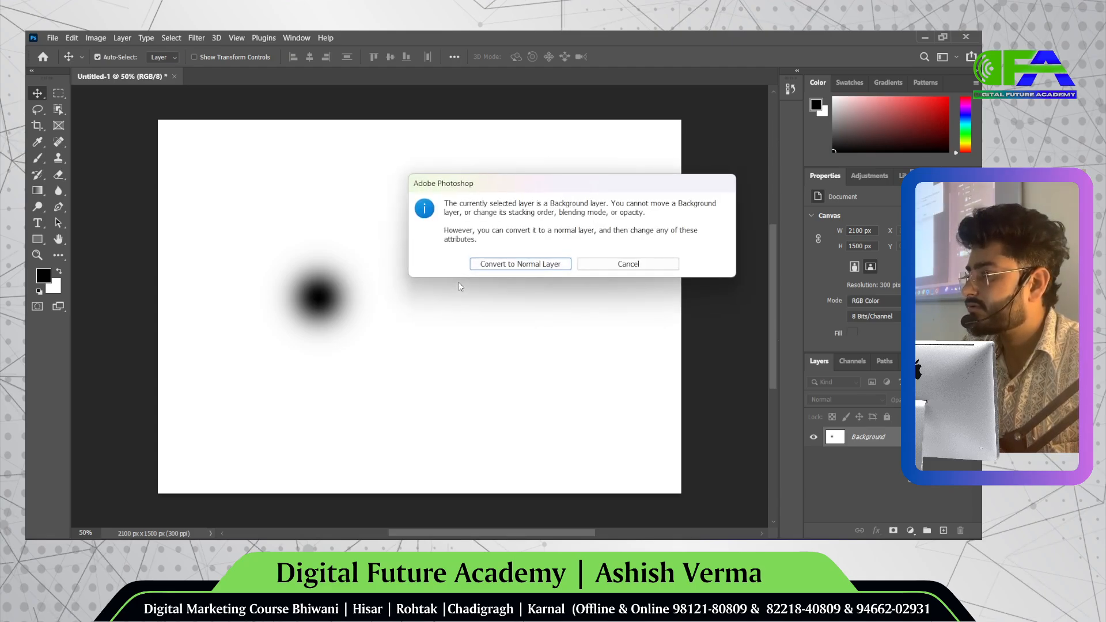
left_click(617, 263)
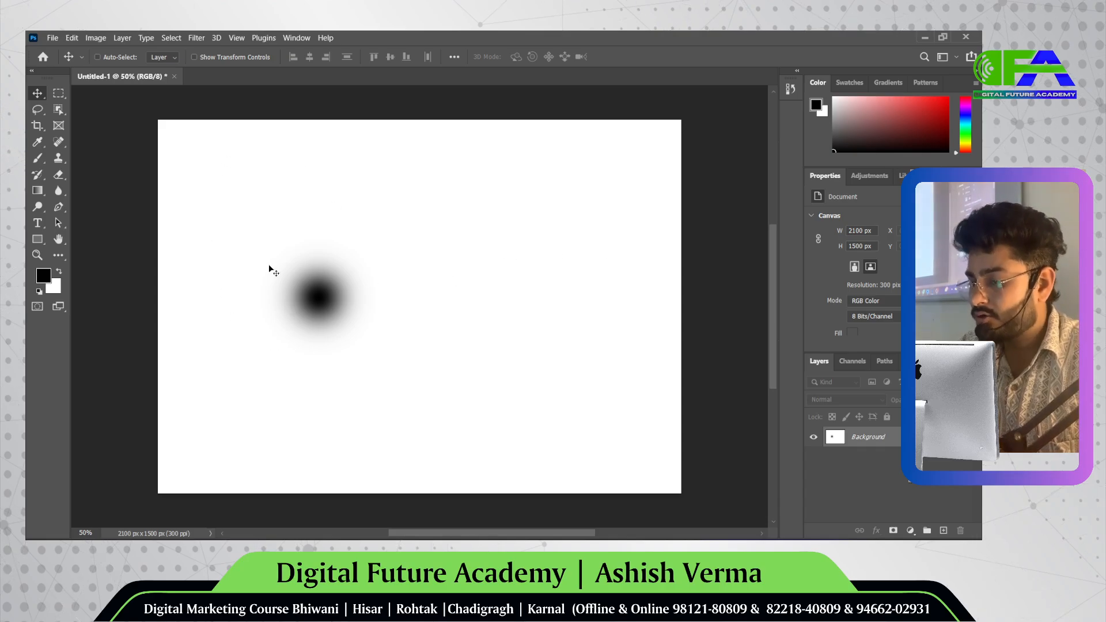
key("ctrl+z")
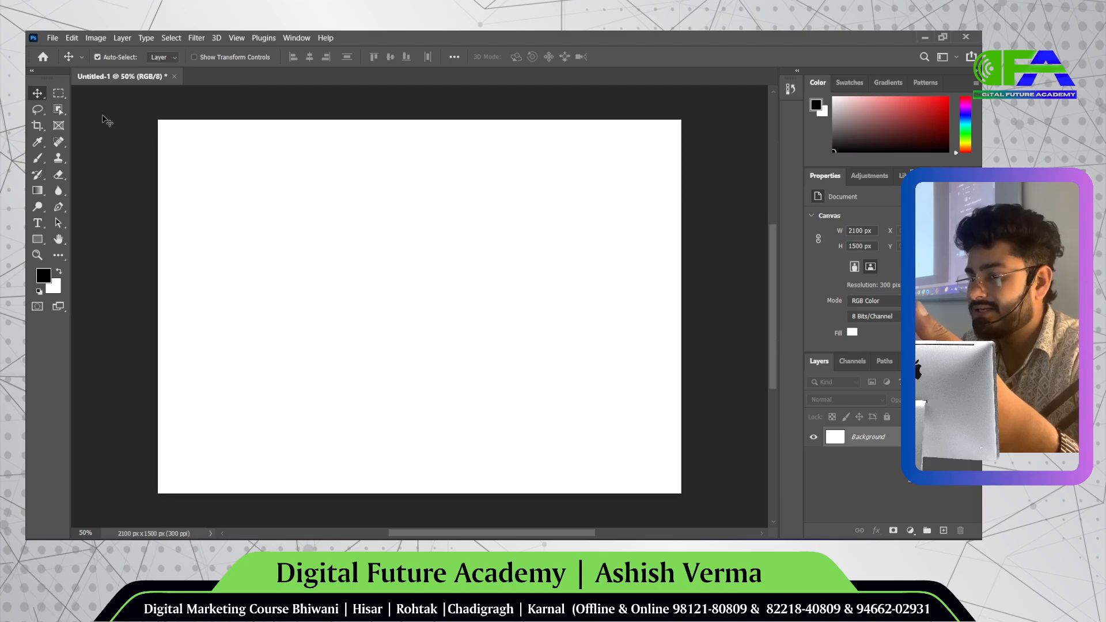
- Show the Move Tool group again and make the Rectangular Marquee Tool active
left_click(60, 94)
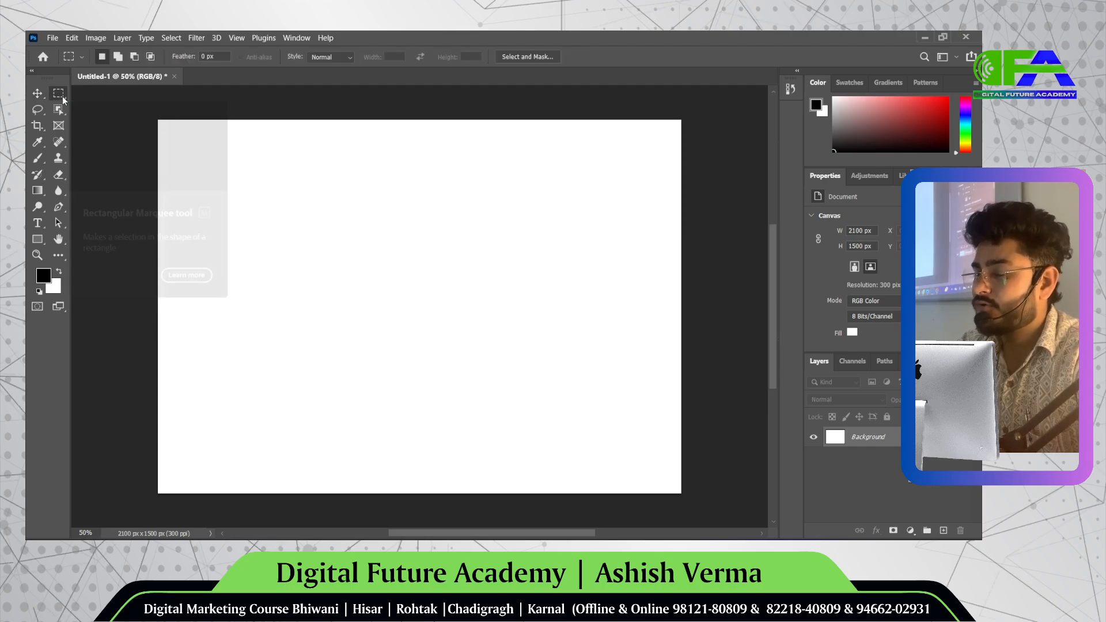
left_click(32, 95)
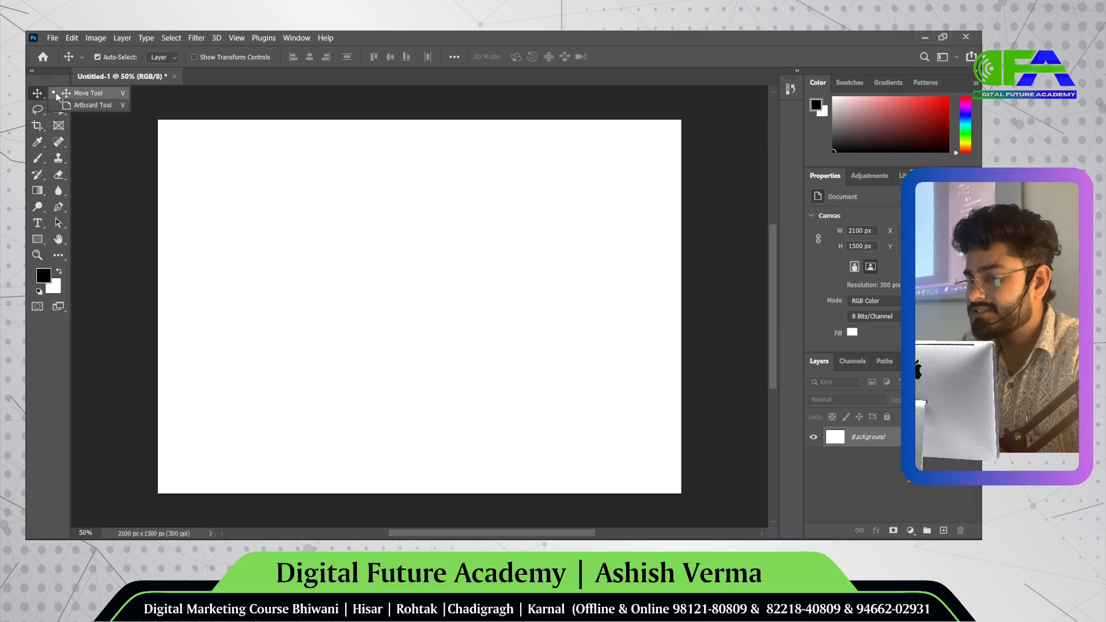
left_click(38, 97)
left_click(59, 98)
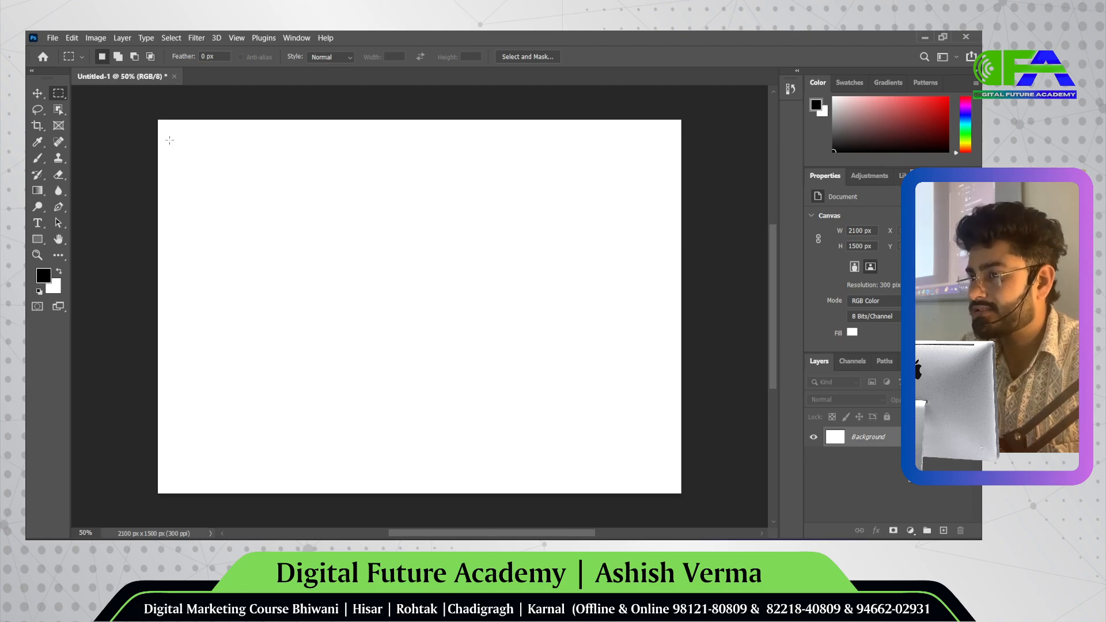
- Undock the tools panel and the Color, Properties and Layers panel group, reposition them as floating panels, and close both
left_click_drag(35, 77, 242, 118)
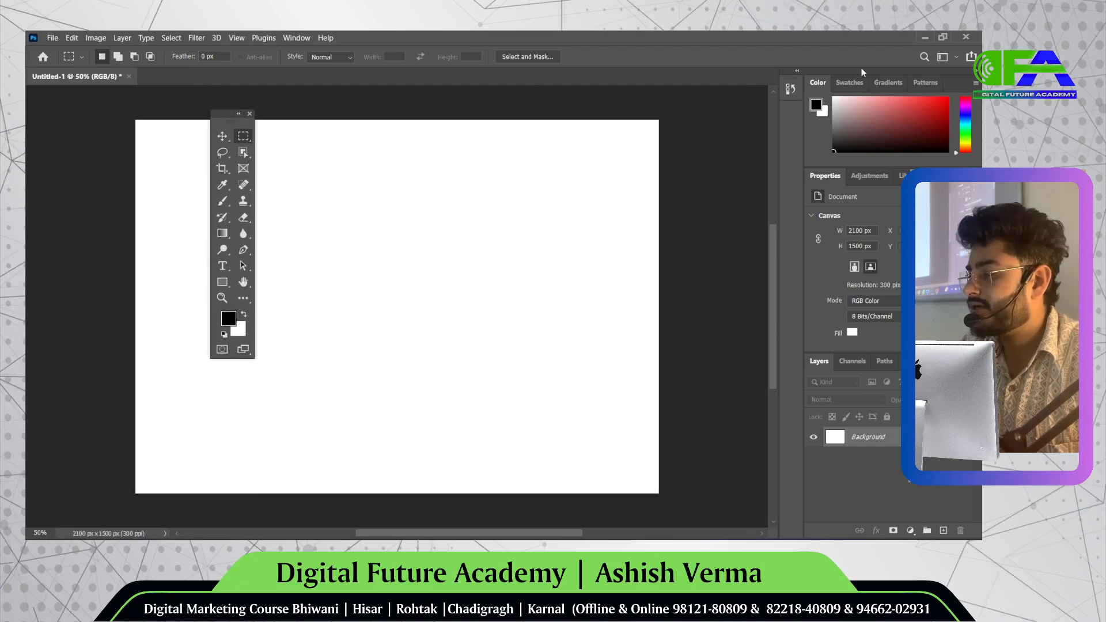
left_click_drag(869, 71, 612, 120)
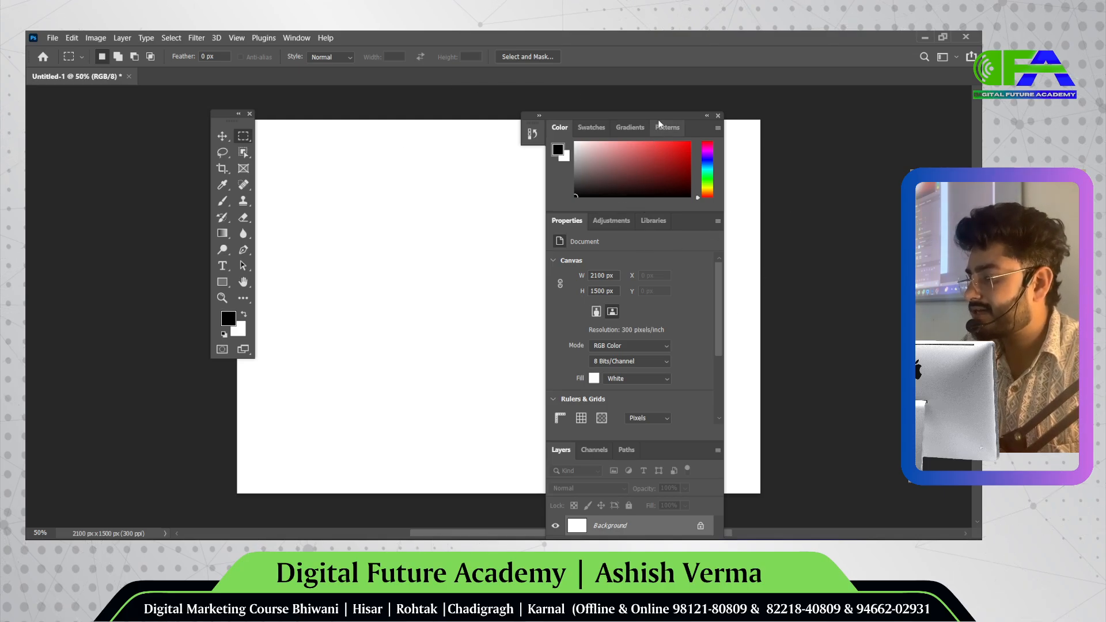
left_click_drag(660, 124, 892, 81)
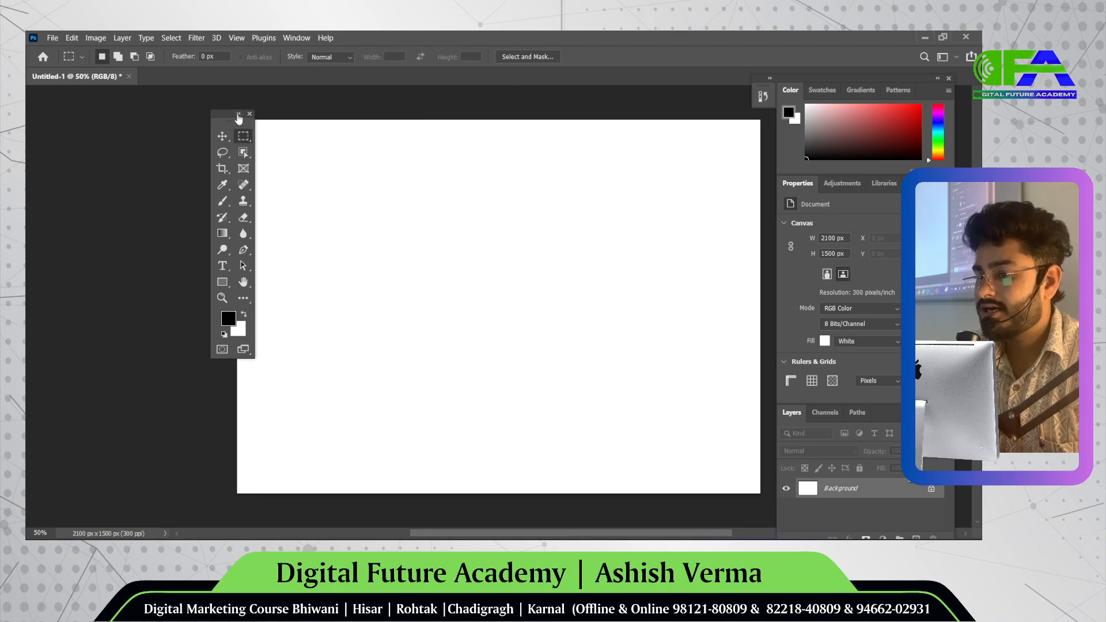
left_click_drag(226, 115, 696, 208)
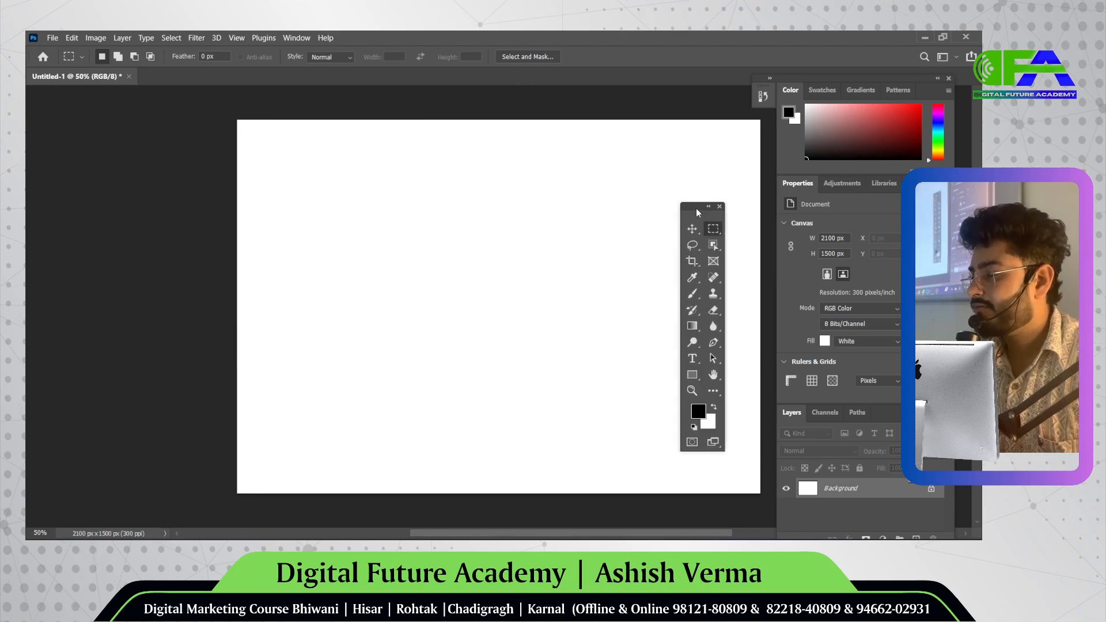
left_click(949, 79)
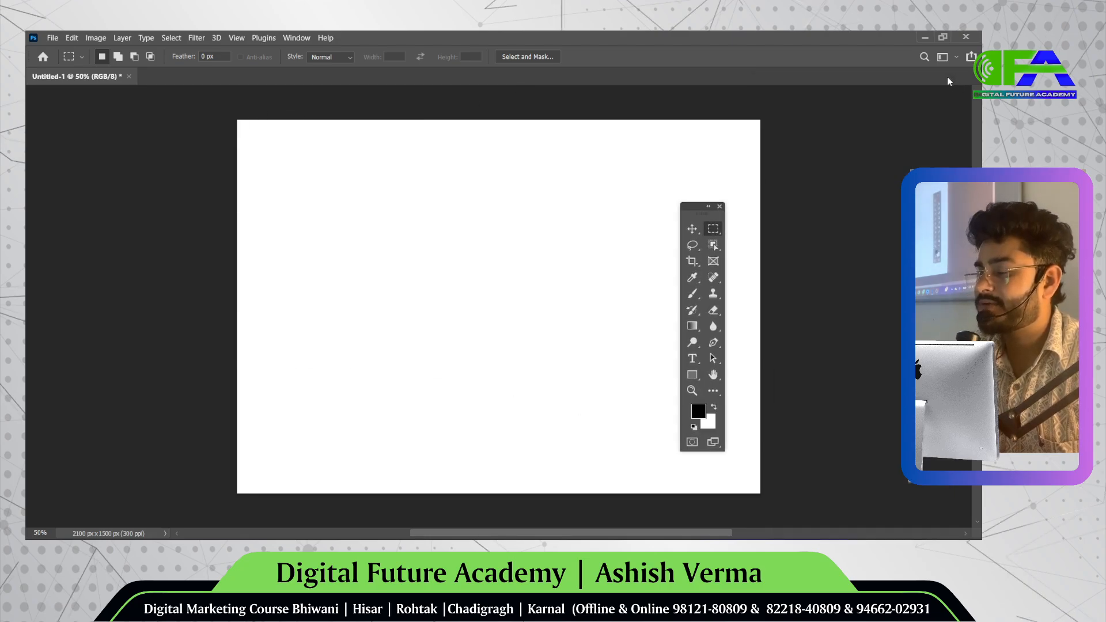
left_click(720, 207)
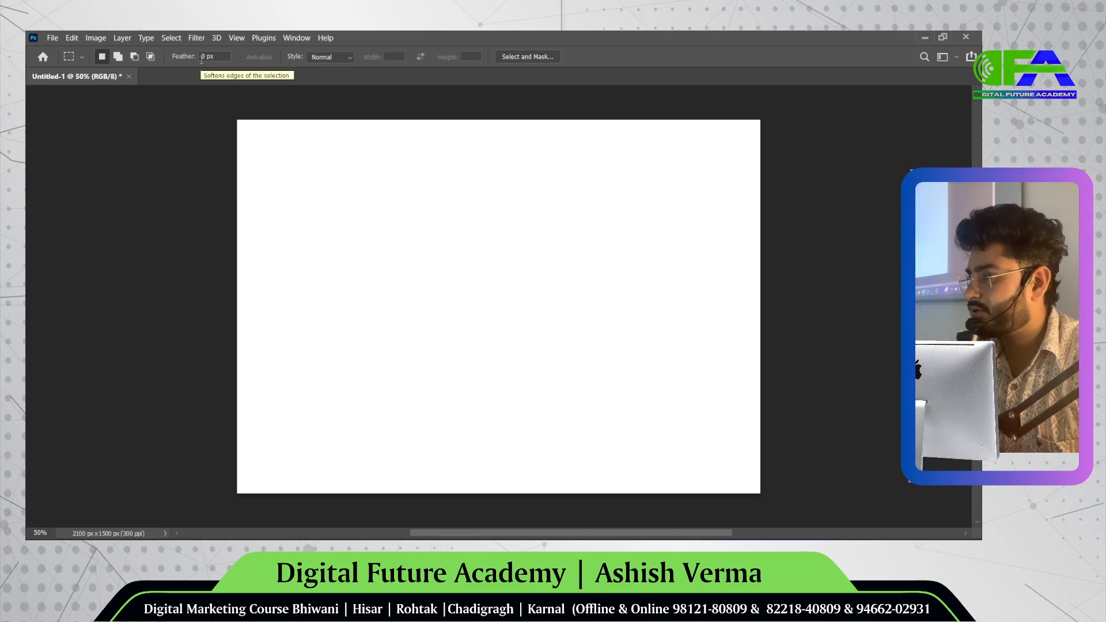
- Restore the closed panels by resetting the Essentials workspace, and repeat the reset once
left_click(302, 39)
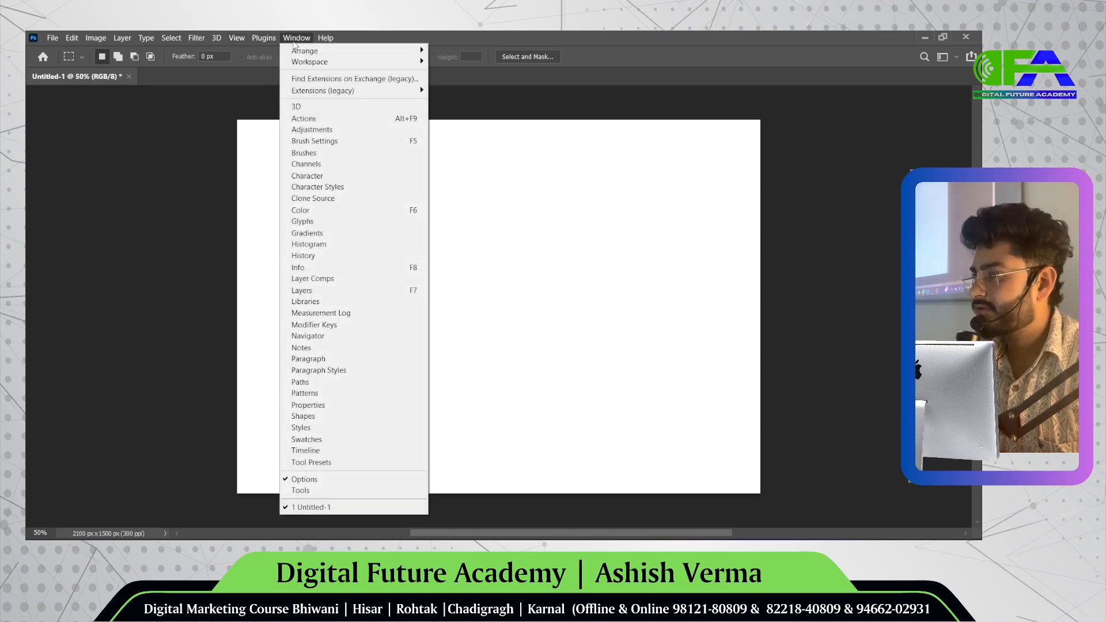
left_click(298, 39)
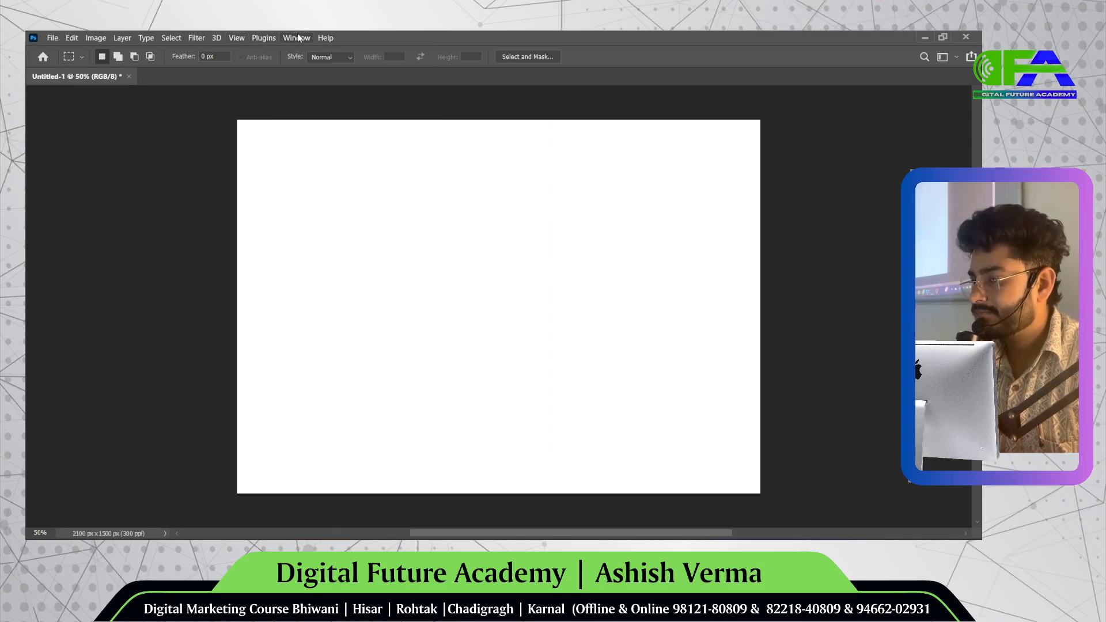
left_click(298, 38)
mouse_move(328, 61)
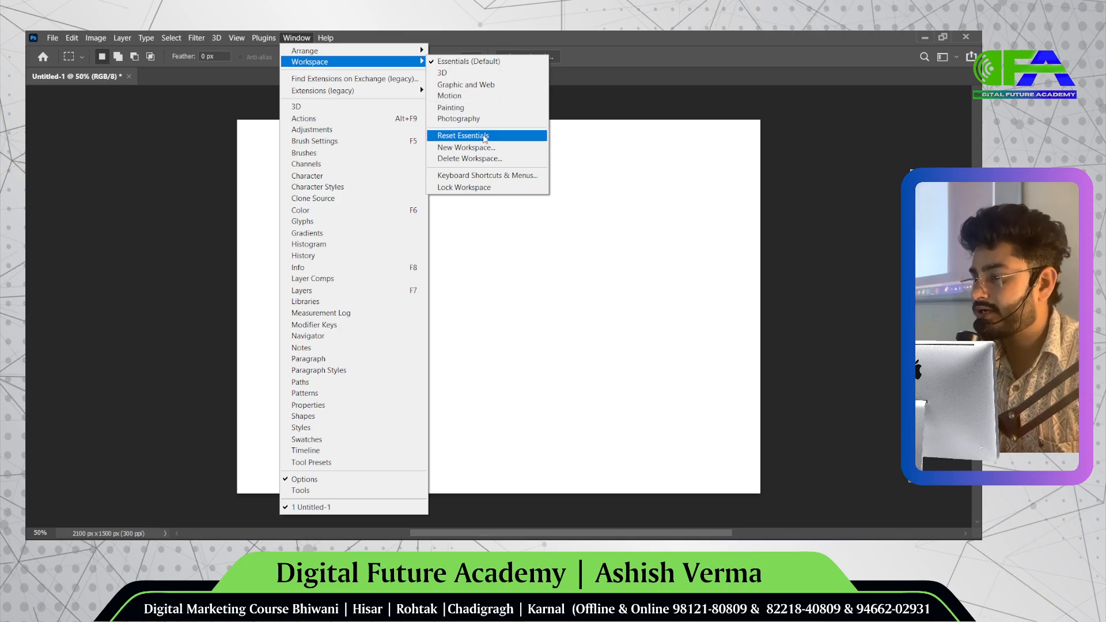
left_click(484, 136)
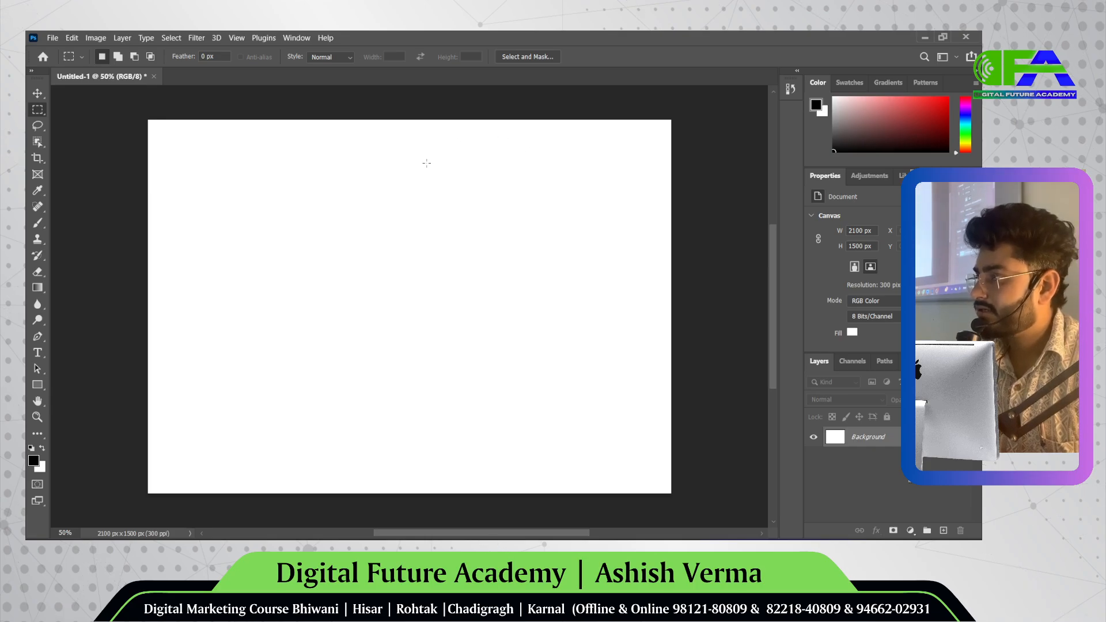
left_click(300, 37)
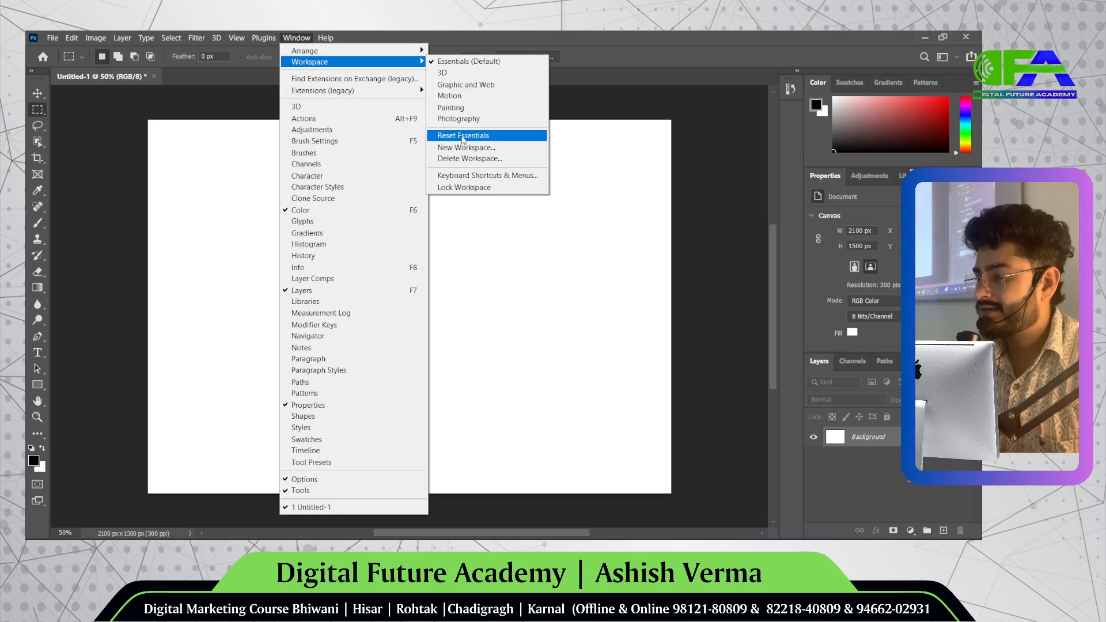
left_click(462, 136)
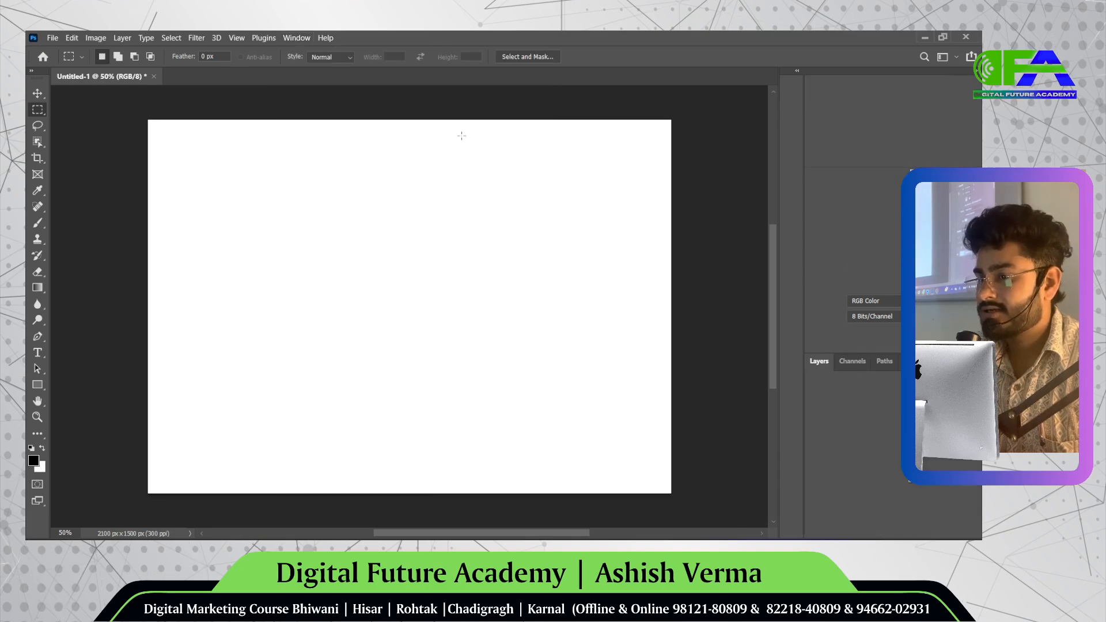
- Save the current panel layout as a new workspace named Personl
left_click(305, 38)
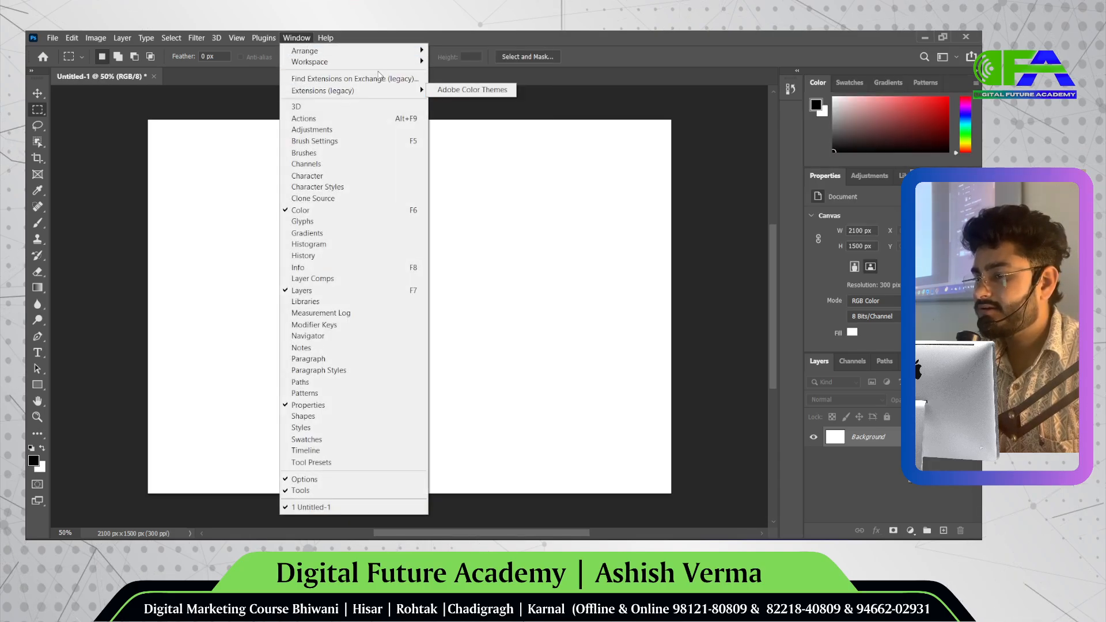
mouse_move(357, 62)
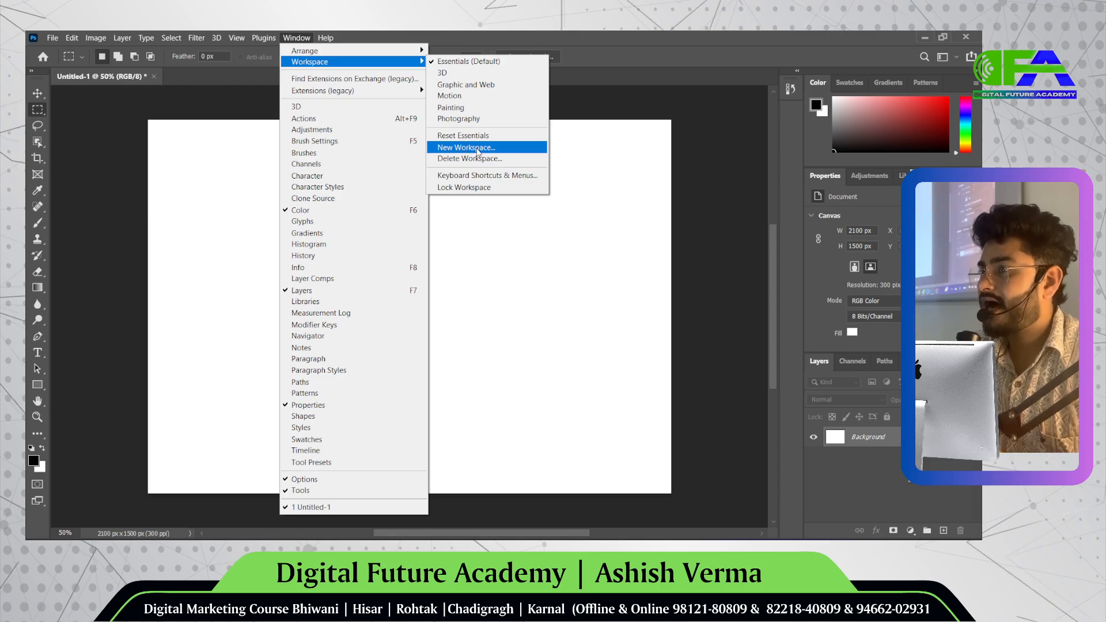
left_click(477, 151)
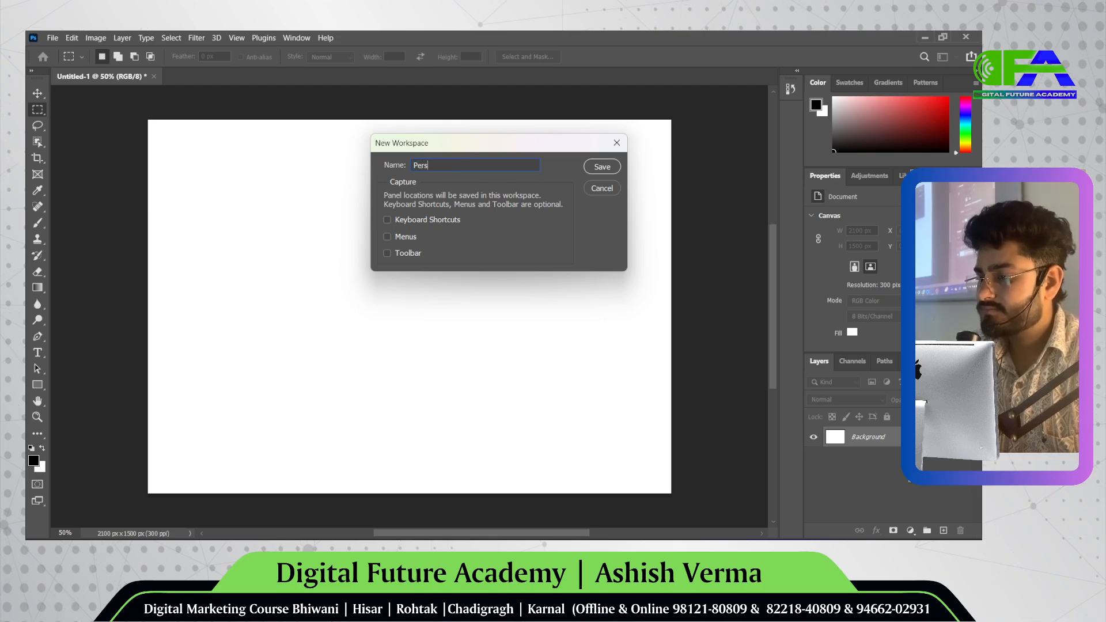
key("BackSpace")
key("BackSpace")
key("BackSpace")
key("BackSpace")
key("BackSpace")
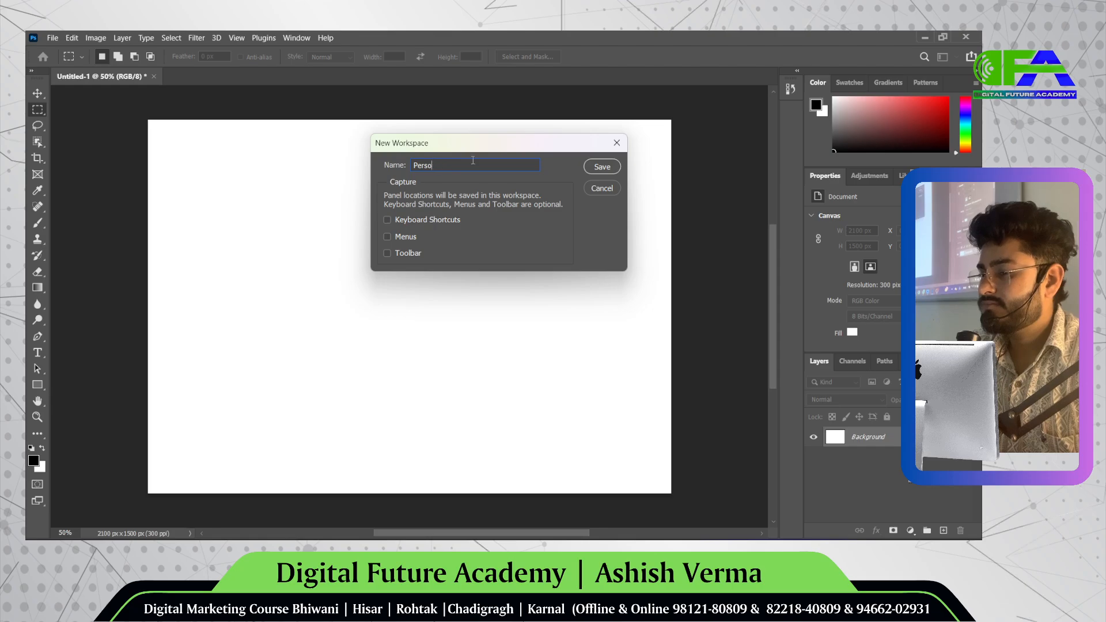
type("sonal")
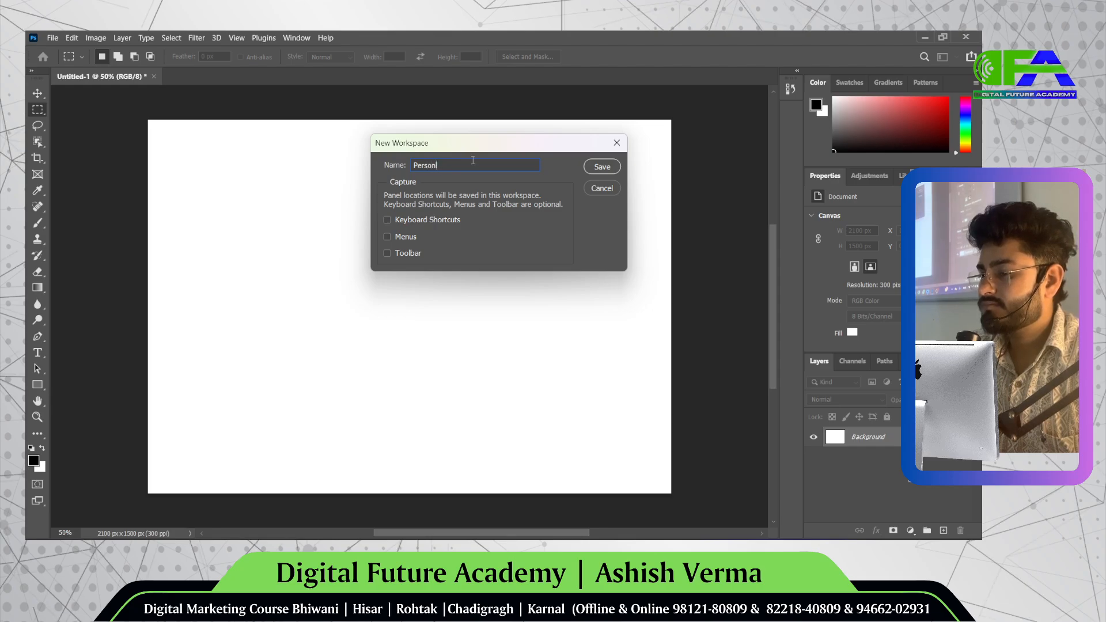
key("Return")
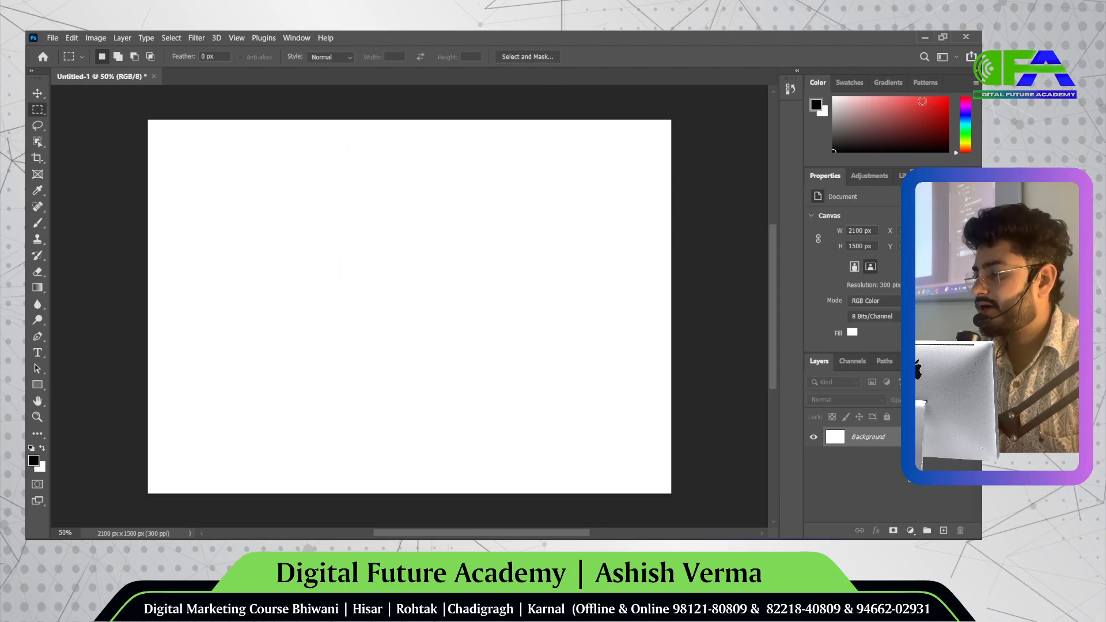
- Undock the Color, tools and Properties panels and scatter them as floating panels over the document area
left_click_drag(958, 88, 202, 454)
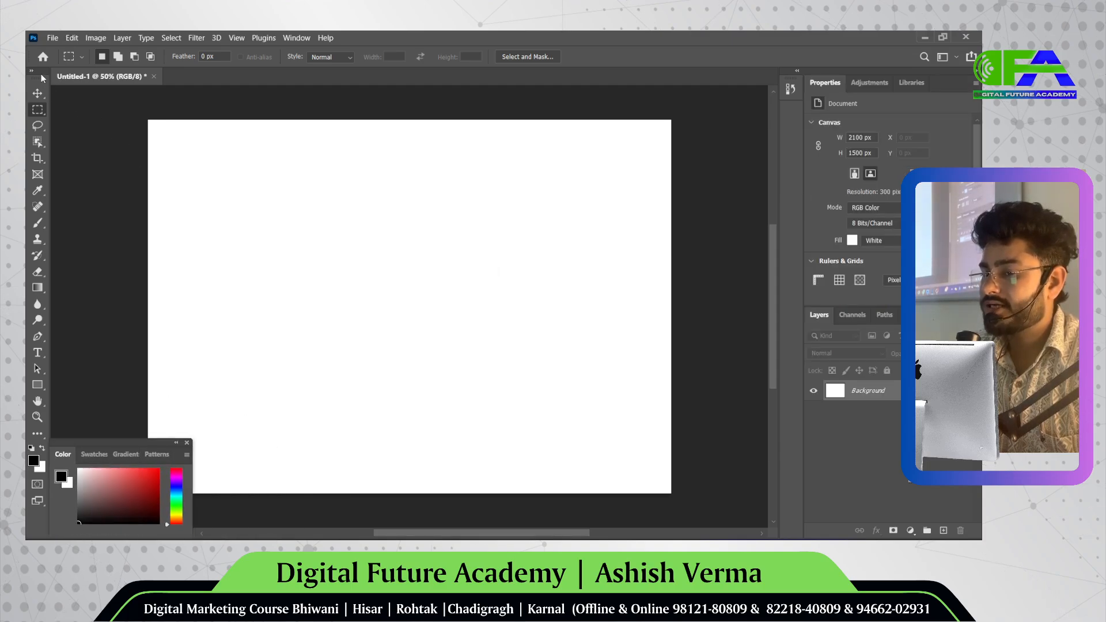
left_click_drag(41, 77, 753, 227)
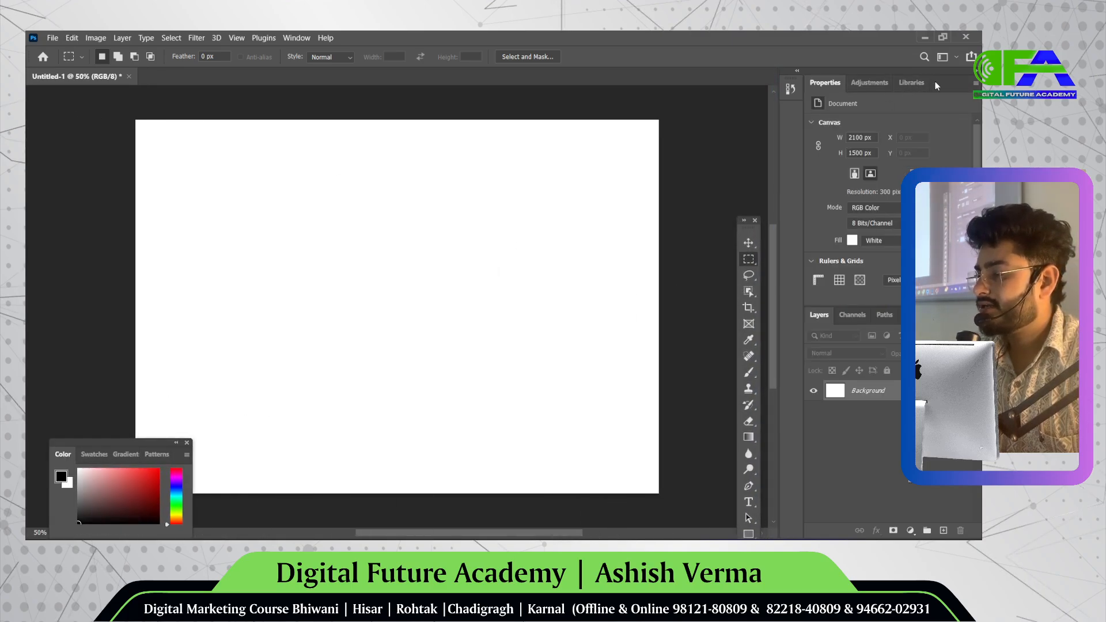
left_click_drag(935, 86, 157, 103)
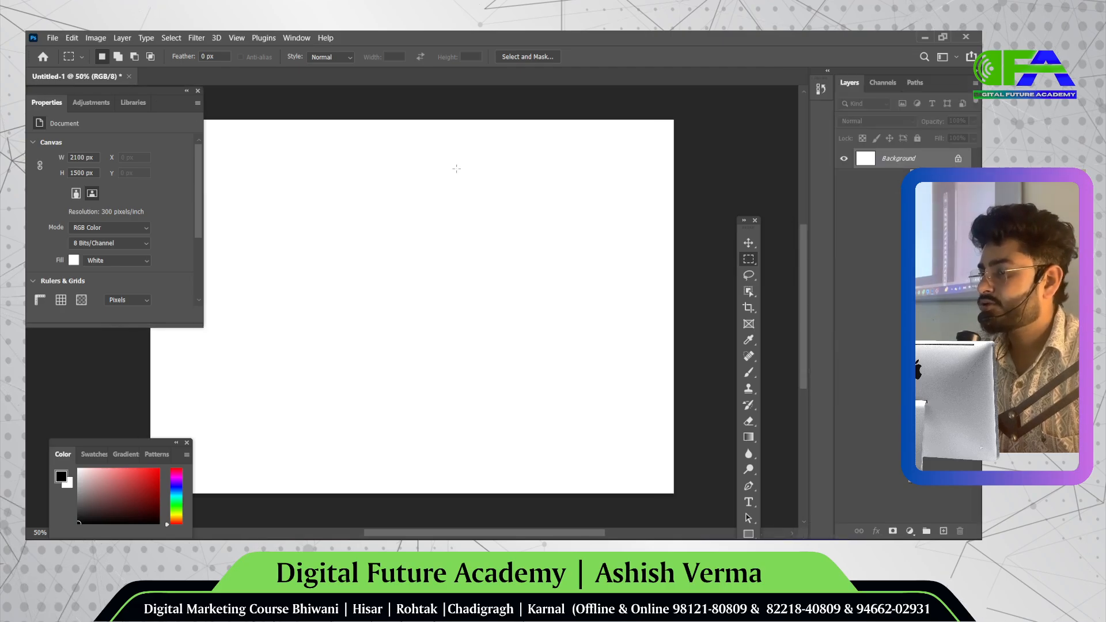
- Return all panels to their saved places by resetting the Personl workspace
left_click(292, 37)
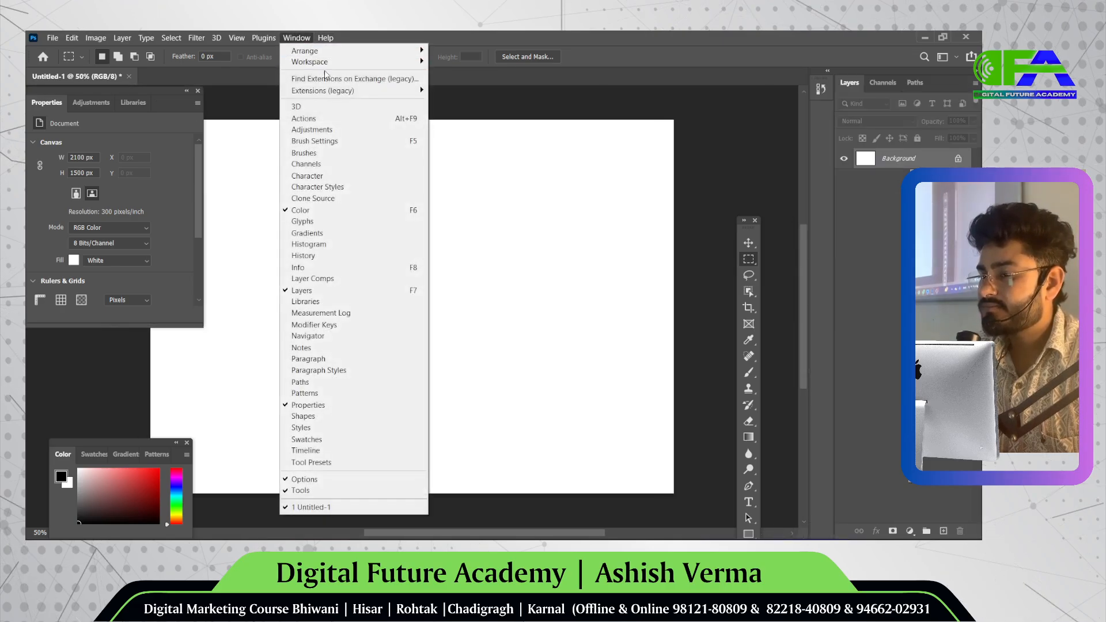
mouse_move(355, 67)
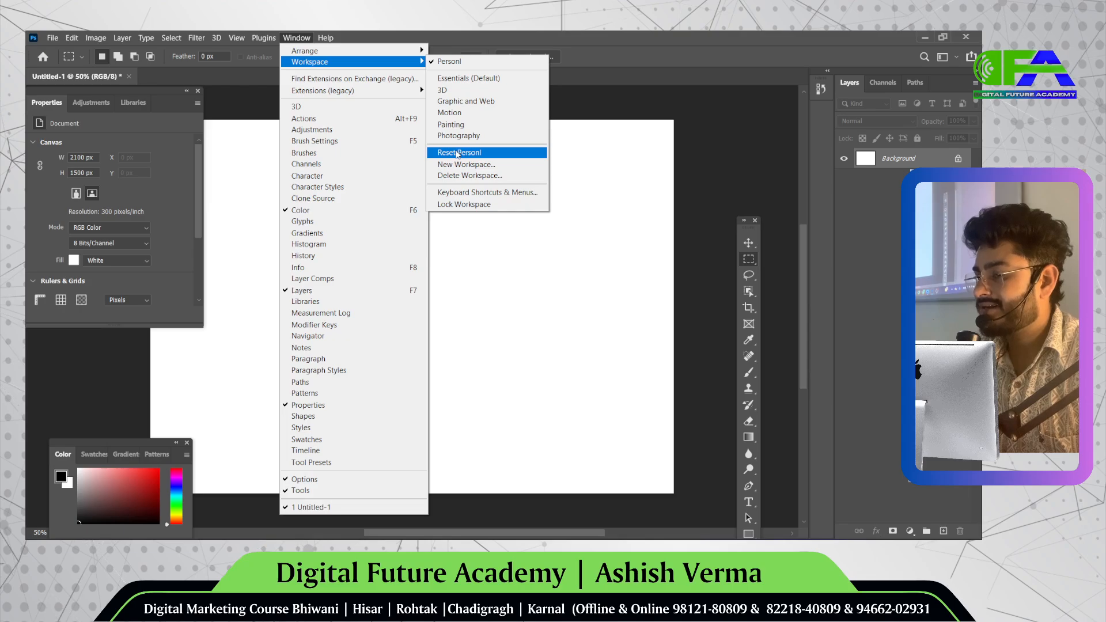
left_click(458, 153)
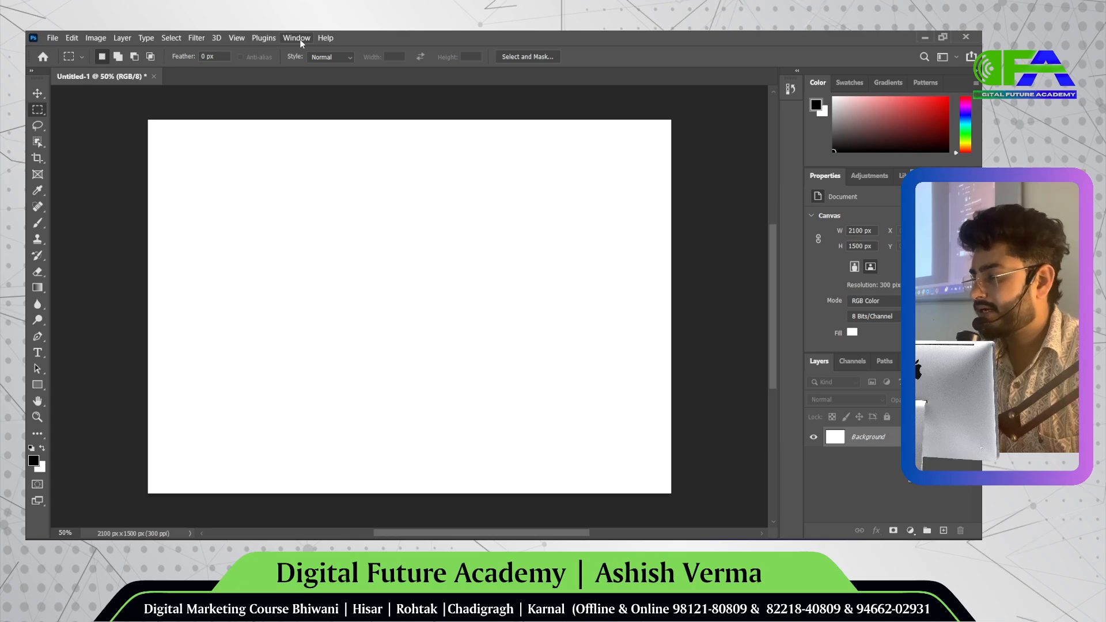
- Arrange the toolbar in two columns and draw a large Rectangular Marquee selection around the middle of the canvas
left_click(32, 72)
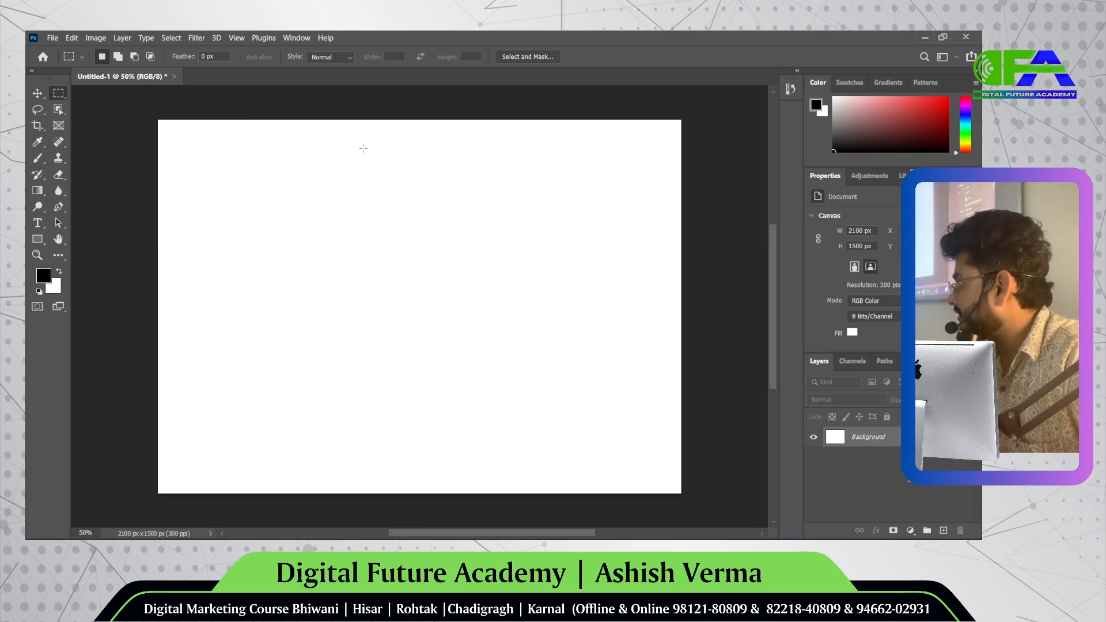
left_click(39, 92)
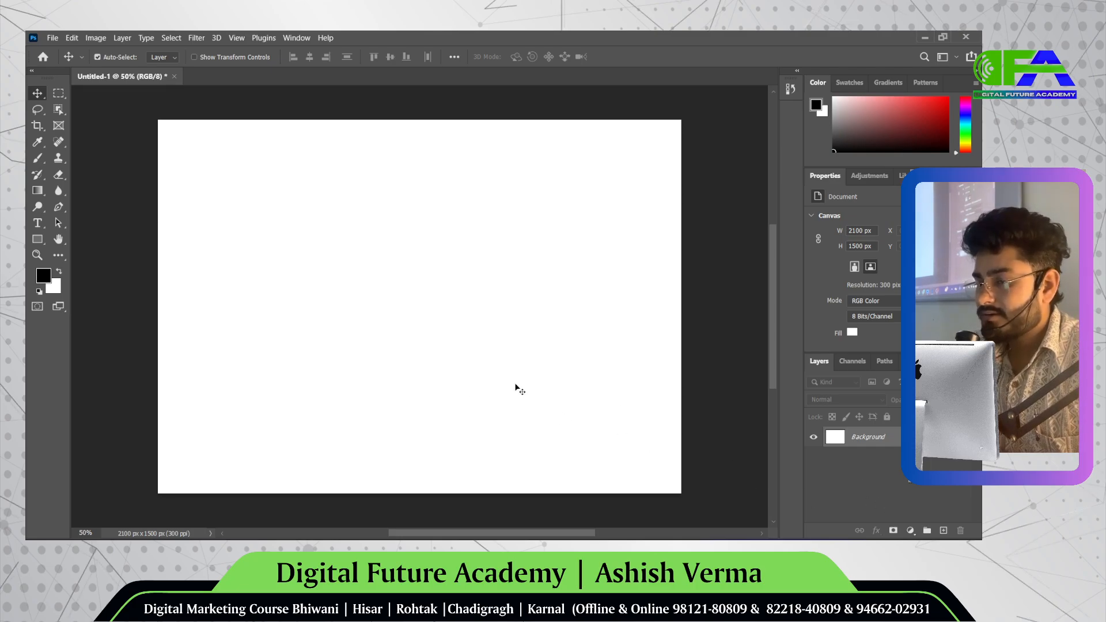
left_click(56, 96)
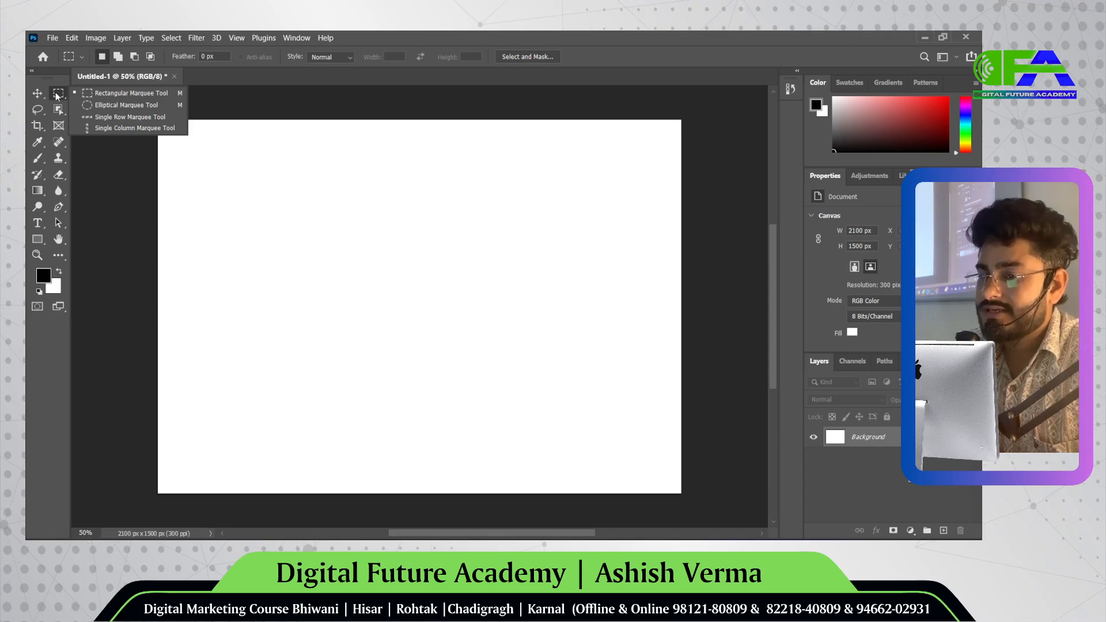
left_click(109, 96)
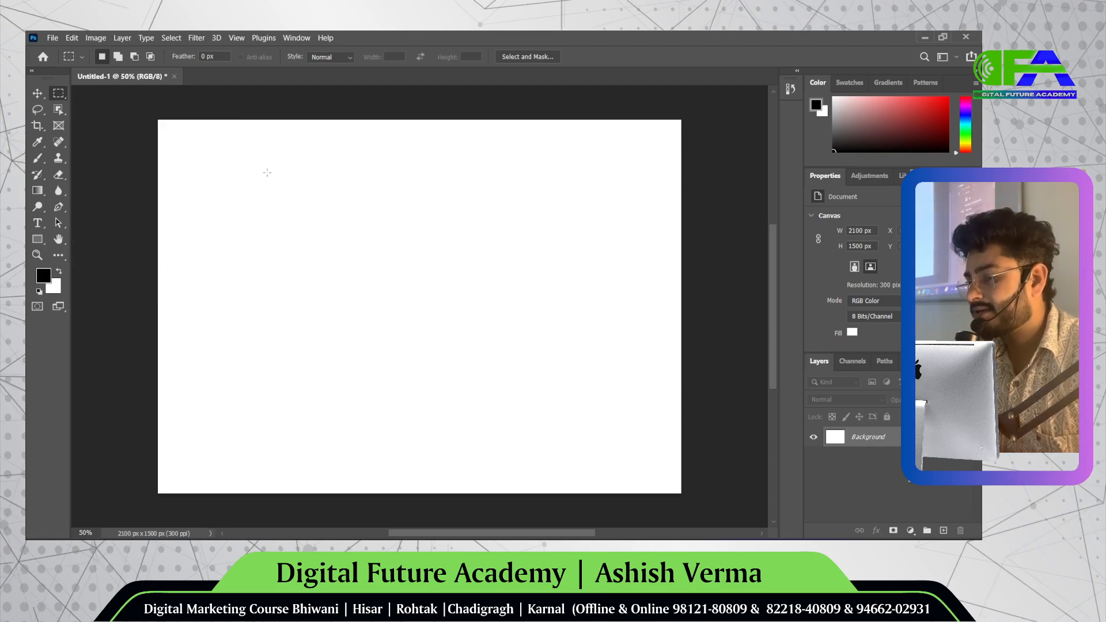
left_click_drag(326, 240, 577, 402)
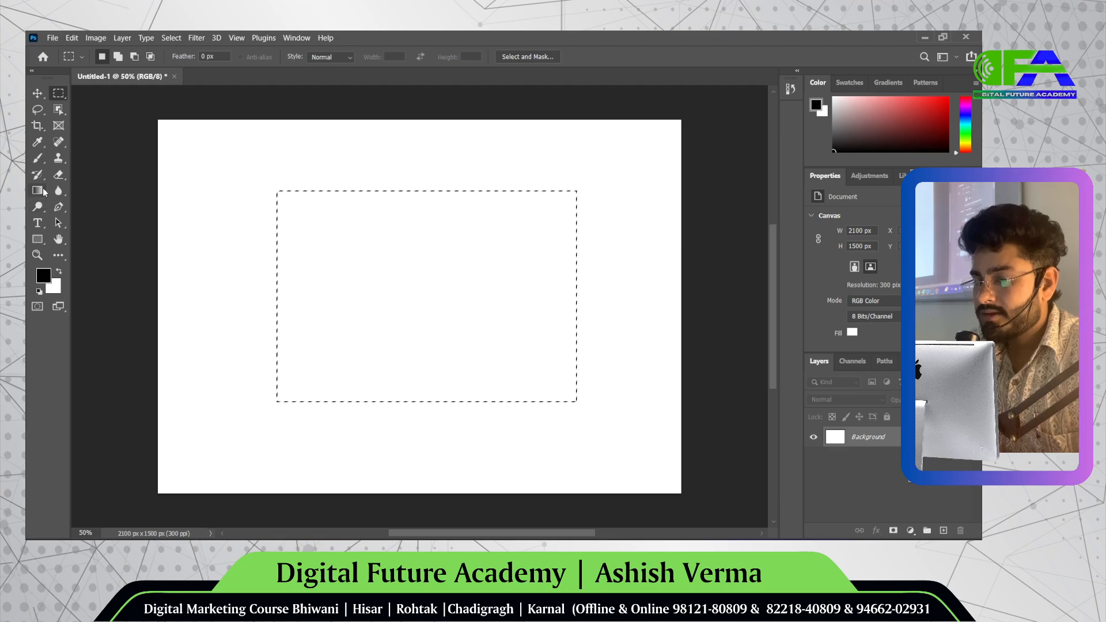
- Set the foreground color to bright red and paint over the whole rectangular selection with the Brush Tool
left_click(37, 157)
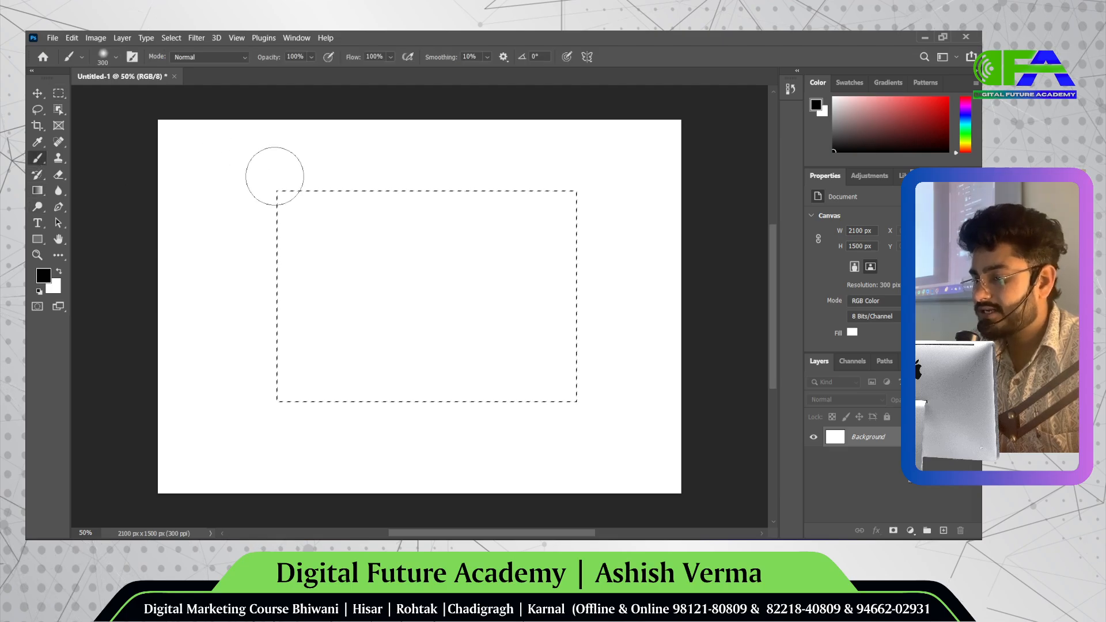
left_click_drag(922, 108, 942, 97)
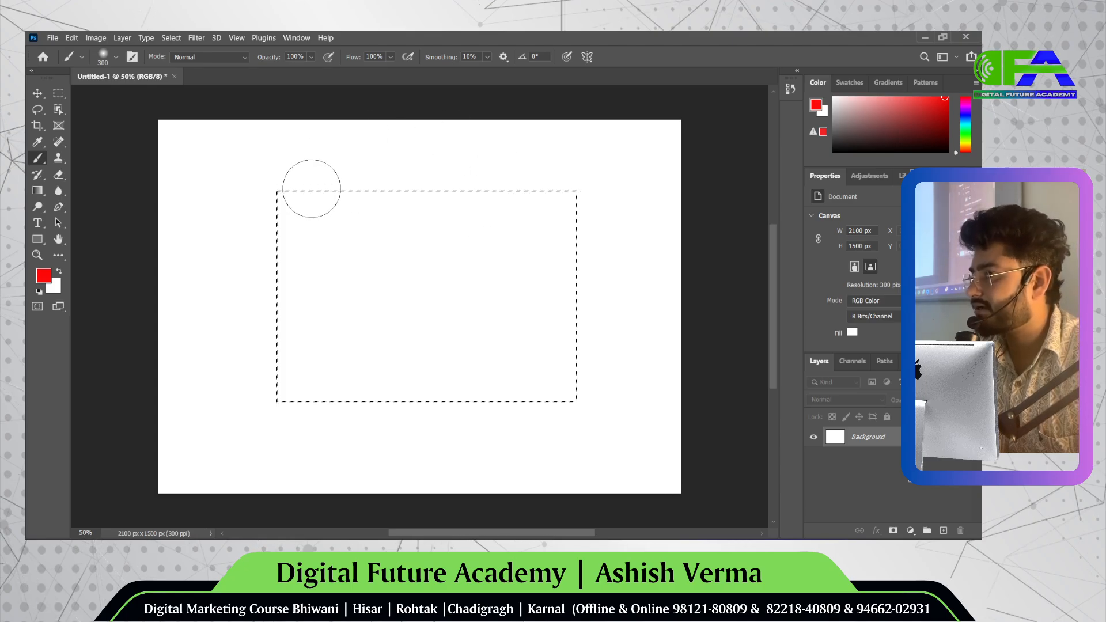
left_click_drag(311, 189, 290, 189)
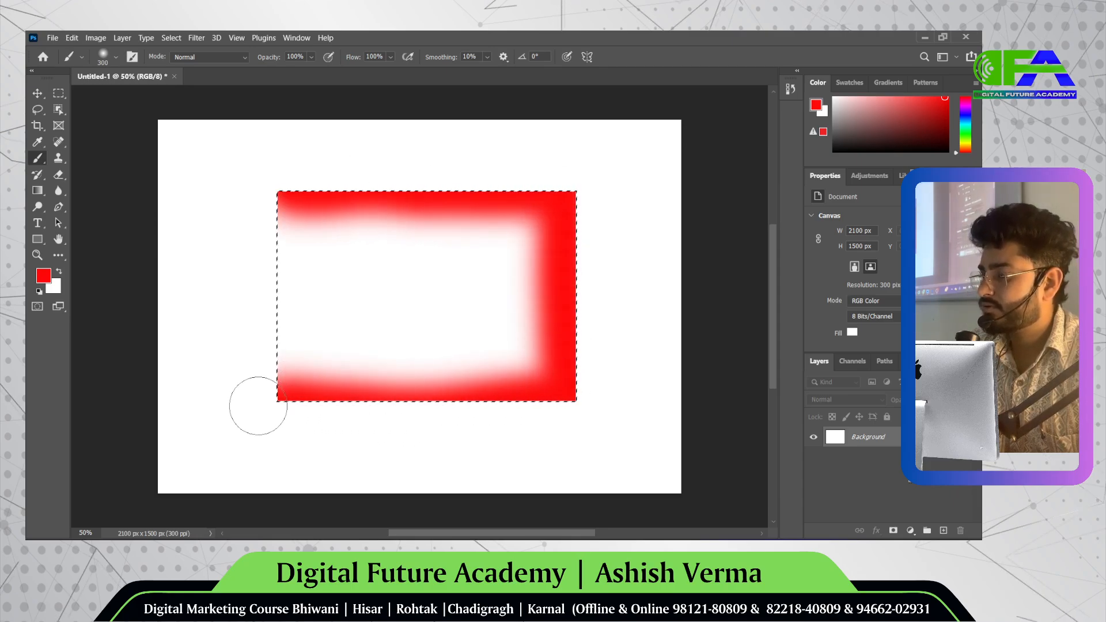
mouse_move(257, 399)
left_mouse_down()
mouse_move(277, 327)
mouse_move(279, 190)
left_mouse_up()
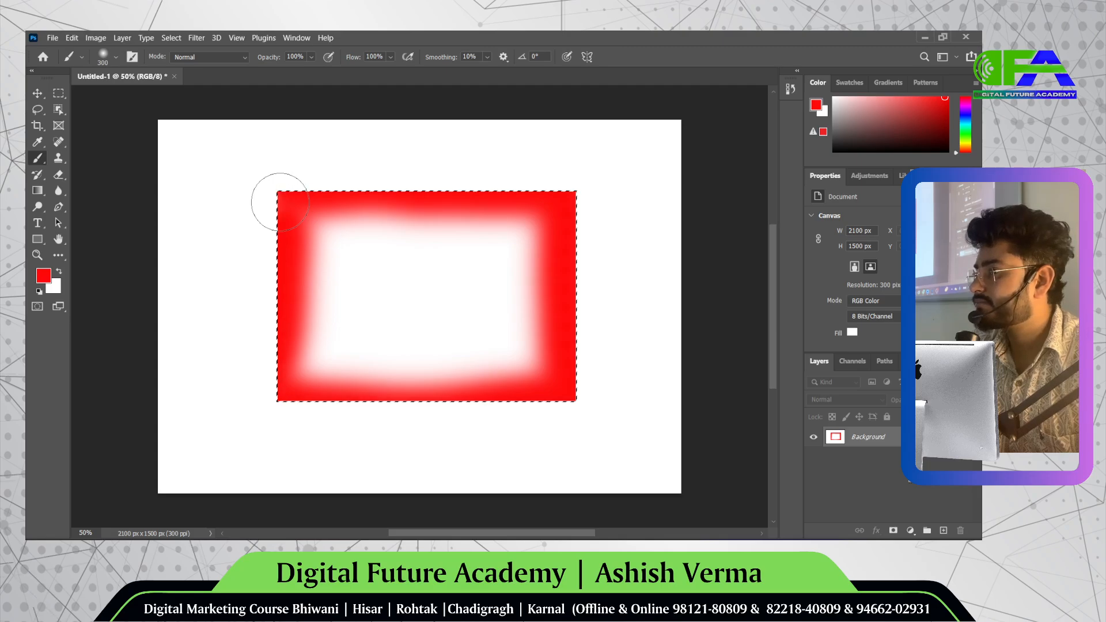
mouse_move(280, 202)
left_mouse_down()
mouse_move(535, 323)
mouse_move(376, 214)
left_mouse_up()
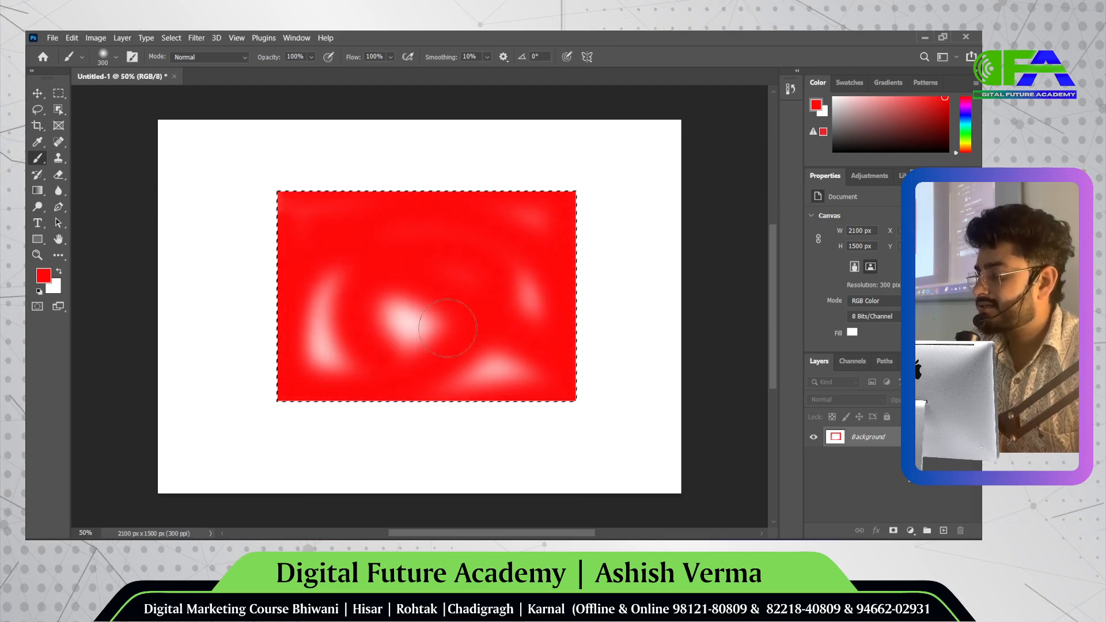
mouse_move(414, 284)
left_mouse_down()
mouse_move(396, 353)
mouse_move(361, 392)
left_mouse_up()
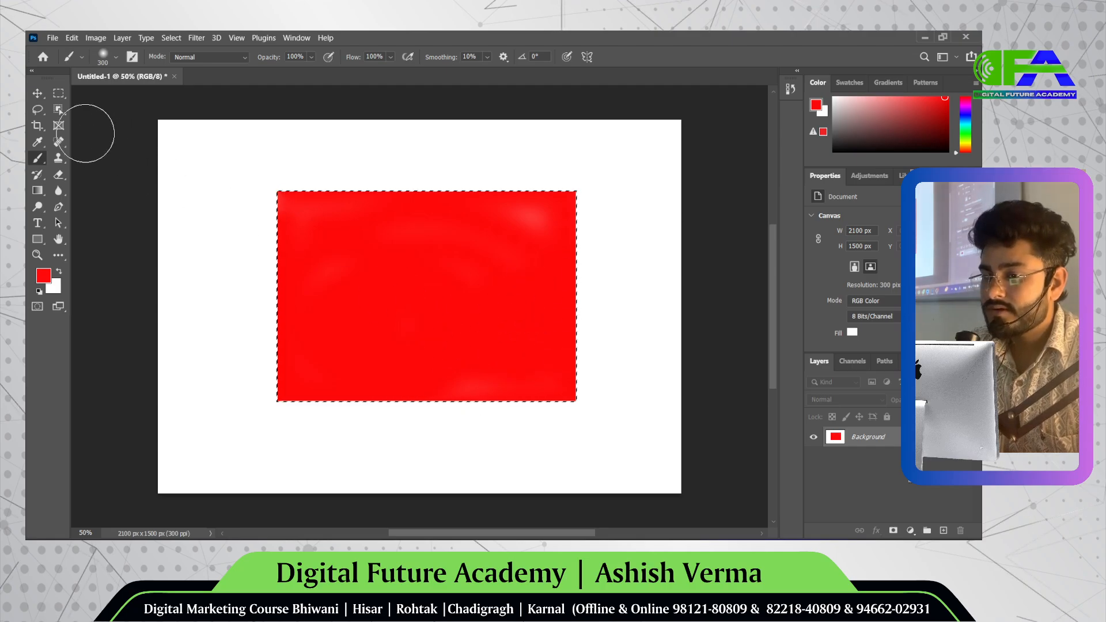
- Move the selected red rectangle slightly down and to the right with the Move Tool, and deselect it
left_click(38, 93)
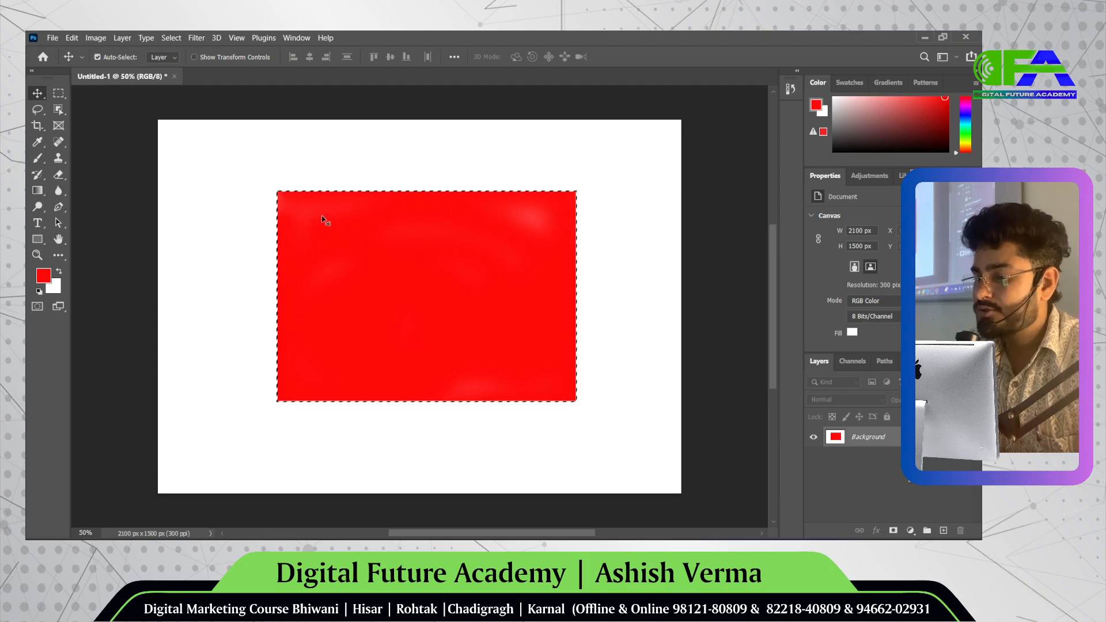
mouse_move(361, 246)
left_mouse_down()
mouse_move(288, 237)
mouse_move(371, 263)
left_mouse_up()
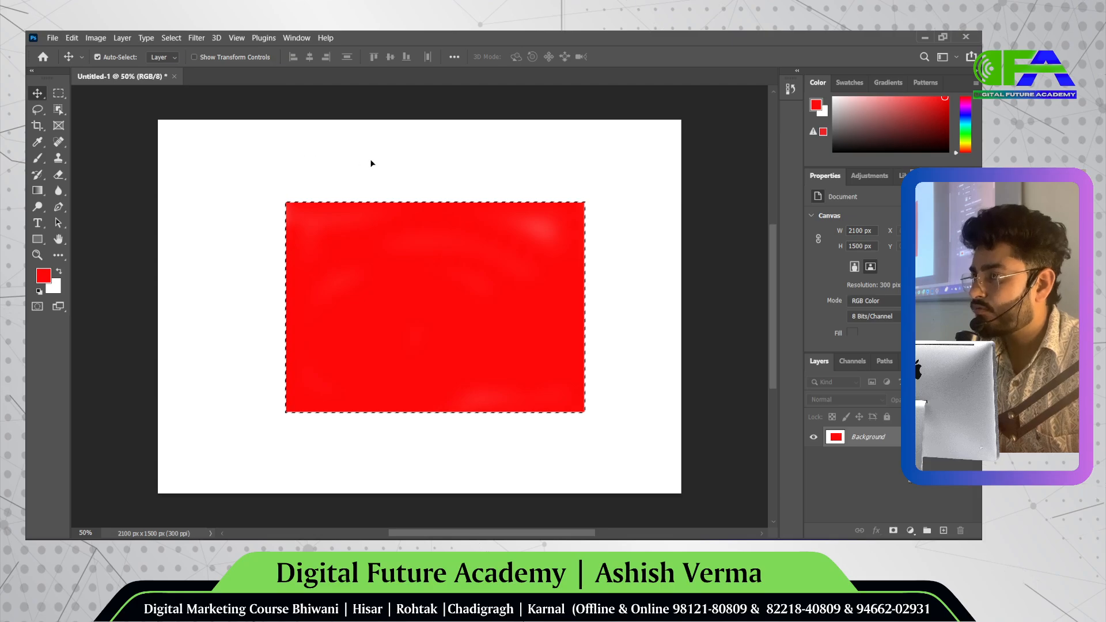
key("ctrl+d")
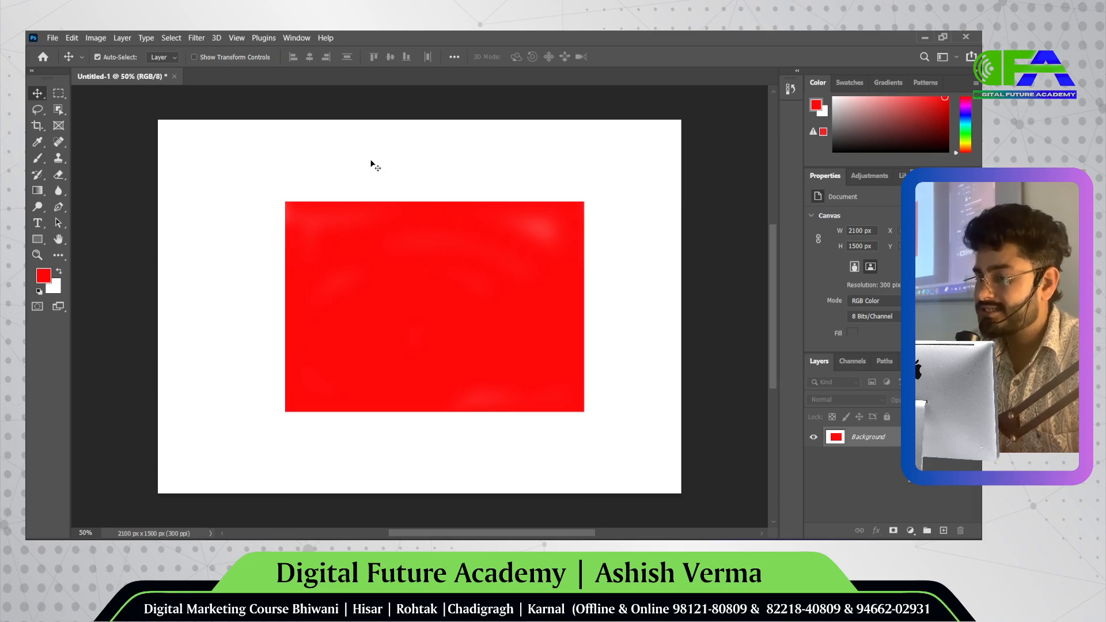
- Try twice to move the red rectangle without a selection, declining to convert the Background layer each time
left_click_drag(378, 247, 355, 247)
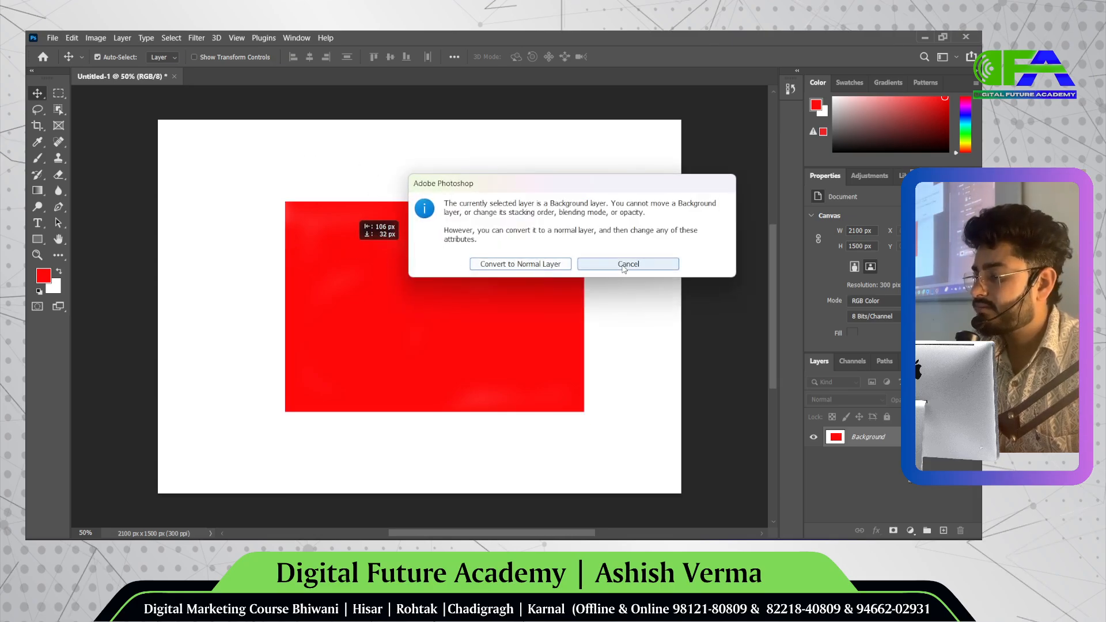
left_click(624, 264)
left_click_drag(460, 249, 450, 249)
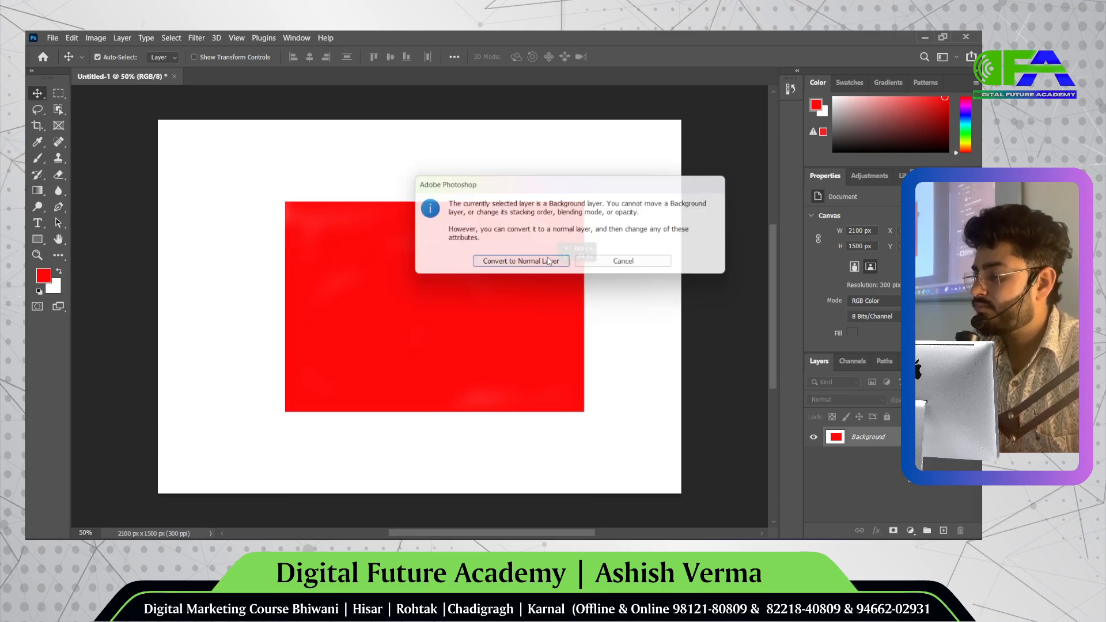
left_click(638, 268)
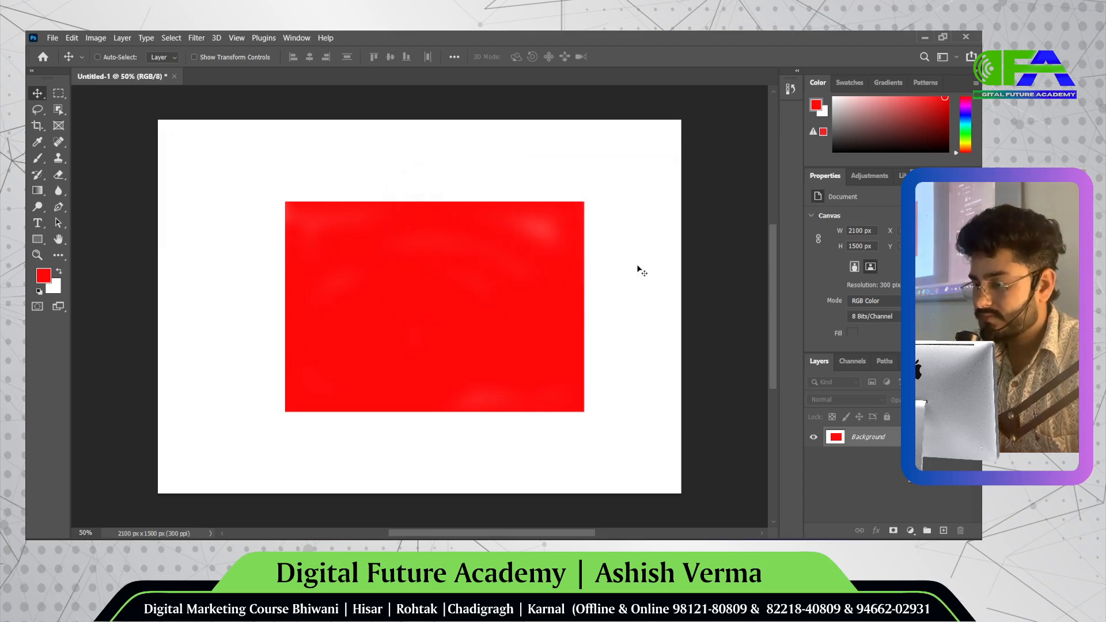
- Bring back the selection around the red rectangle, move the rectangle slightly upward, and deselect it
key("ctrl+h")
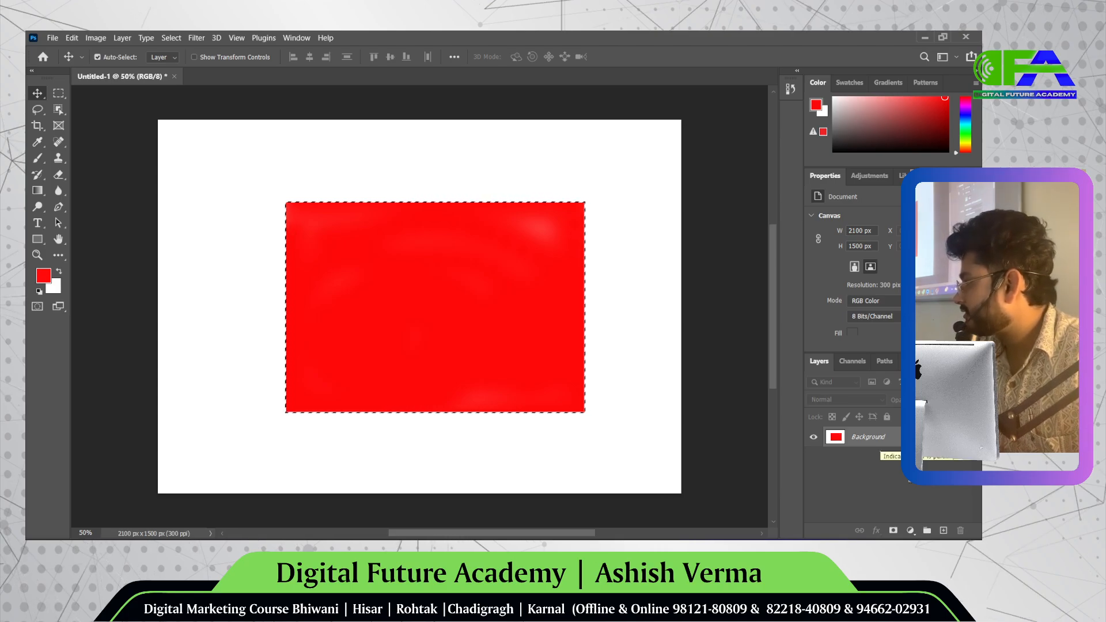
left_click_drag(453, 306, 451, 297)
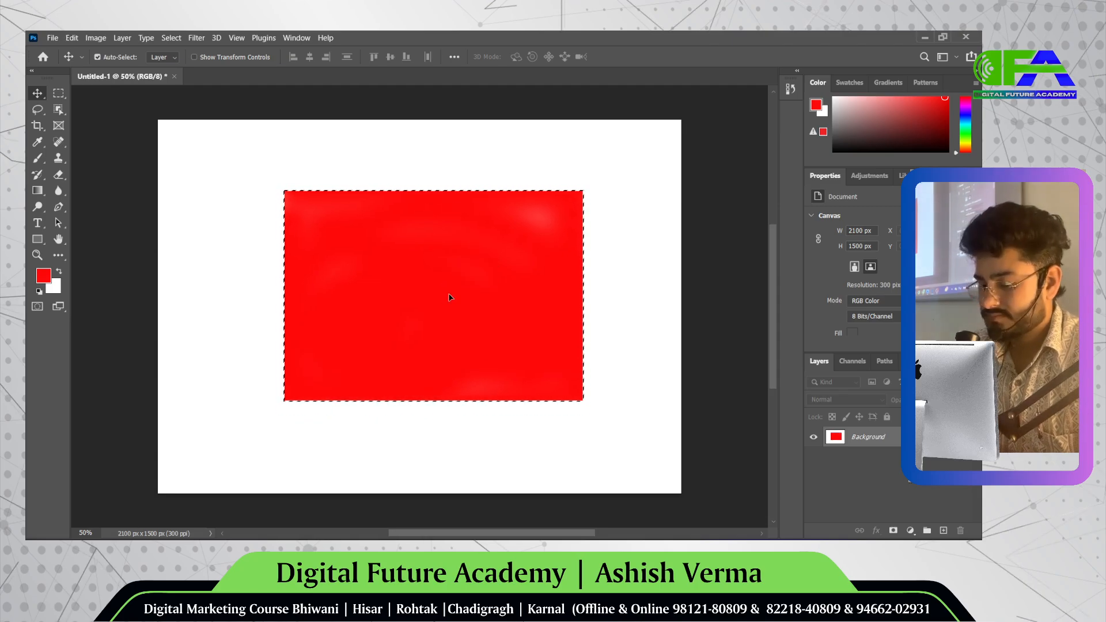
key("ctrl+d")
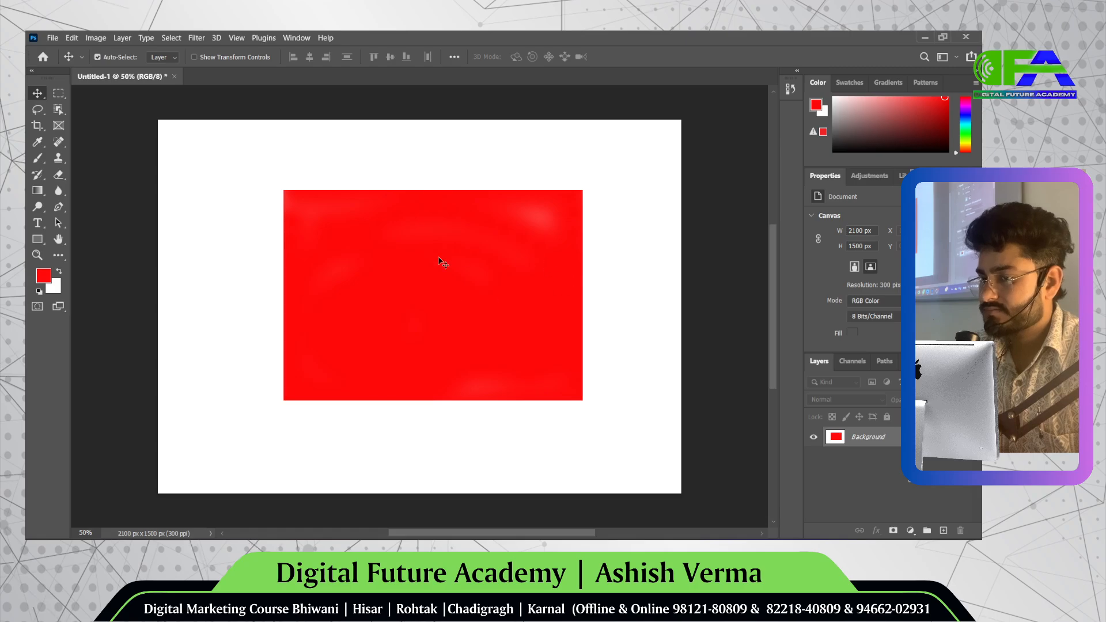
- Try again to drag the unselected red rectangle with the Move Tool, cancelling the conversion of the Background layer both times
key("m")
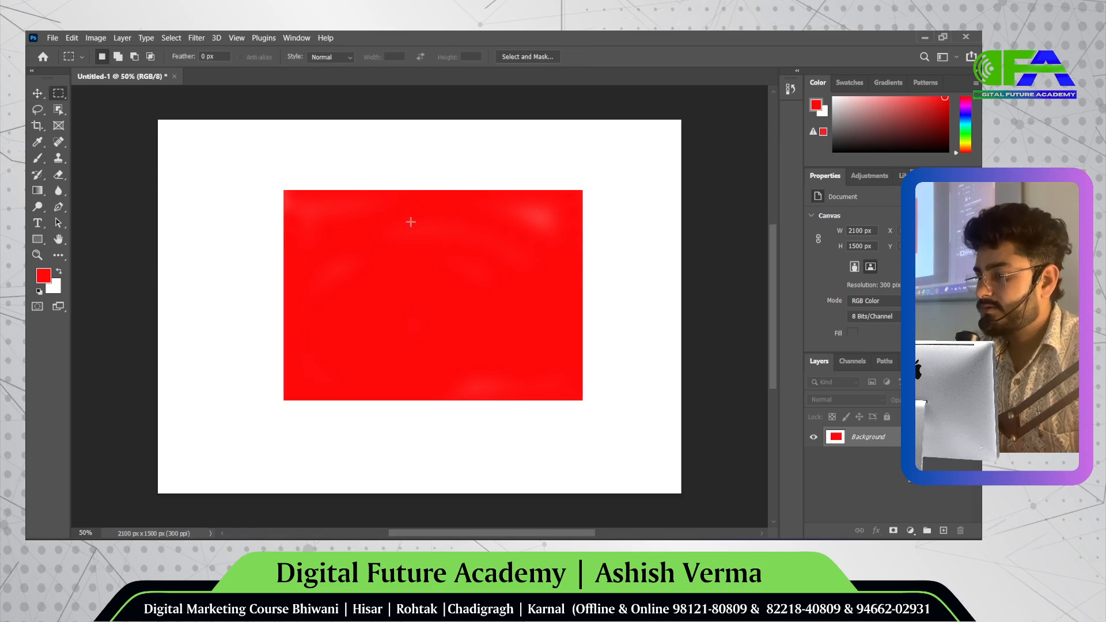
left_click(37, 93)
left_click_drag(390, 210, 404, 268)
left_click(633, 268)
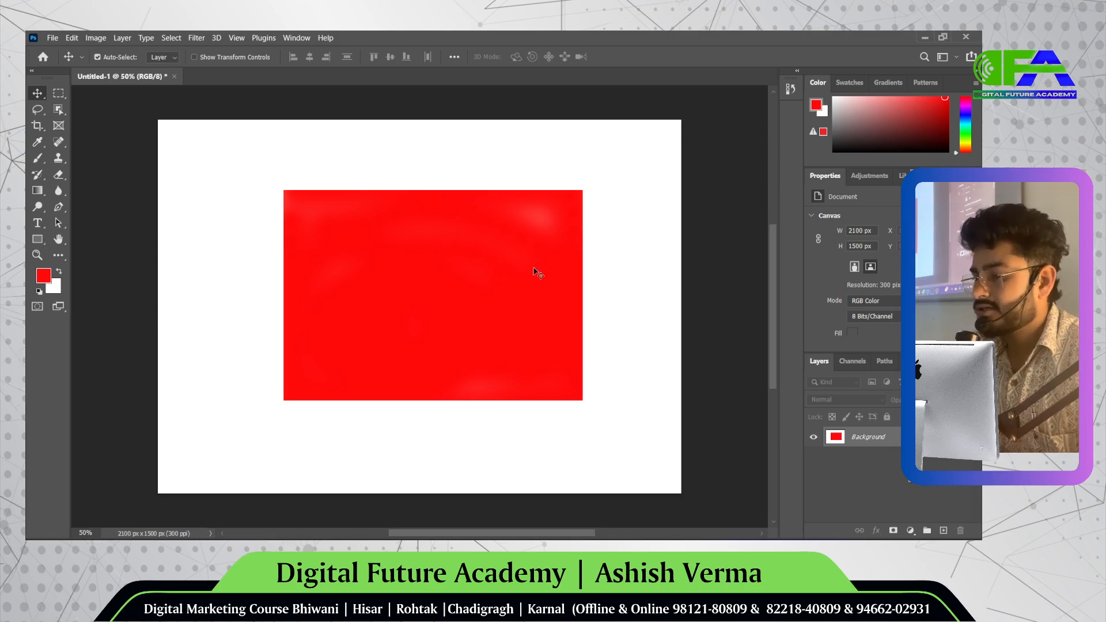
left_click_drag(490, 224, 357, 225)
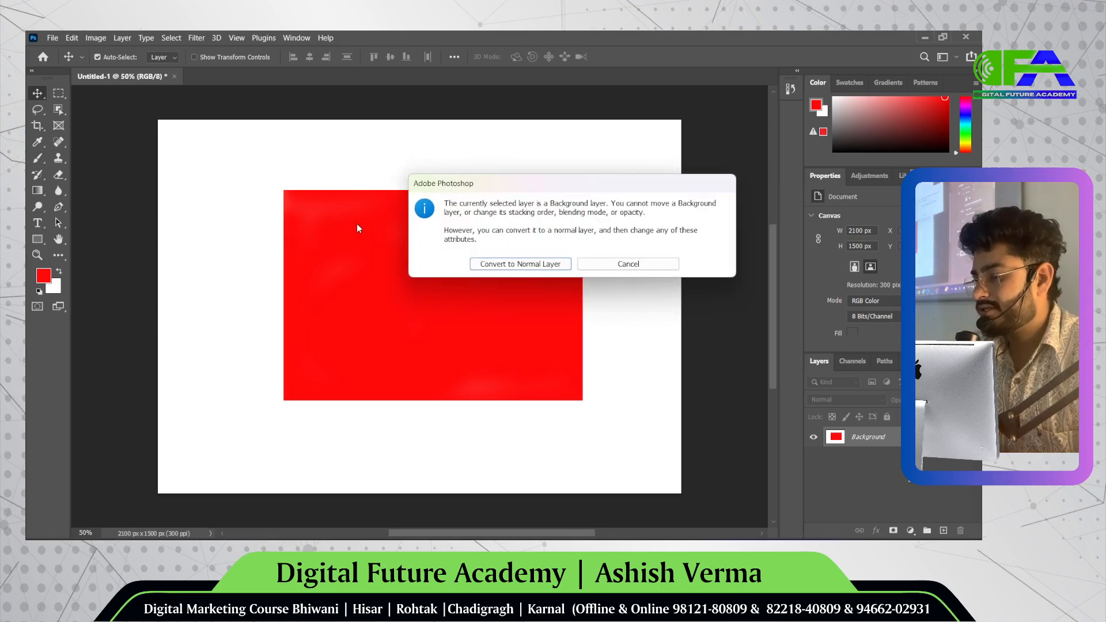
left_click(657, 270)
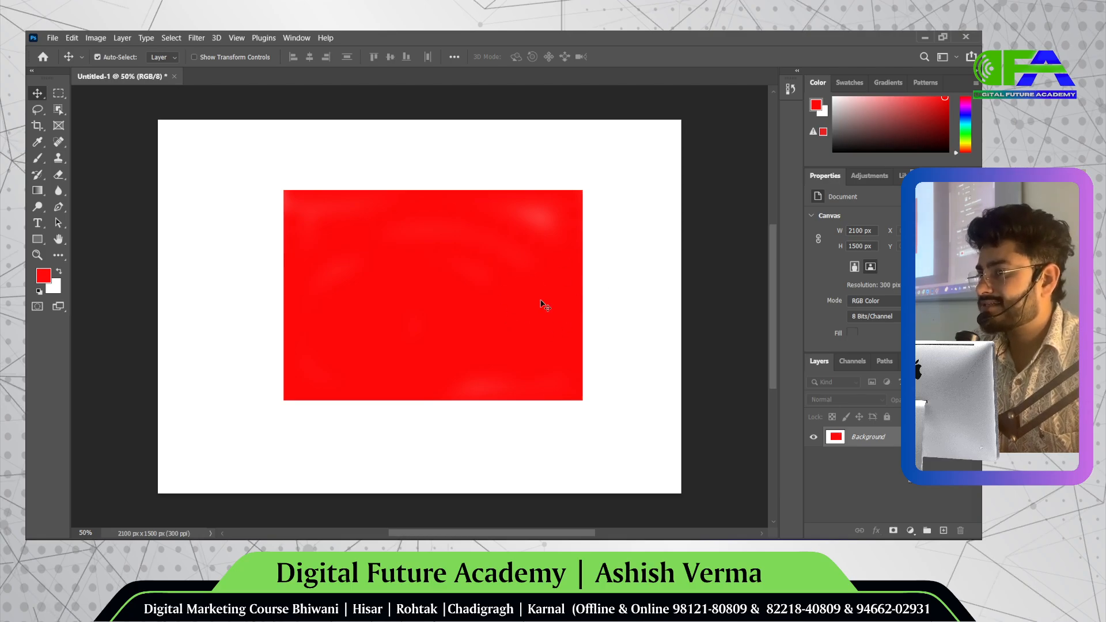
- Add a new layer and make a rectangular selection of about 599 x 497 px over the red rectangle's upper-right corner
left_click(943, 530)
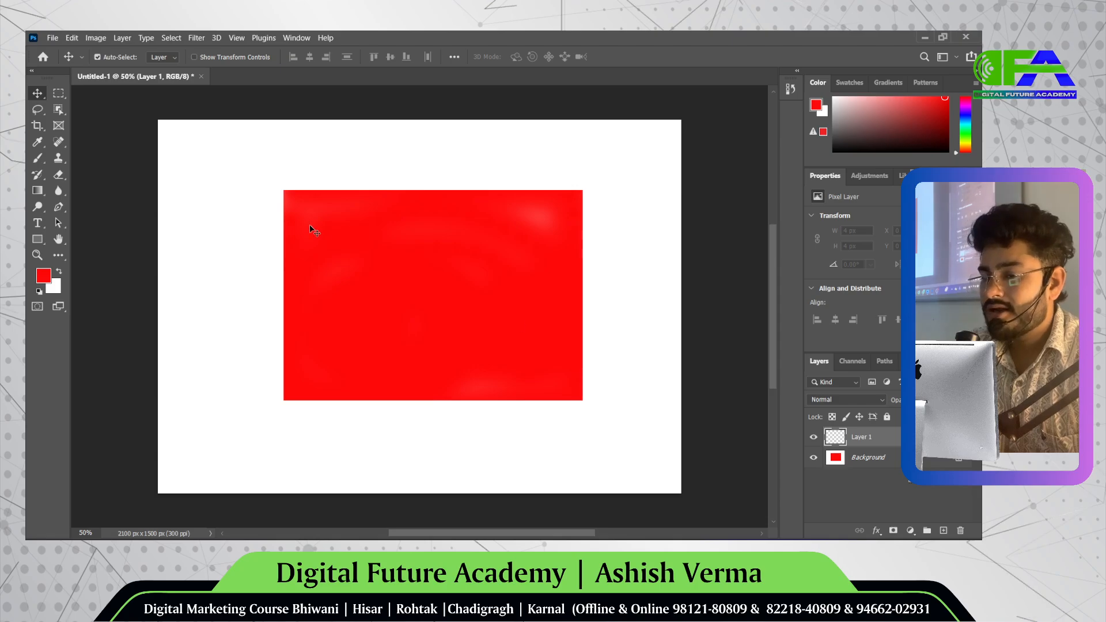
left_click(39, 160)
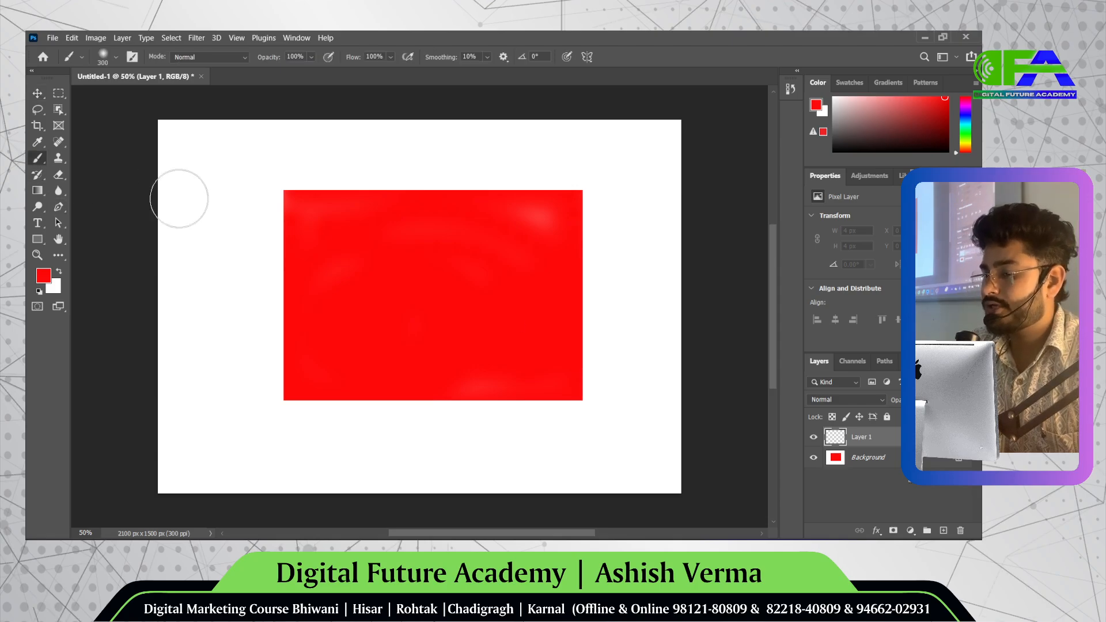
left_click(58, 93)
left_click_drag(446, 161, 596, 283)
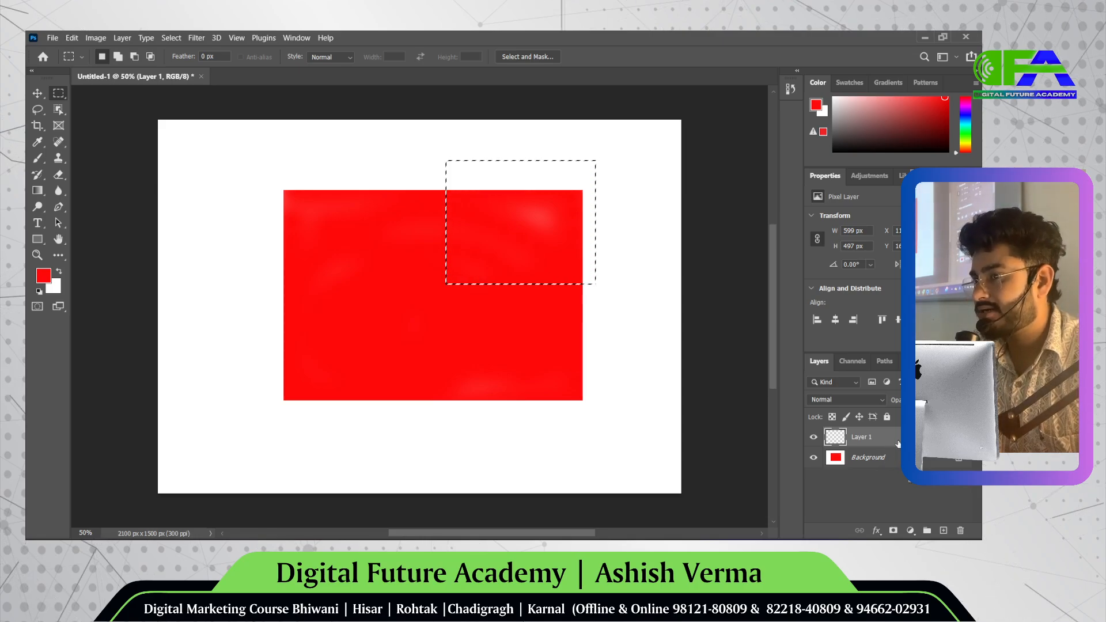
- Change the foreground color to blue, paint over the whole selection on Layer 1 with the Brush Tool, and deselect it
left_click(38, 157)
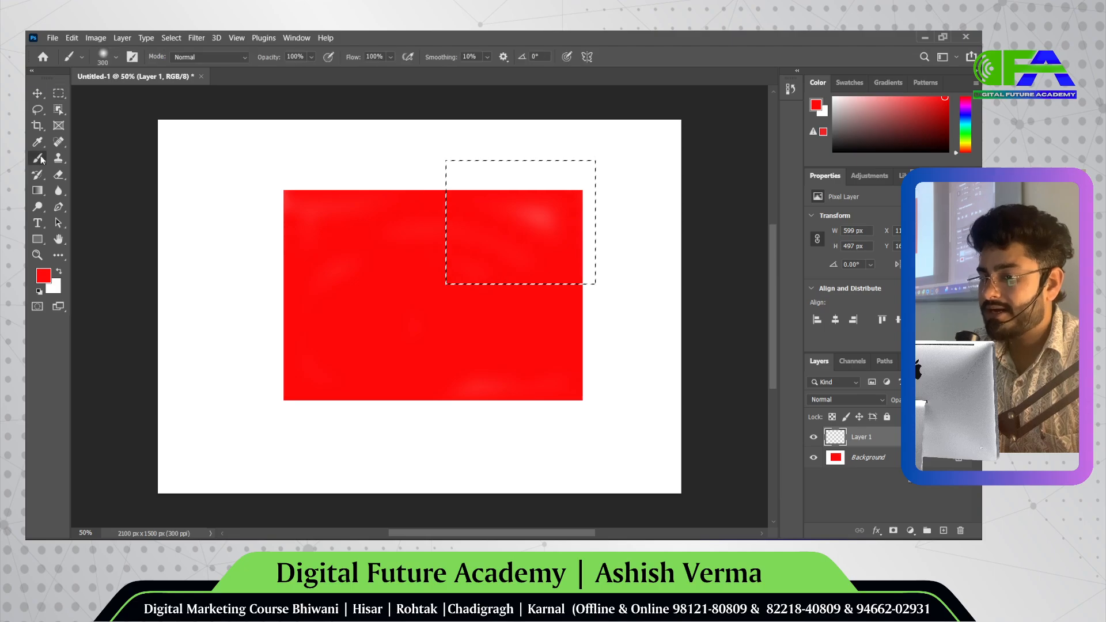
left_click_drag(556, 215, 495, 193)
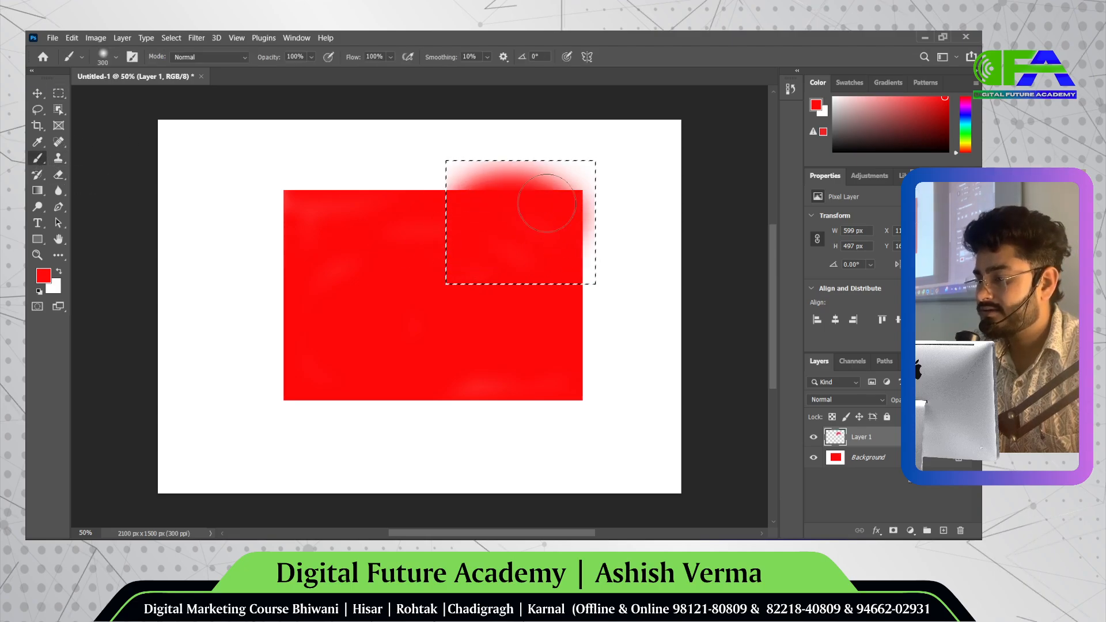
left_click(966, 119)
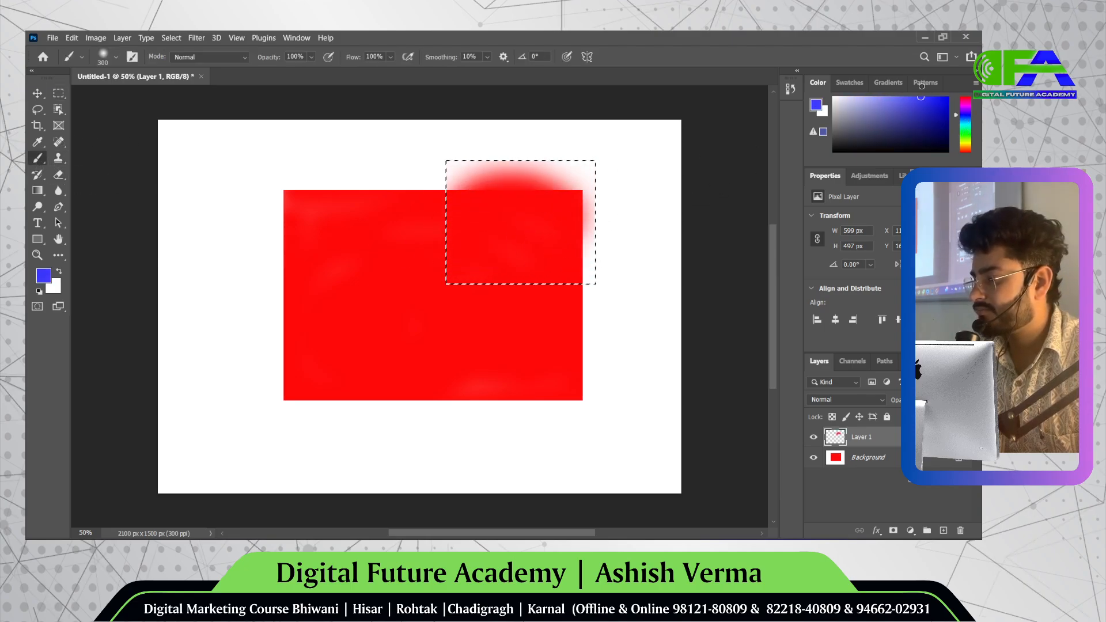
mouse_move(525, 173)
left_mouse_down()
mouse_move(468, 257)
mouse_move(472, 201)
mouse_move(562, 247)
mouse_move(508, 211)
mouse_move(598, 213)
mouse_move(560, 262)
mouse_move(577, 156)
left_mouse_up()
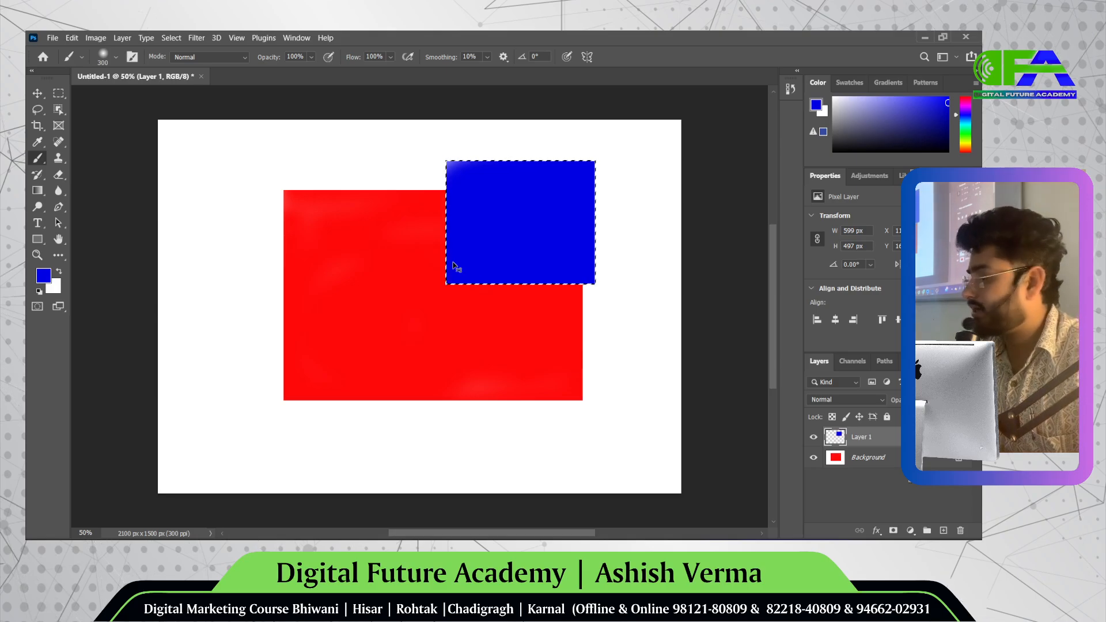
key("ctrl+d")
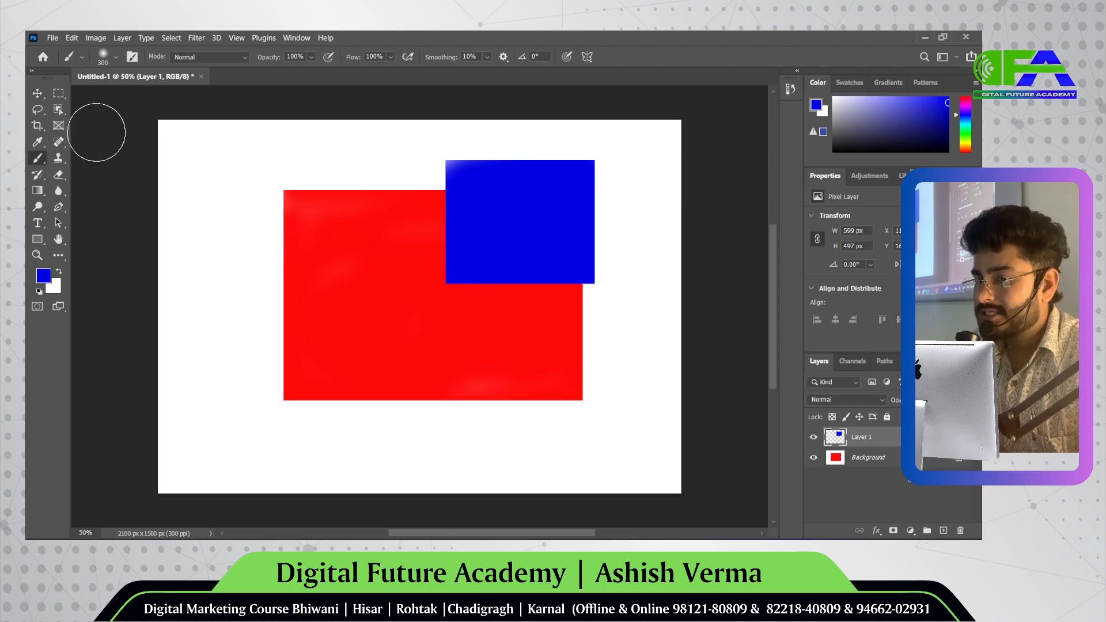
- Reposition the blue rectangle over the red one with the Move Tool, placing it near the red rectangle's center
left_click(38, 93)
left_click_drag(481, 202, 494, 252)
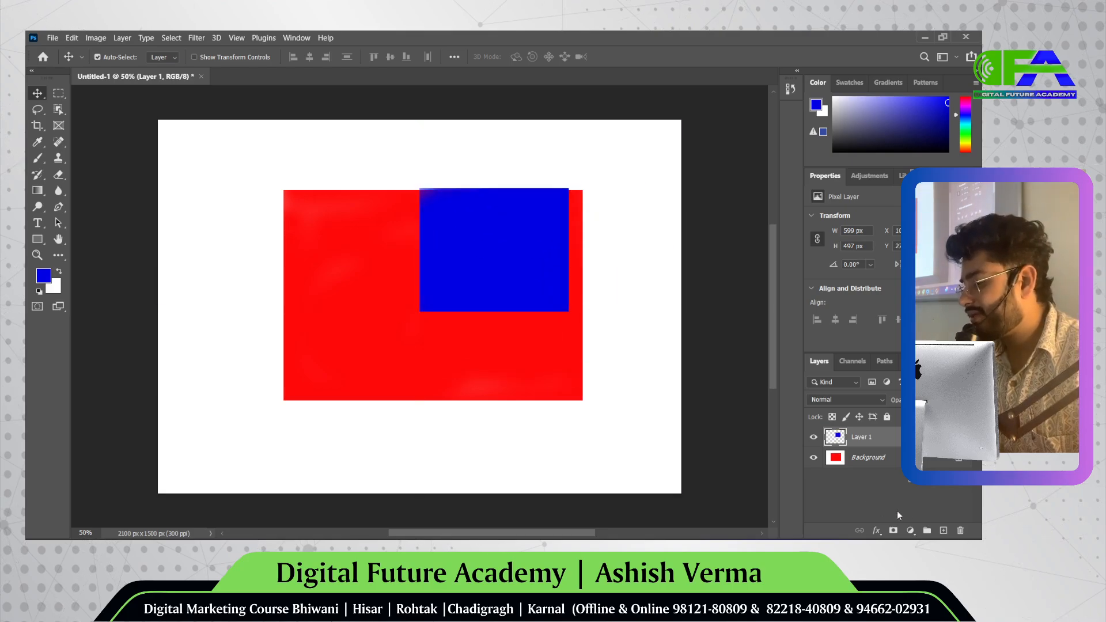
left_click(873, 464)
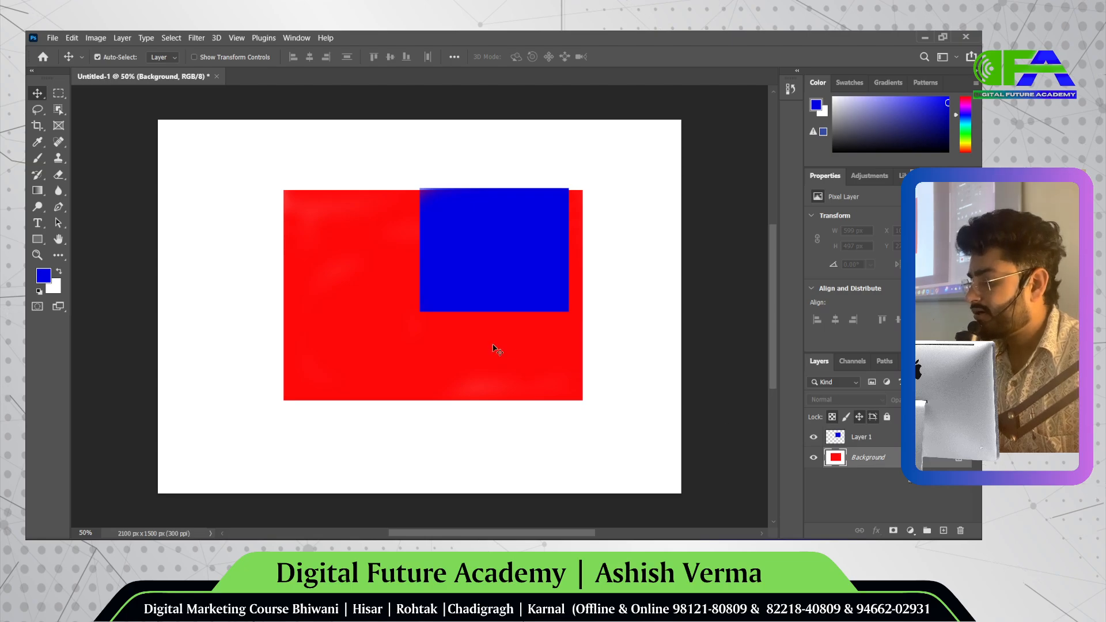
left_click_drag(447, 363, 546, 369)
mouse_move(511, 291)
left_mouse_down()
mouse_move(568, 286)
mouse_move(530, 328)
mouse_move(438, 331)
mouse_move(471, 295)
mouse_move(525, 286)
left_mouse_up()
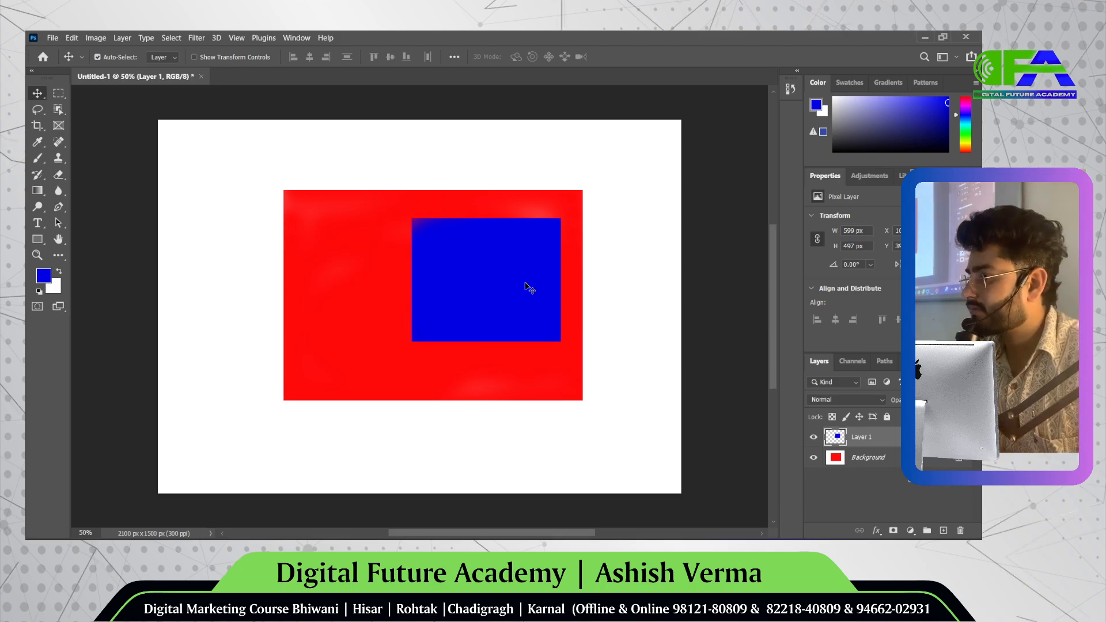
left_click_drag(504, 276, 446, 323)
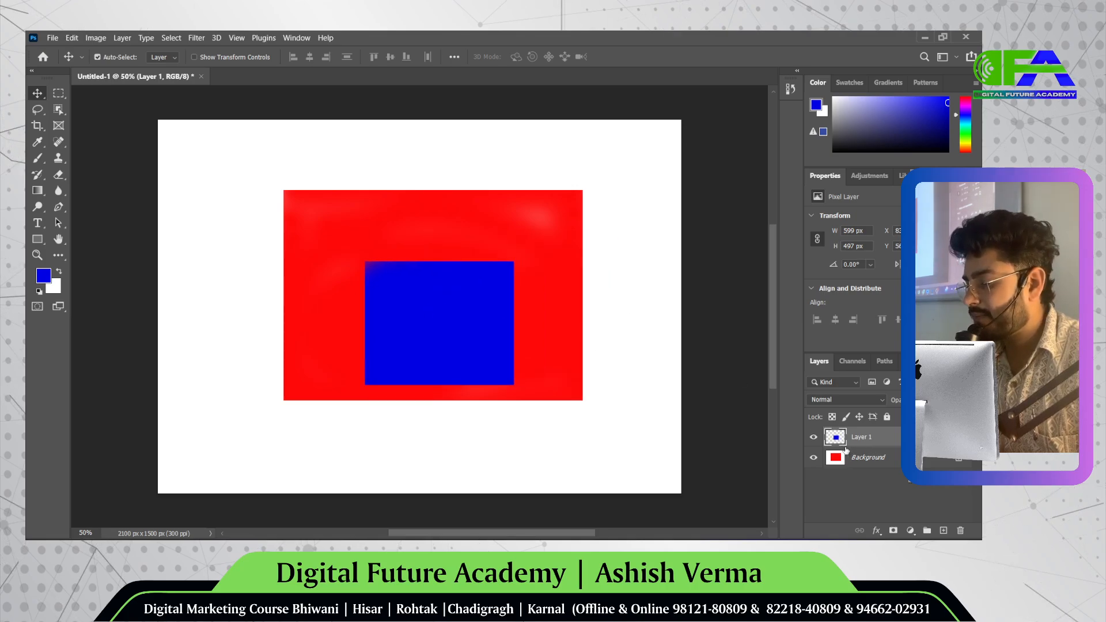
left_click_drag(521, 385, 399, 334)
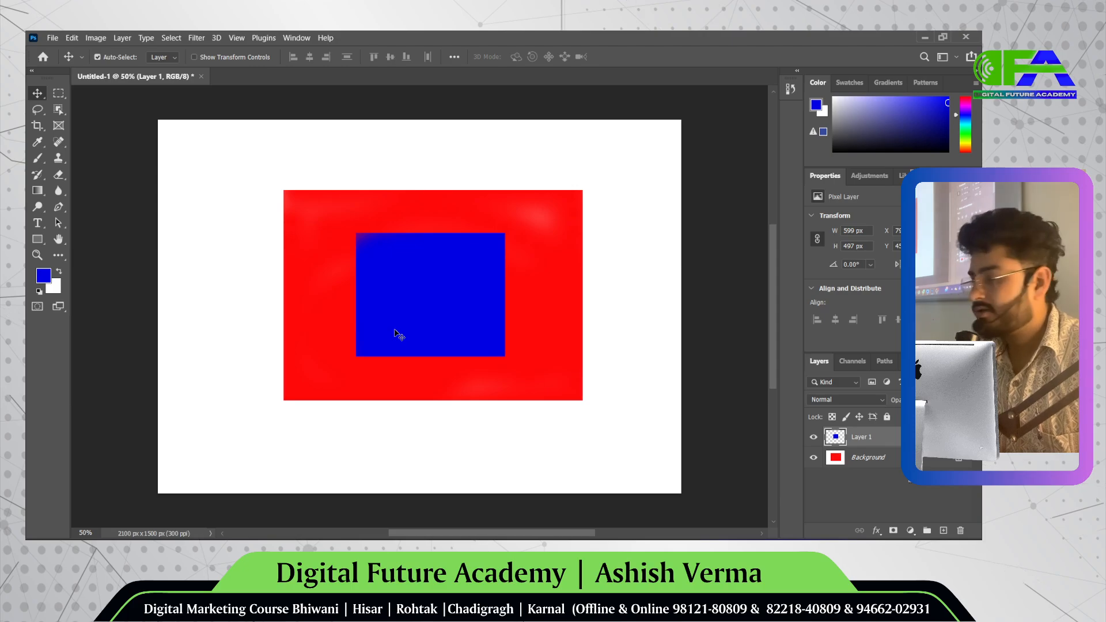
- Practise shrinking and enlarging the Brush Tool's tip several times, ending at a brush size of 400 px
left_click(39, 160)
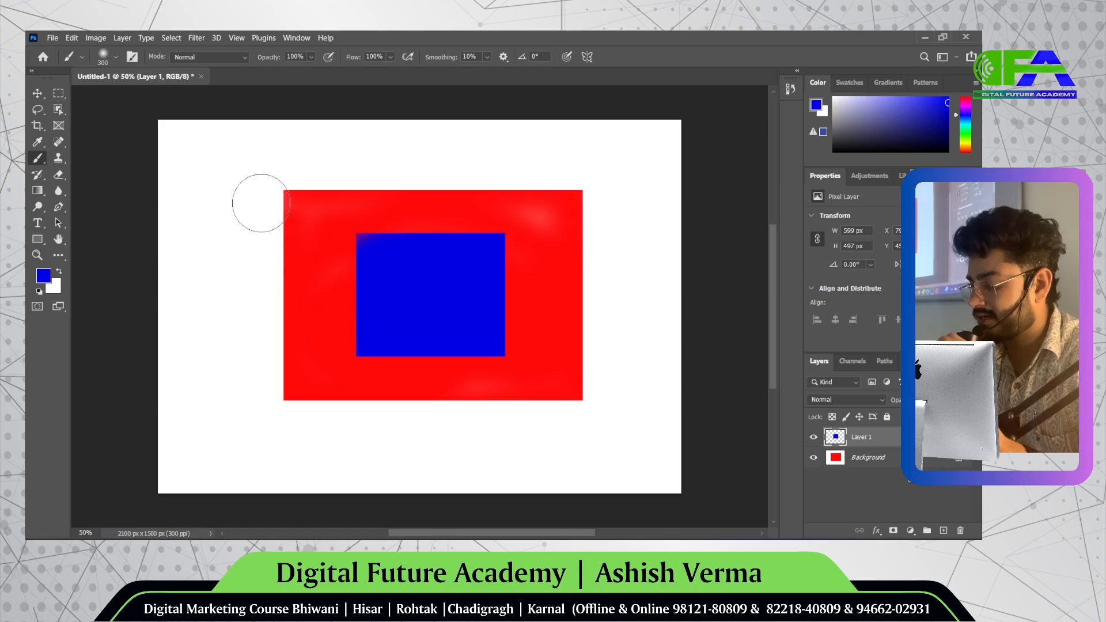
key("bracketleft")
key("bracketleft")
key("bracketleft")
key("bracketleft")
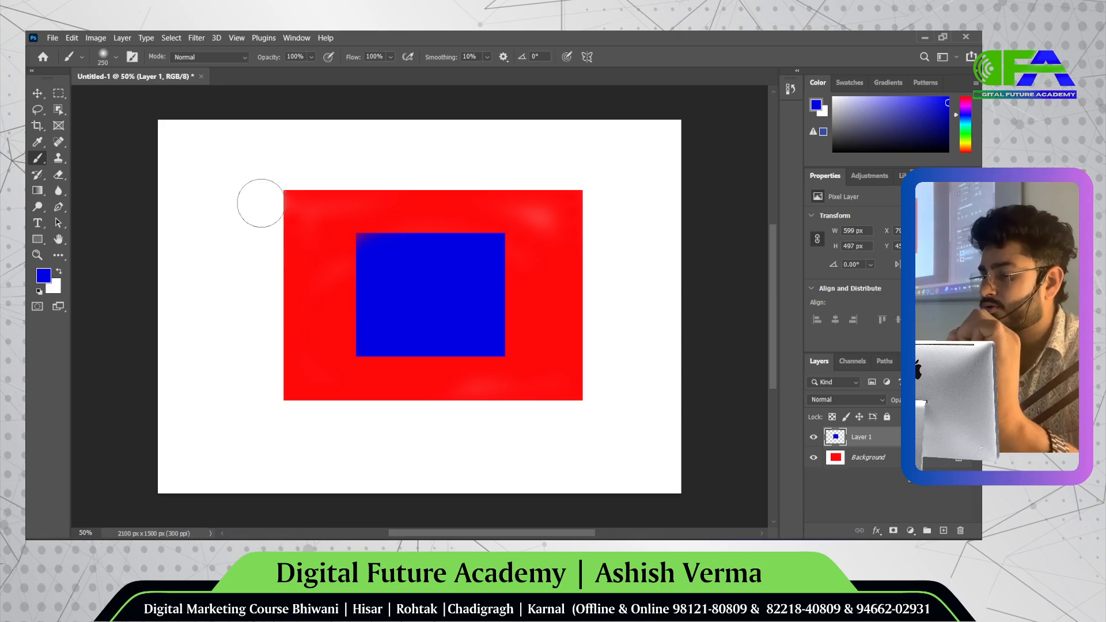
key("bracketright")
key("bracketright")
key("bracketright")
key("bracketright")
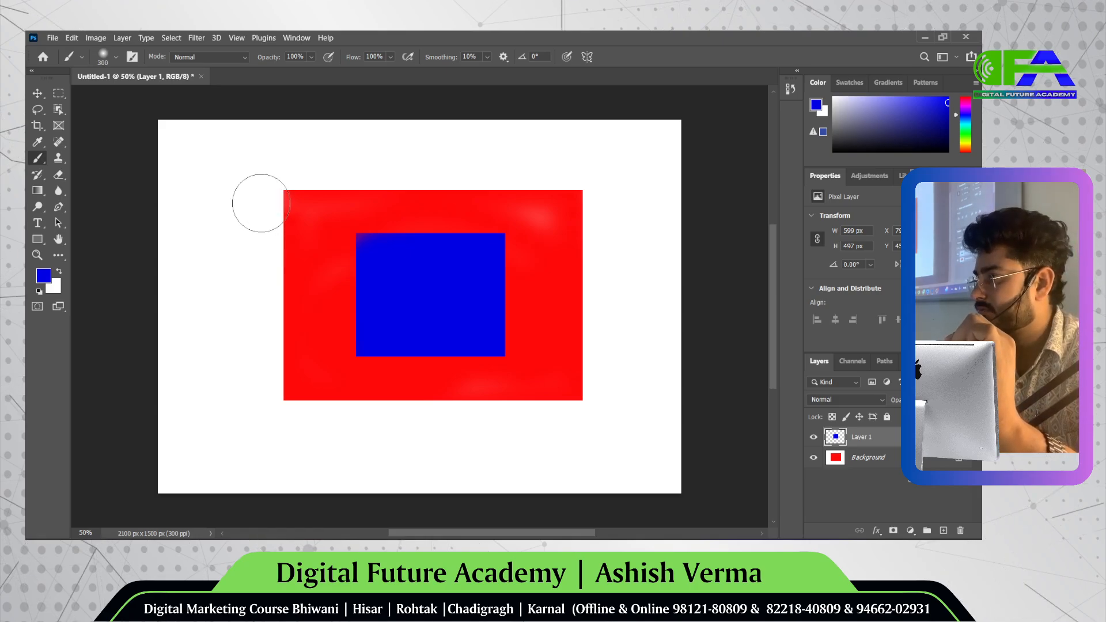
key("bracketright")
key("bracketright")
key("bracketright")
key("bracketright")
key("bracketleft")
key("bracketleft")
key("bracketleft")
key("bracketleft")
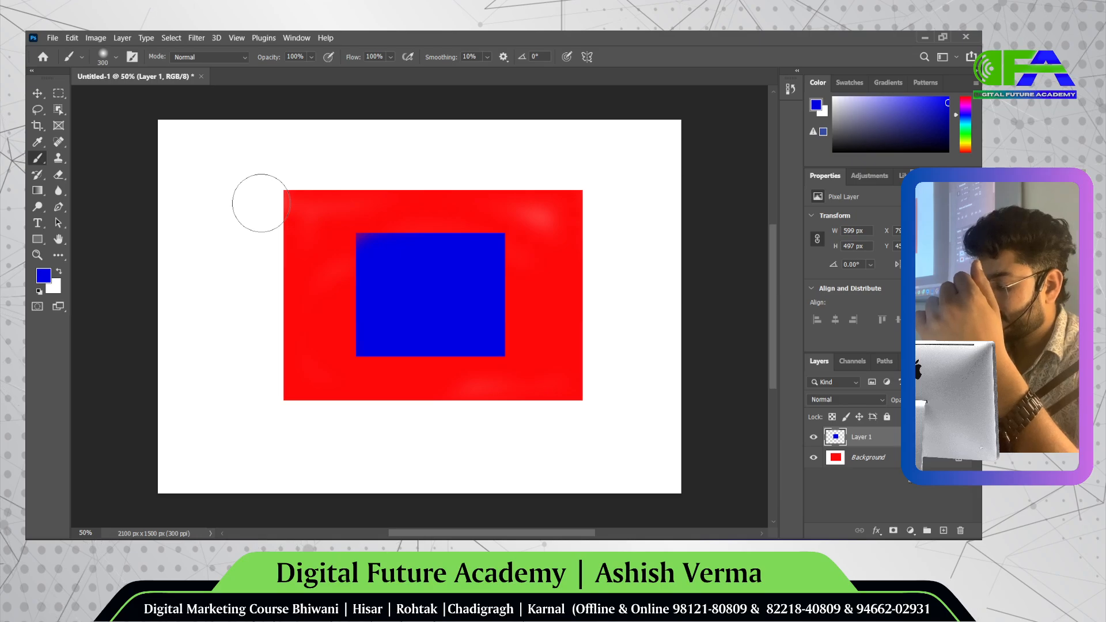
key("bracketright")
key("bracketright")
key("bracketright")
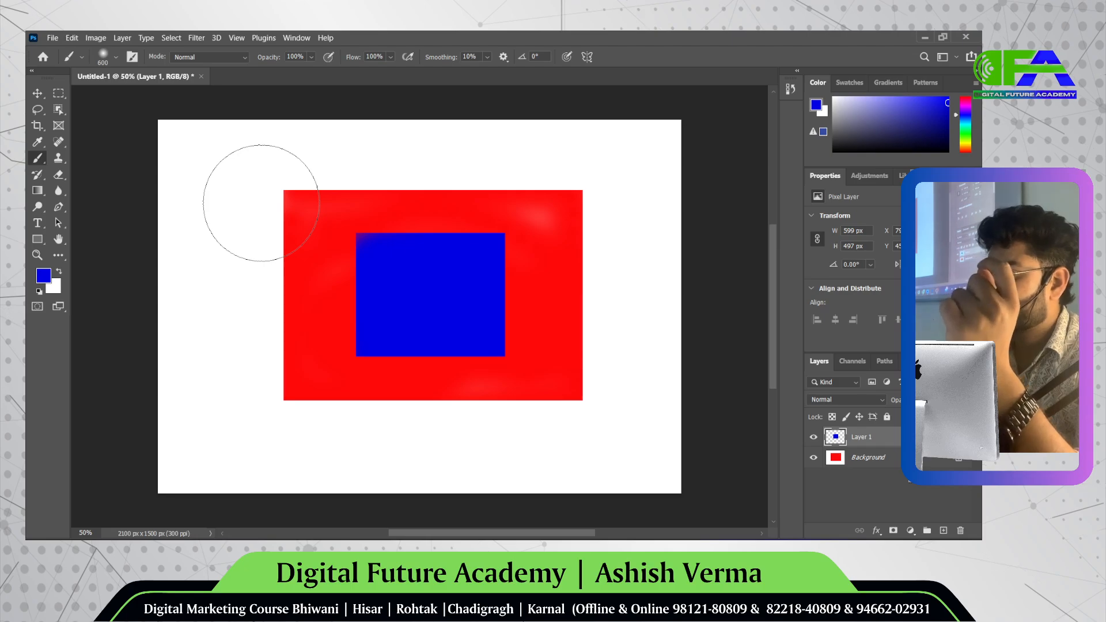
key("bracketleft")
key("bracketleft")
key("bracketleft")
key("bracketright")
key("bracketright")
key("bracketright")
key("bracketright")
key("bracketright")
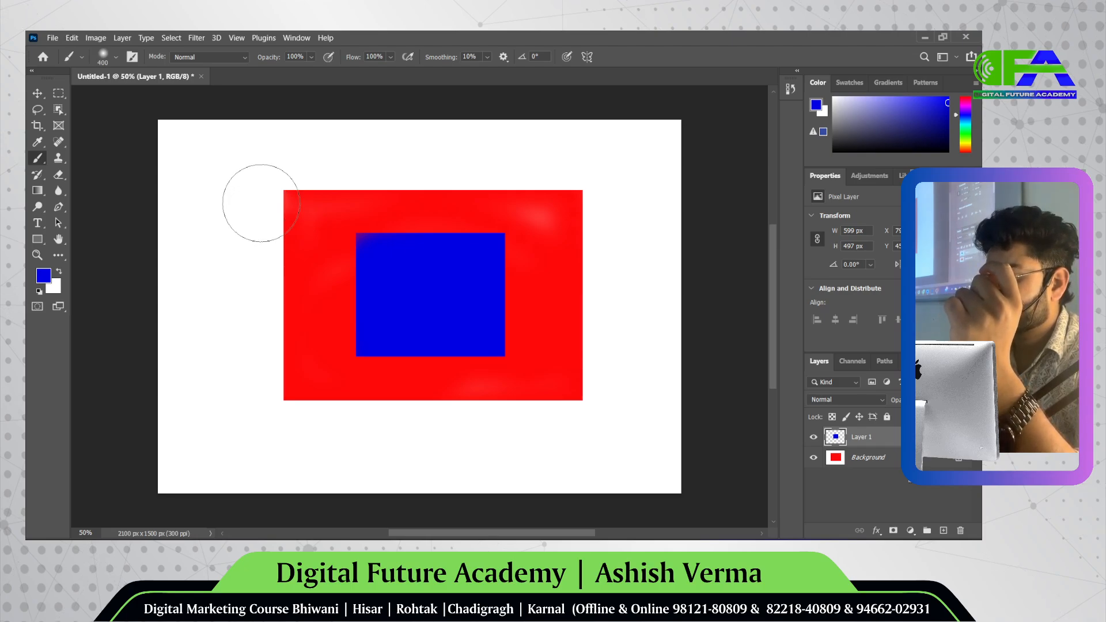
key("bracketleft")
key("bracketleft")
key("bracketleft")
key("bracketleft")
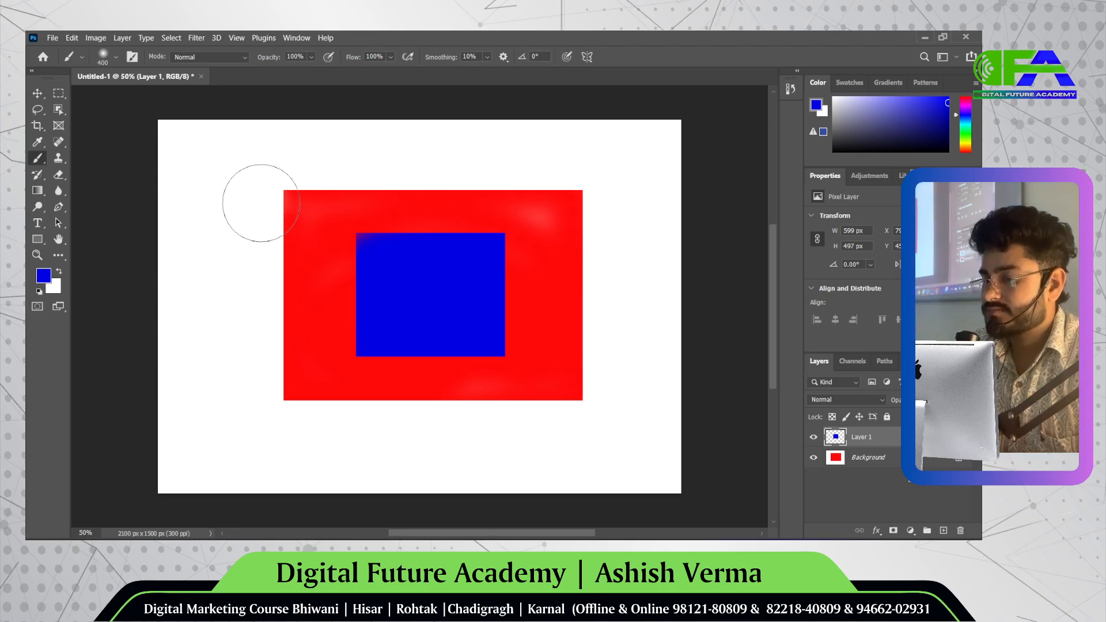
- Shift the blue rectangle slightly to the right with the Move Tool, and delete Layer 1
left_click(38, 94)
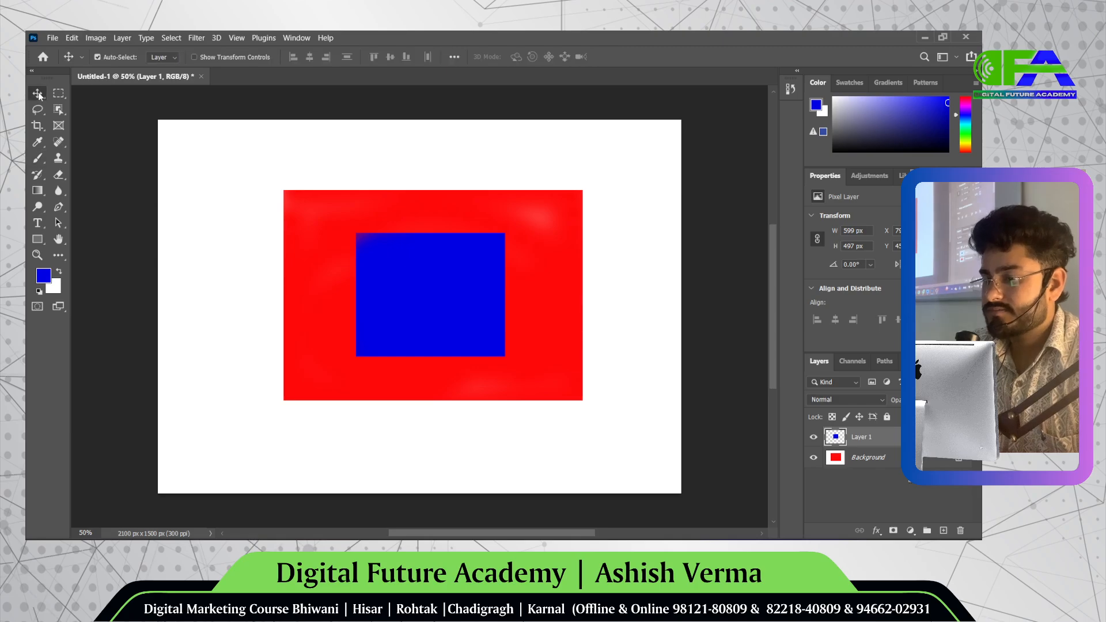
mouse_move(435, 293)
left_mouse_down()
mouse_move(397, 282)
mouse_move(452, 291)
left_mouse_up()
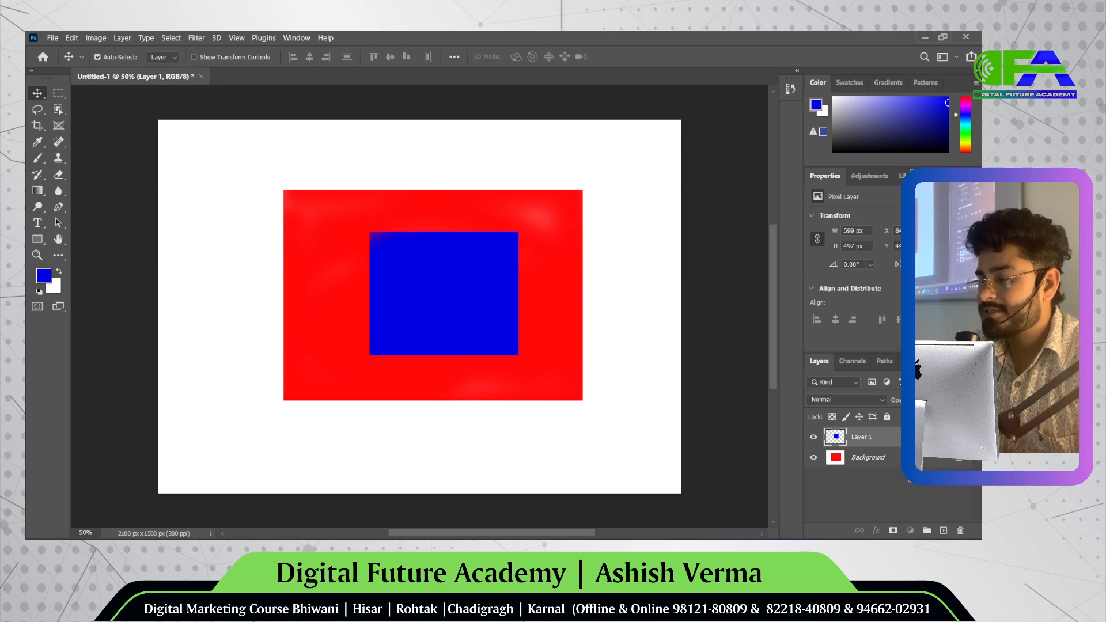
left_click_drag(957, 437, 960, 532)
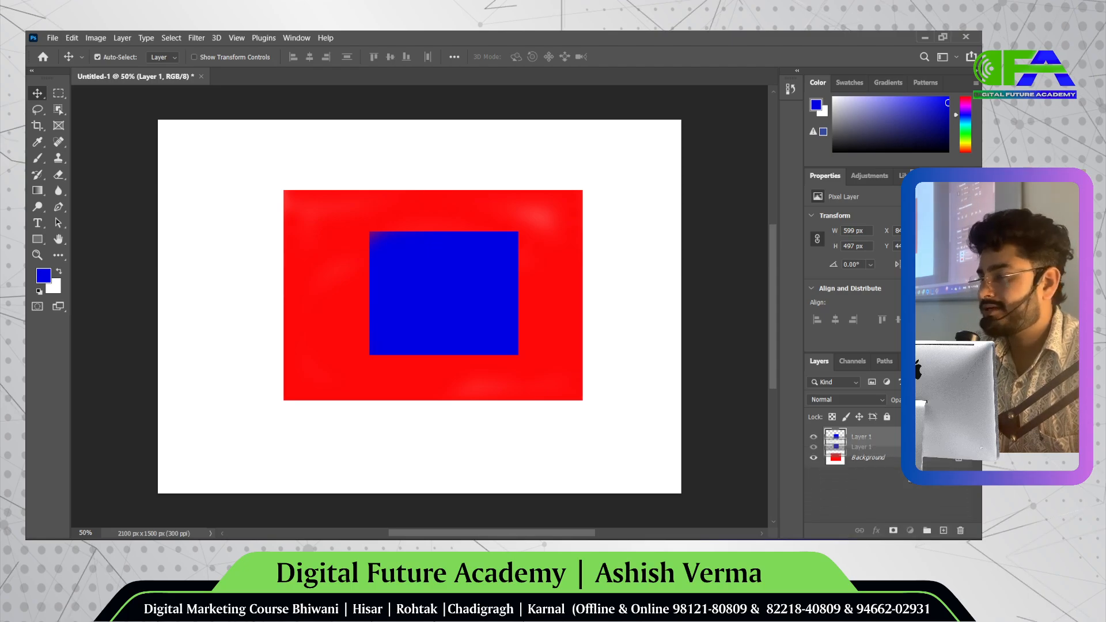
left_click_drag(956, 452, 959, 530)
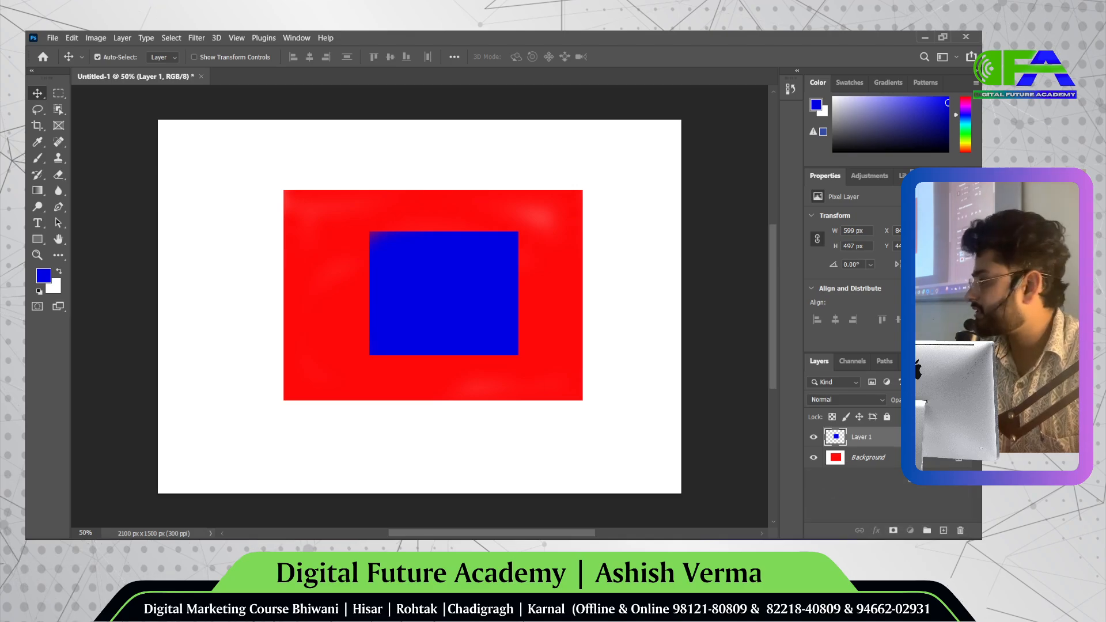
key("ctrl+j")
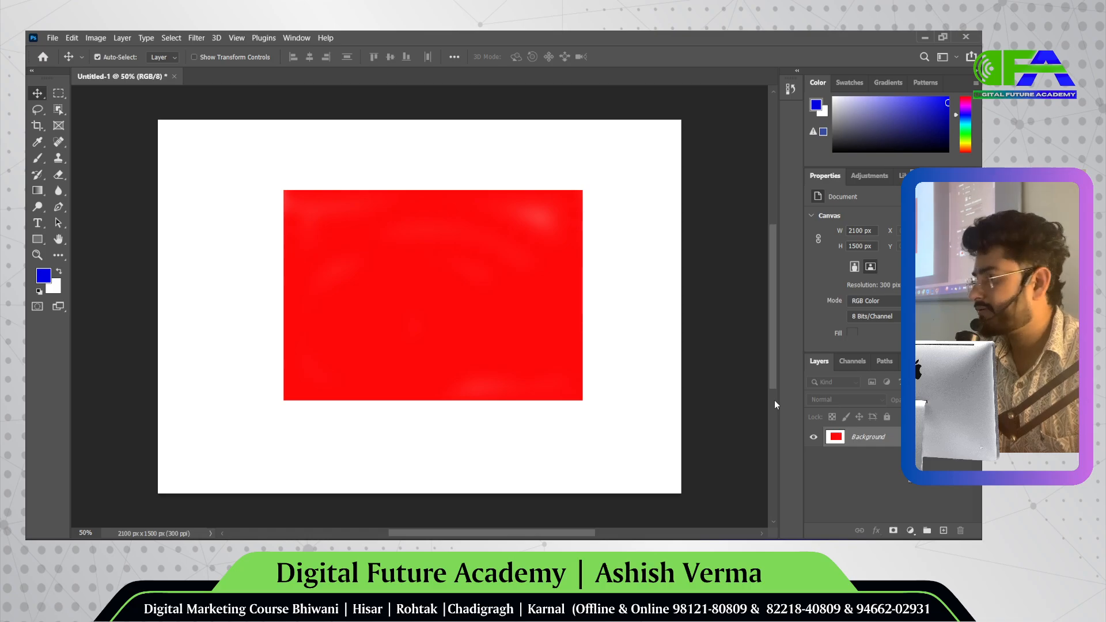
- Activate the Brush Tool, and hide all the interface panels and bring them back
left_click(38, 158)
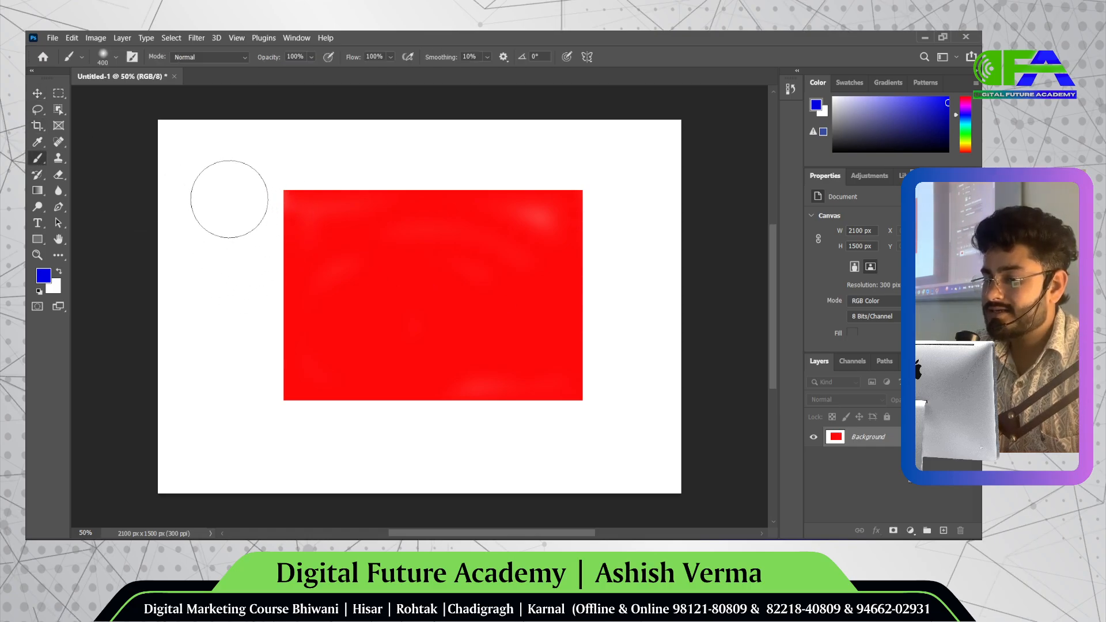
key("Tab")
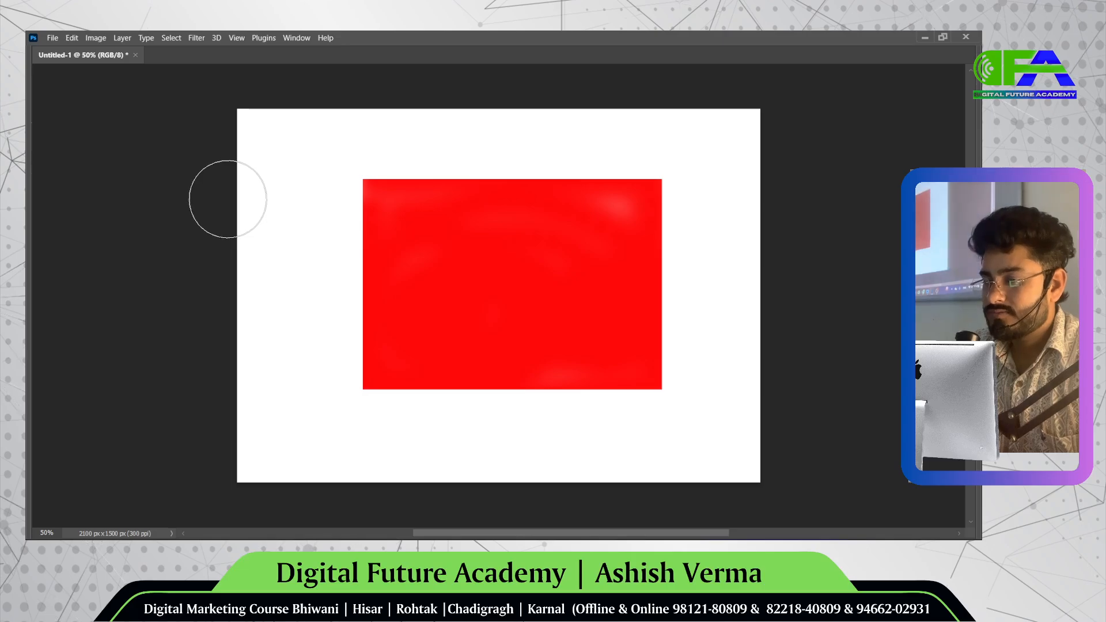
key("Tab")
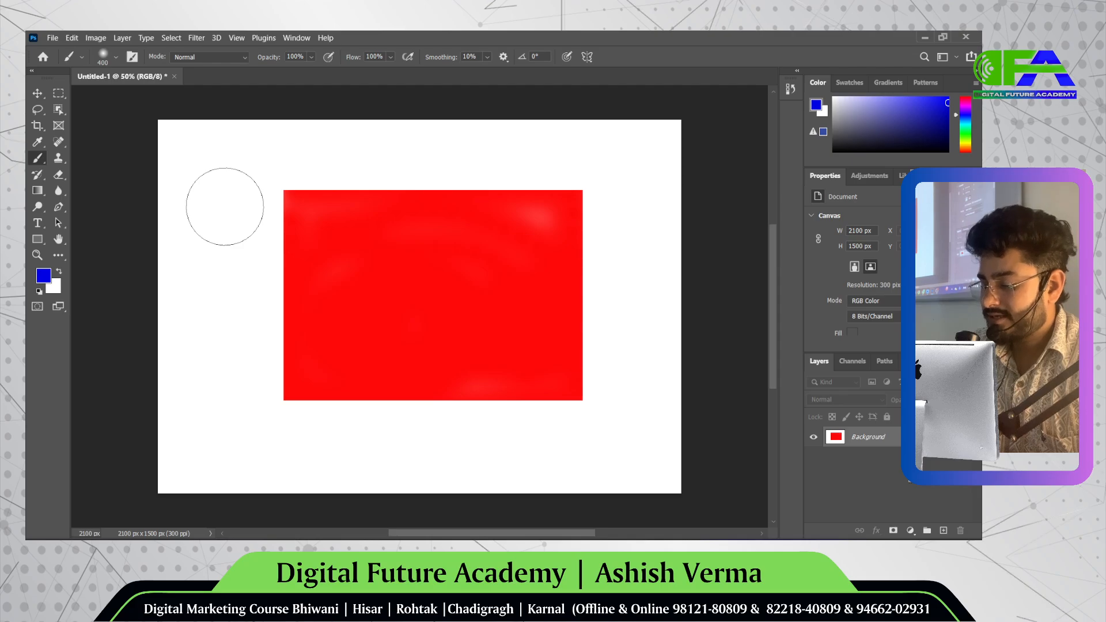
- Vary the brush size up and down, ending at 500 px, and switch the brush pointer to the precise crosshair
key("bracketright")
key("bracketright")
key("bracketright")
key("bracketleft")
key("bracketleft")
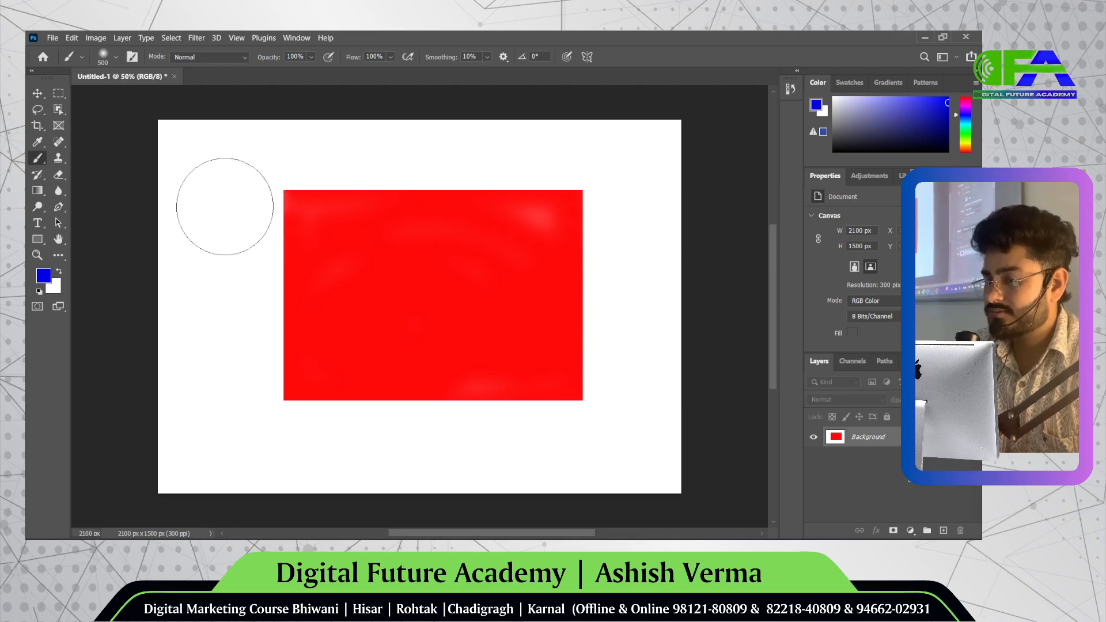
key("bracketleft")
key("bracketleft")
key("bracketleft")
key("bracketright")
key("bracketright")
key("bracketright")
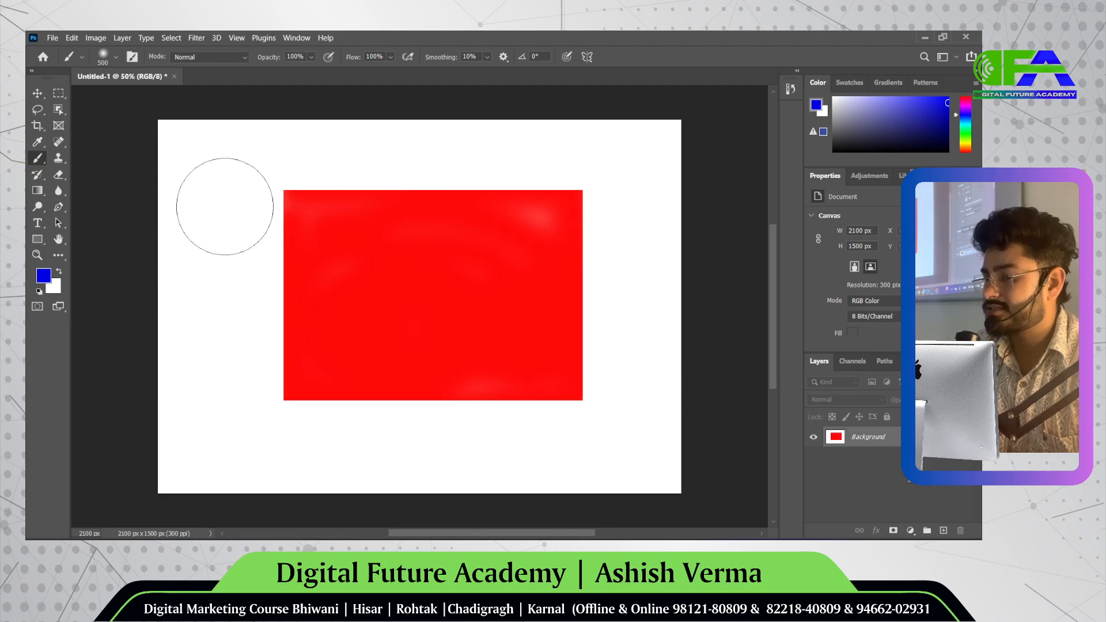
key("Caps_Lock")
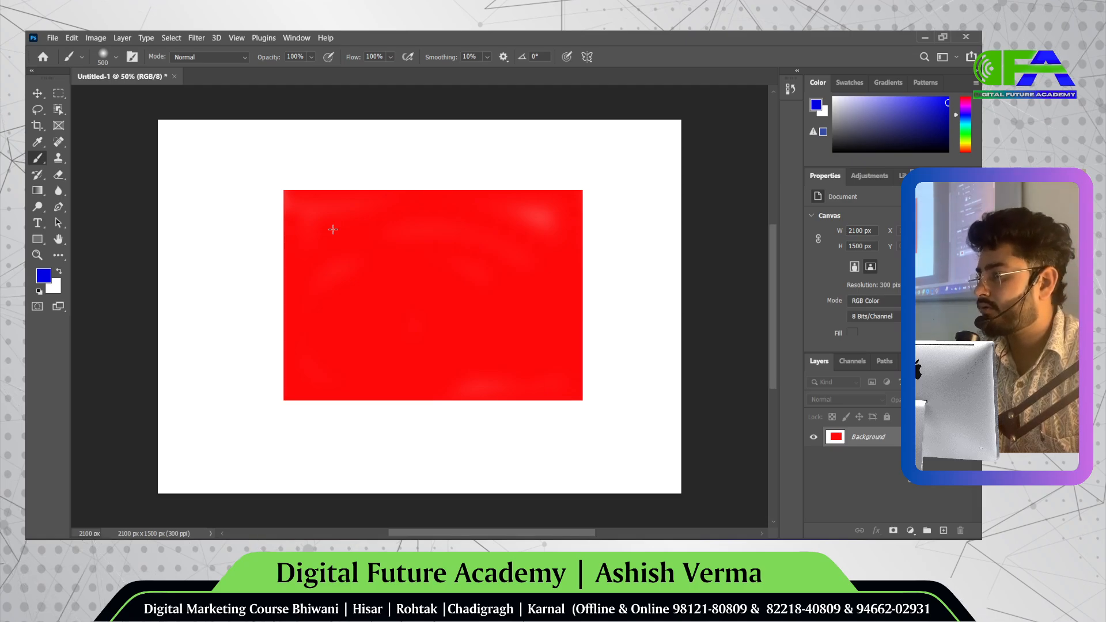
- Switch the brush pointer back to the round size outline, look at the Brush Tool variants, and activate the Move Tool
key("Caps_Lock")
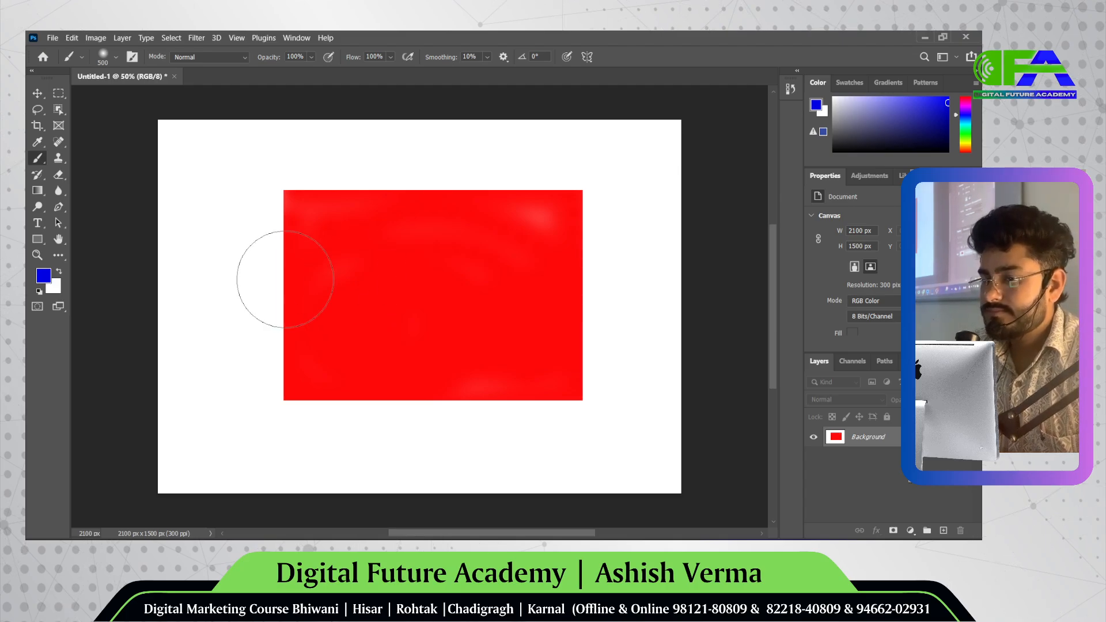
left_click(39, 90)
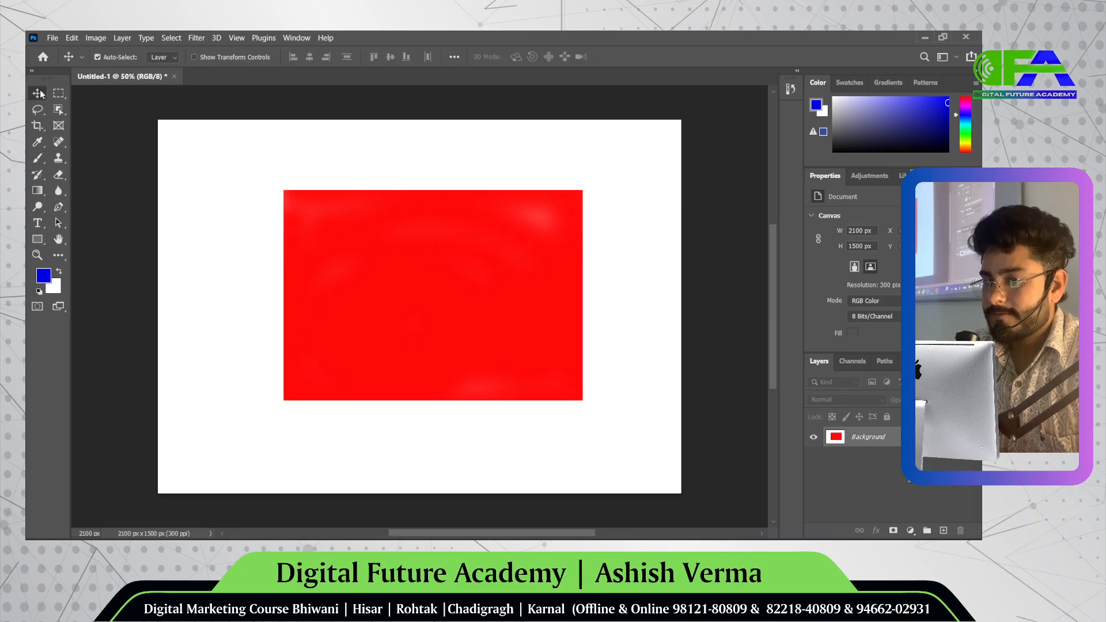
left_click(37, 158)
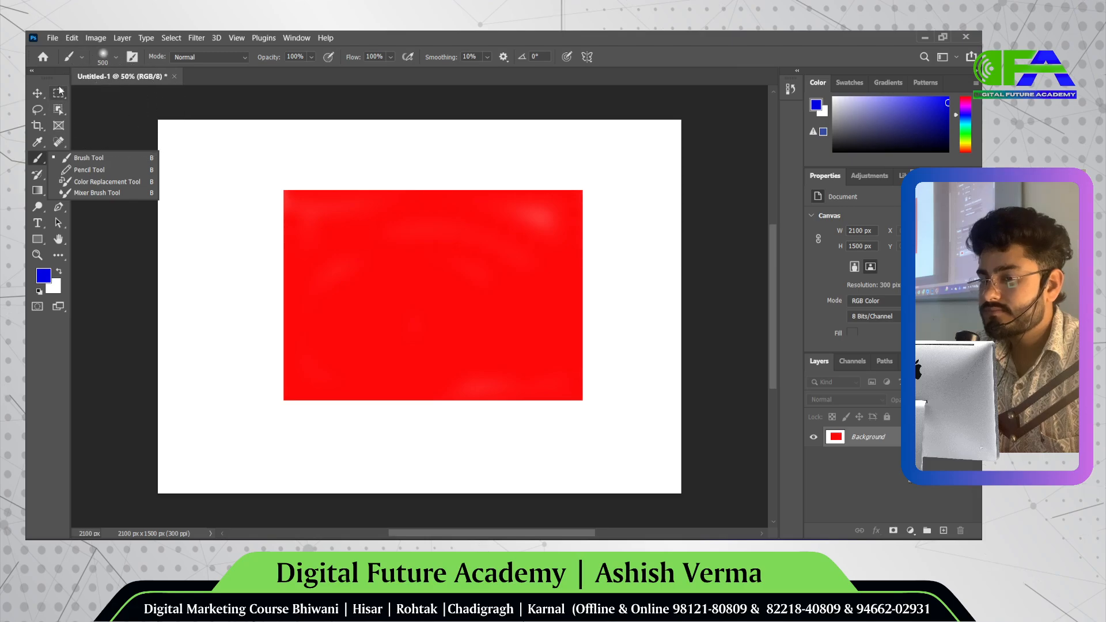
left_click(32, 89)
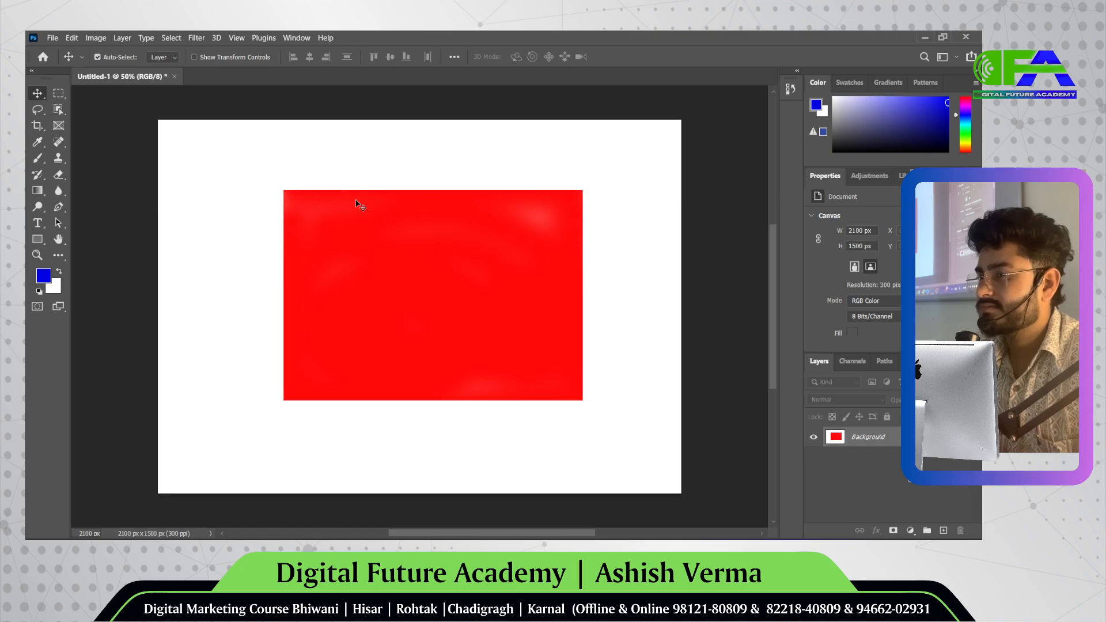
- Practise drawing several rectangular selections over the red rectangle with the Rectangular Marquee Tool, and clear them
left_click(59, 93)
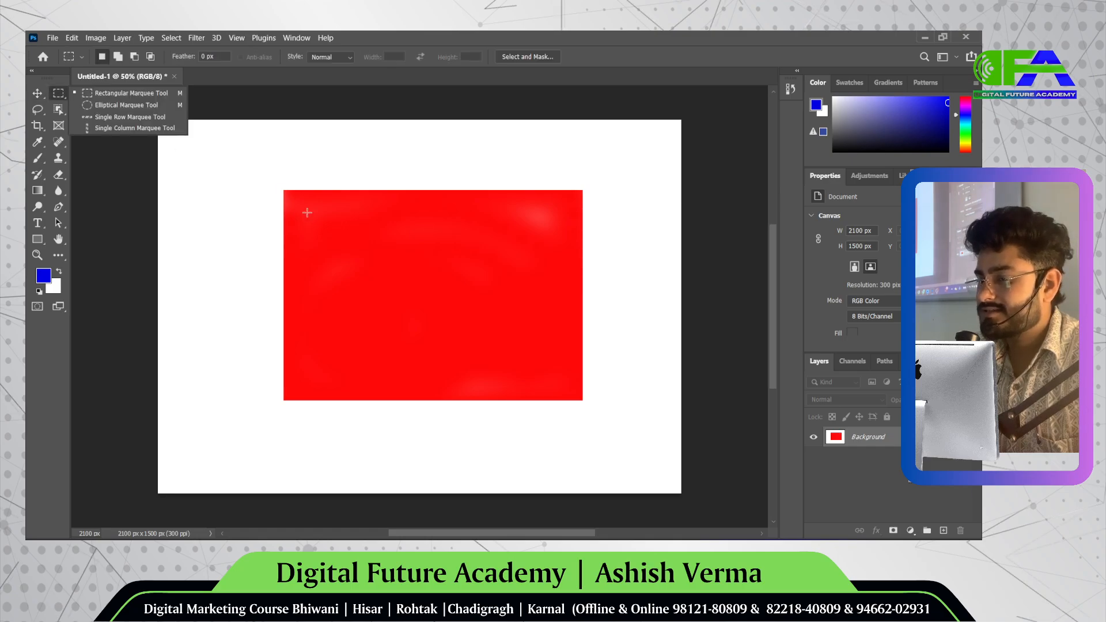
left_click_drag(269, 179, 578, 362)
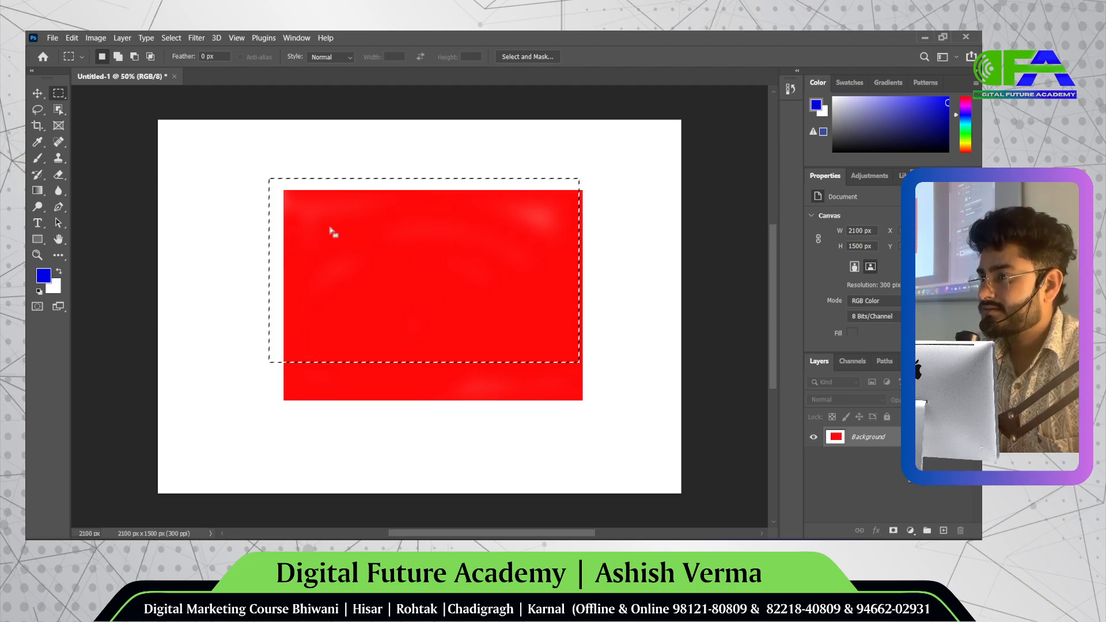
left_click(268, 172)
left_click_drag(223, 154, 457, 290)
mouse_move(282, 192)
left_mouse_down()
mouse_move(511, 315)
mouse_move(486, 294)
left_mouse_up()
left_click_drag(338, 163, 516, 291)
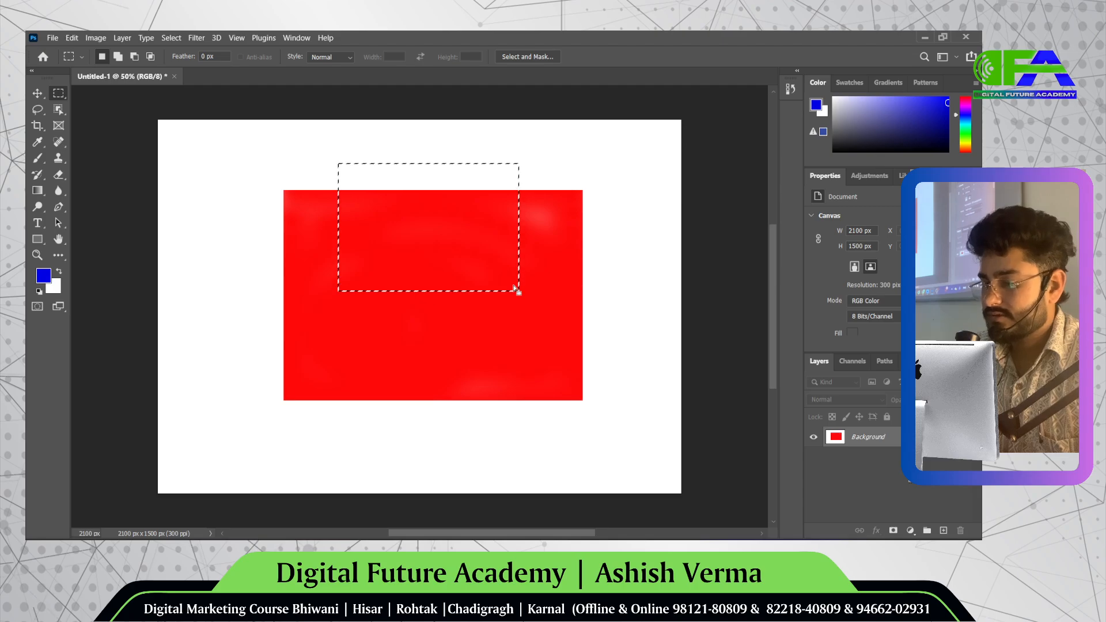
left_click(512, 287)
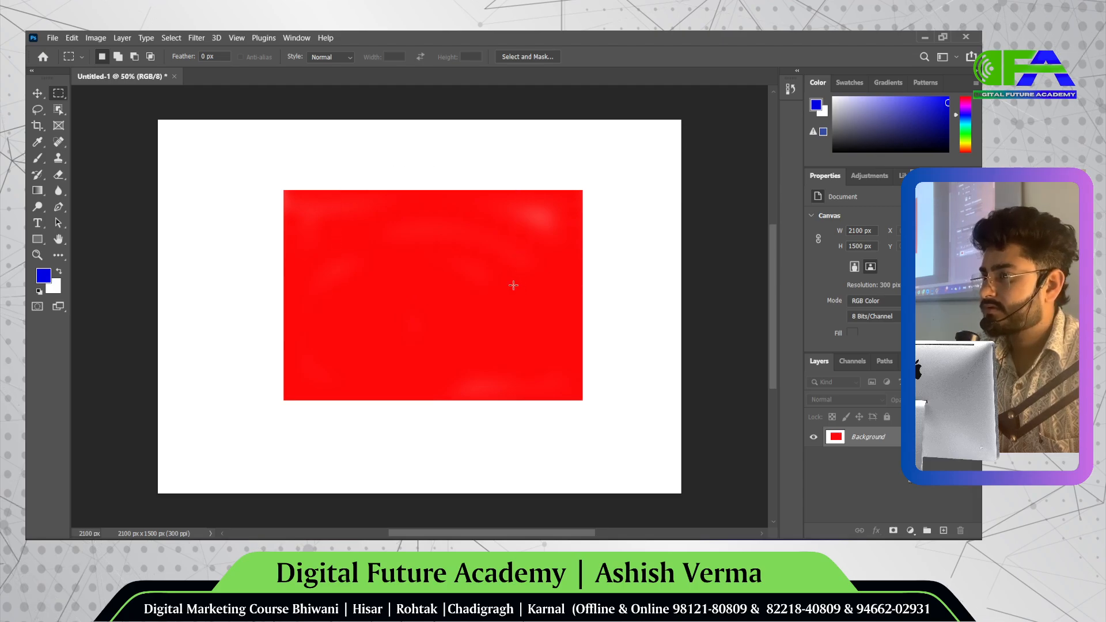
left_click_drag(381, 203, 544, 318)
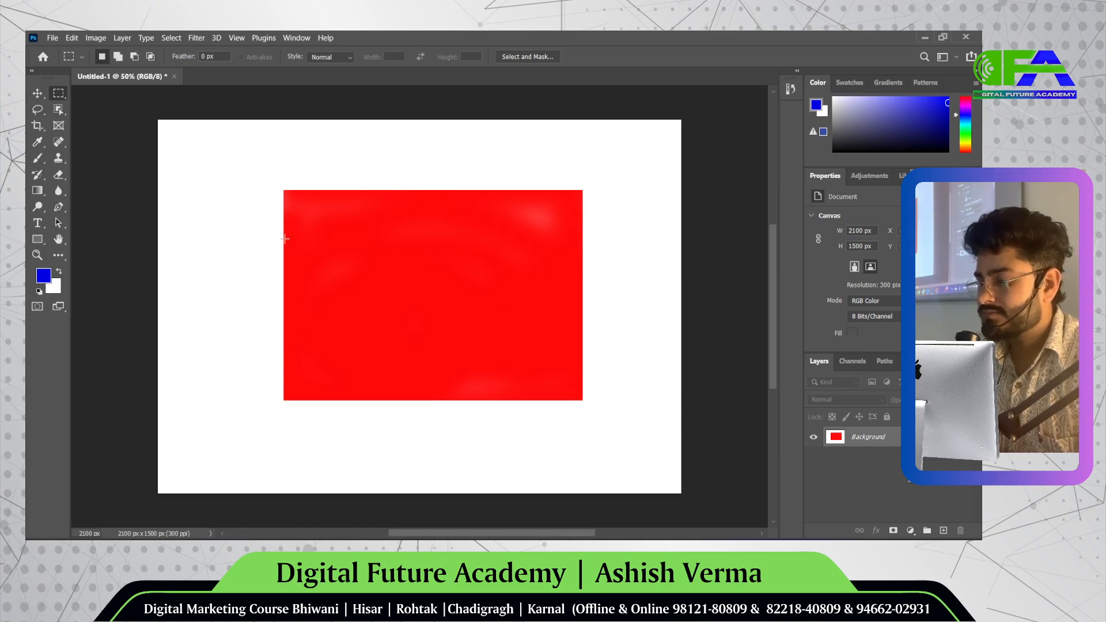
left_click_drag(731, 374, 530, 319)
left_click(530, 317)
- Step back through the edit history past the blue rectangle and the red painting to the blank white canvas
key("ctrl+shift+z")
key("ctrl+shift+z")
key("ctrl+shift+z")
key("ctrl+shift+z")
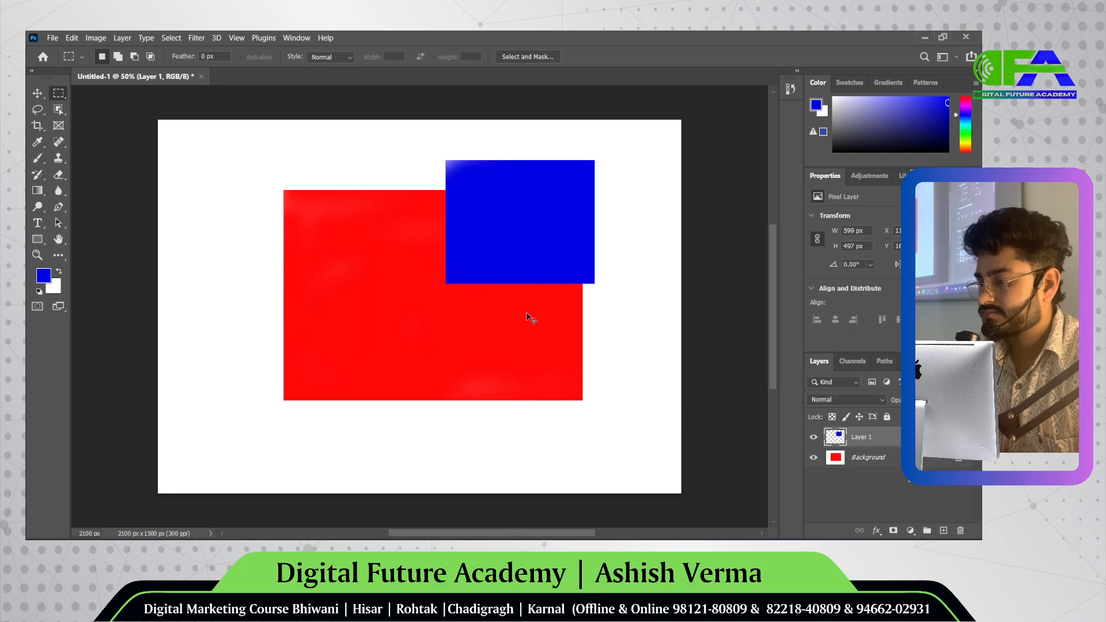
key("ctrl+z")
key("ctrl+z")
key("ctrl+z")
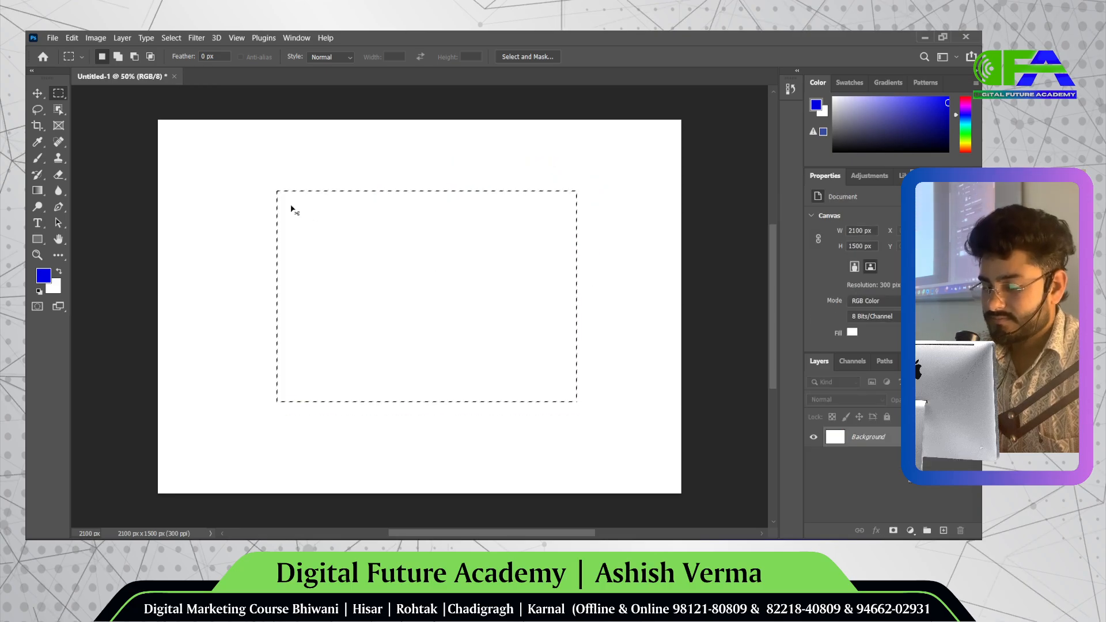
- Draw a rectangular selection around the middle of the blank canvas with the Rectangular Marquee Tool
right_click(58, 92)
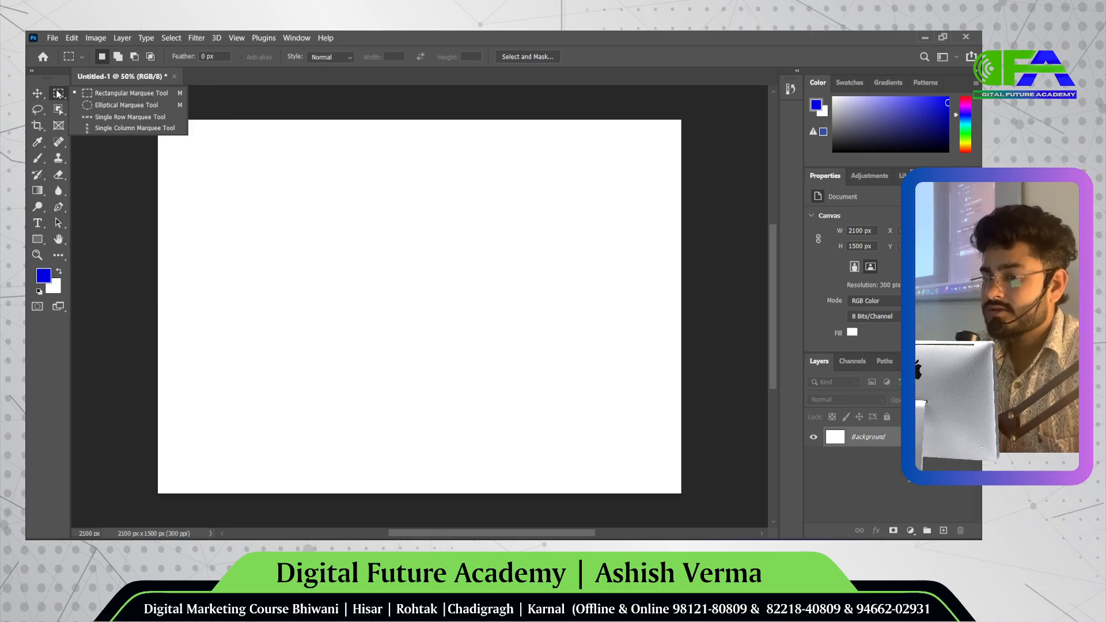
left_click(110, 96)
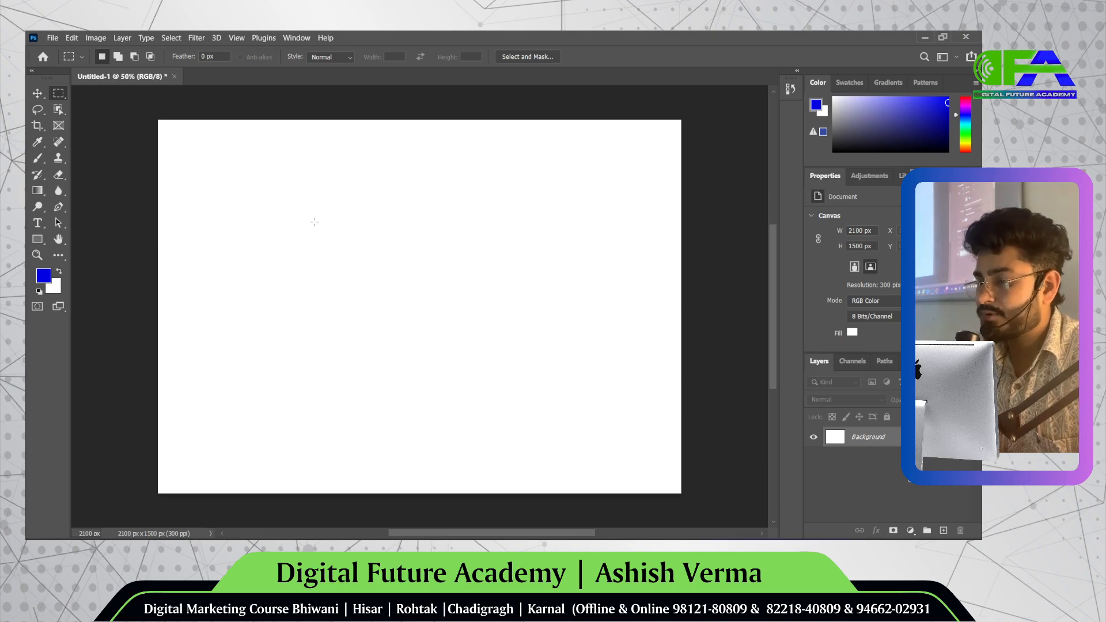
left_click_drag(343, 245, 545, 365)
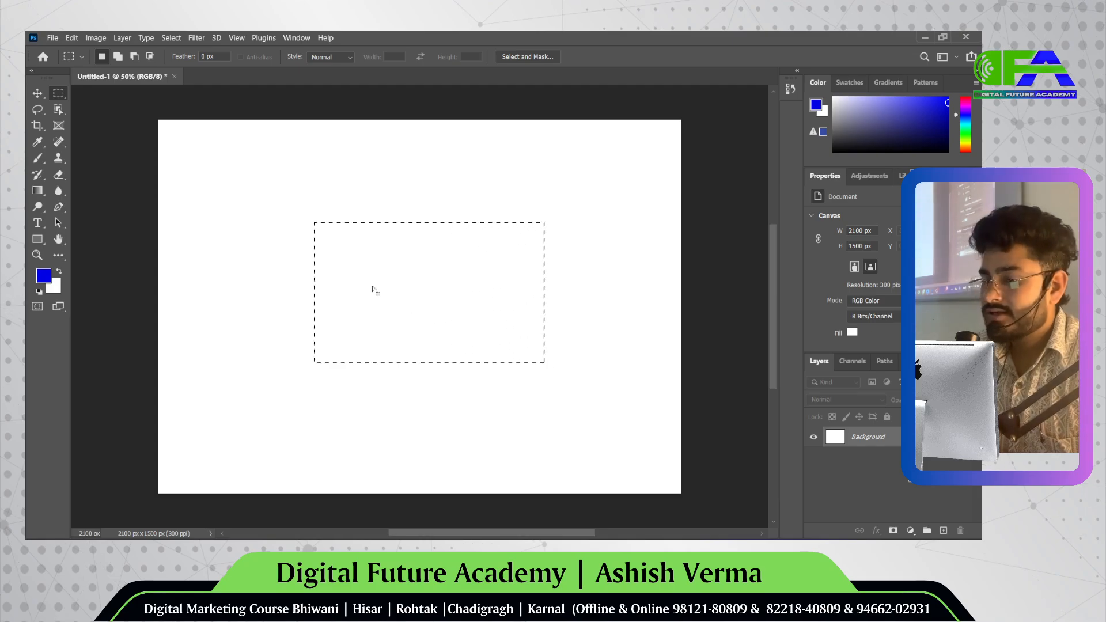
- Replace the rectangular selection with a circular one in the middle of the canvas using the Elliptical Marquee Tool
right_click(56, 96)
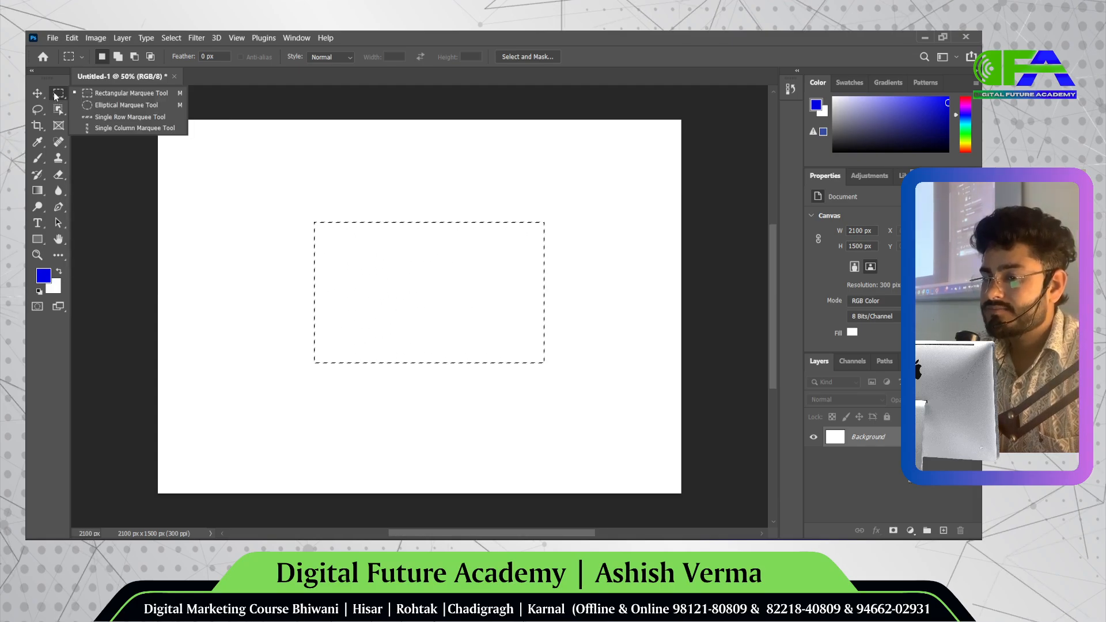
left_click(84, 105)
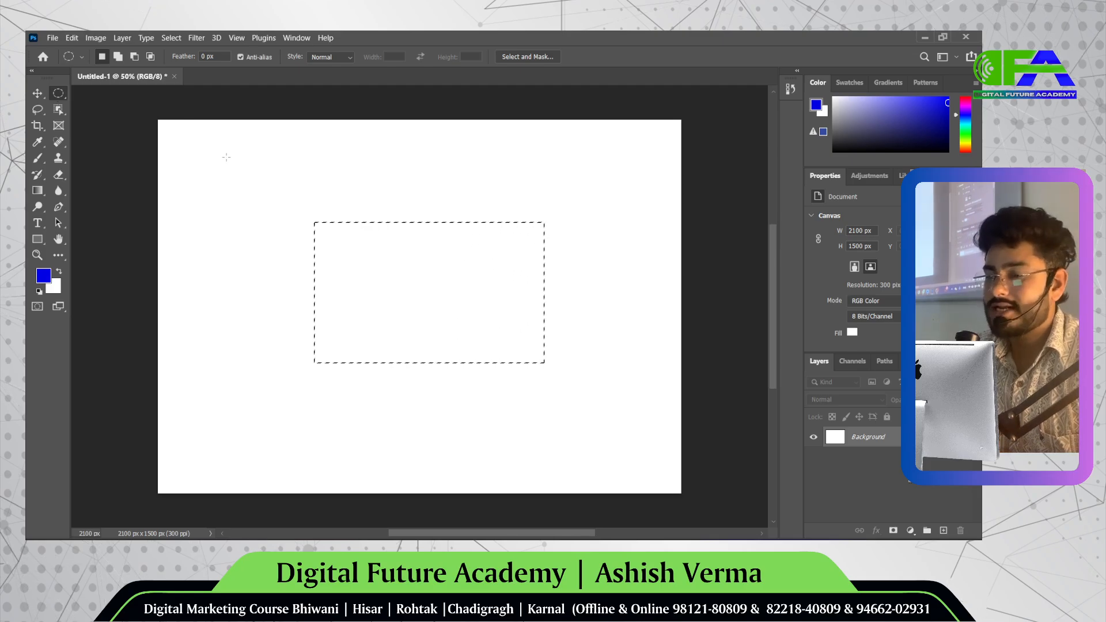
right_click(57, 96)
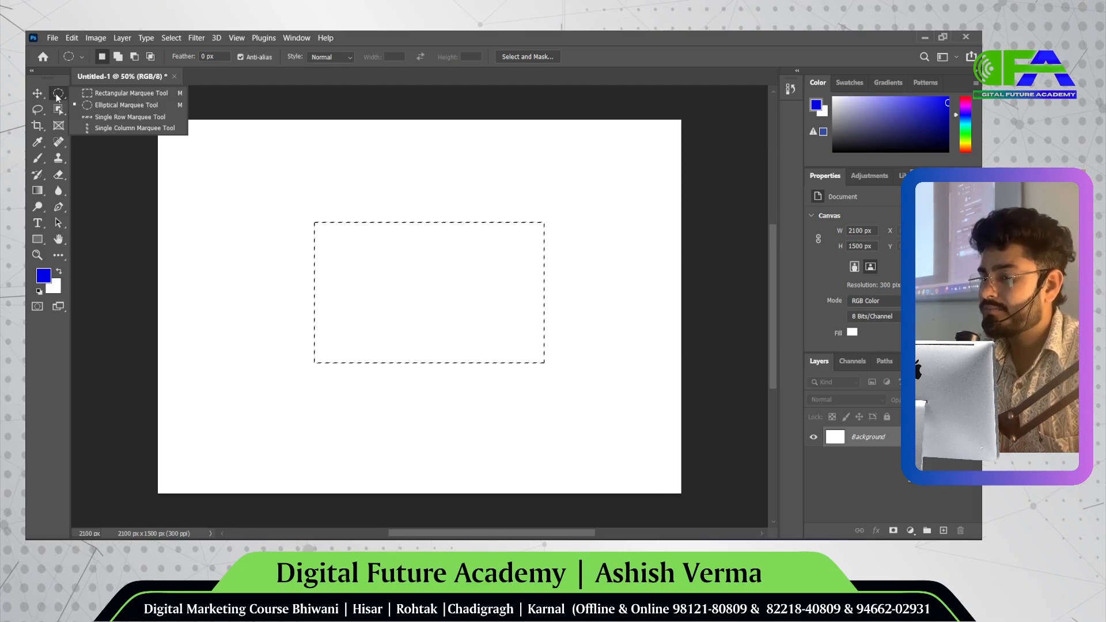
left_click(91, 104)
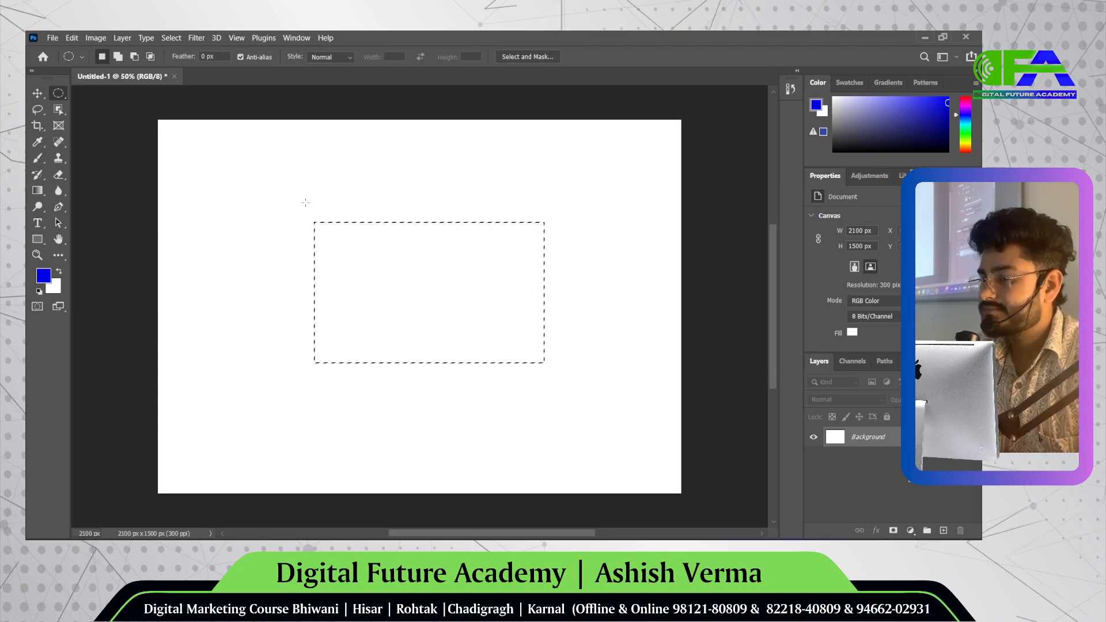
left_click_drag(305, 202, 510, 409)
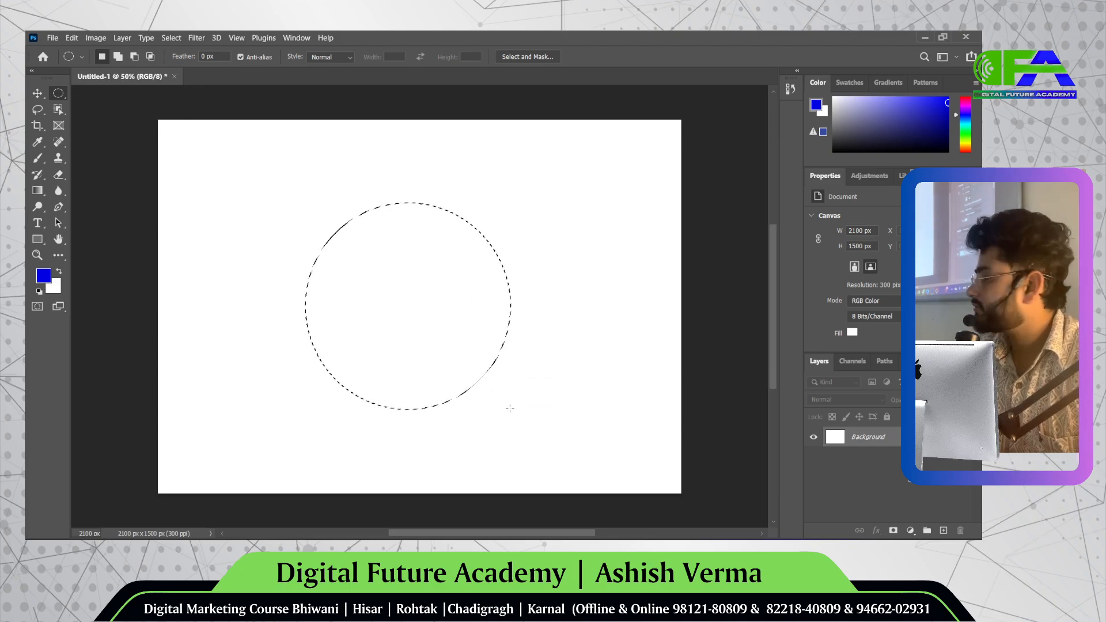
- Select a single pixel row across the canvas with the Single Row Marquee Tool, and reposition it slightly above mid-height
right_click(58, 93)
left_click(98, 116)
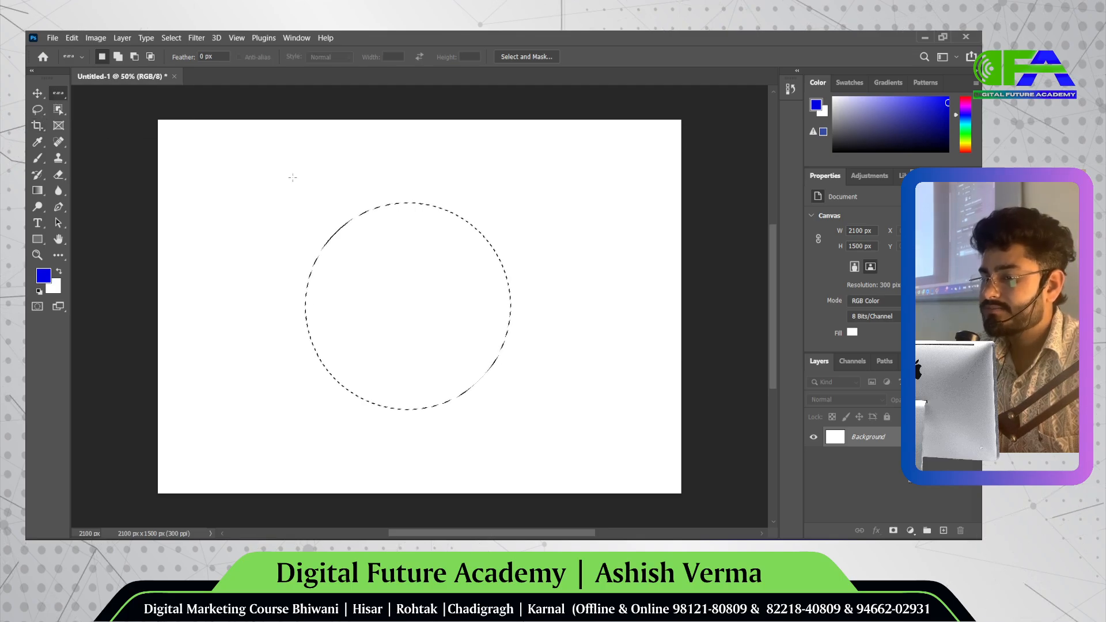
left_click_drag(291, 178, 458, 346)
left_click_drag(398, 256, 419, 356)
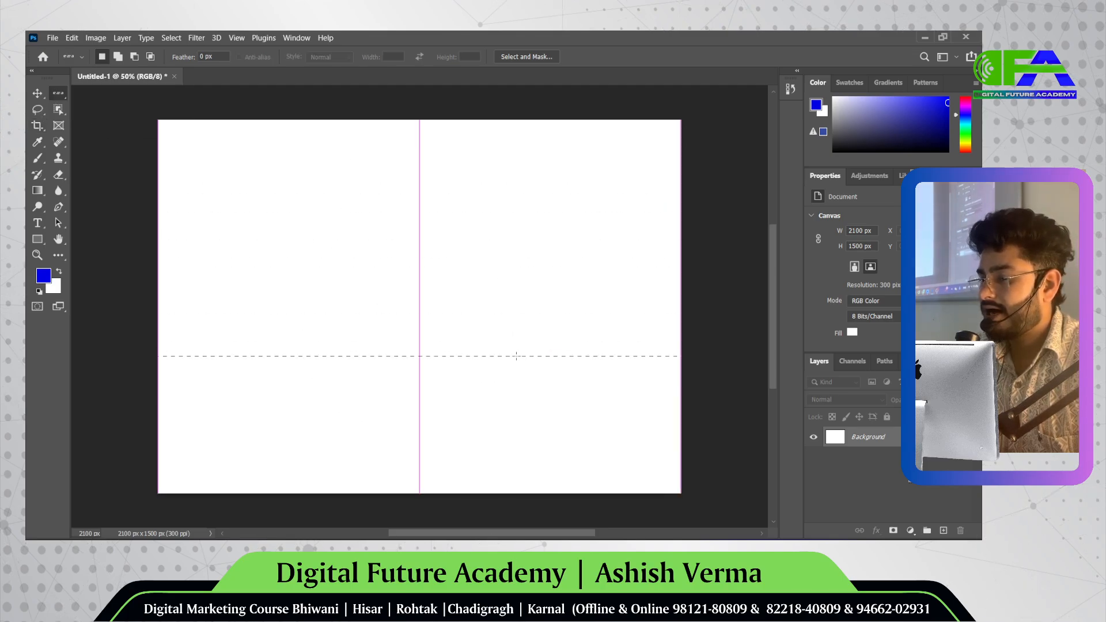
right_click(58, 93)
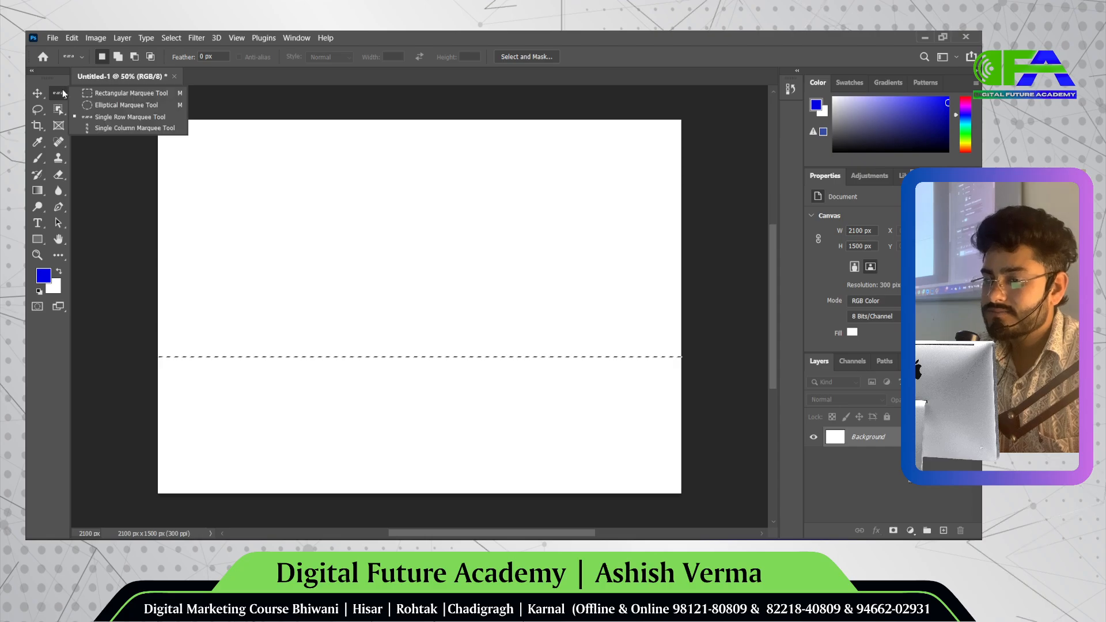
left_click(86, 116)
left_click_drag(432, 276, 414, 338)
mouse_move(401, 266)
left_mouse_down()
mouse_move(420, 341)
mouse_move(424, 299)
mouse_move(392, 273)
left_mouse_up()
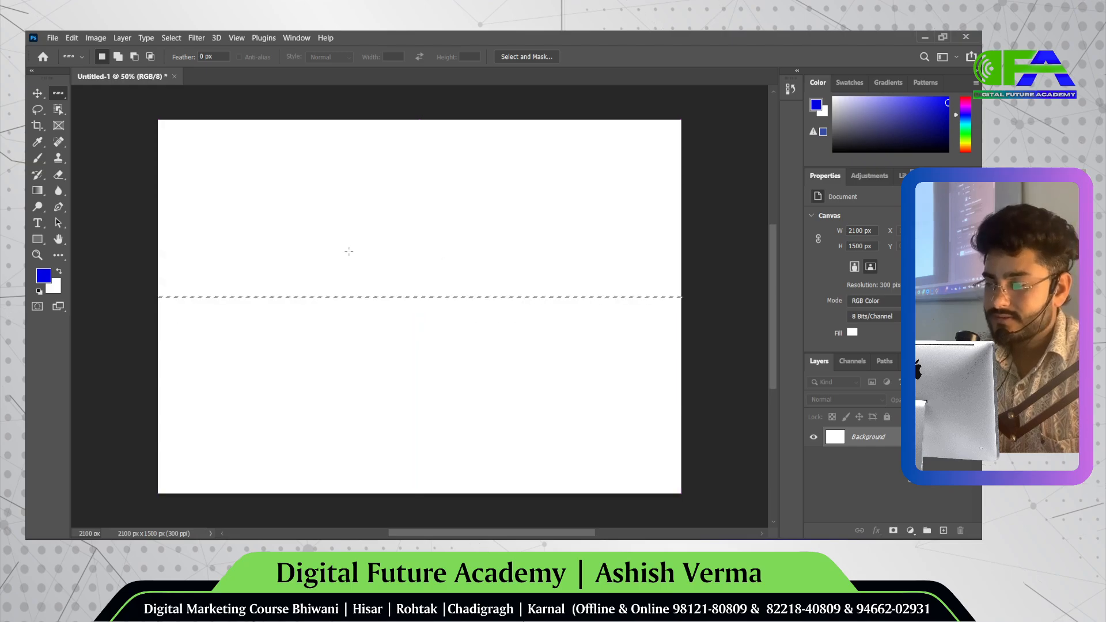
- Activate the Brush Tool, choose a slightly darker blue as the foreground colour, and add a new layer
left_click(38, 161)
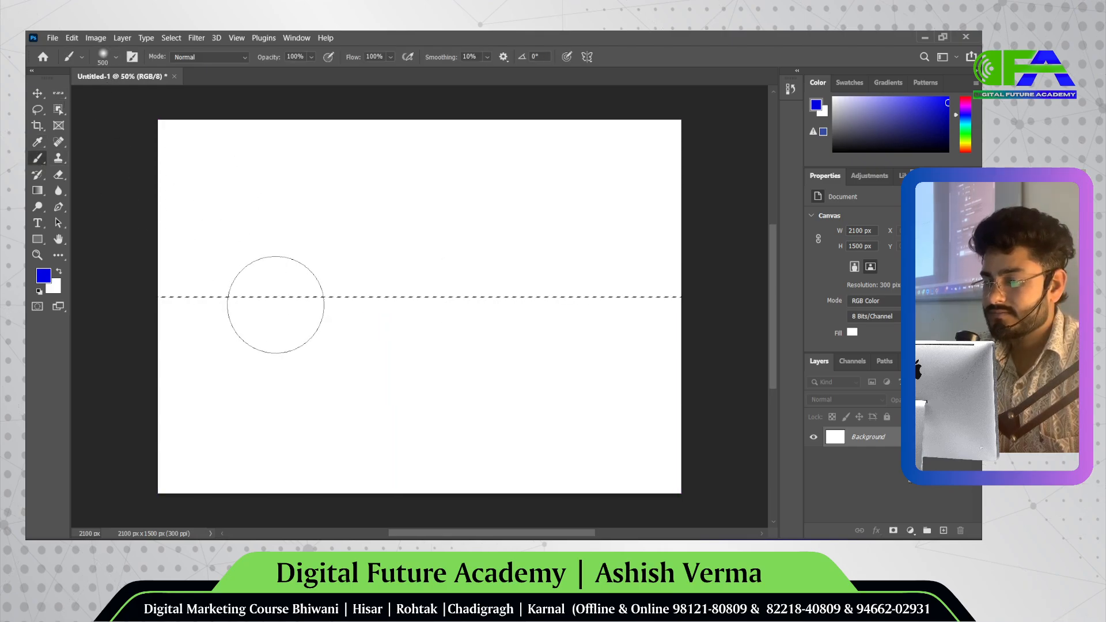
left_click(947, 110)
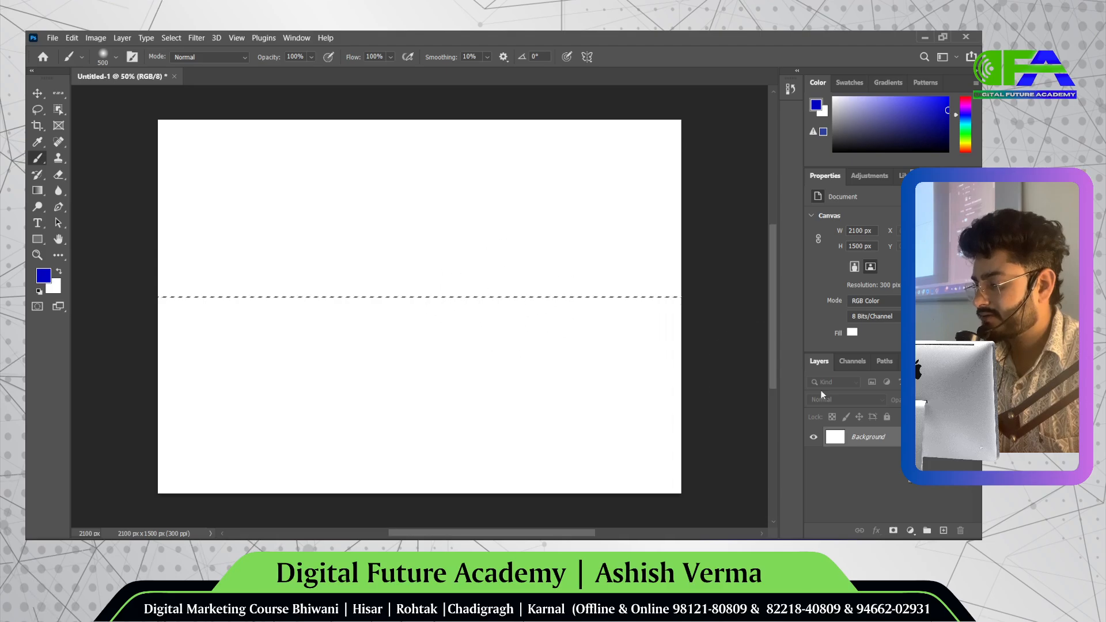
left_click(943, 530)
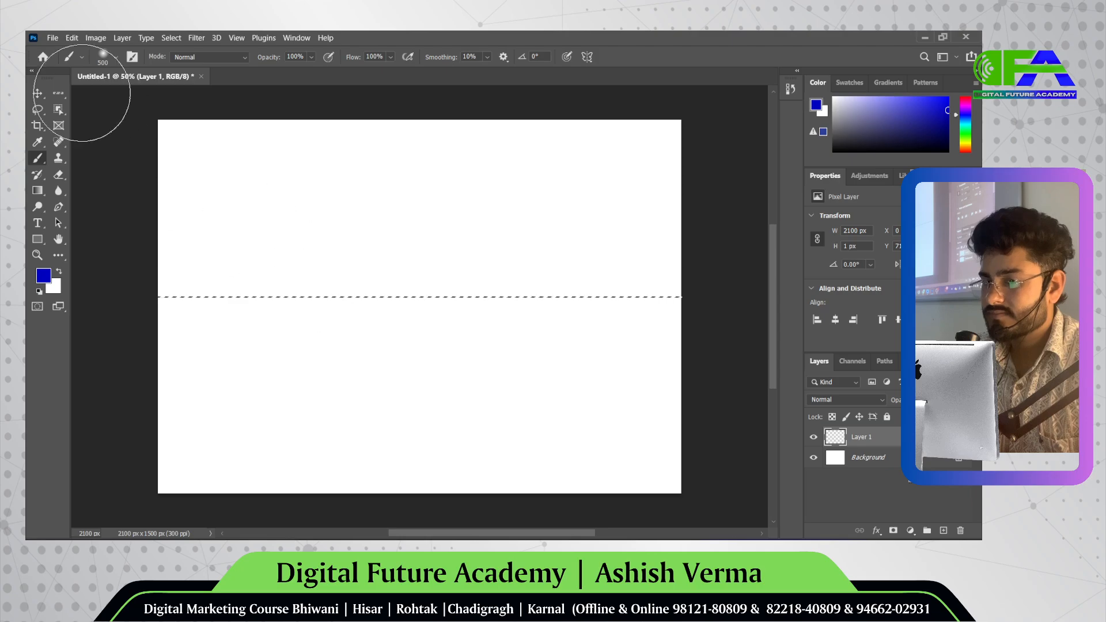
- Paint a thin blue line along the single-row selection on Layer 1, try other row positions, and deselect
left_click(59, 94)
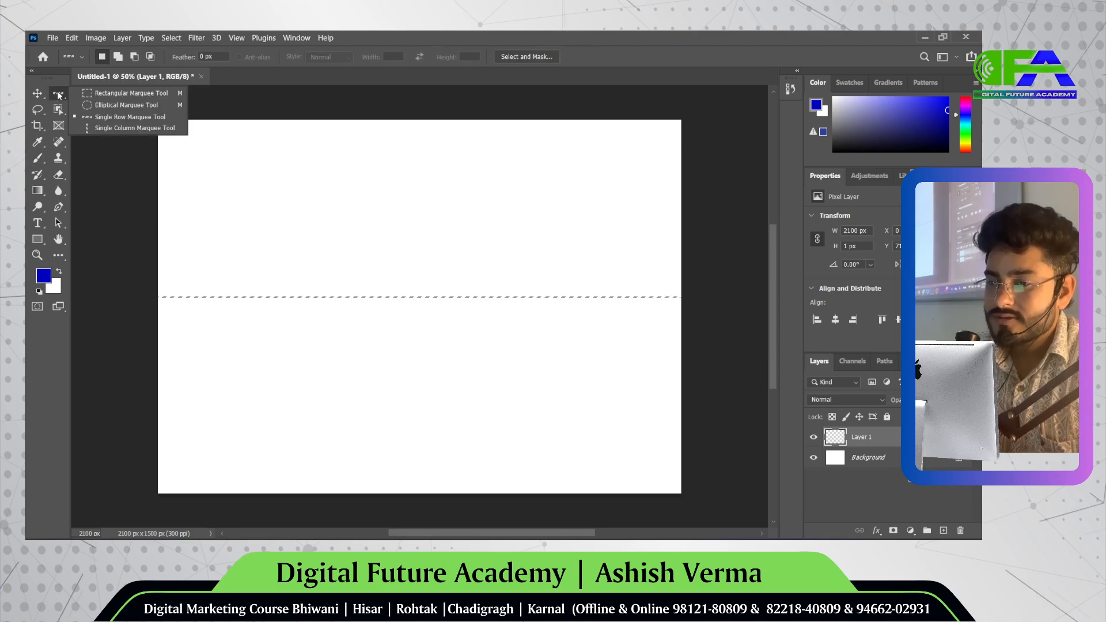
left_click(131, 117)
mouse_move(331, 294)
left_mouse_down()
mouse_move(321, 284)
mouse_move(354, 272)
mouse_move(357, 296)
mouse_move(348, 225)
mouse_move(311, 299)
left_mouse_up()
left_click(404, 321)
left_click_drag(405, 340, 418, 388)
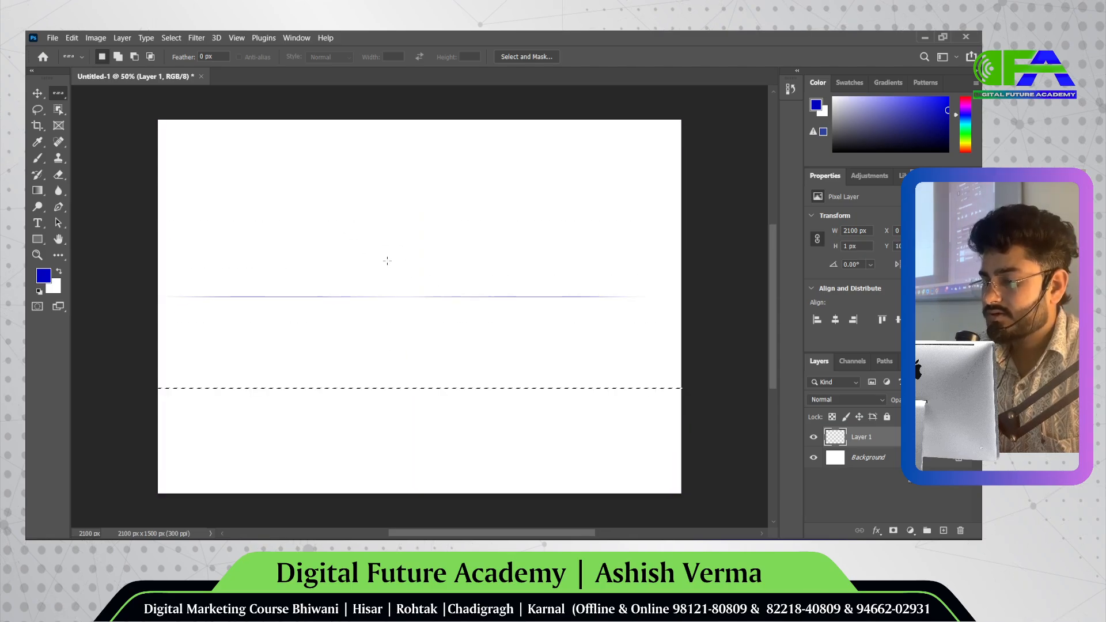
left_click_drag(385, 257, 229, 281)
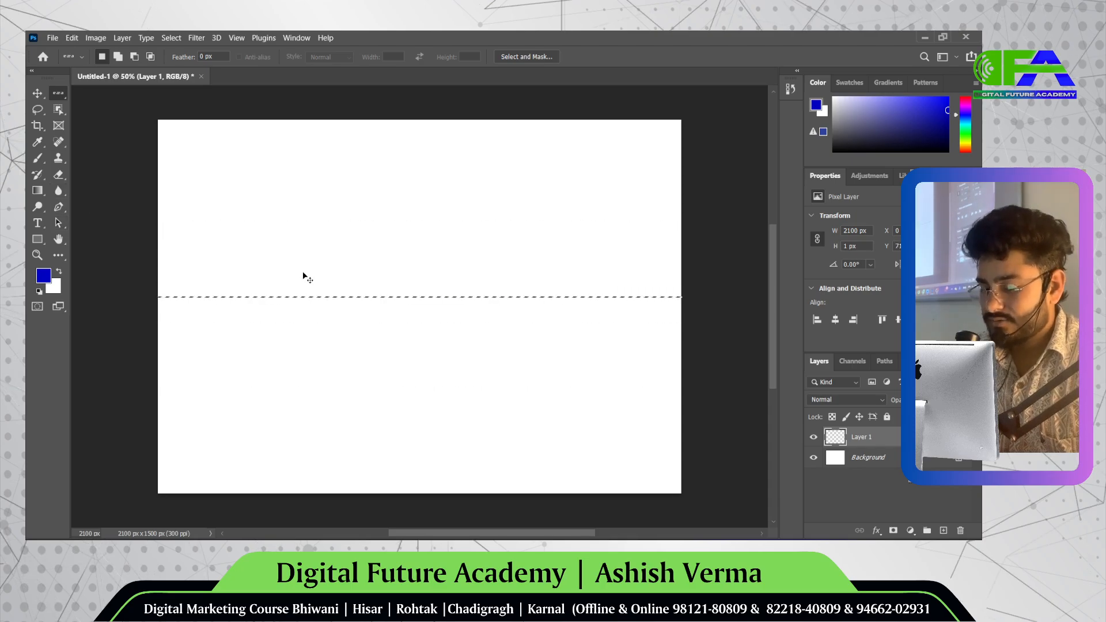
key("ctrl+d")
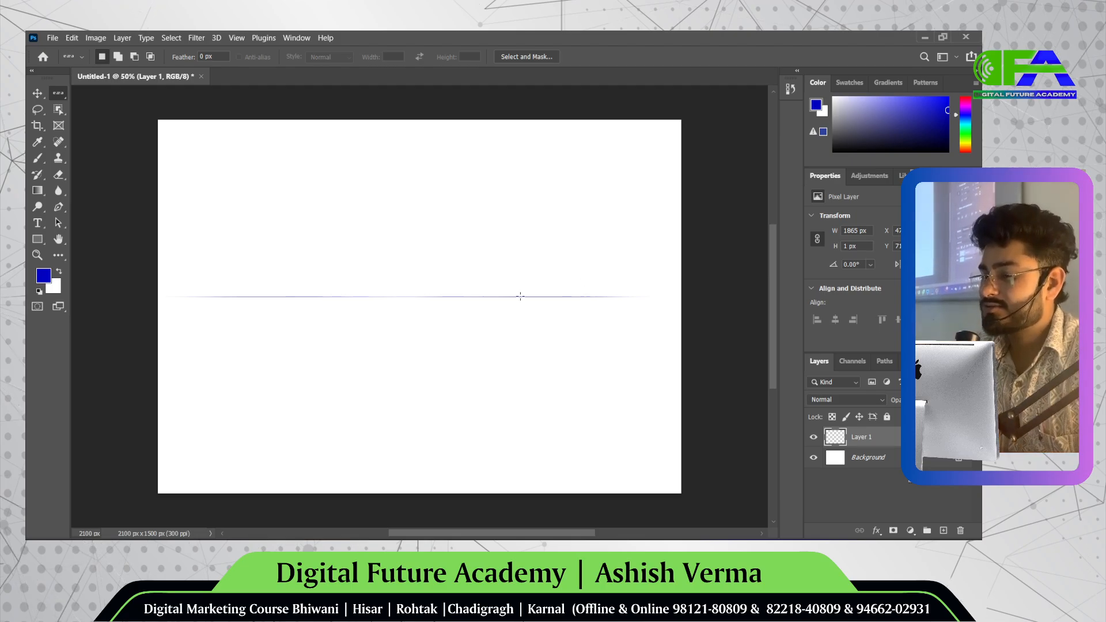
- Examine the thickness of the thin blue line on Layer 1 at close-up and full-canvas magnification
scroll(587, 296, "left", 2)
scroll(520, 300, "up", 5)
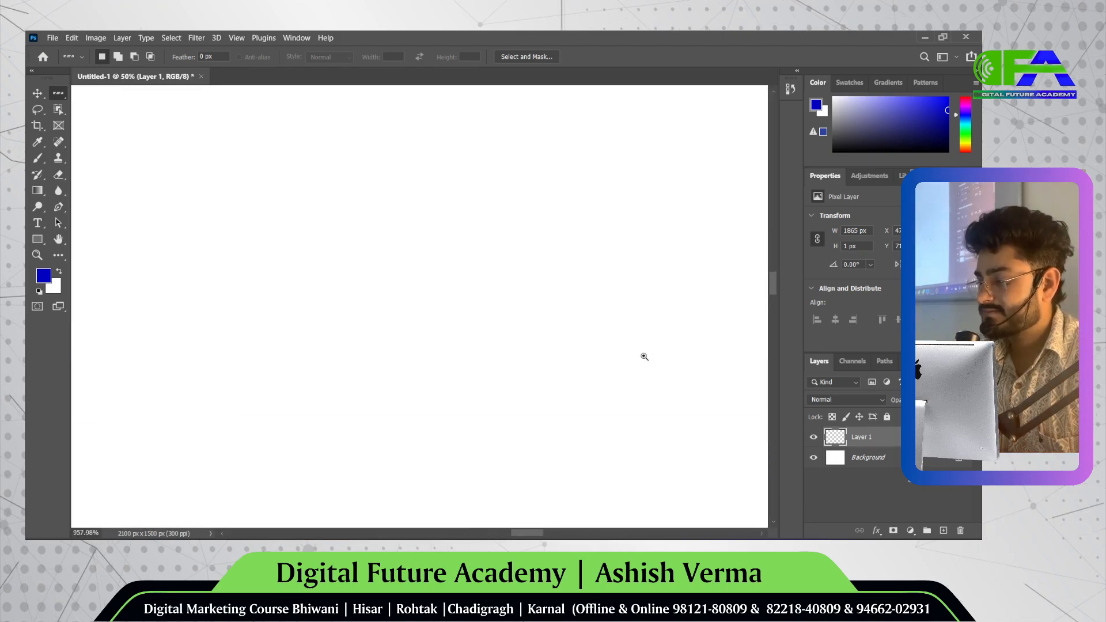
scroll(626, 349, "down", 8)
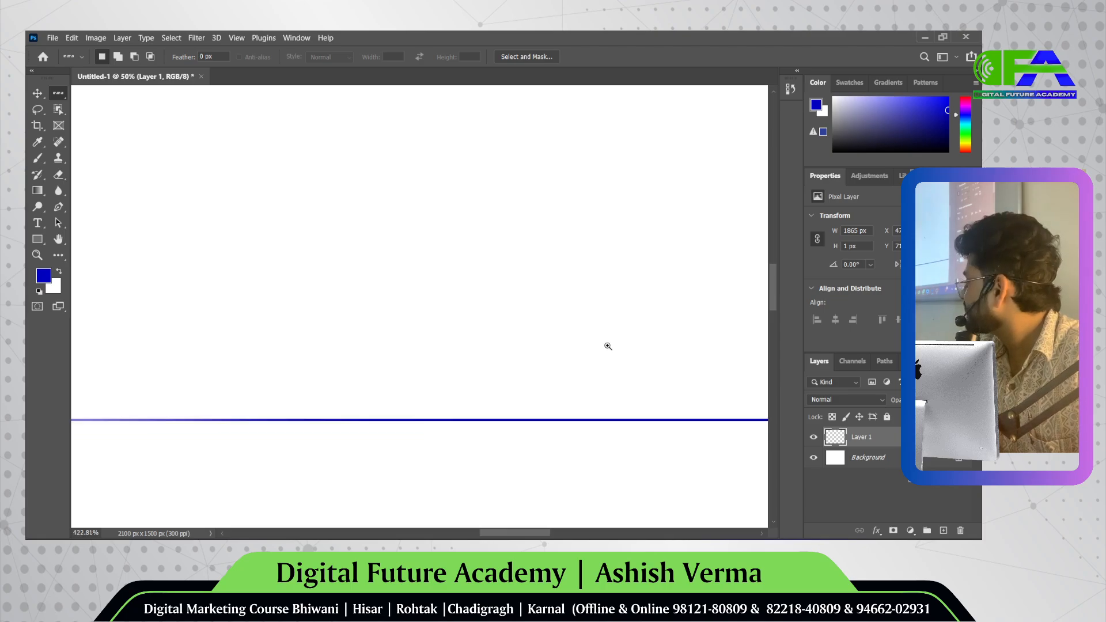
scroll(558, 340, "up", 3)
scroll(558, 340, "up", 2)
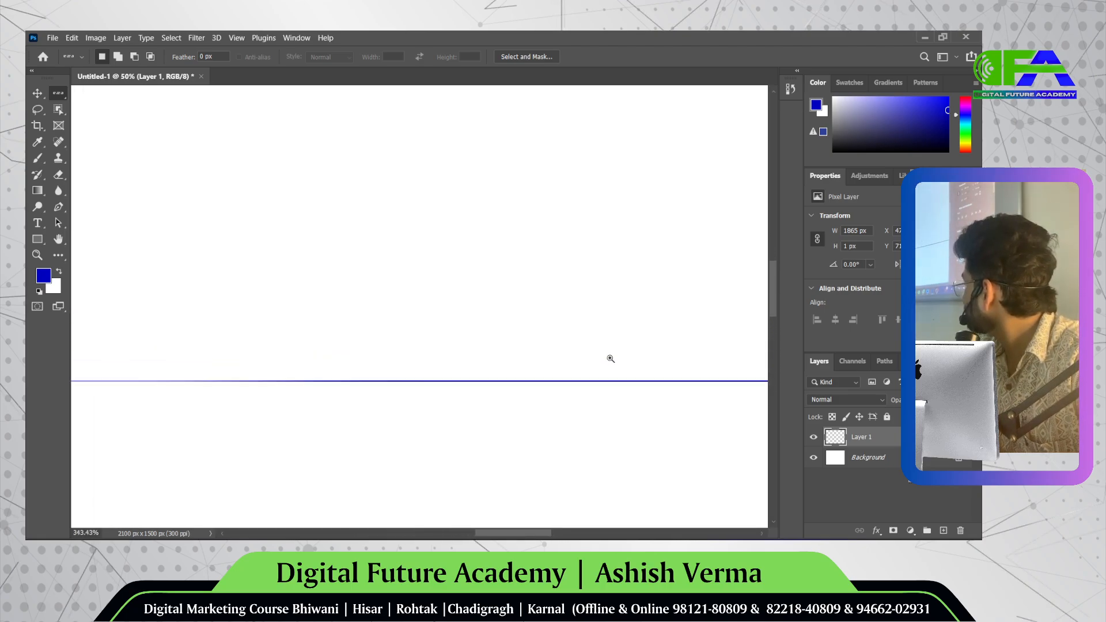
scroll(561, 352, "down", 5)
scroll(501, 346, "up", 4)
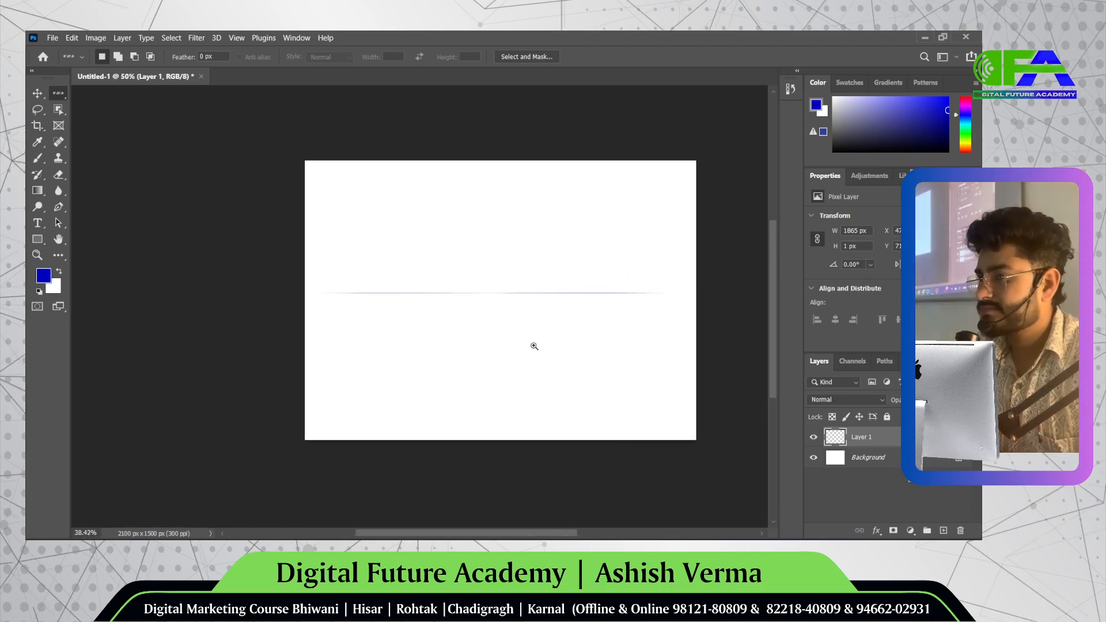
scroll(544, 346, "down", 3)
scroll(537, 343, "up", 2)
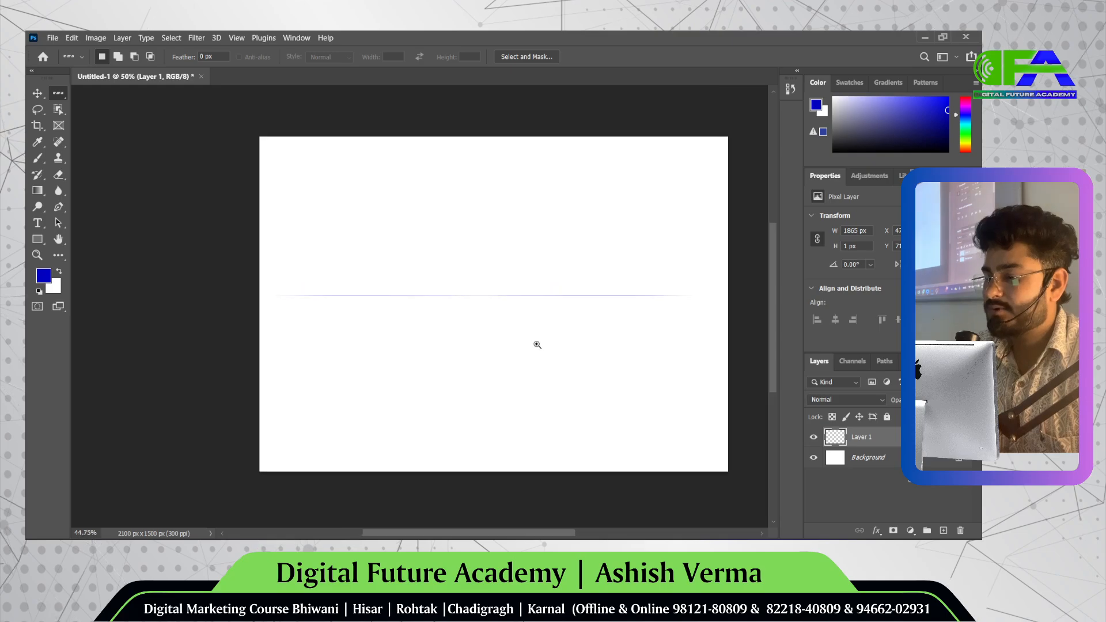
- Reselect the single pixel row to compare it with the painted line on Layer 1, and deselect it
key("ctrl+shift+d")
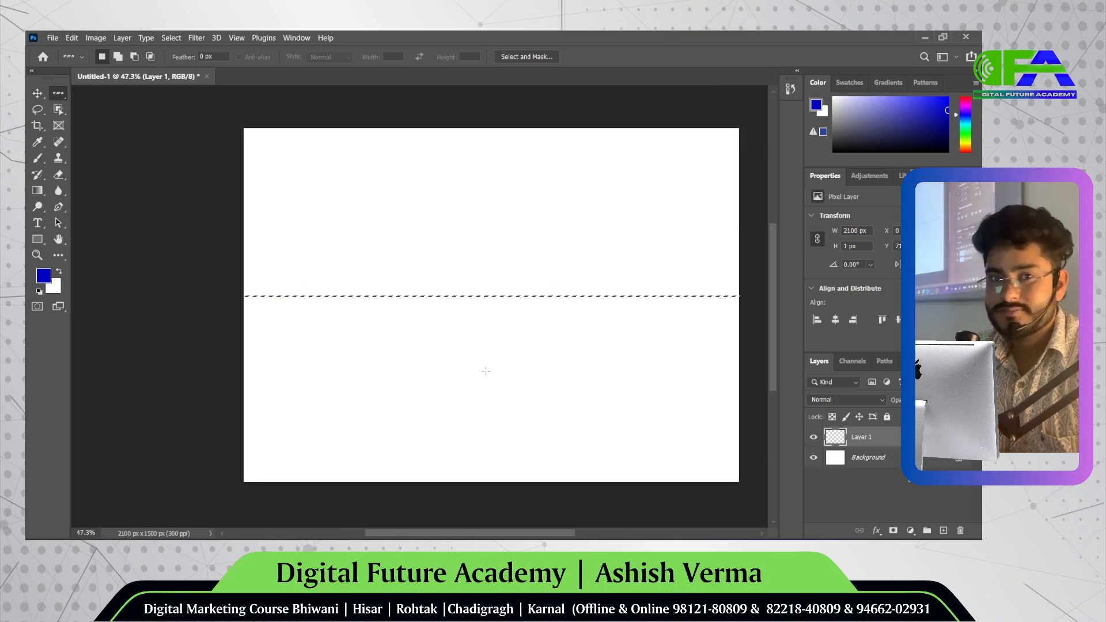
scroll(485, 373, "right", 1)
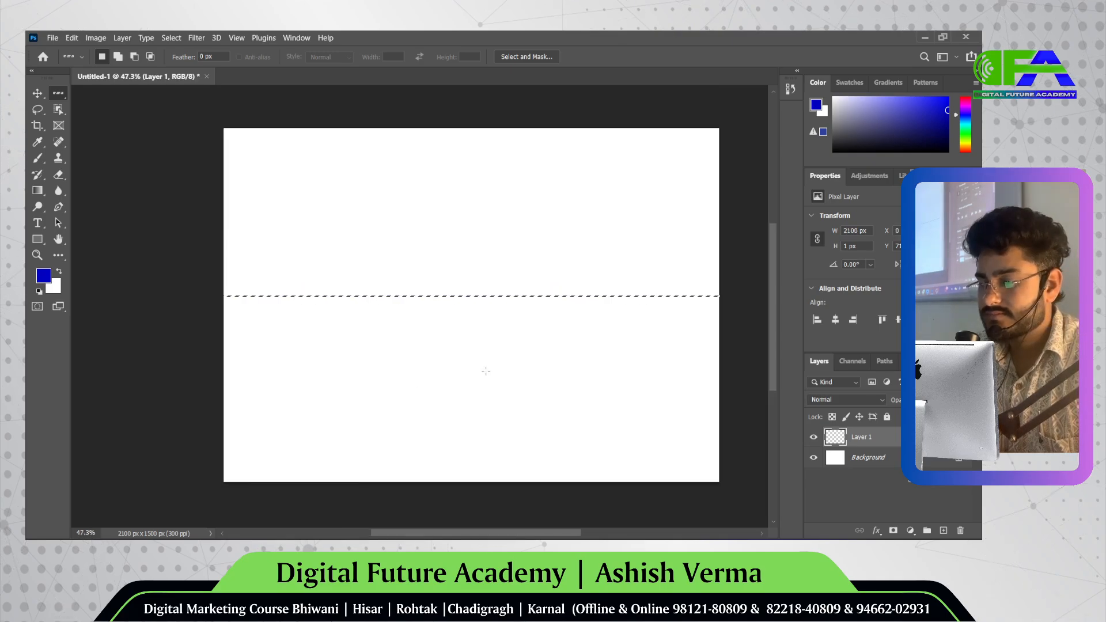
key("ctrl+d")
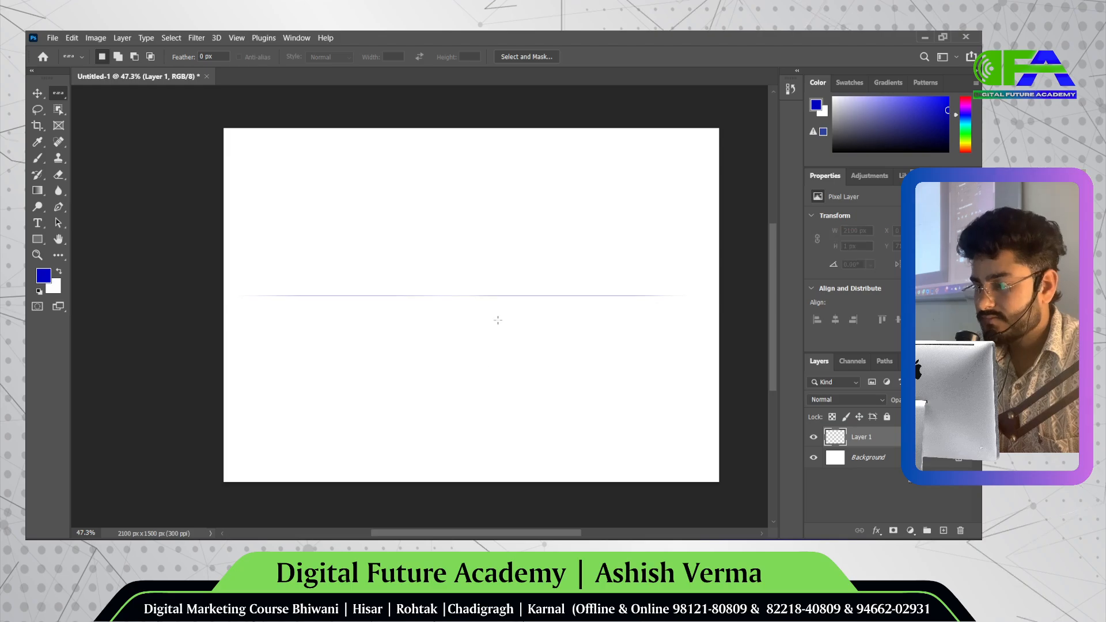
scroll(496, 321, "right", 1)
- Delete the Background layer, and fill Layer 1 with the white background colour
left_click(890, 458)
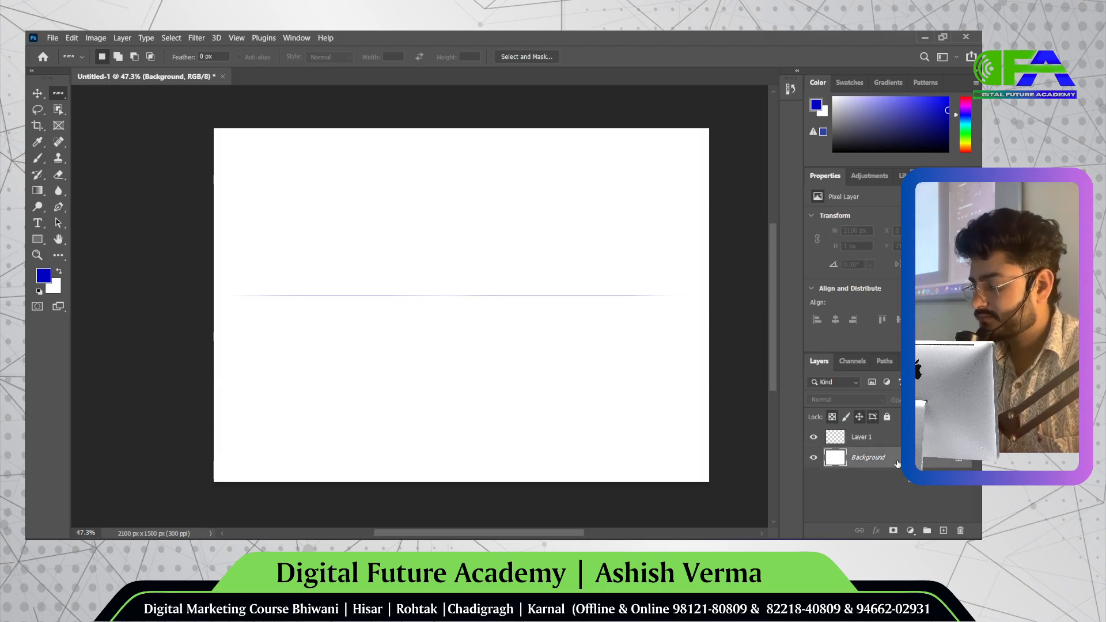
key("Delete")
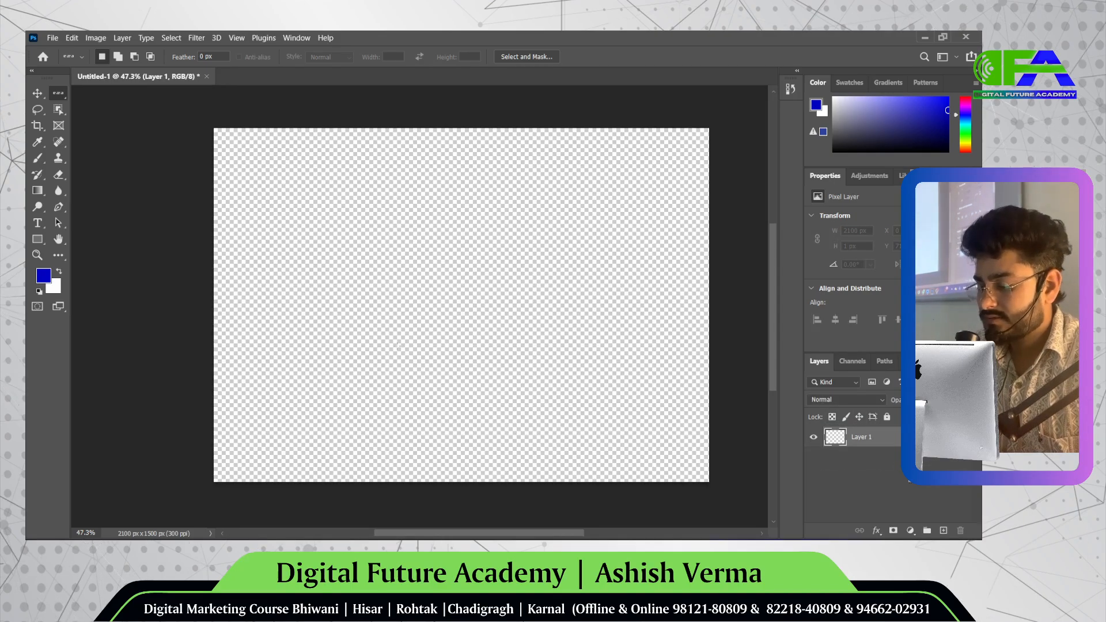
key("ctrl+BackSpace")
scroll(280, 338, "right", 2)
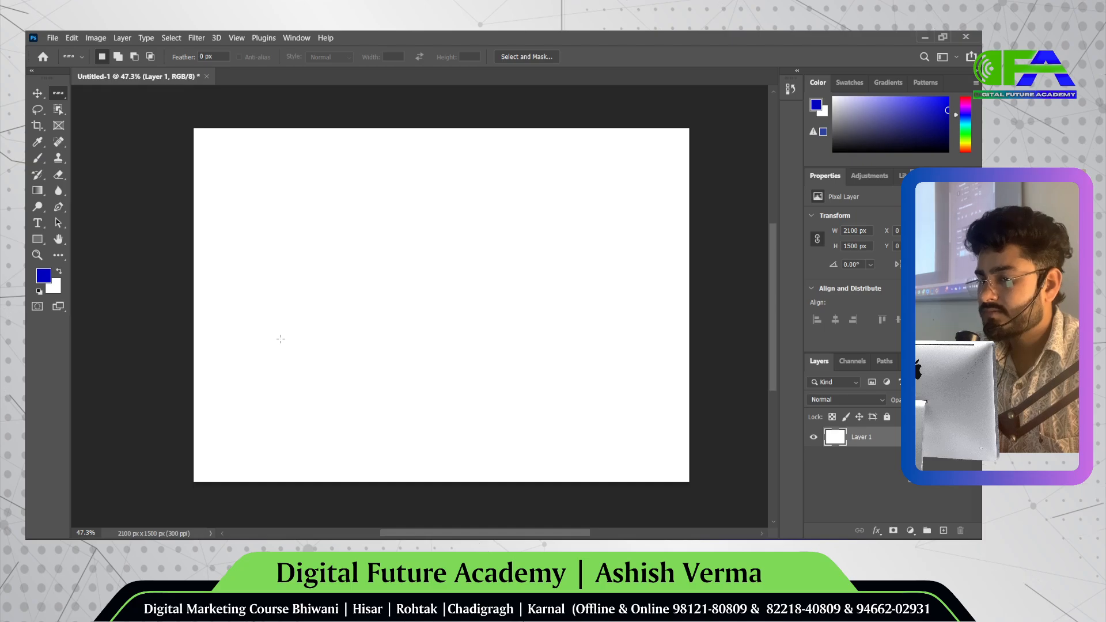
- Replace the Single Row Marquee Tool with the Rectangular Marquee Tool as the active tool
right_click(56, 99)
left_click(92, 96)
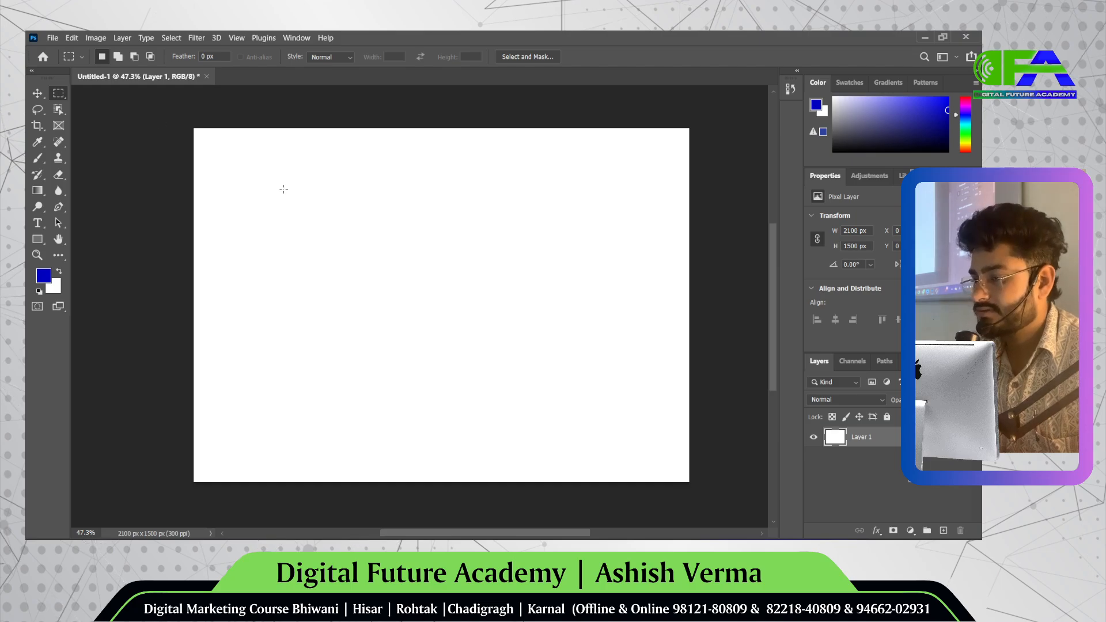
left_click(37, 92)
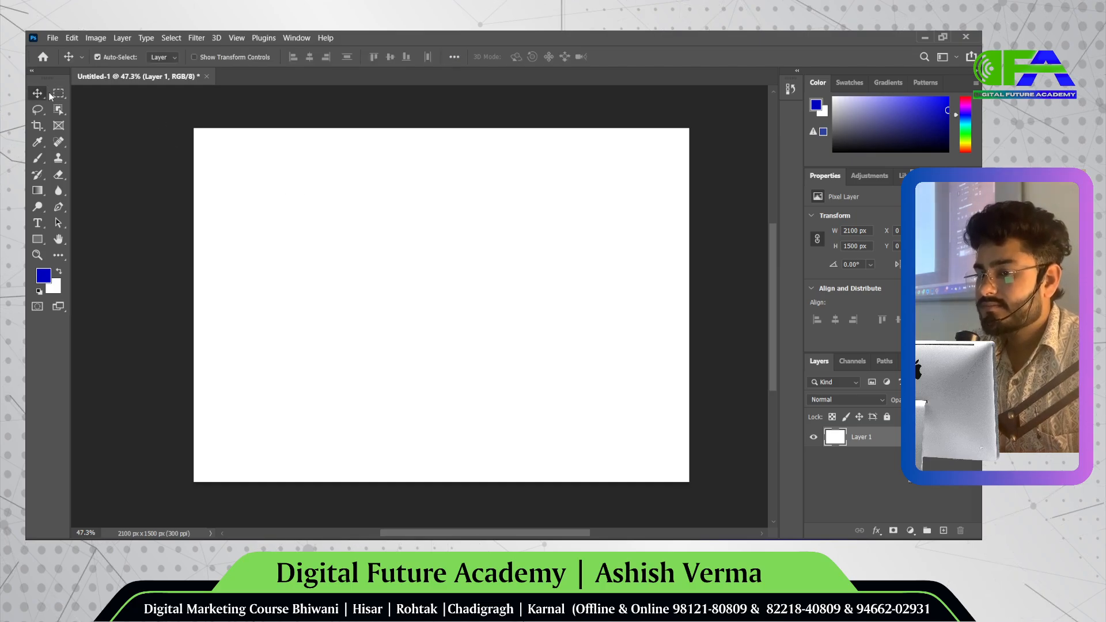
left_click(51, 93)
left_click(115, 93)
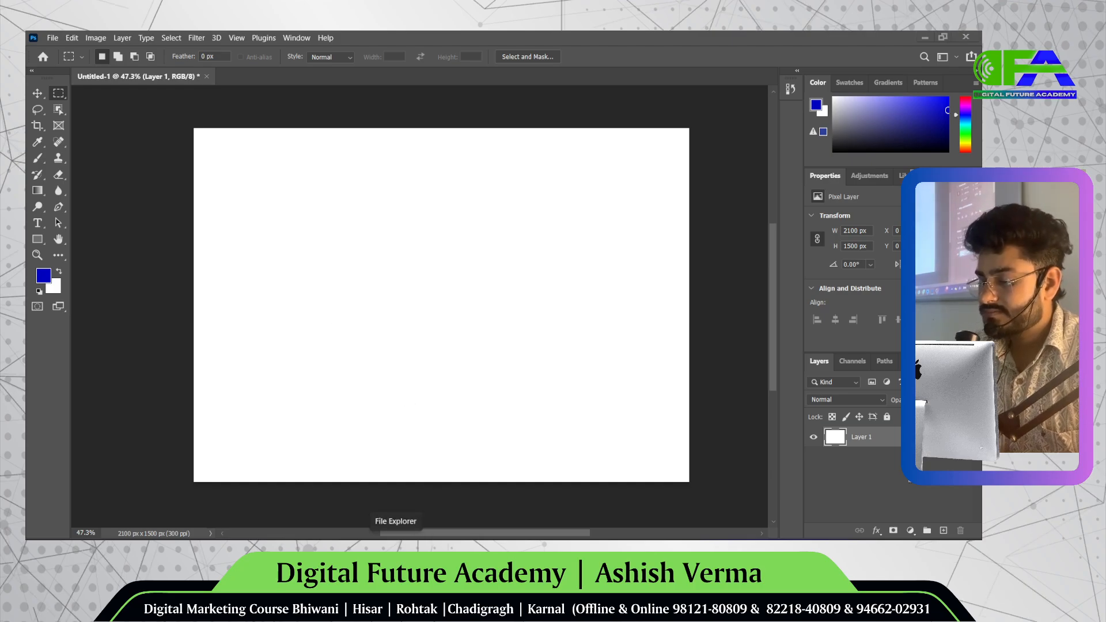
- Switch to File Explorer, place "WhatsApp Image 2025-03-22 at 10.16.05 AM.jpeg" from Downloads on the Photoshop canvas, and commit the placement
left_click(389, 526)
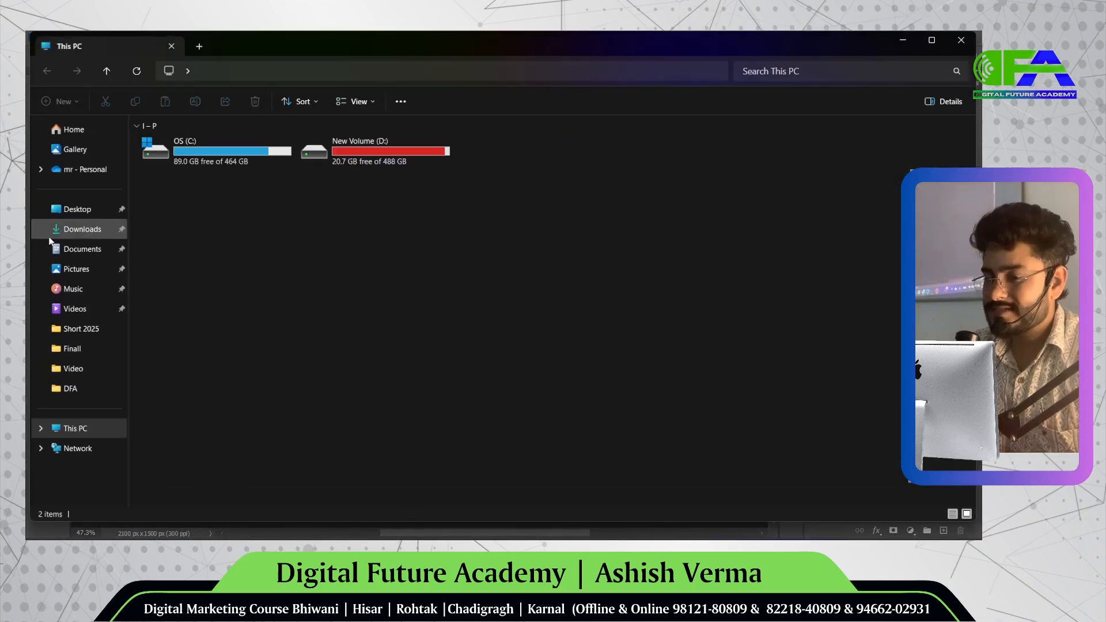
left_click(92, 231)
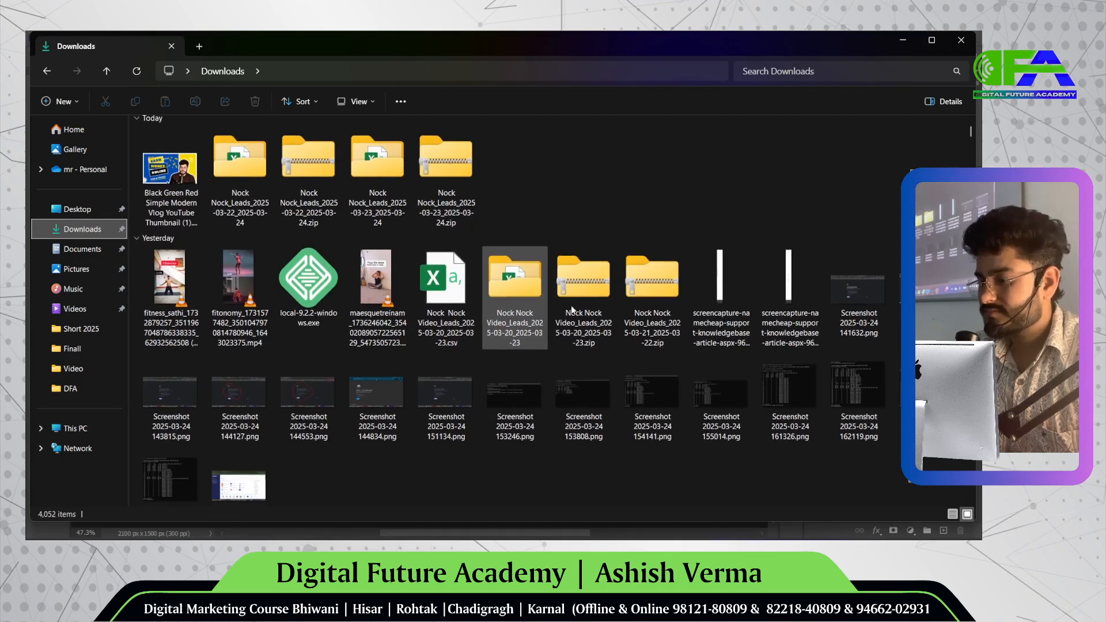
scroll(572, 305, "down", 3)
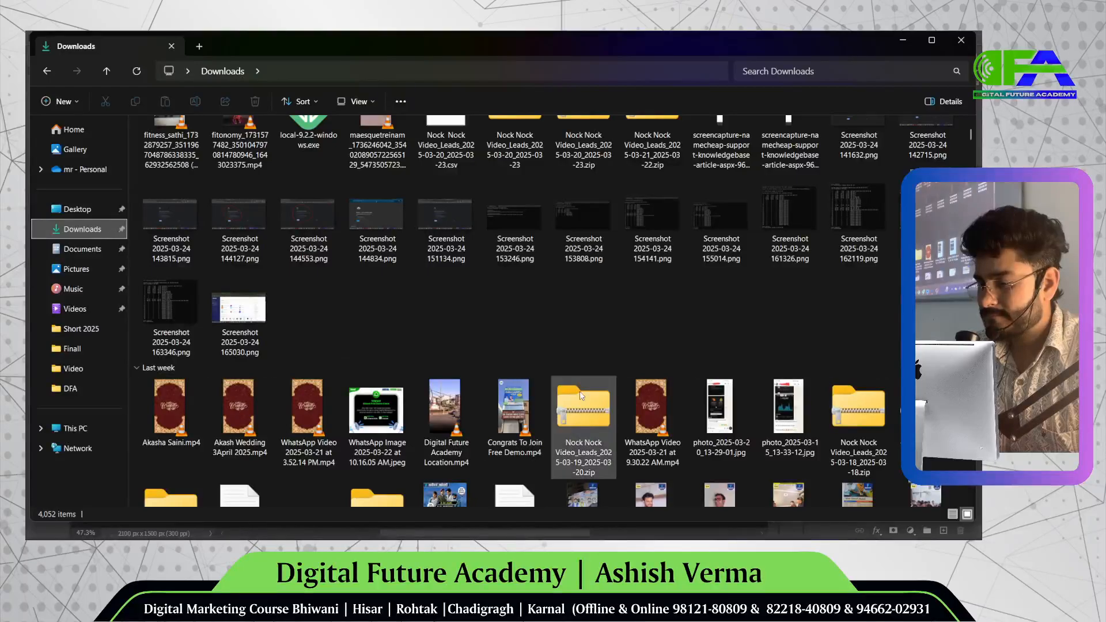
scroll(490, 415, "down", 1)
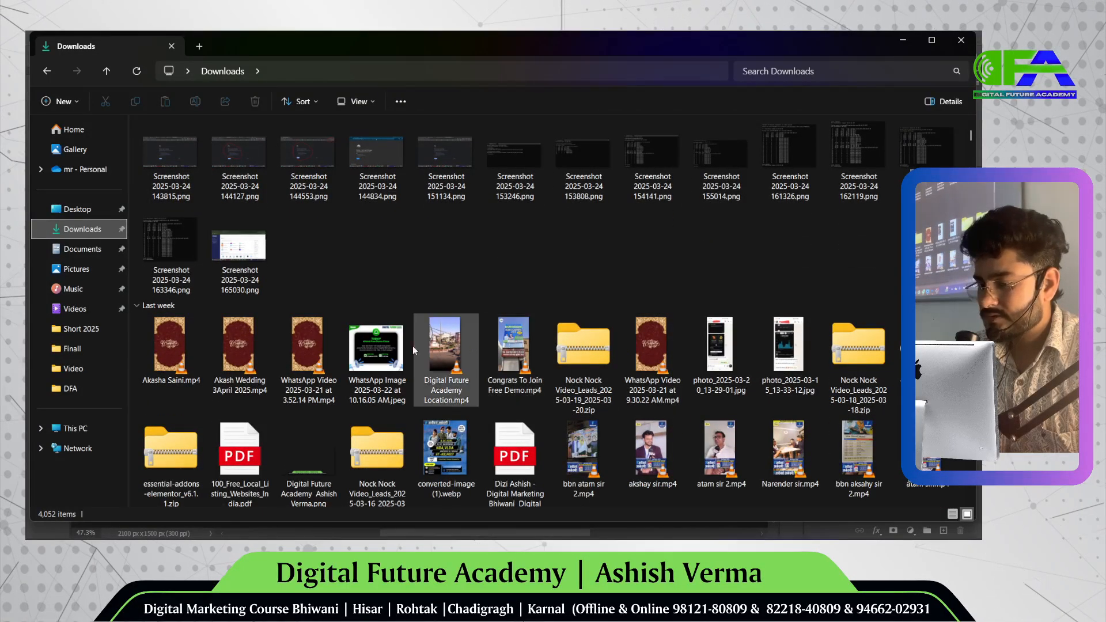
left_click_drag(360, 346, 473, 326)
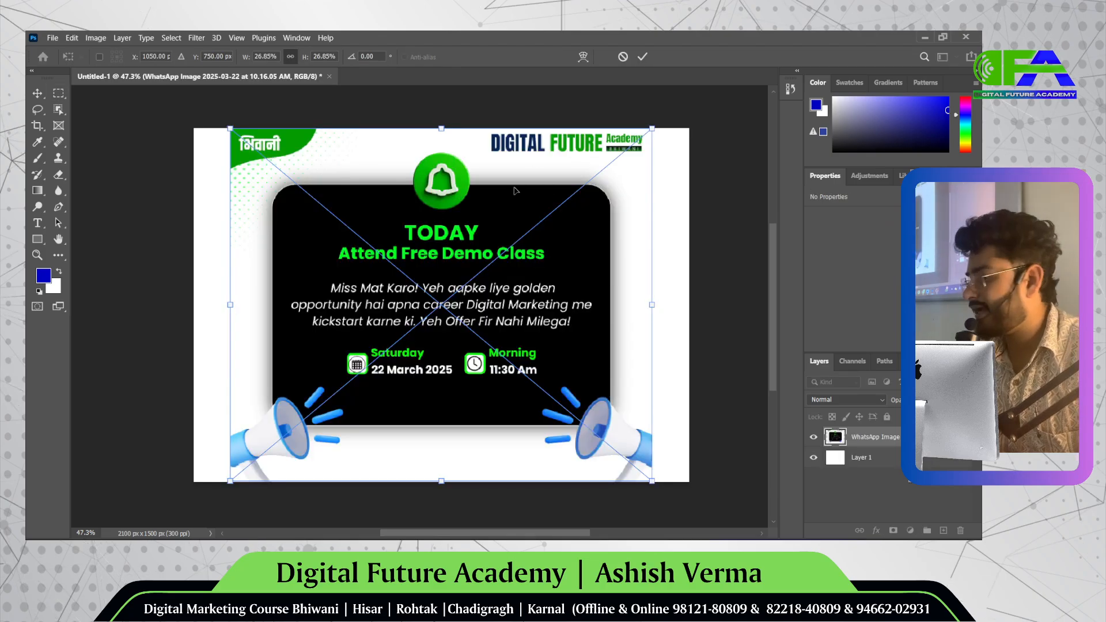
left_click(648, 55)
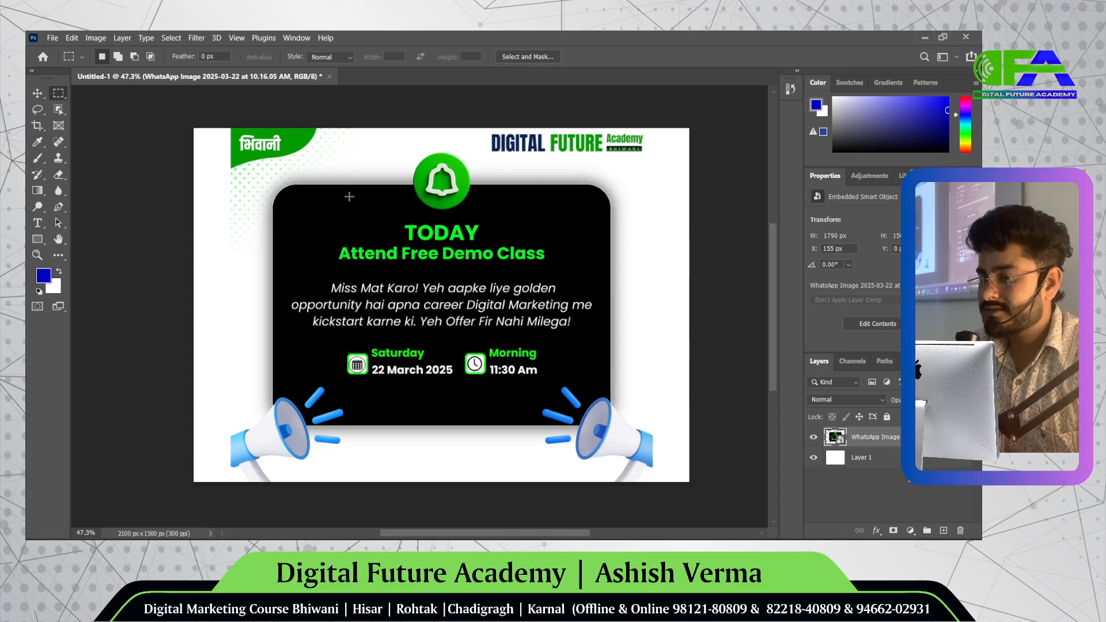
- Draw a rectangular selection around the poster's black panel, and examine close up how it follows the panel's edges and rounded corner
left_click_drag(271, 177, 607, 427)
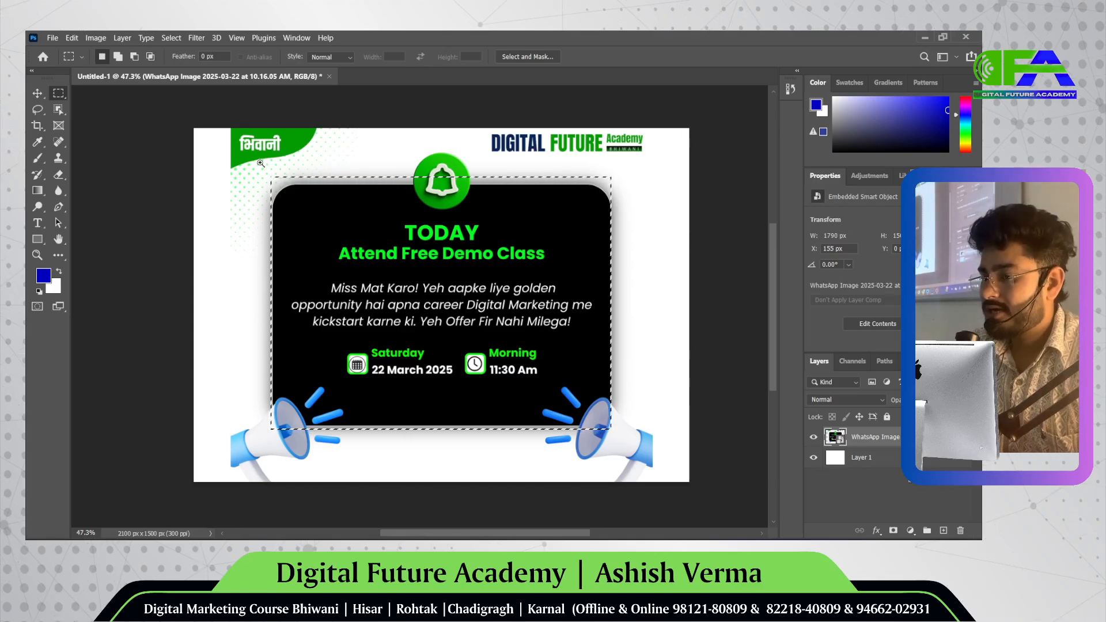
scroll(260, 163, "up", 5)
scroll(261, 163, "down", 3)
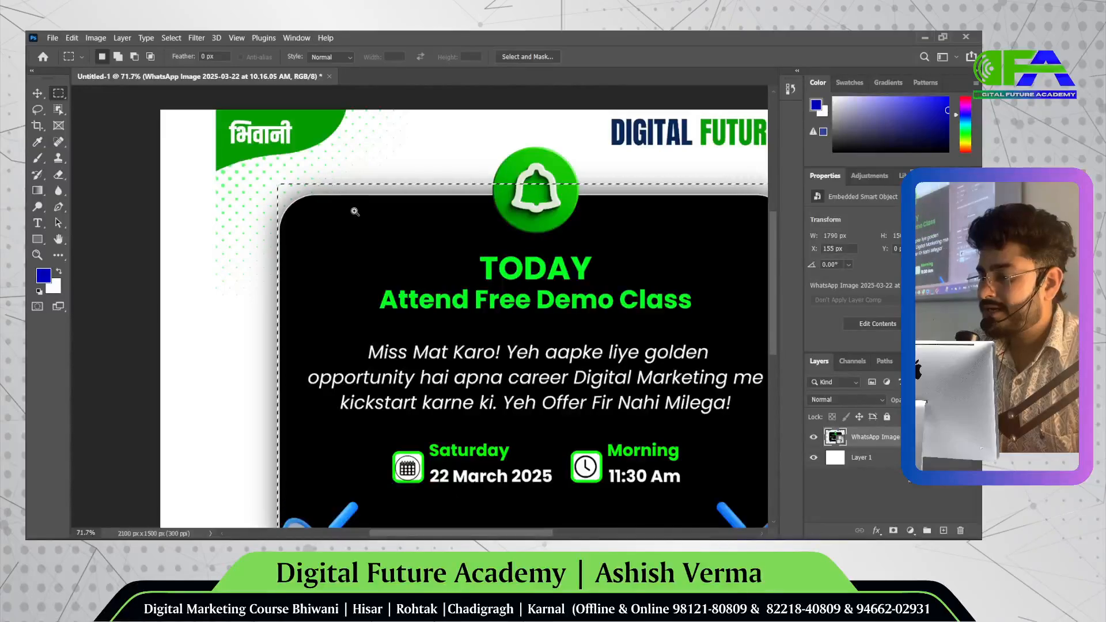
scroll(355, 212, "up", 5)
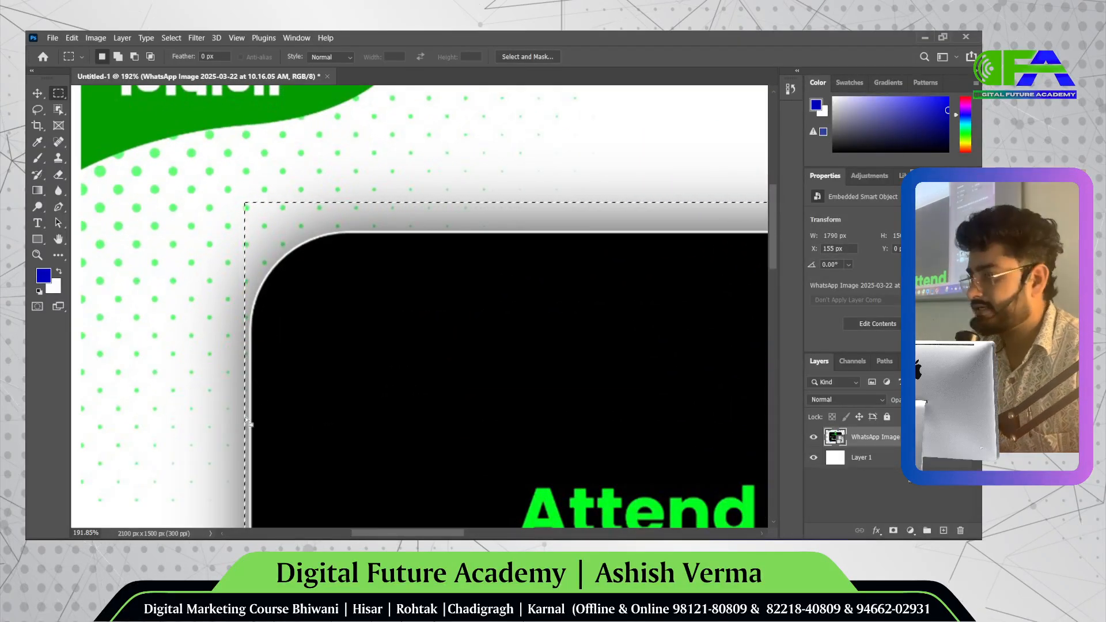
scroll(320, 353, "left", 3)
scroll(398, 319, "right", 5)
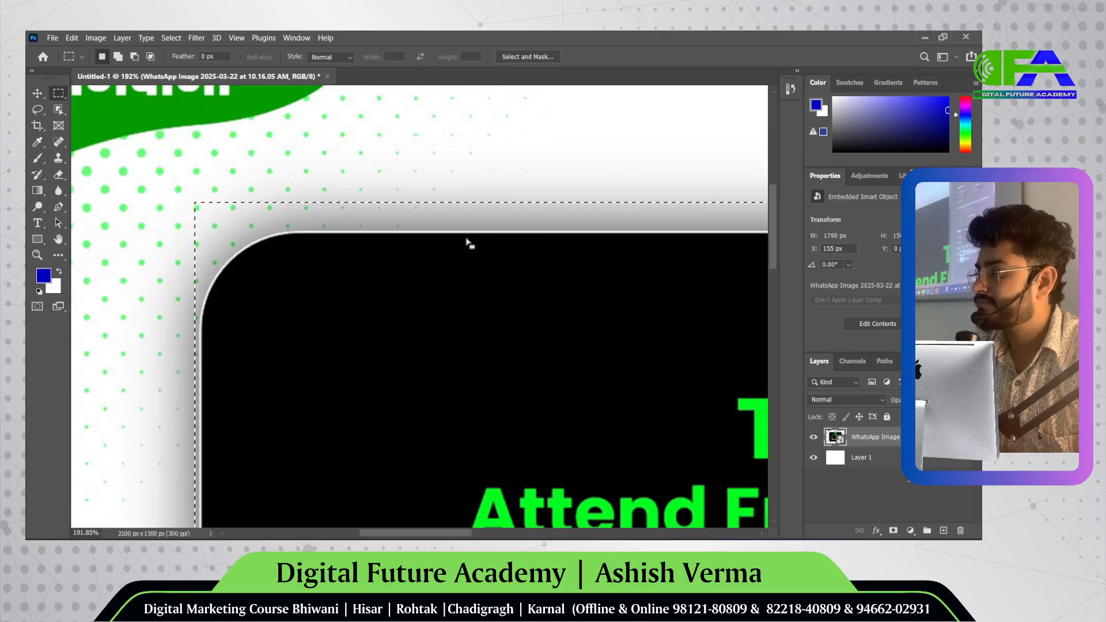
scroll(468, 243, "right", 5)
scroll(467, 244, "right", 15)
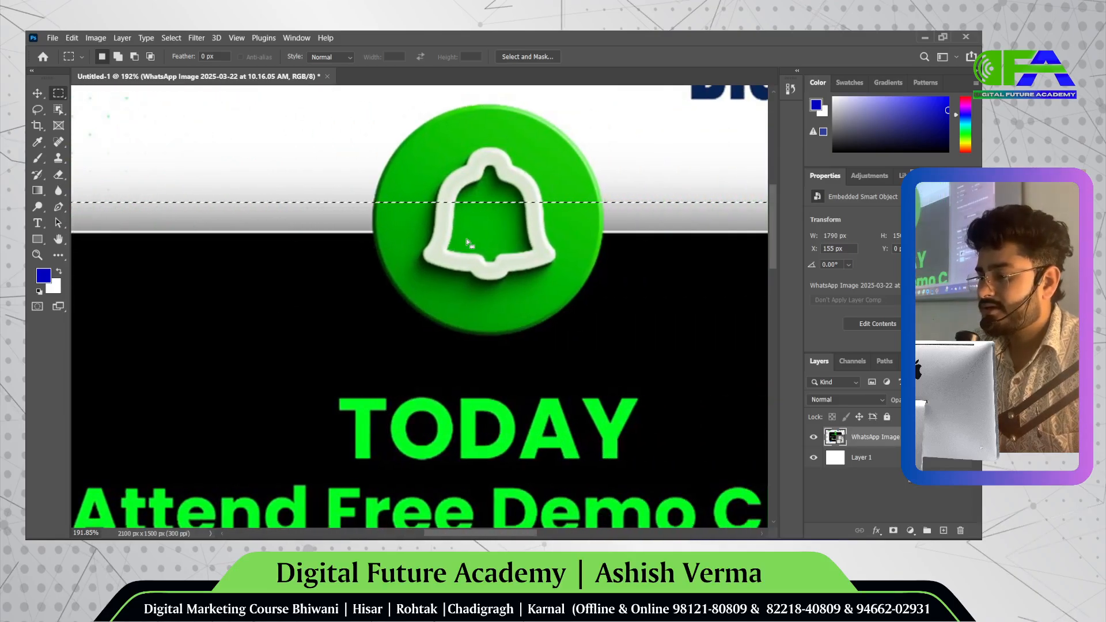
scroll(400, 238, "down", 5)
scroll(399, 238, "down", 3)
scroll(400, 237, "up", 2)
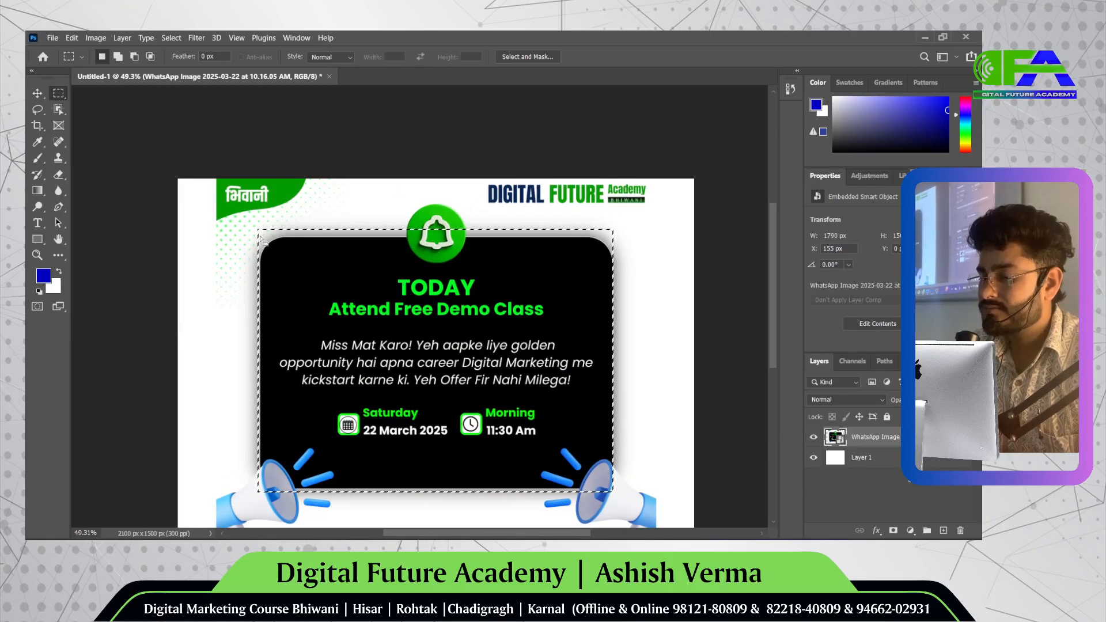
- Redraw the rectangular selection around the black panel, letting it extend slightly past the panel's right edge
left_click(258, 237)
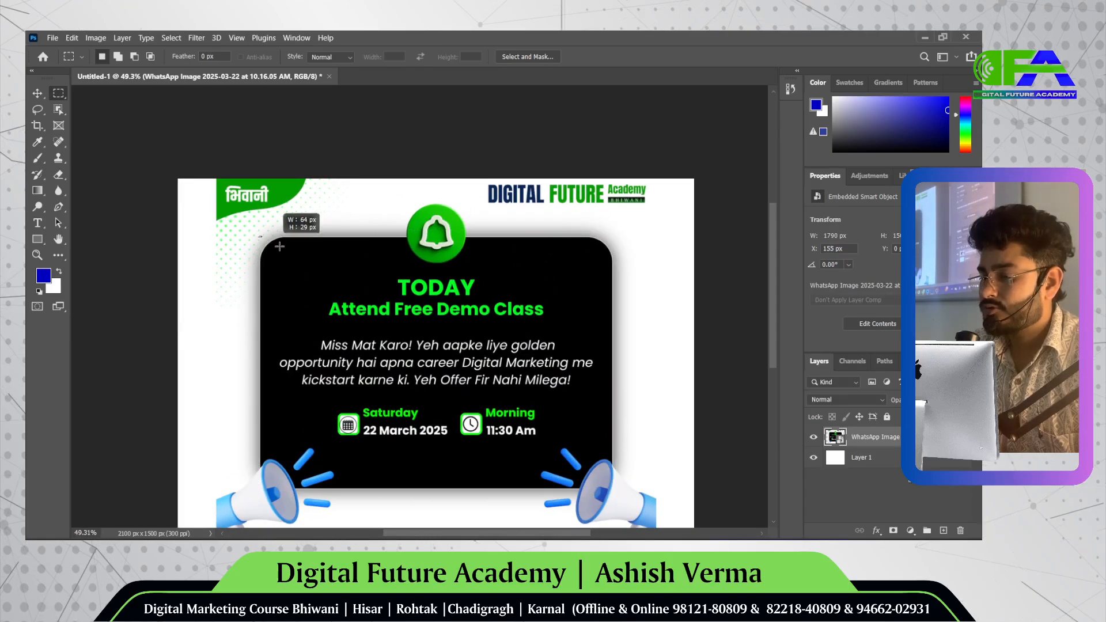
left_click_drag(279, 247, 623, 494)
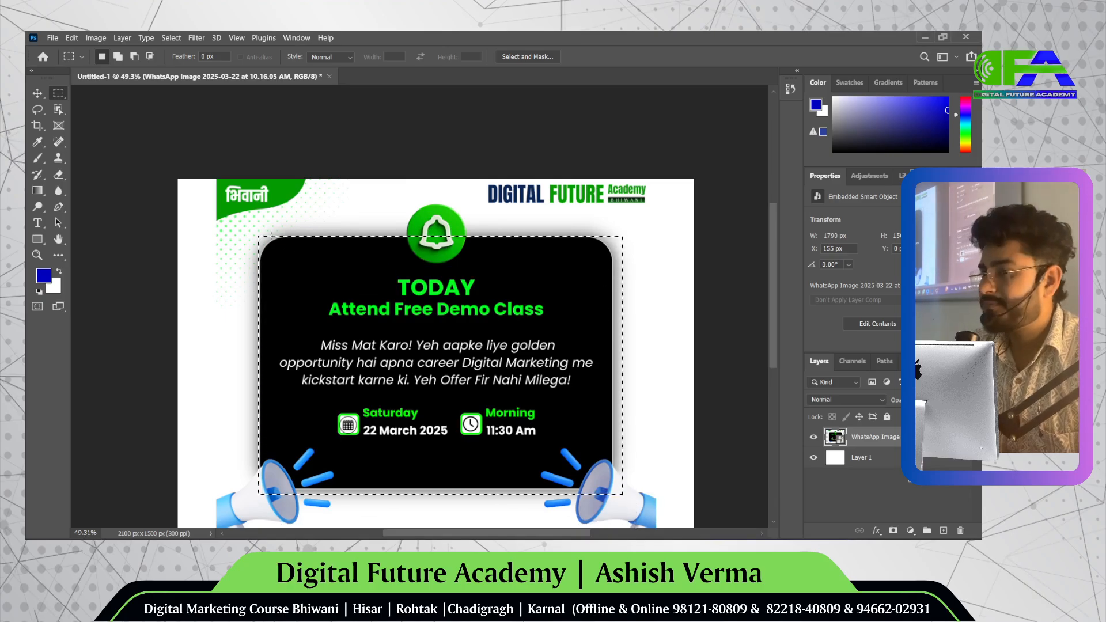
left_click_drag(263, 232, 540, 408)
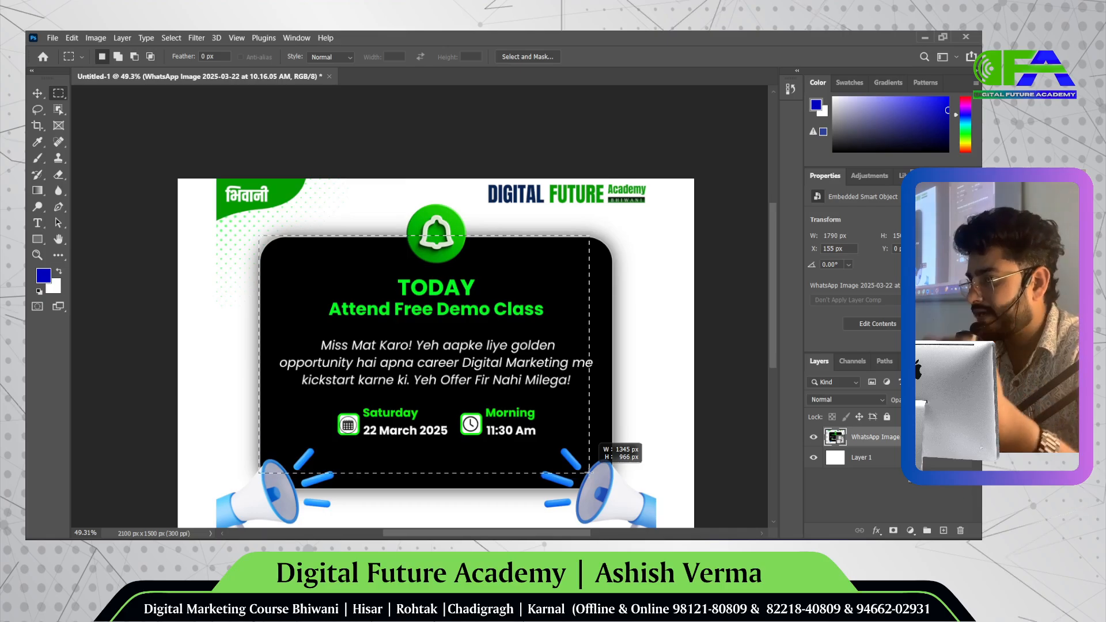
left_click_drag(589, 473, 632, 489)
left_click(632, 492)
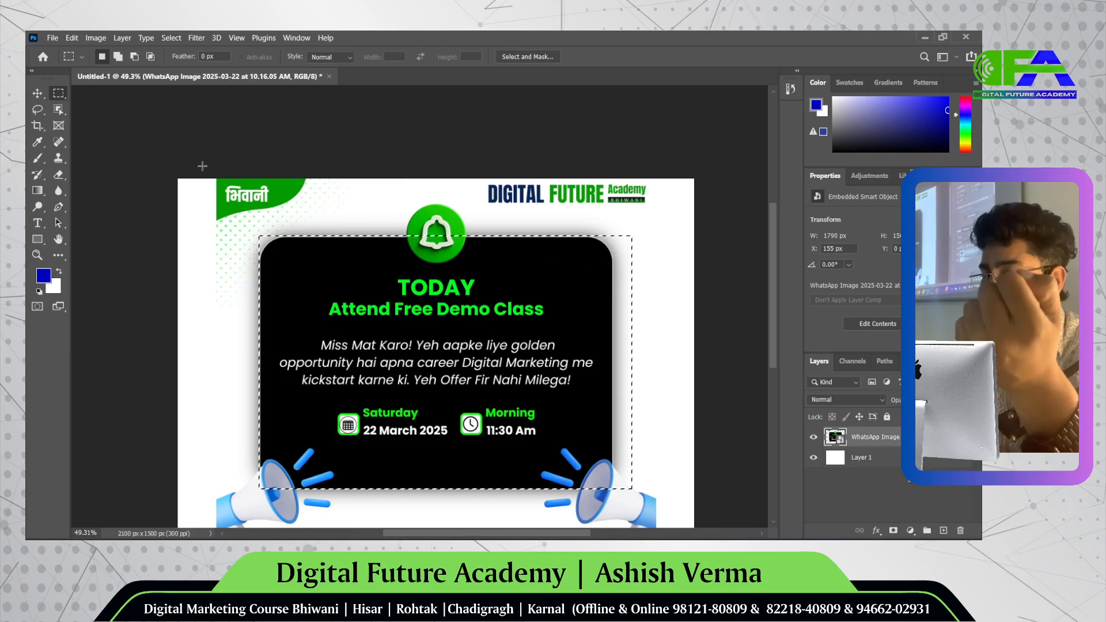
- Use Add to selection to extend the panel selection with rectangles at its upper-right corner and left edge
right_click(58, 97)
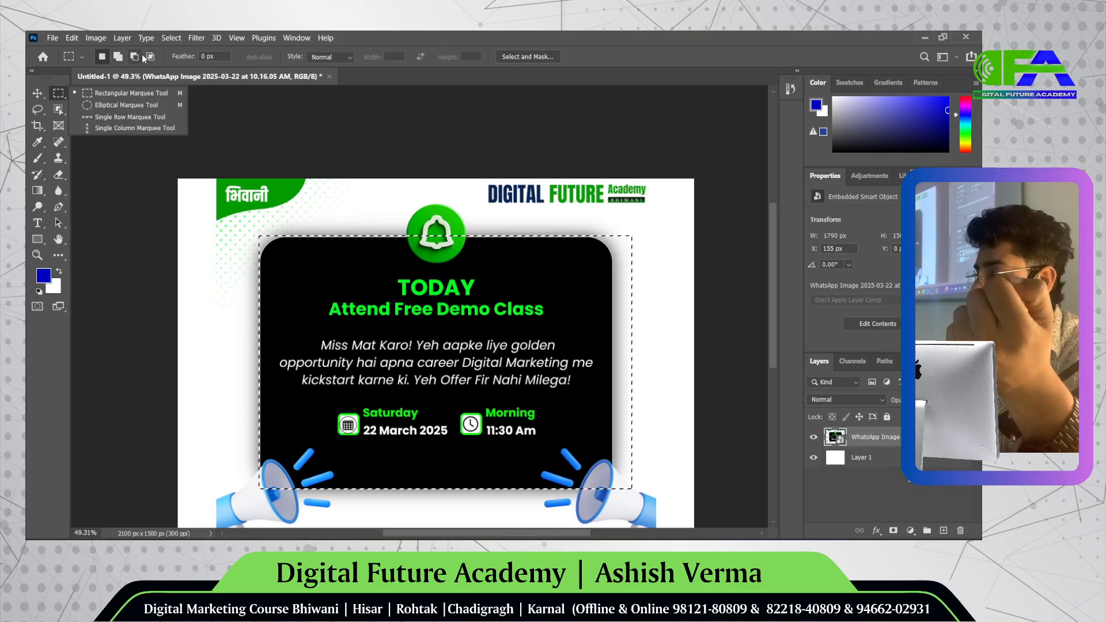
left_click(106, 59)
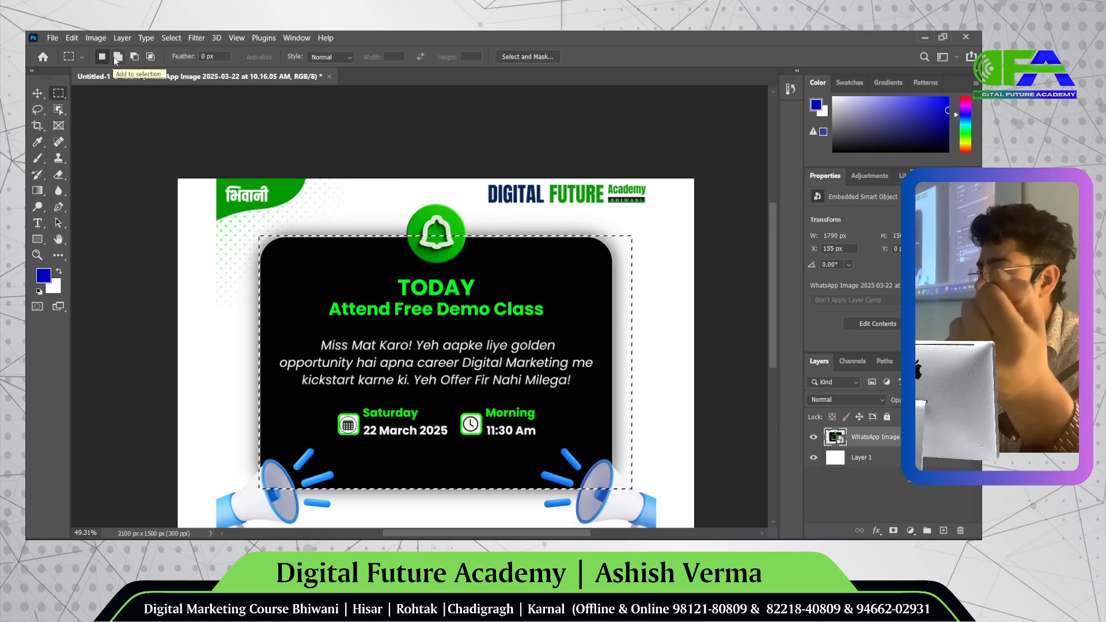
left_click(116, 58)
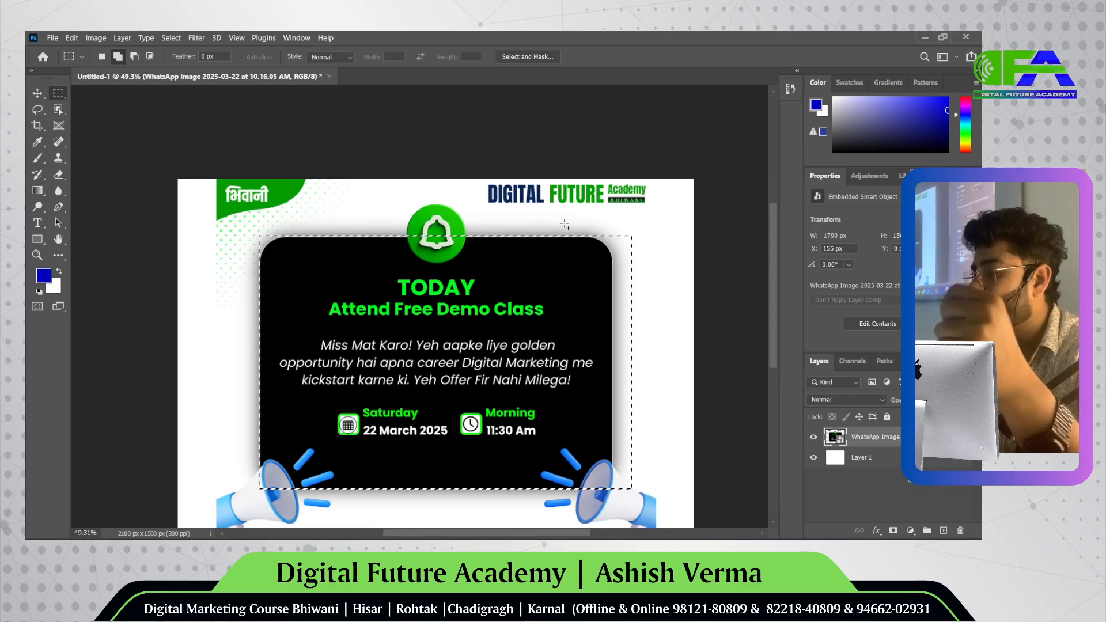
left_click_drag(588, 222, 666, 283)
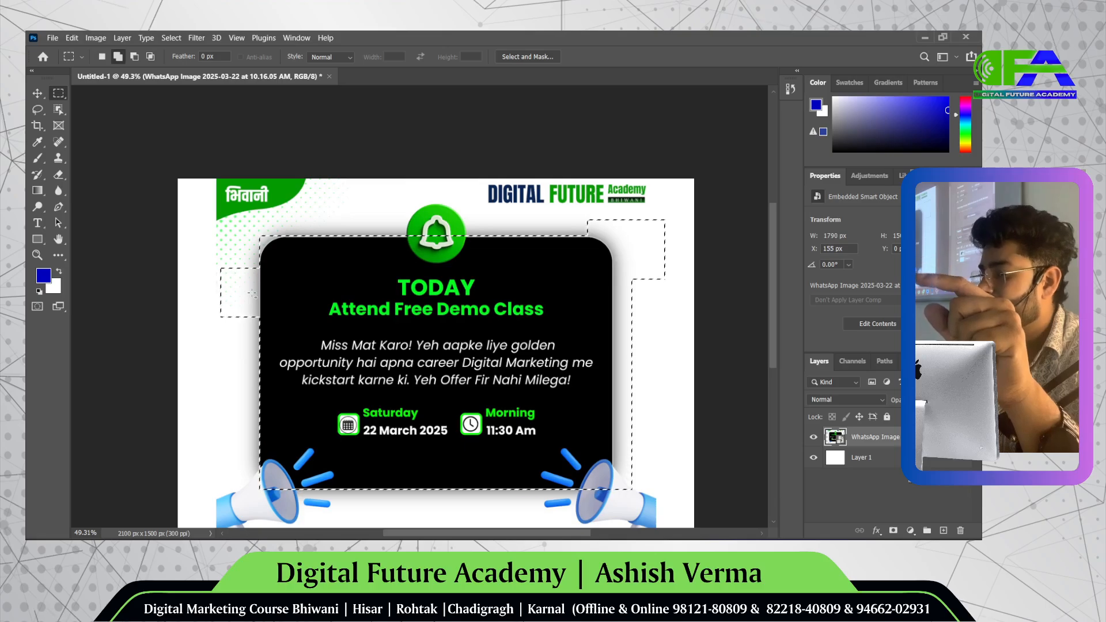
- Subtract the extra areas beyond the black panel's left edge and upper-right side from the selection
left_click(135, 58)
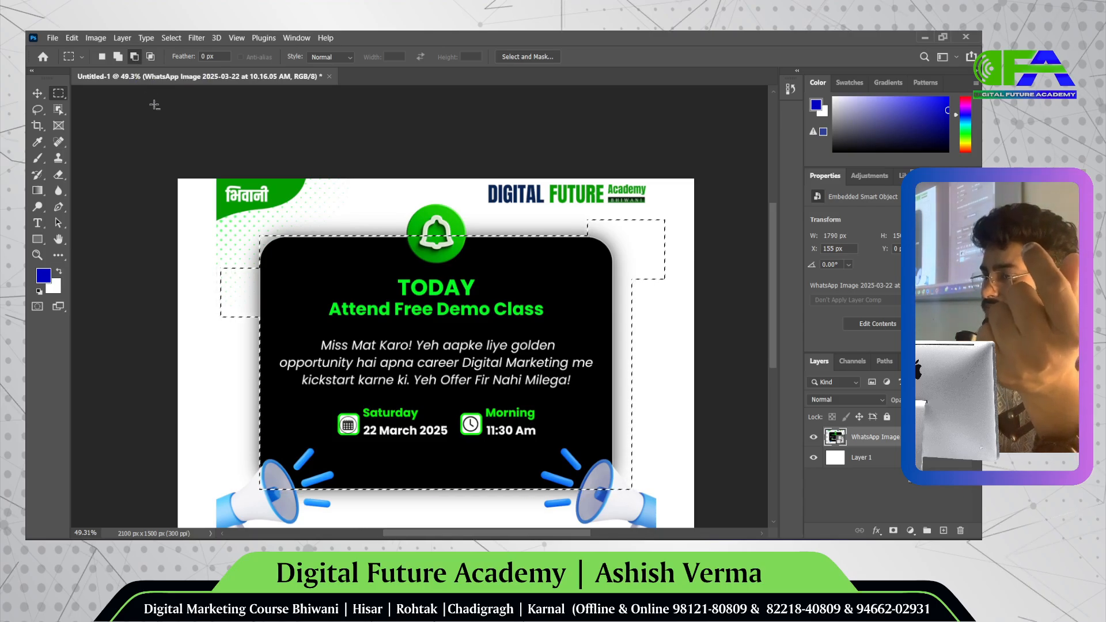
left_click_drag(187, 218, 261, 360)
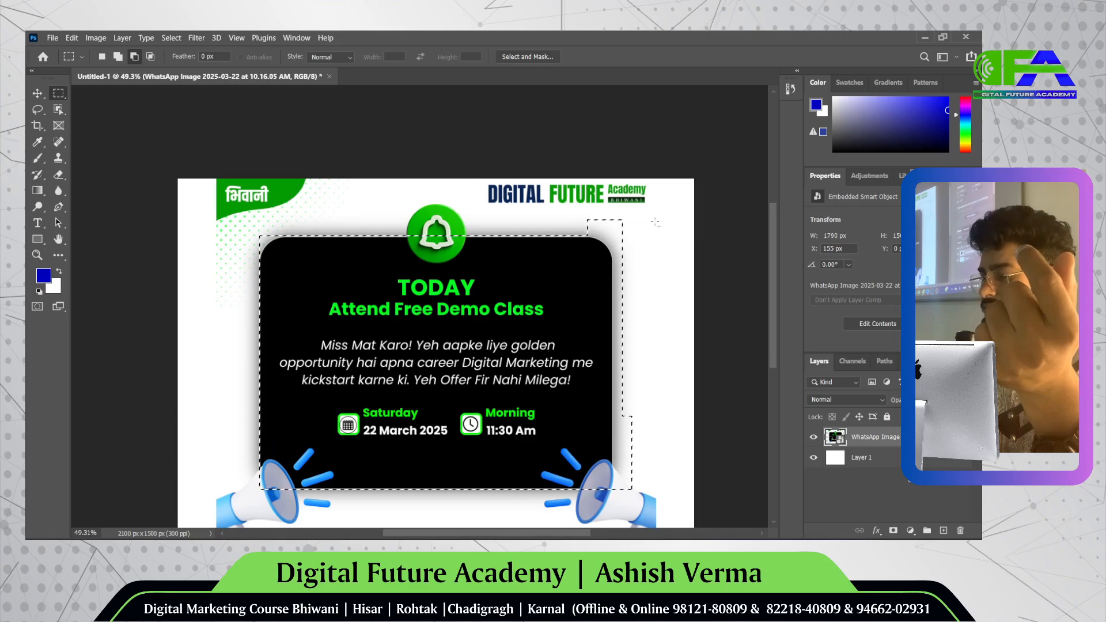
left_click_drag(570, 210, 646, 202)
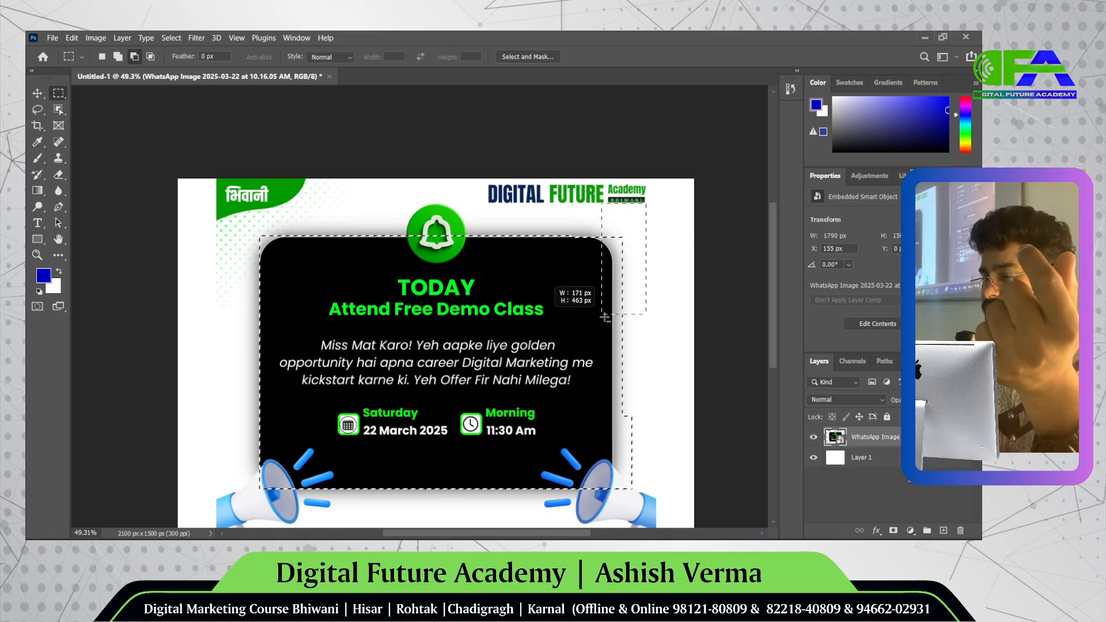
scroll(673, 346, "down", 2)
scroll(647, 277, "down", 1)
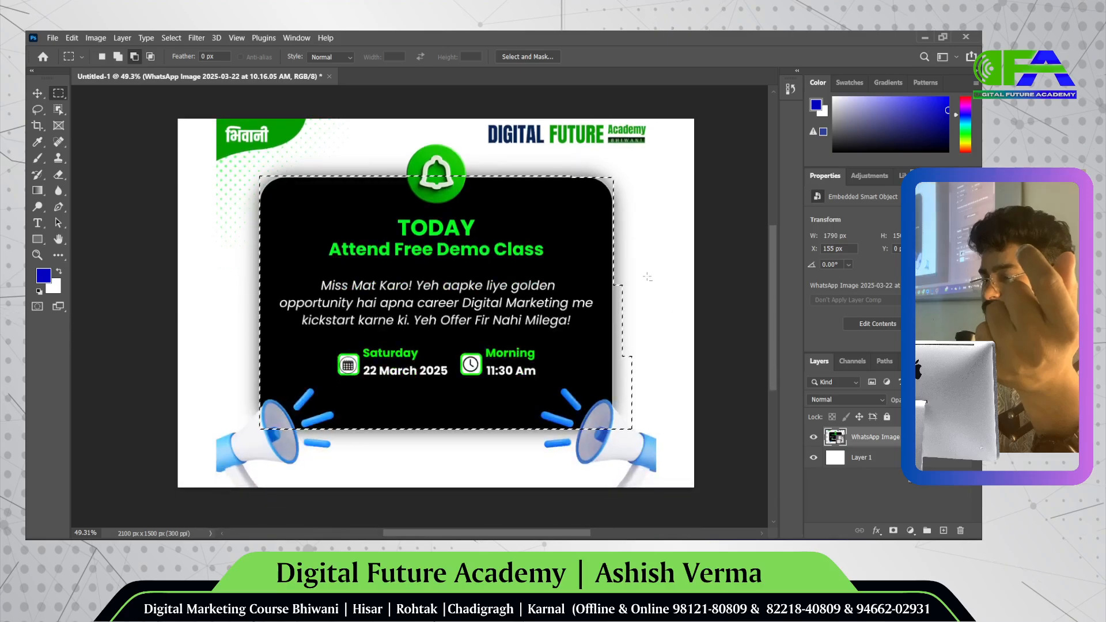
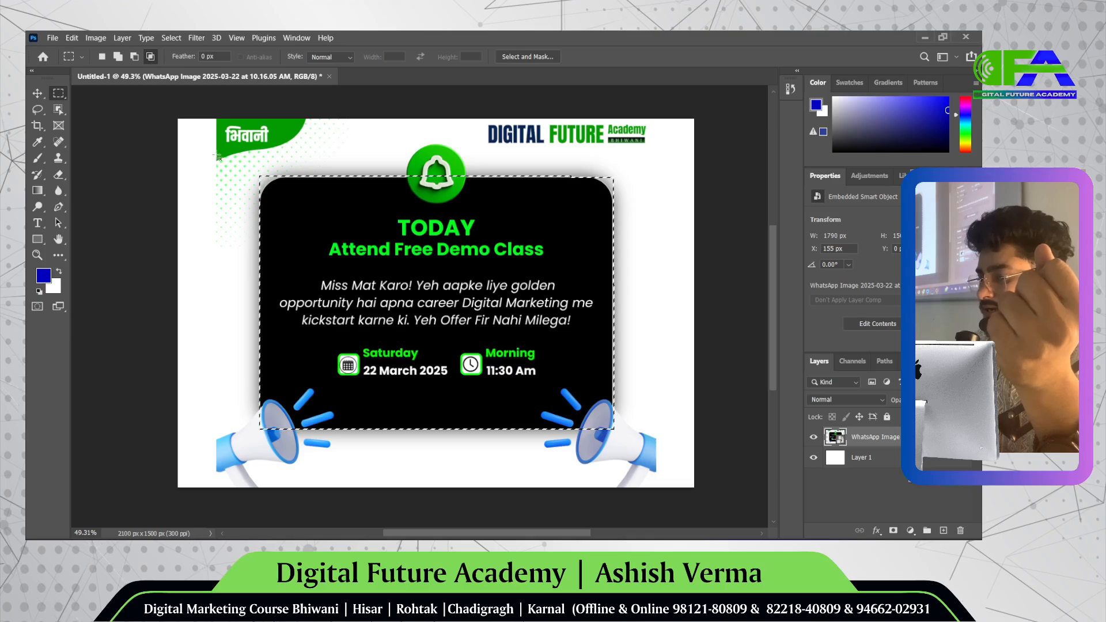
- Intersect the panel selection with a rectangle over the panel's upper-left corner, then return to New selection mode and deselect
left_click_drag(198, 151, 358, 258)
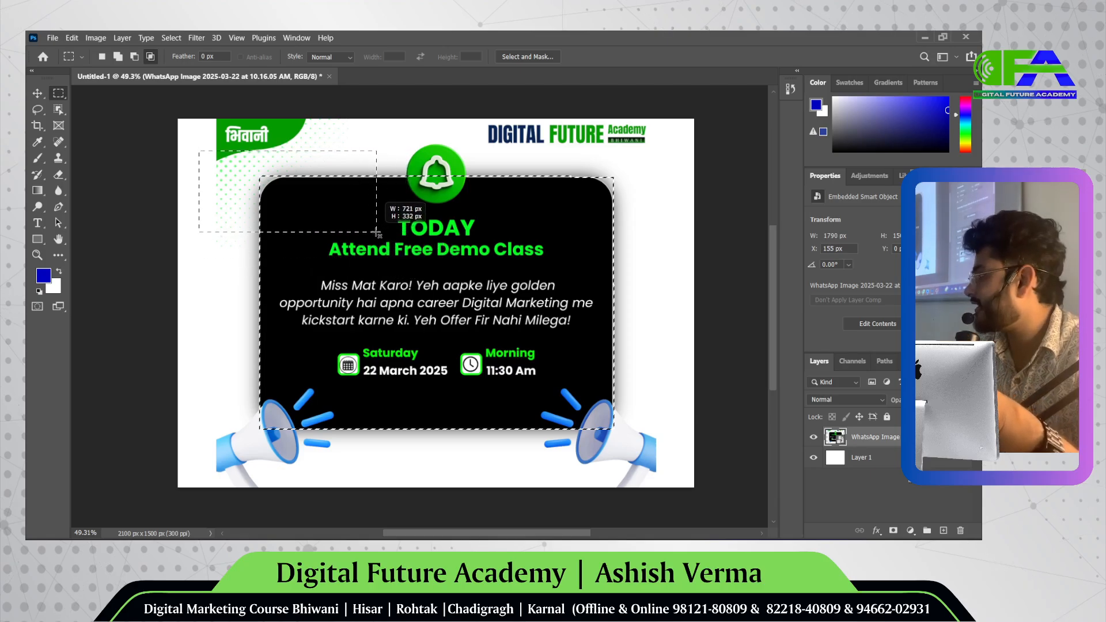
left_click_drag(376, 233, 371, 236)
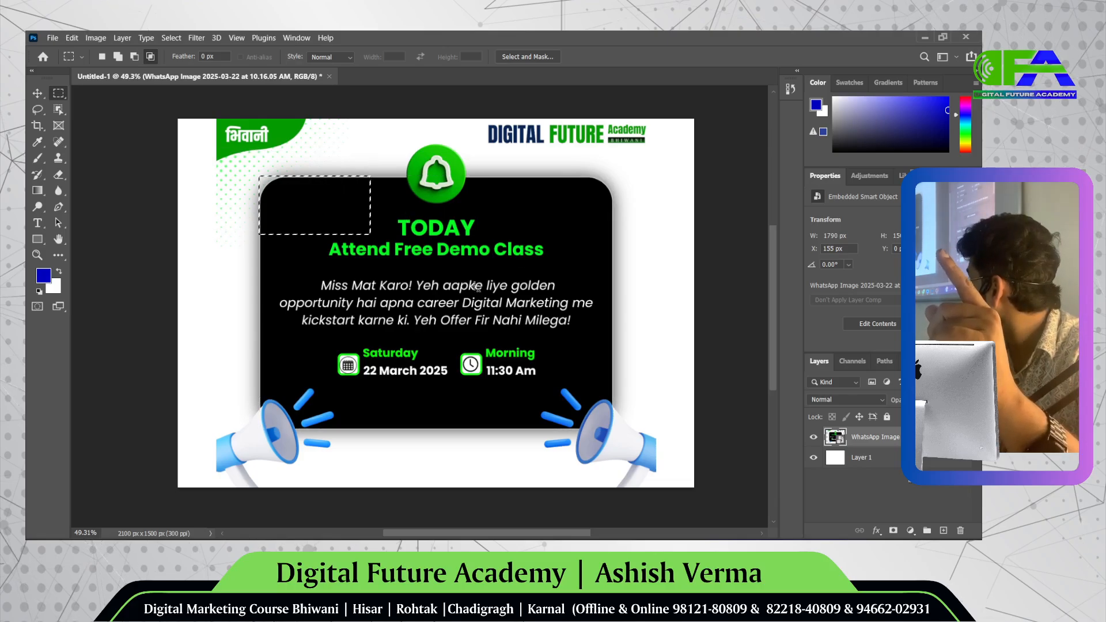
left_click(134, 57)
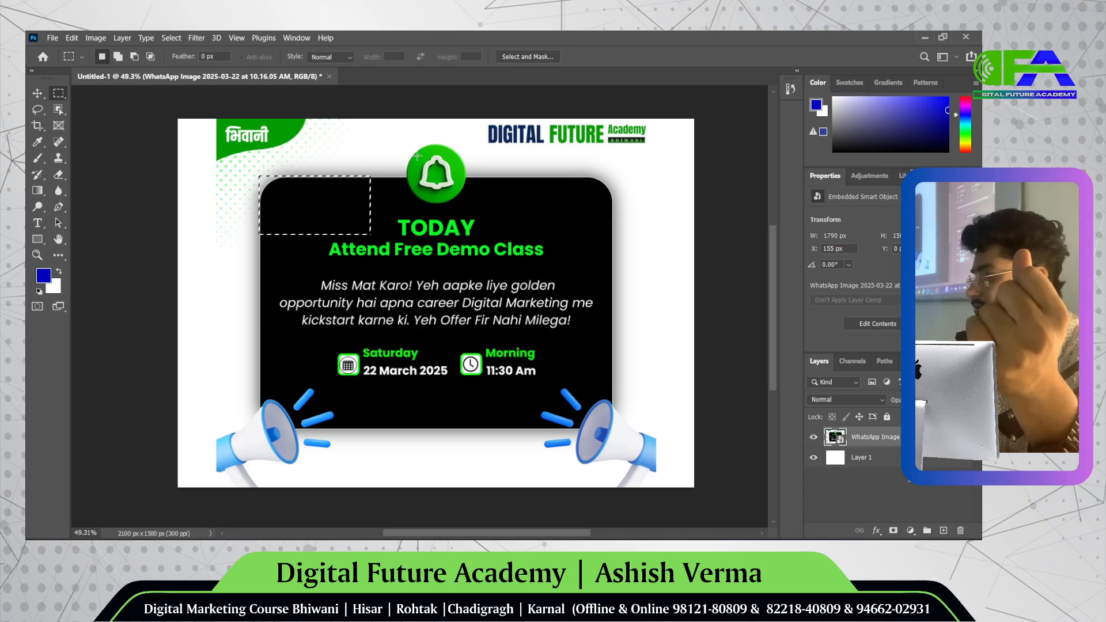
left_click(469, 185)
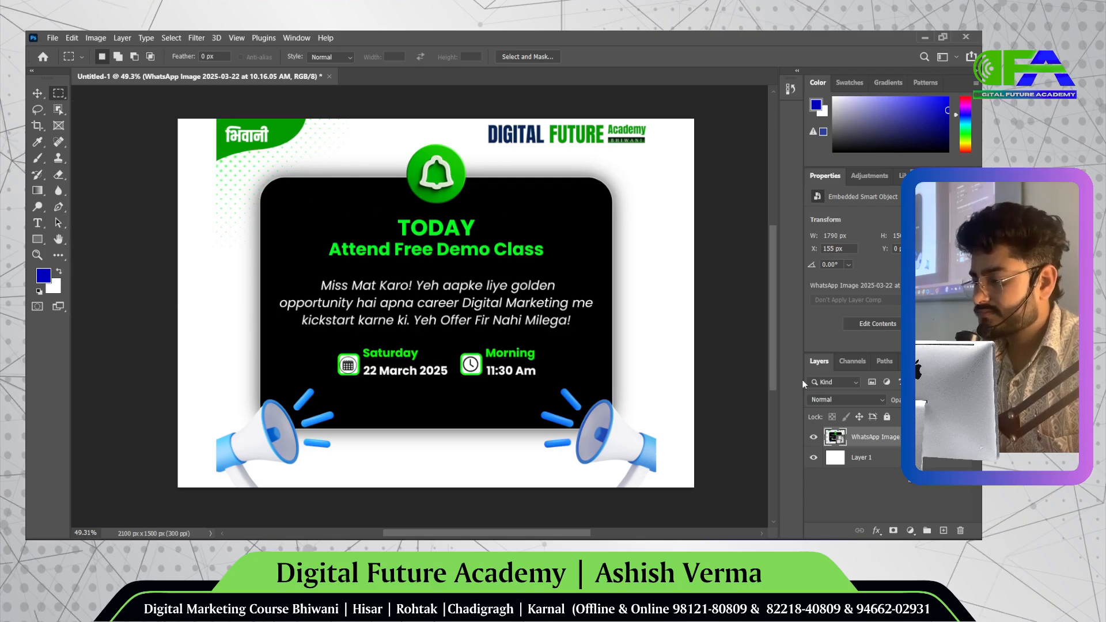
- Delete the placed poster image layer and add a new empty layer above Layer 1, with the Rectangular Marquee tool active
key("Delete")
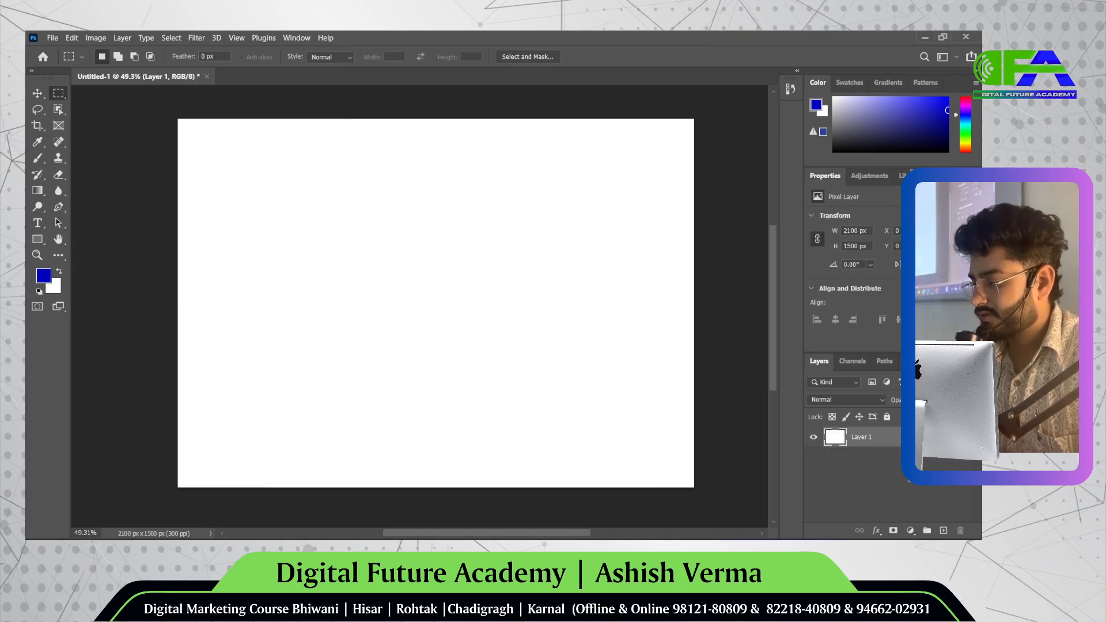
right_click(60, 93)
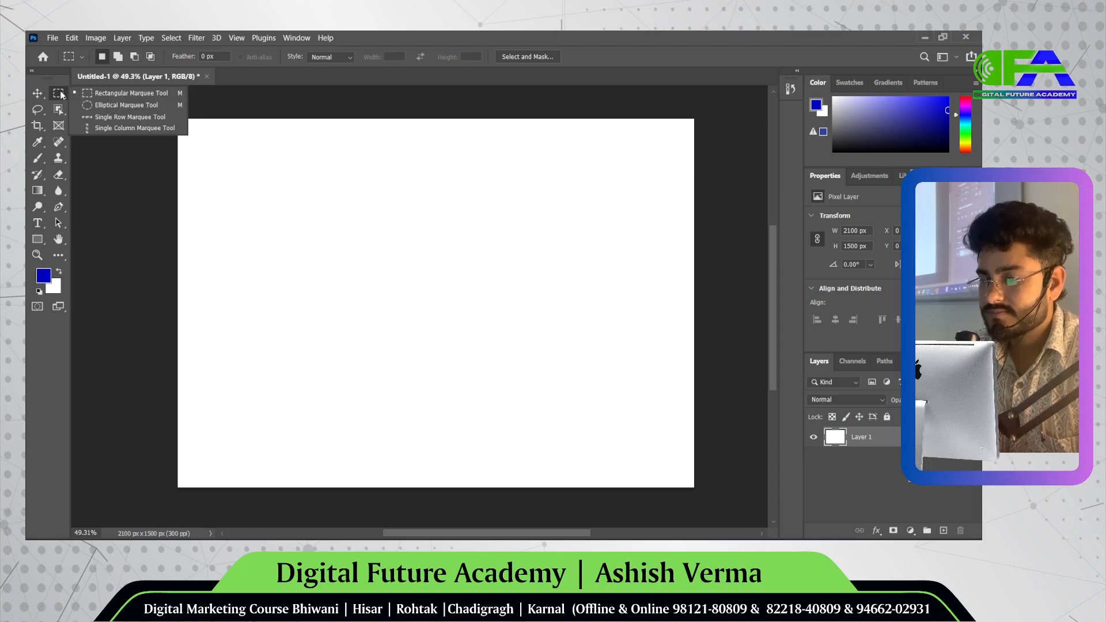
left_click(94, 96)
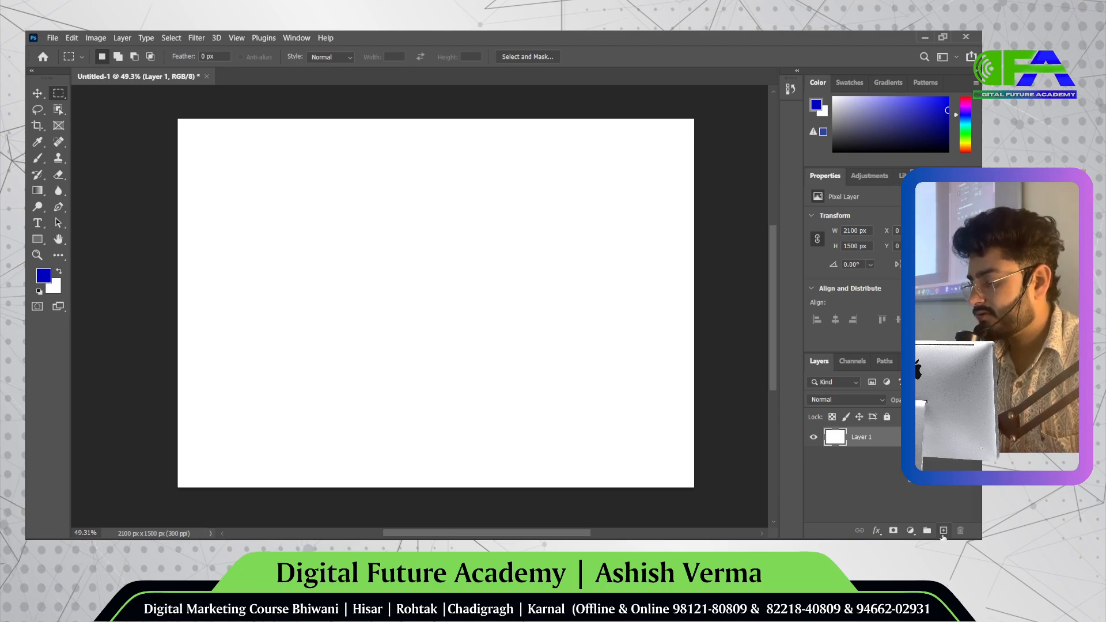
key("ctrl+shift+alt+n")
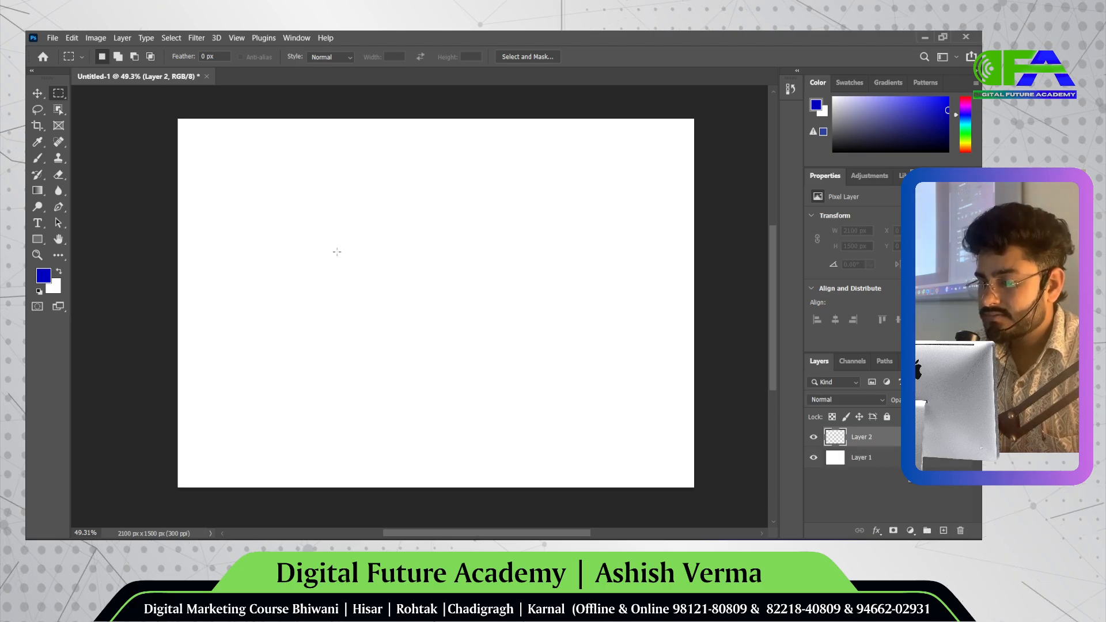
- Draw a rectangular selection about 447 x 305 px near the middle of the canvas, deselect it, and switch to the Move tool
left_click_drag(337, 235, 447, 310)
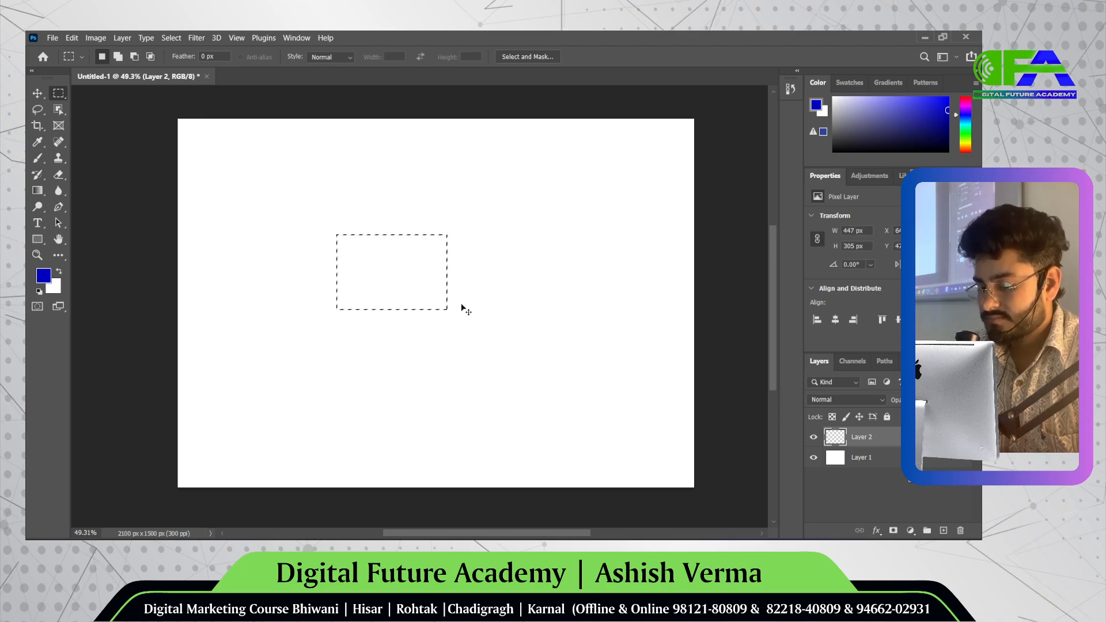
left_click(460, 301)
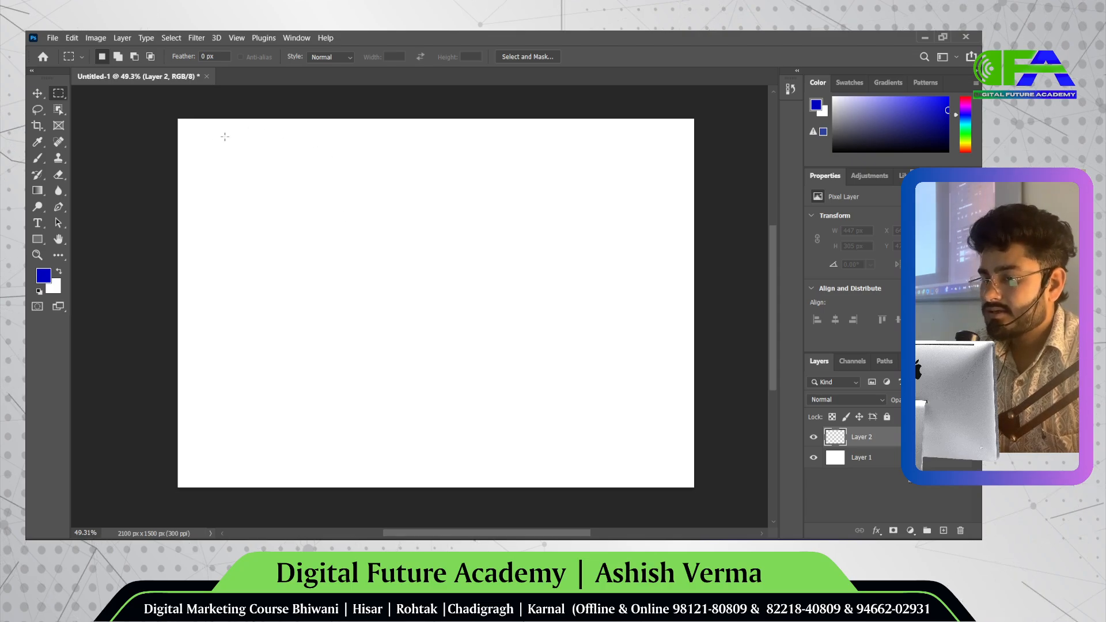
left_click(37, 93)
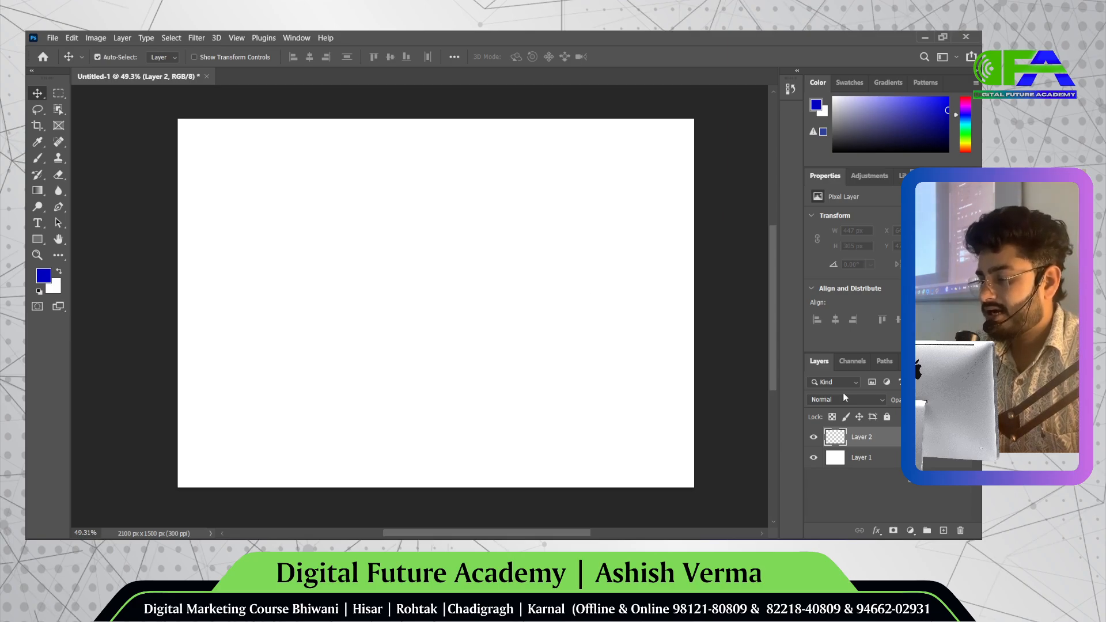
- Make Layer 1 the active layer and set the background colour to magenta c305c5
left_click(860, 459)
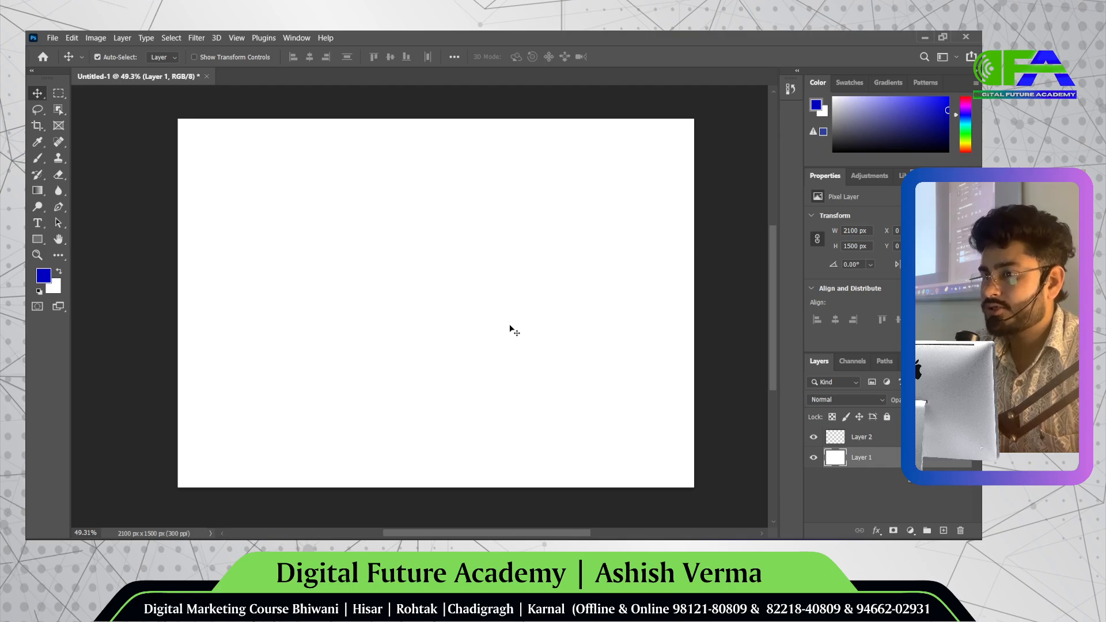
left_click(55, 288)
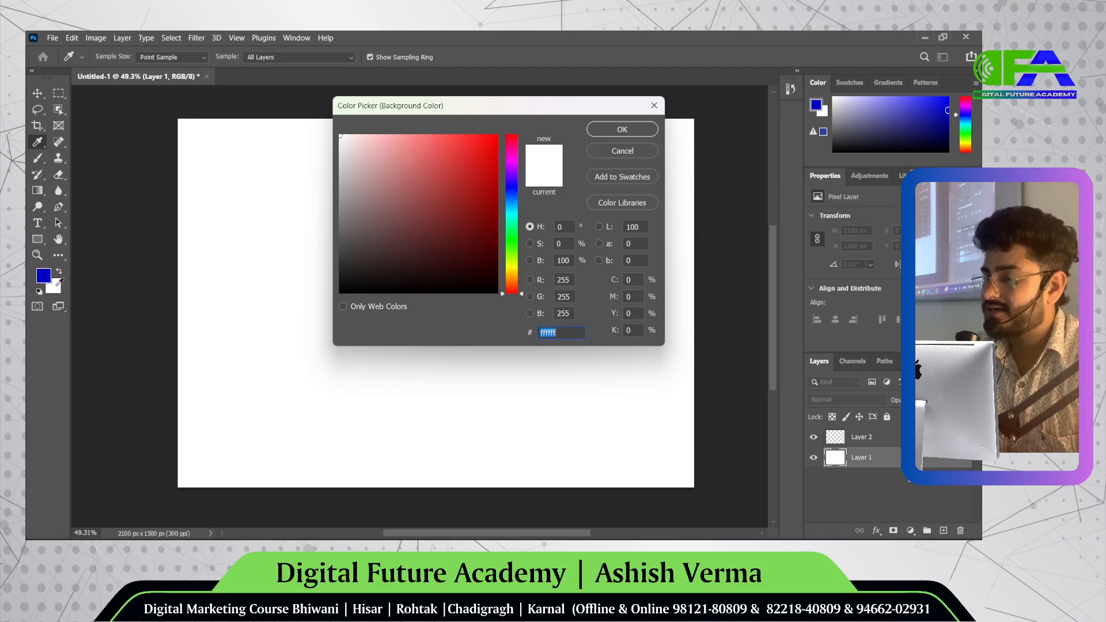
left_click(654, 105)
key("v")
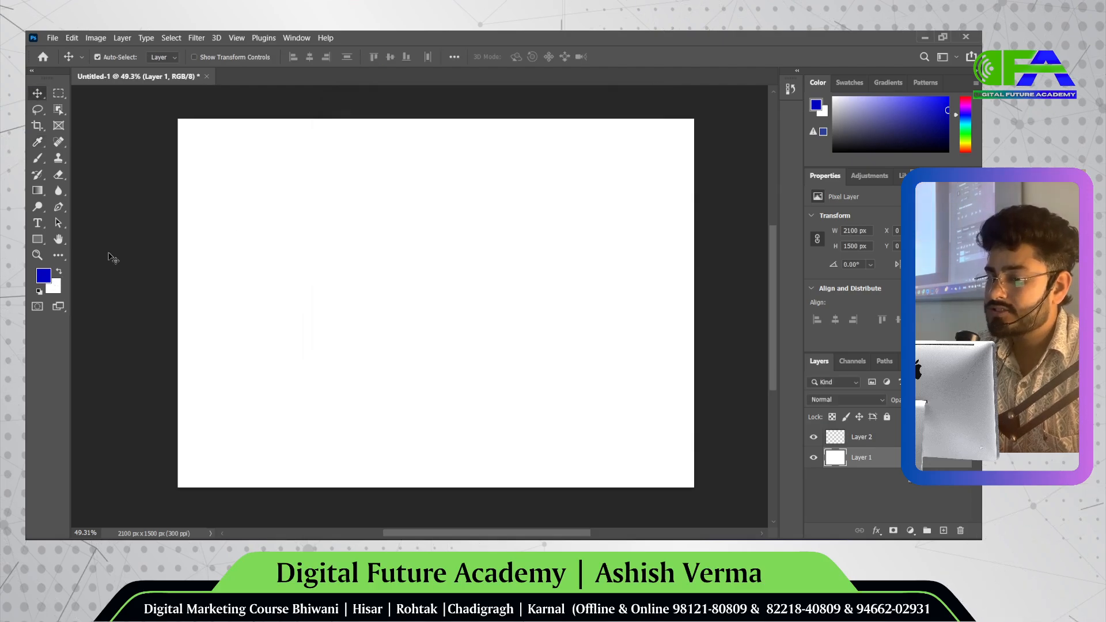
left_click(56, 288)
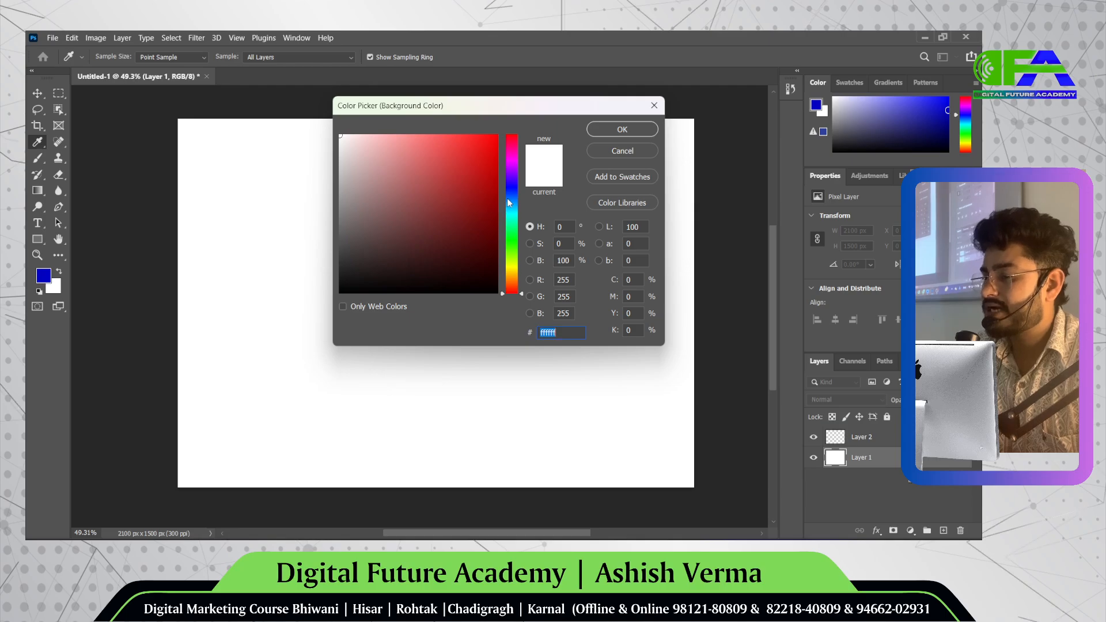
left_click_drag(515, 185, 494, 170)
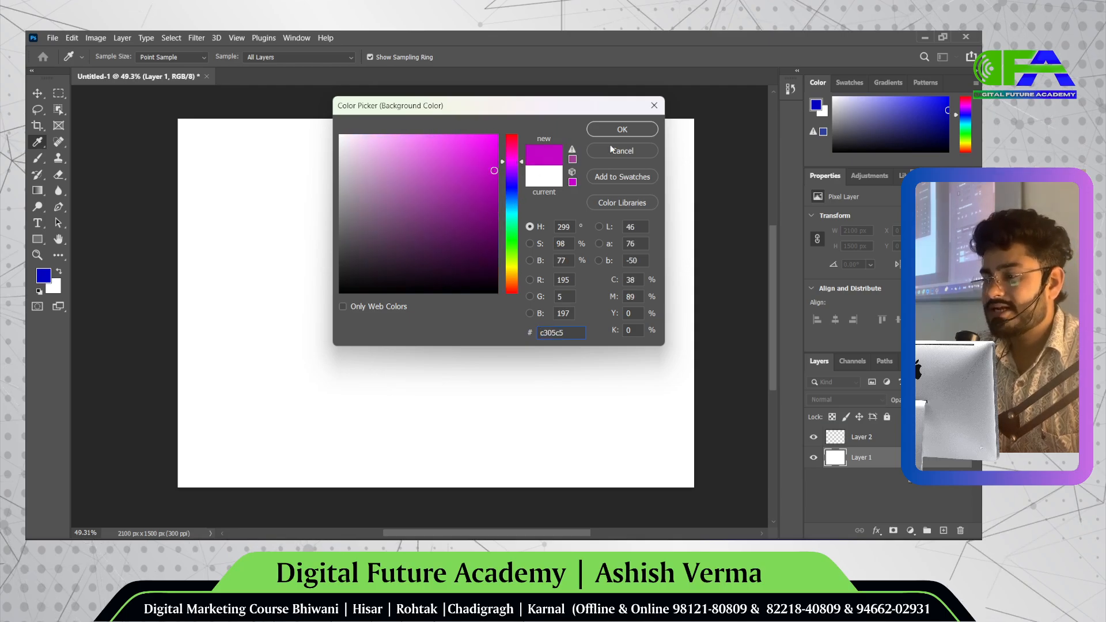
left_click(641, 130)
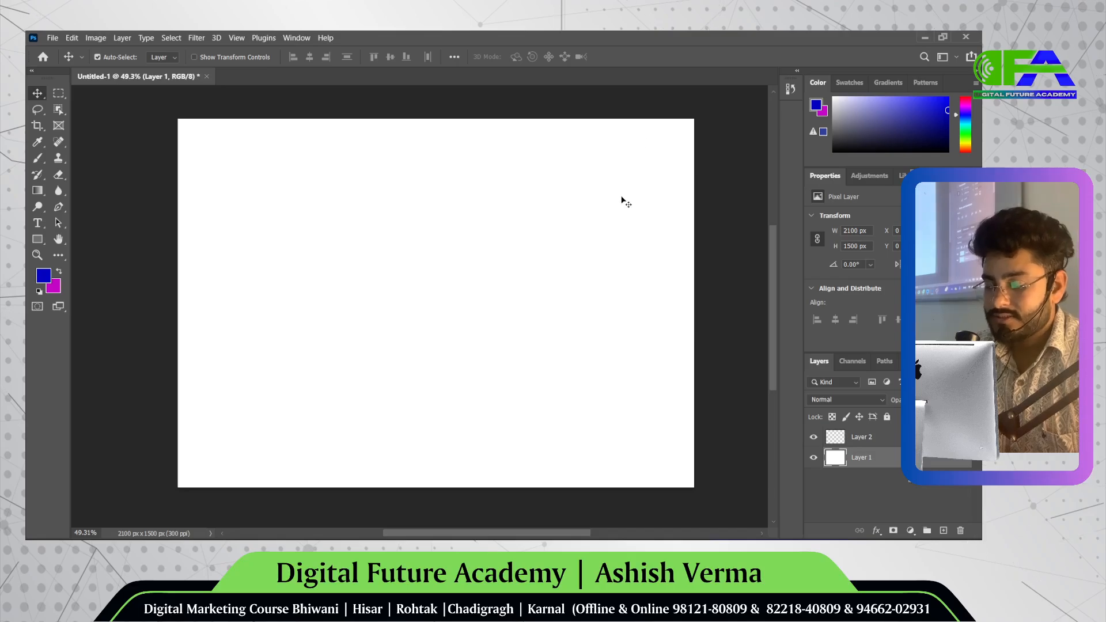
- Fill Layer 1 with the magenta background colour and undo it, repeating the fill and undo once more
key("ctrl+BackSpace")
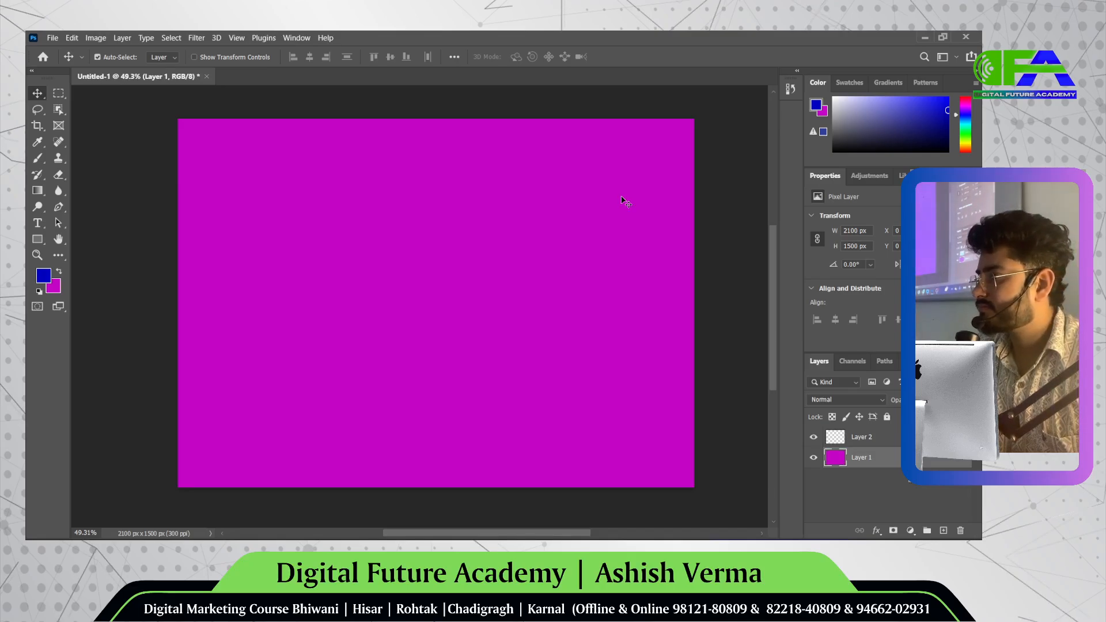
key("ctrl")
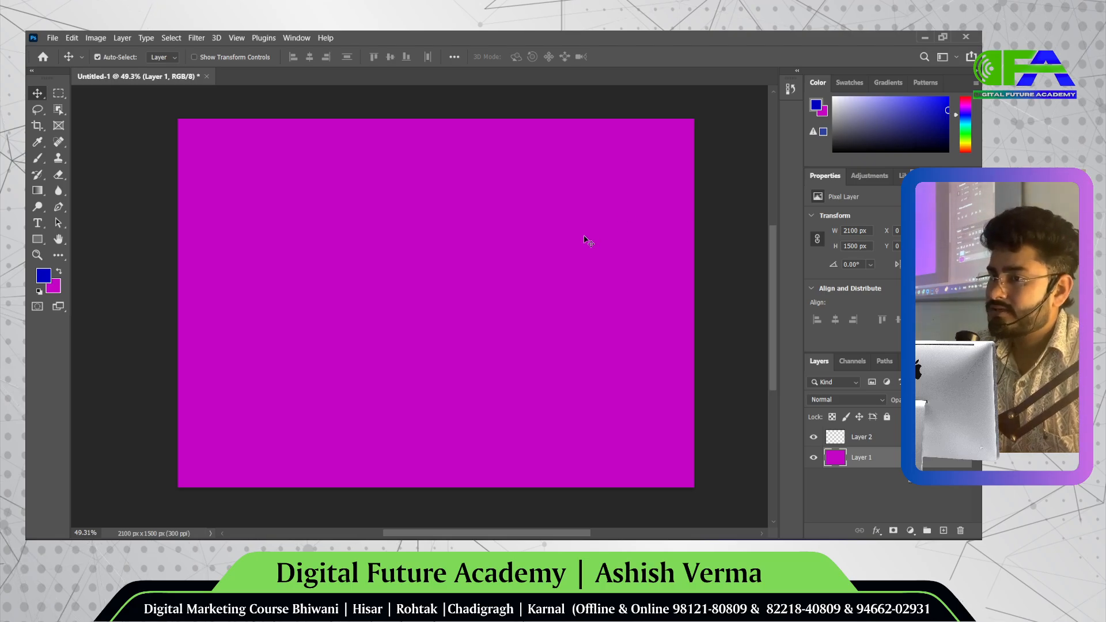
key("ctrl")
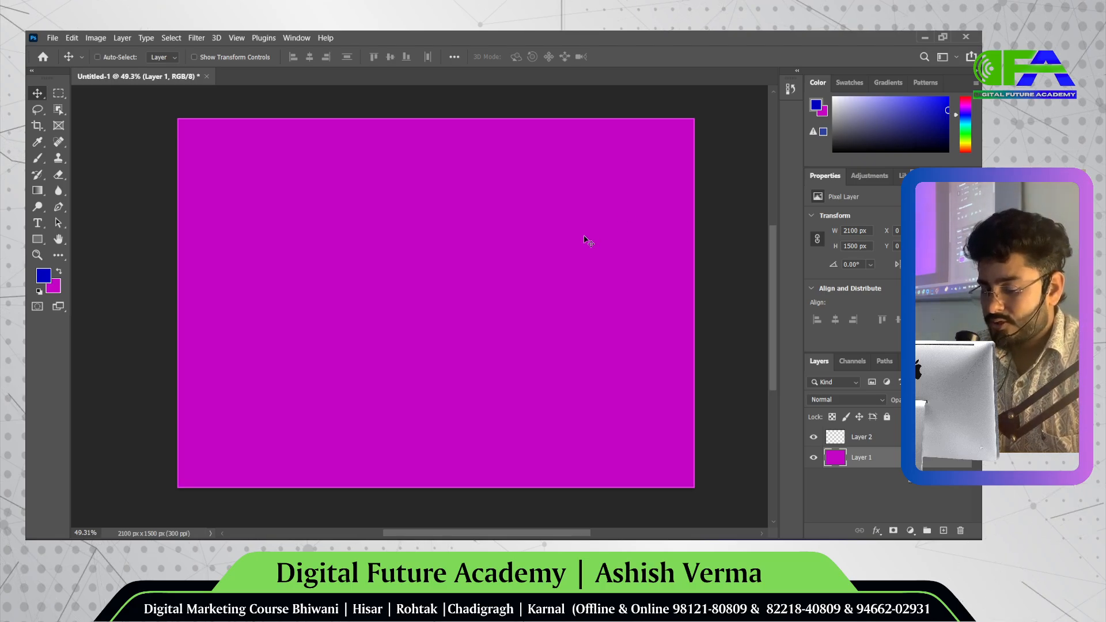
key("ctrl+z")
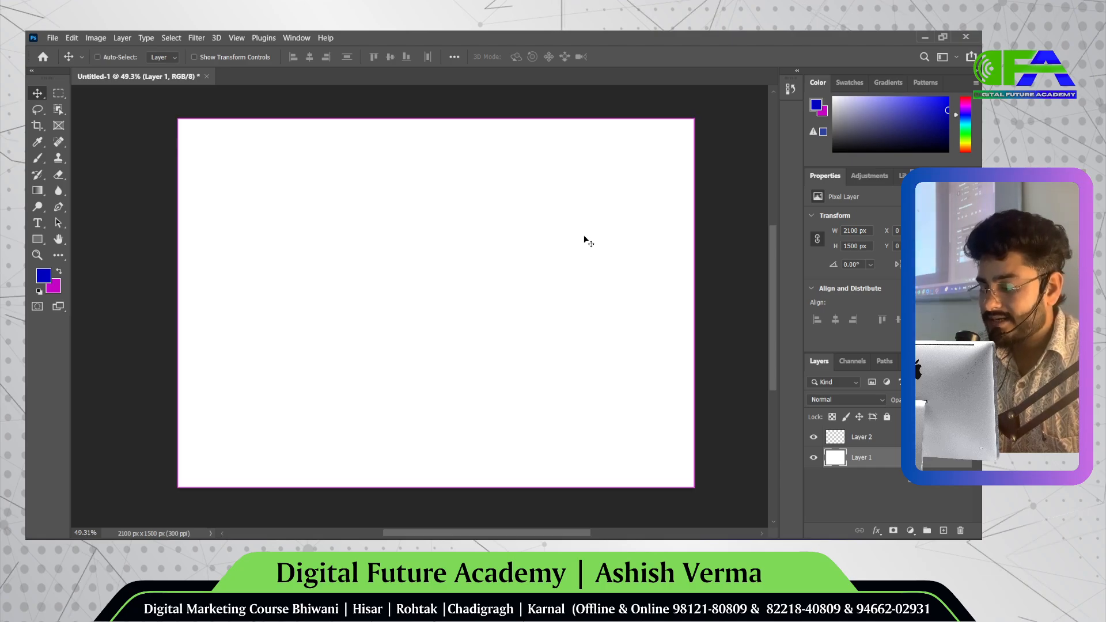
key("ctrl+BackSpace")
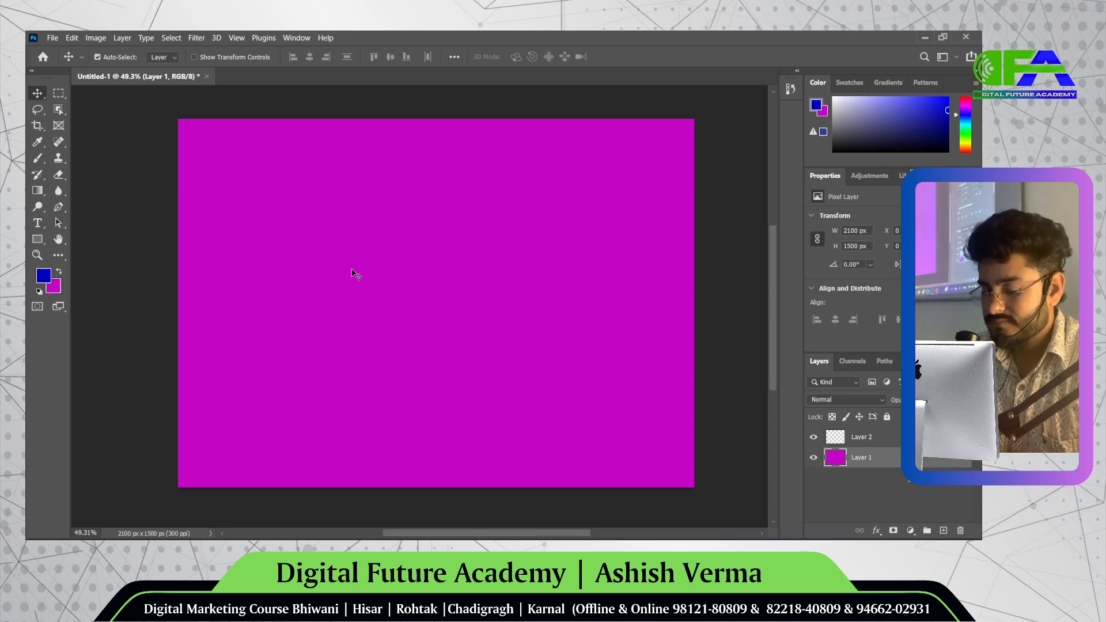
key("ctrl")
key("ctrl+z")
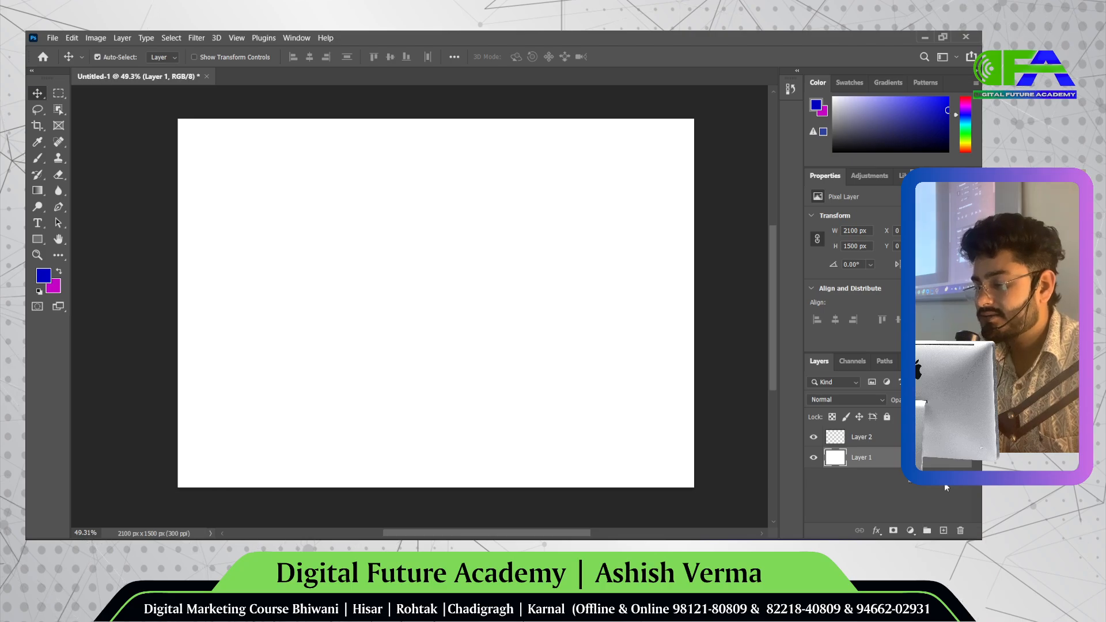
left_click(911, 534)
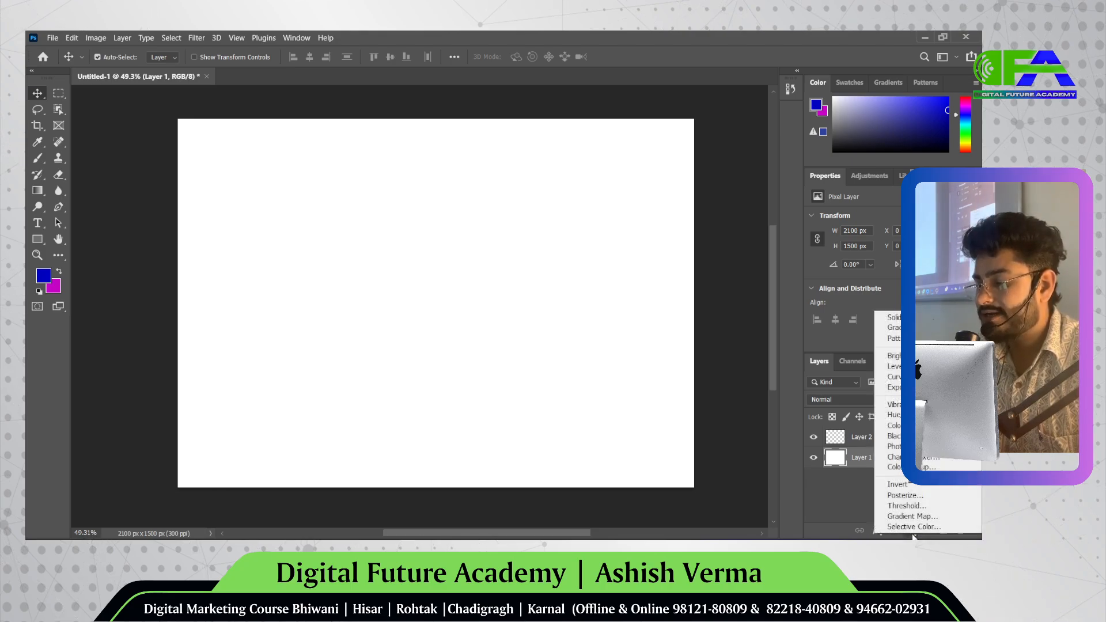
left_click(911, 534)
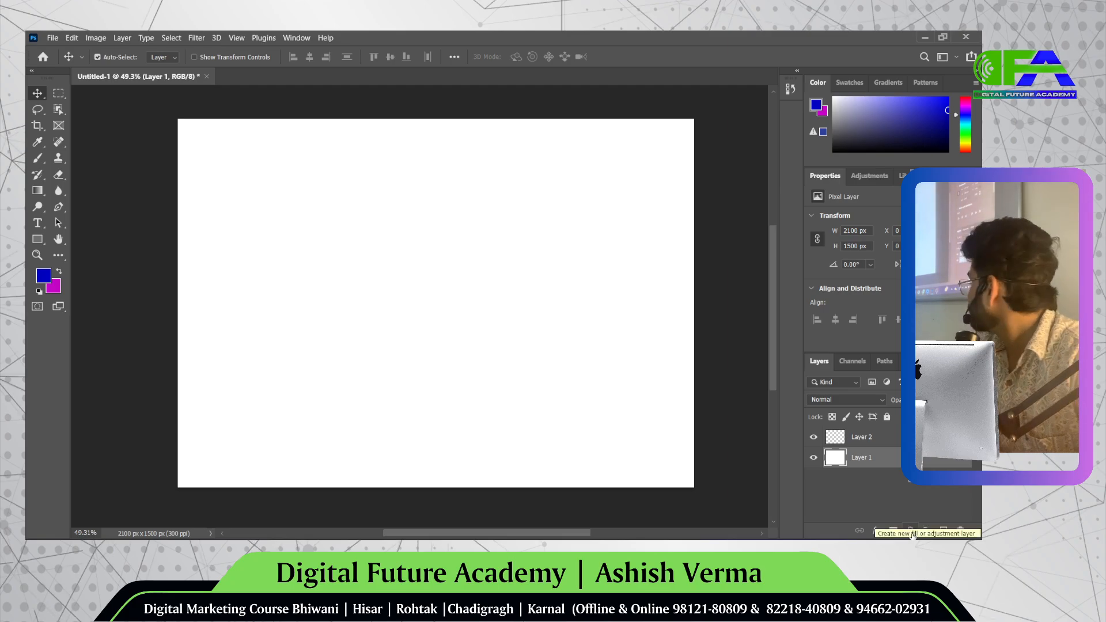
left_click(911, 534)
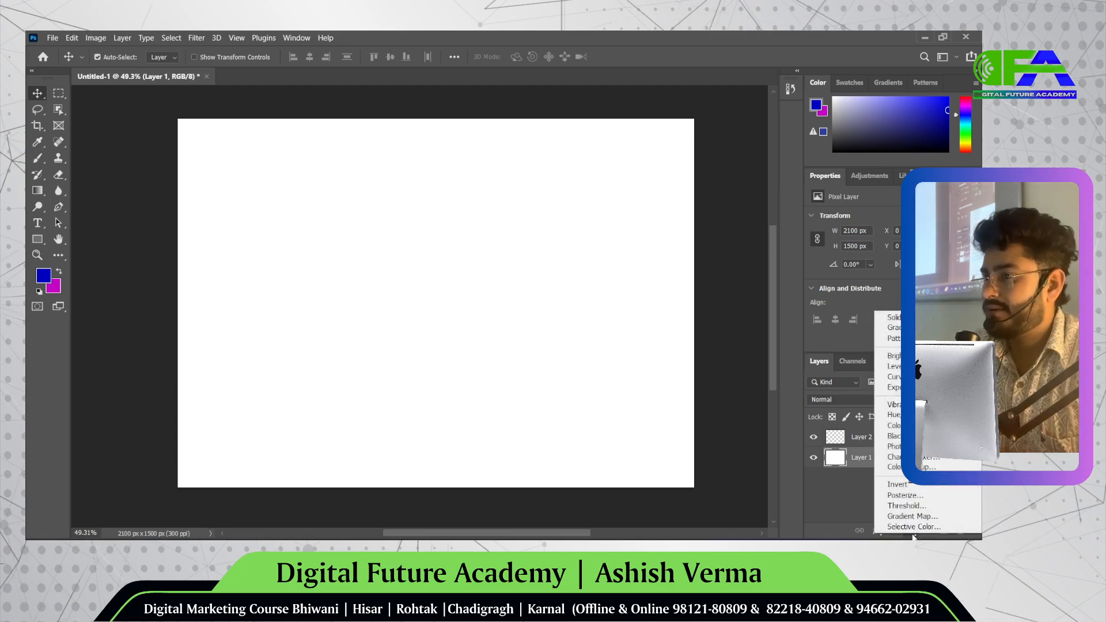
left_click(911, 533)
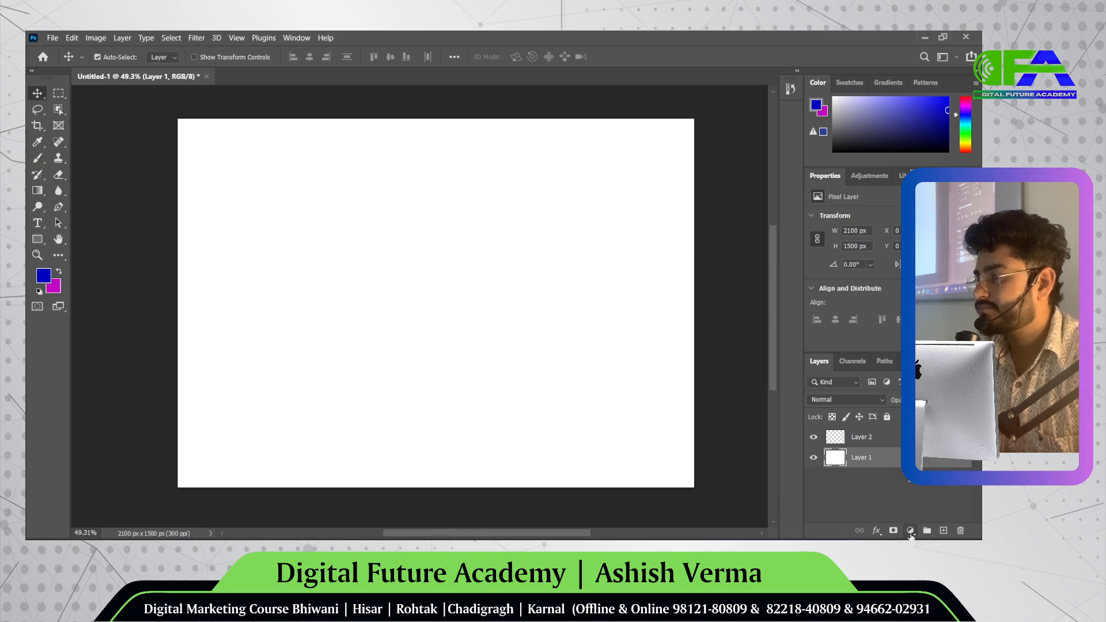
left_click(910, 533)
left_click(910, 534)
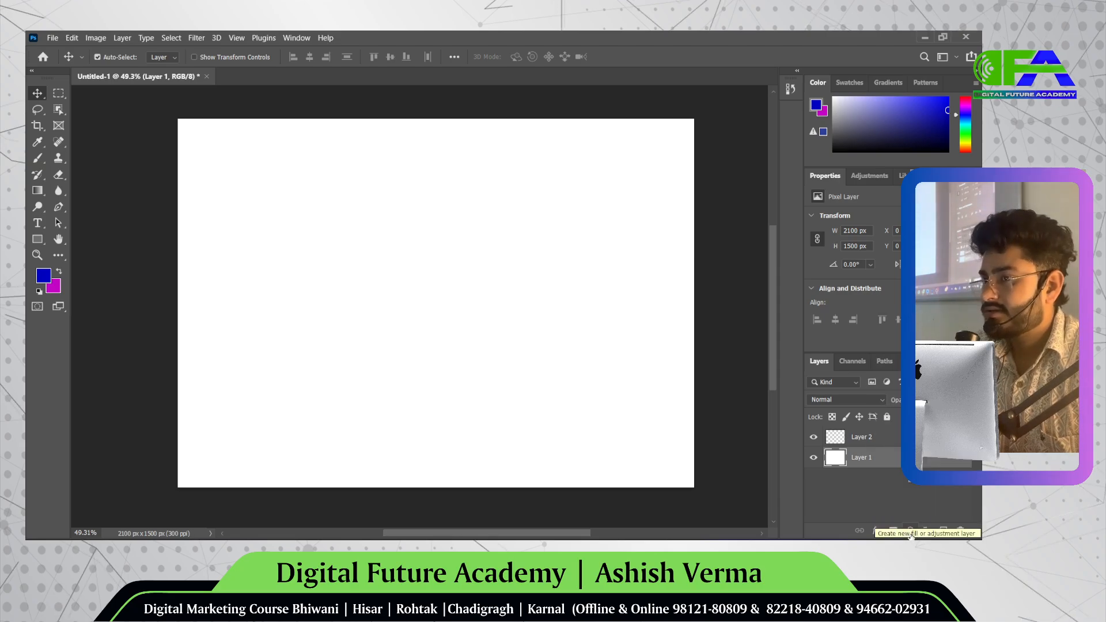
- Preview a Solid Color fill layer above Layer 1 in several blues, including 3b47a1, and cancel it
left_click(911, 534)
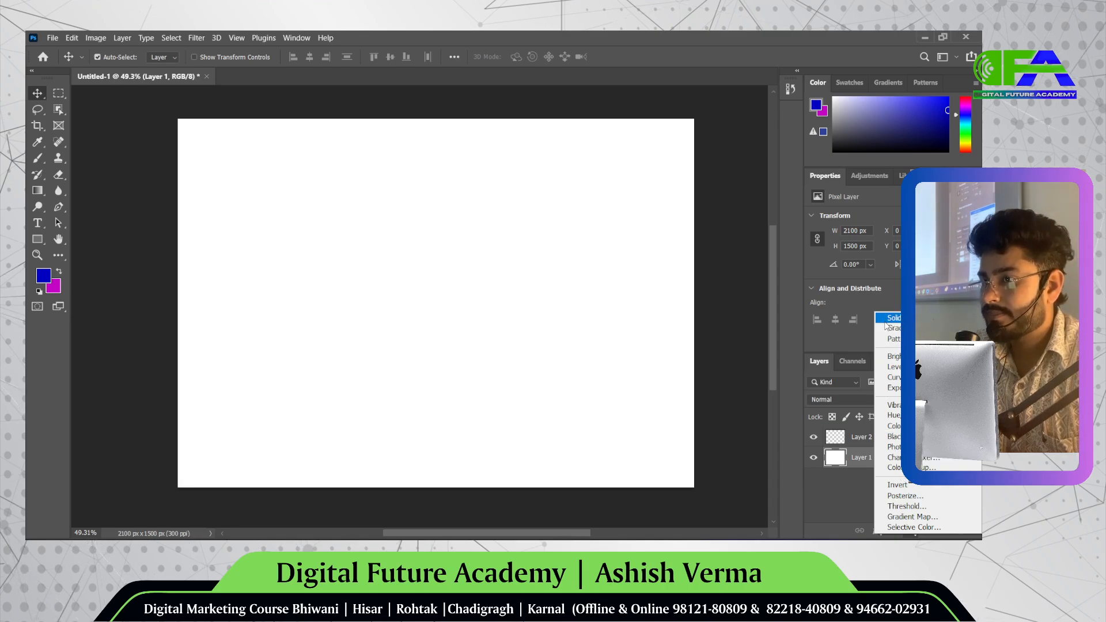
left_click(886, 321)
left_click_drag(579, 106, 841, 272)
mouse_move(728, 342)
left_mouse_down()
mouse_move(727, 325)
mouse_move(703, 309)
mouse_move(671, 325)
mouse_move(751, 366)
mouse_move(780, 339)
mouse_move(780, 323)
mouse_move(733, 333)
mouse_move(724, 447)
mouse_move(666, 424)
mouse_move(694, 328)
mouse_move(680, 315)
mouse_move(672, 348)
mouse_move(702, 349)
mouse_move(678, 388)
mouse_move(683, 369)
mouse_move(755, 308)
mouse_move(754, 399)
left_mouse_up()
left_click(620, 356)
left_click(774, 347)
left_click_drag(773, 348, 762, 363)
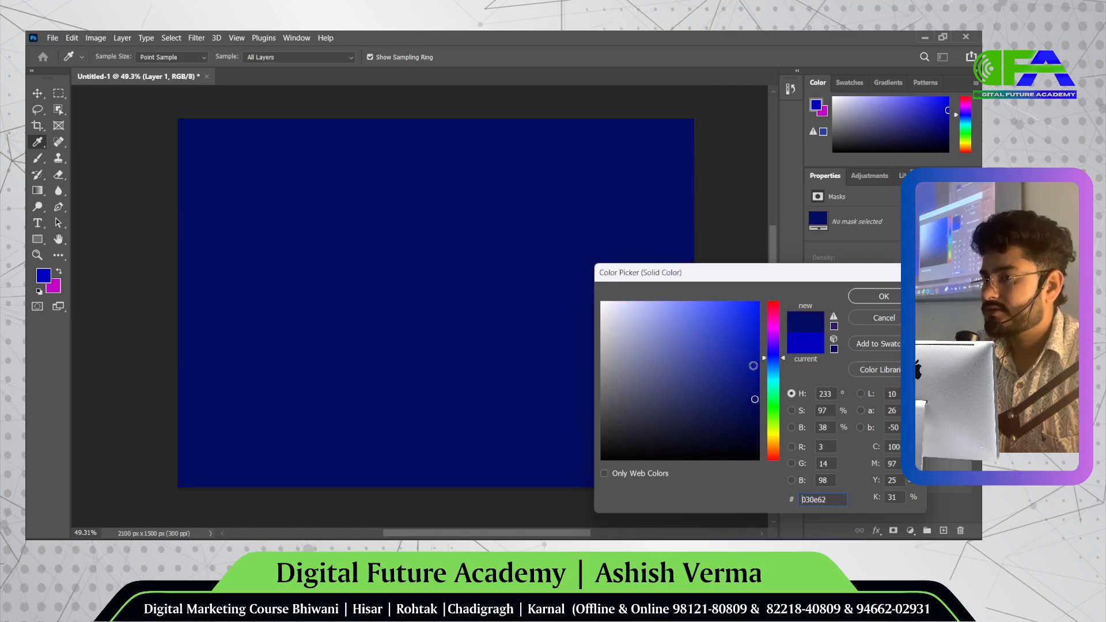
mouse_move(753, 365)
left_mouse_down()
mouse_move(737, 336)
mouse_move(702, 360)
left_mouse_up()
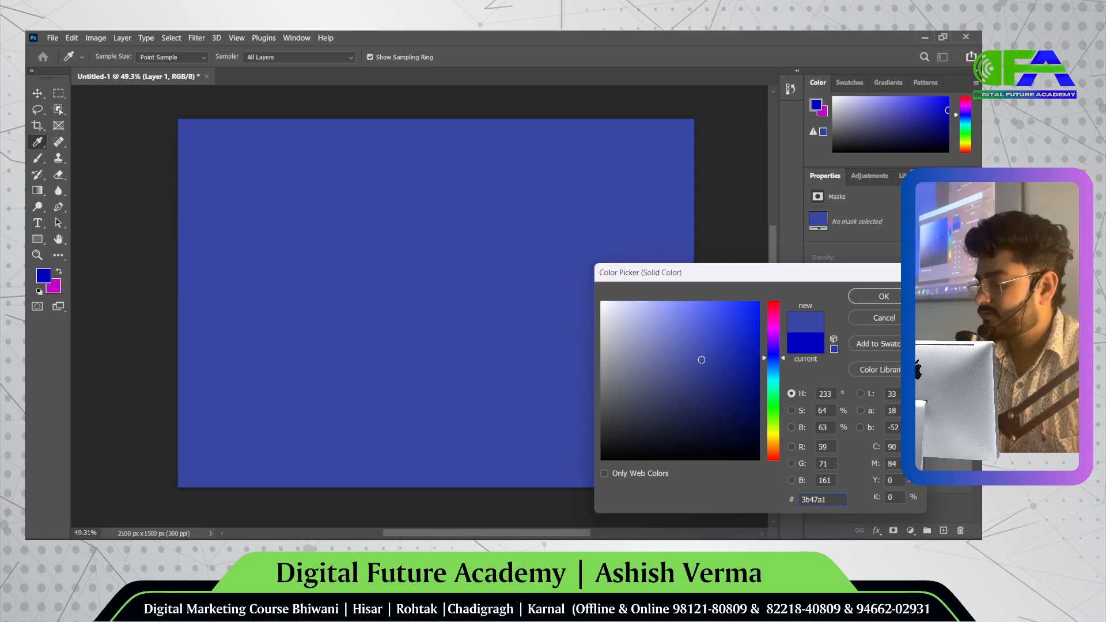
left_click(886, 320)
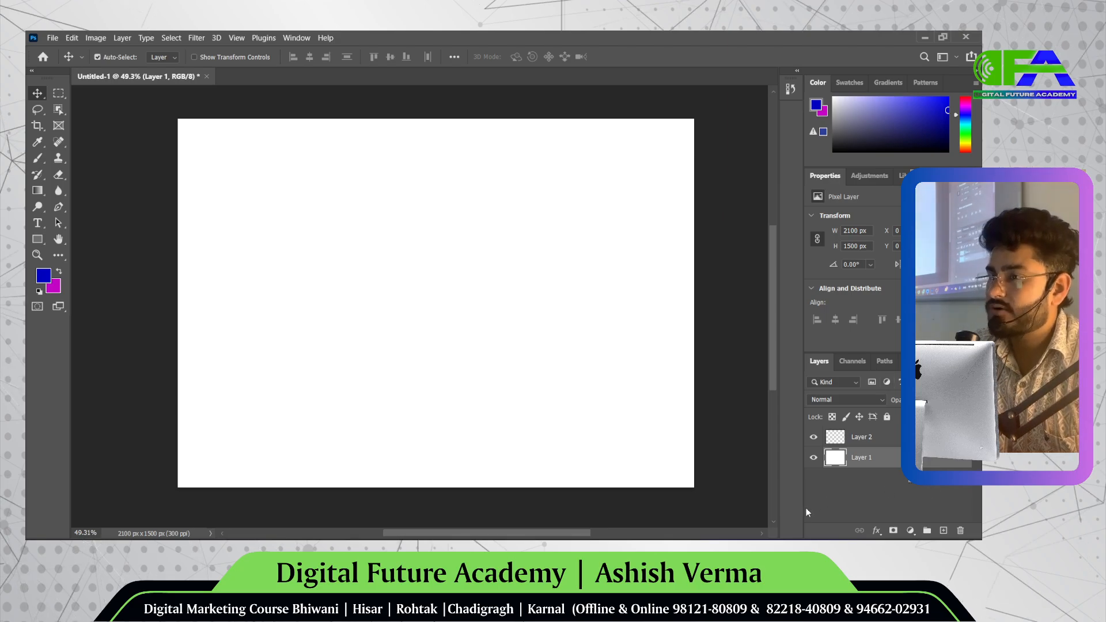
- Start adding a Gradient fill layer above Layer 1
left_click(910, 530)
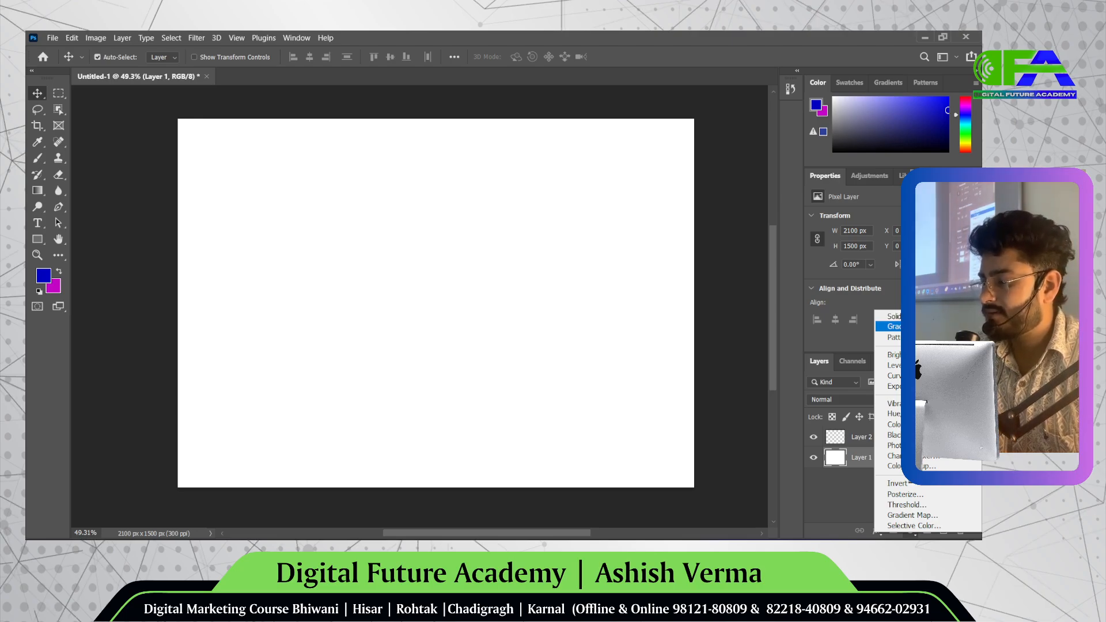
left_click(921, 326)
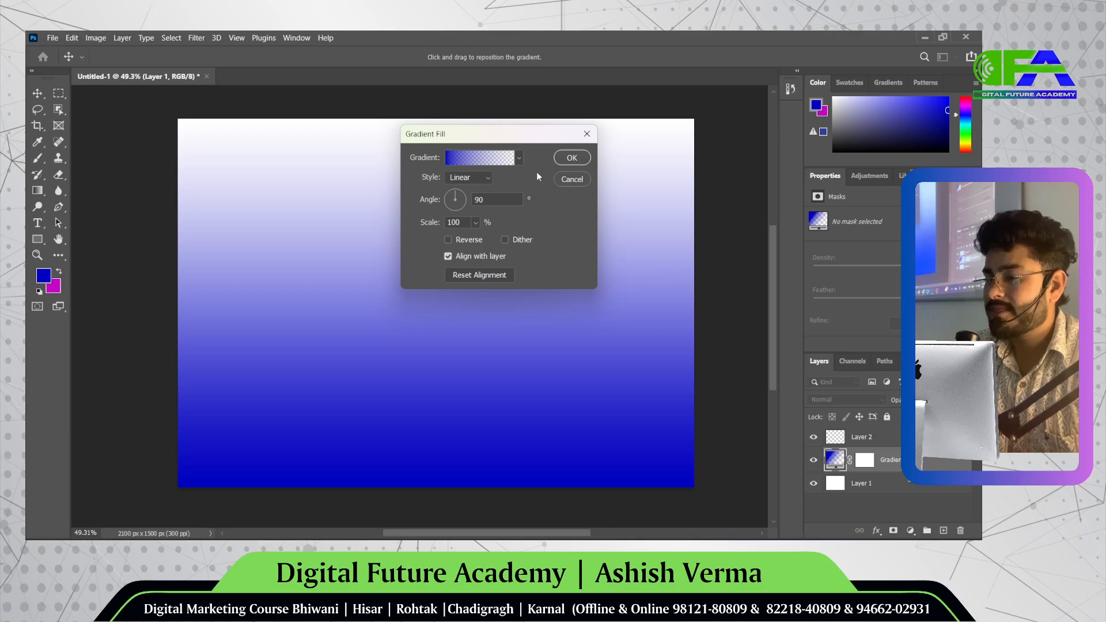
left_click_drag(524, 138, 799, 236)
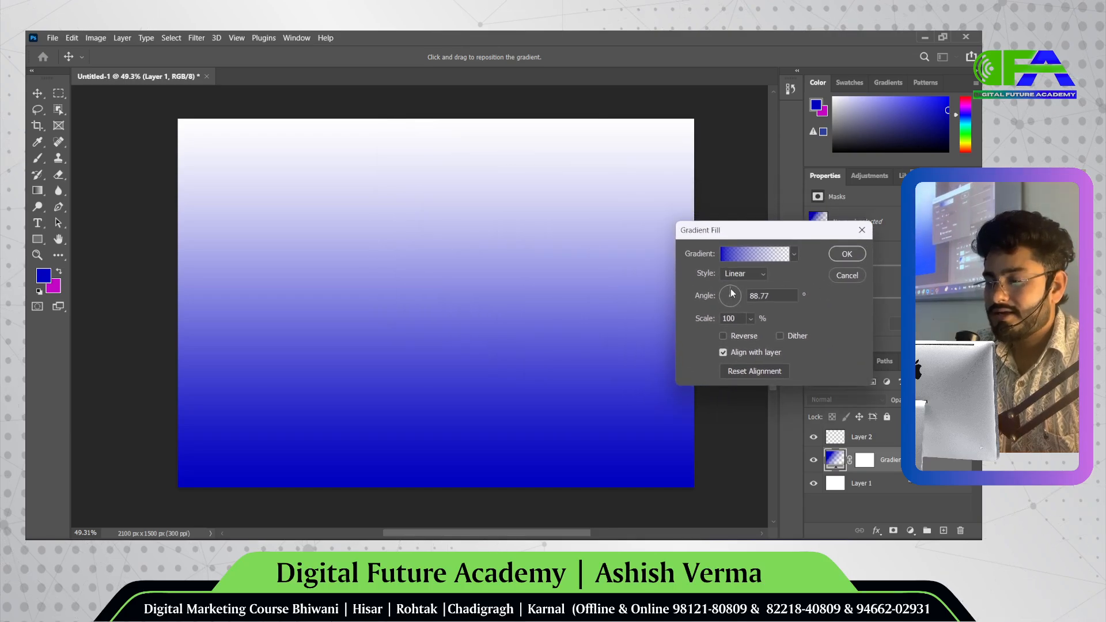
left_click_drag(737, 294, 718, 299)
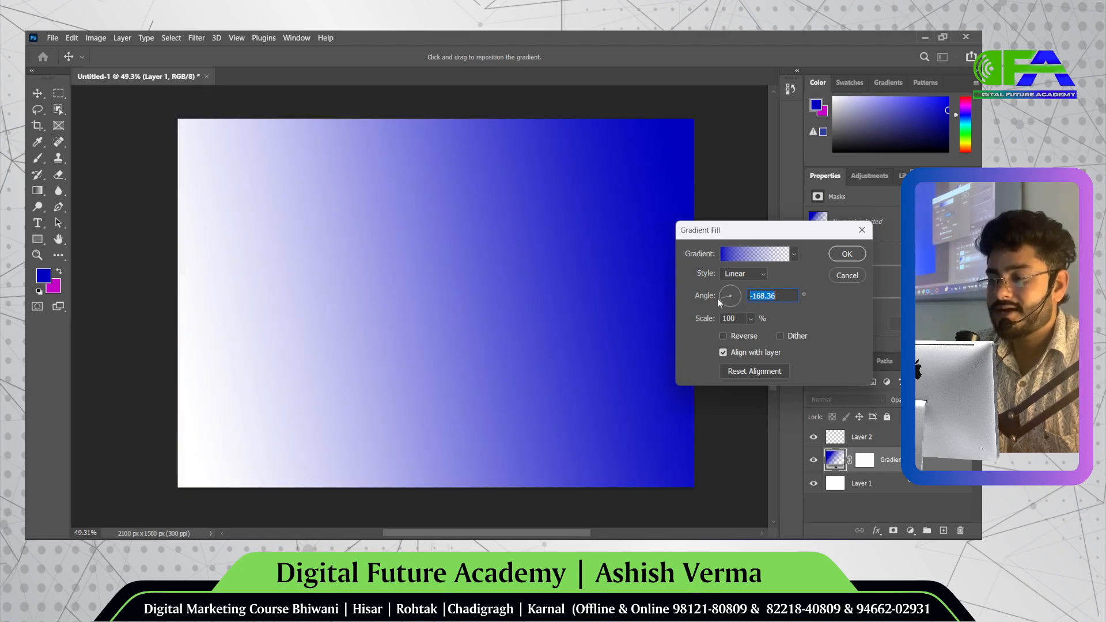
left_click(750, 253)
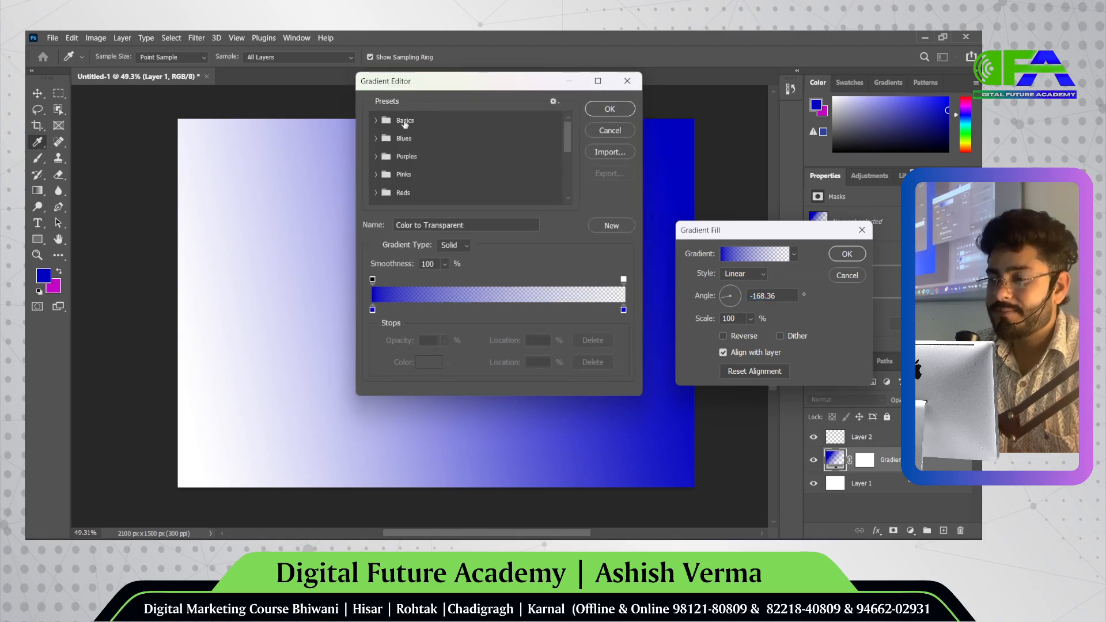
scroll(397, 178, "down", 3)
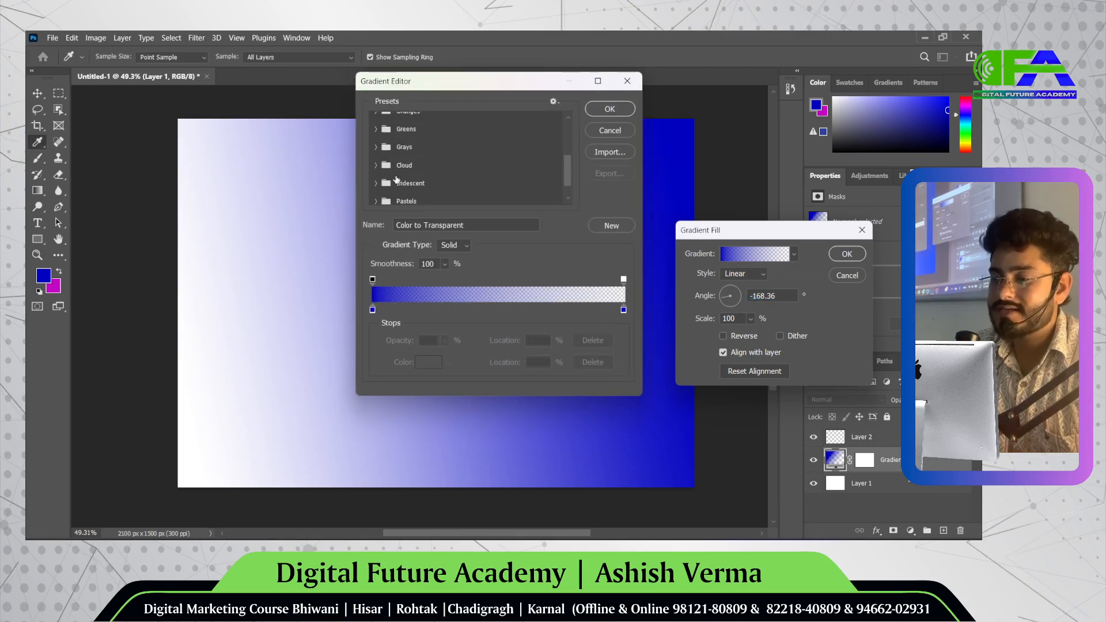
left_click(375, 167)
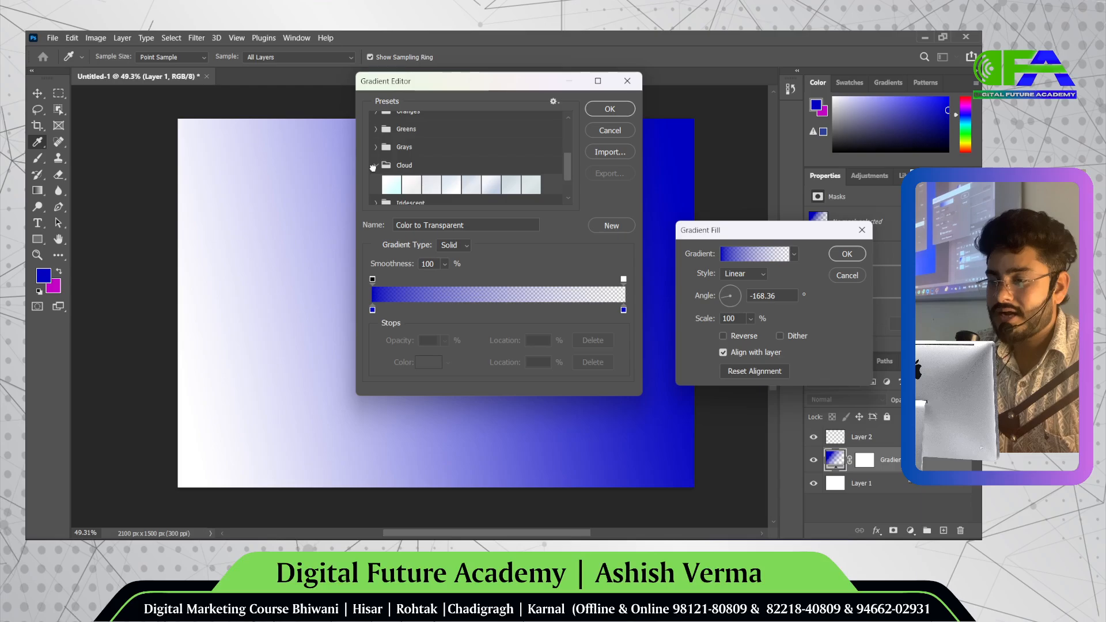
left_click(410, 185)
left_click(469, 189)
scroll(469, 189, "down", 1)
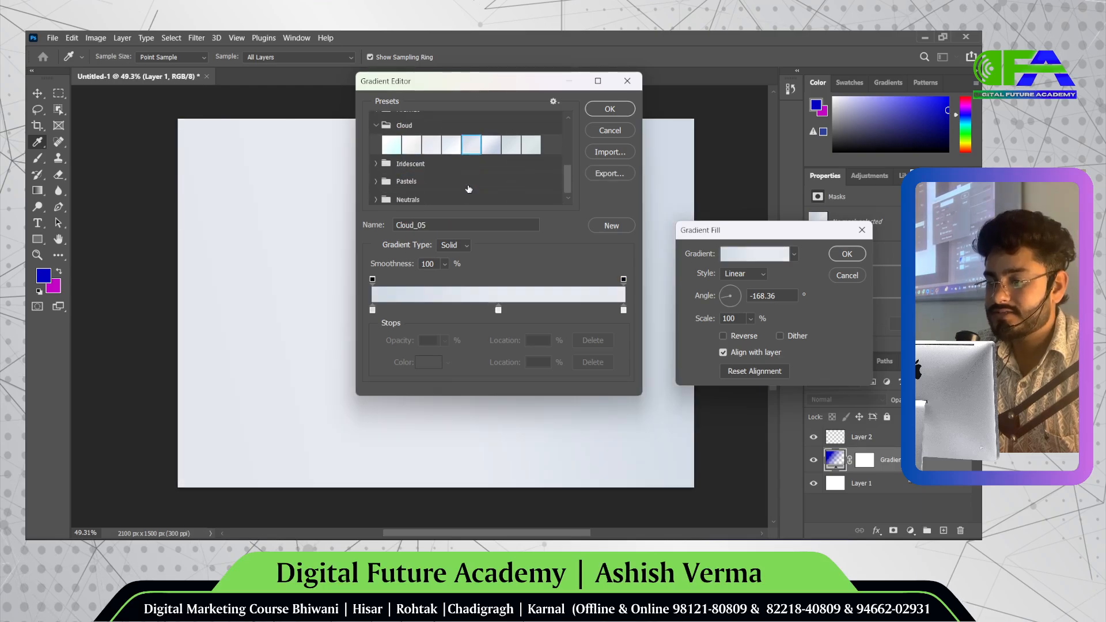
left_click(383, 182)
scroll(433, 194, "down", 1)
left_click(432, 181)
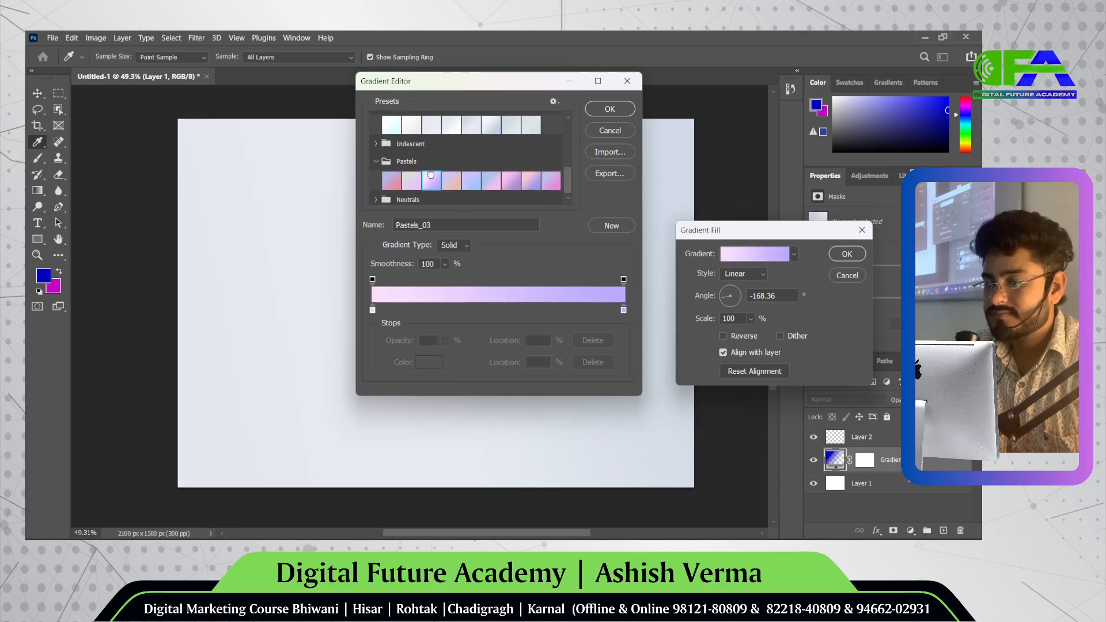
left_click(491, 181)
left_click(512, 182)
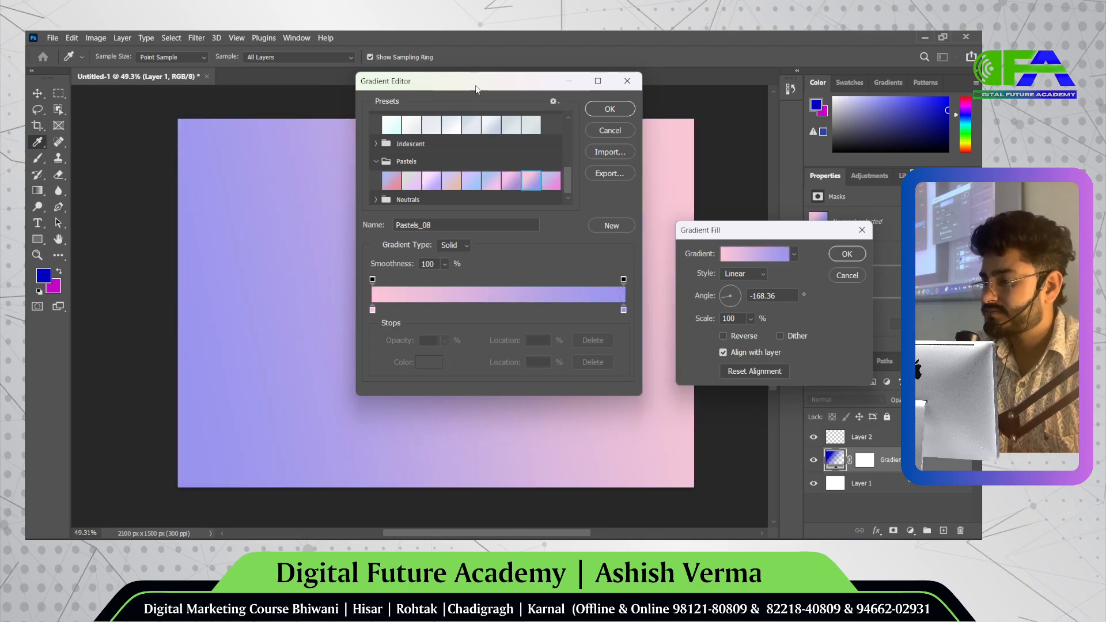
left_click_drag(480, 85, 705, 261)
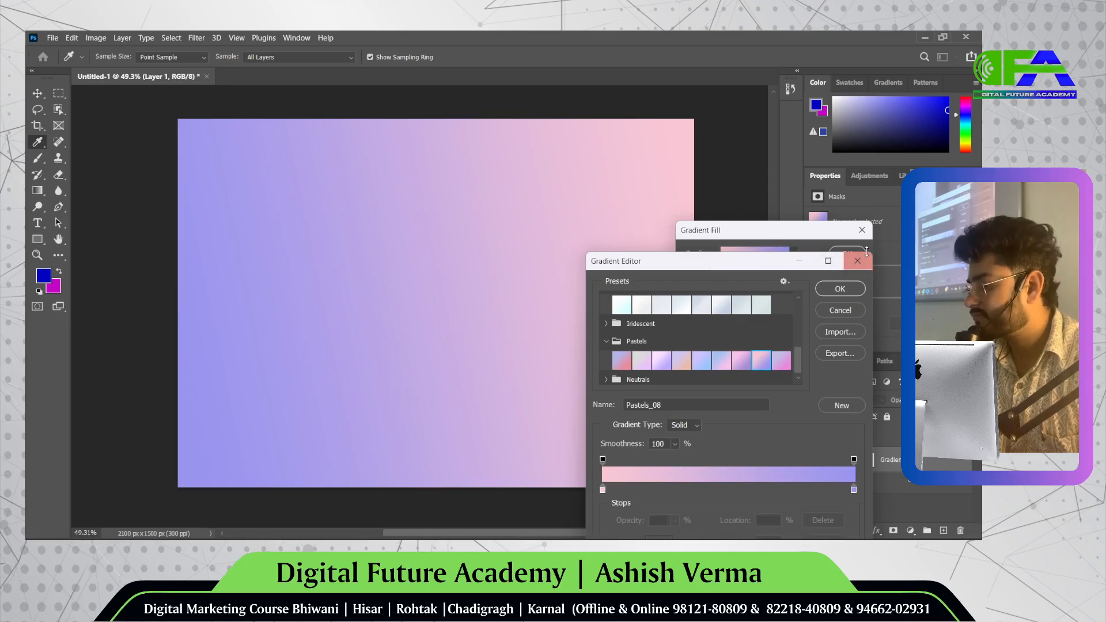
left_click(856, 259)
left_click(860, 231)
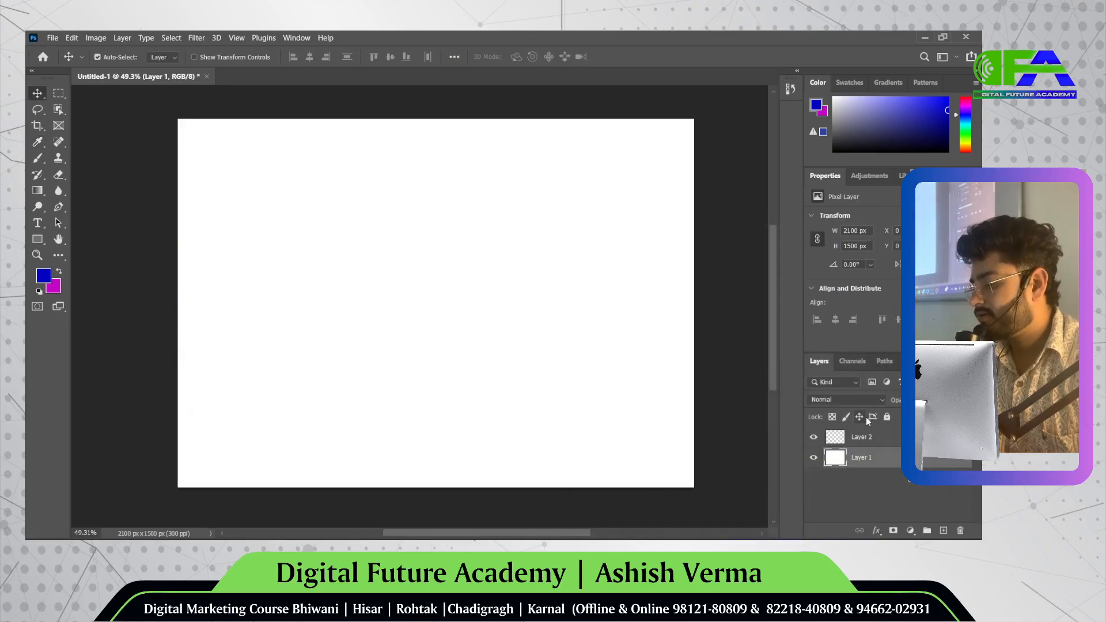
- Add a gradient fill layer above Layer 1 and give it the Foreground to Background preset from the Basics group
left_click(910, 530)
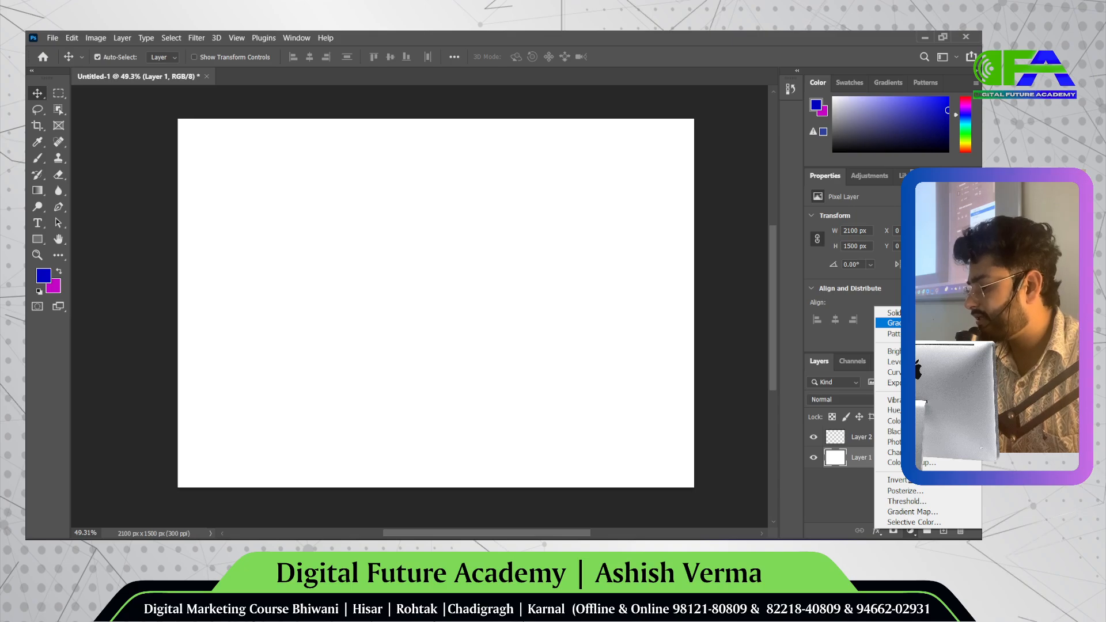
left_click(894, 322)
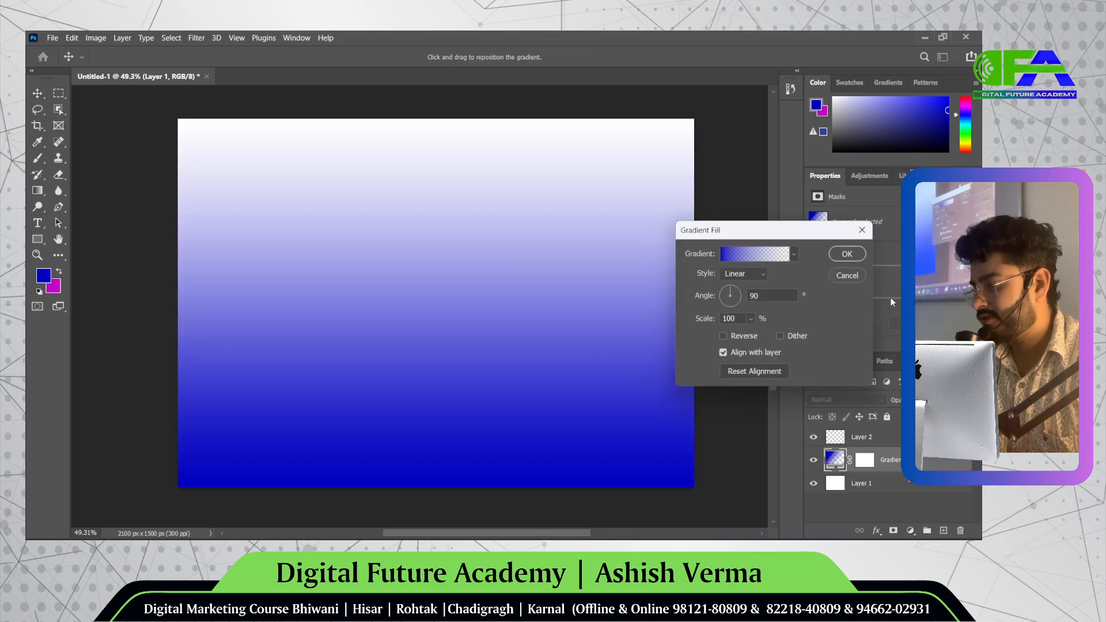
left_click(760, 256)
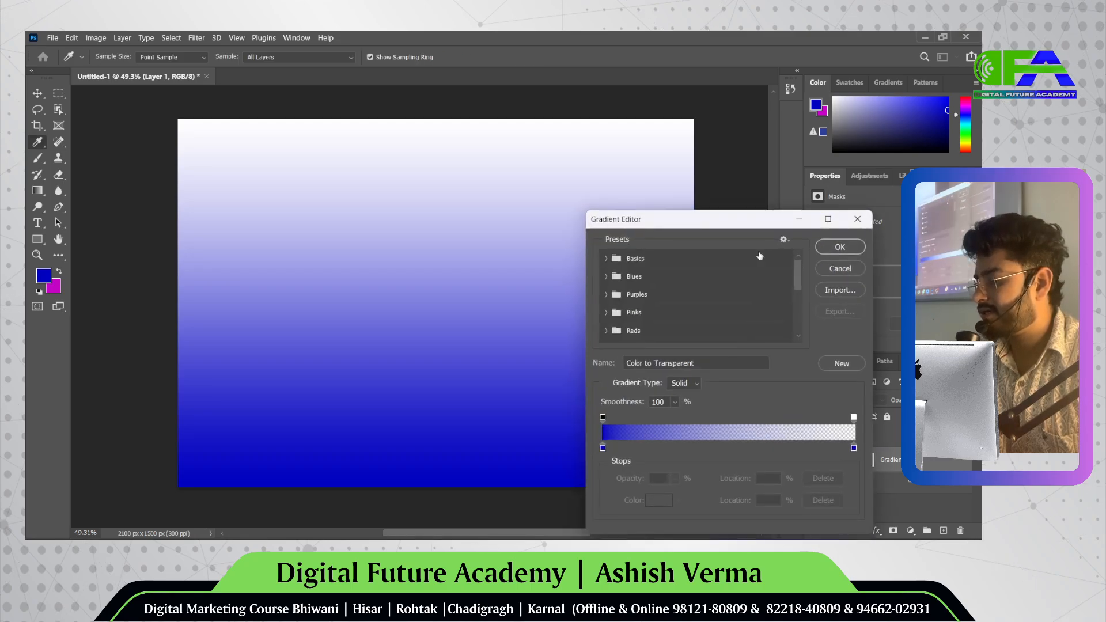
scroll(748, 286, "down", 5)
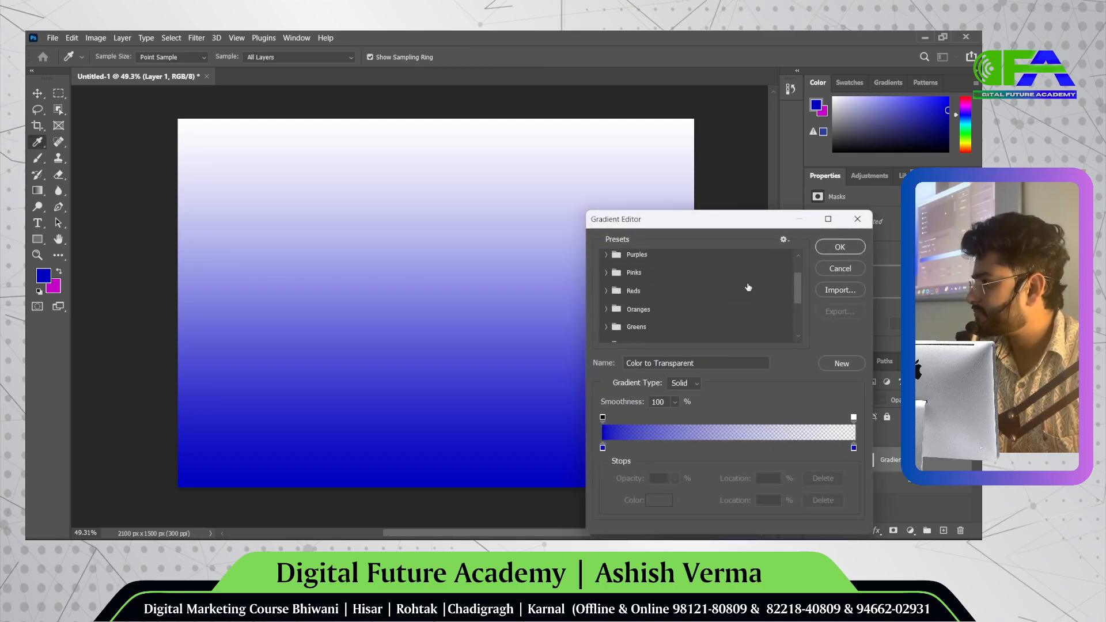
scroll(748, 286, "up", 5)
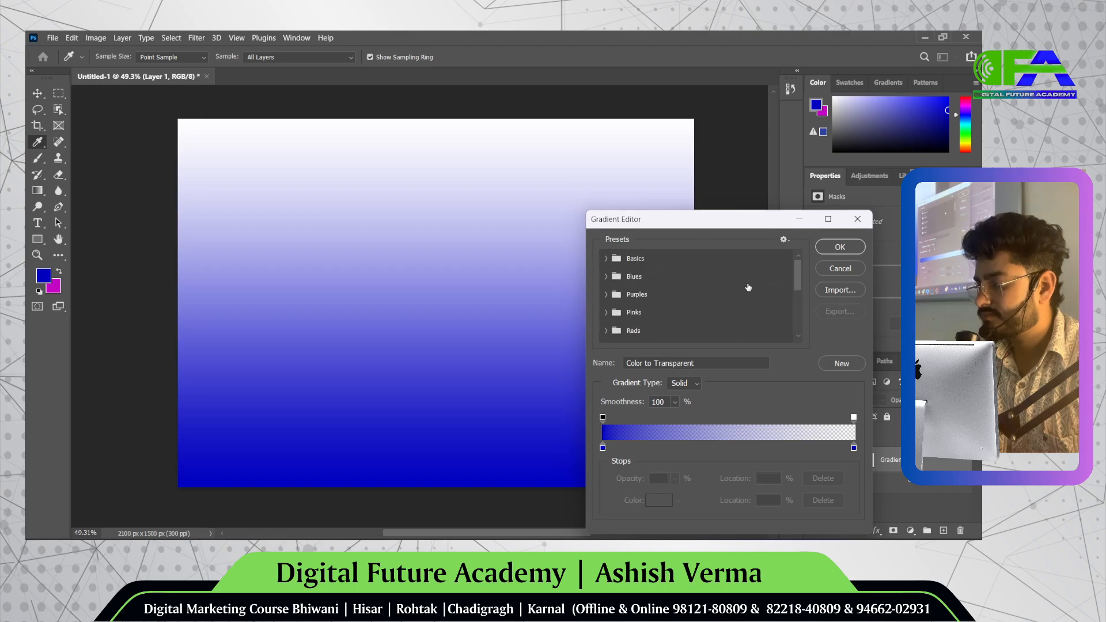
left_click(610, 258)
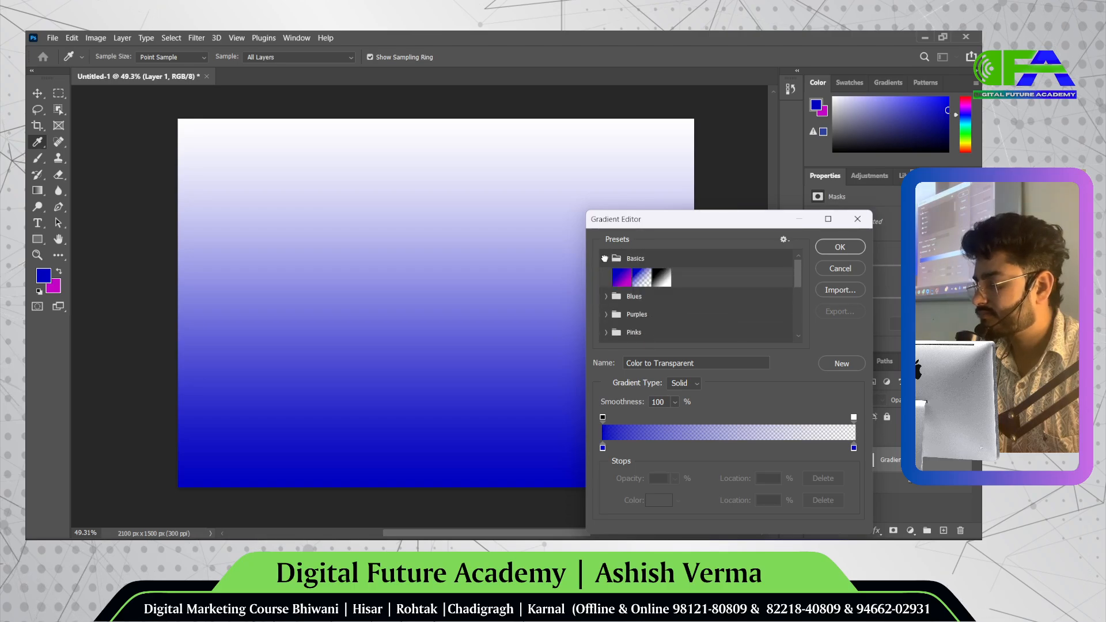
left_click(625, 279)
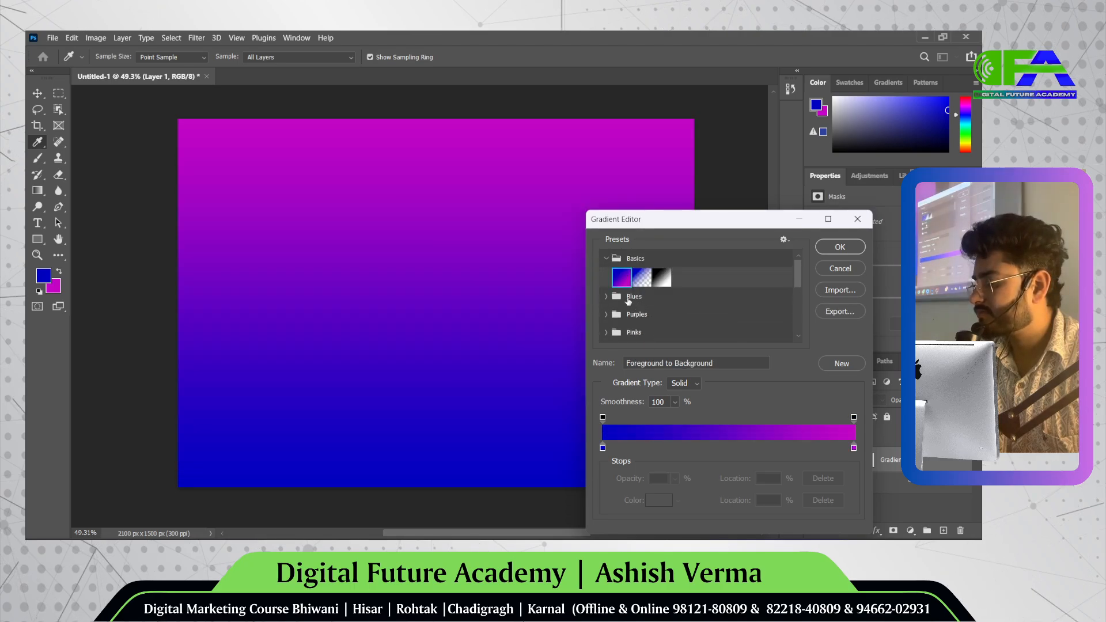
- Try the Blues presets Blue_17, Blue_14, Blue_22, Blue_24 and Blue_31 on the fill, and apply Blue_27
left_click(612, 297)
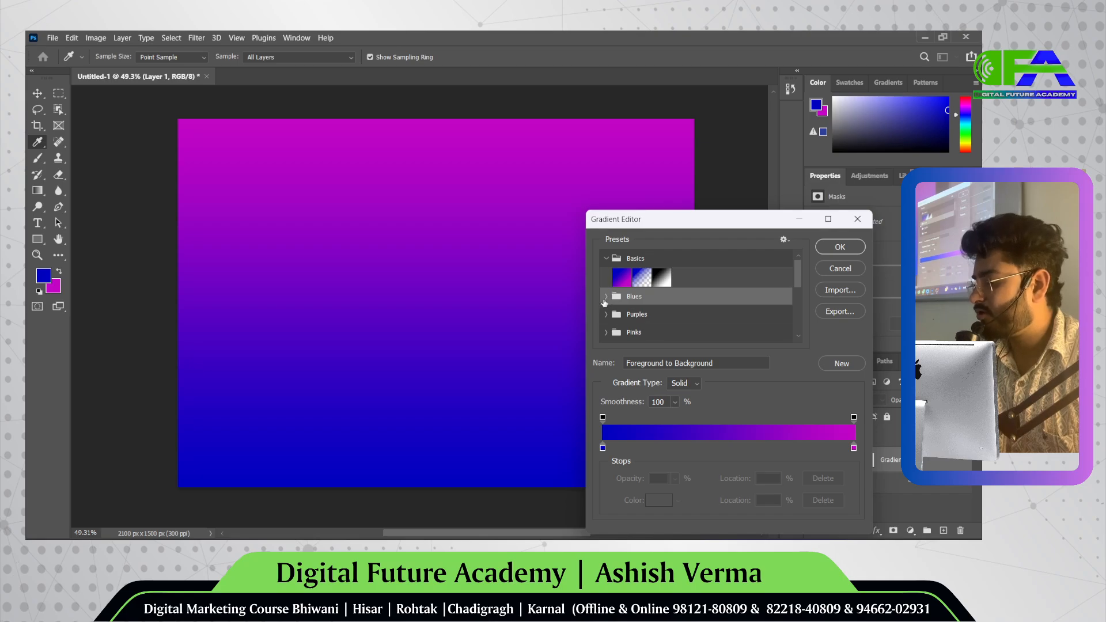
left_click(608, 301)
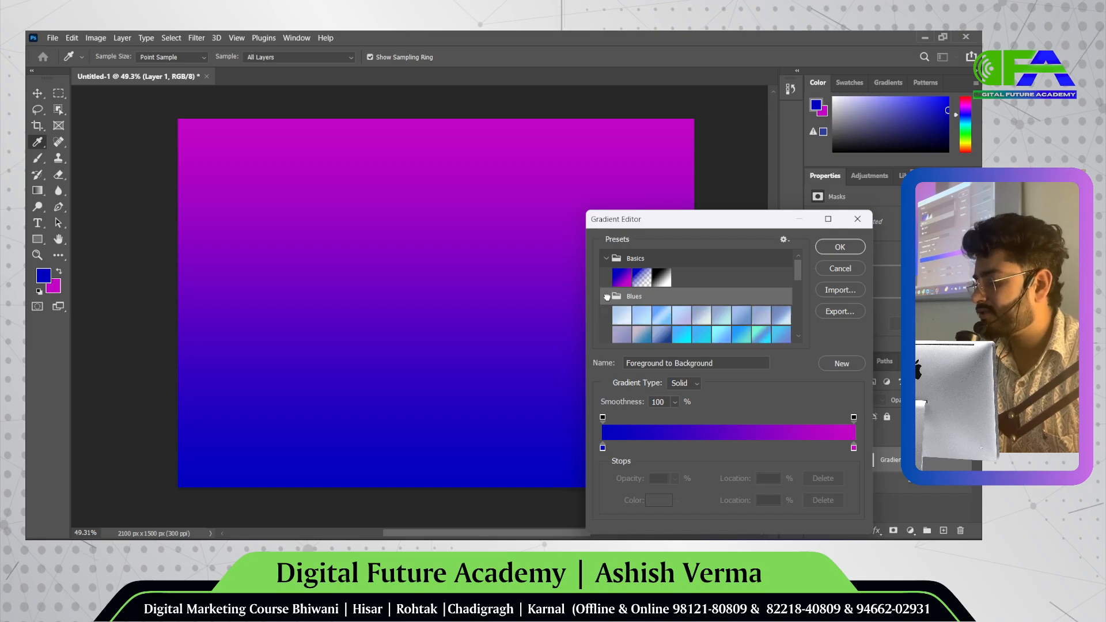
left_click(759, 334)
scroll(714, 314, "down", 1)
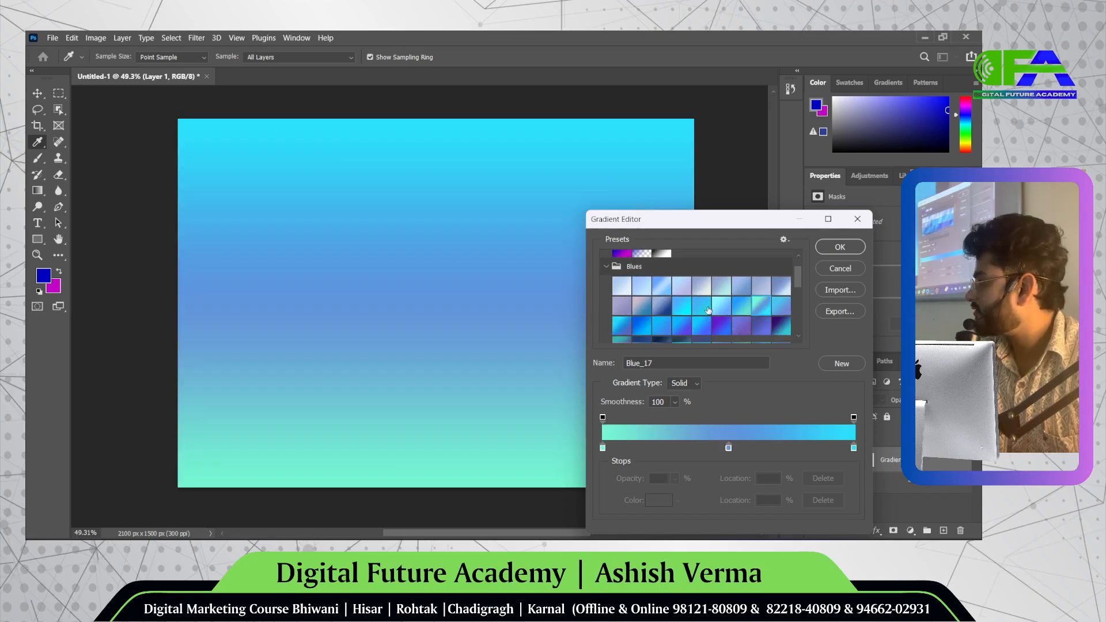
left_click(707, 308)
scroll(708, 311, "down", 1)
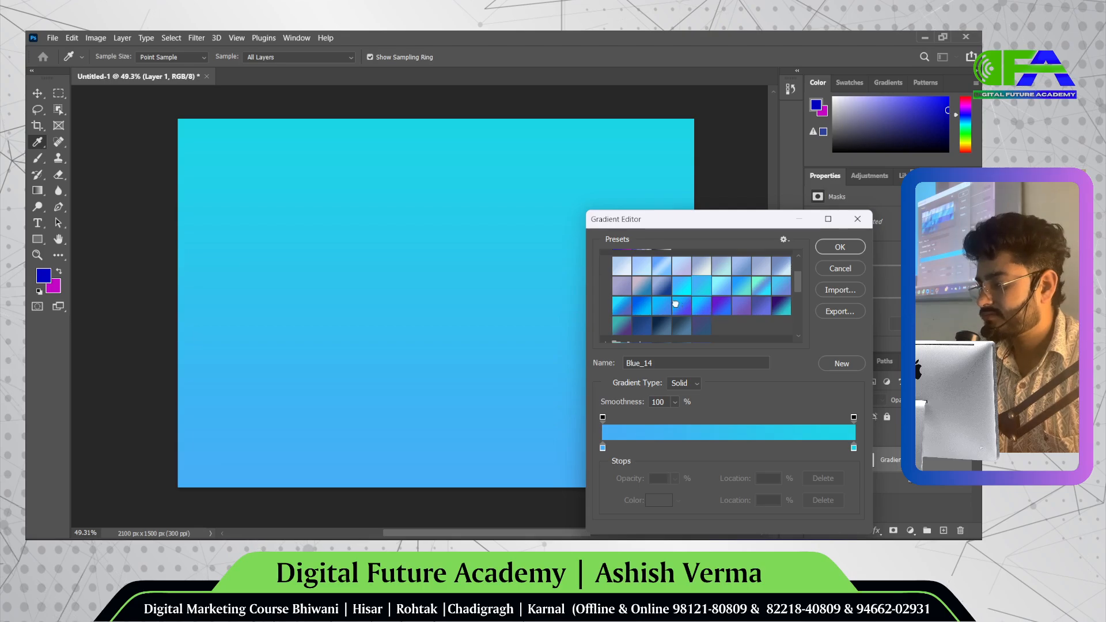
left_click(707, 307)
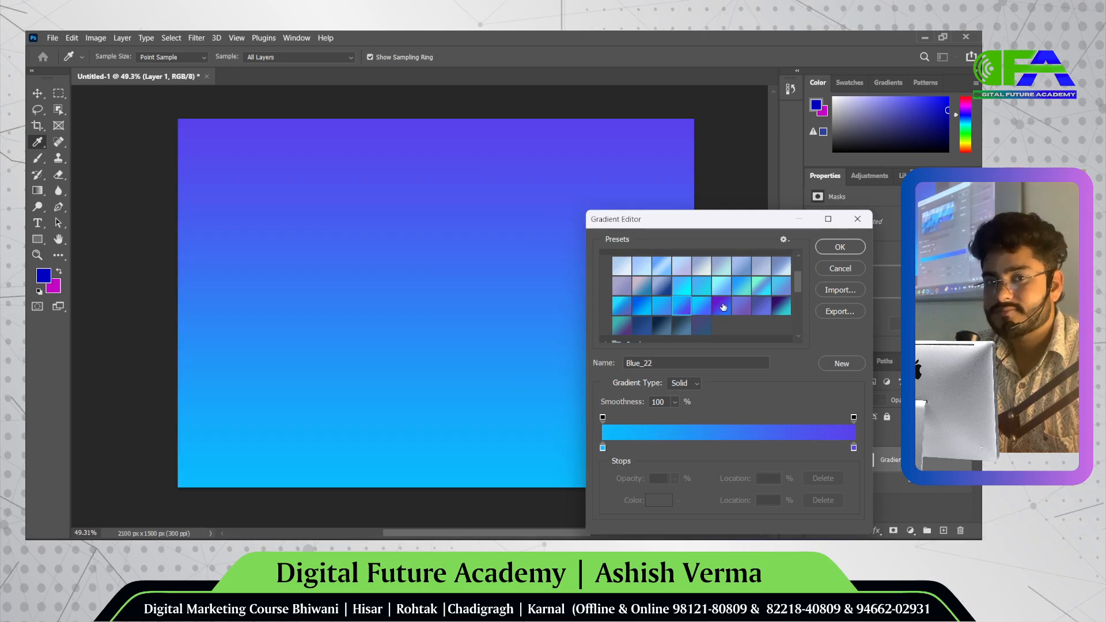
left_click(722, 306)
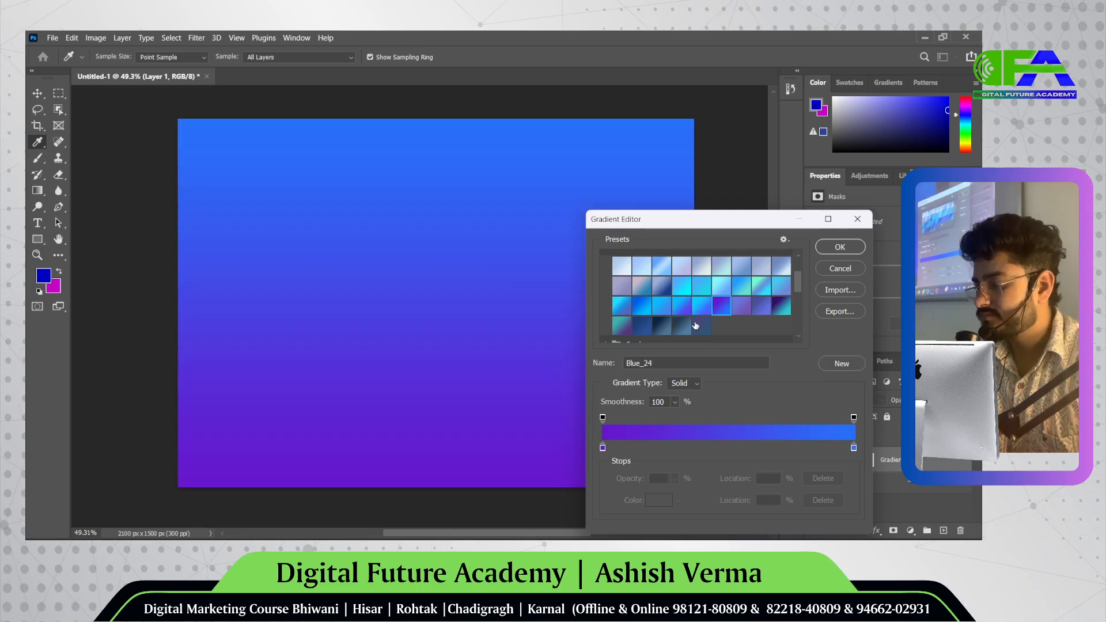
left_click(680, 326)
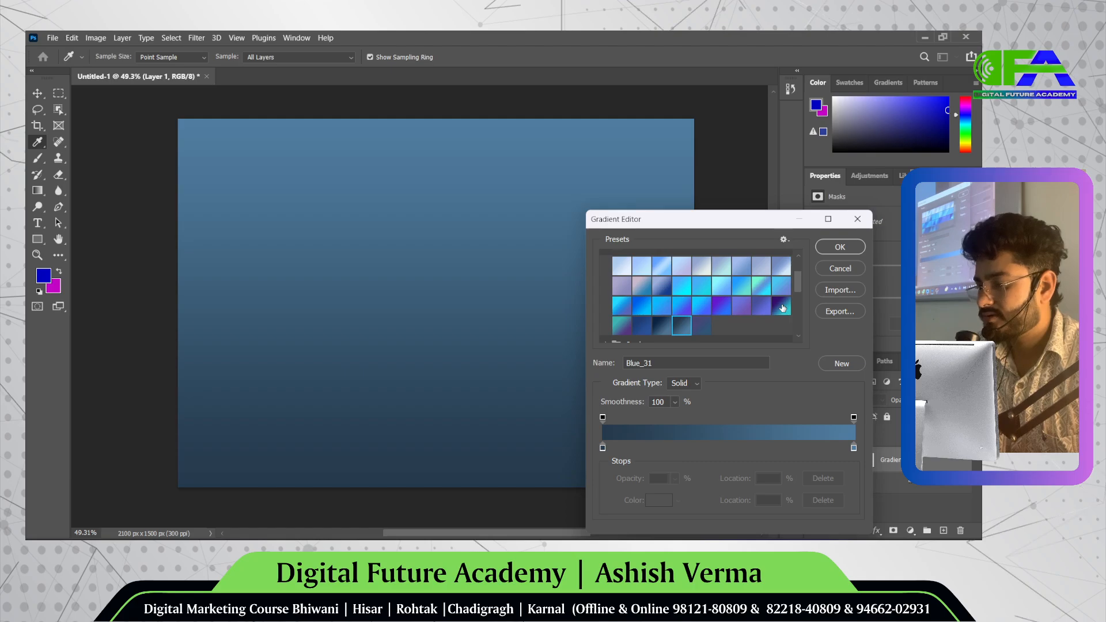
left_click(782, 307)
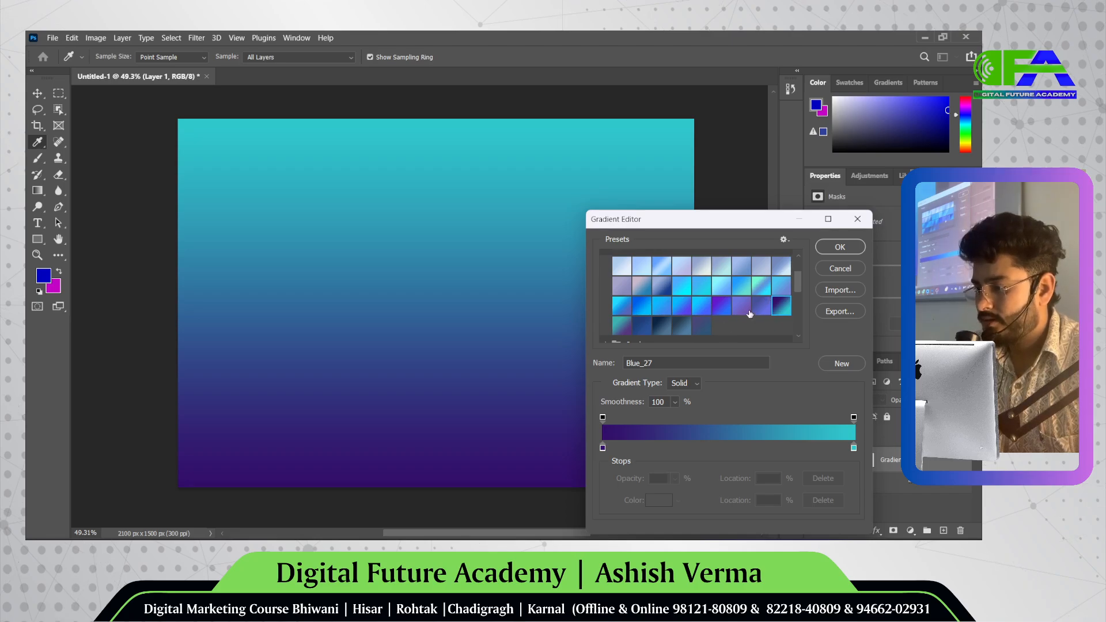
left_click(840, 247)
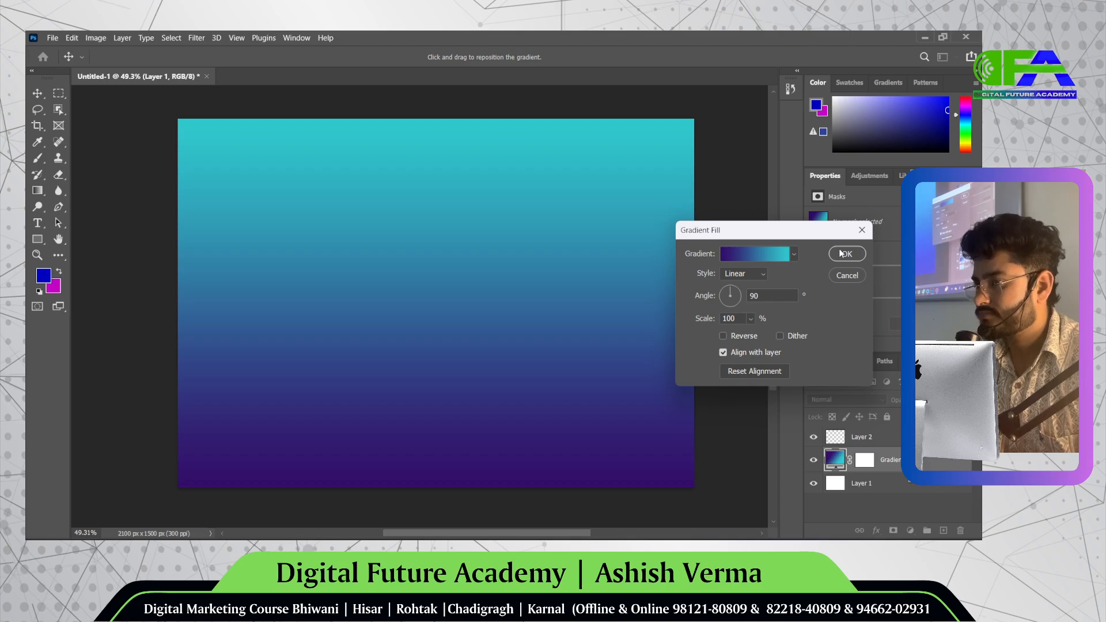
- Try the Radial style on the gradient fill, switch it to the Angle style and rotate its angle to 2.22°
left_click(742, 276)
left_click(743, 296)
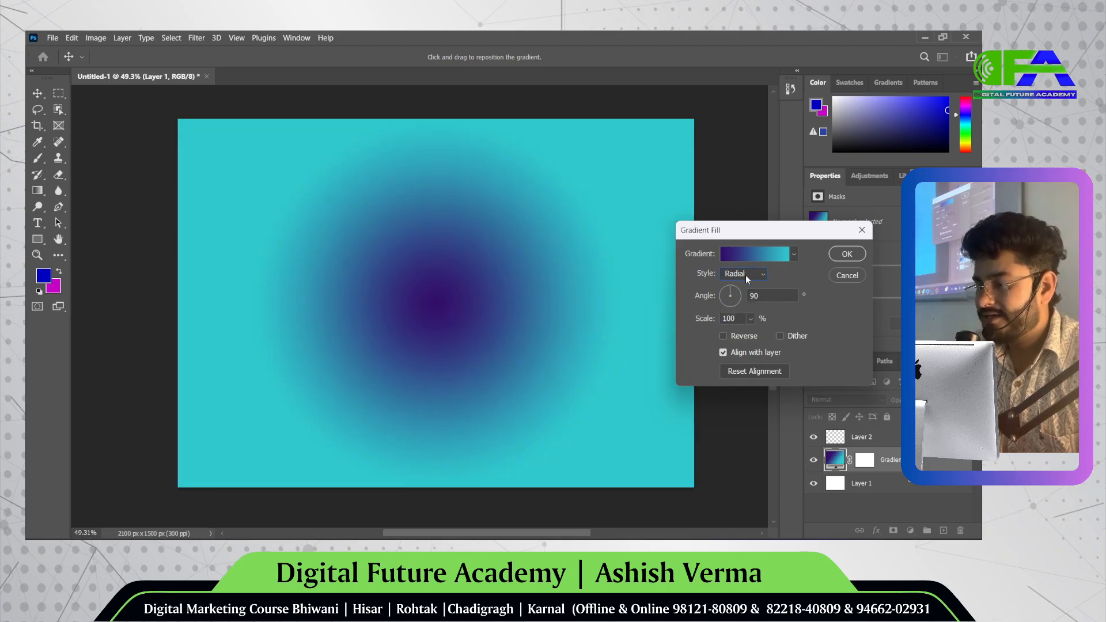
left_click(745, 275)
left_click(740, 308)
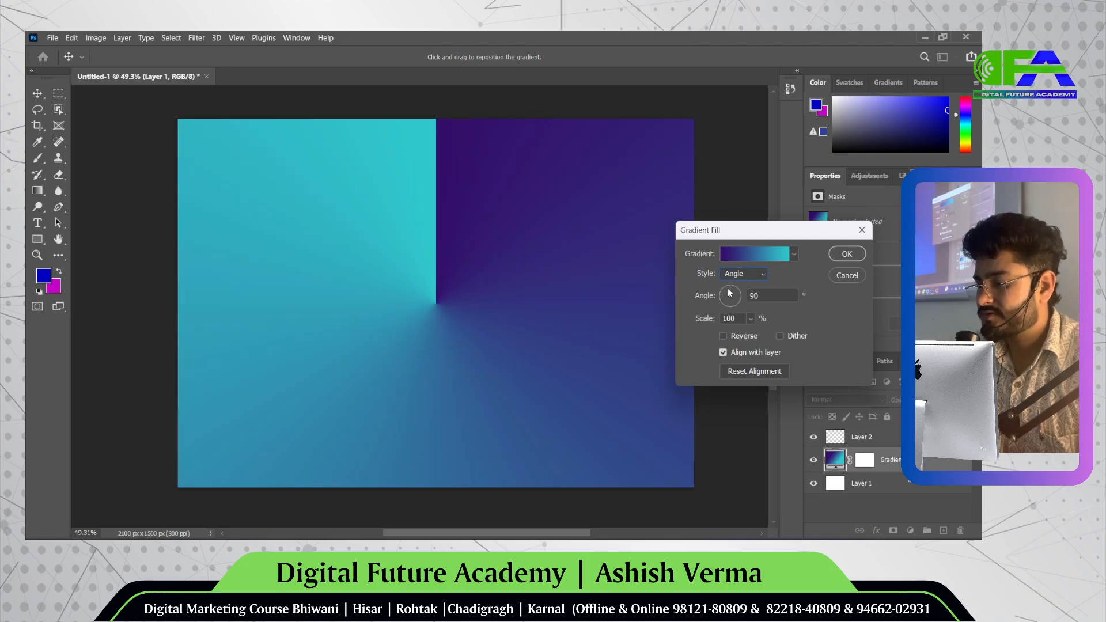
left_click_drag(725, 291, 743, 297)
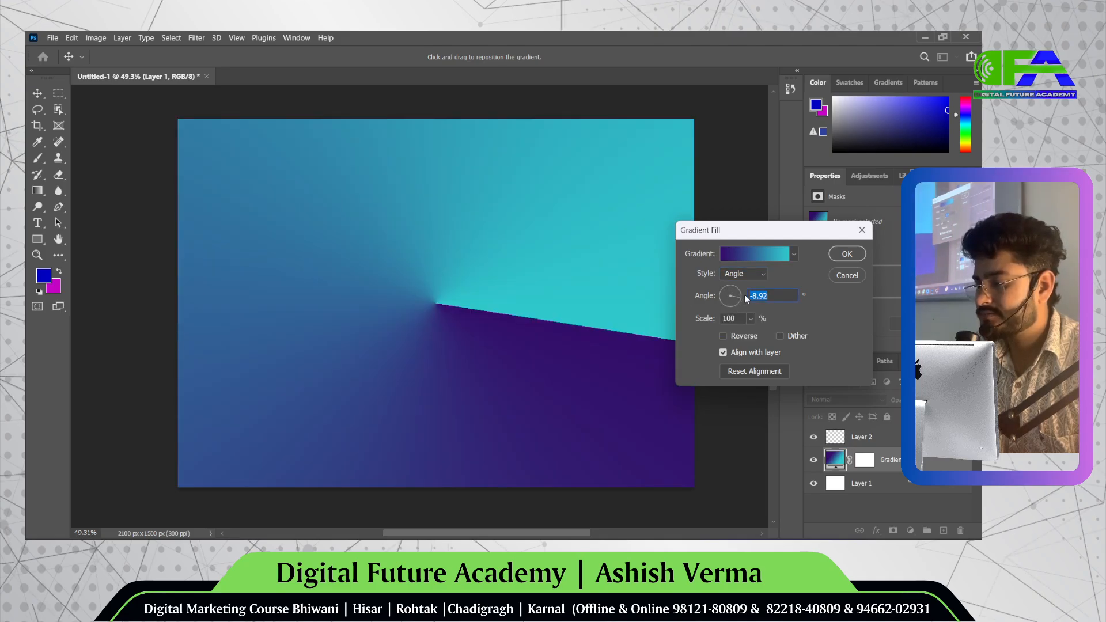
left_click(739, 295)
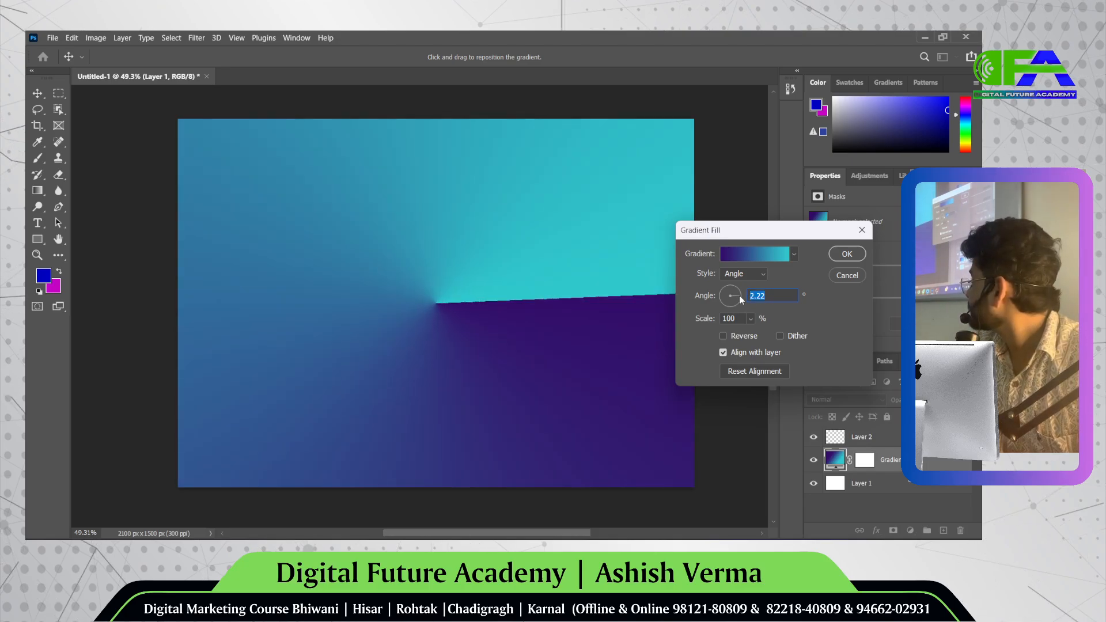
- Try the Reflected style on the gradient fill, keeping its colours
left_click(757, 274)
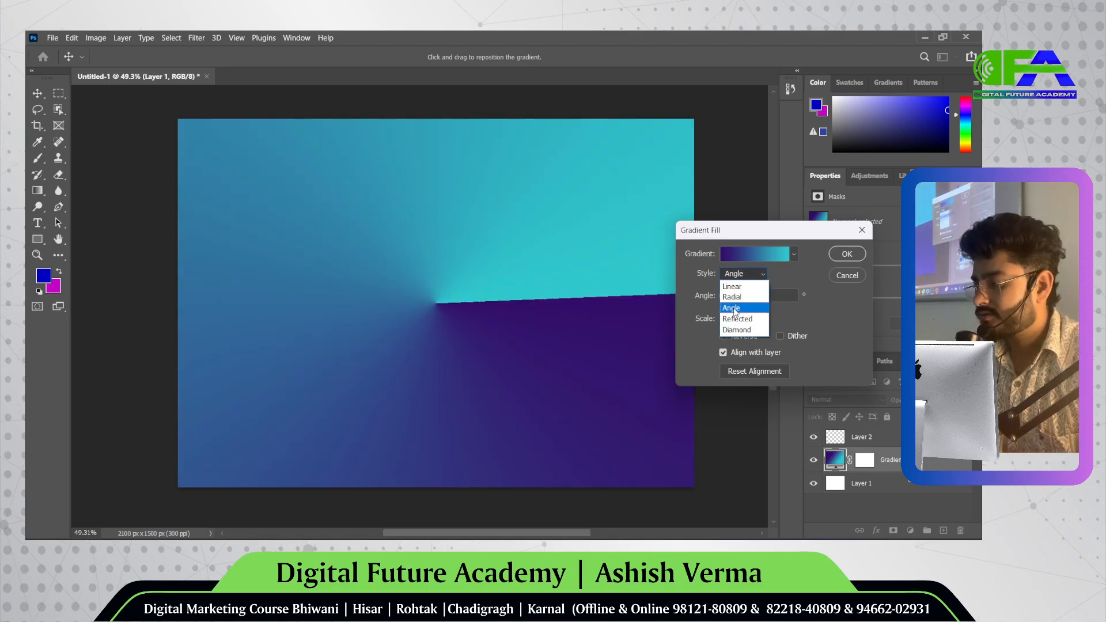
left_click(738, 318)
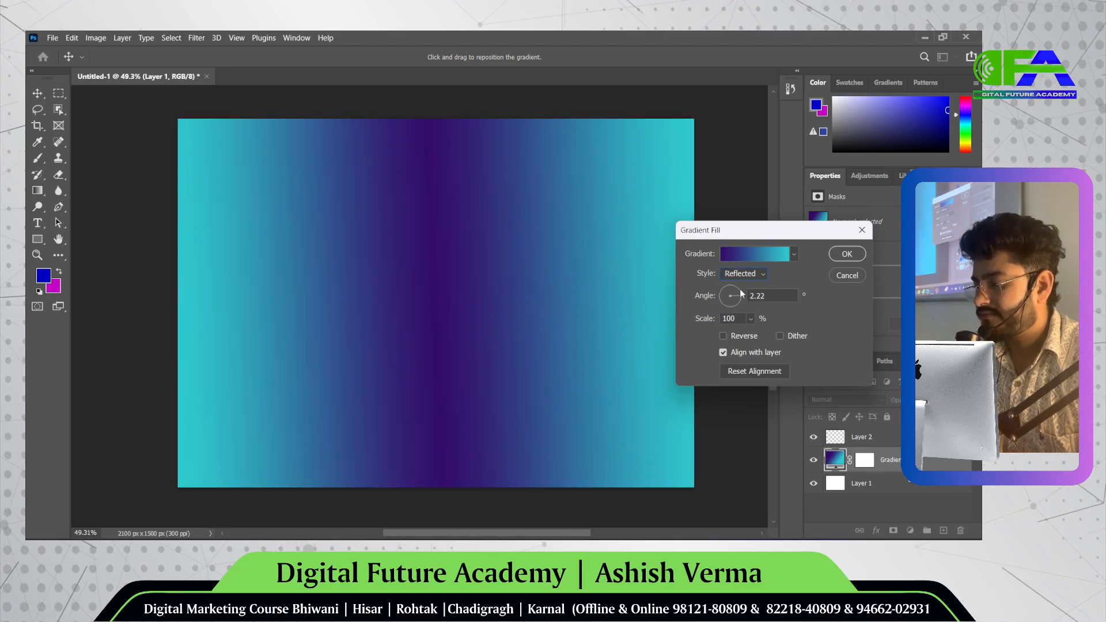
left_click(754, 256)
left_click(852, 274)
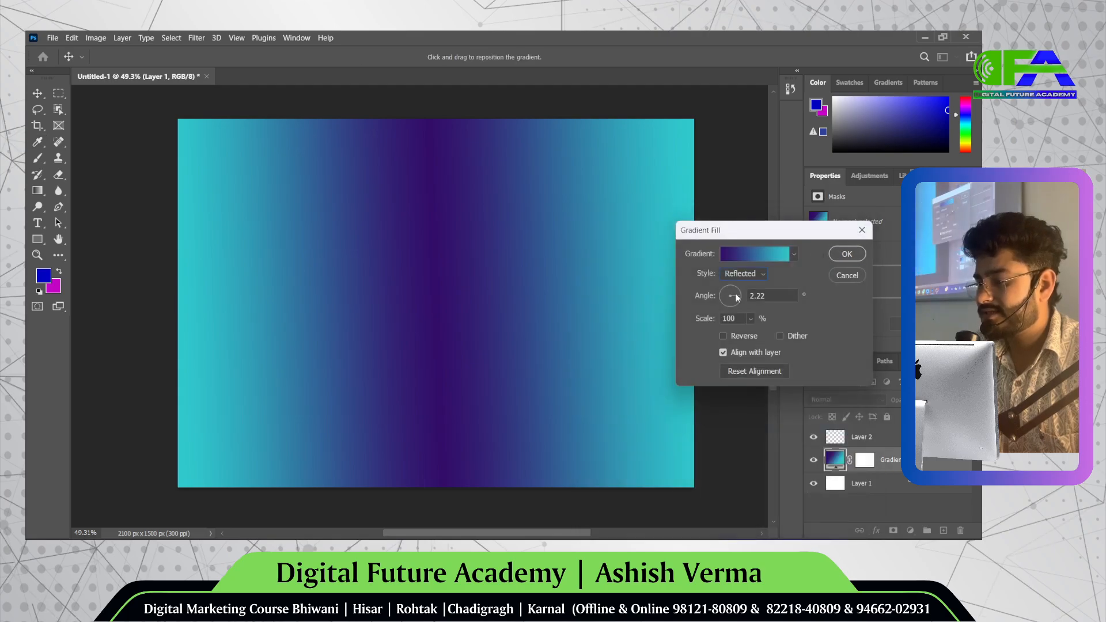
- Set the gradient fill's style to Diamond and its scale to 126%
left_click(754, 276)
left_click(740, 326)
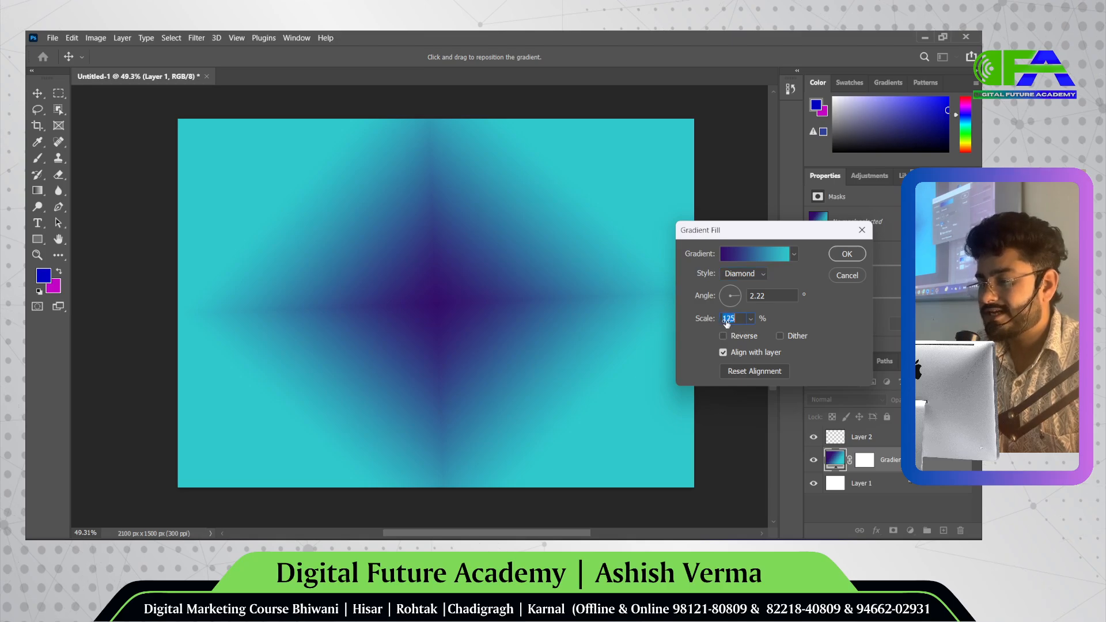
type("126")
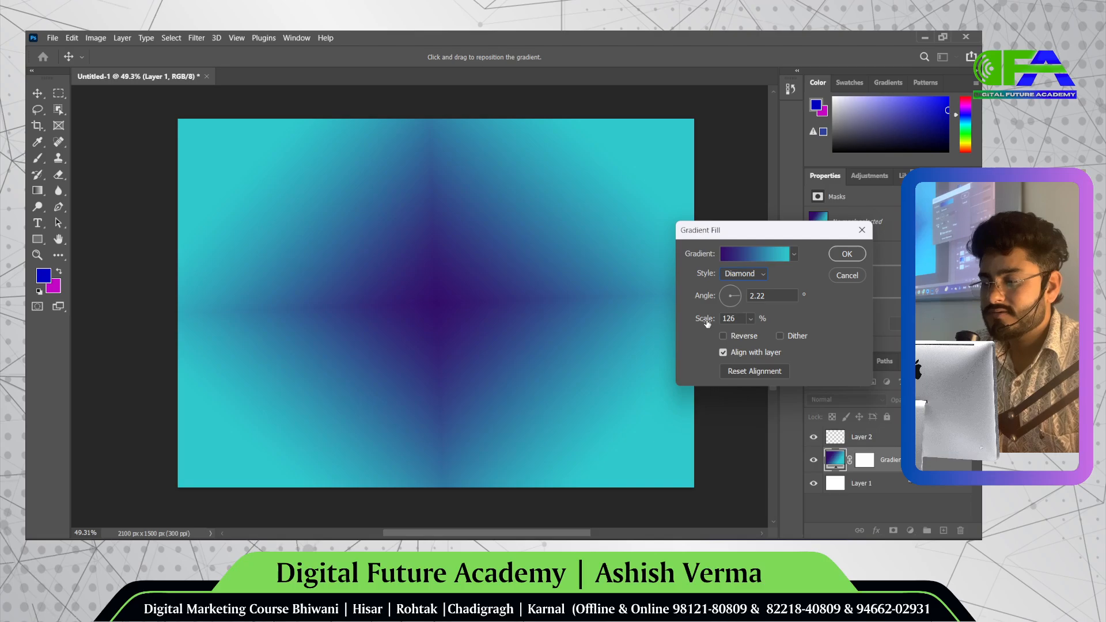
- Set the diamond gradient's scale to 68% and try the Reverse option on its colours
mouse_move(723, 320)
left_mouse_down()
mouse_move(699, 324)
mouse_move(717, 321)
left_mouse_up()
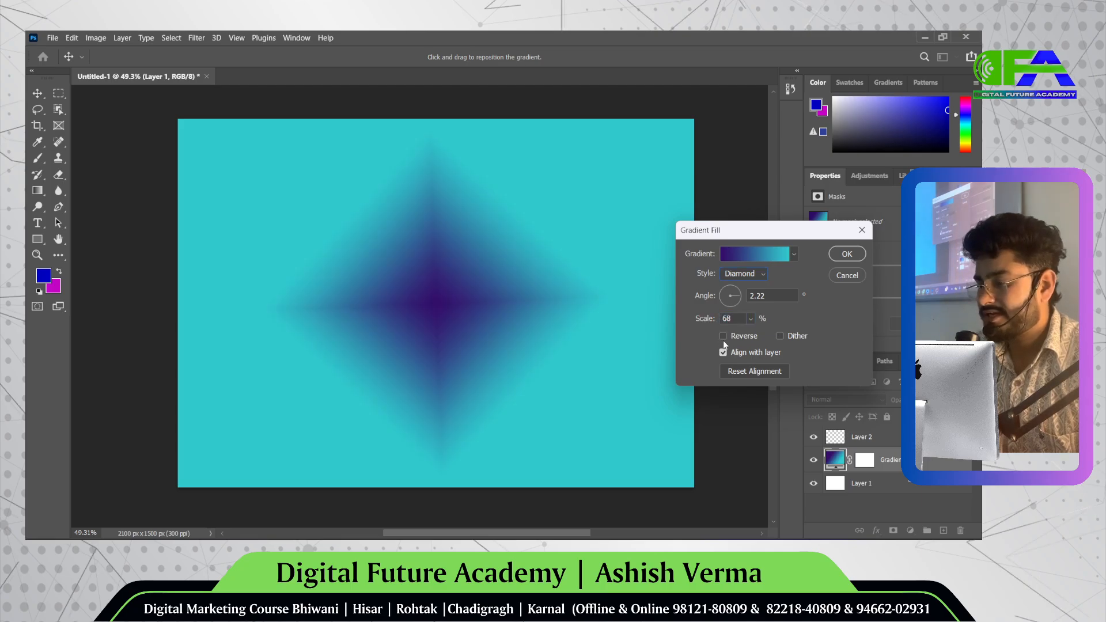
left_click(724, 336)
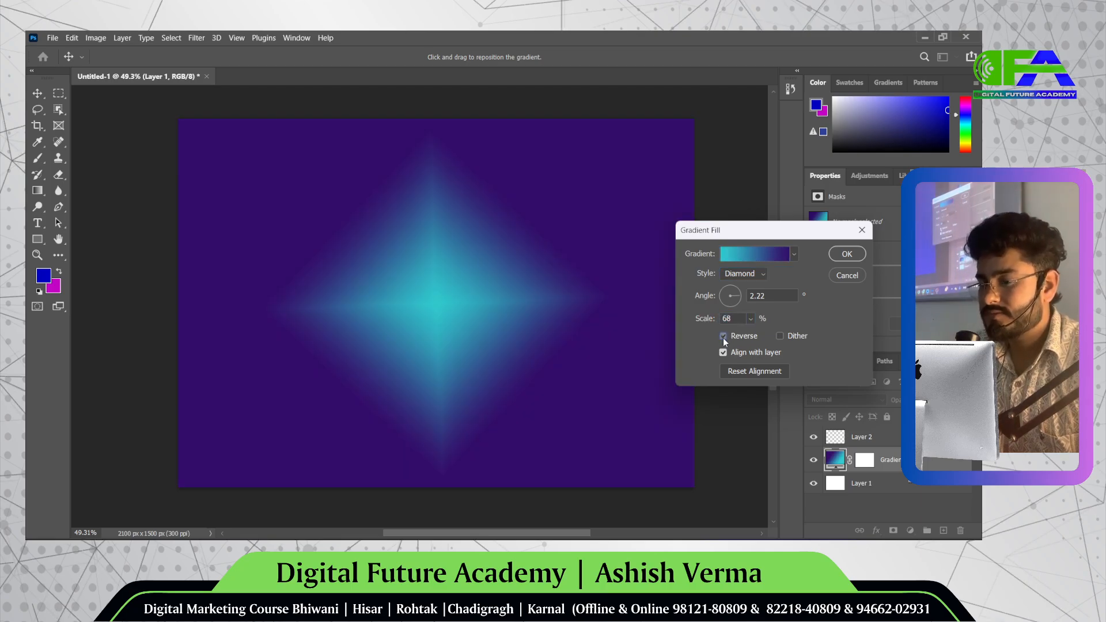
left_click(724, 337)
left_click(724, 336)
left_click(723, 337)
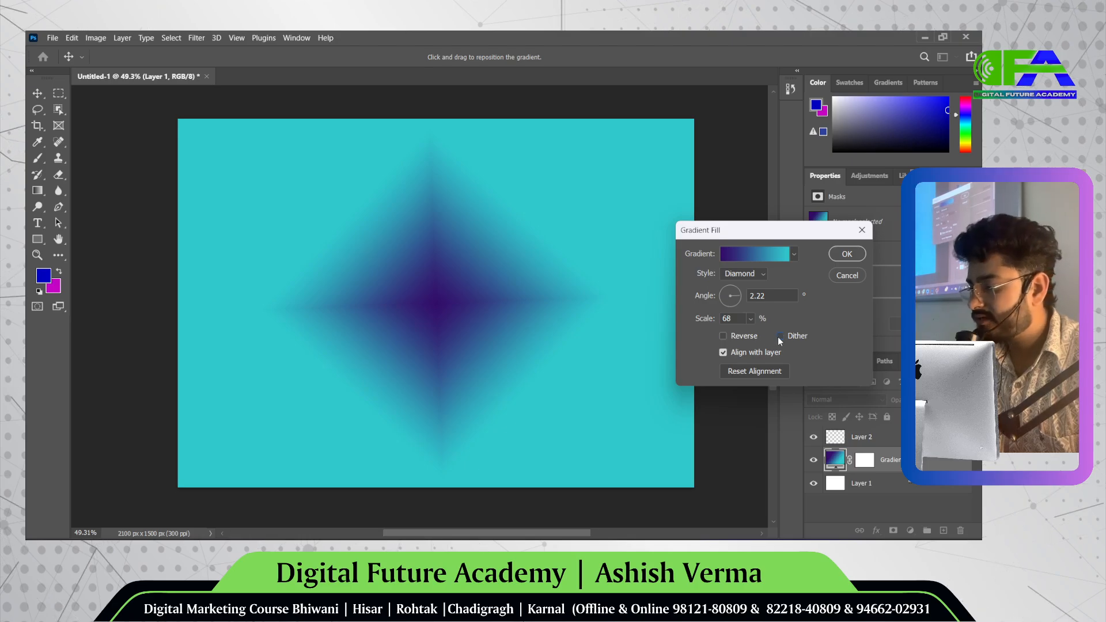
- Enable Dither on the gradient fill, compare the reversed colours once more and apply the fill without Reverse
left_click(723, 337)
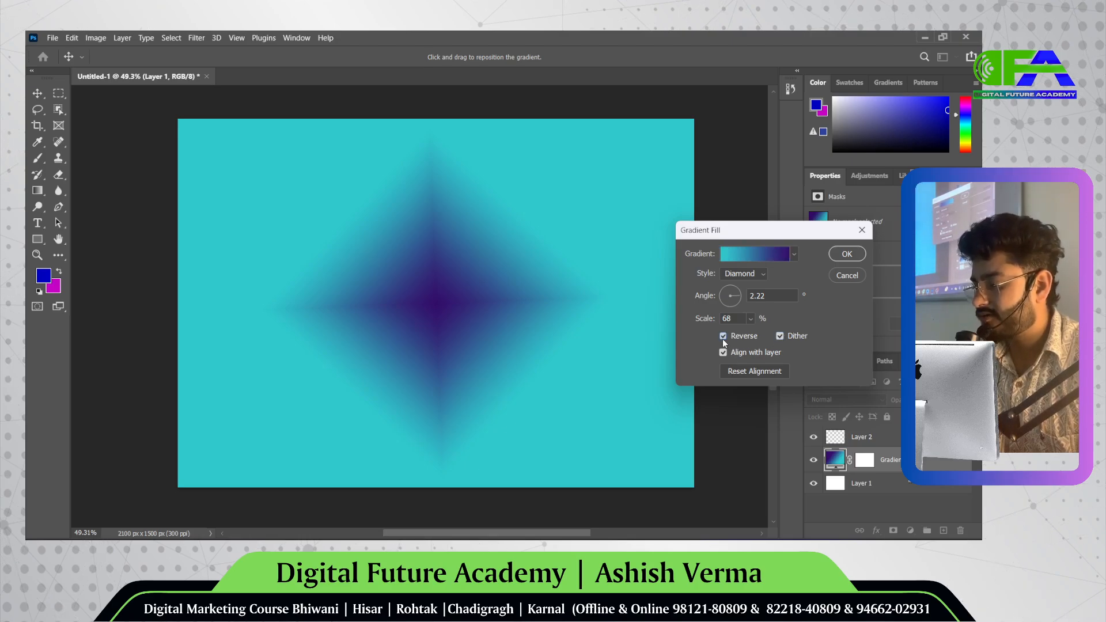
left_click(722, 337)
left_click(723, 337)
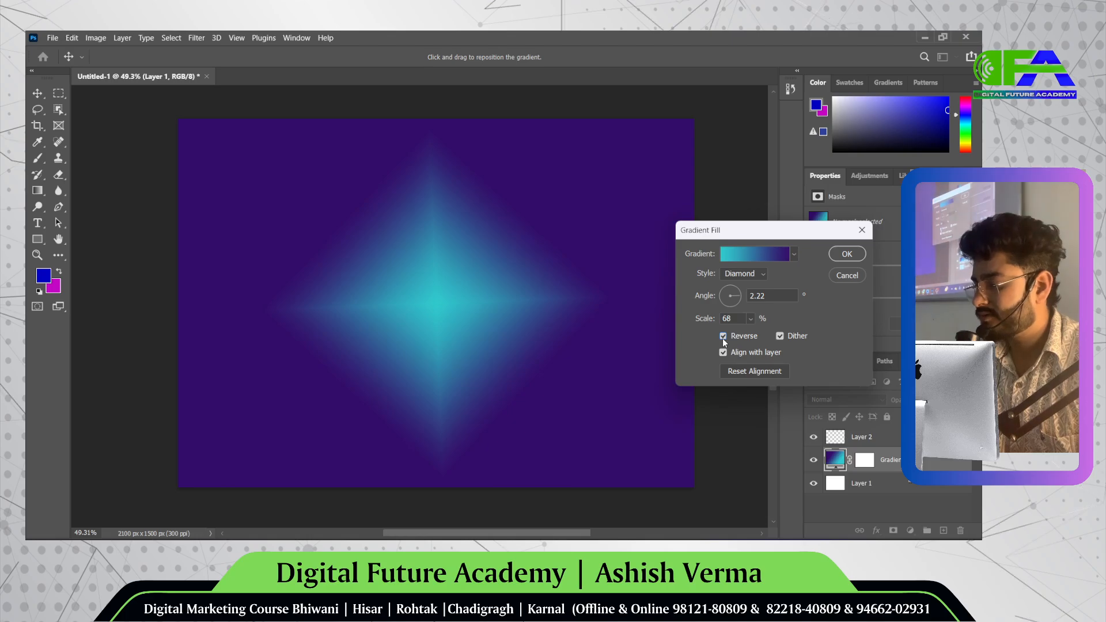
left_click(723, 337)
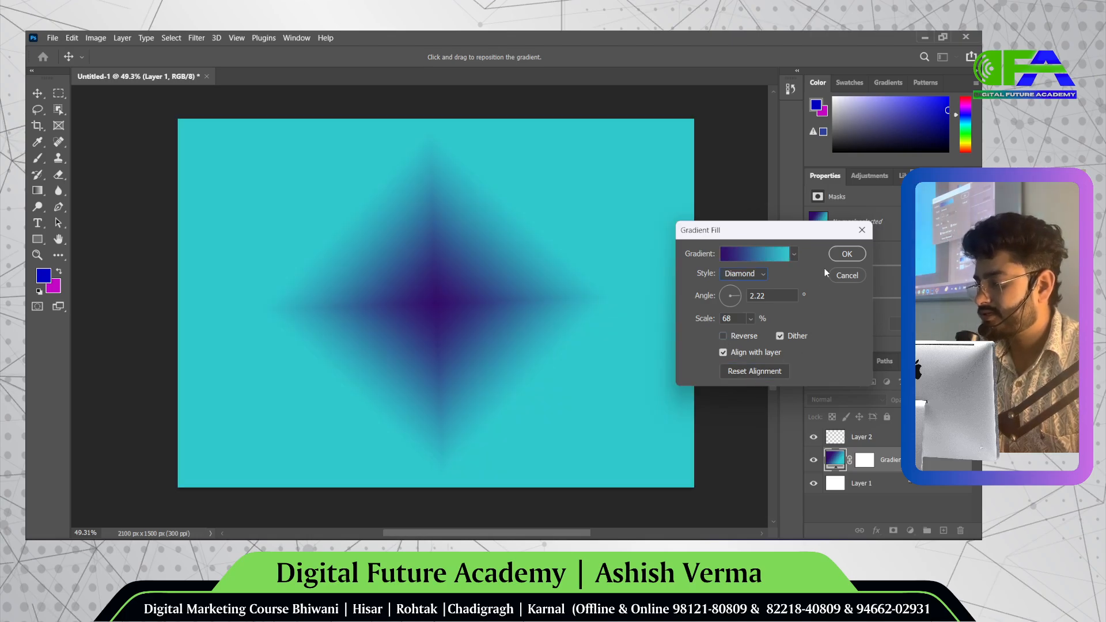
left_click(845, 256)
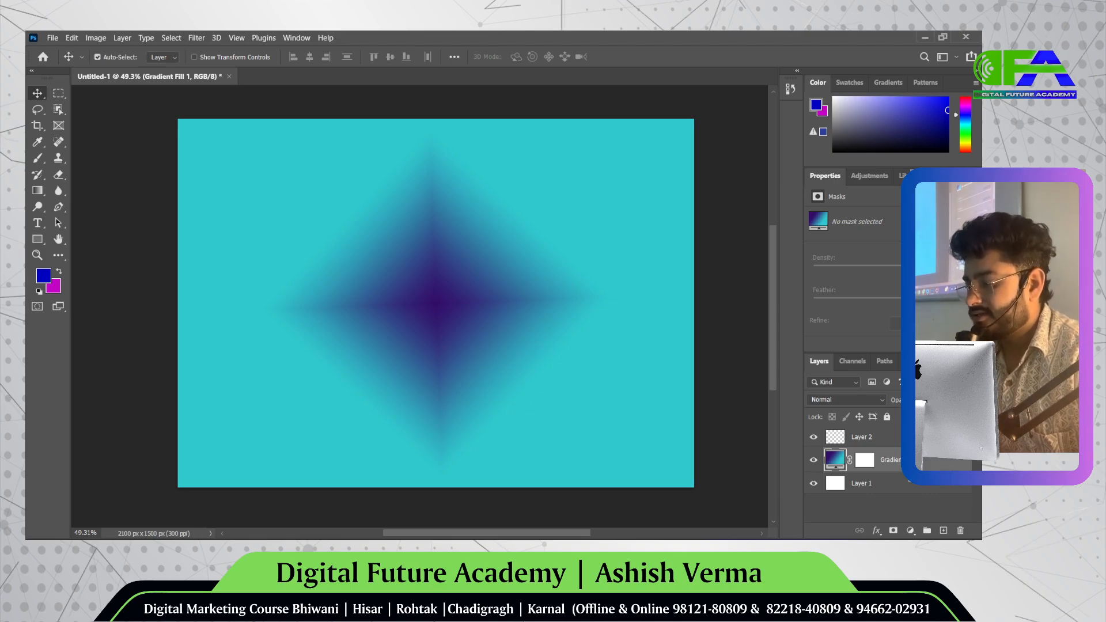
- Hide and show the gradient fill layer repeatedly to compare the canvas with and without it, leaving it visible
left_click(814, 461)
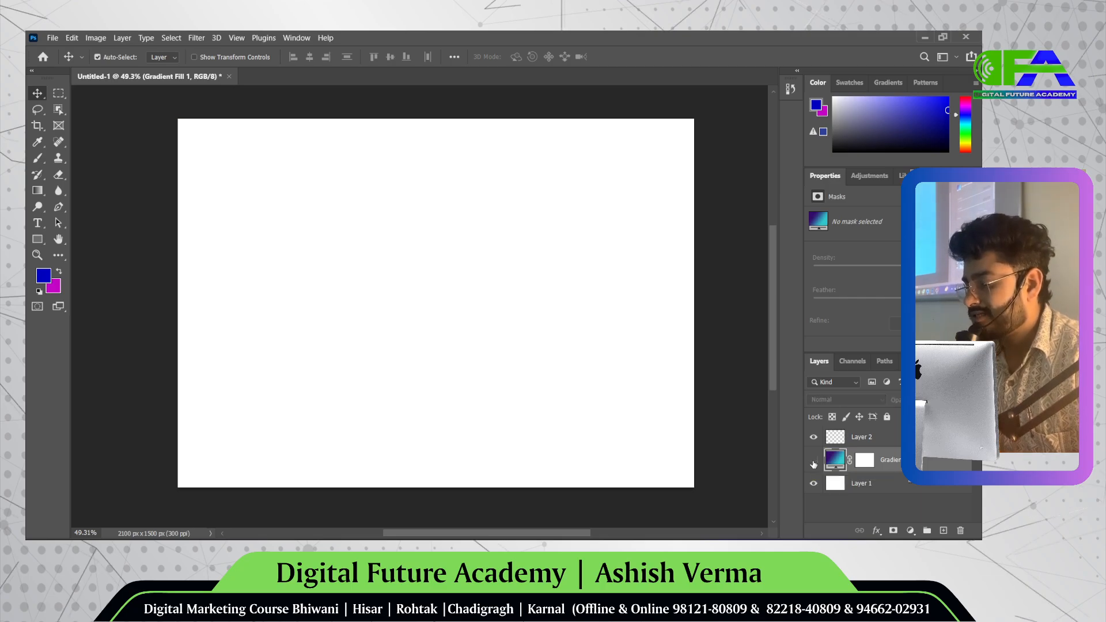
left_click(814, 462)
left_click(813, 462)
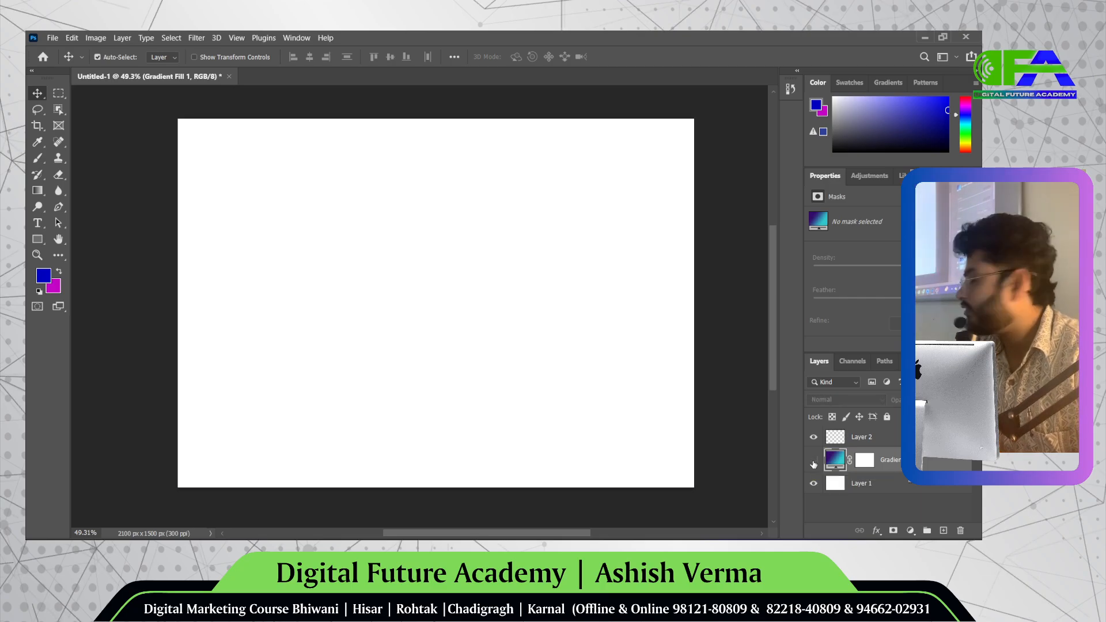
left_click(813, 461)
left_click(813, 462)
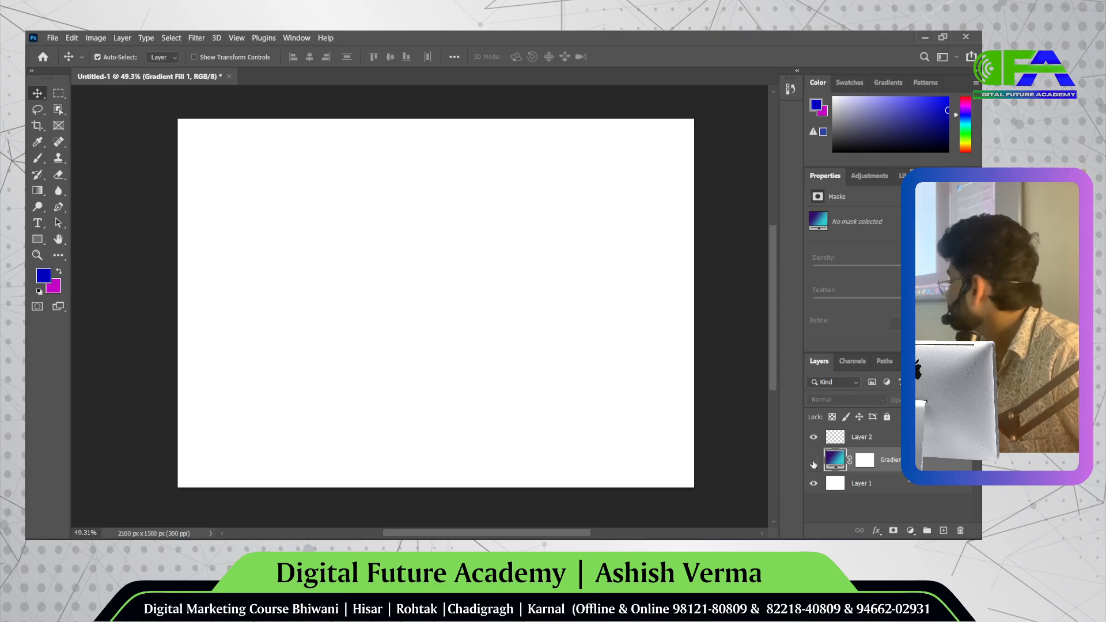
left_click(814, 462)
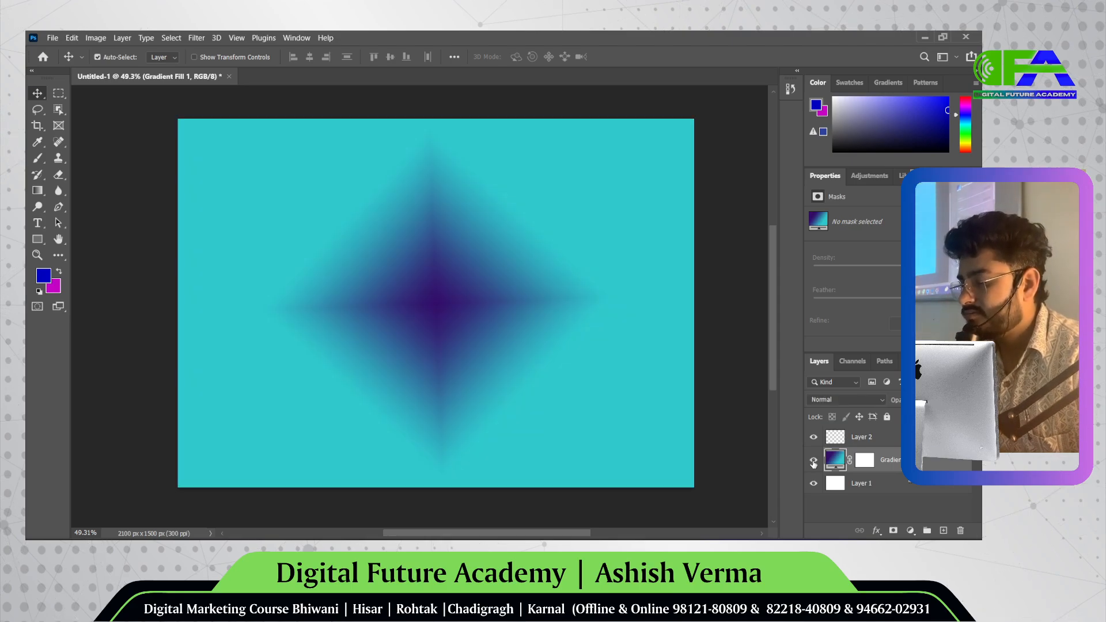
left_click(813, 463)
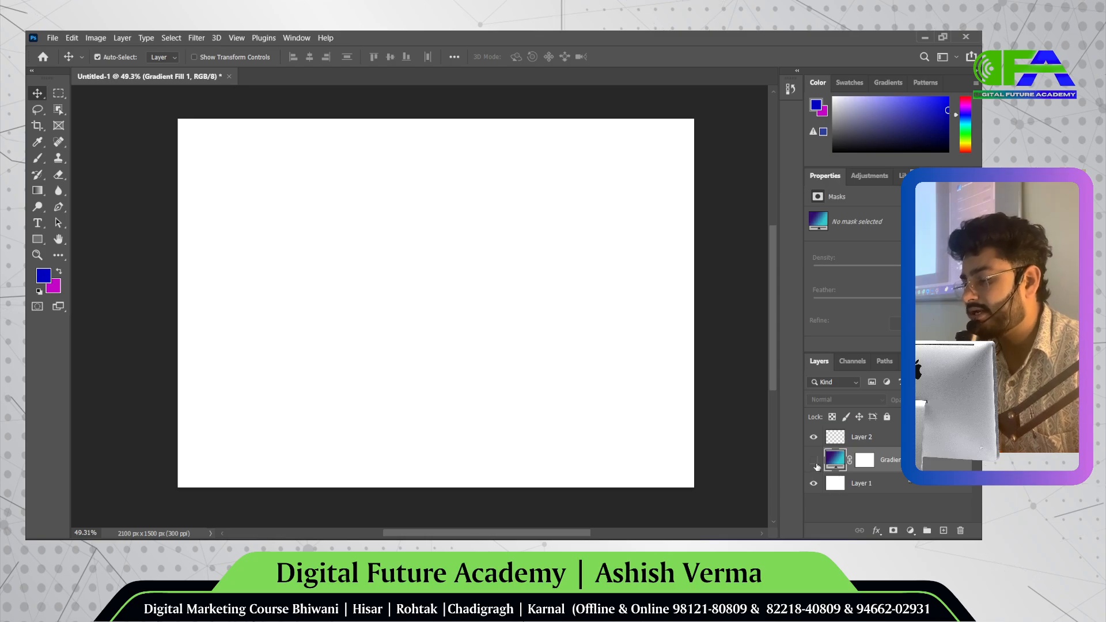
left_click(814, 460)
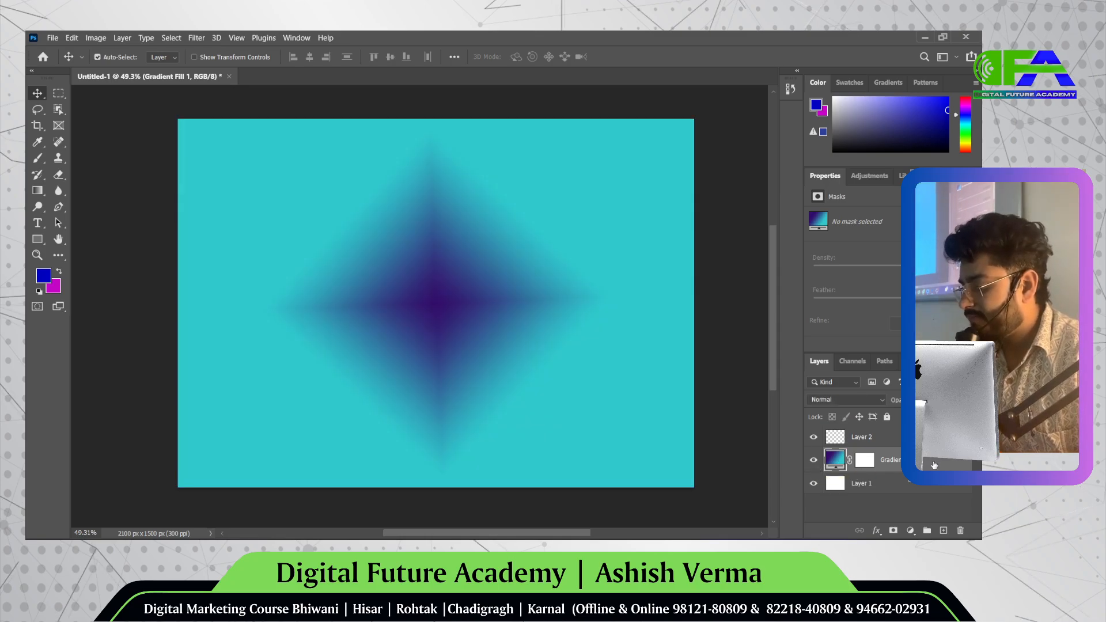
- Delete the gradient fill layer and Layer 2, keeping only Layer 1
left_click_drag(858, 460, 961, 531)
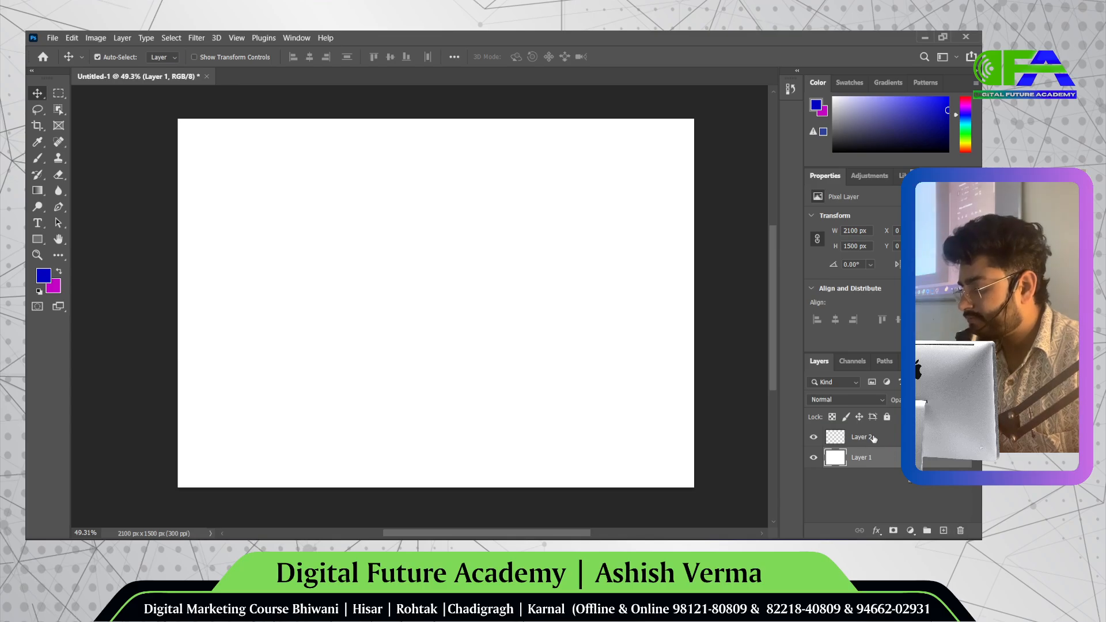
left_click_drag(947, 436, 960, 530)
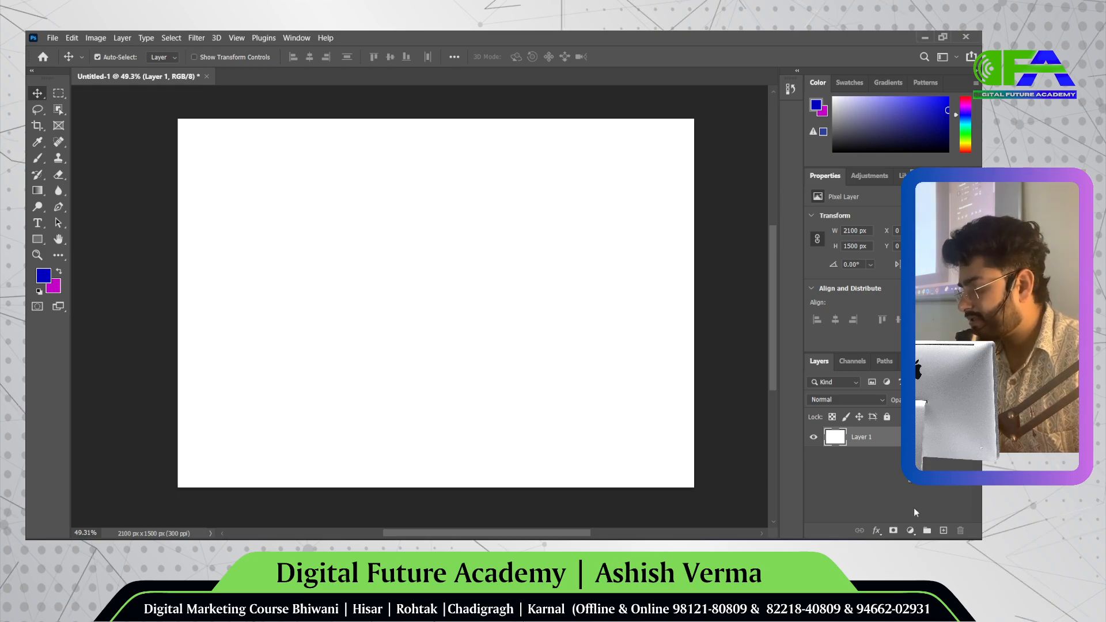
left_click(911, 530)
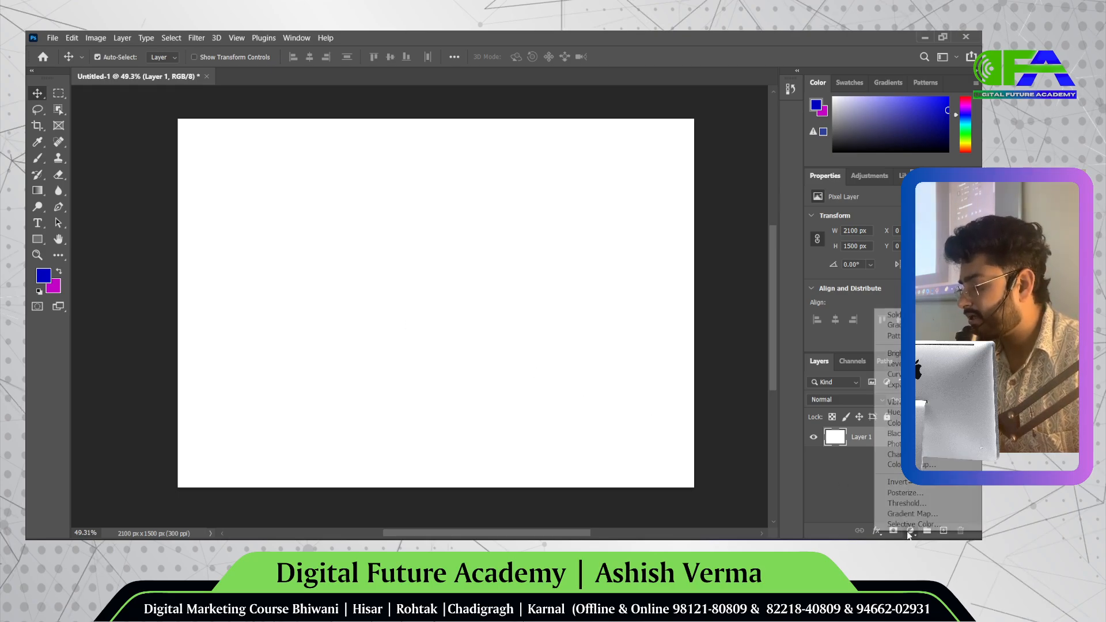
left_click(890, 337)
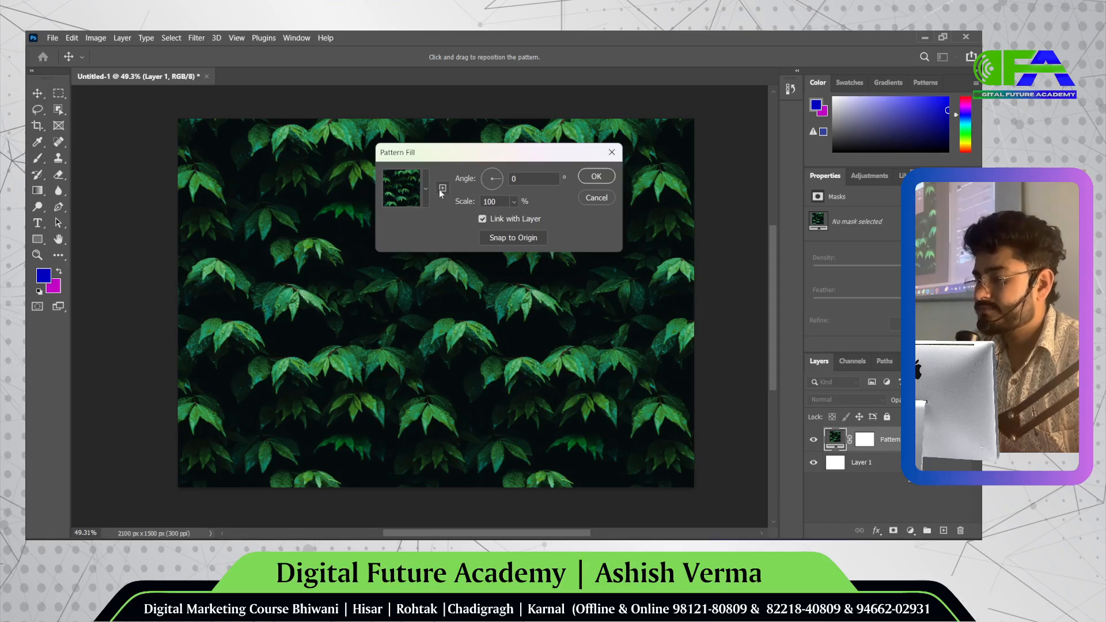
left_click(597, 197)
- Add a pattern fill layer and try the brown and green Grass patterns on it
left_click(912, 532)
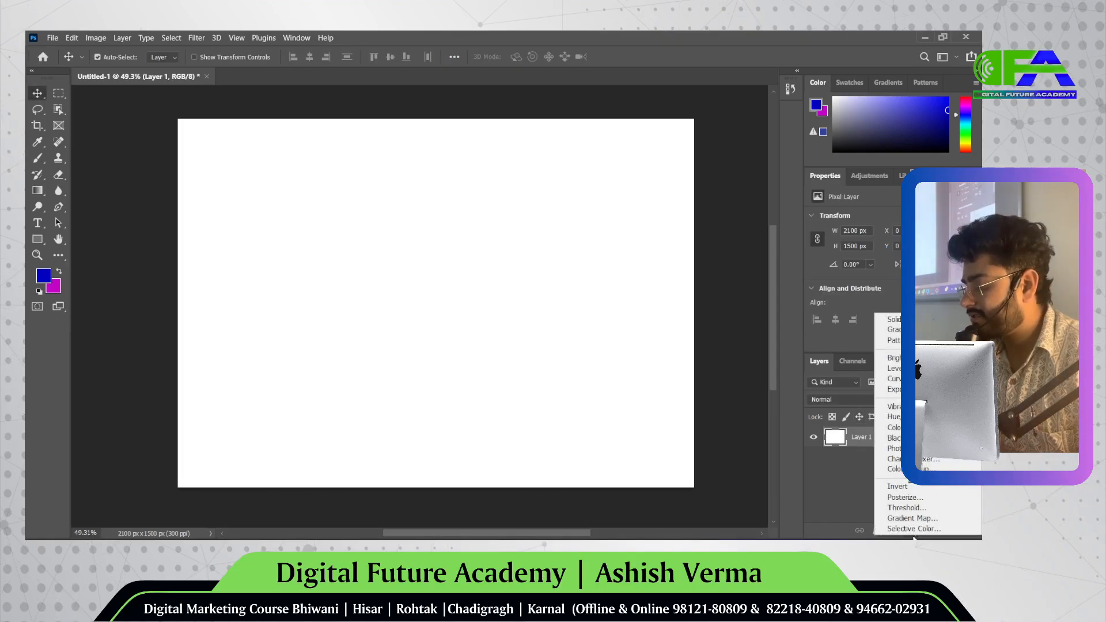
left_click(896, 343)
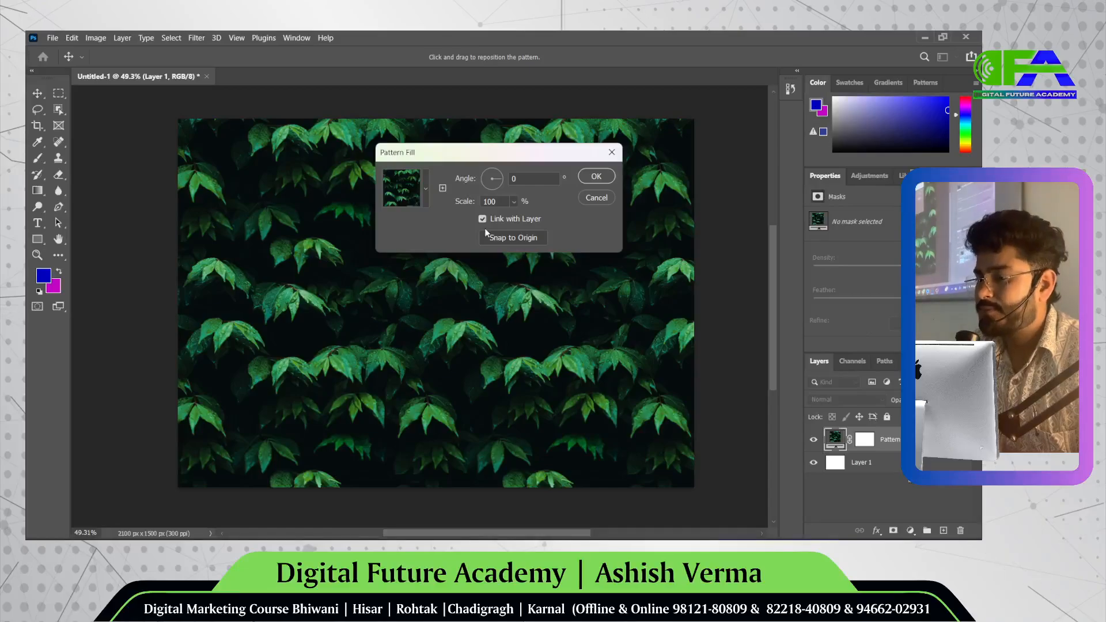
left_click(399, 183)
left_click(338, 258)
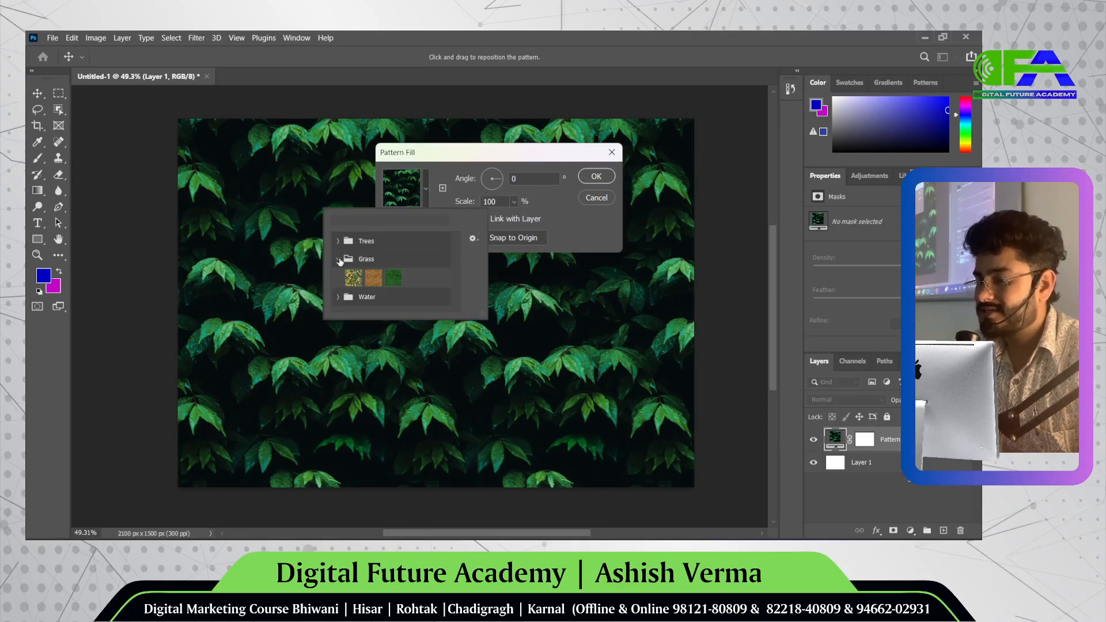
left_click(374, 279)
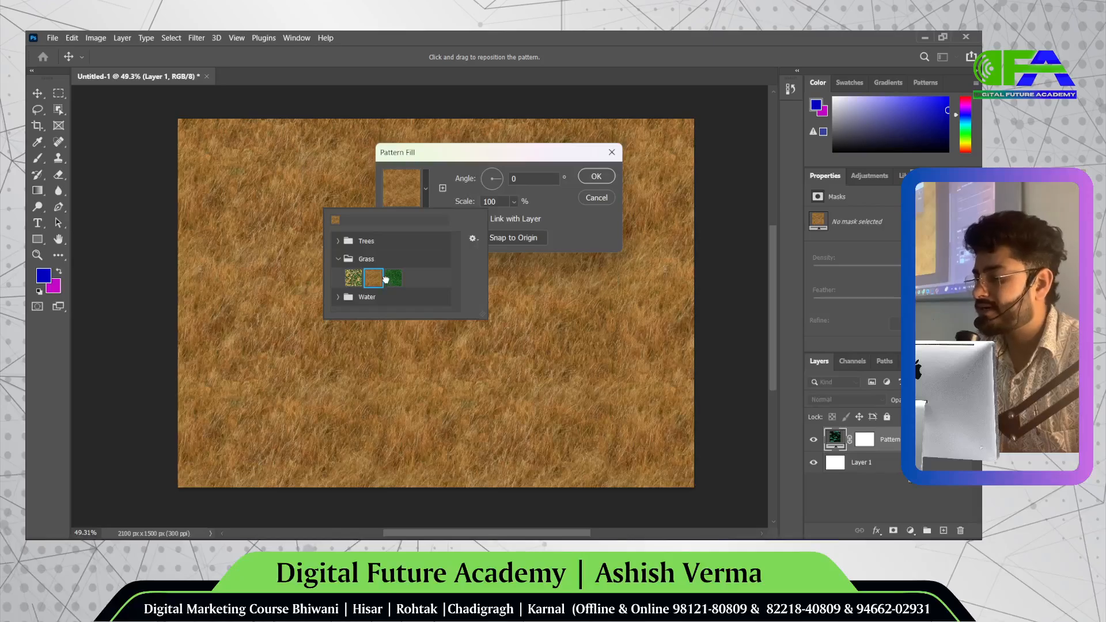
left_click(387, 282)
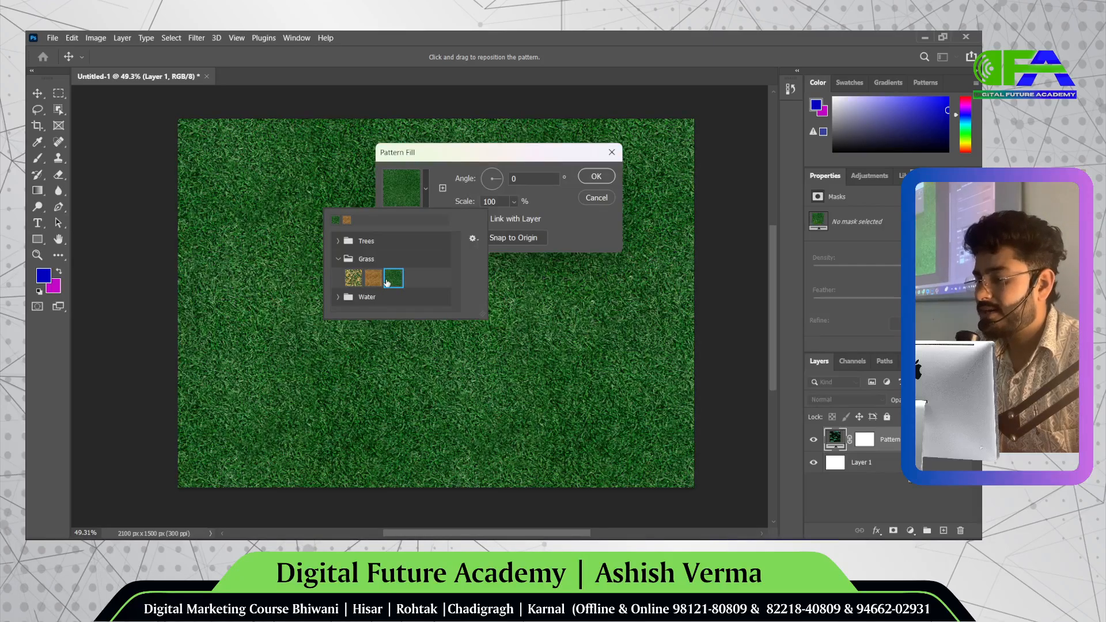
- Try the three Water patterns on the pattern fill layer
left_click(338, 296)
scroll(378, 300, "down", 1)
left_click(354, 301)
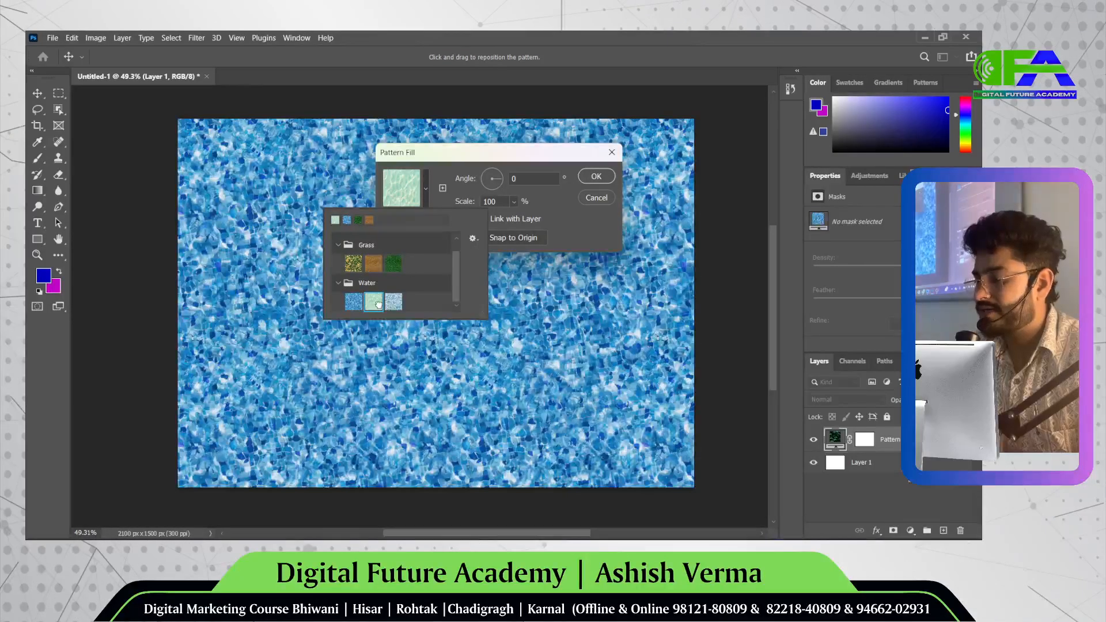
left_click(374, 301)
left_click(394, 300)
scroll(351, 285, "up", 1)
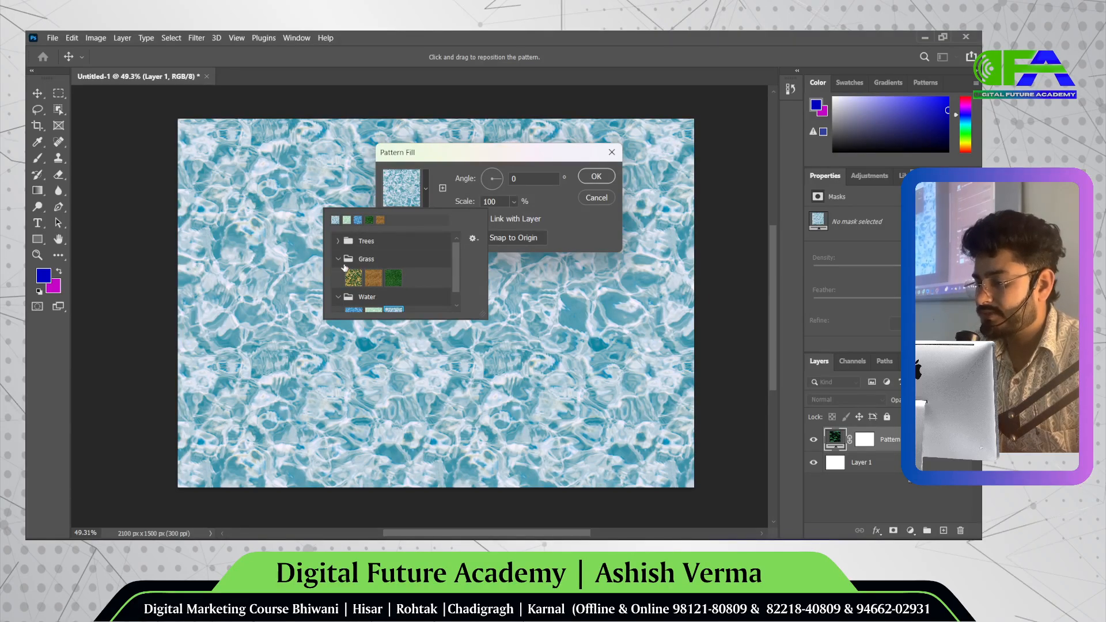
- Try the four Trees patterns on the fill and choose the second one, with dark green fern-like foliage
left_click(338, 241)
left_click(374, 260)
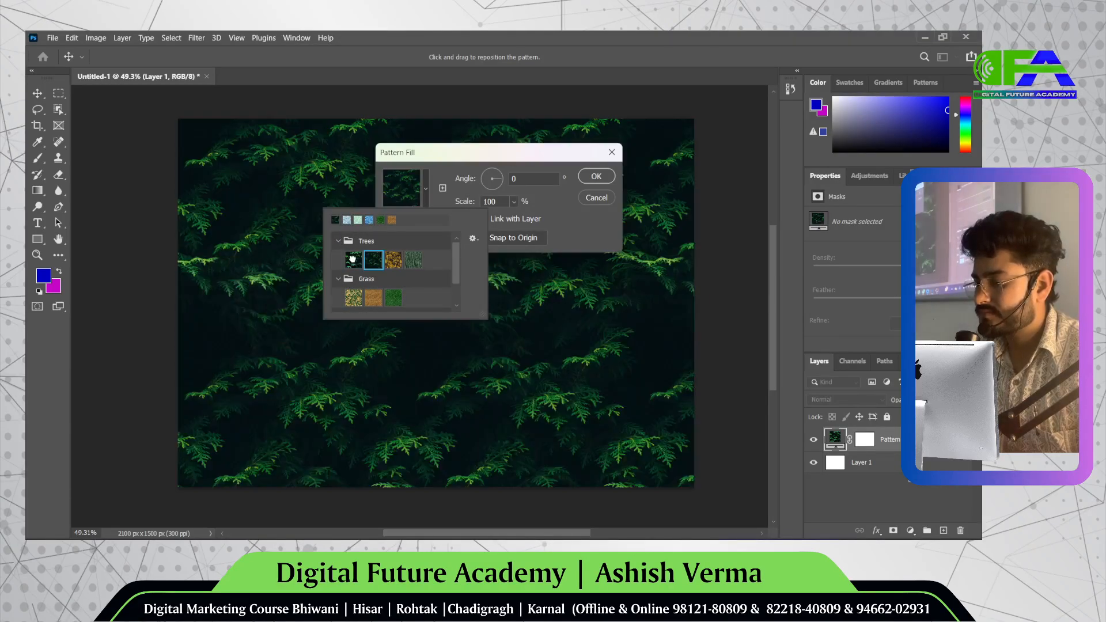
left_click(353, 259)
left_click(394, 260)
left_click(411, 260)
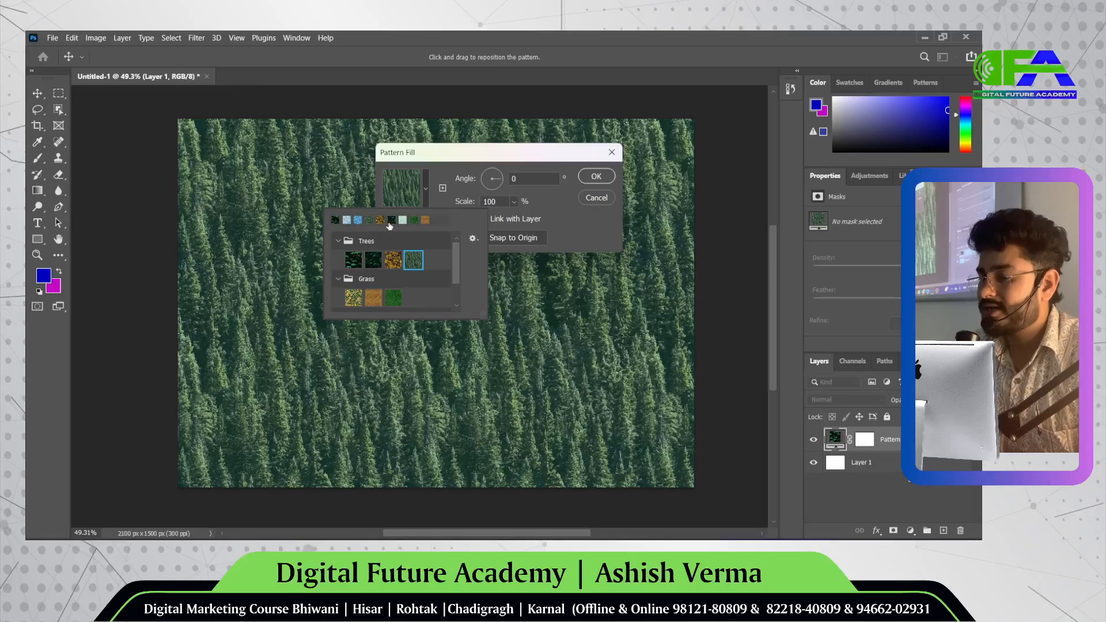
left_click(374, 260)
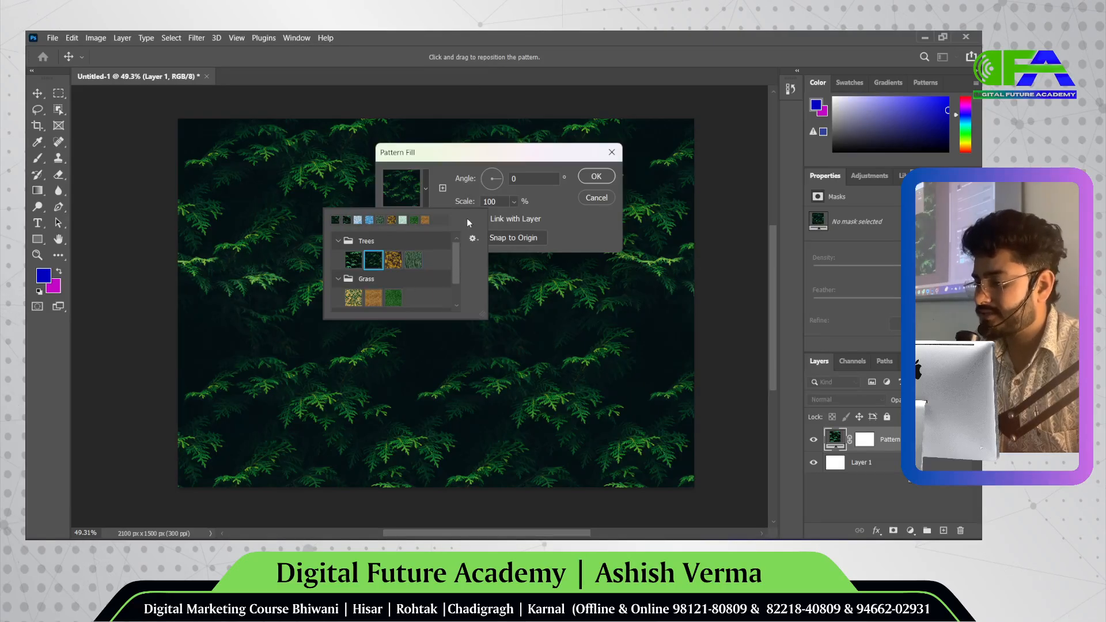
left_click(566, 198)
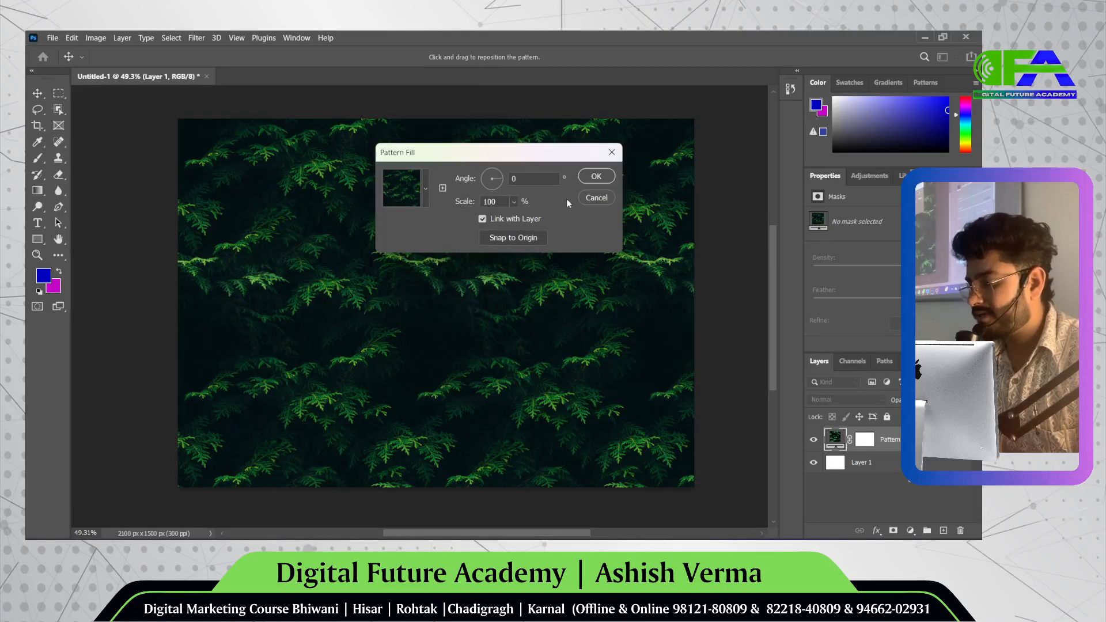
- Snap the pattern to the origin, rotate its angle to 12.57° and apply the pattern fill
left_click(527, 240)
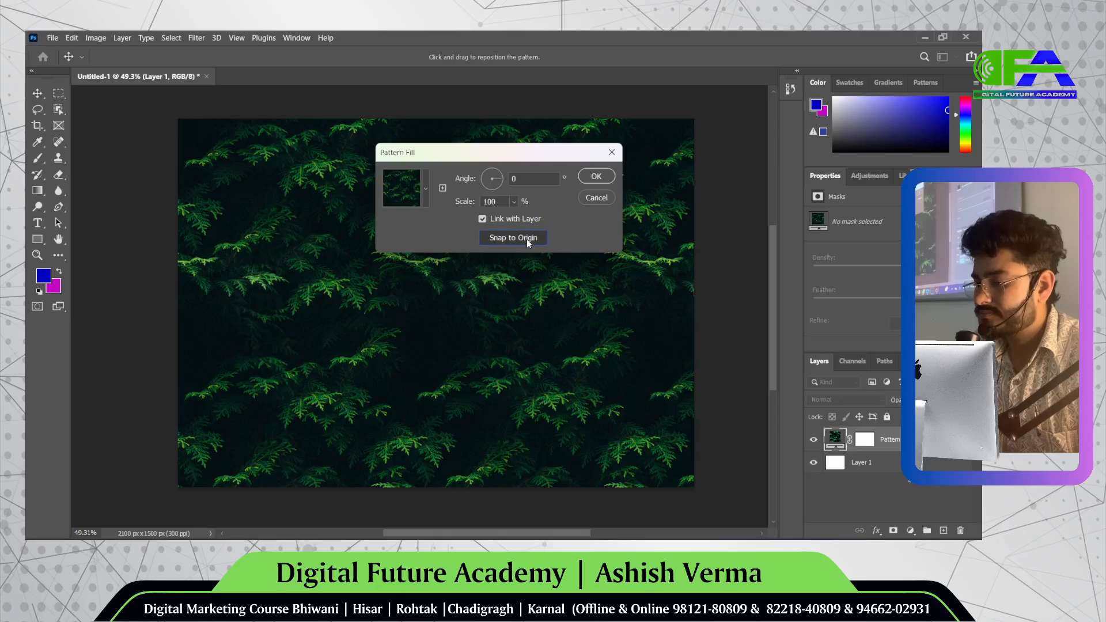
mouse_move(498, 181)
left_mouse_down()
mouse_move(496, 193)
mouse_move(485, 186)
mouse_move(499, 177)
left_mouse_up()
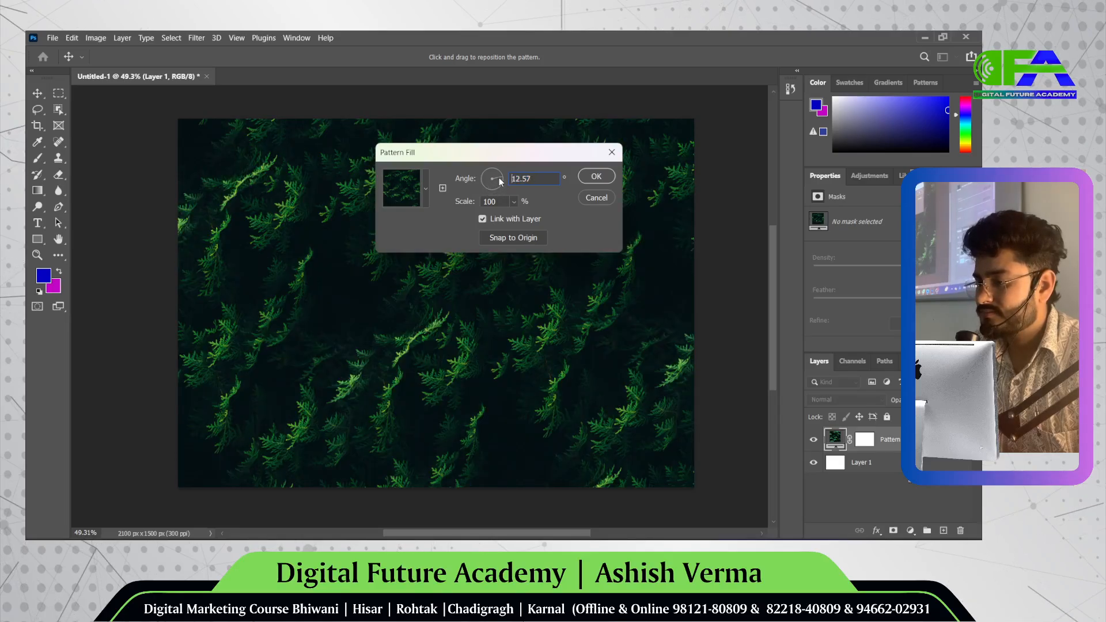
left_click(596, 177)
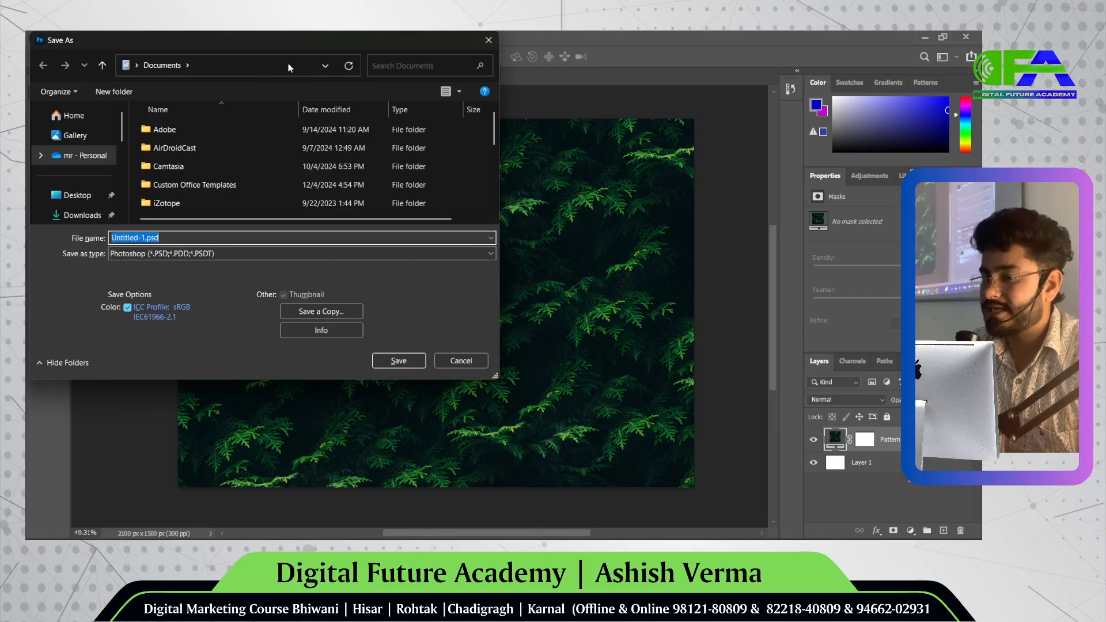
- Examine the file formats offered when saving the document, trying TIFF and then Photoshop, and cancel without saving
left_click_drag(325, 47, 585, 98)
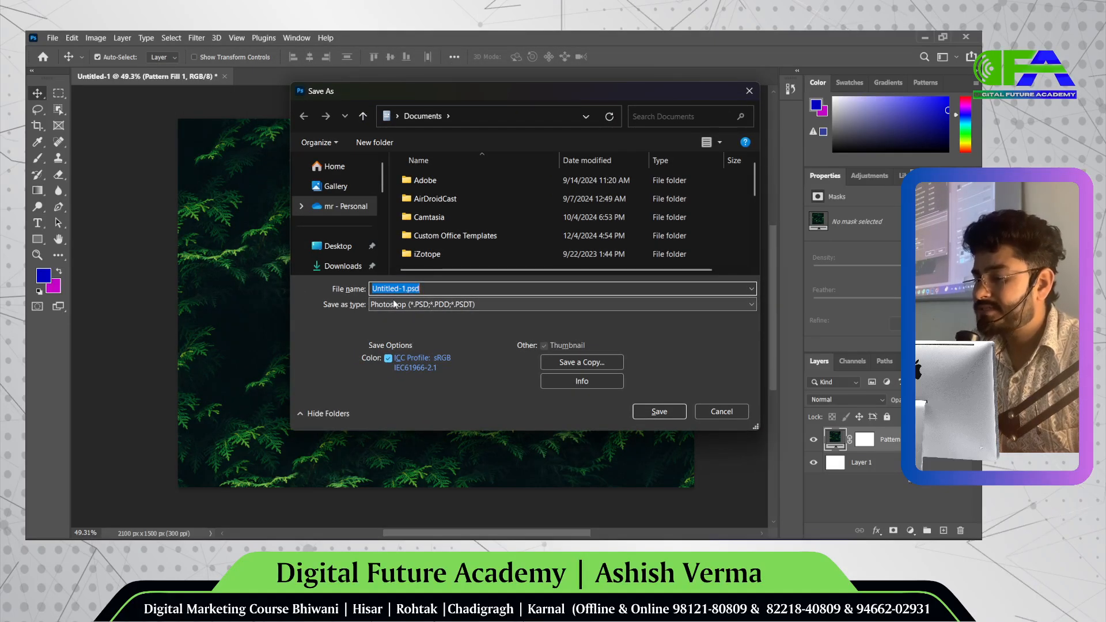
left_click(504, 305)
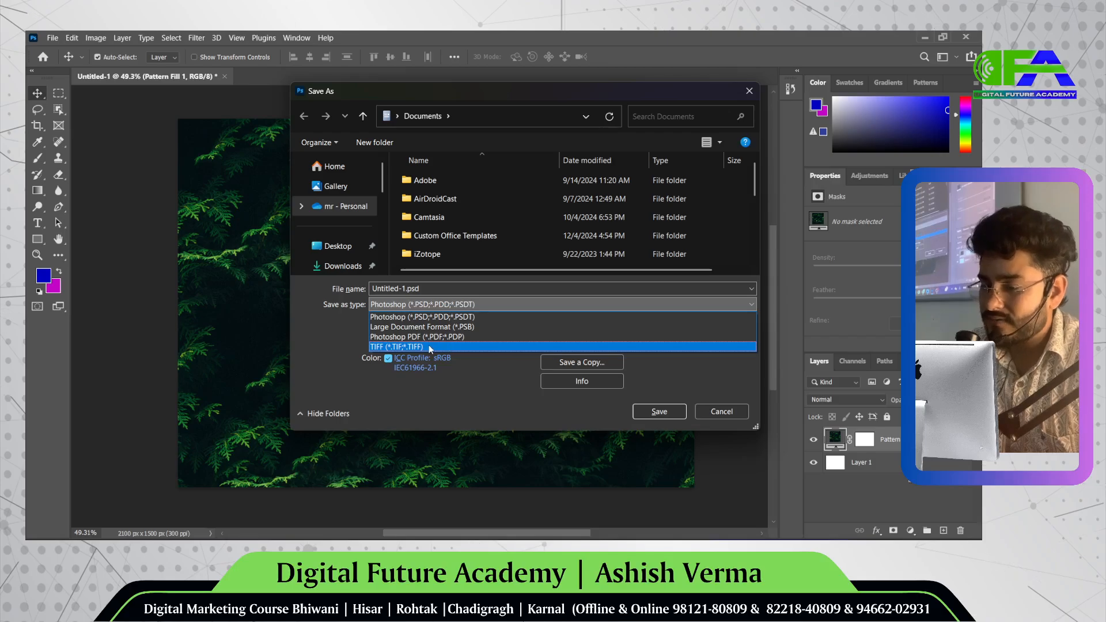
left_click(475, 346)
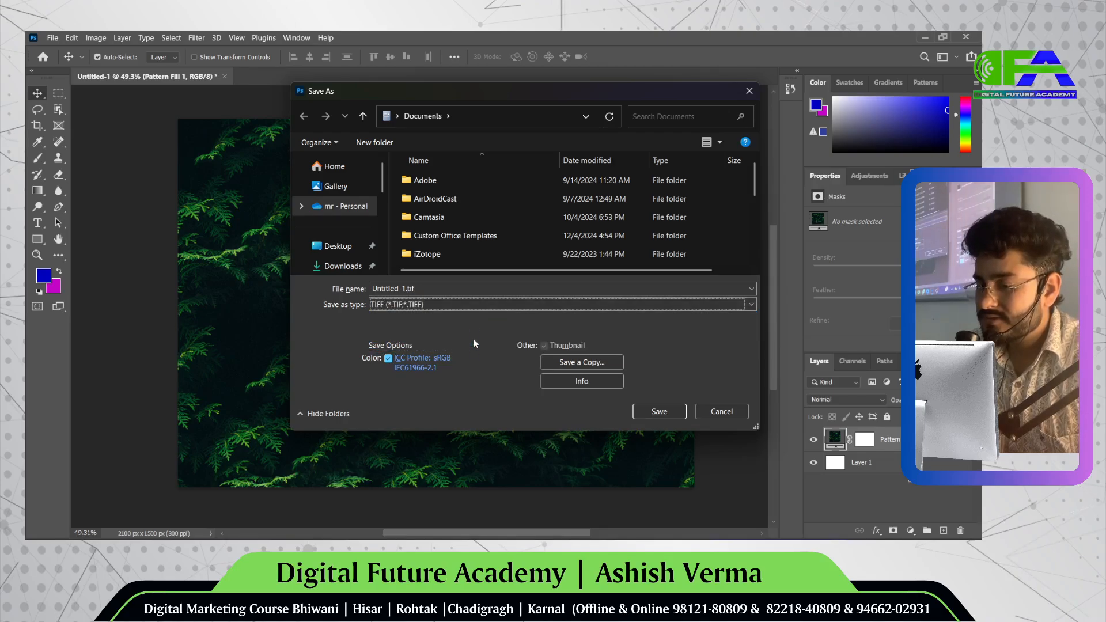
left_click(457, 304)
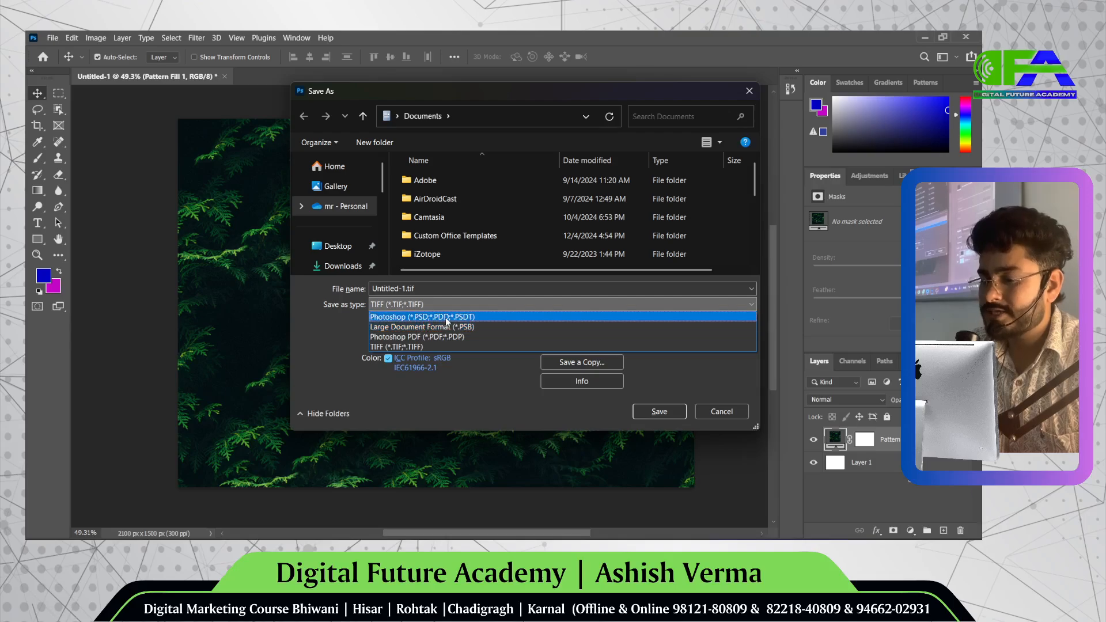
left_click(444, 317)
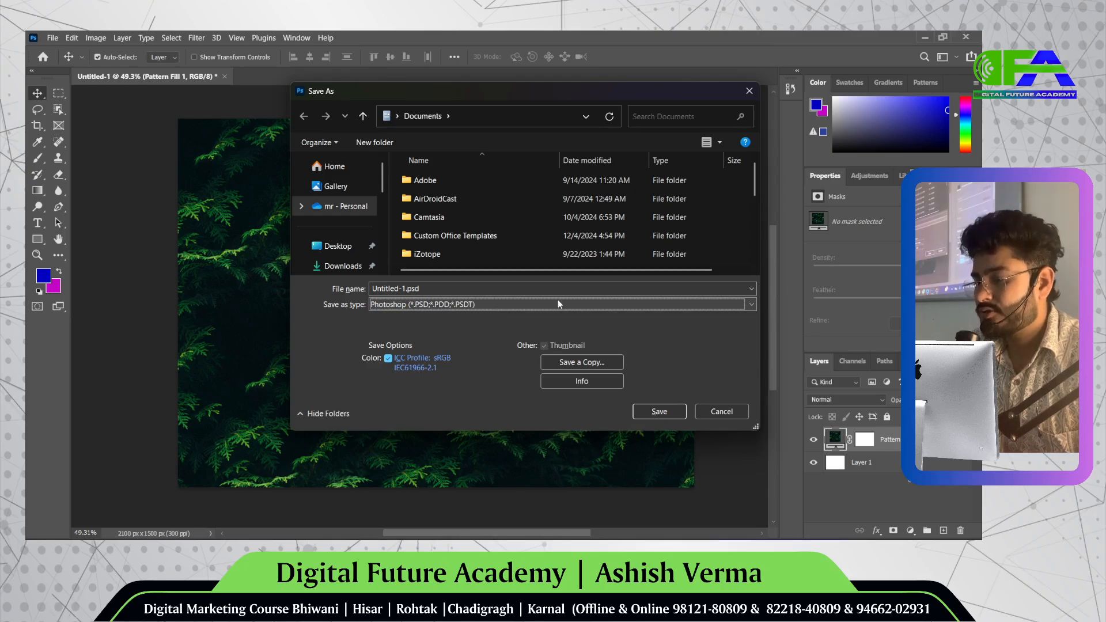
left_click(490, 305)
left_click(490, 303)
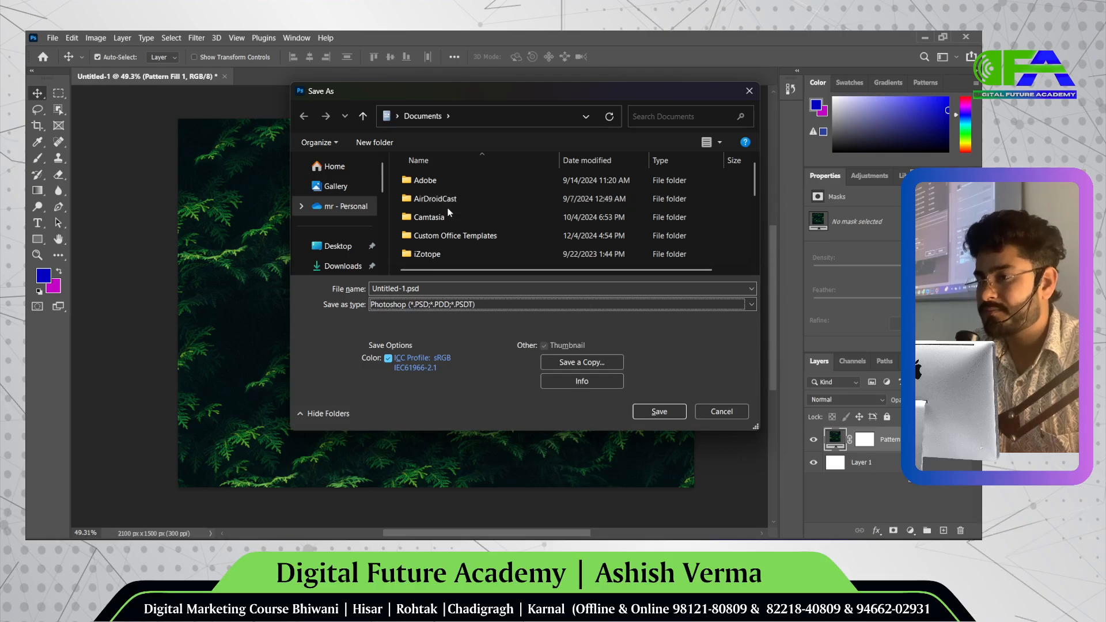
left_click(732, 412)
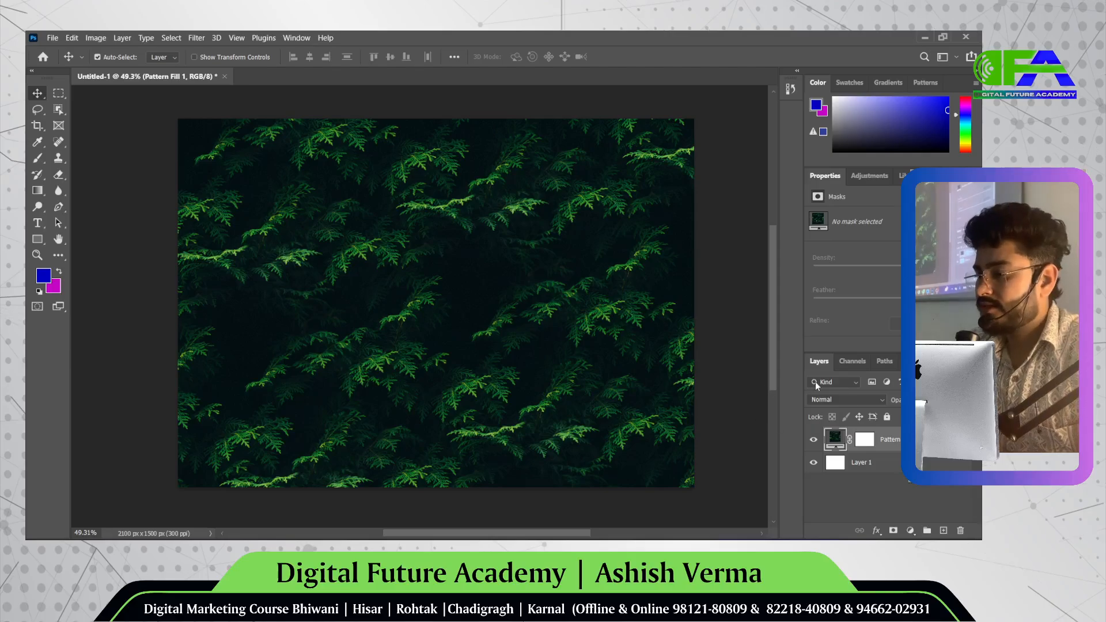
scroll(632, 349, "up", 1)
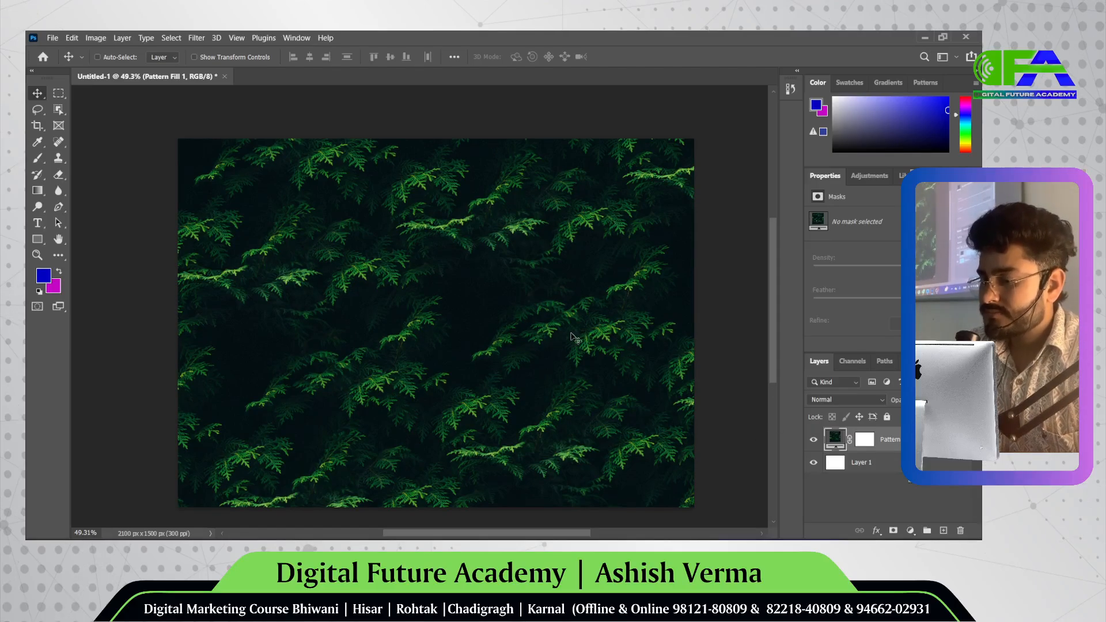
left_click_drag(503, 312, 476, 304)
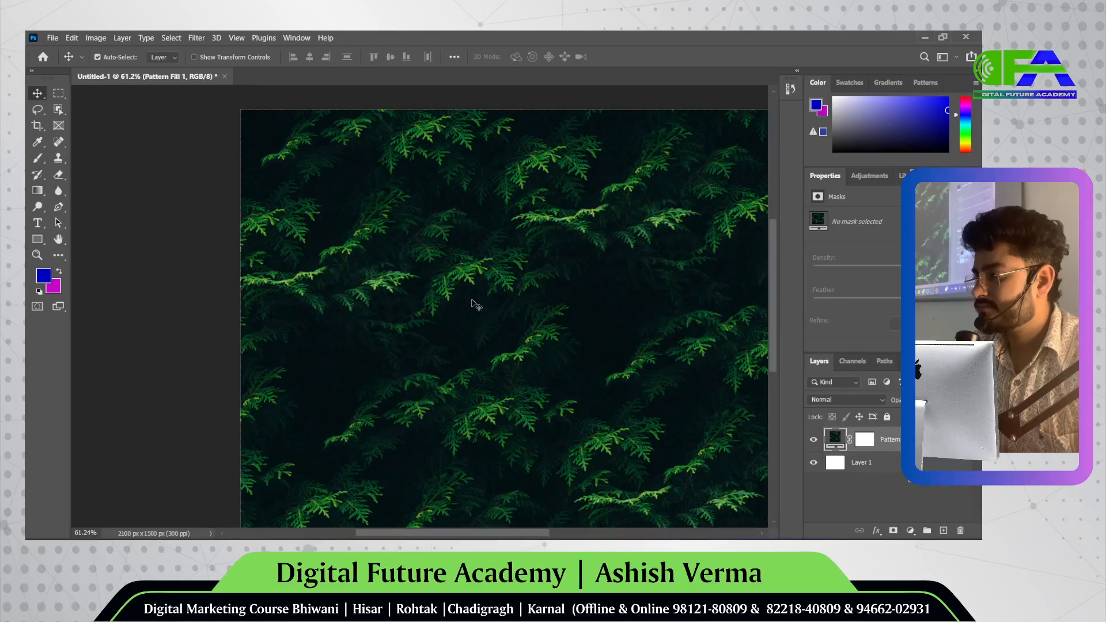
scroll(476, 304, "right", 2)
left_click_drag(550, 316, 602, 334)
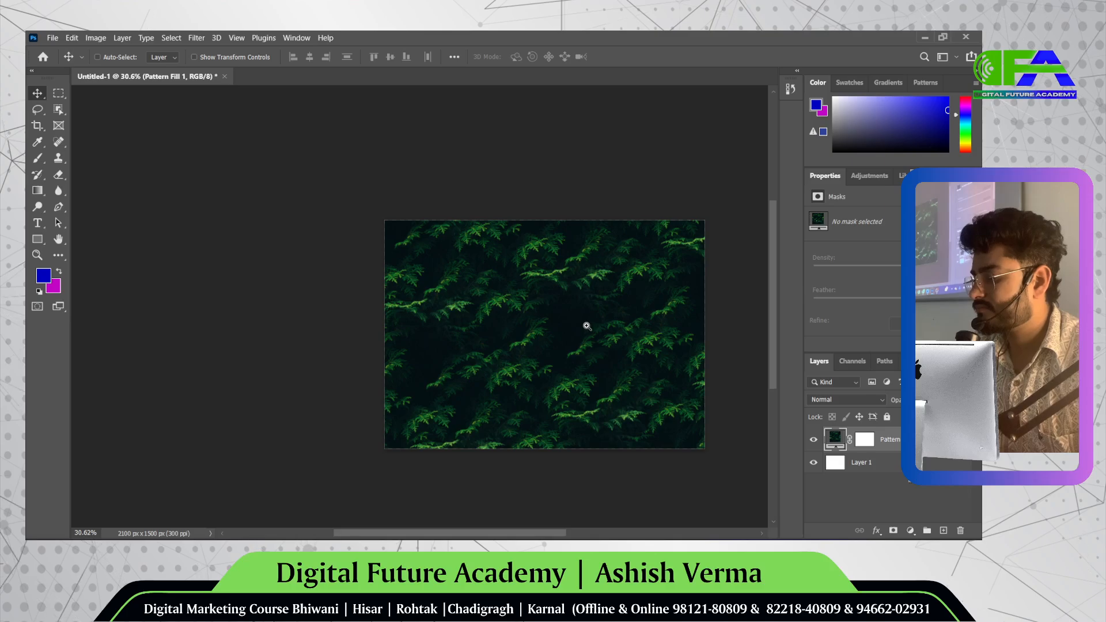
scroll(602, 334, "right", 2)
scroll(590, 331, "right", 3)
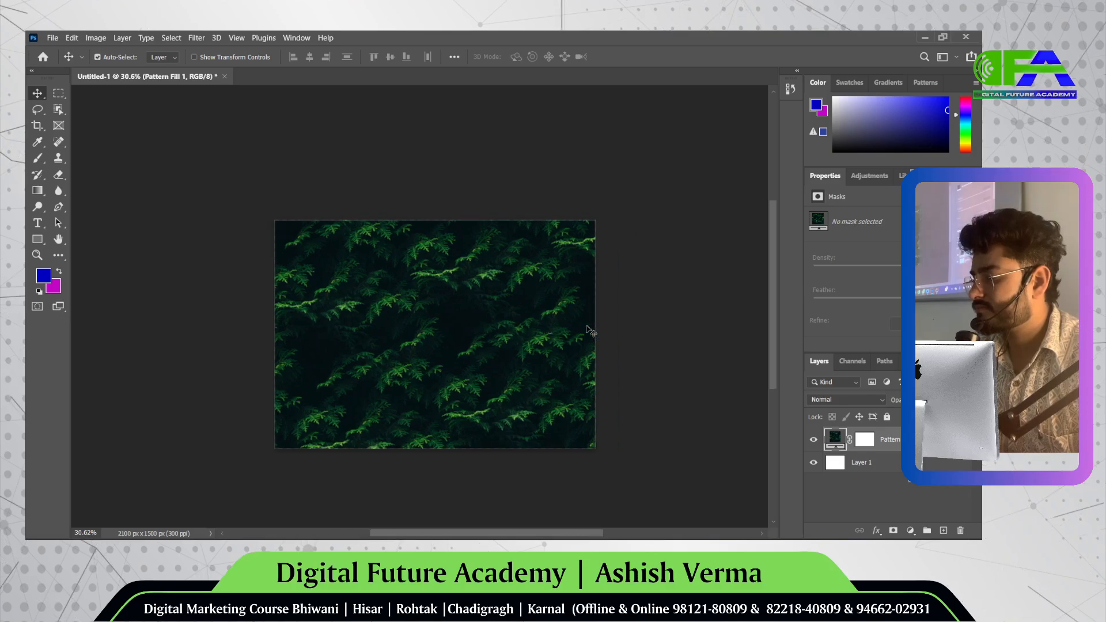
scroll(590, 331, "left", 2)
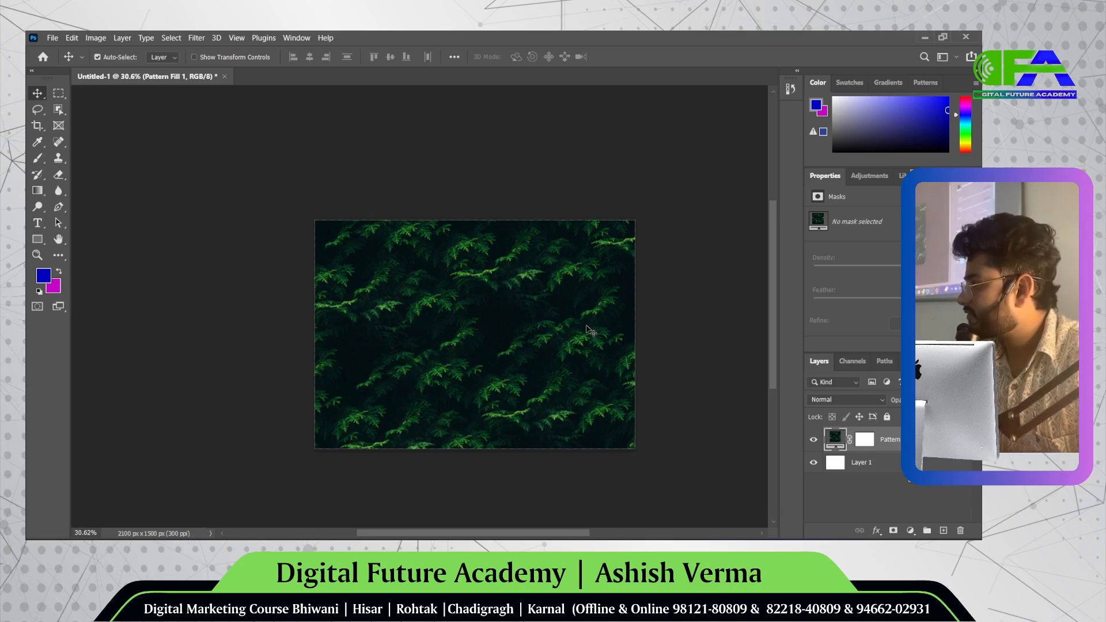
- Shift the foliage pattern around inside the canvas with the Move tool and deselect the fill layer
left_click_drag(587, 327, 515, 511)
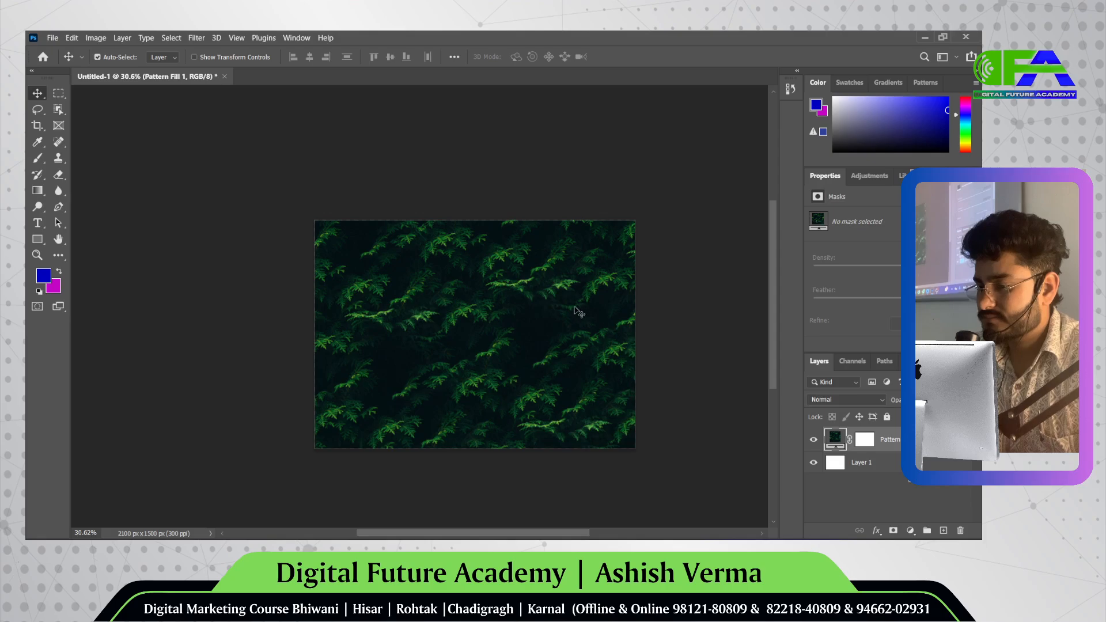
left_click(683, 302)
scroll(576, 322, "down", 2)
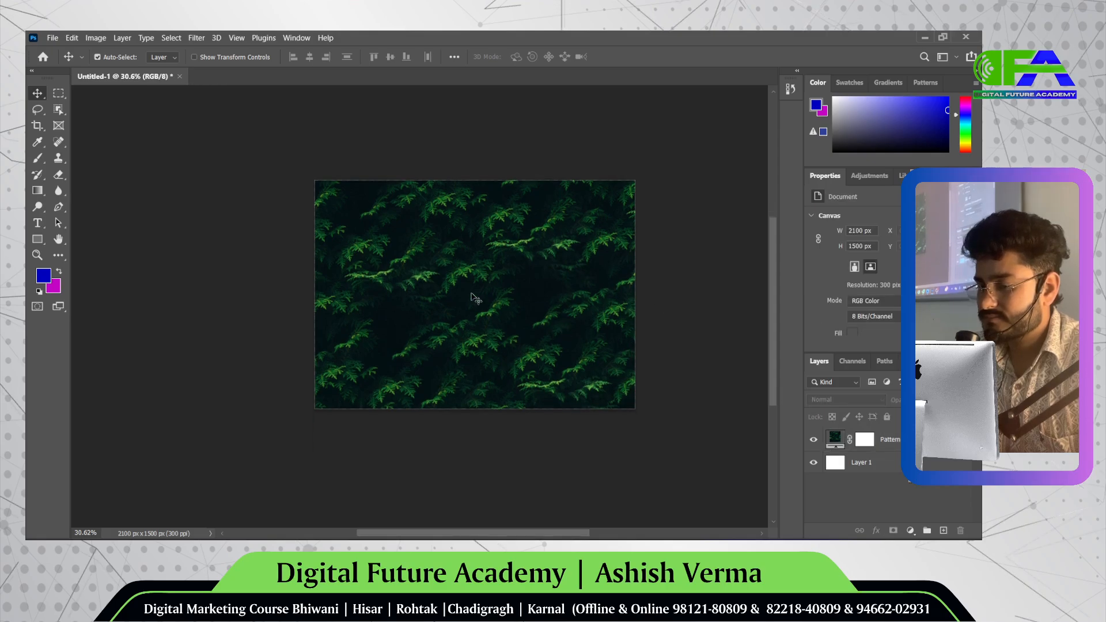
left_click_drag(473, 299, 424, 252)
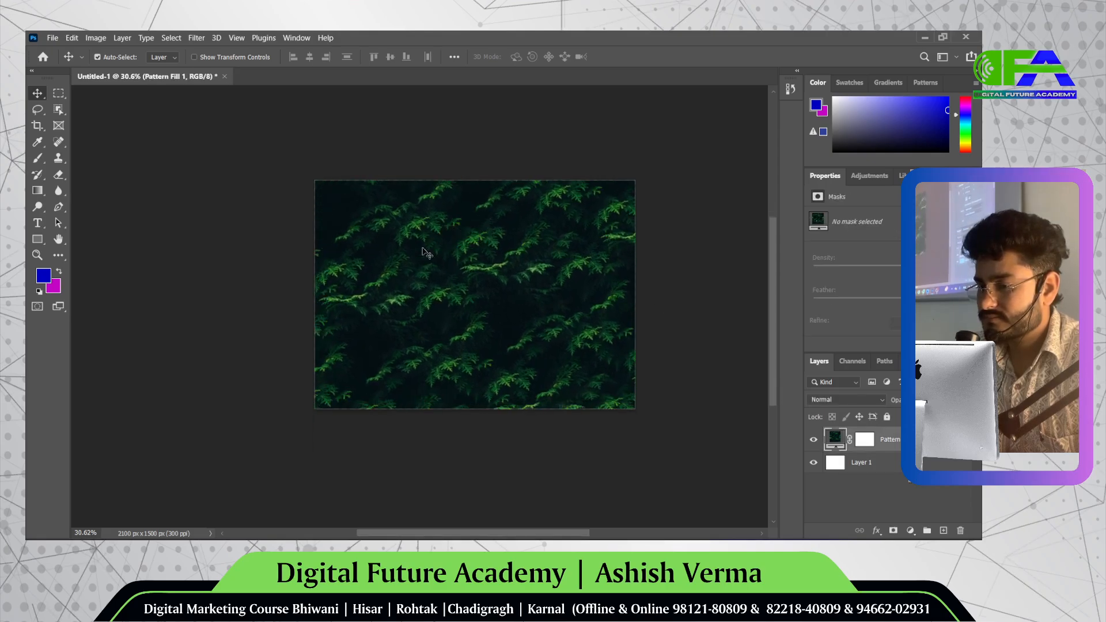
left_click(274, 171)
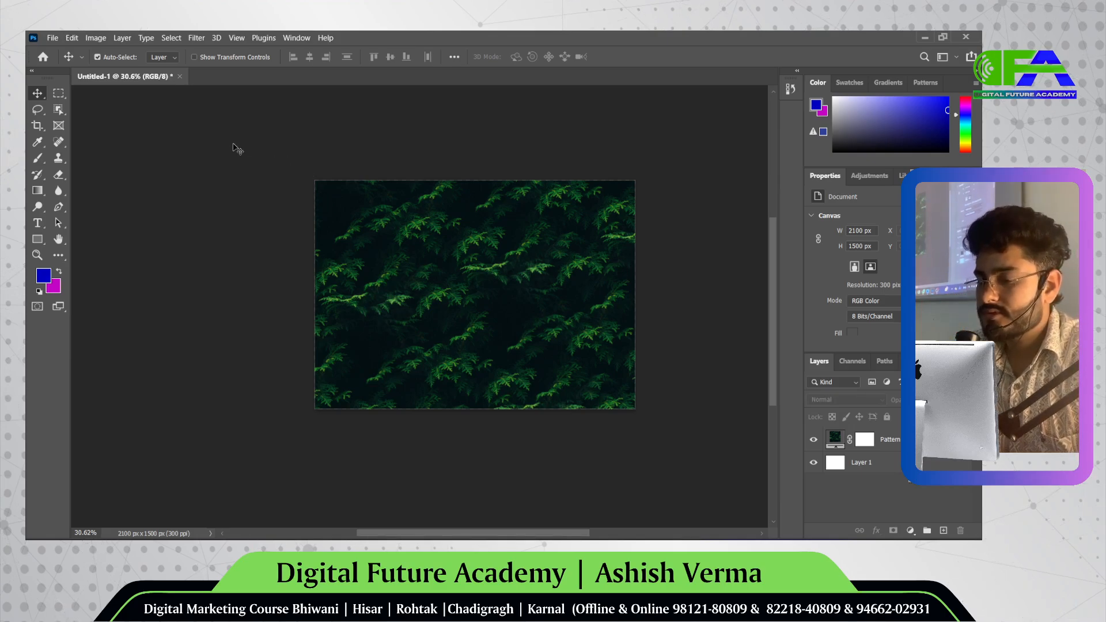
- Switch to the Rectangular Marquee tool and delete the pattern fill layer
left_click(58, 93)
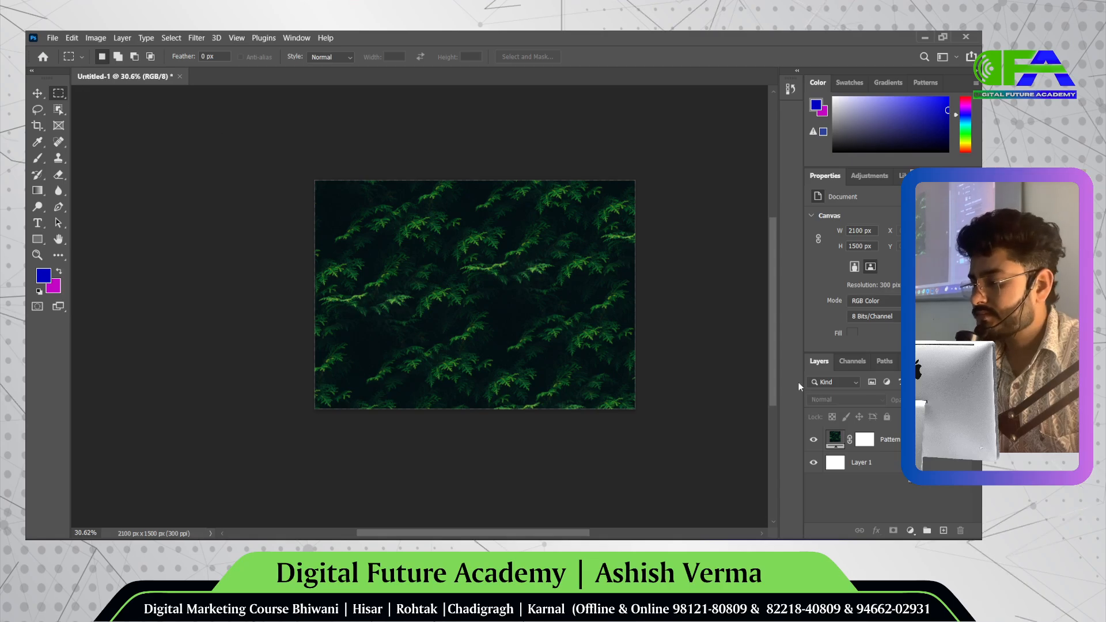
left_click_drag(890, 439, 965, 530)
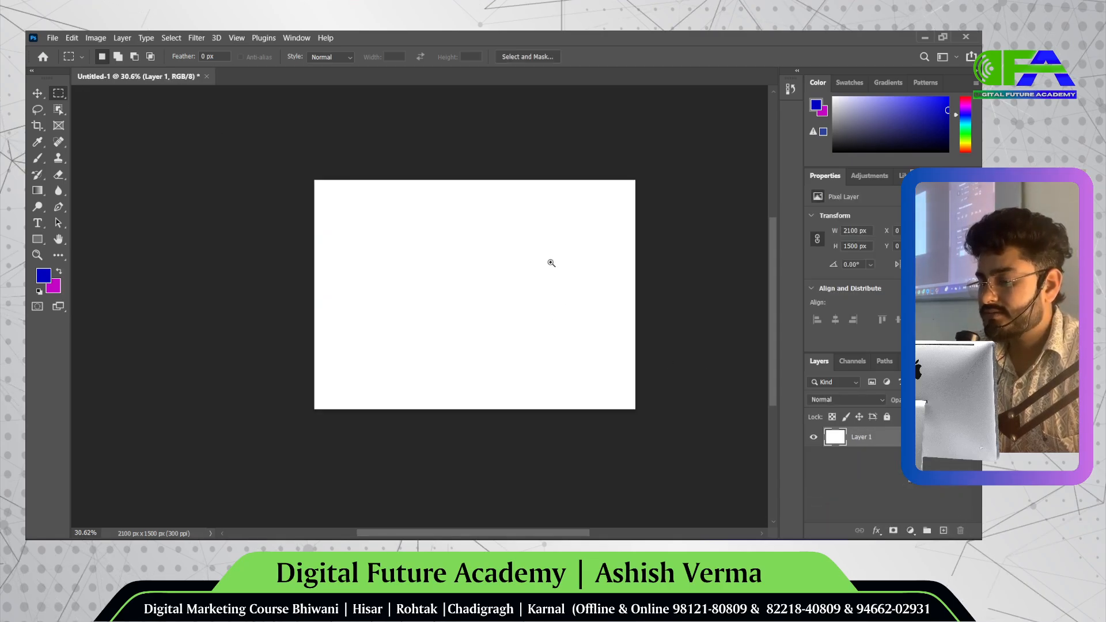
mouse_move(551, 261)
left_mouse_down()
mouse_move(562, 267)
mouse_move(523, 261)
mouse_move(542, 265)
left_mouse_up()
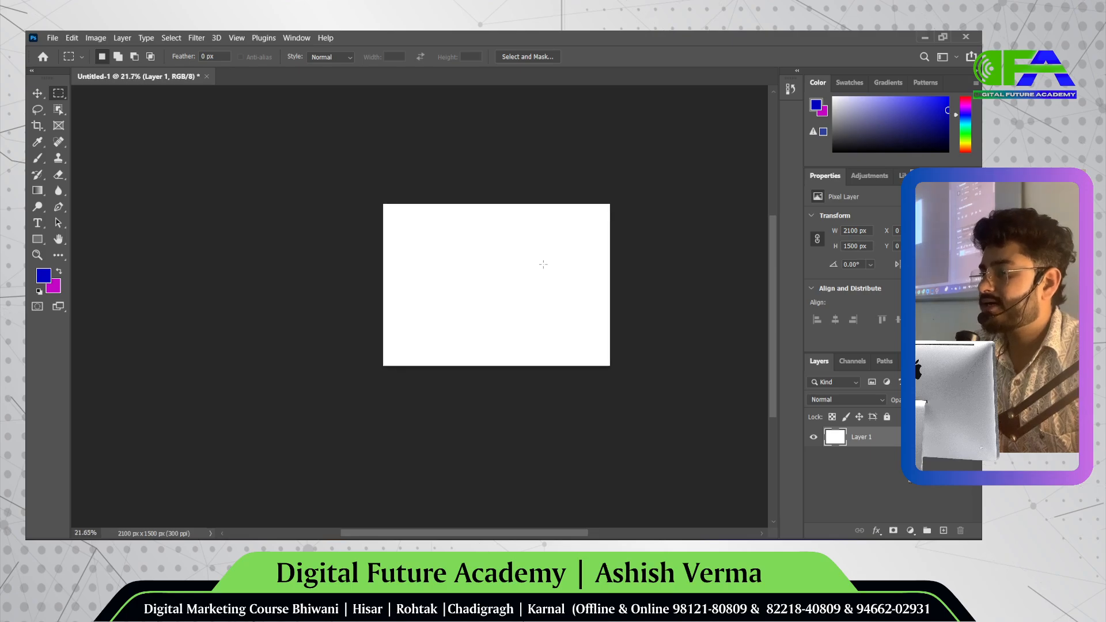
scroll(593, 264, "right", 3)
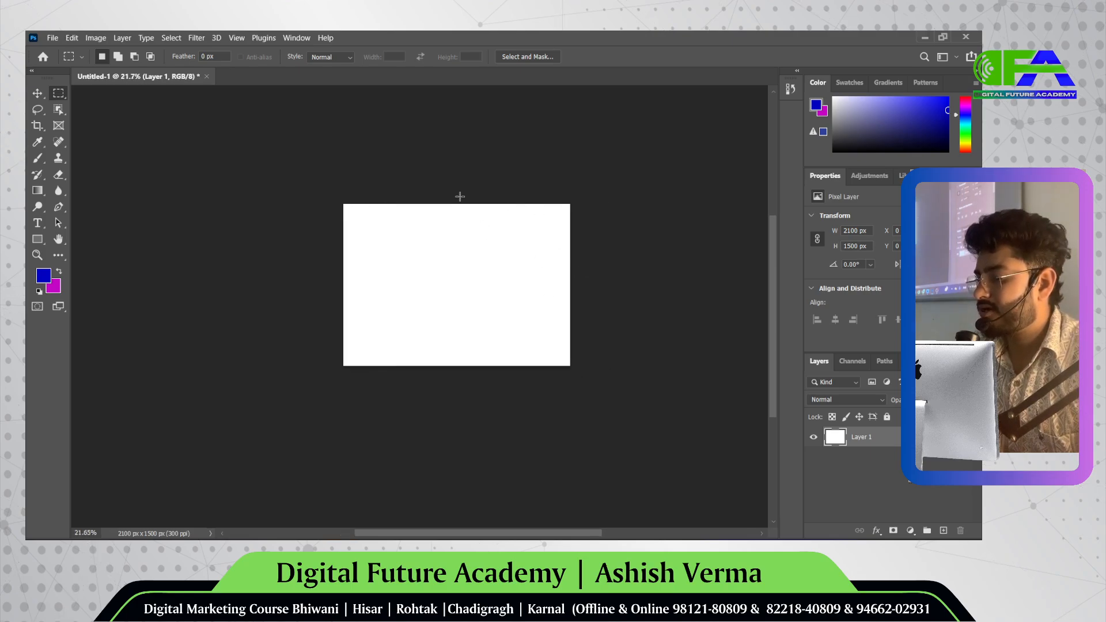
left_click_drag(450, 190, 477, 240)
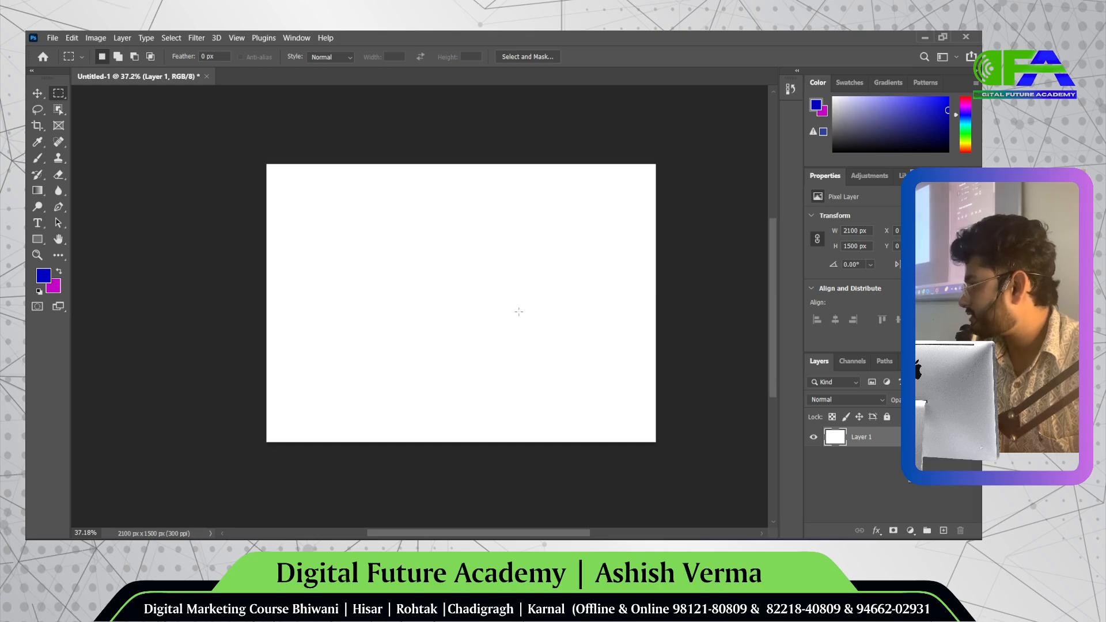
left_click_drag(428, 303, 429, 328)
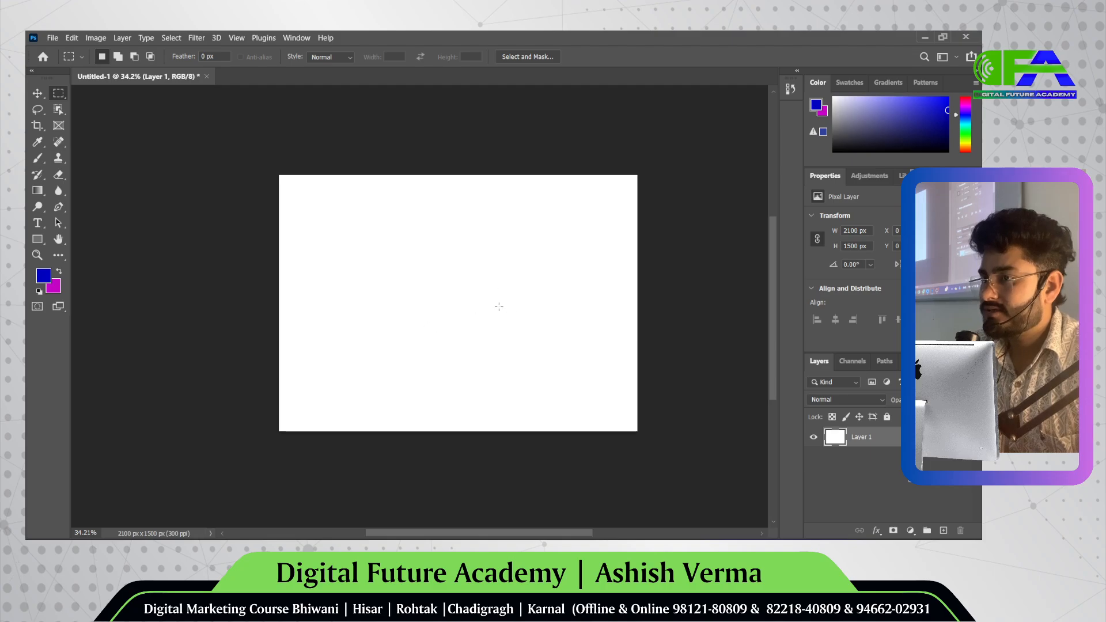
- Try to place converted-image (1).webp from the Downloads folder in File Explorer into the Photoshop document
key("alt+Tab")
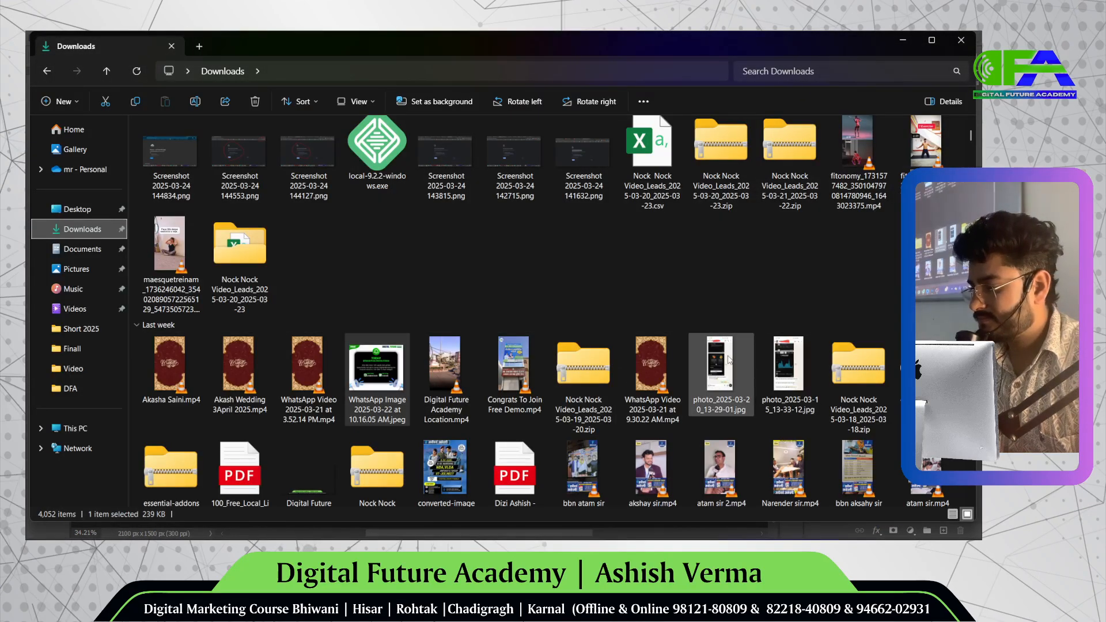
scroll(766, 373, "down", 2)
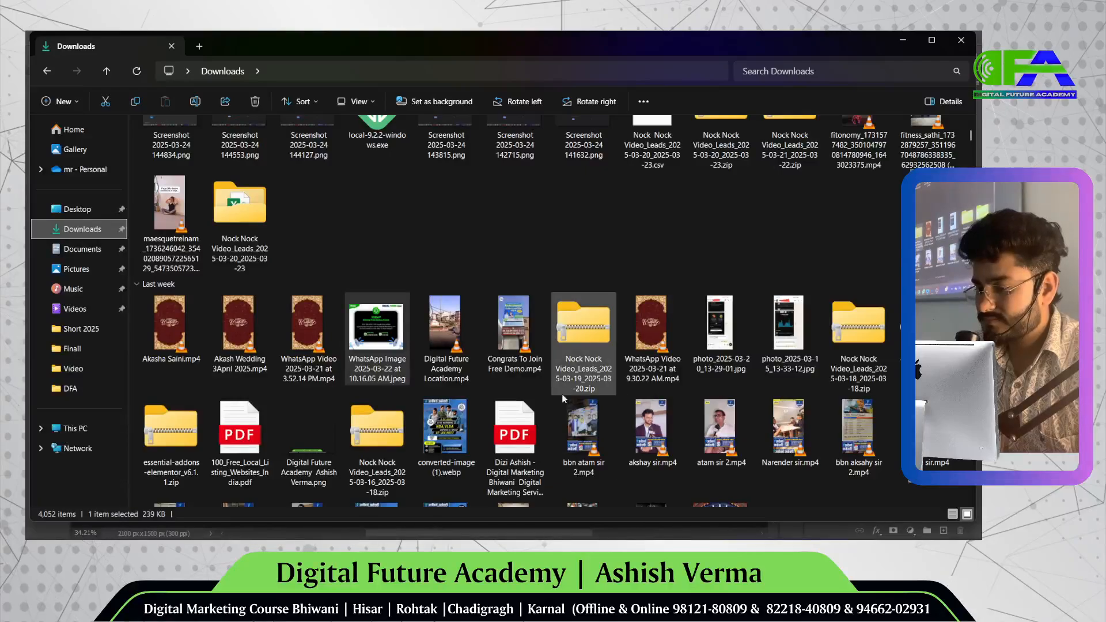
left_click_drag(442, 349, 496, 340)
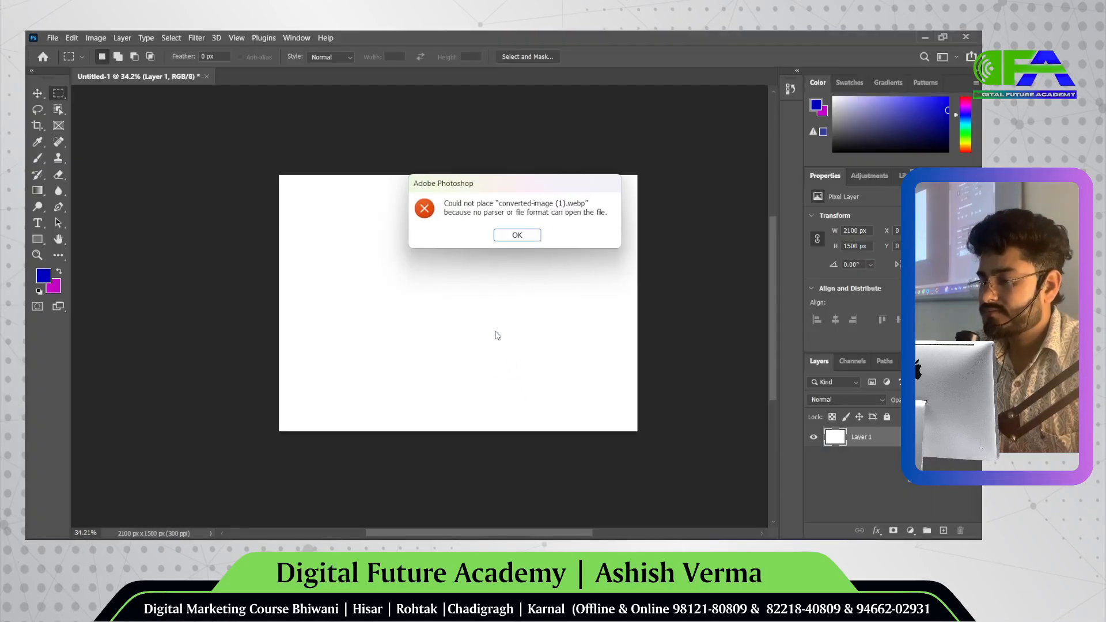
left_click(517, 234)
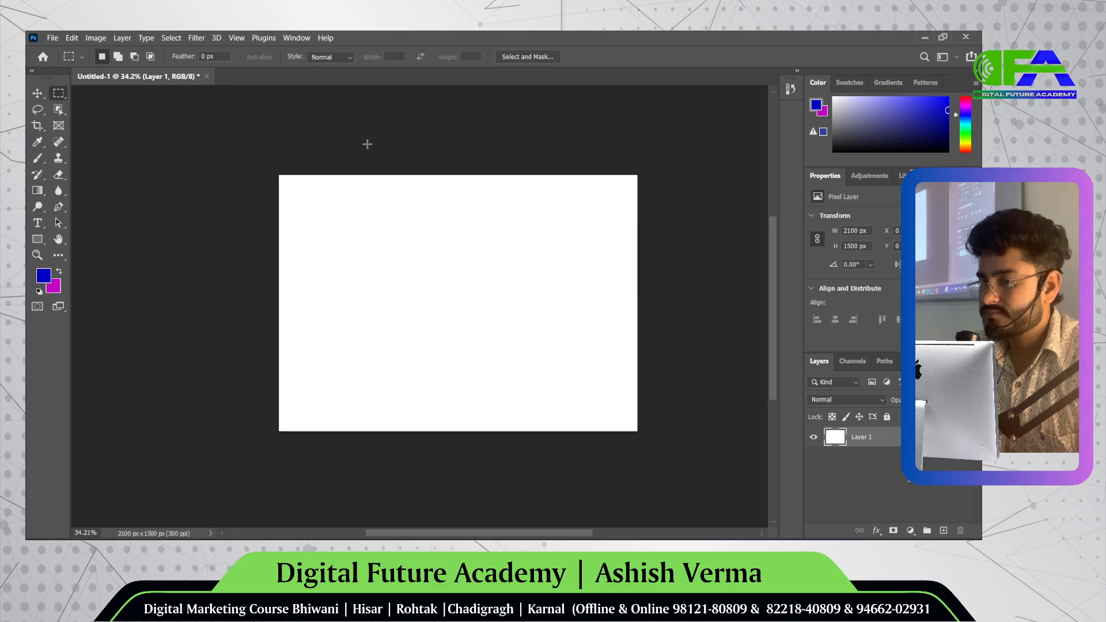
- Place the NEW BATCH START.jpg poster from File Explorer on the white canvas and commit the placement
key("super+Tab")
left_click(269, 171)
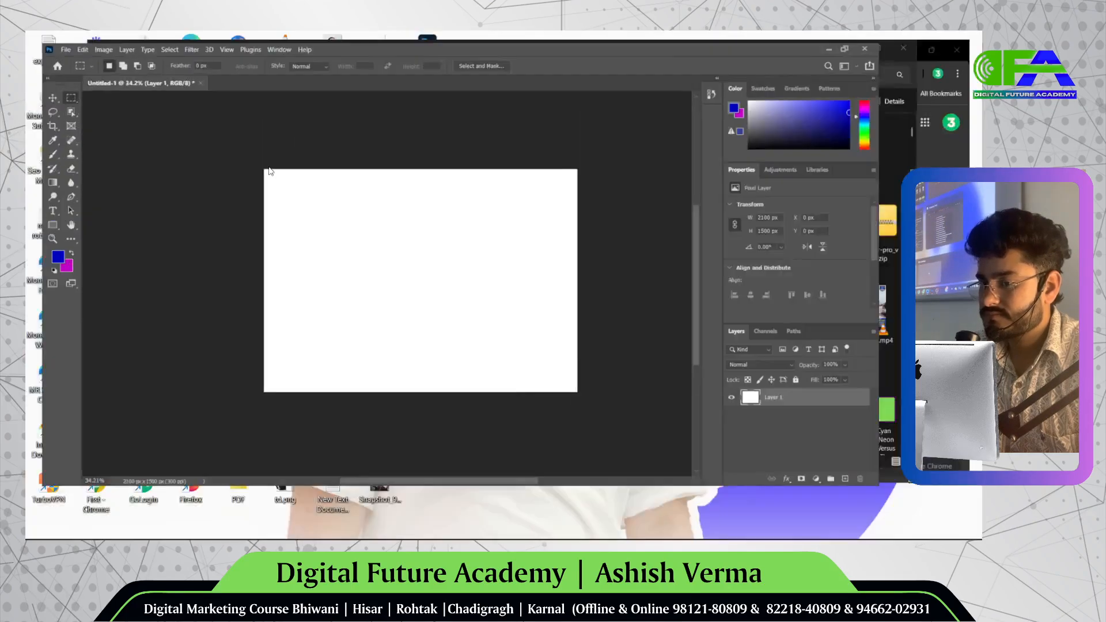
key("alt+Tab")
mouse_move(475, 347)
left_mouse_down()
mouse_move(446, 495)
mouse_move(403, 495)
mouse_move(469, 330)
left_mouse_up()
key("alt+Tab")
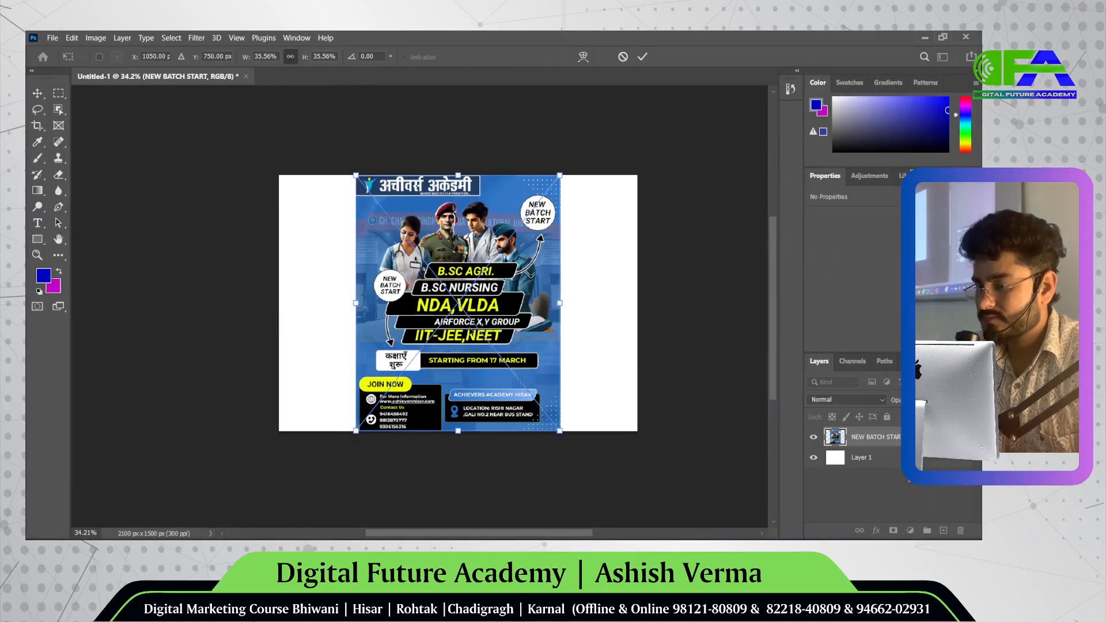
left_click(641, 57)
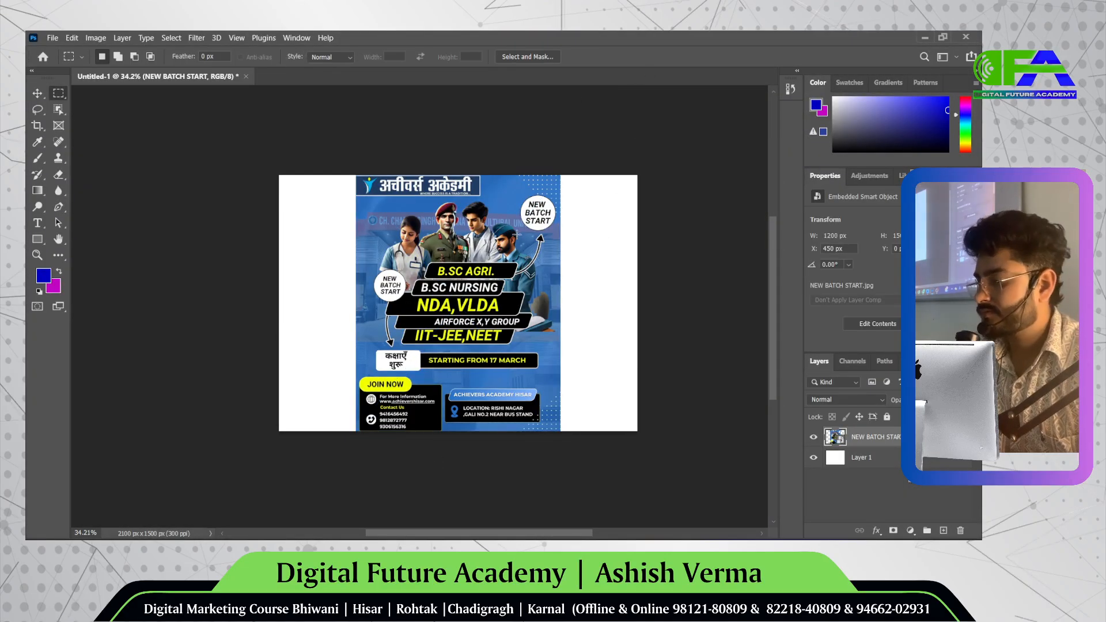
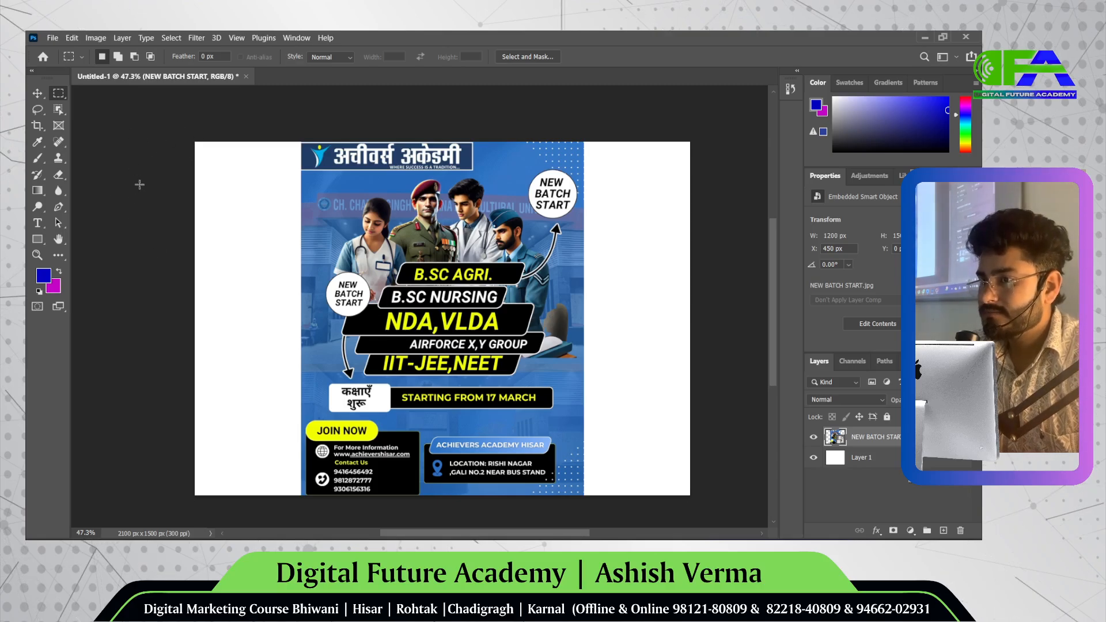
- Try Black, Dark Gray, Medium Gray, Light Gray and Custom for the area around the canvas, and return it to Default
right_click(141, 142)
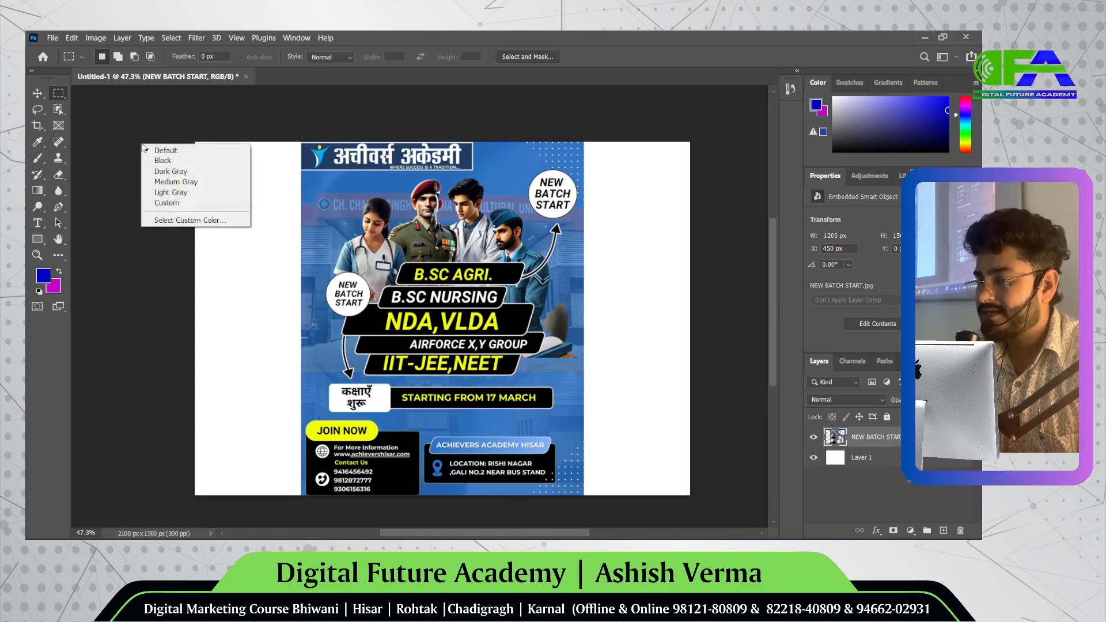
left_click(153, 156)
right_click(154, 156)
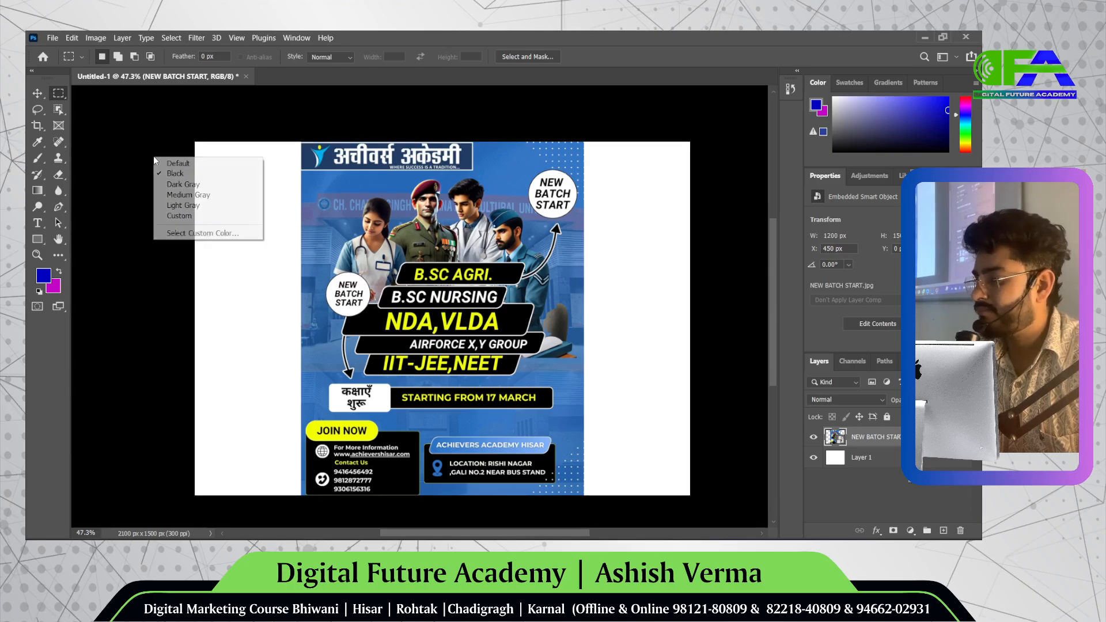
left_click(172, 183)
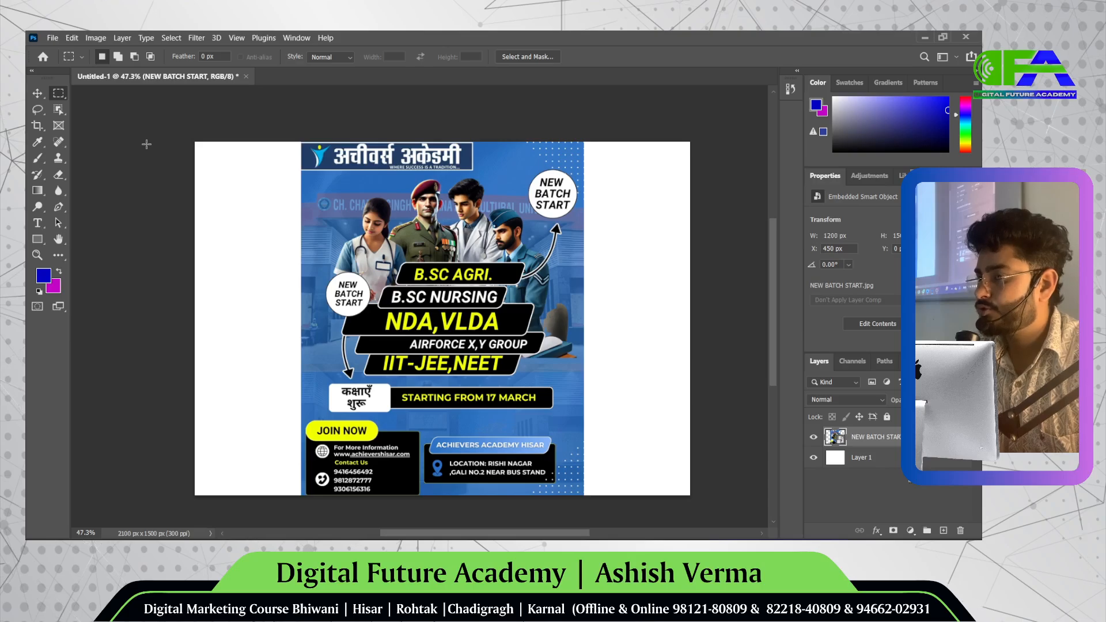
right_click(147, 144)
left_click(162, 185)
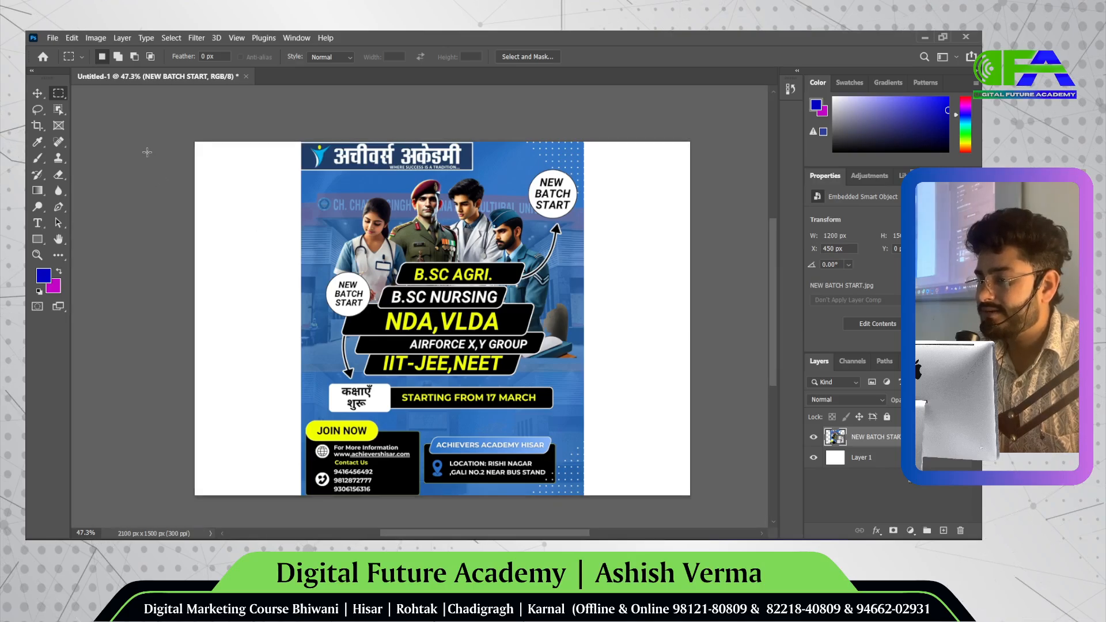
right_click(148, 149)
left_click(156, 198)
right_click(151, 173)
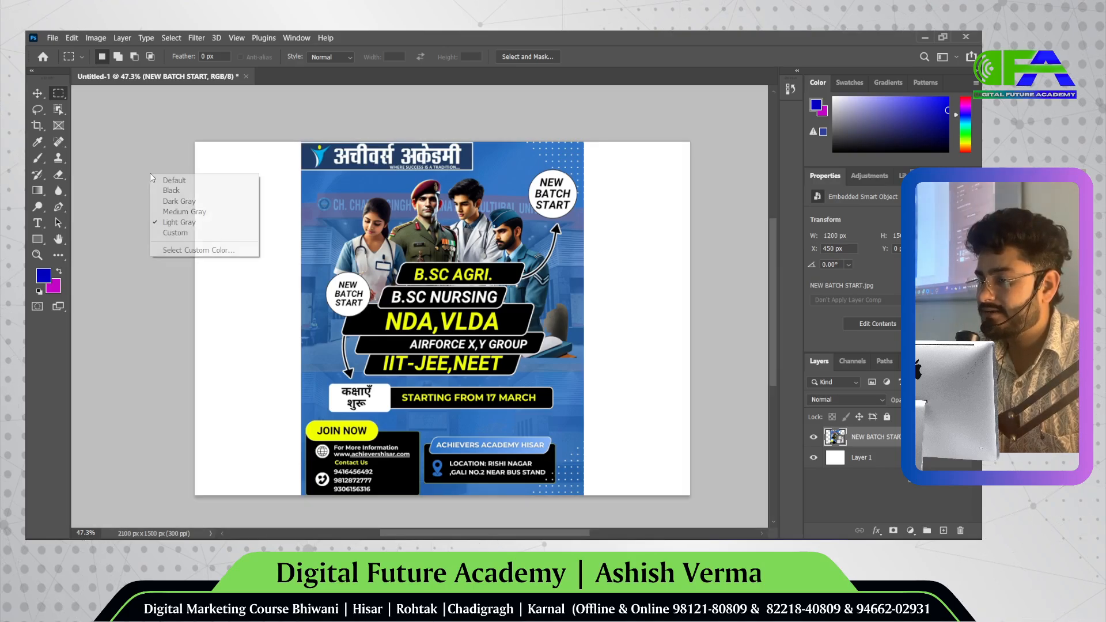
left_click(160, 234)
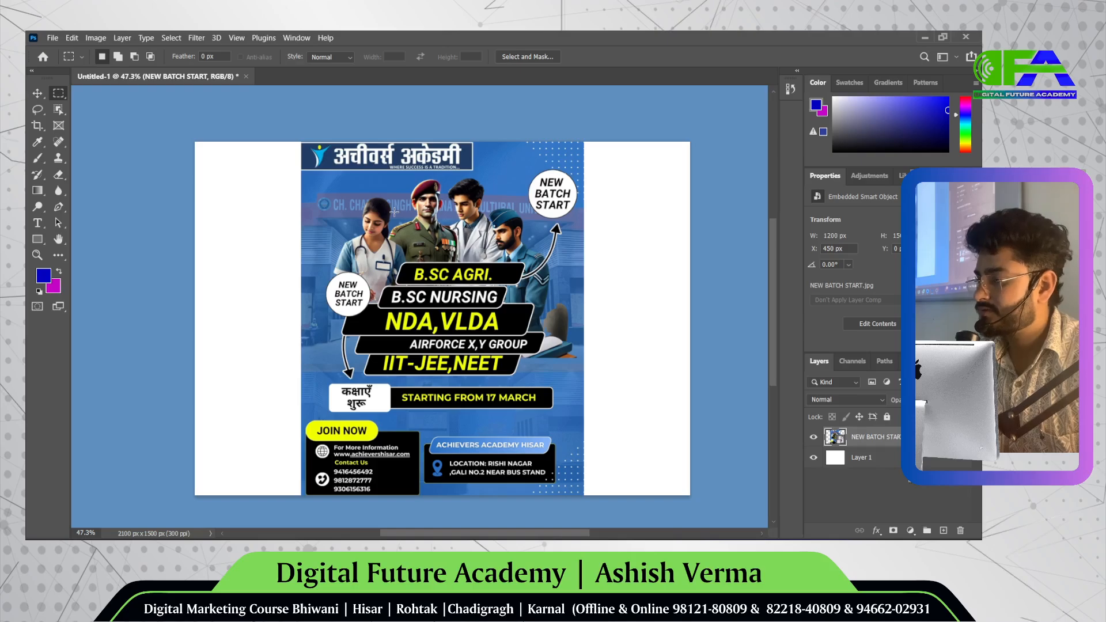
scroll(394, 211, "right", 2)
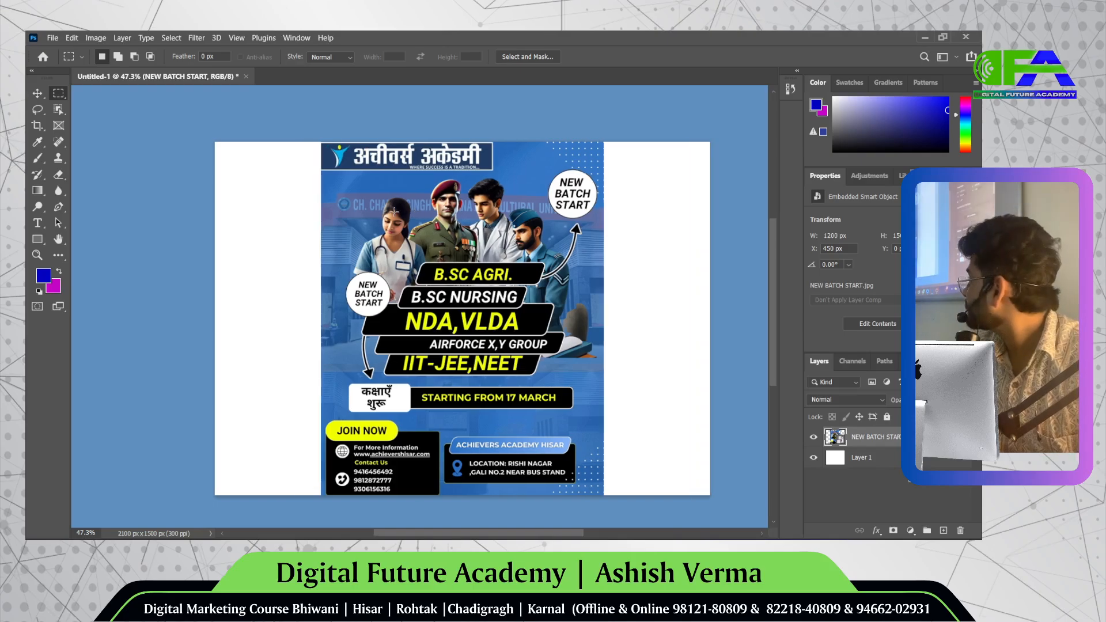
scroll(394, 212, "left", 2)
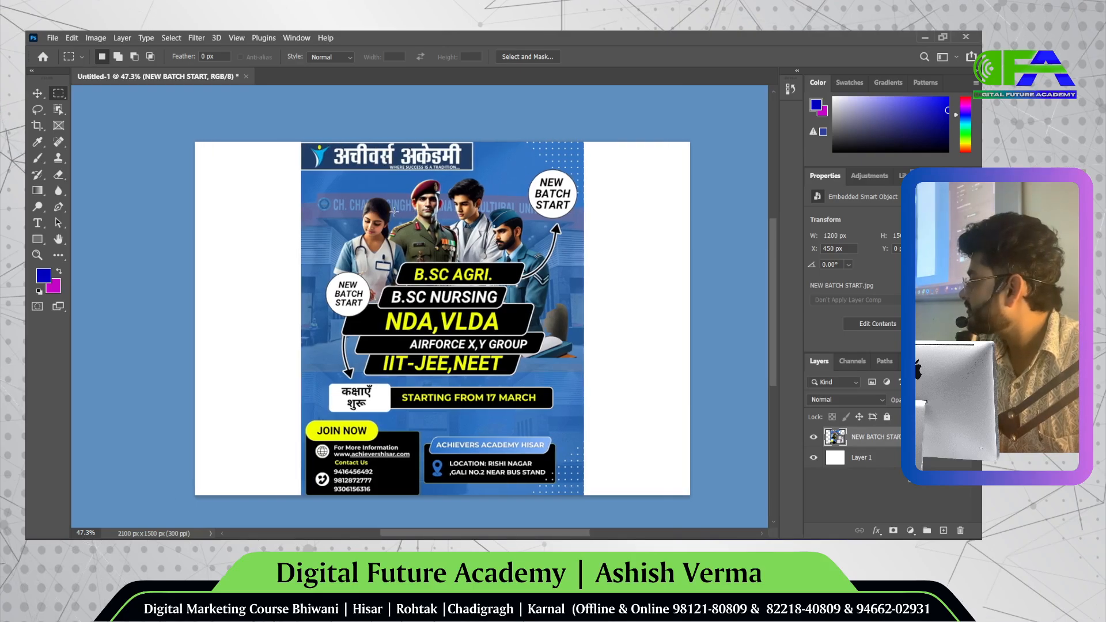
right_click(130, 165)
left_click(142, 172)
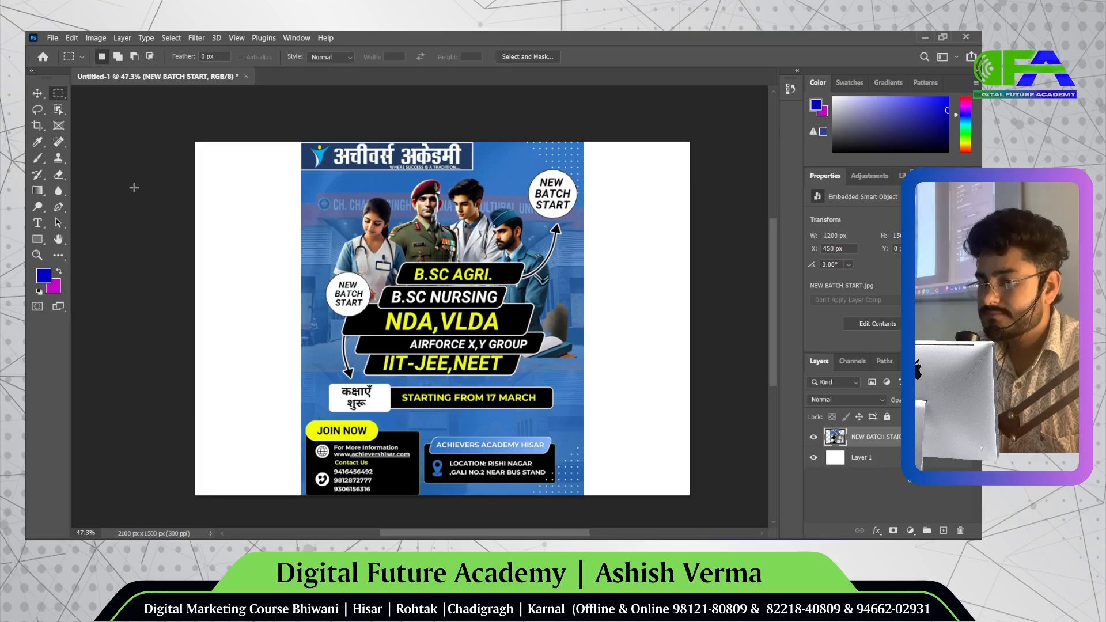
- Activate the Rectangular Marquee tool and delete the NEW BATCH START poster layer
left_click(37, 93)
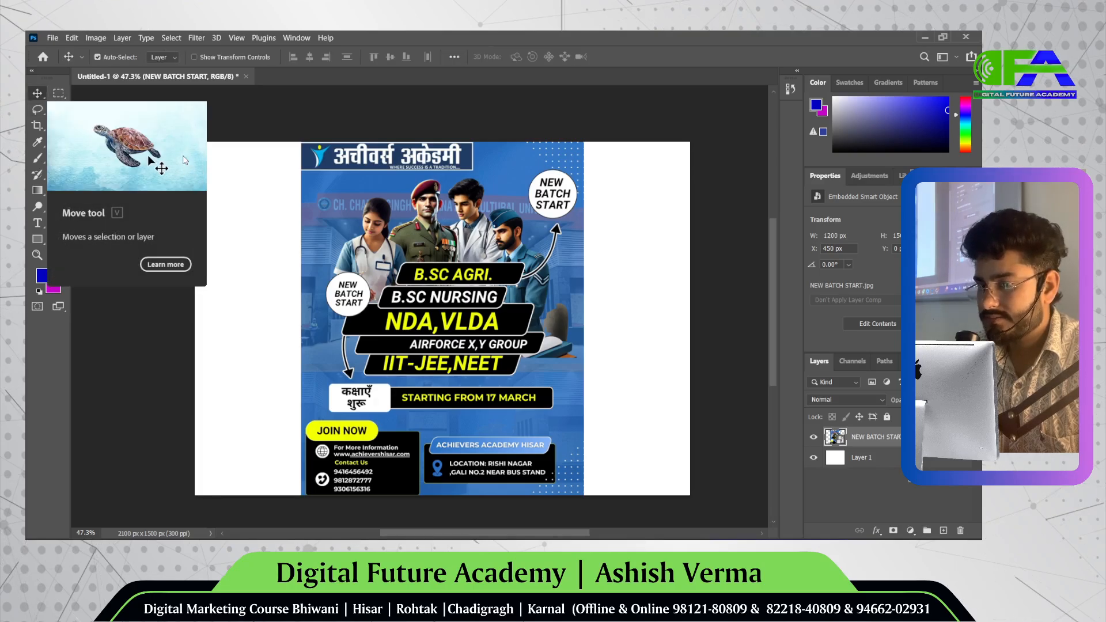
left_click(59, 93)
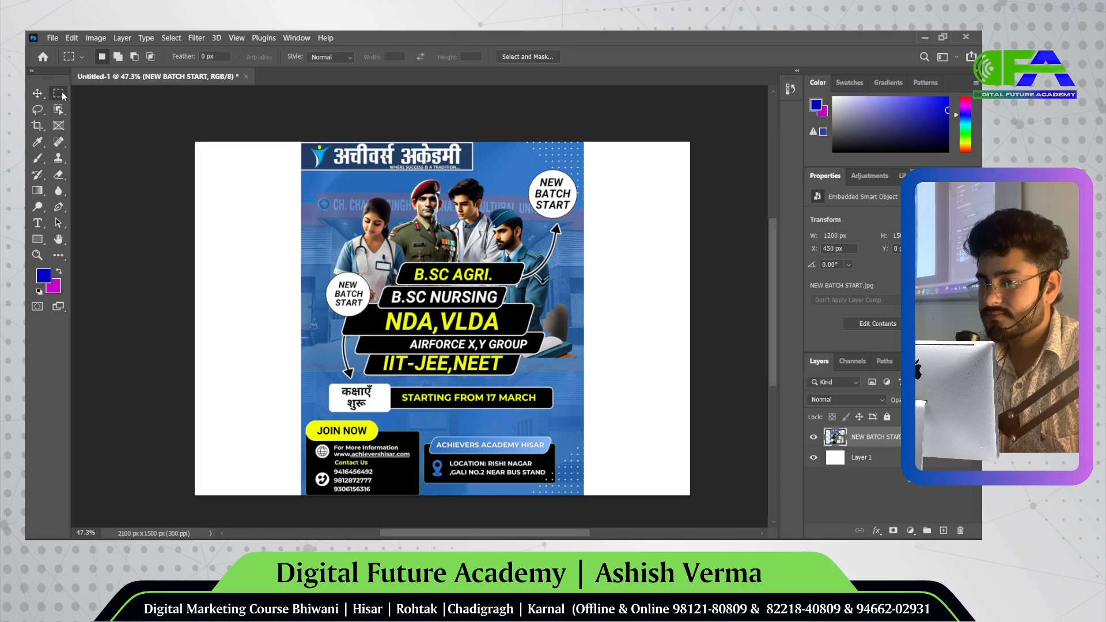
left_click(115, 92)
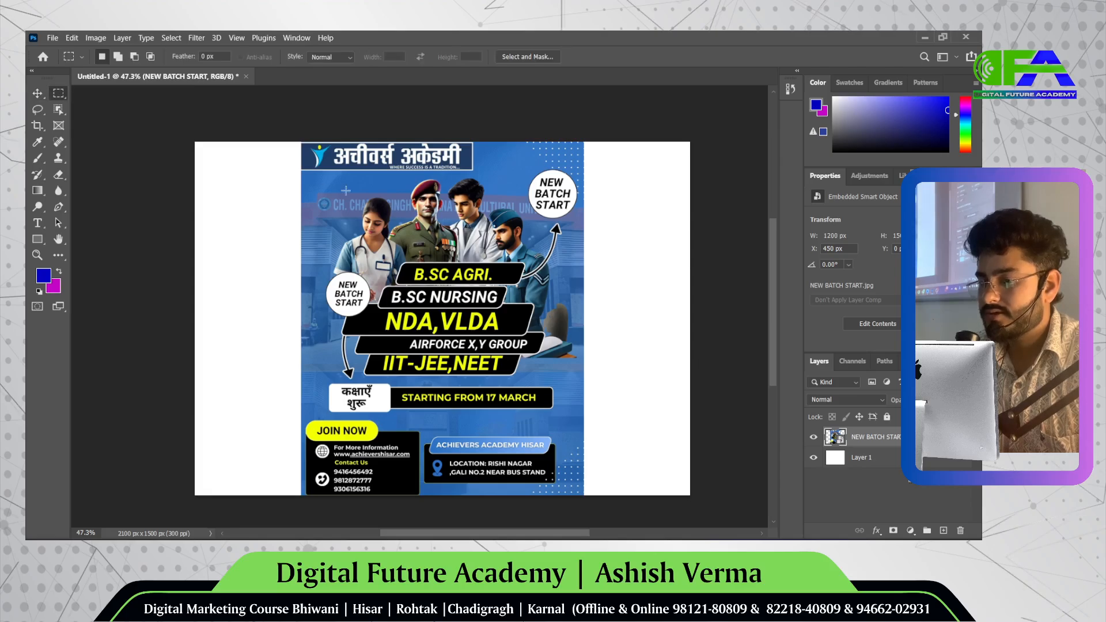
left_click_drag(867, 437, 965, 531)
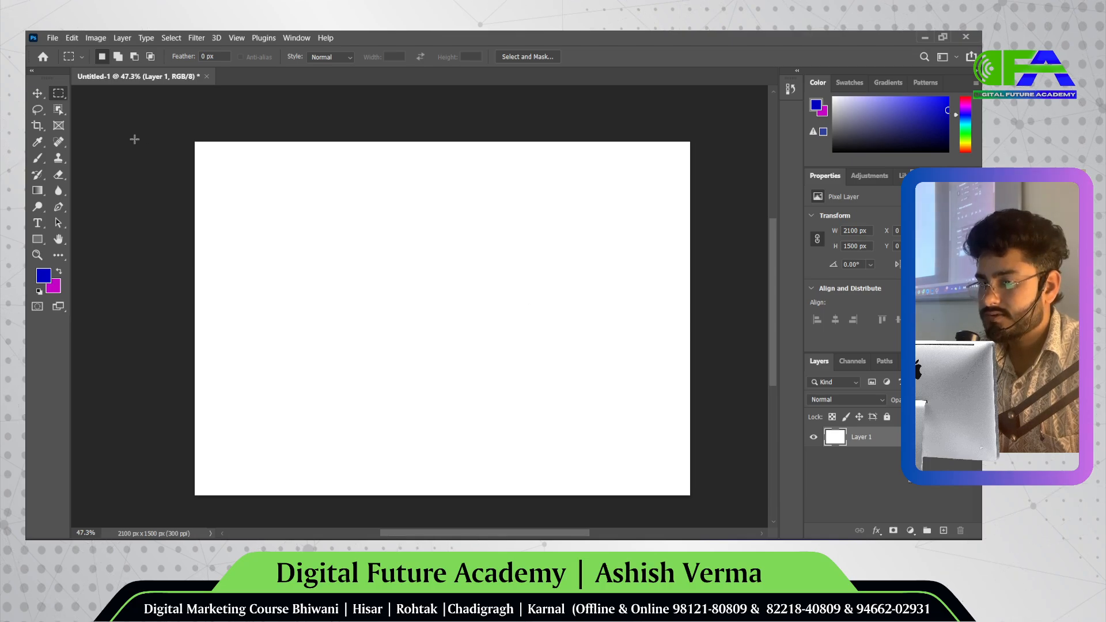
- On a new layer, marquee a rectangle about 835 × 447 px mid-canvas and fill it with the magenta background colour
right_click(58, 93)
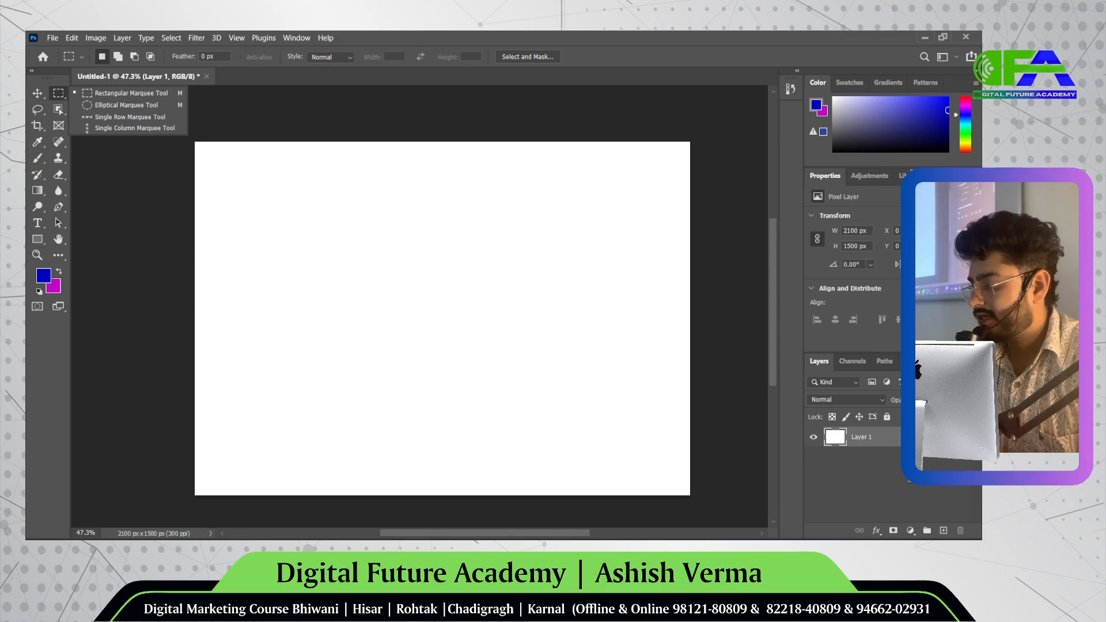
left_click(943, 530)
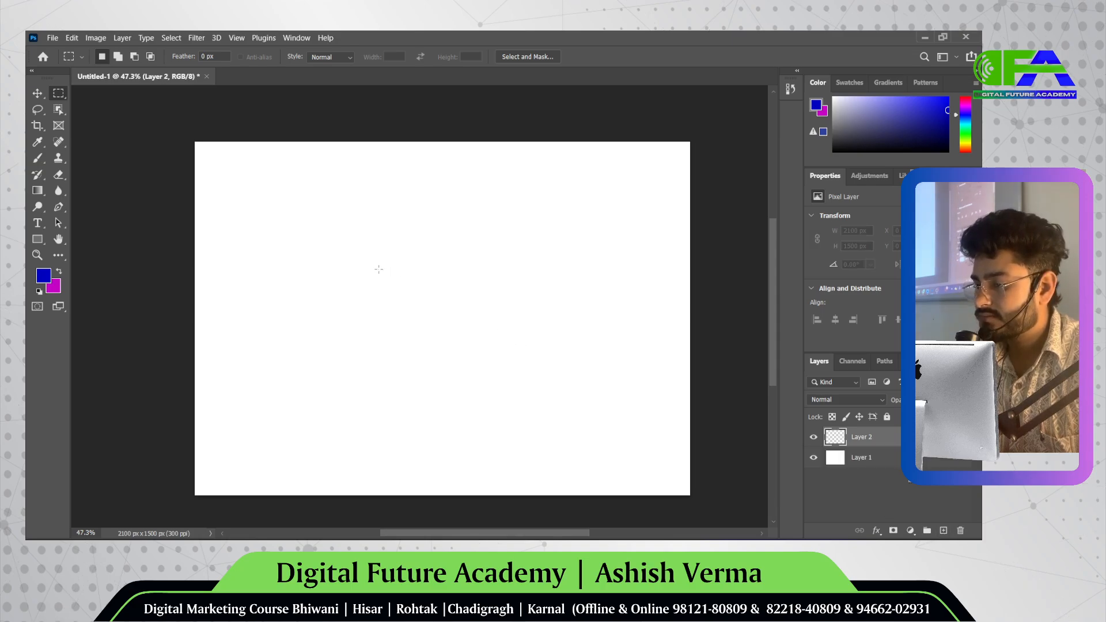
left_click_drag(343, 263, 541, 369)
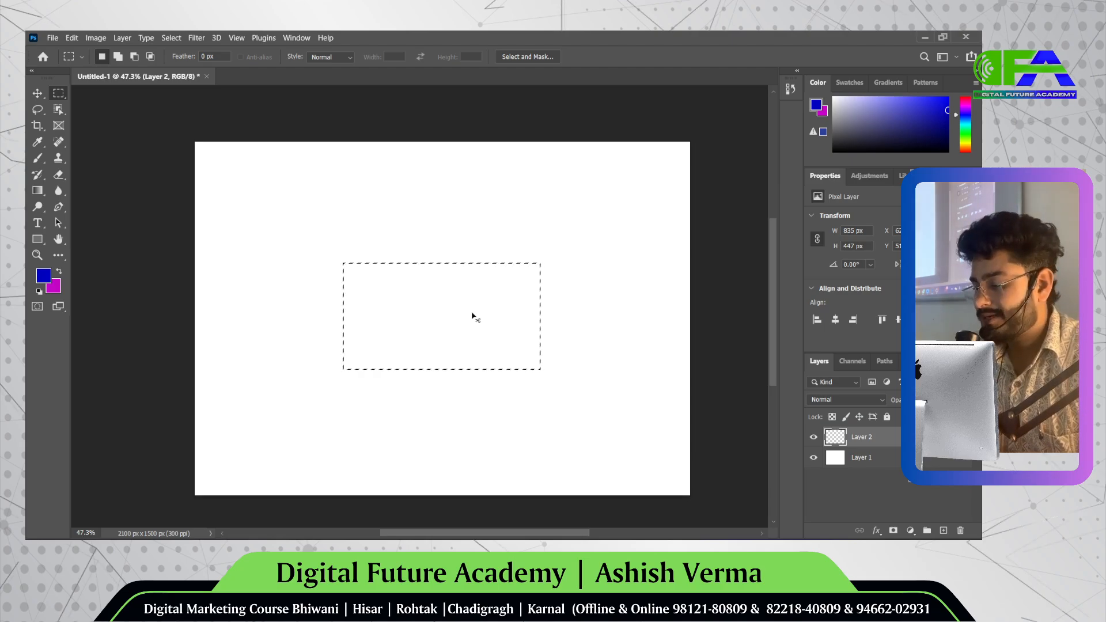
key("ctrl+BackSpace")
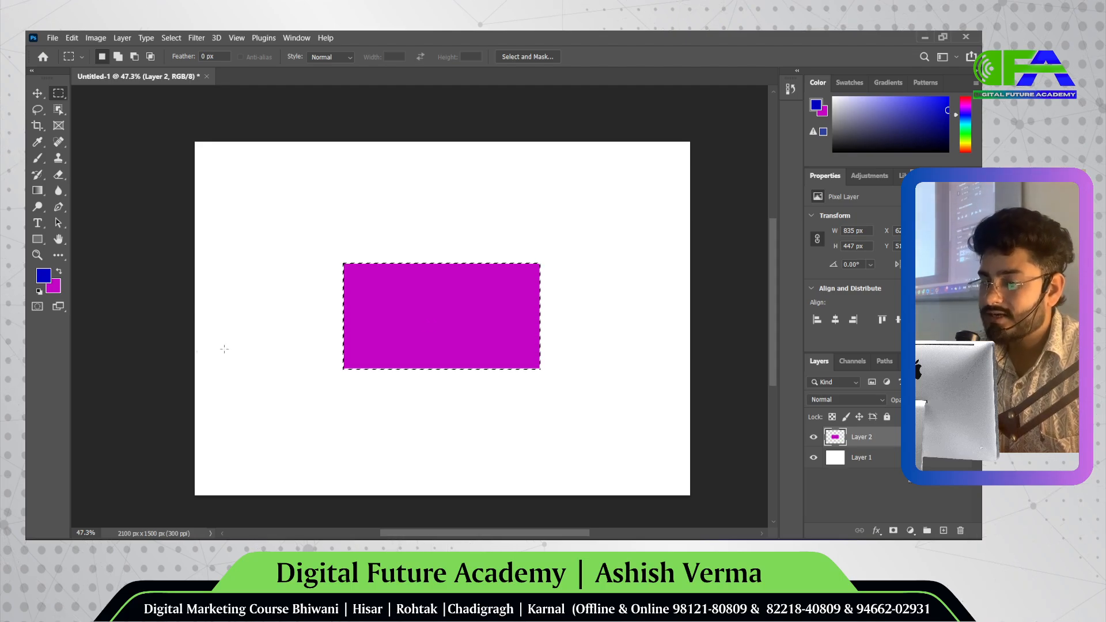
- Change the background colour to red c50524 and refill the selected rectangle with it
left_click(52, 291)
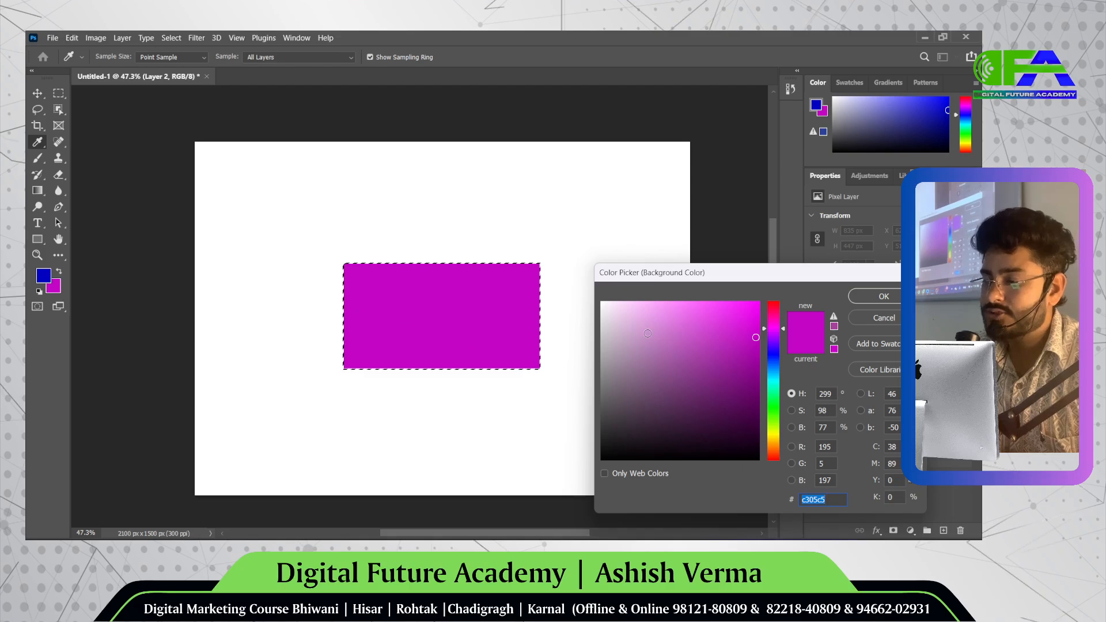
left_click_drag(773, 318, 772, 306)
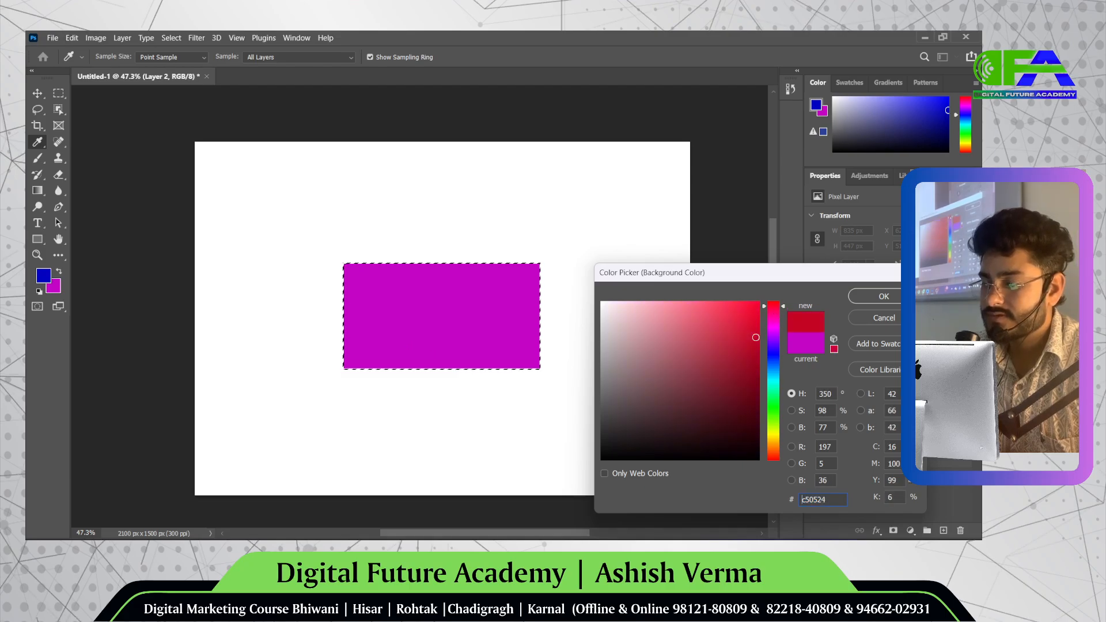
left_click(883, 296)
key("ctrl+BackSpace")
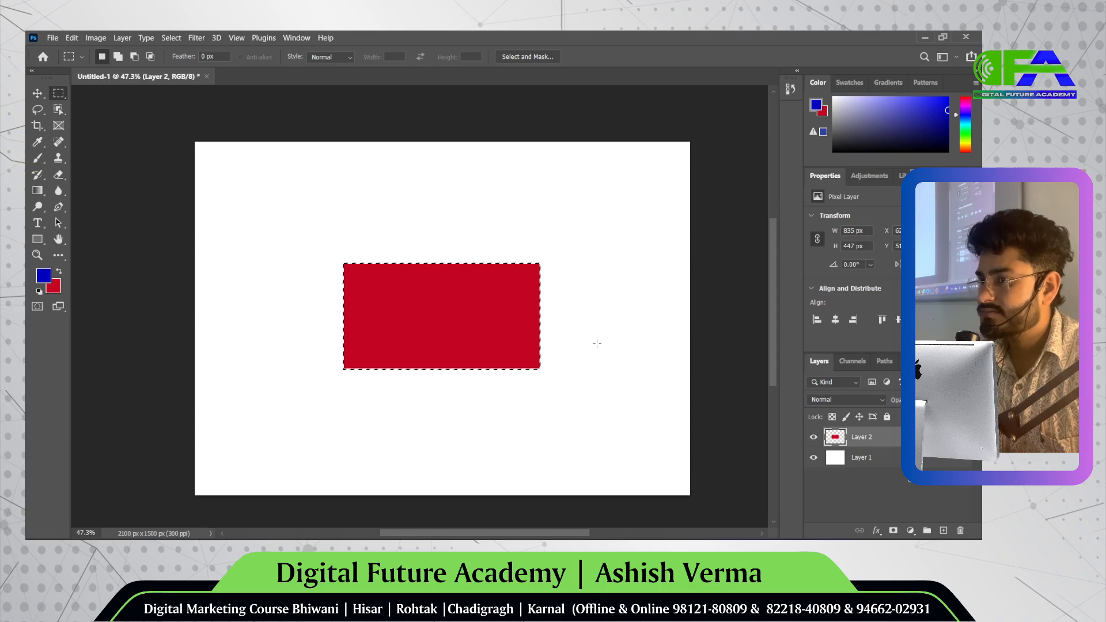
- Deselect the red rectangle on the canvas
right_click(431, 308)
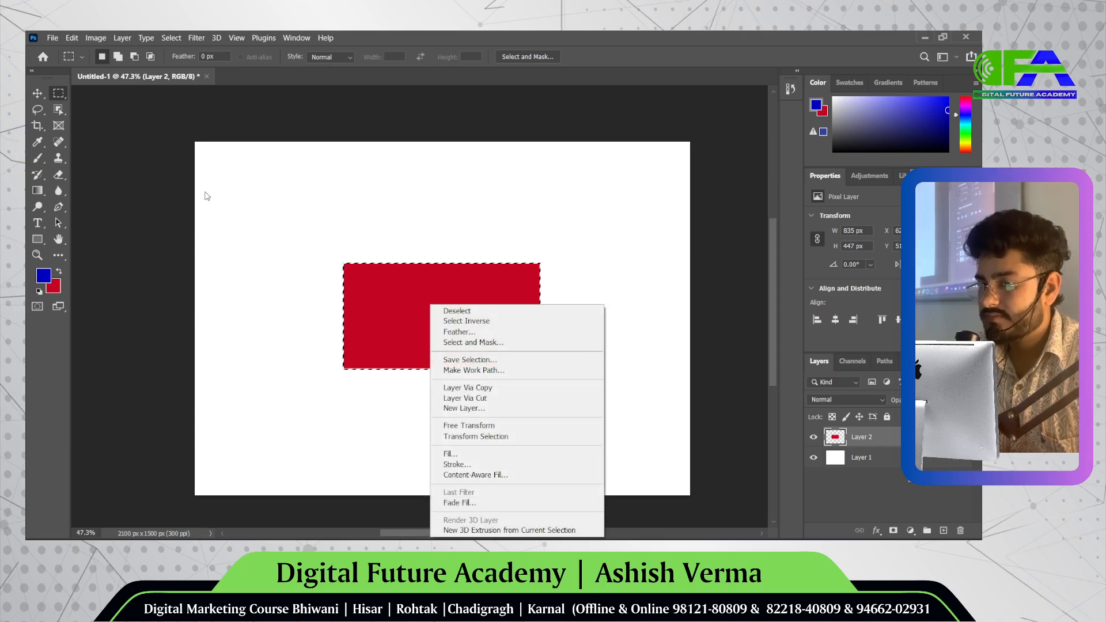
left_click(240, 216)
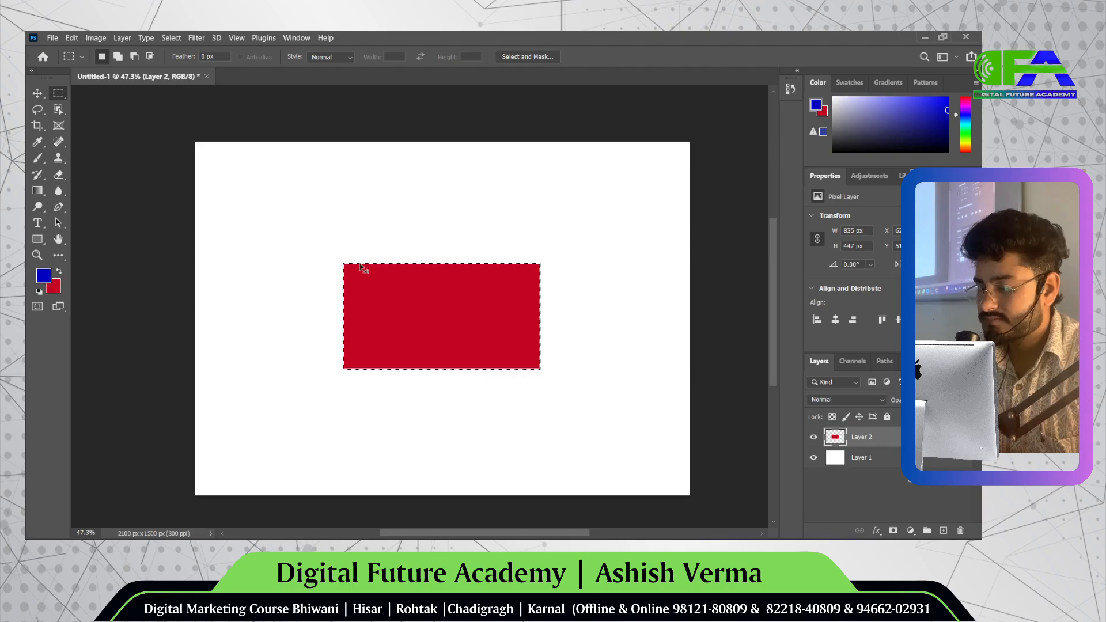
key("ctrl+d")
- Marquee an area about 1177 × 402 px overlapping the red rectangle's upper part and fill it with a magenta background colour
left_click_drag(415, 286, 476, 288)
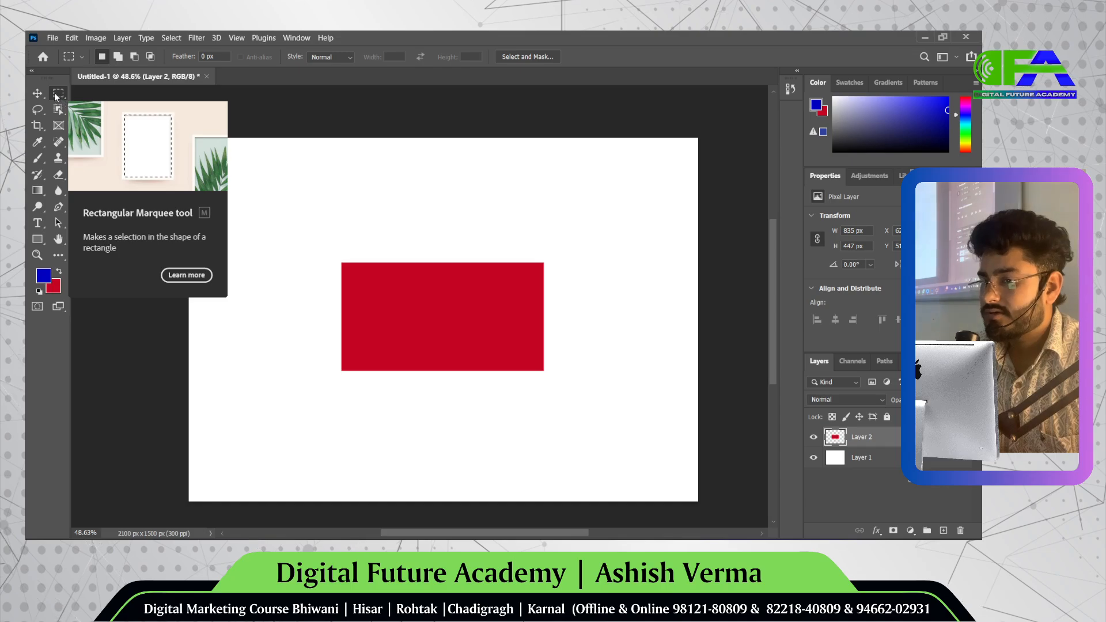
left_click_drag(301, 197, 579, 293)
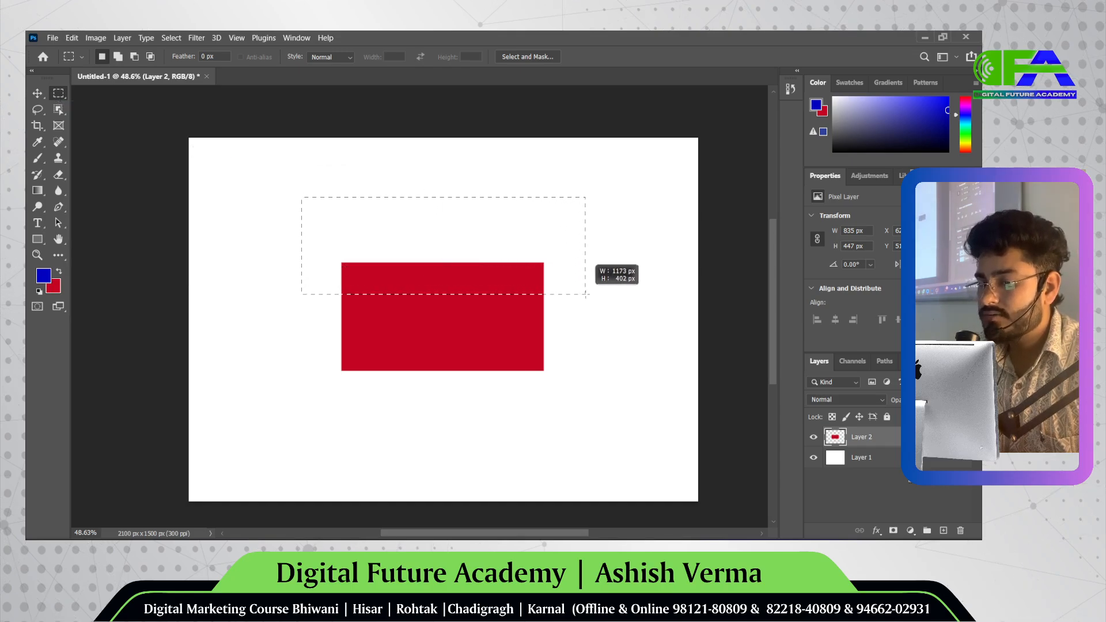
left_click(58, 288)
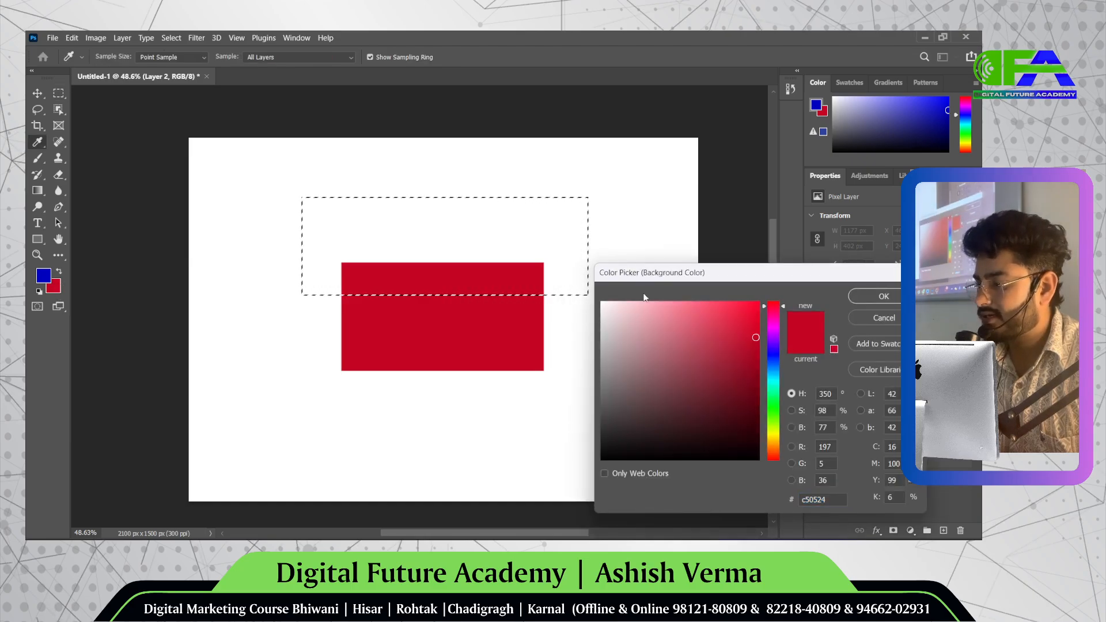
left_click(773, 327)
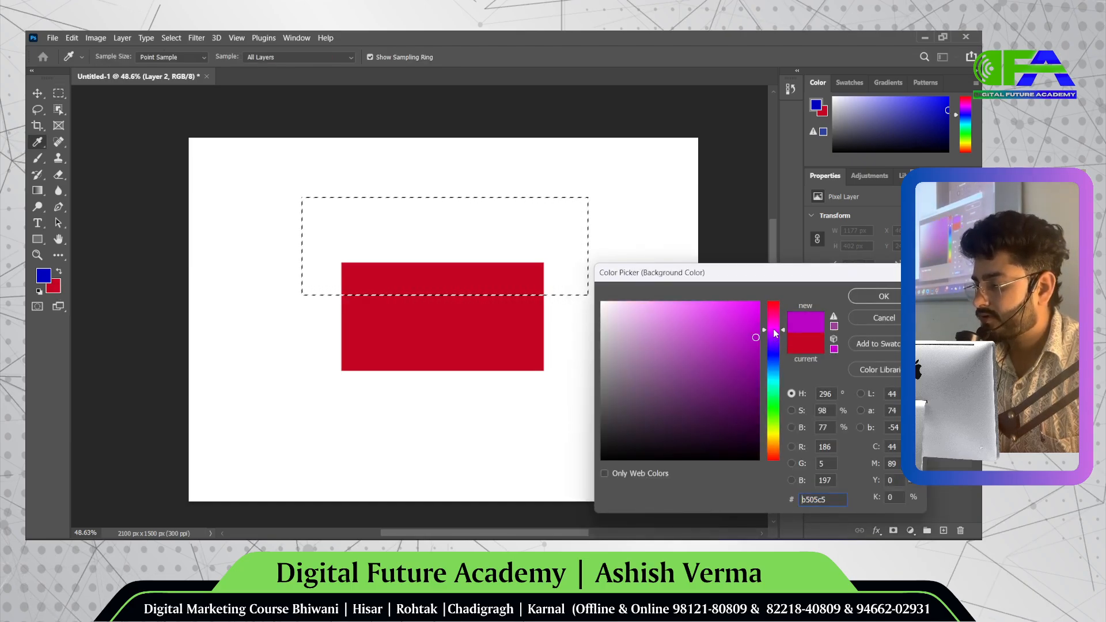
left_click(883, 297)
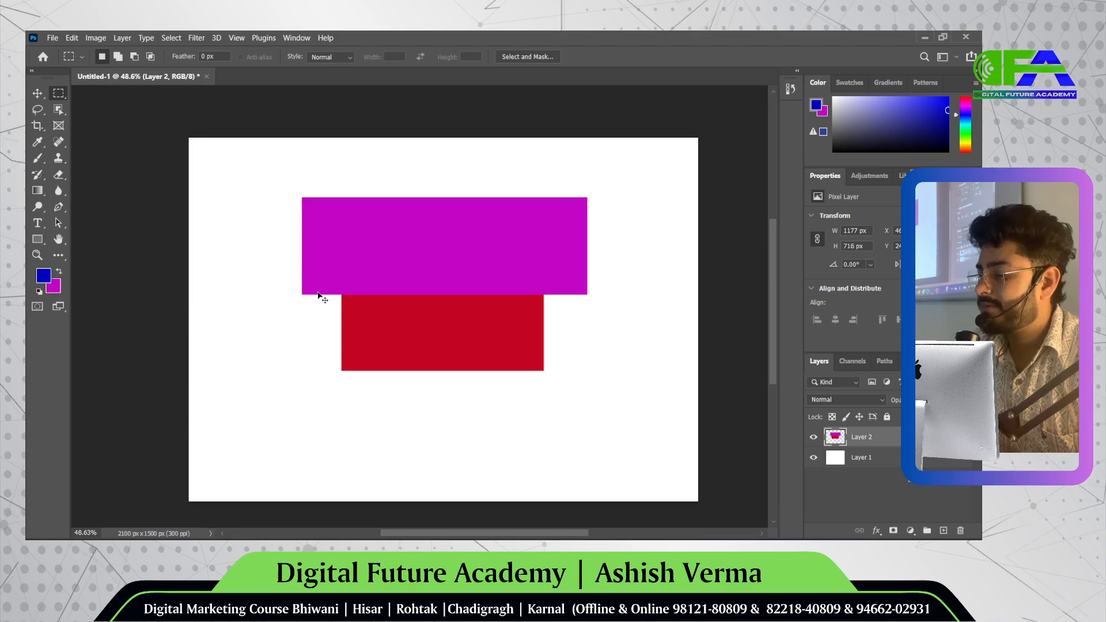
- Inspect the magenta rectangle's edges up close, and undo its fill to bring back the rectangular selection
left_click_drag(321, 294, 424, 330)
scroll(552, 303, "left", 1)
scroll(552, 303, "right", 3)
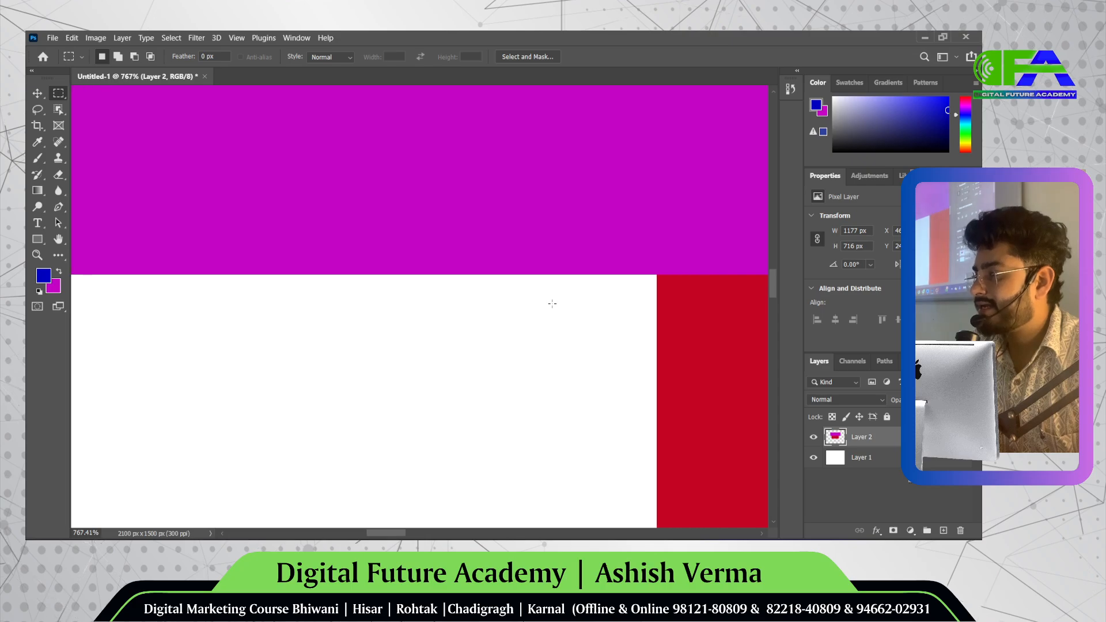
scroll(552, 303, "right", 1)
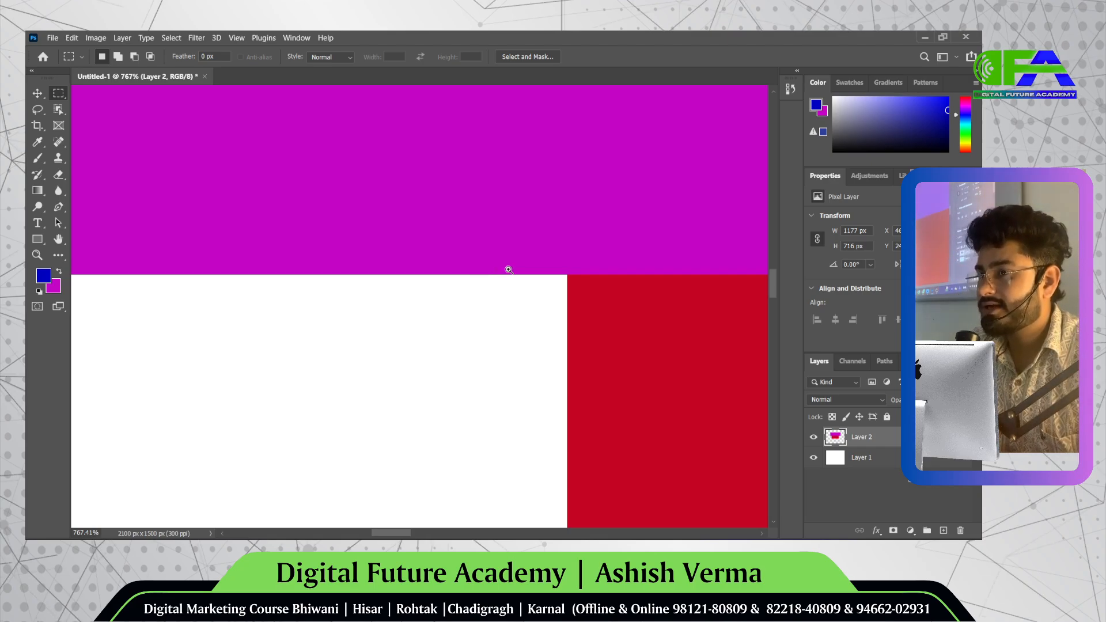
left_click_drag(507, 267, 395, 264)
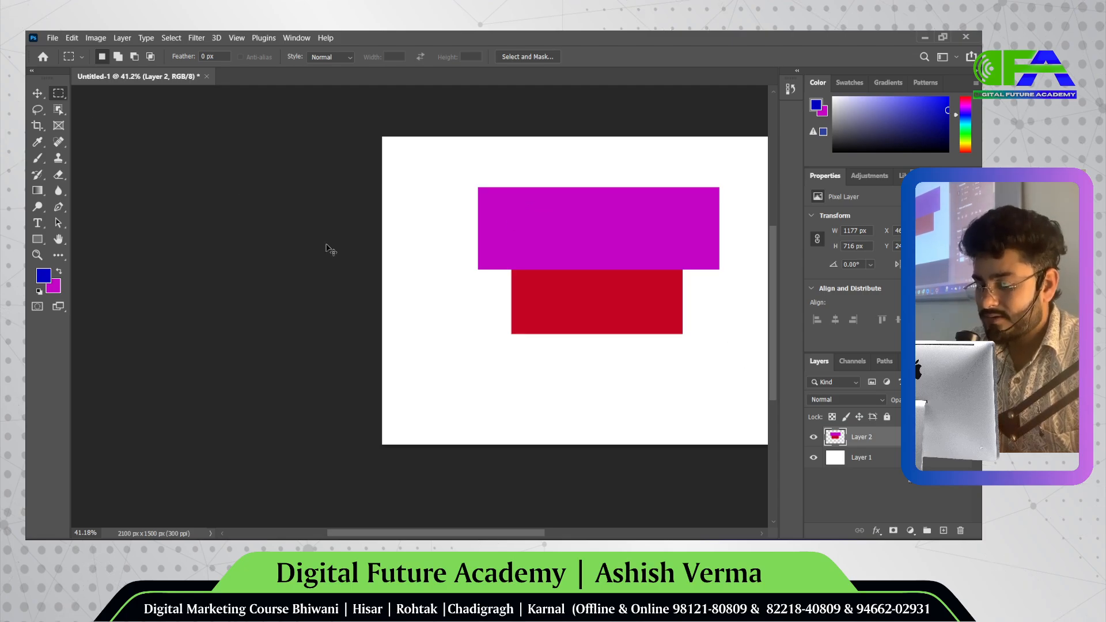
key("Delete")
scroll(588, 225, "right", 2)
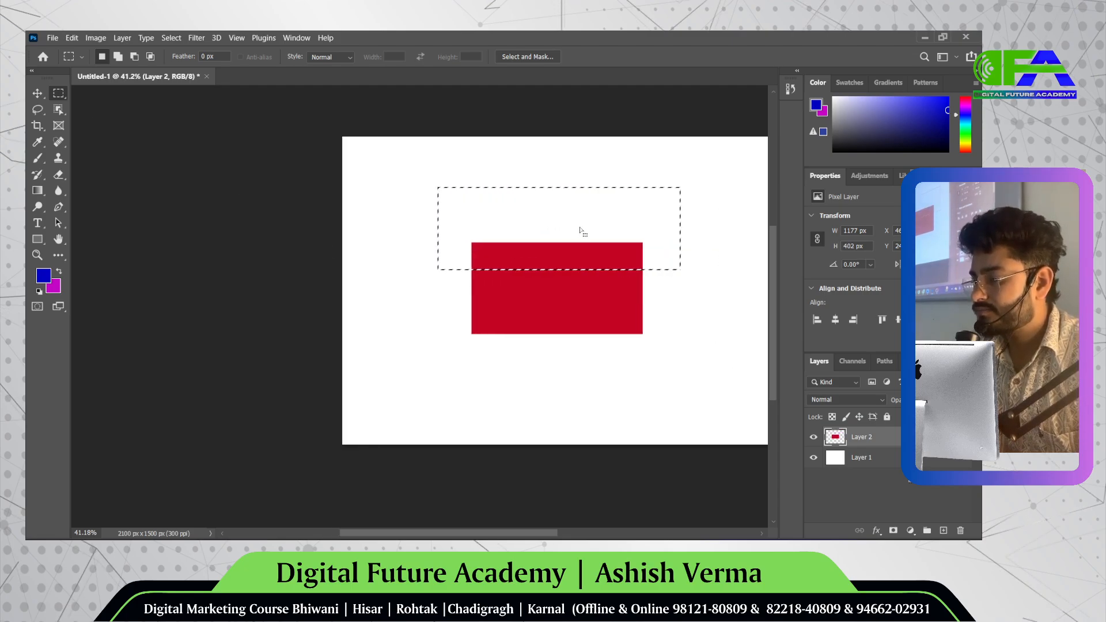
scroll(582, 230, "right", 4)
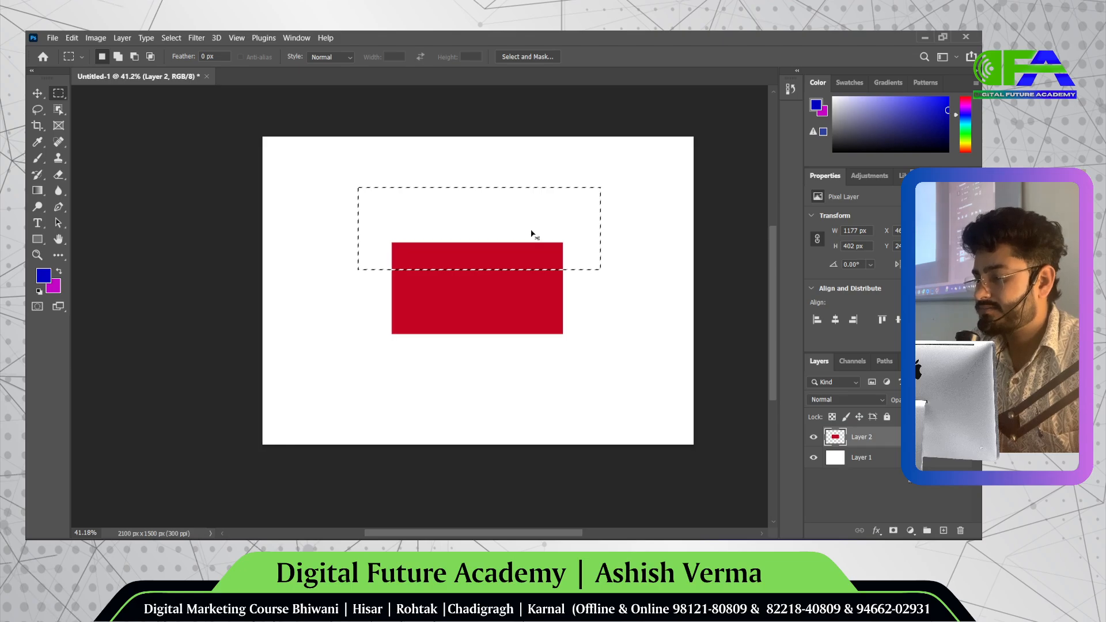
- Feather the rectangular selection over the red rectangle with a radius of 64.3 pixels
scroll(541, 225, "up", 2)
right_click(510, 216)
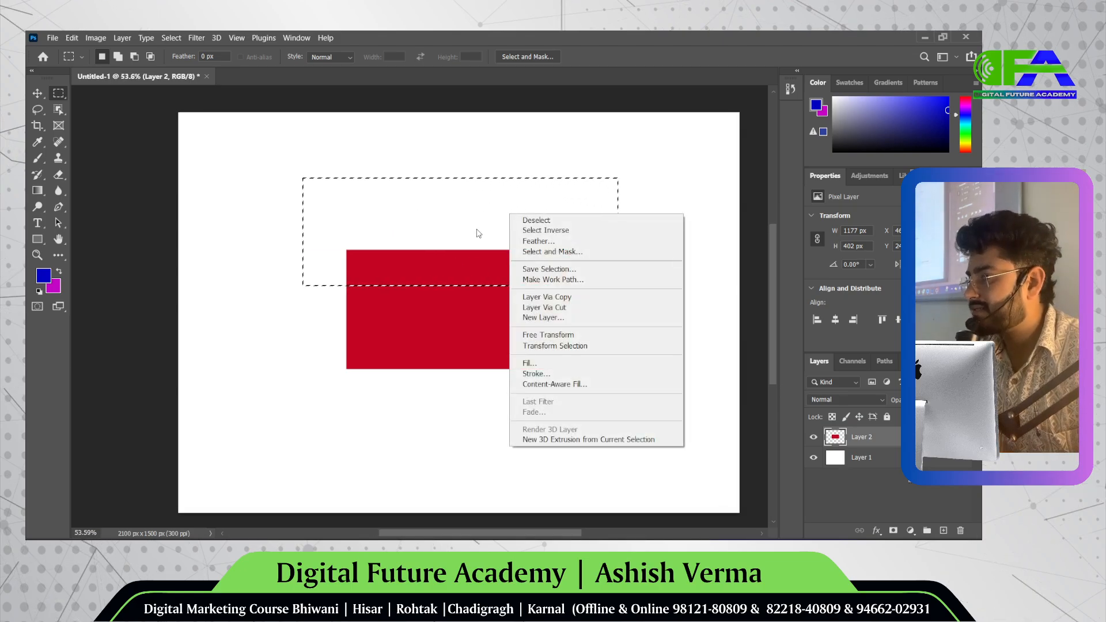
left_click(531, 241)
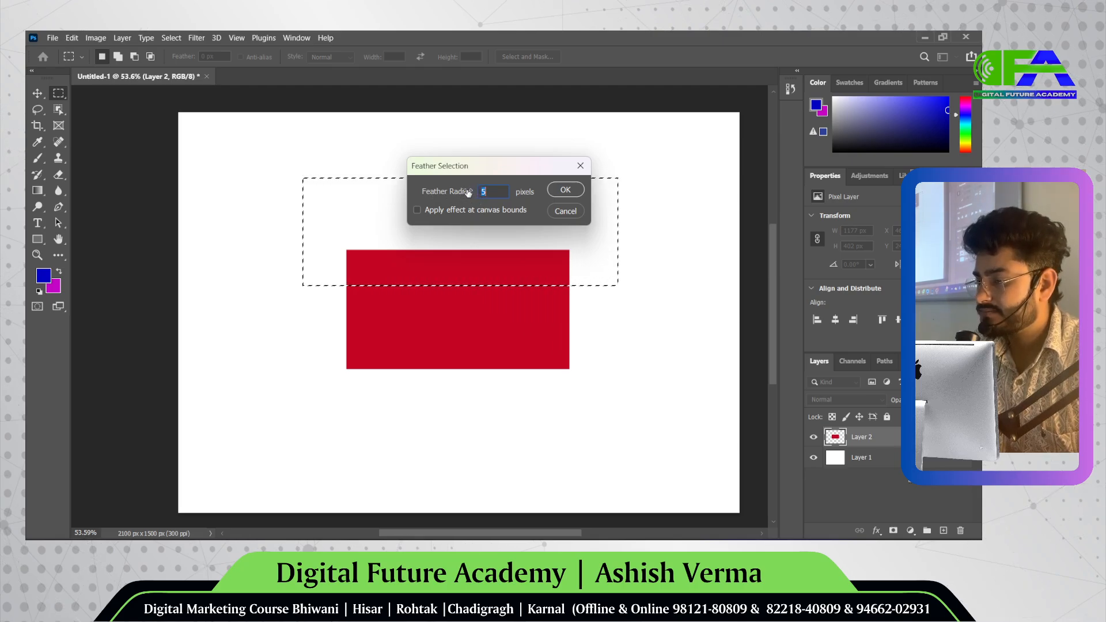
left_click_drag(464, 194, 548, 193)
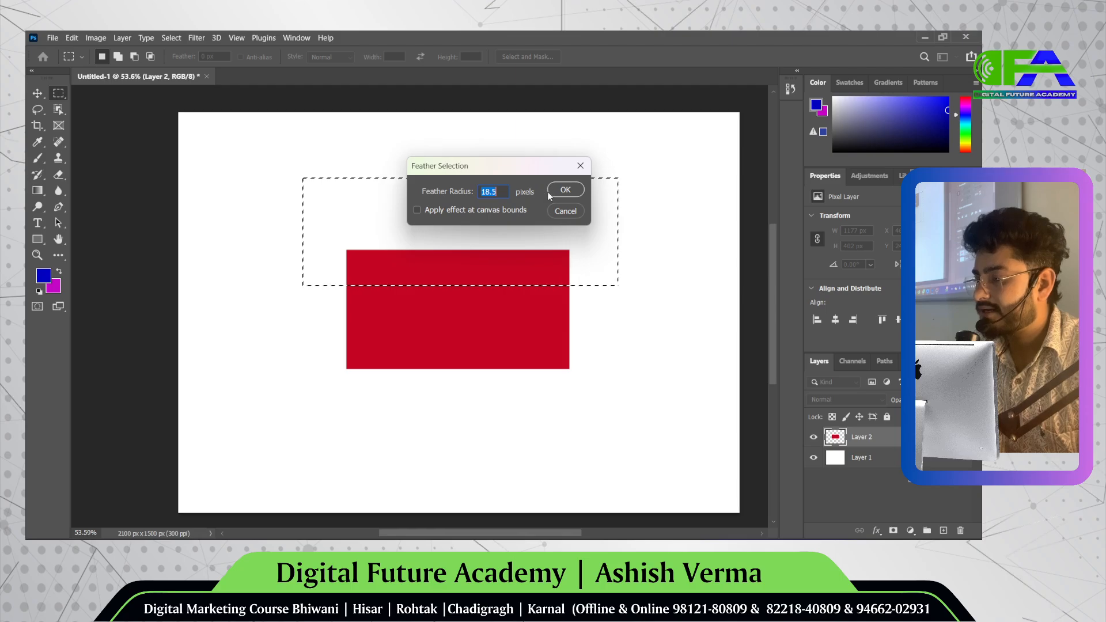
key("BackSpace")
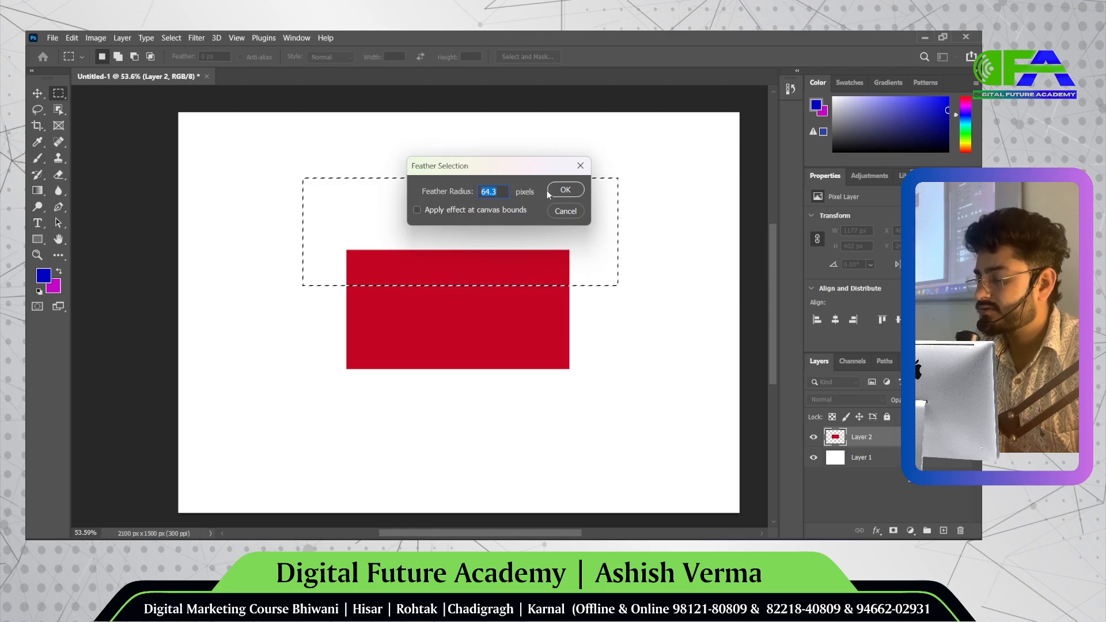
left_click(562, 191)
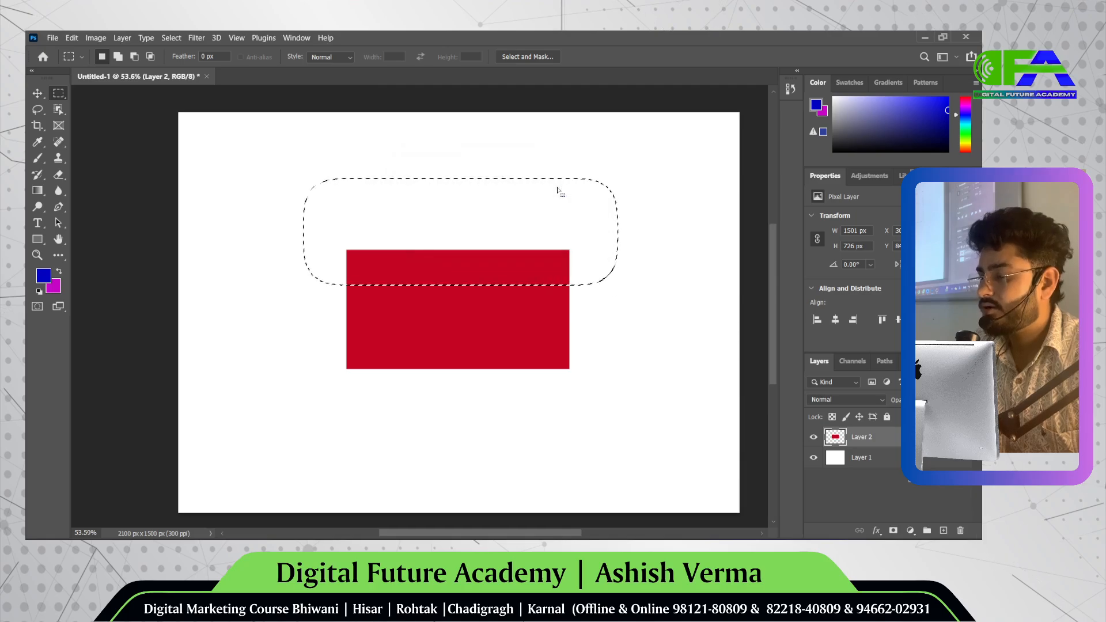
- Fill the feathered selection with the magenta background colour and deselect it
left_click_drag(316, 184, 326, 208)
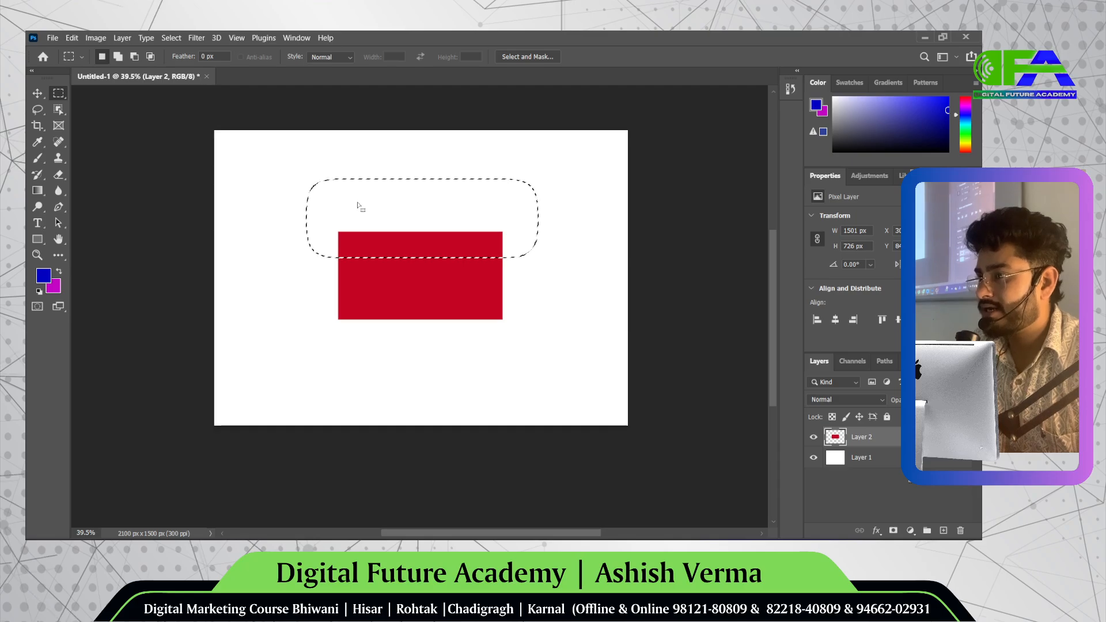
key("ctrl+BackSpace")
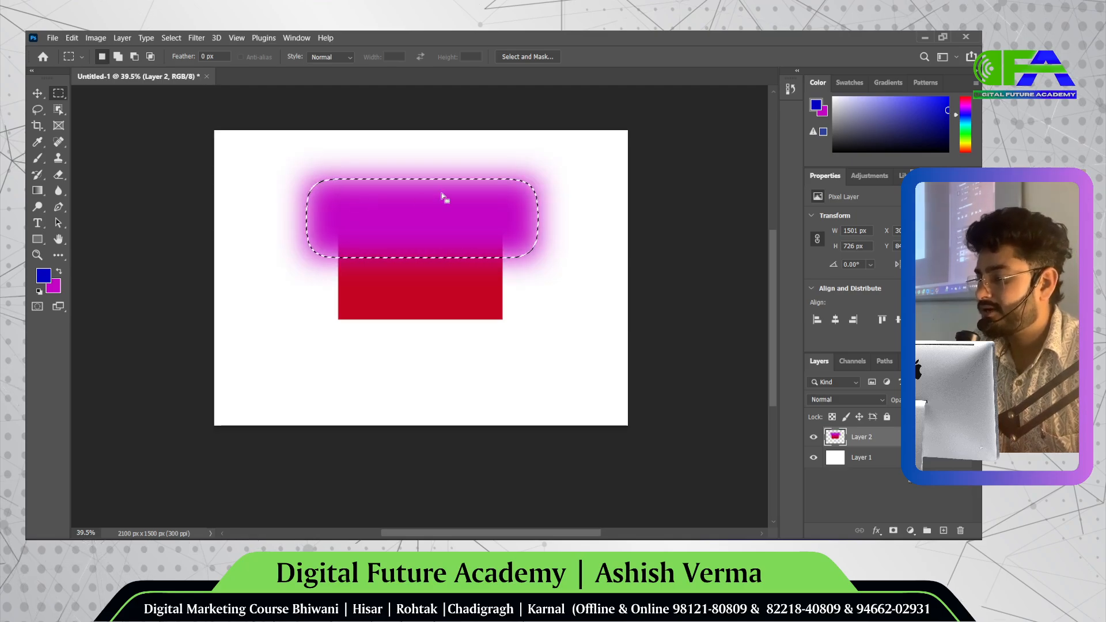
key("ctrl+d")
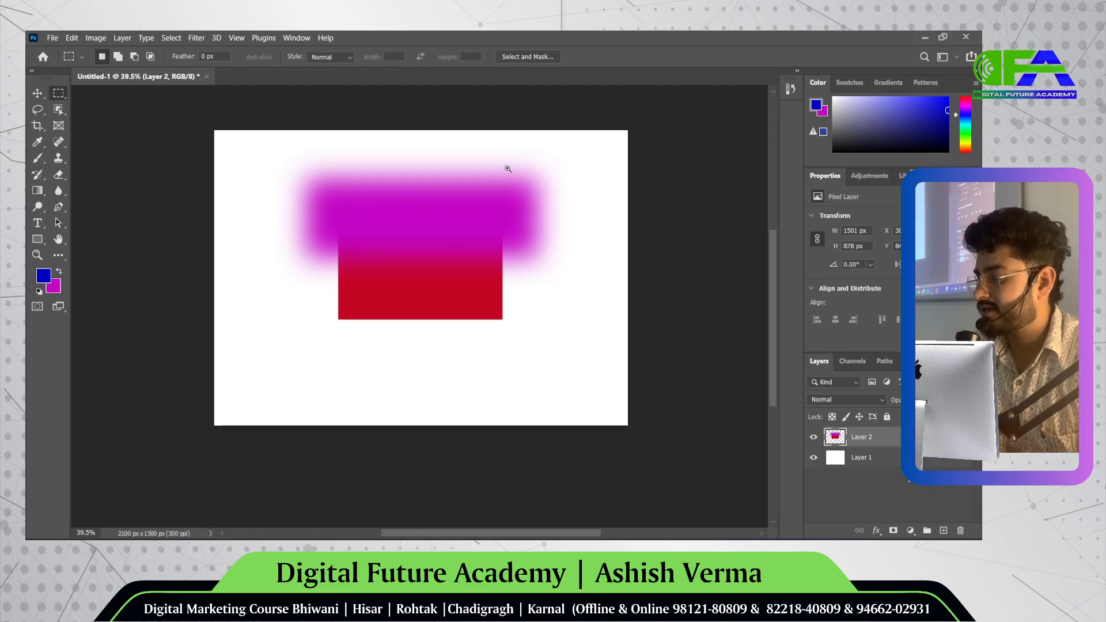
- Move the magenta and red artwork on Layer 2 down to the lower part of the canvas
left_click_drag(508, 168, 526, 193)
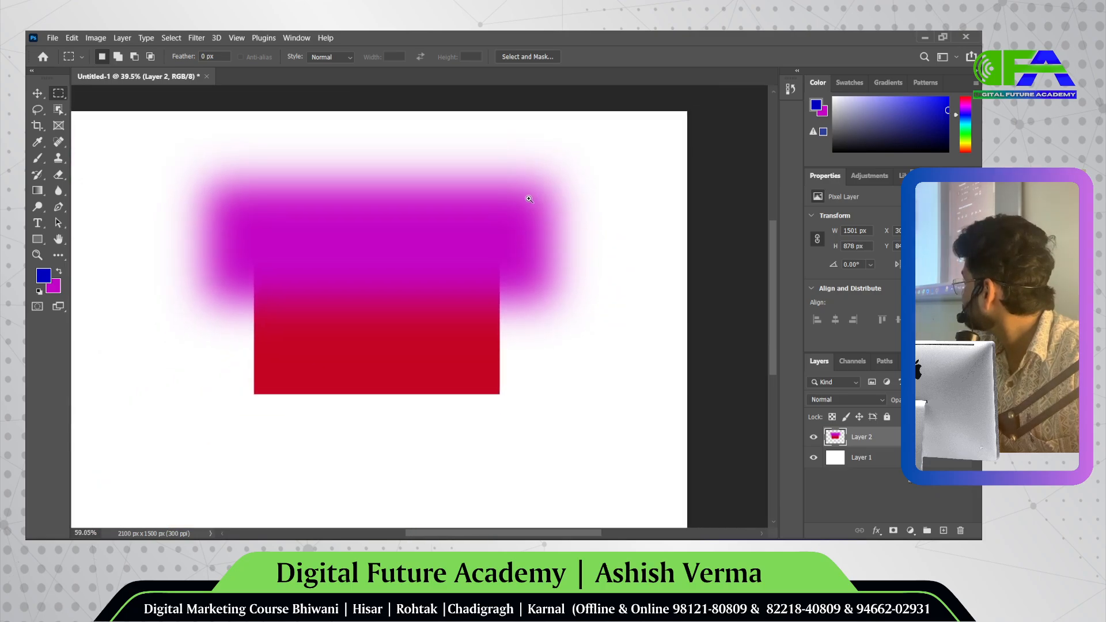
scroll(437, 235, "right", 2)
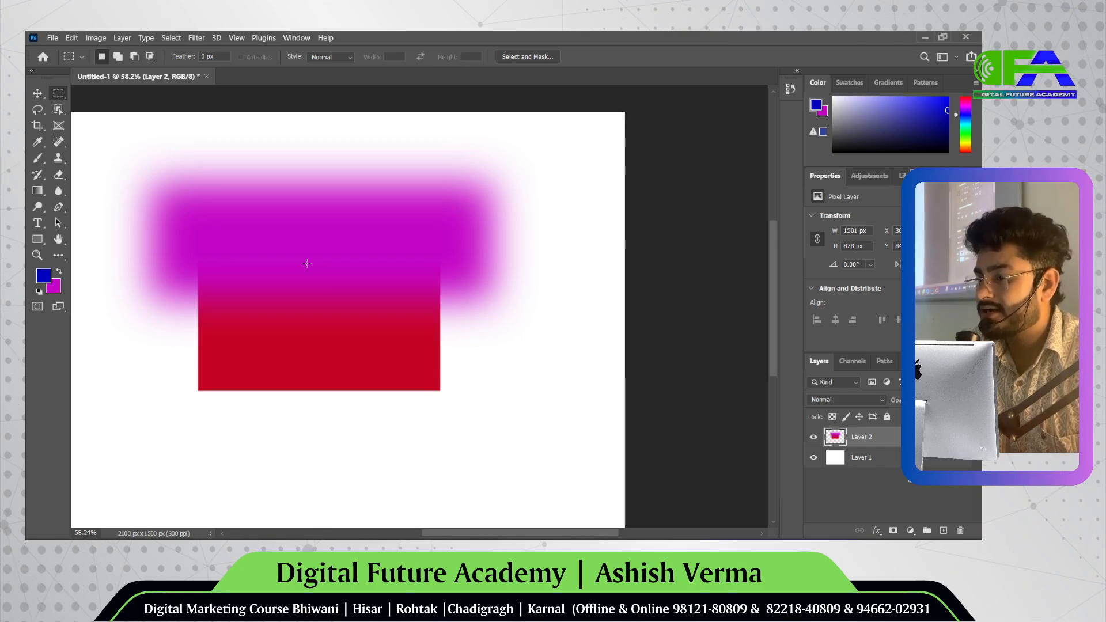
left_click_drag(584, 250, 458, 220)
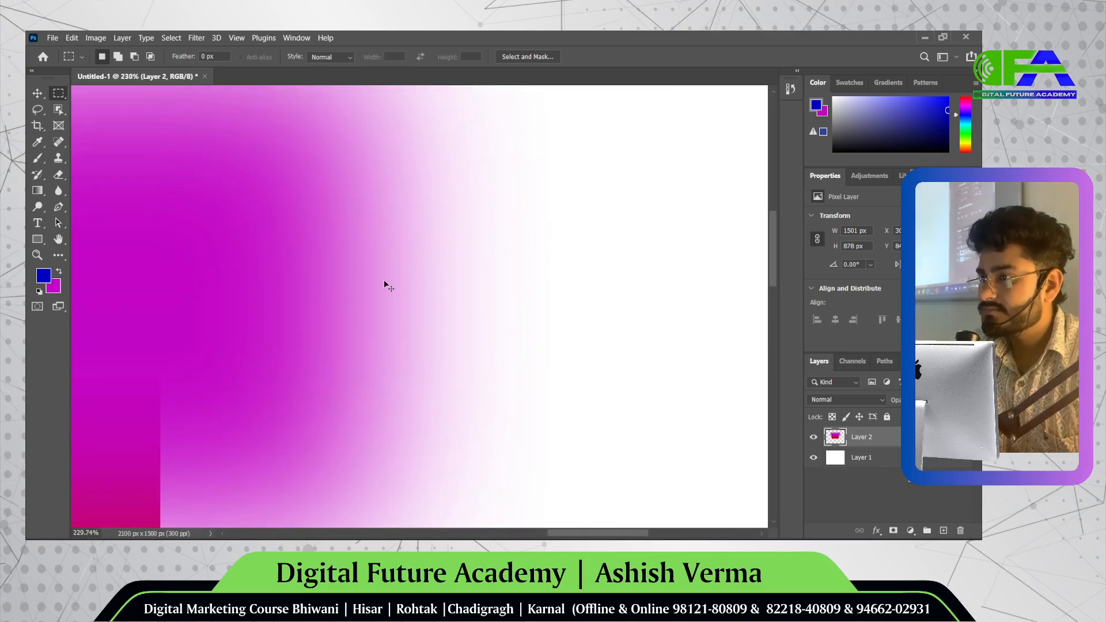
left_click_drag(383, 279, 321, 297)
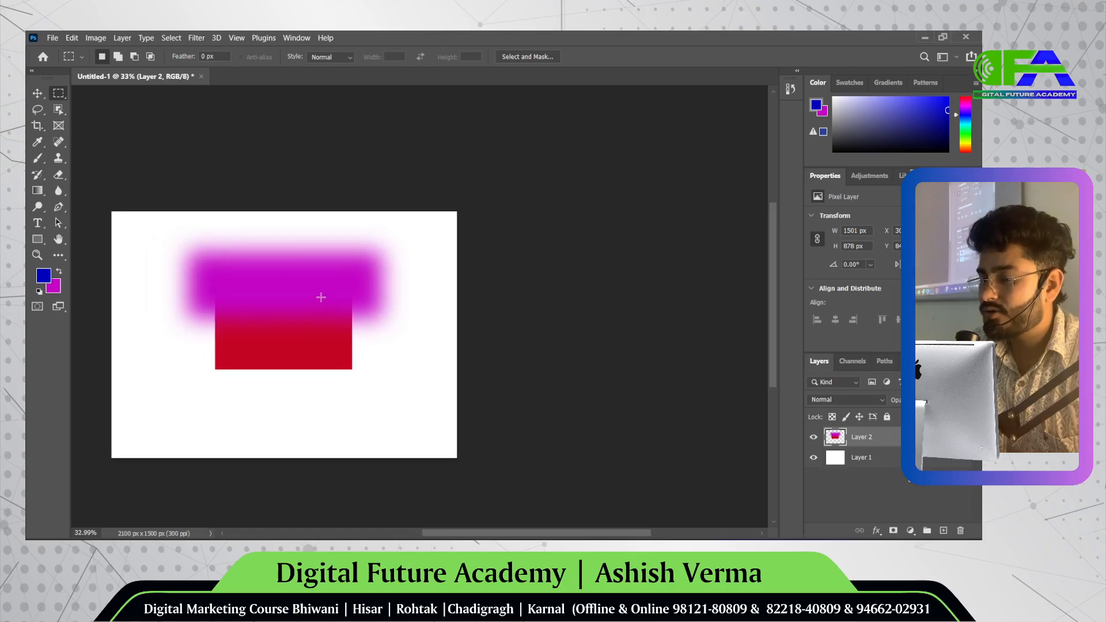
left_click(37, 93)
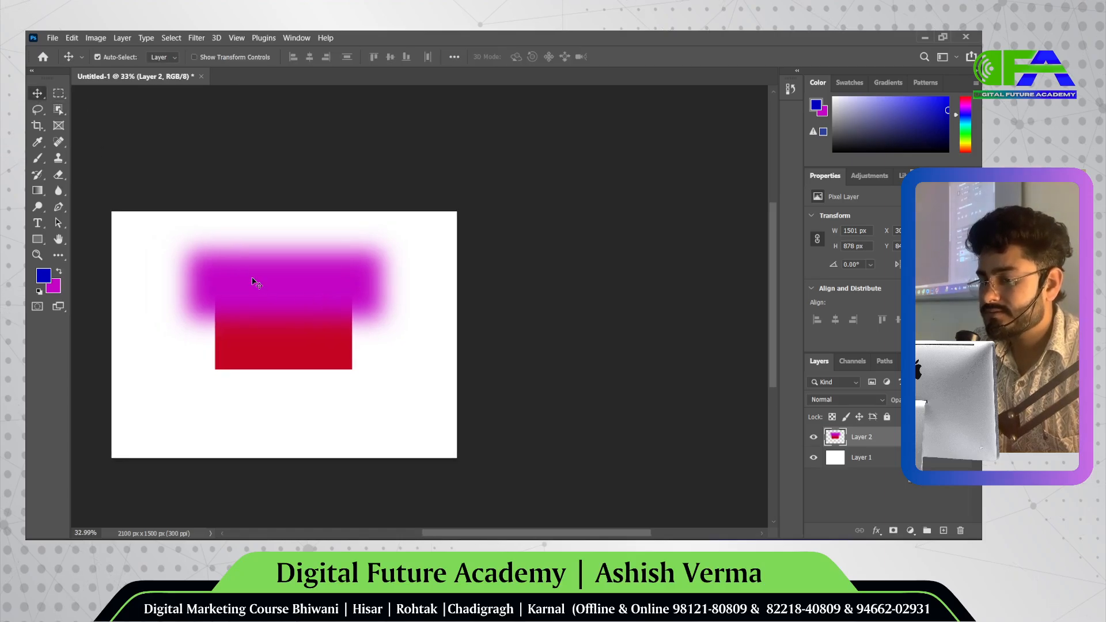
left_click_drag(256, 285, 268, 380)
scroll(268, 380, "left", 3)
scroll(268, 382, "left", 2)
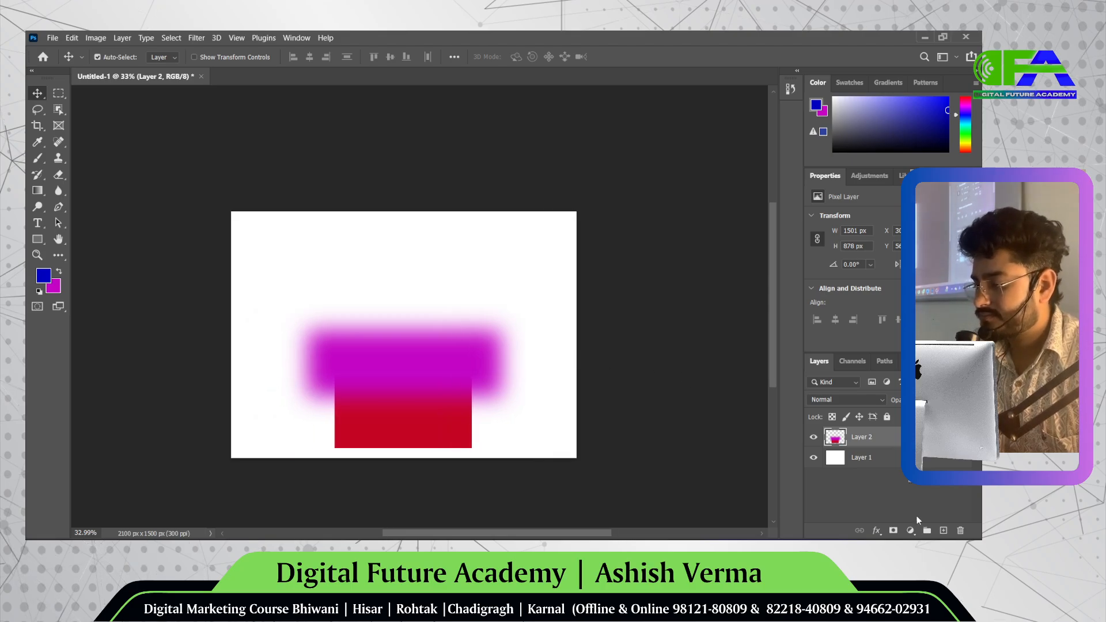
- Add a new layer and marquee a tall area about 522 × 1244 px across the magenta and red shapes
left_click(943, 530)
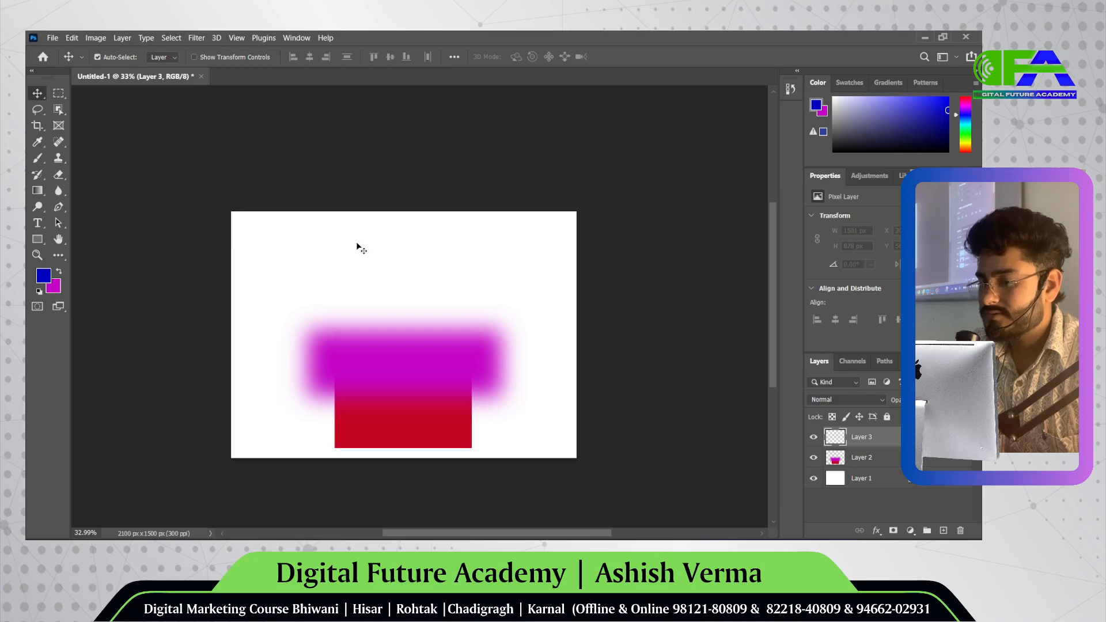
left_click(57, 93)
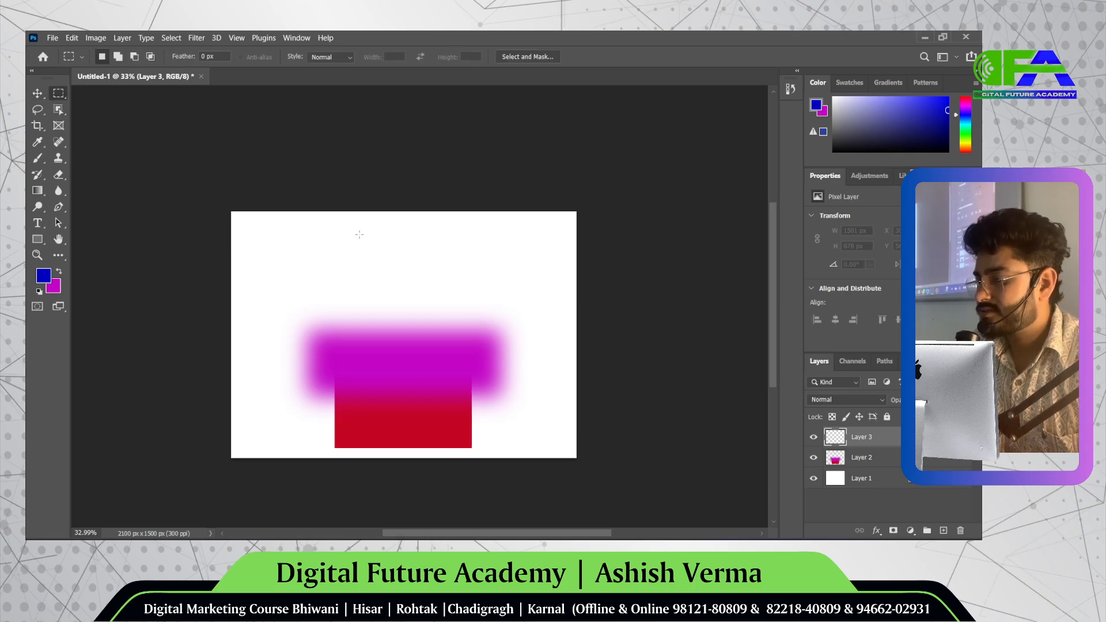
left_click_drag(359, 234, 445, 440)
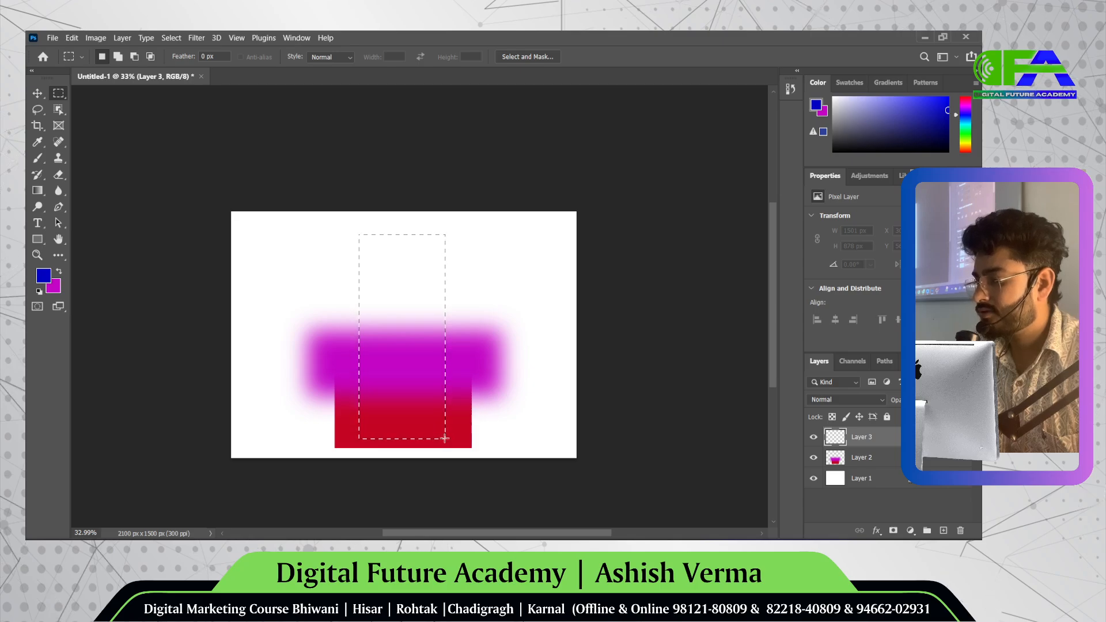
- Feather the tall rectangular selection with a radius of 82 pixels
right_click(406, 333)
left_click(442, 127)
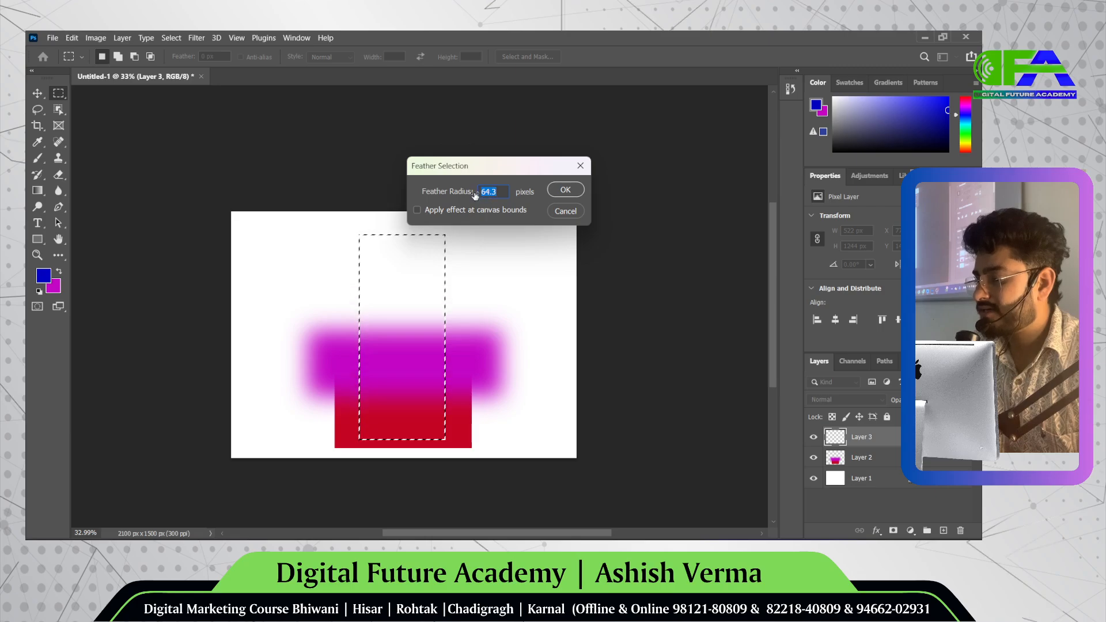
left_click_drag(464, 192, 523, 199)
type("82")
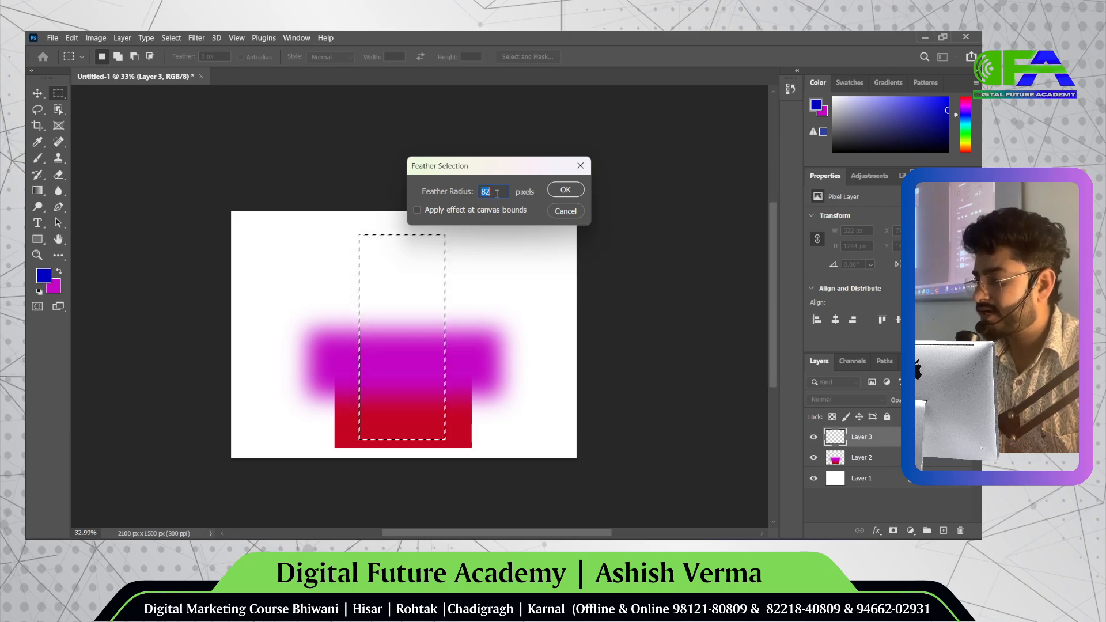
left_click(565, 190)
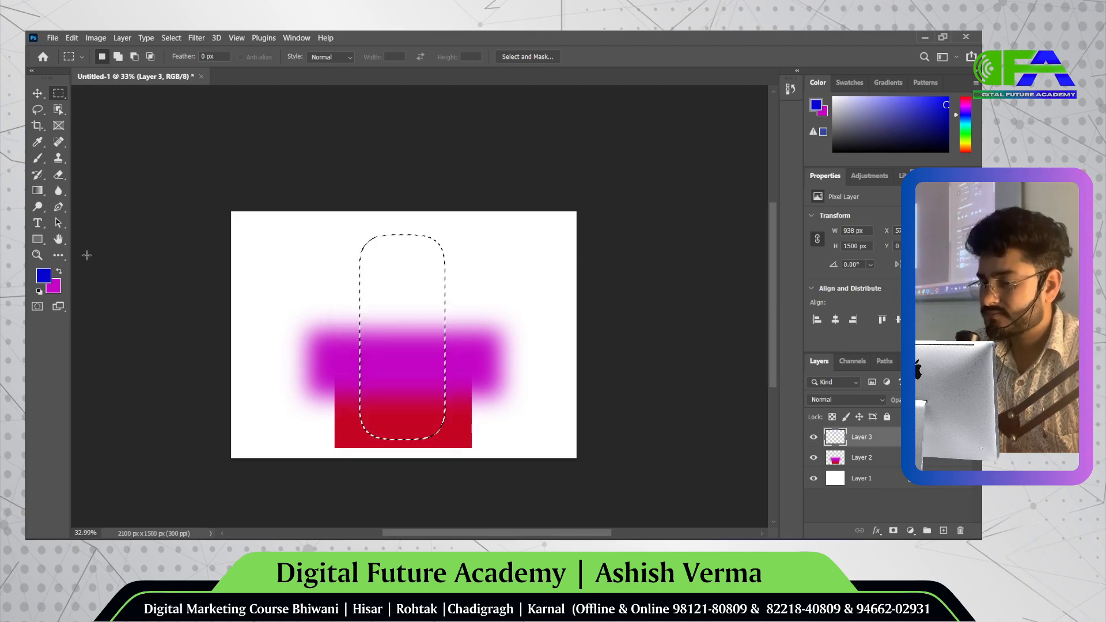
- Brighten the blue foreground colour, then try filling the tall selection with the magenta background colour and undo that fill
left_click(49, 280)
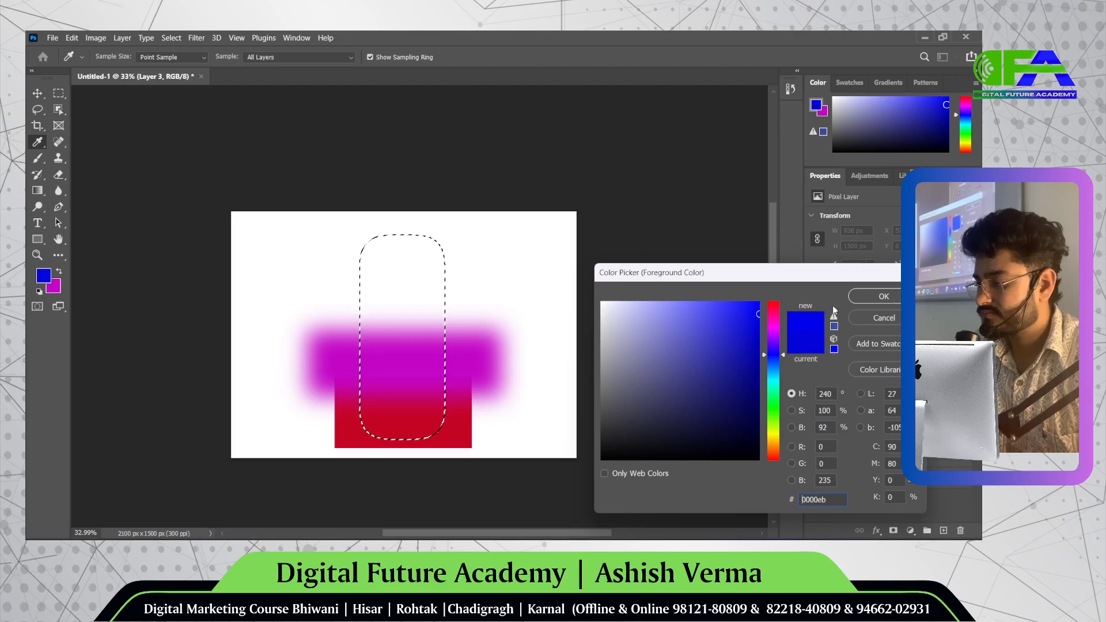
left_click(875, 296)
key("ctrl+shift+z")
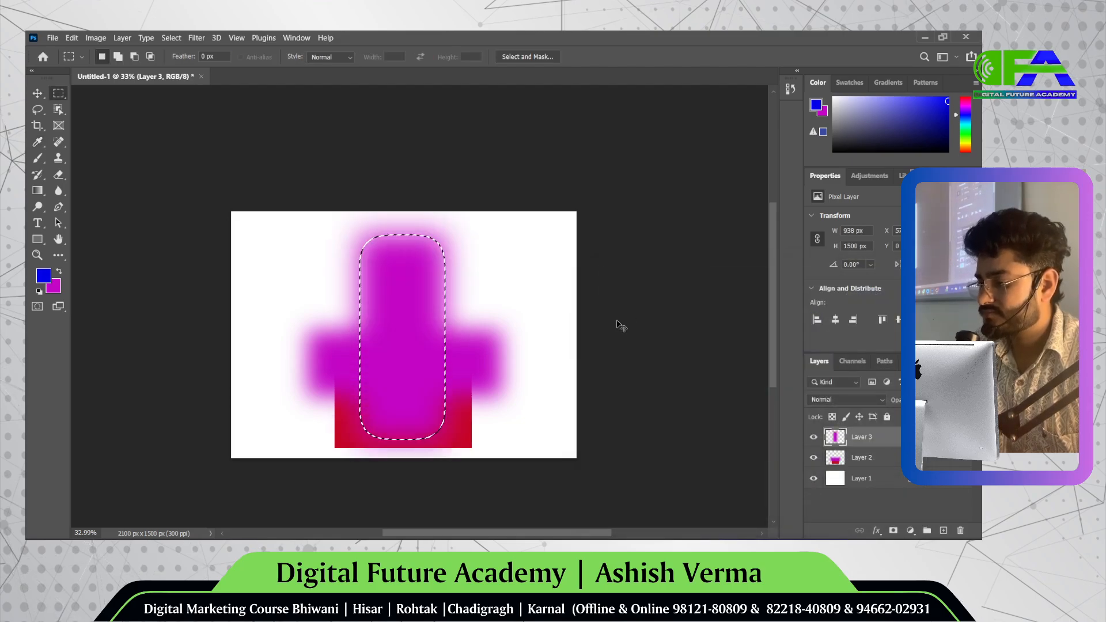
key("ctrl+z")
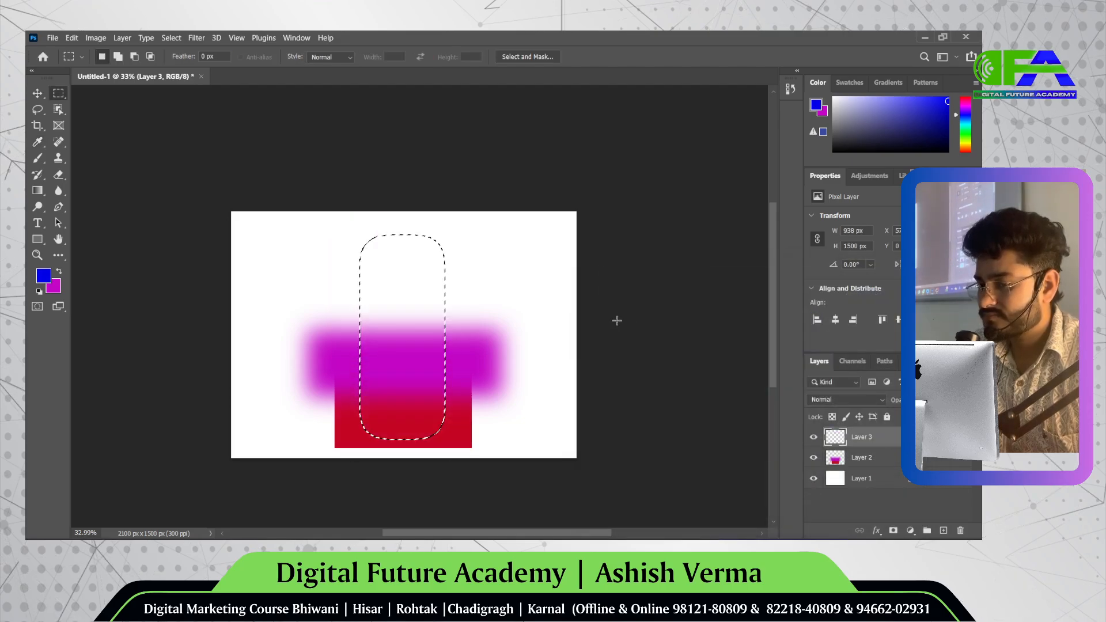
- Change the background colour to a bright blue, fill the tall feathered selection with it on Layer 3, and deselect
left_click(57, 288)
left_click(775, 362)
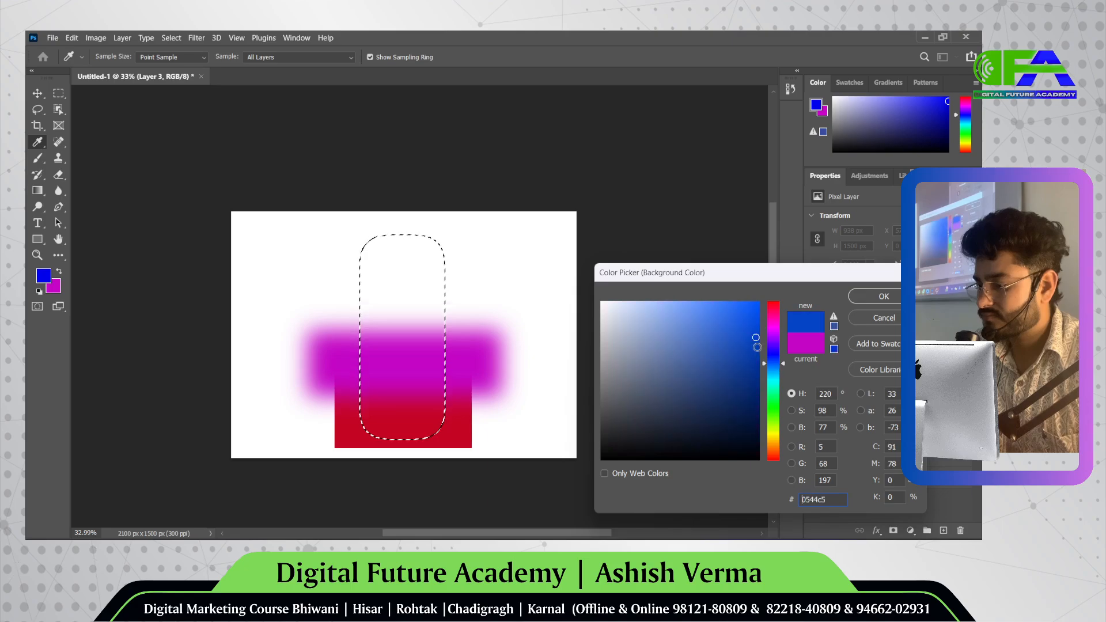
left_click(760, 314)
left_click(870, 305)
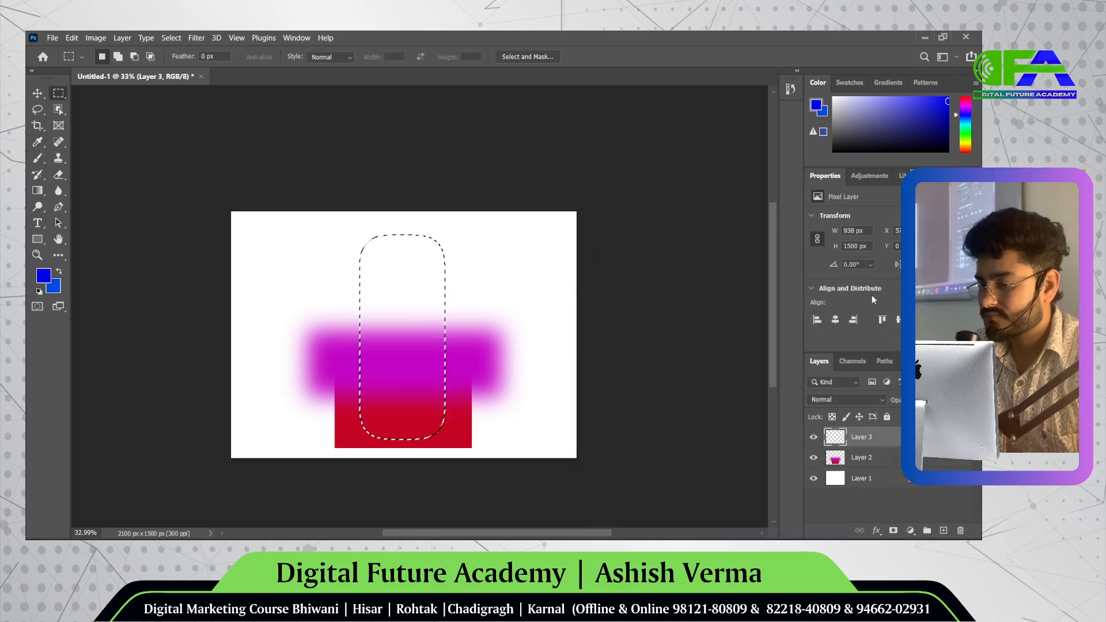
key("ctrl+BackSpace")
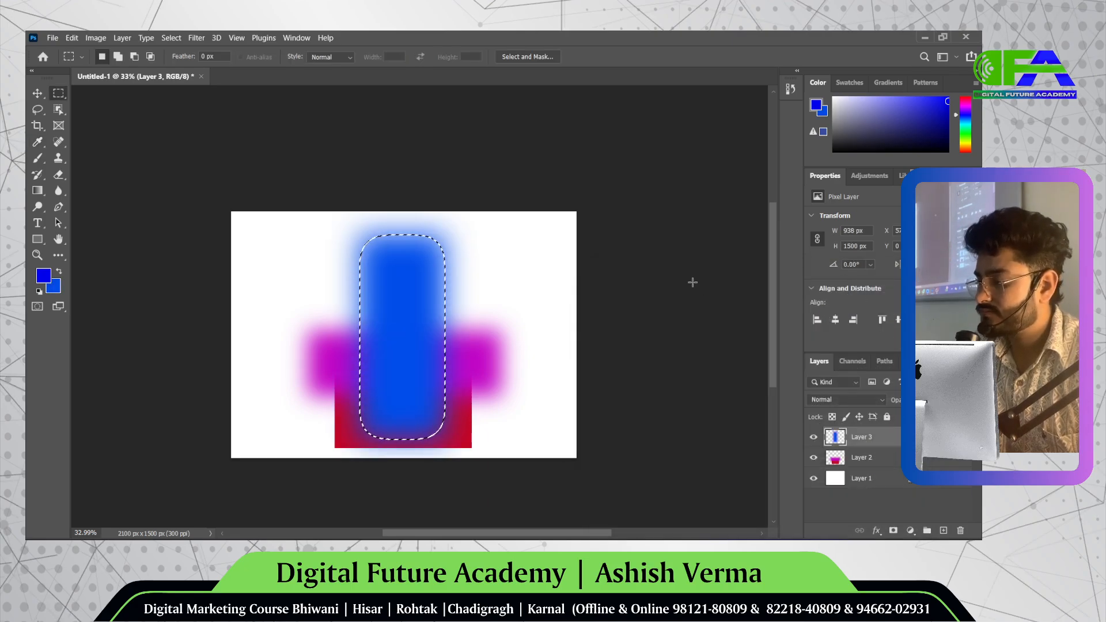
left_click(37, 95)
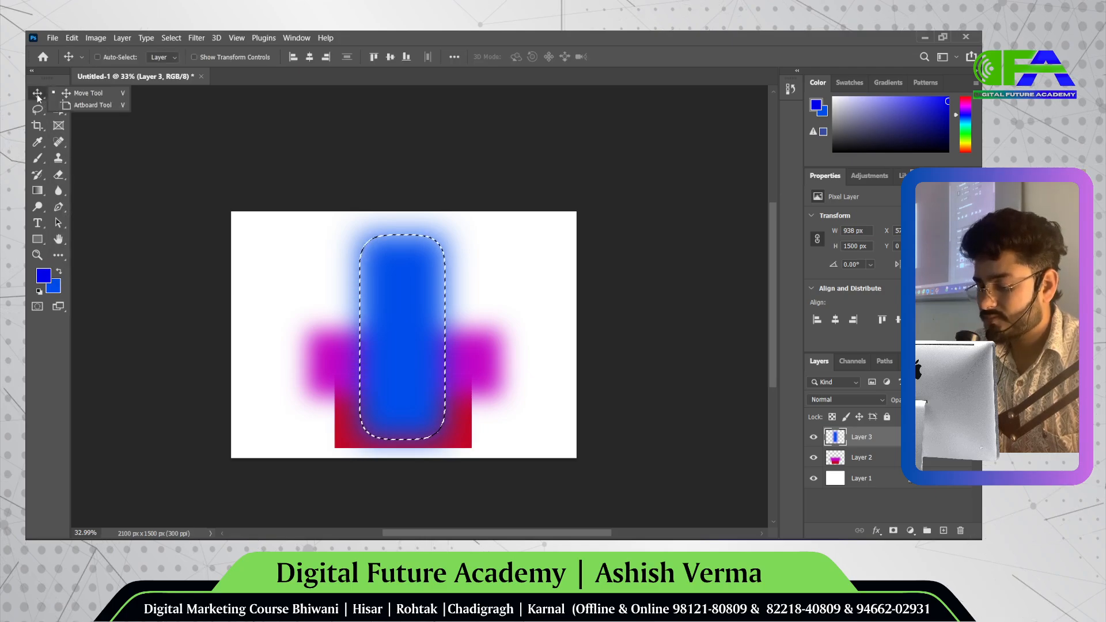
key("ctrl+d")
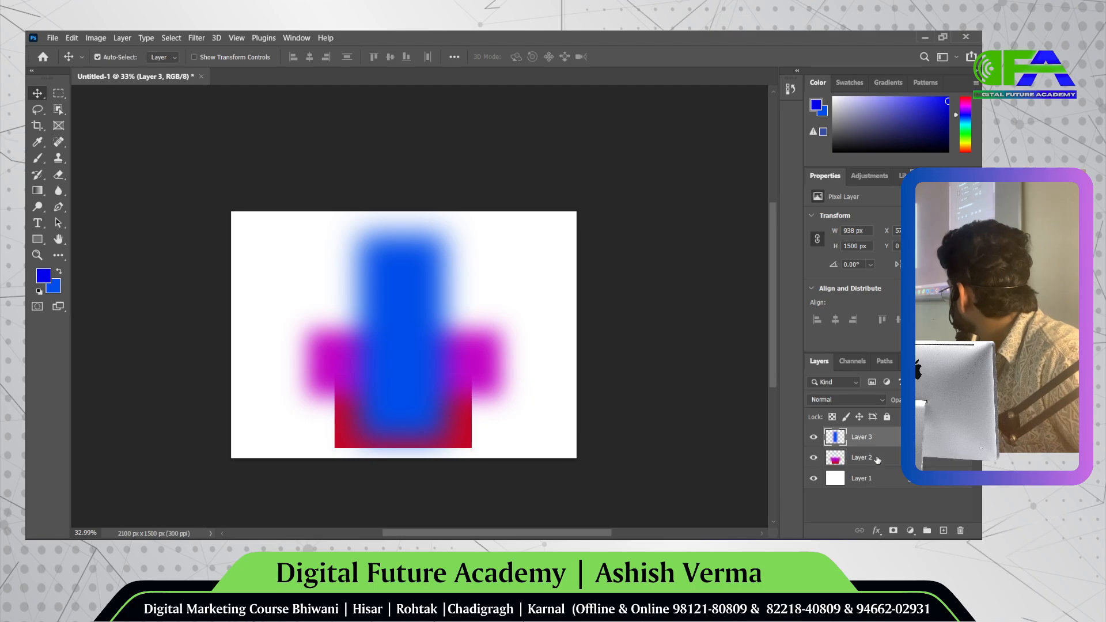
- Reorder the layers so that the blue shape's Layer 3 sits directly below Layer 2
left_click_drag(877, 454, 875, 459)
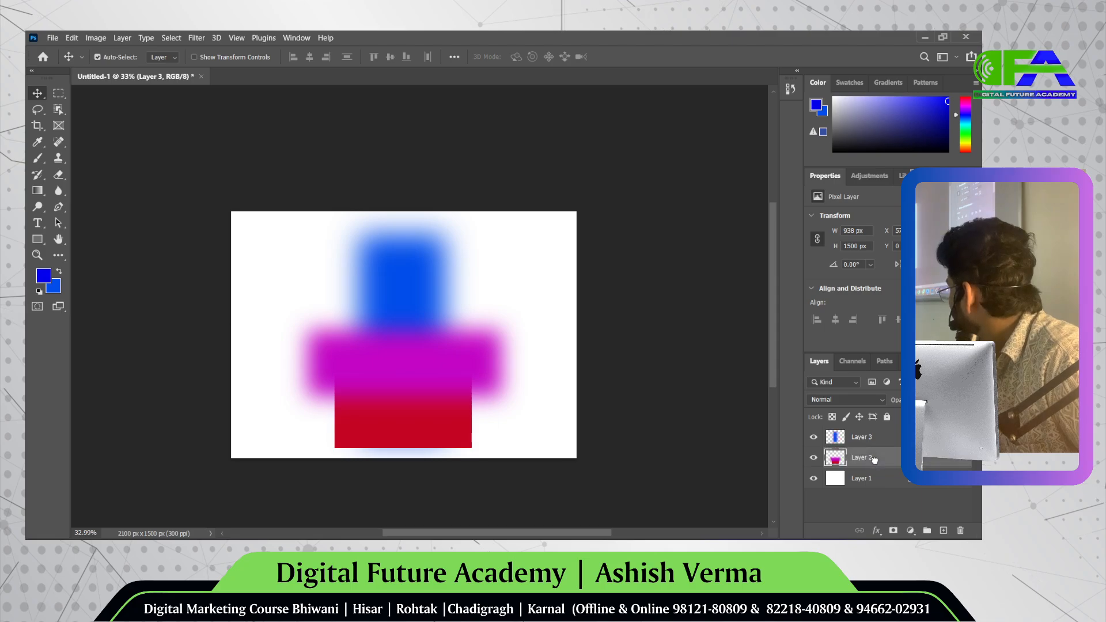
left_click(876, 460)
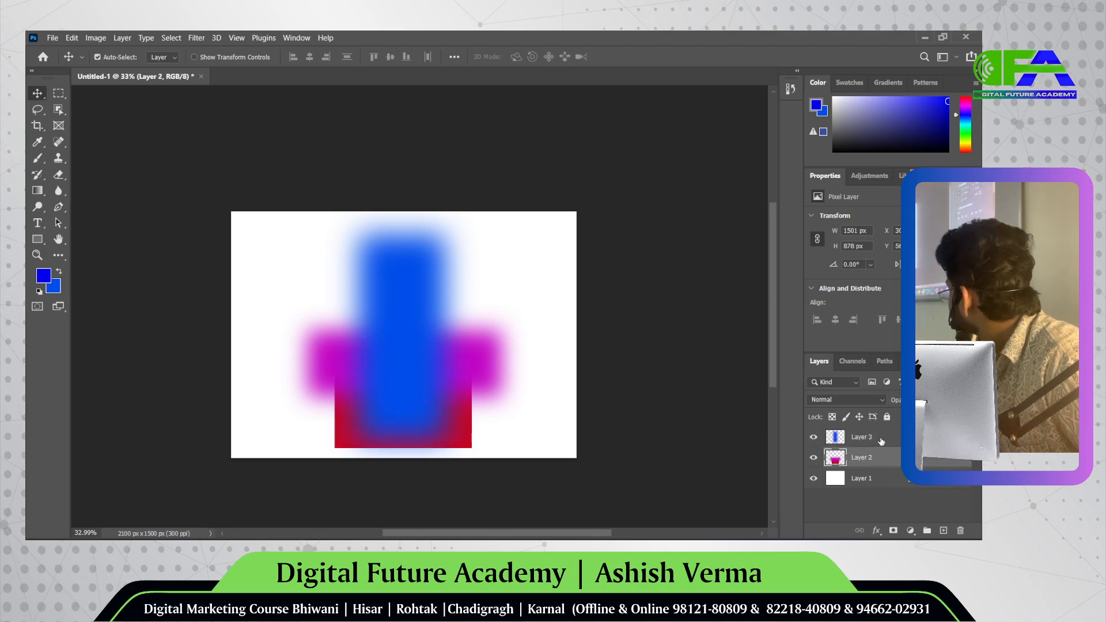
left_click(880, 439)
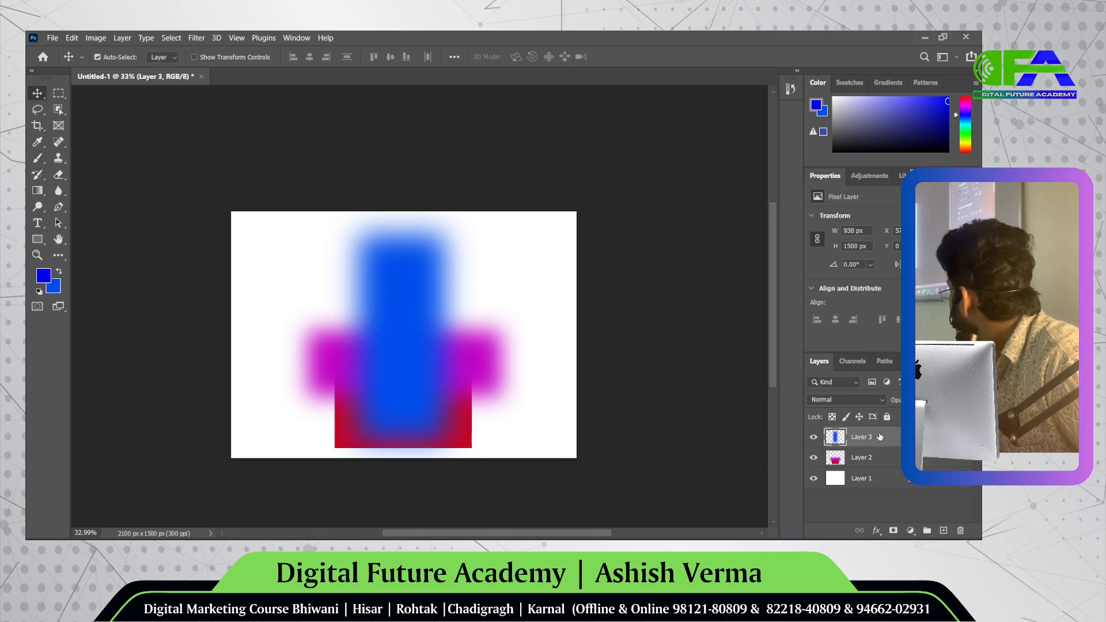
key("ctrl+bracketleft")
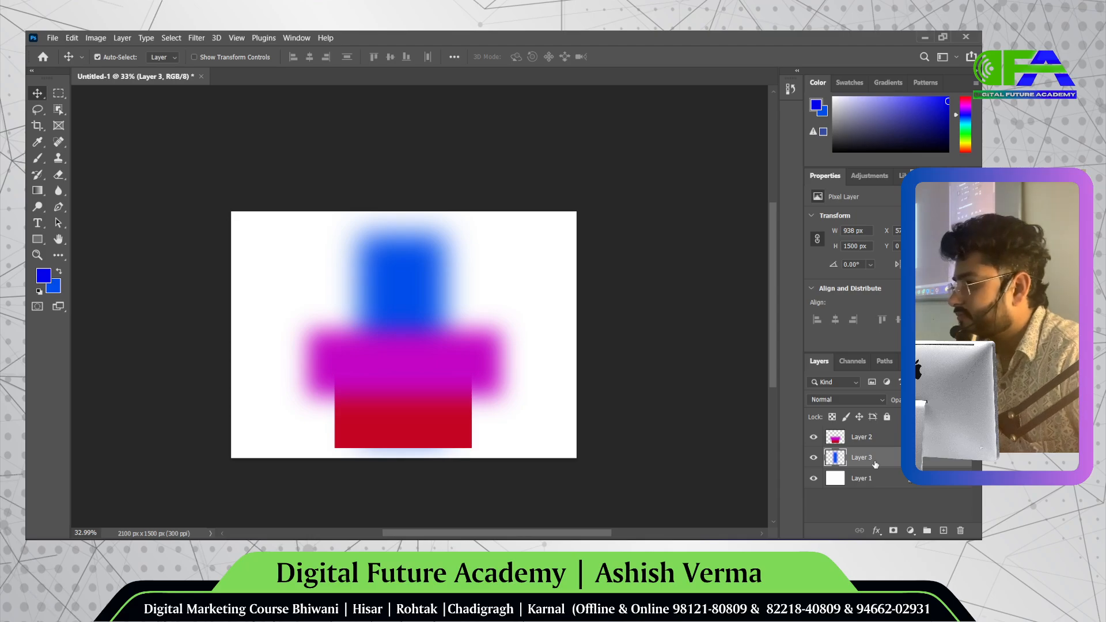
- Free-transform the blue shape on Layer 3: rotate it to -90.80°, scale it to 53.40%, and place it above the magenta shape
mouse_move(408, 278)
left_mouse_down()
mouse_move(427, 280)
mouse_move(396, 267)
mouse_move(433, 252)
mouse_move(410, 311)
mouse_move(412, 290)
left_mouse_up()
key("ctrl")
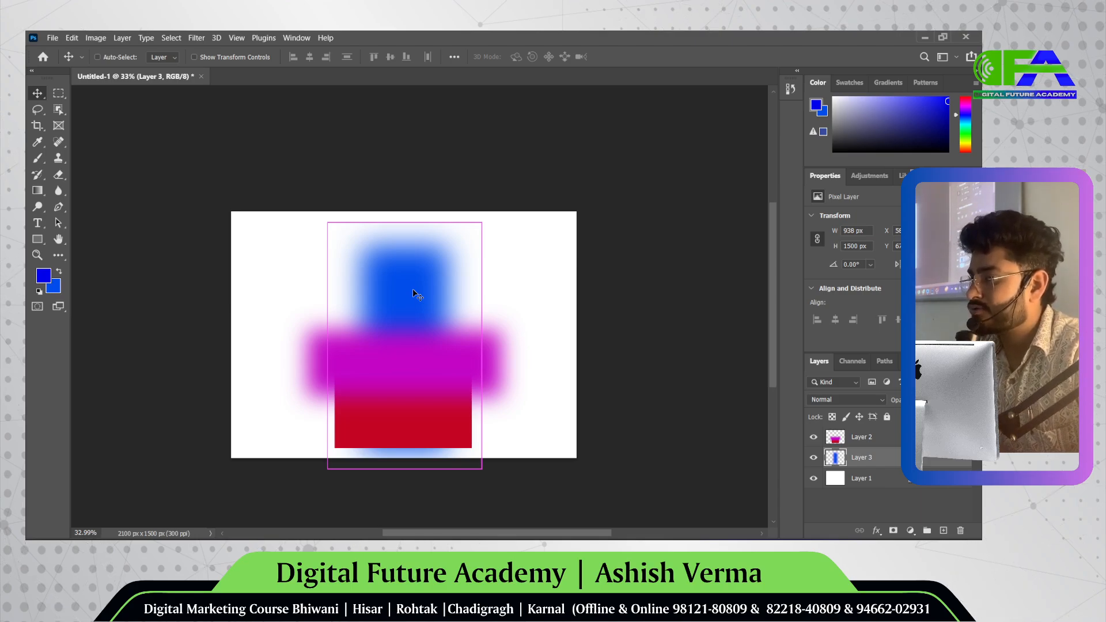
key("ctrl+t")
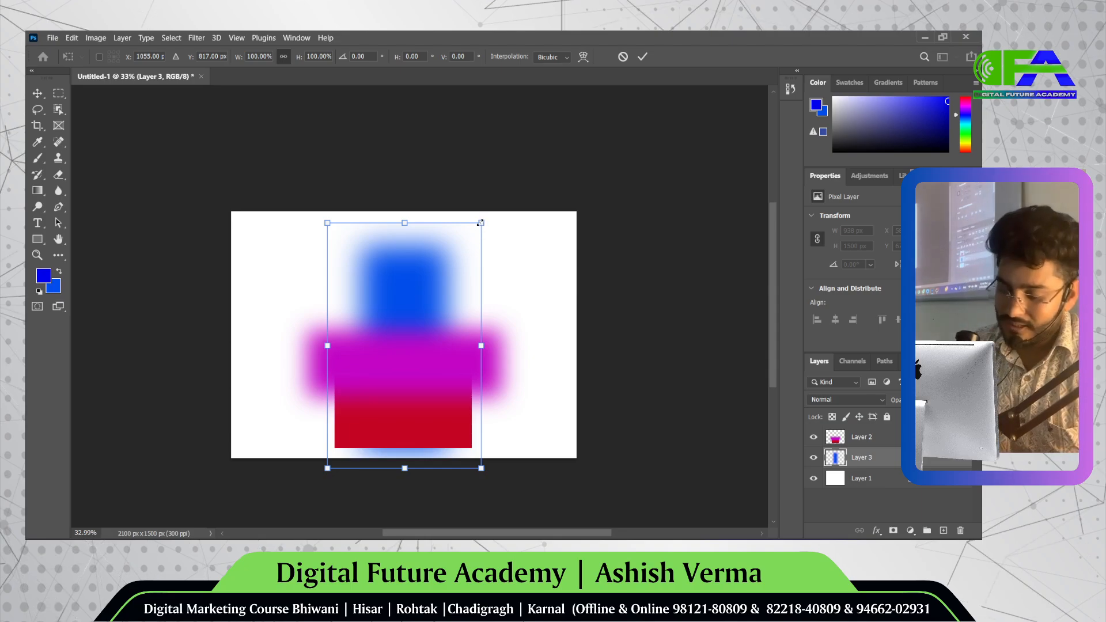
left_click_drag(480, 224, 475, 376)
left_click_drag(511, 338, 435, 348)
left_click_drag(506, 386, 426, 337)
left_click_drag(457, 398, 422, 371)
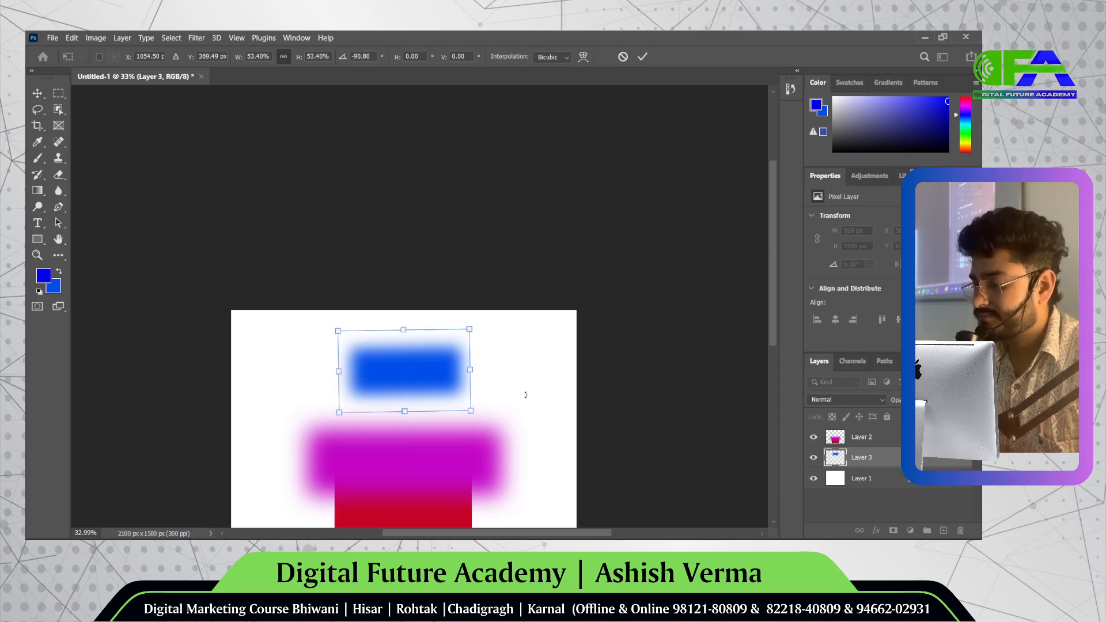
left_click_drag(403, 388, 412, 390)
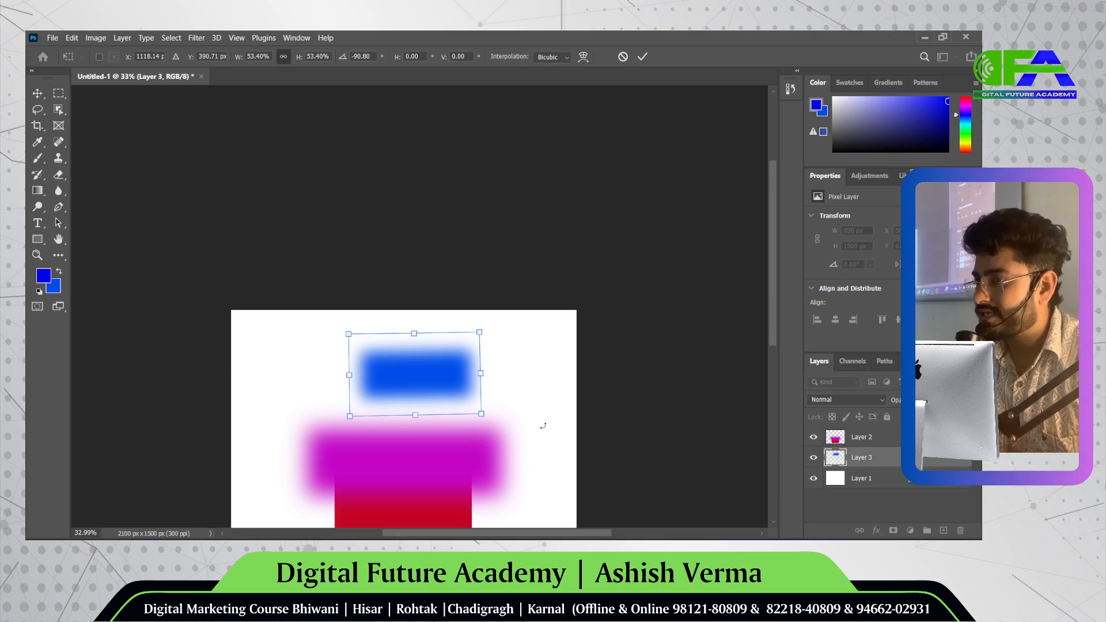
left_click_drag(429, 380, 415, 367)
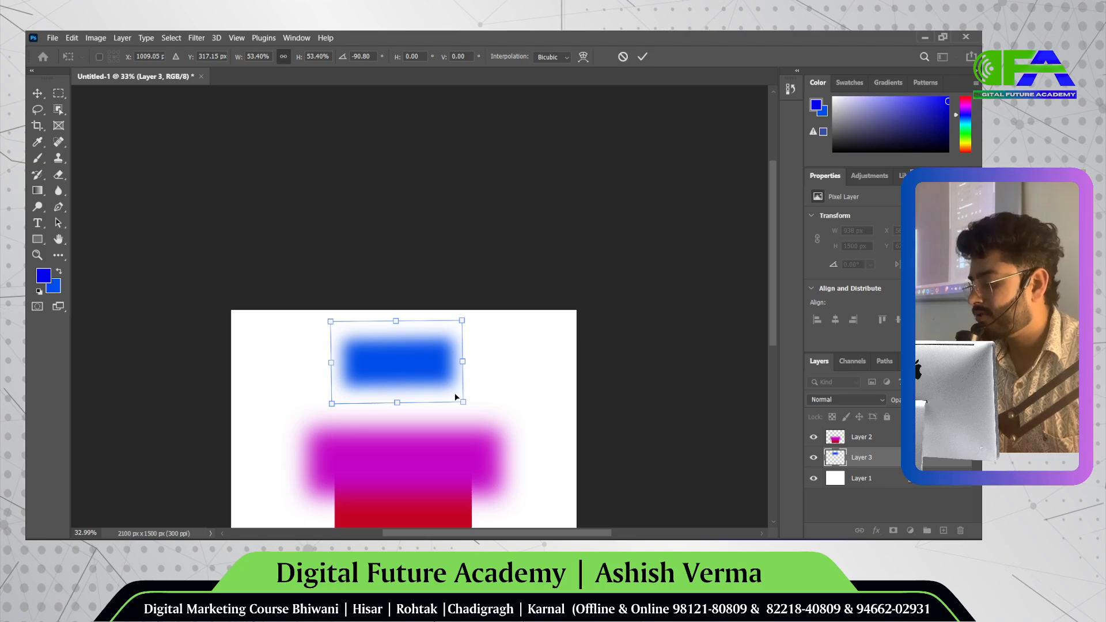
- Enlarge the blue shape to 129.72%, centre it behind the magenta shape as a glow, and commit the transform
left_click_drag(464, 402, 447, 421)
left_click_drag(346, 384, 399, 431)
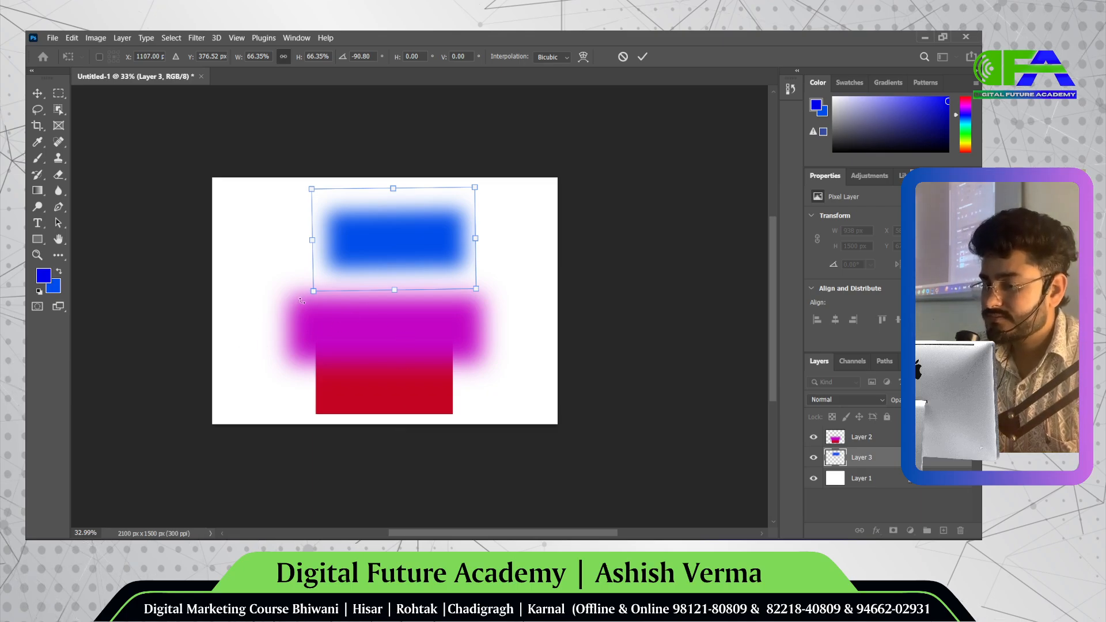
left_click_drag(313, 291, 223, 369)
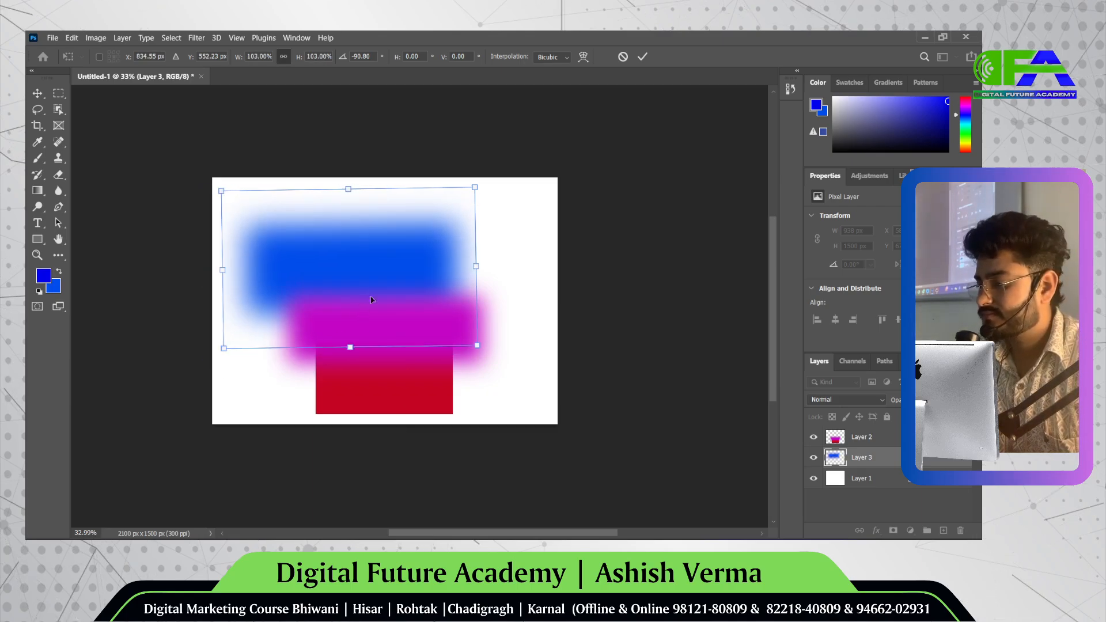
left_click_drag(371, 300, 424, 332)
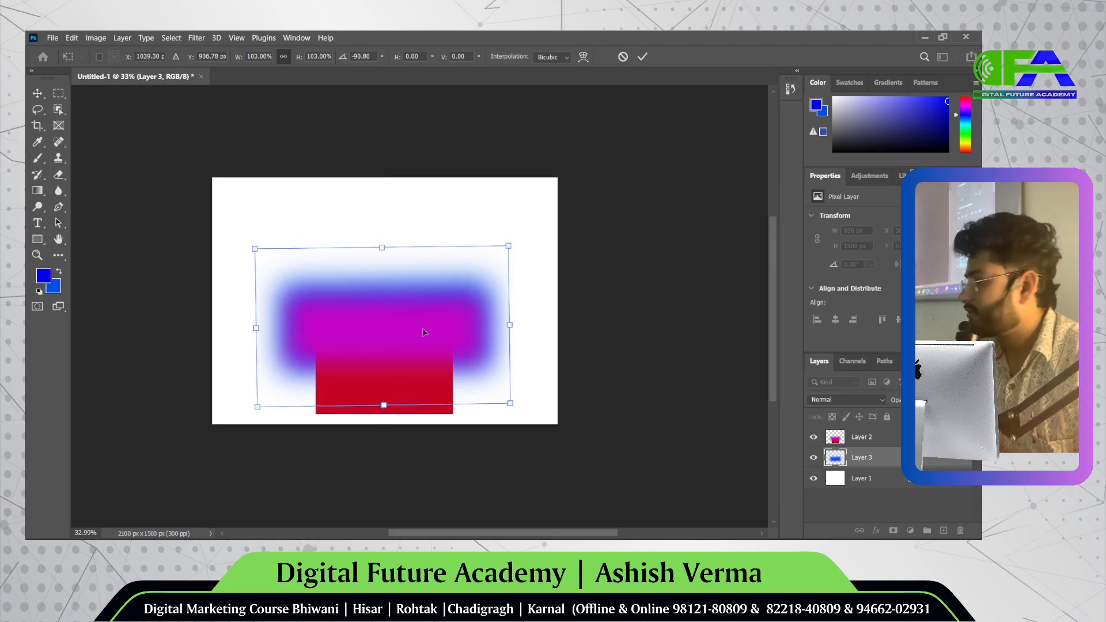
left_click_drag(508, 246, 484, 268)
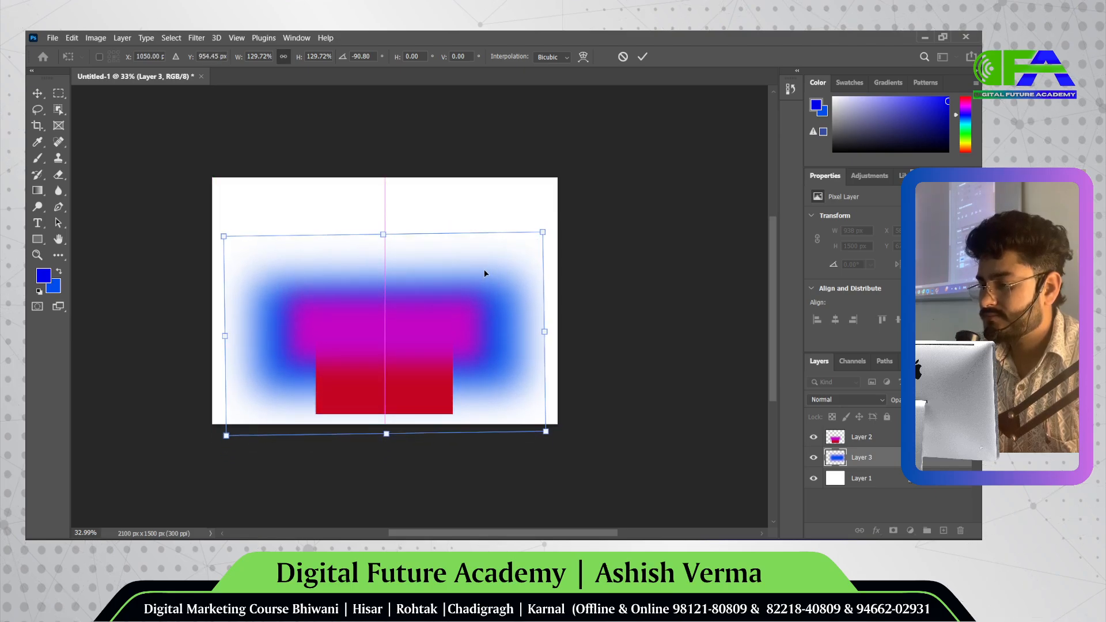
left_click(641, 57)
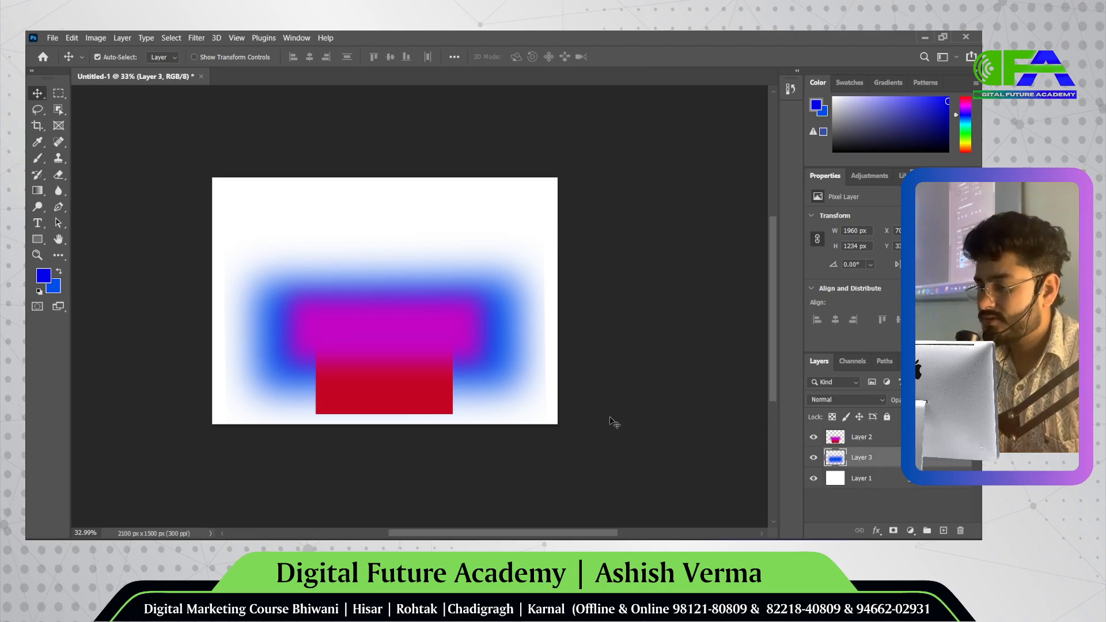
- Select all three layers and try moving them together, undoing the first move and bringing them back to align with the canvas
left_click_drag(609, 420, 351, 322)
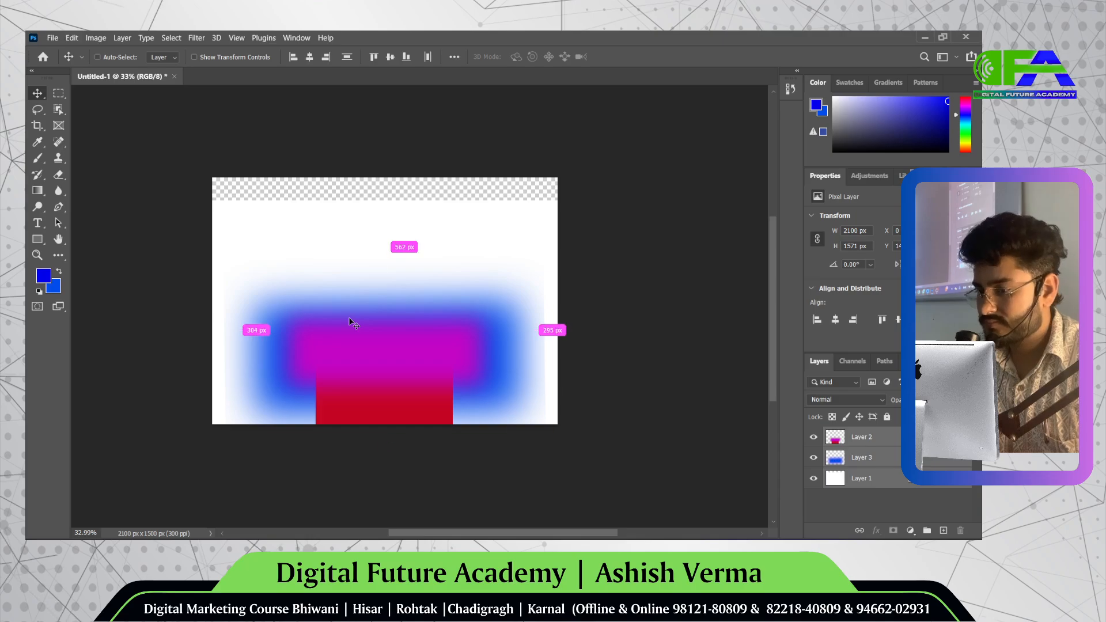
key("ctrl+z")
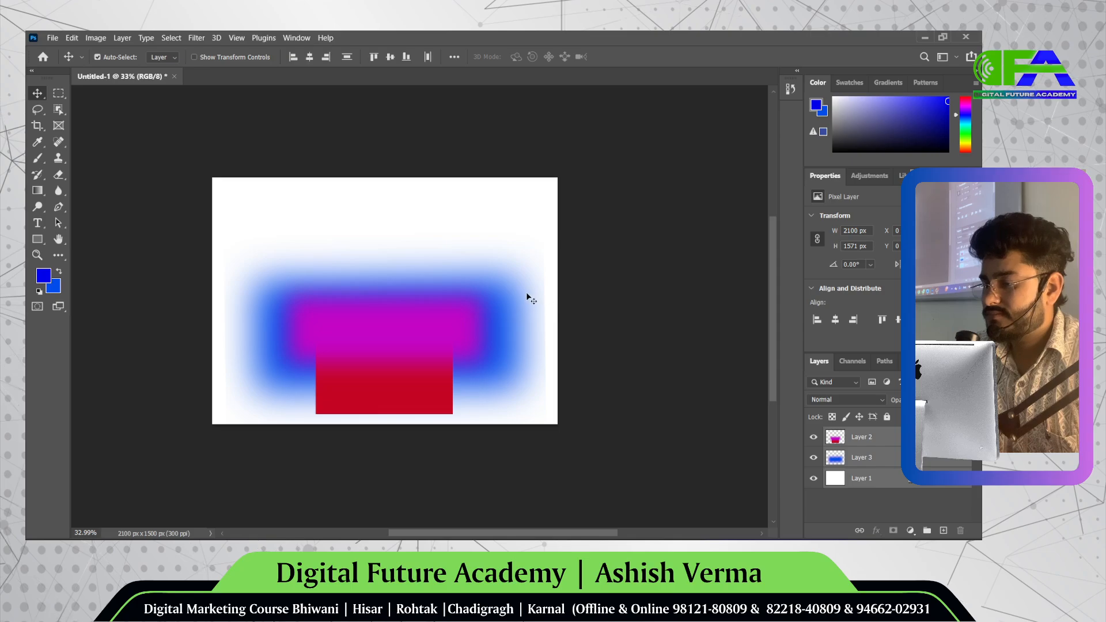
mouse_move(526, 296)
left_mouse_down()
mouse_move(533, 305)
mouse_move(524, 296)
left_mouse_up()
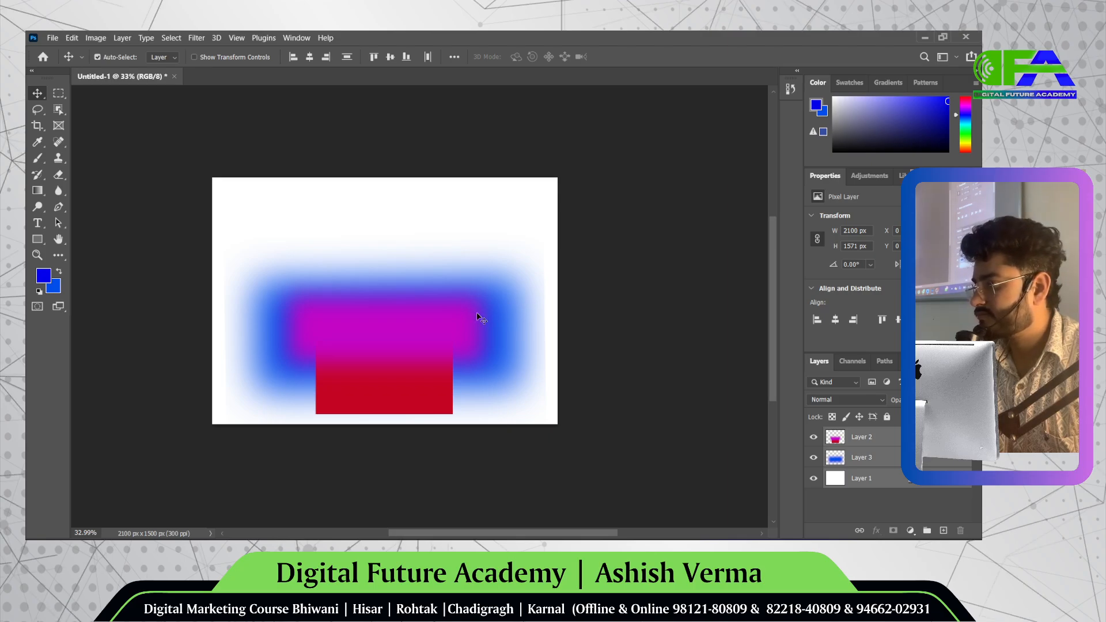
left_click_drag(439, 326, 439, 299)
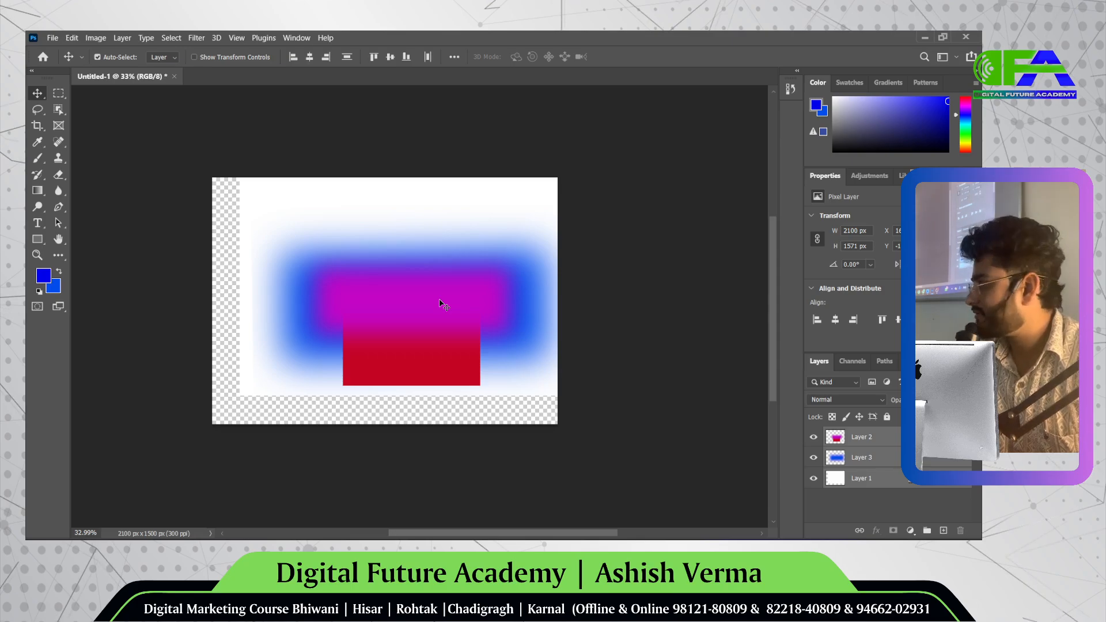
left_click_drag(439, 301, 427, 331)
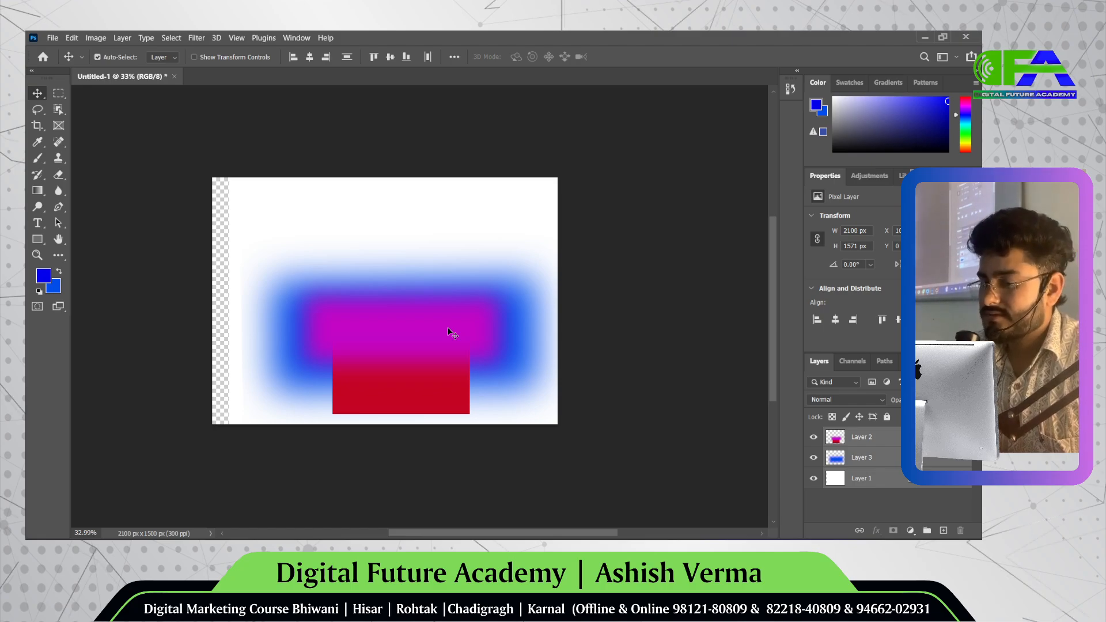
left_click_drag(452, 333, 430, 333)
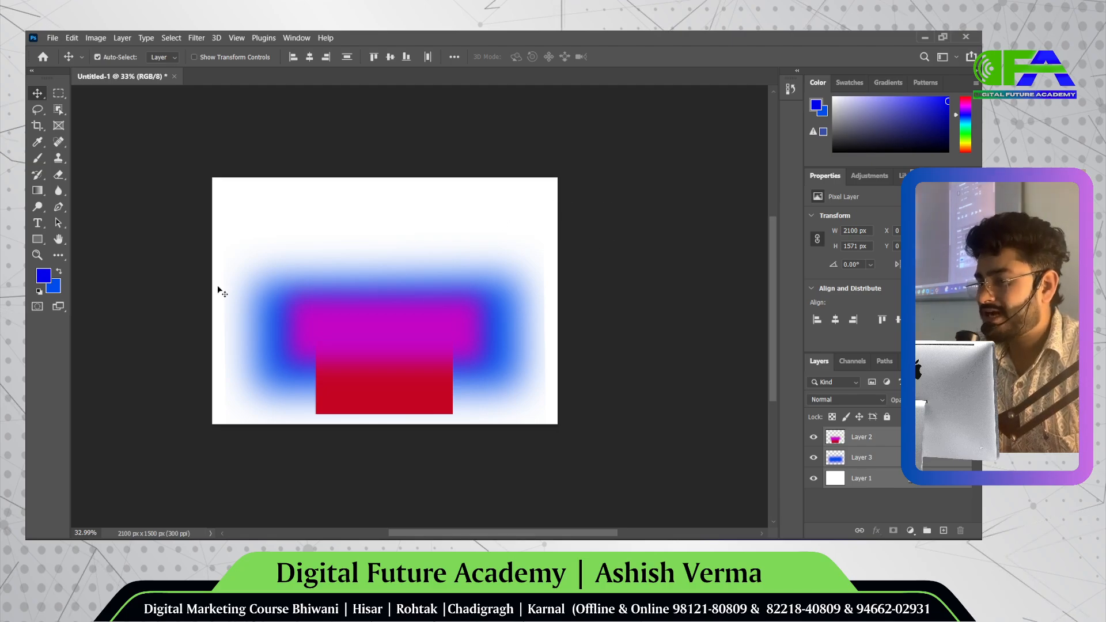
- Draw a small freehand Lasso selection over the upper corner of the blue glow beside the magenta shape
left_click(37, 109)
mouse_move(283, 232)
left_mouse_down()
mouse_move(293, 338)
mouse_move(433, 236)
left_mouse_up()
left_click_drag(284, 225, 285, 225)
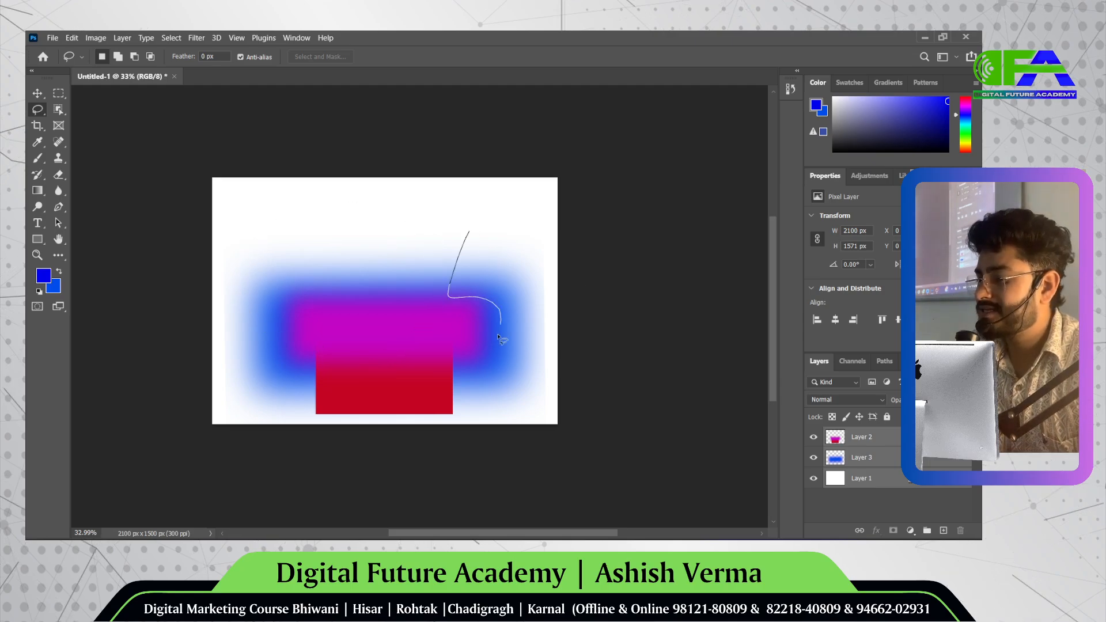
mouse_move(498, 337)
left_mouse_down()
mouse_move(505, 252)
mouse_move(475, 223)
mouse_move(470, 245)
left_mouse_up()
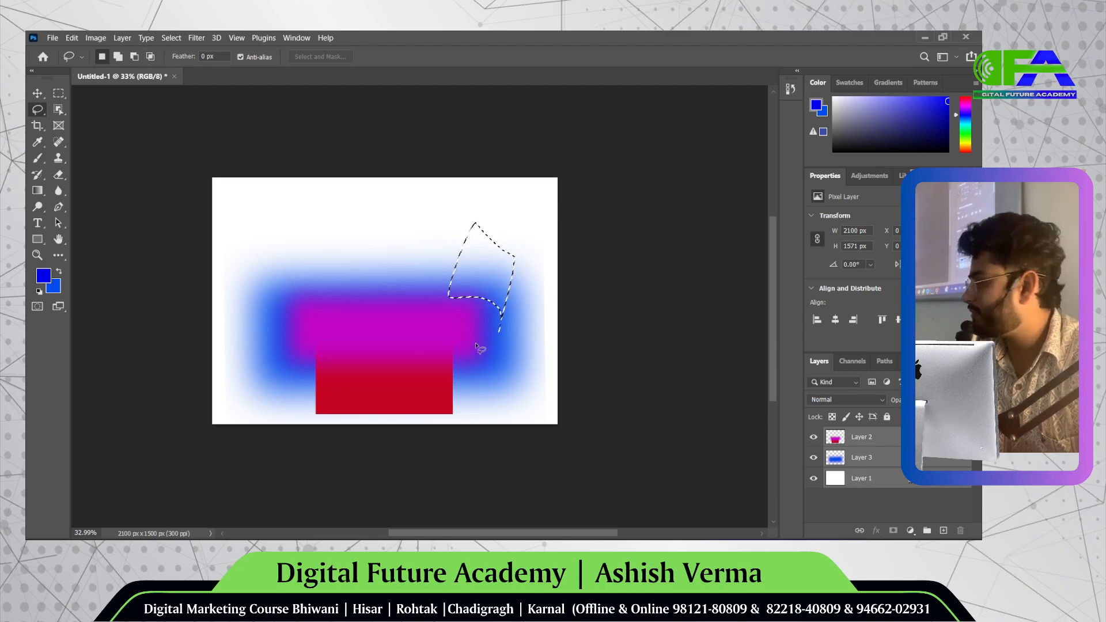
scroll(477, 347, "right", 4)
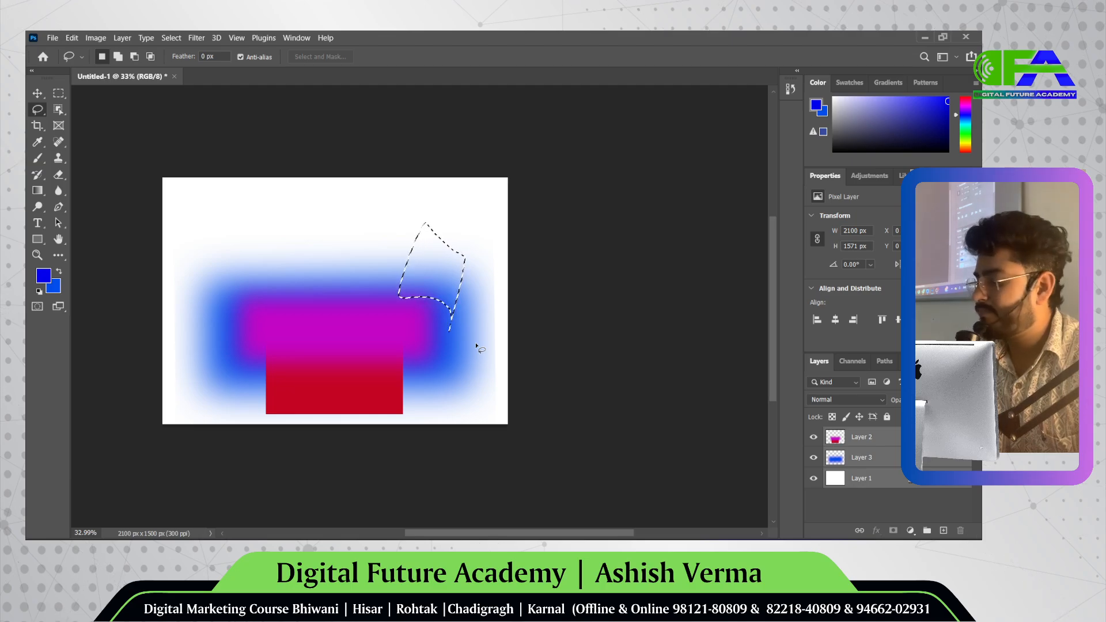
scroll(349, 300, "right", 5)
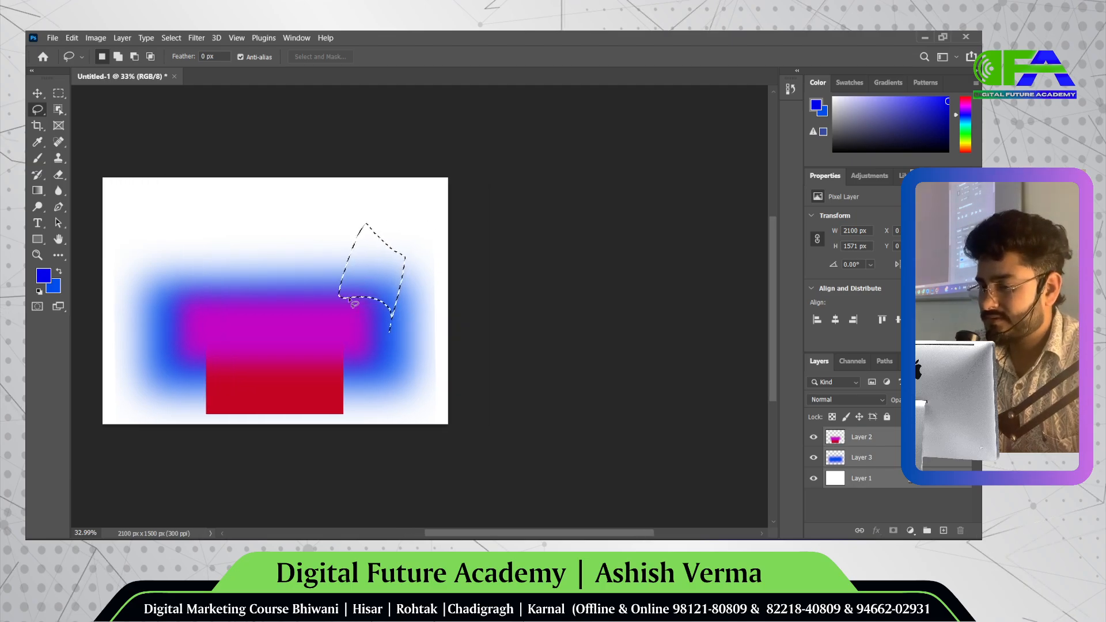
scroll(350, 300, "left", 12)
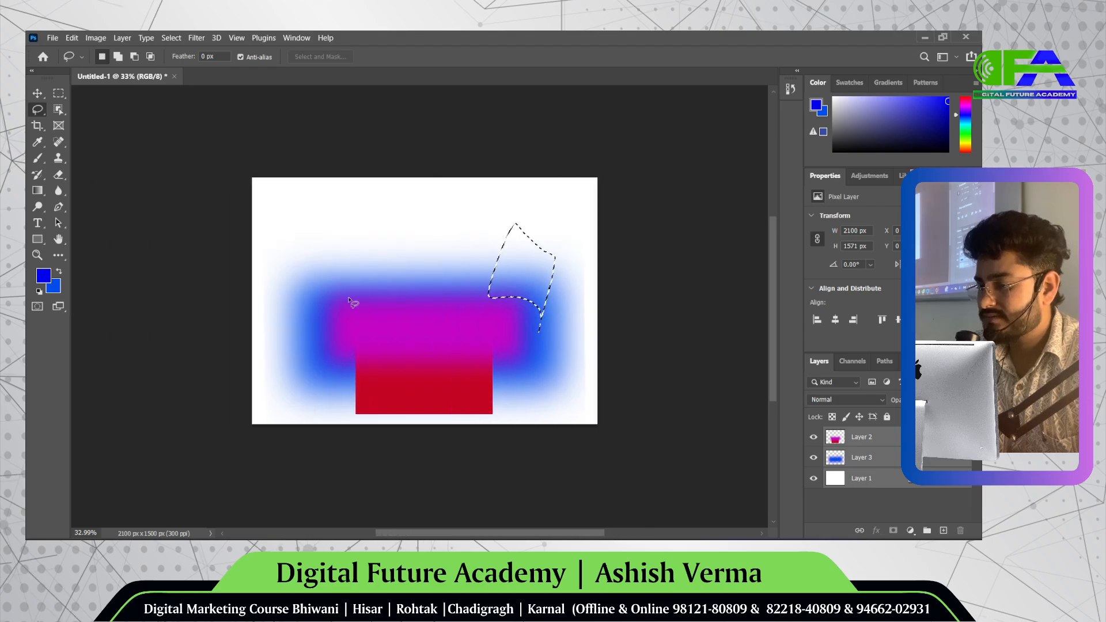
scroll(350, 300, "right", 1)
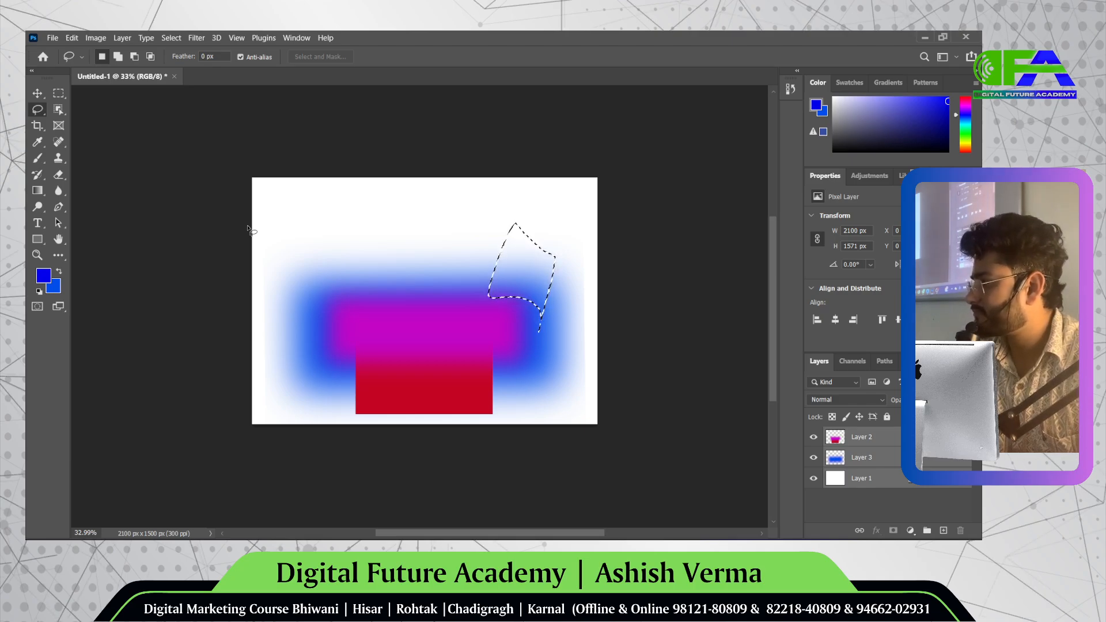
- Move the selected layers slightly down on the canvas together with the lasso selection
left_click(35, 87)
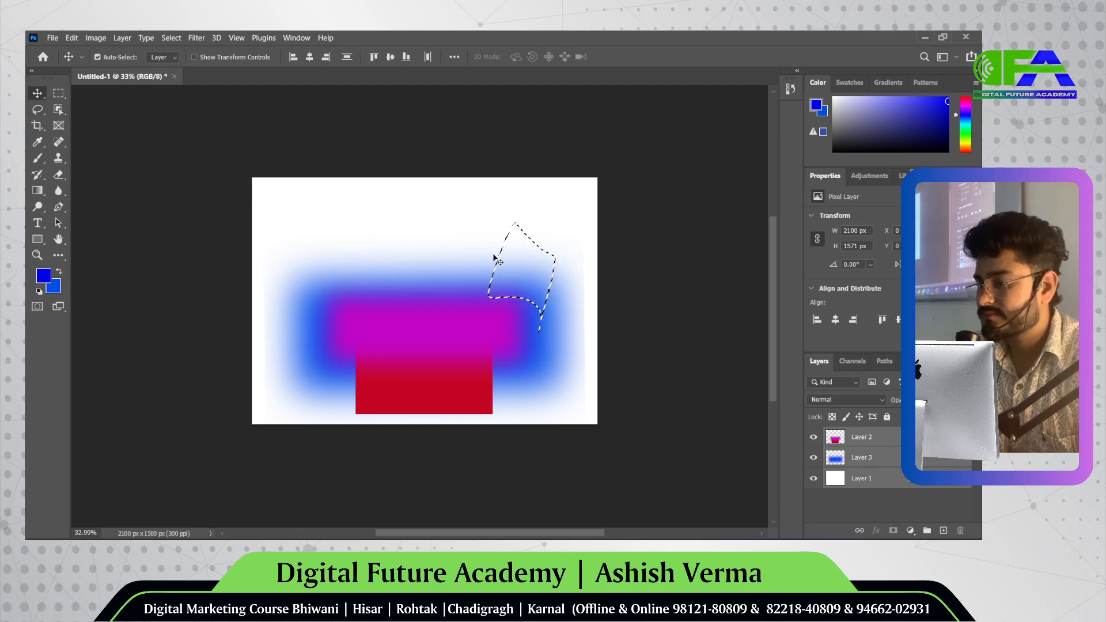
left_click_drag(520, 267, 517, 275)
key("s")
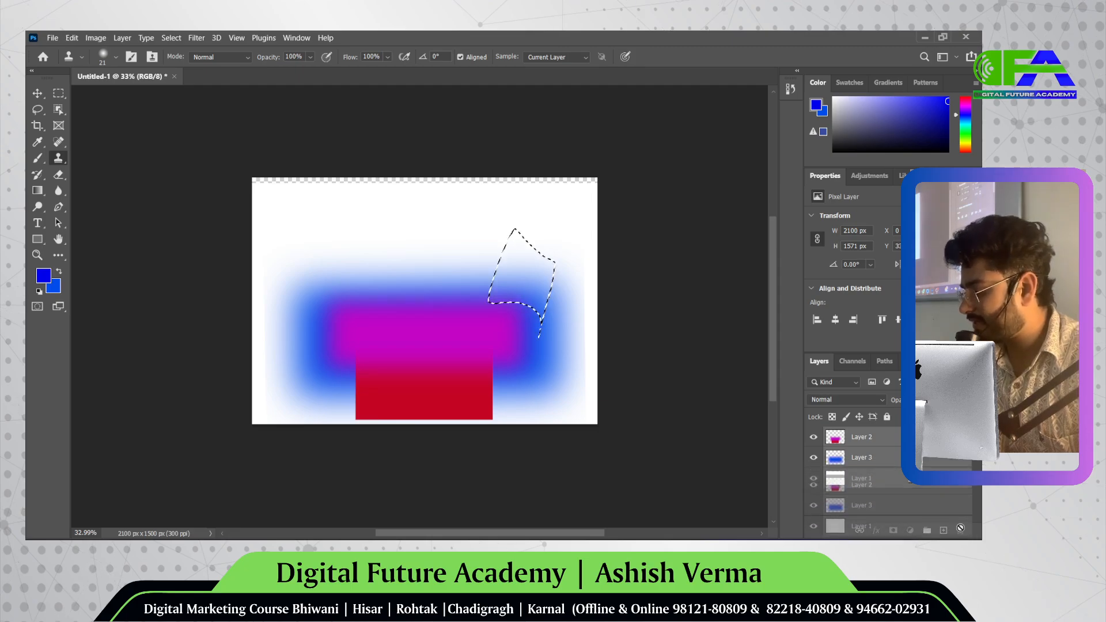
- Clear the lasso selection and delete Layer 1, Layer 2 and Layer 3
left_click_drag(861, 457, 962, 526)
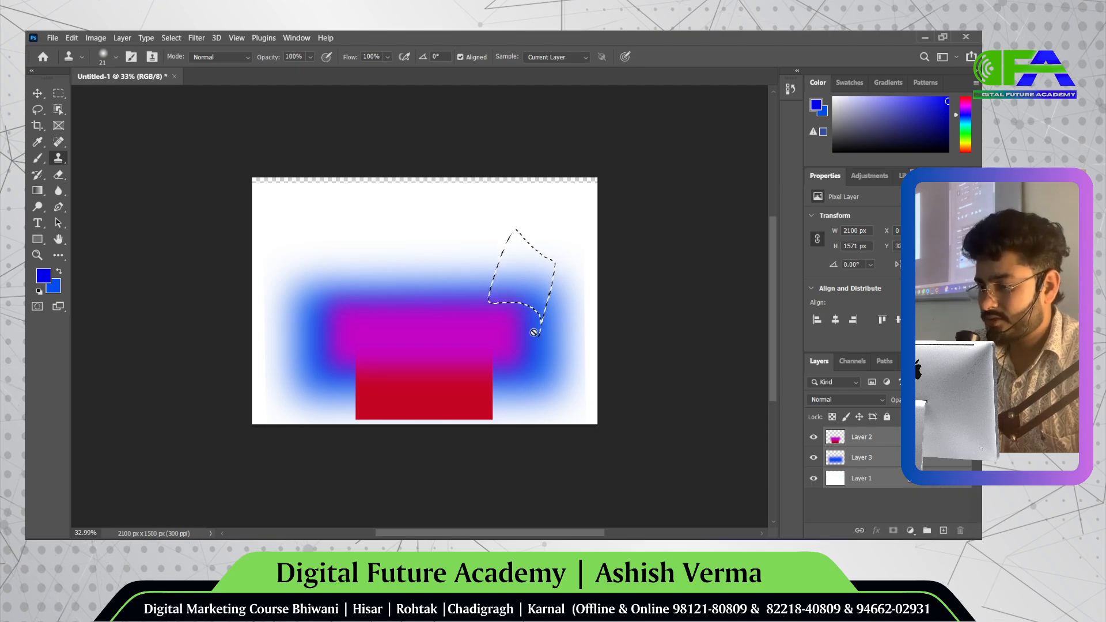
key("ctrl+d")
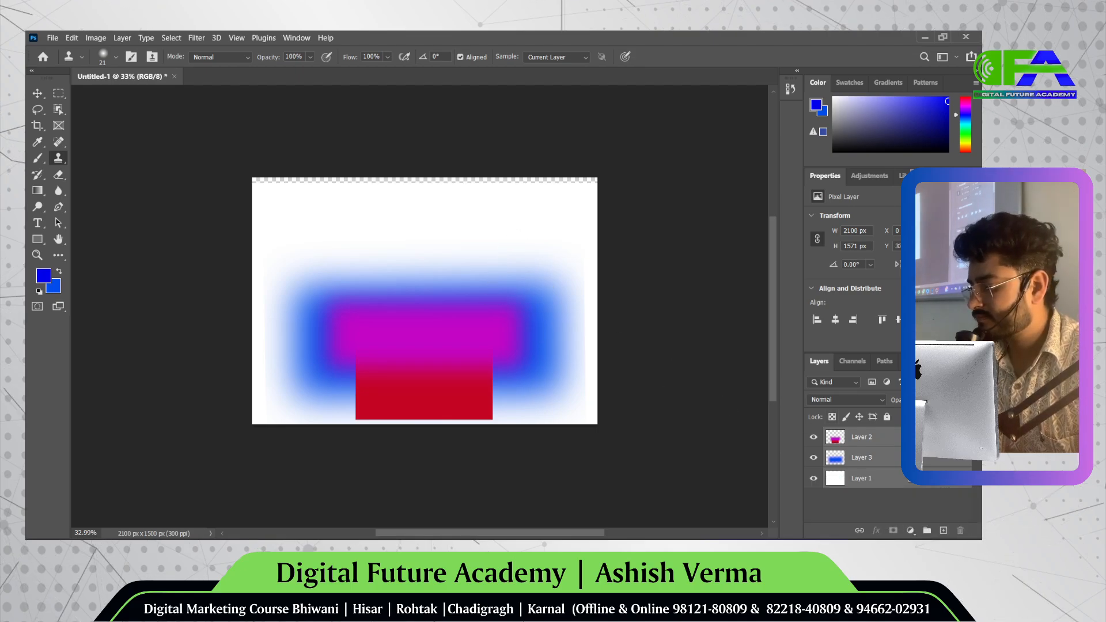
left_click_drag(962, 484, 960, 530)
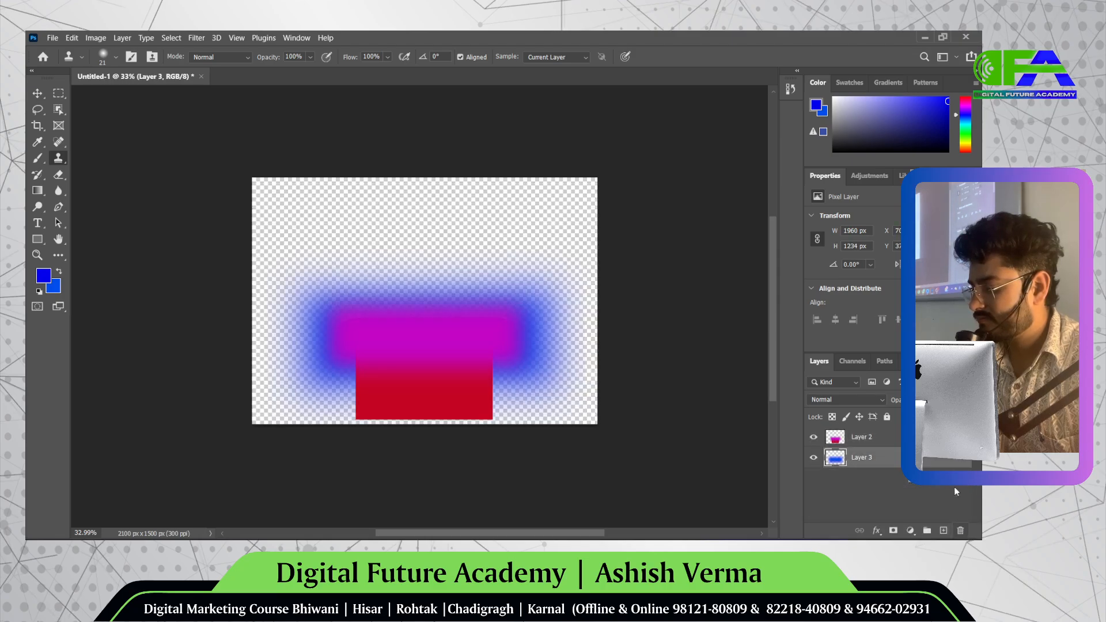
left_click_drag(864, 437, 960, 531)
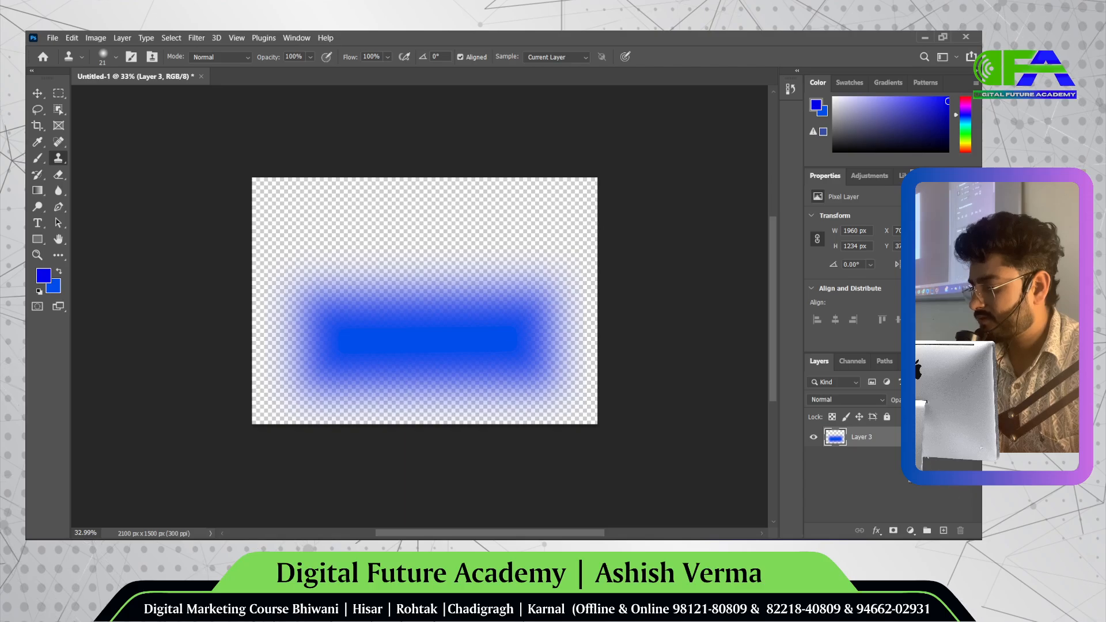
left_click_drag(864, 436, 960, 530)
- Add a new empty layer and fill it entirely with the blue background colour
left_click(939, 531)
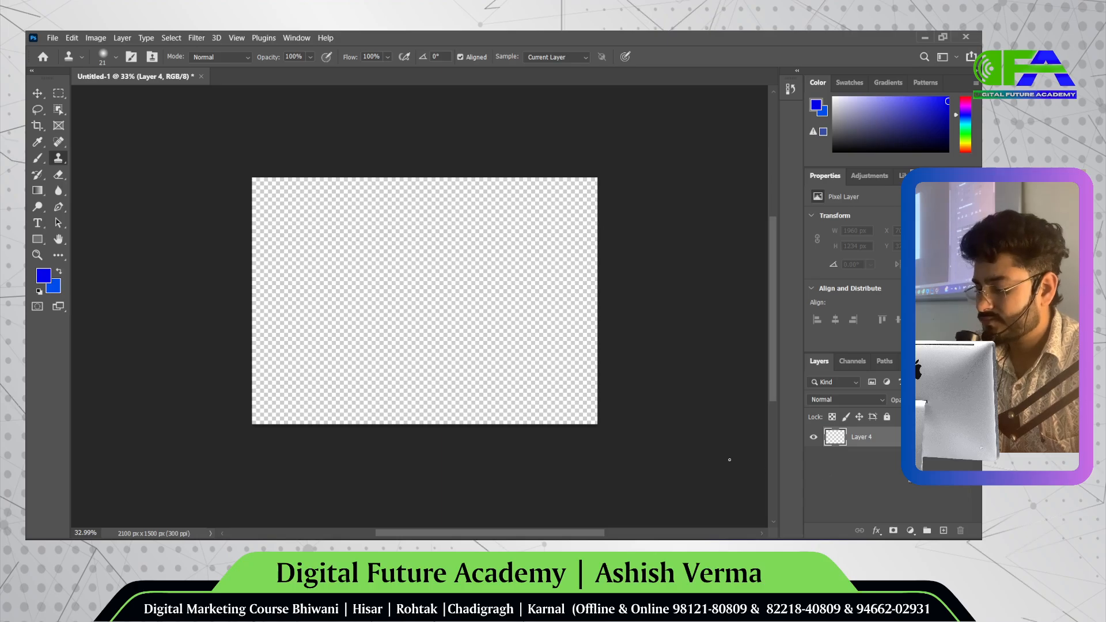
key("ctrl+BackSpace")
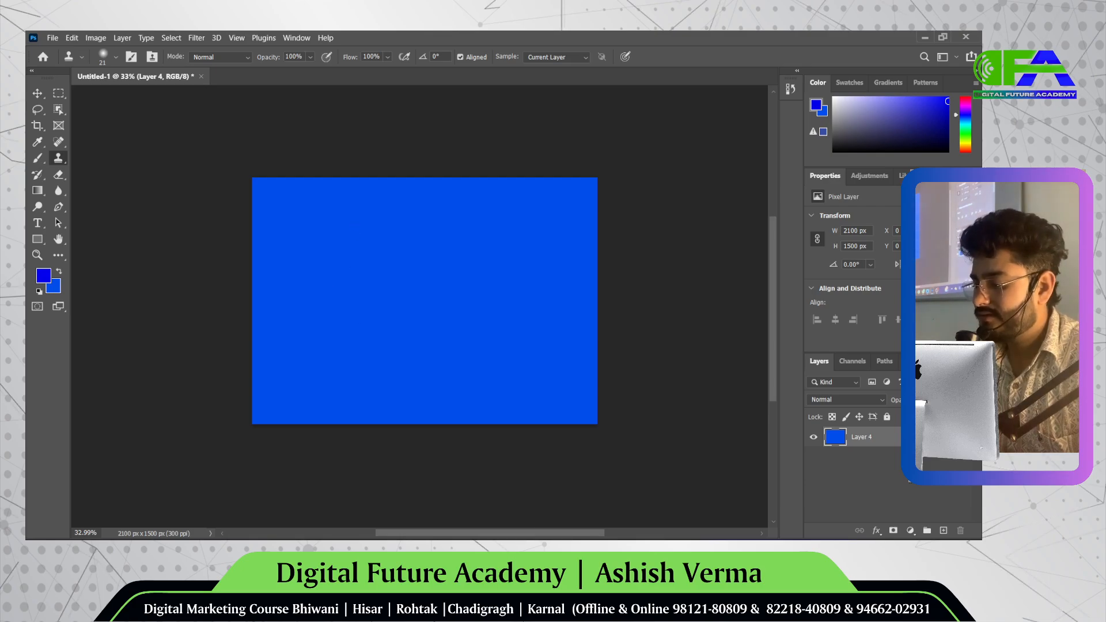
- Switch to the Chrome browser and search Google for "images Feather"
left_click(634, 563)
left_click(323, 70)
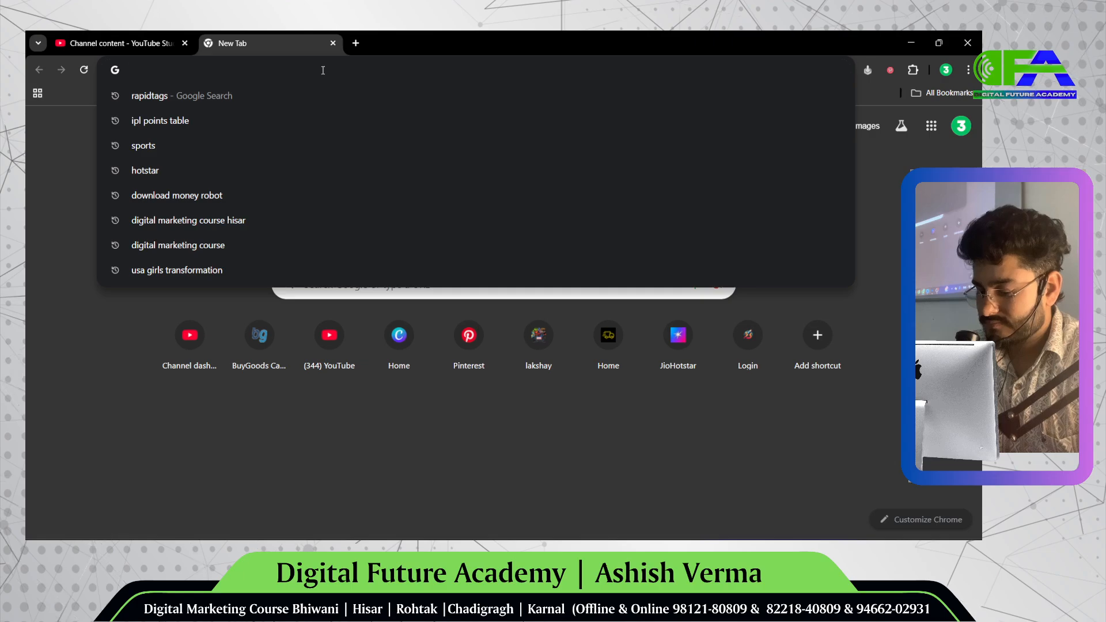
type("image")
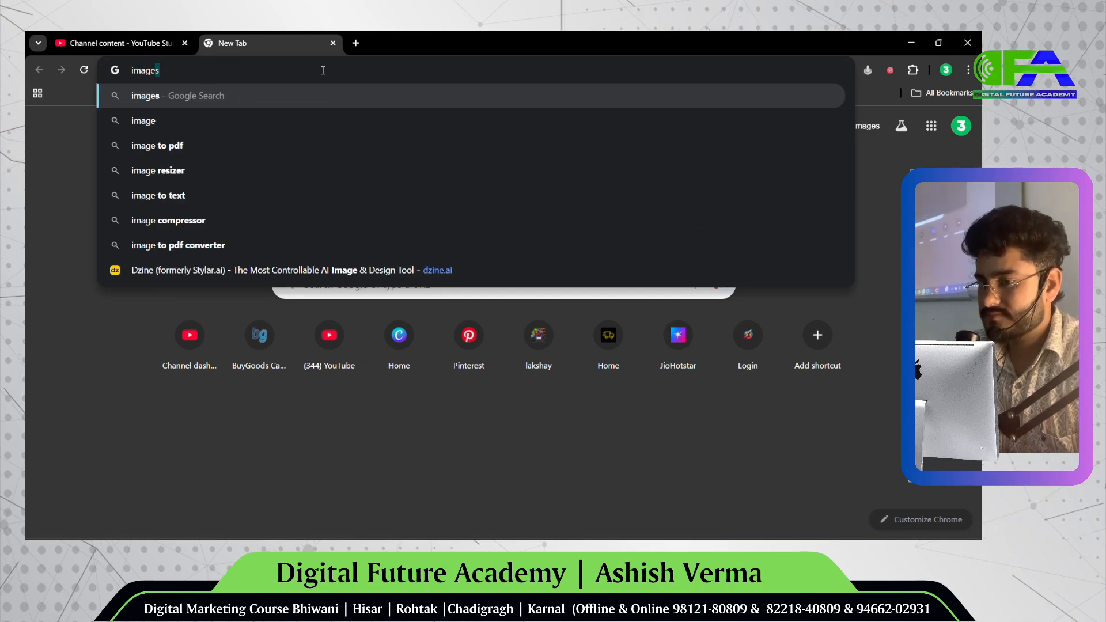
type("s Feathers")
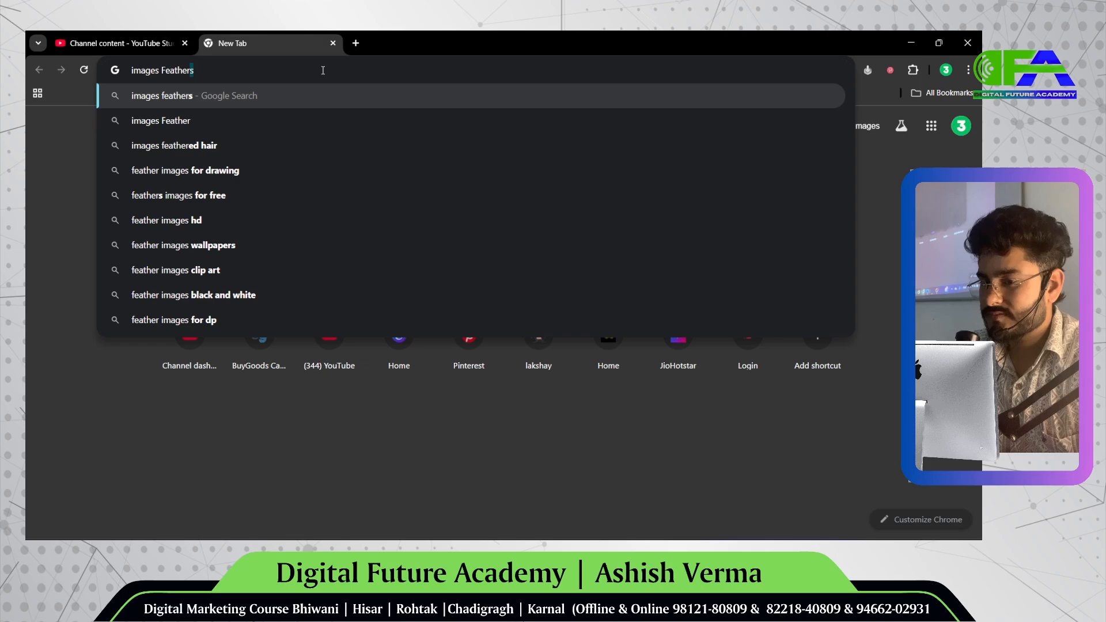
key("BackSpace")
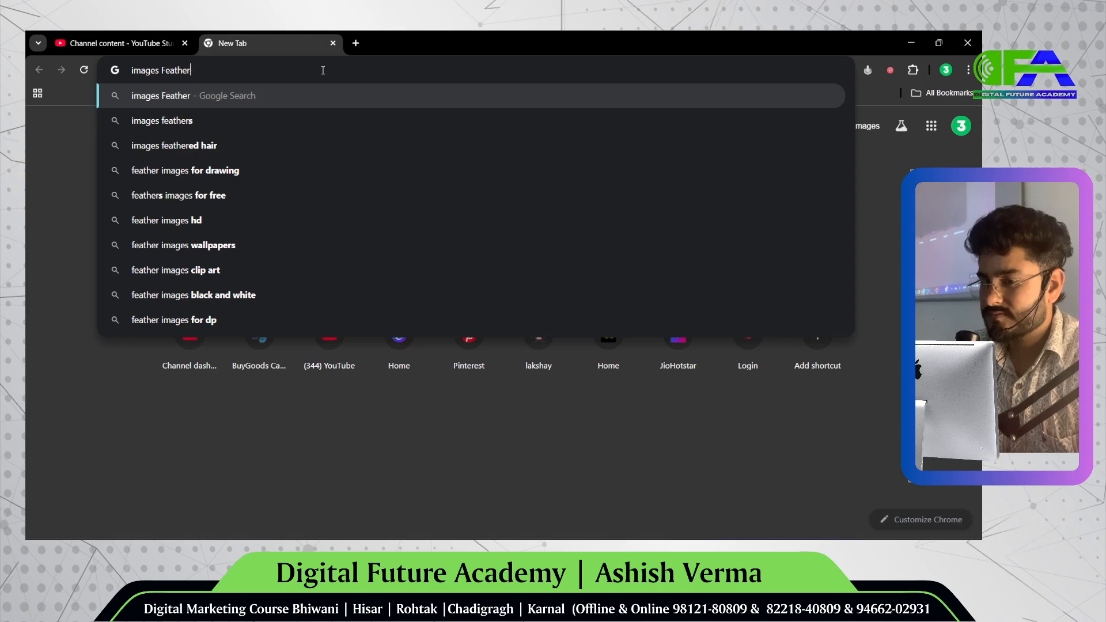
key("Return")
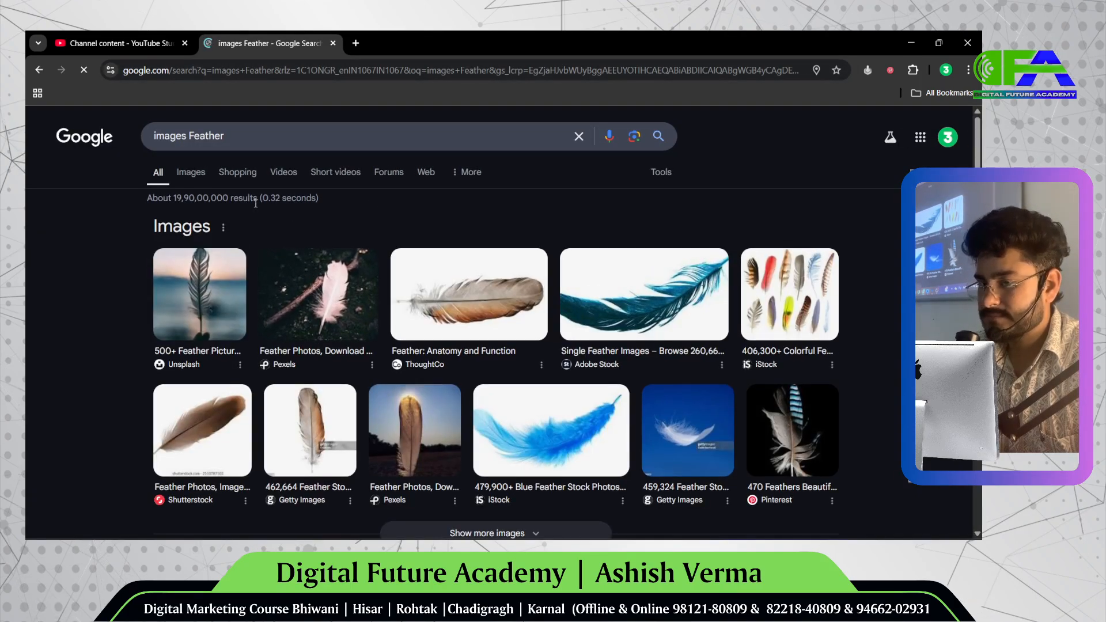
- Show only the image results for "images Feather" and look through them for a suitable feather picture
left_click(199, 174)
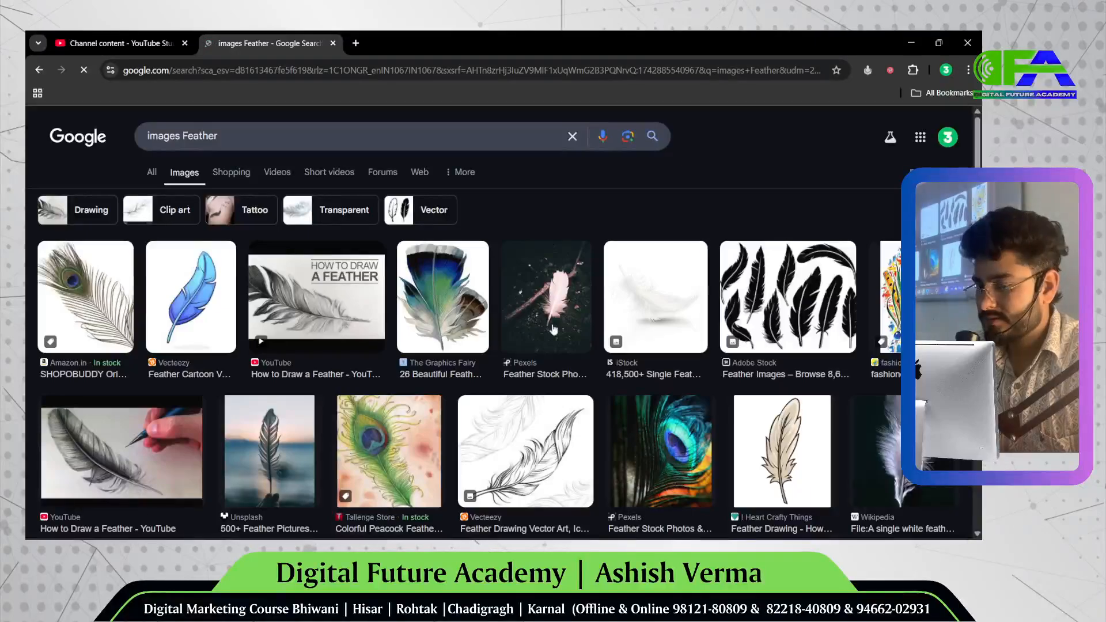
scroll(403, 307, "down", 1)
scroll(403, 308, "down", 6)
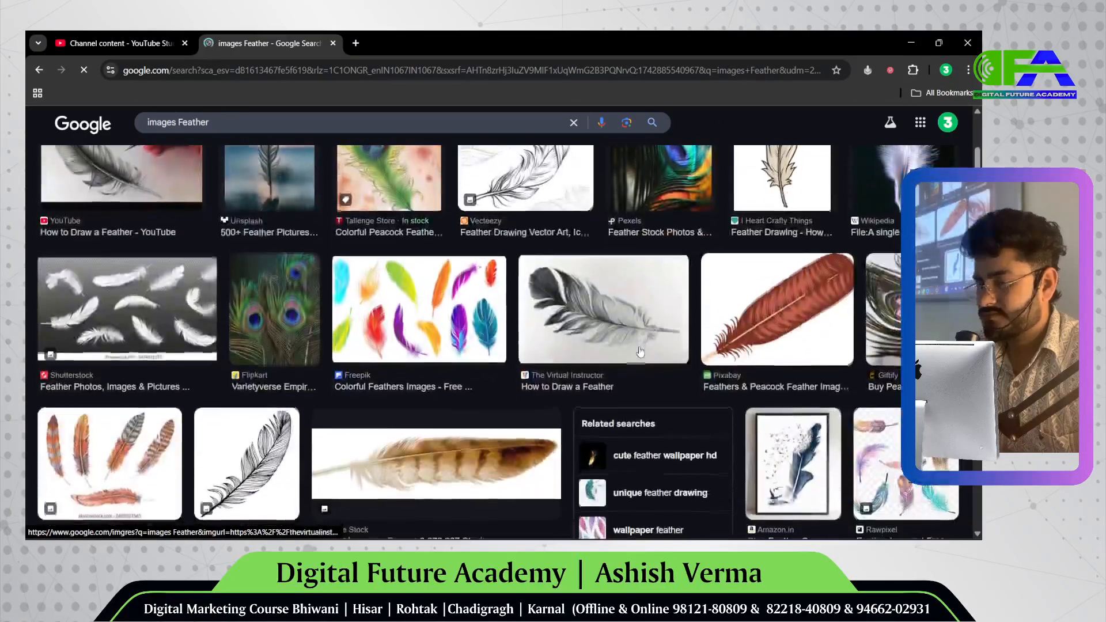
scroll(639, 353, "down", 4)
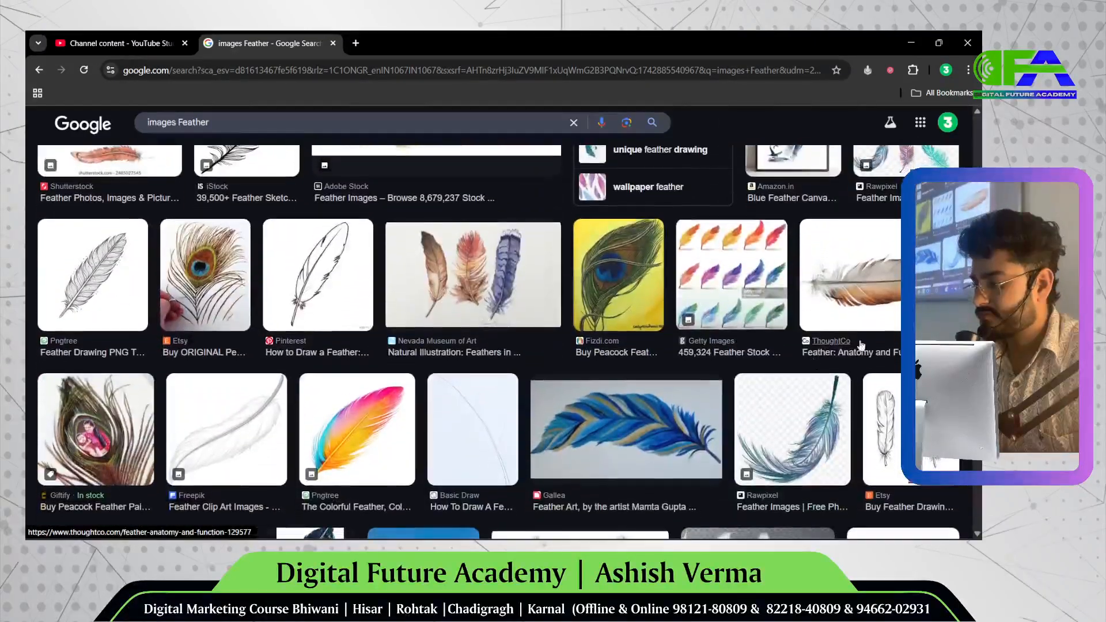
scroll(605, 397, "down", 5)
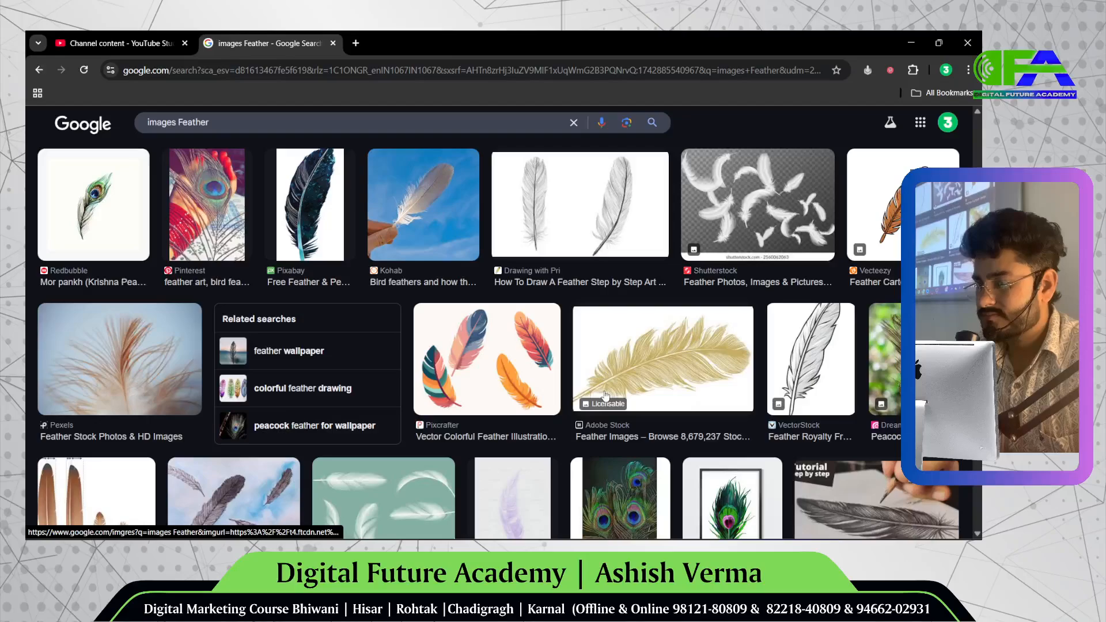
scroll(605, 396, "down", 2)
scroll(605, 396, "down", 5)
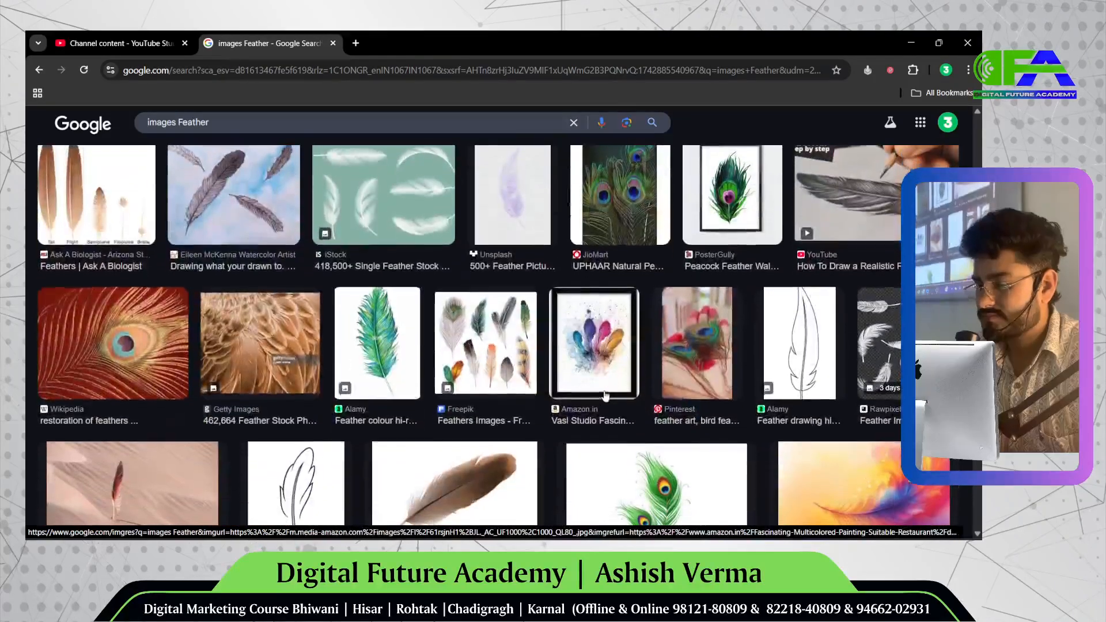
scroll(605, 396, "down", 1)
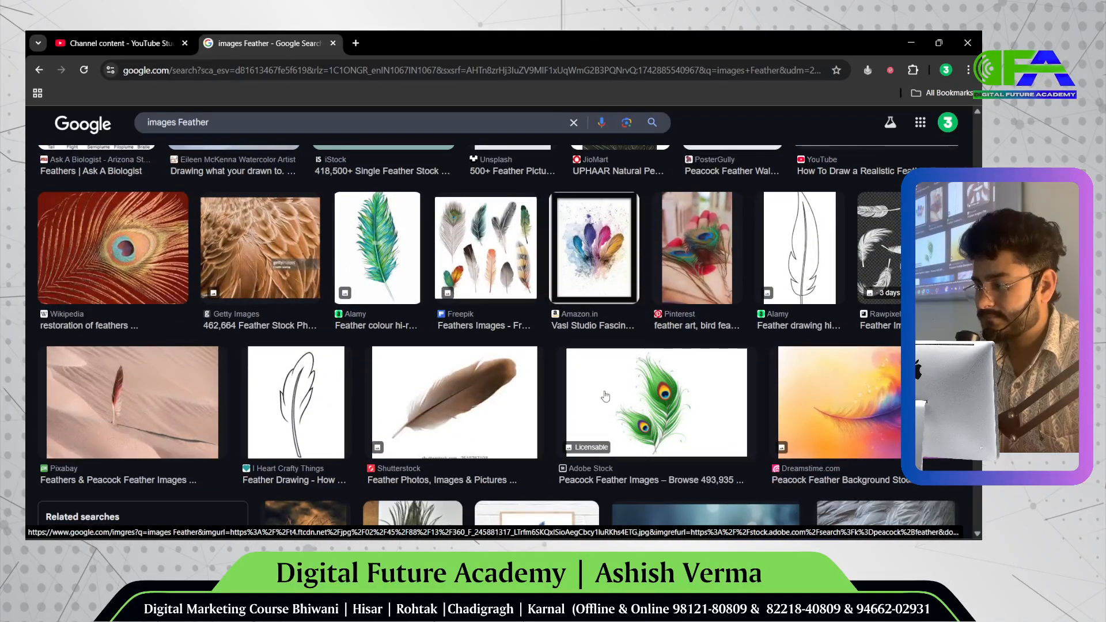
scroll(605, 397, "down", 2)
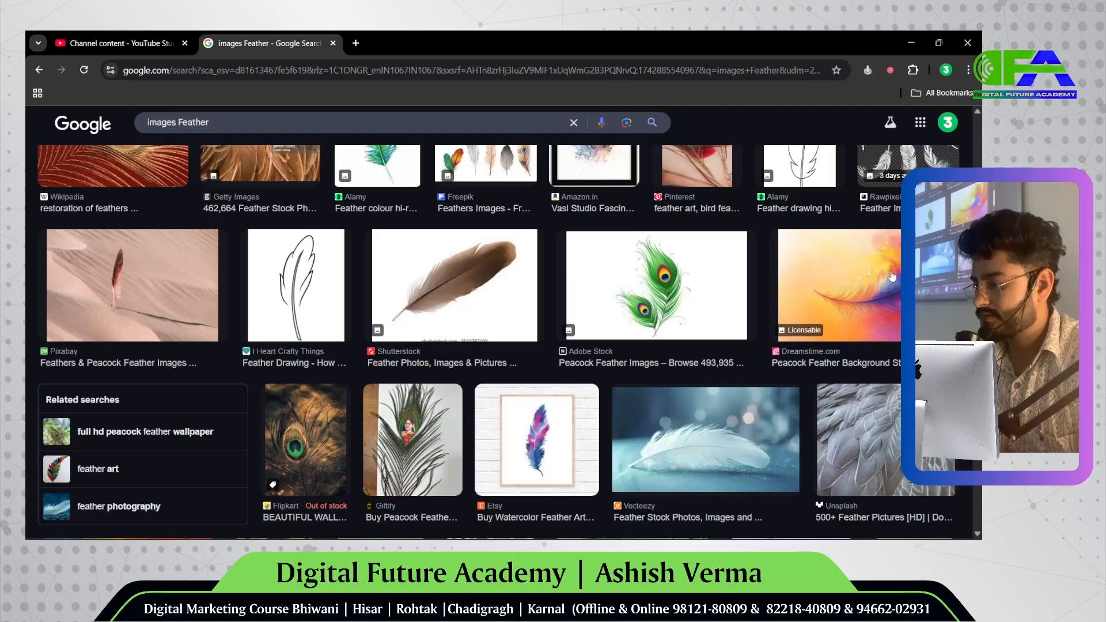
- Preview the Dreamstime peacock feather picture and save the related colourful Slidesdocs feather image as an AVIF file in the all documents folder
left_click(892, 276)
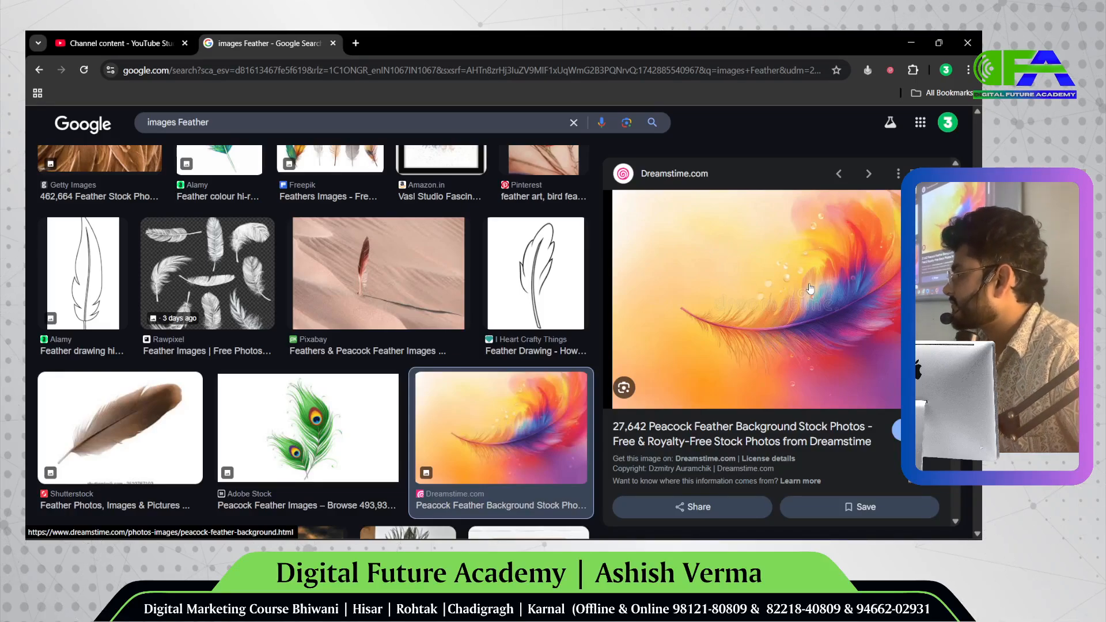
scroll(810, 288, "down", 3)
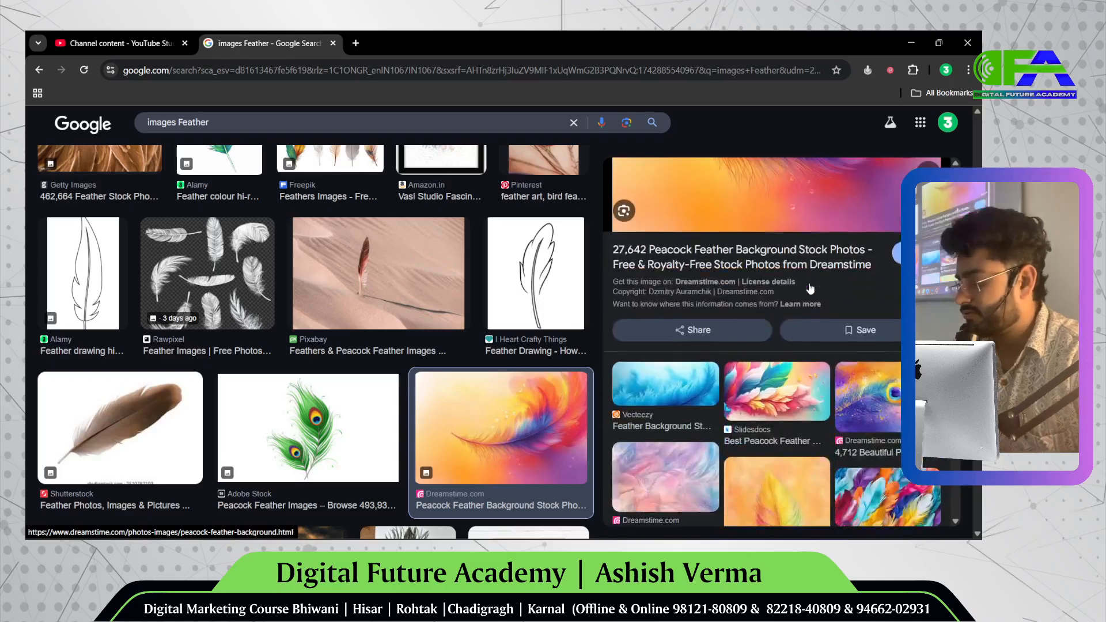
left_click(777, 390)
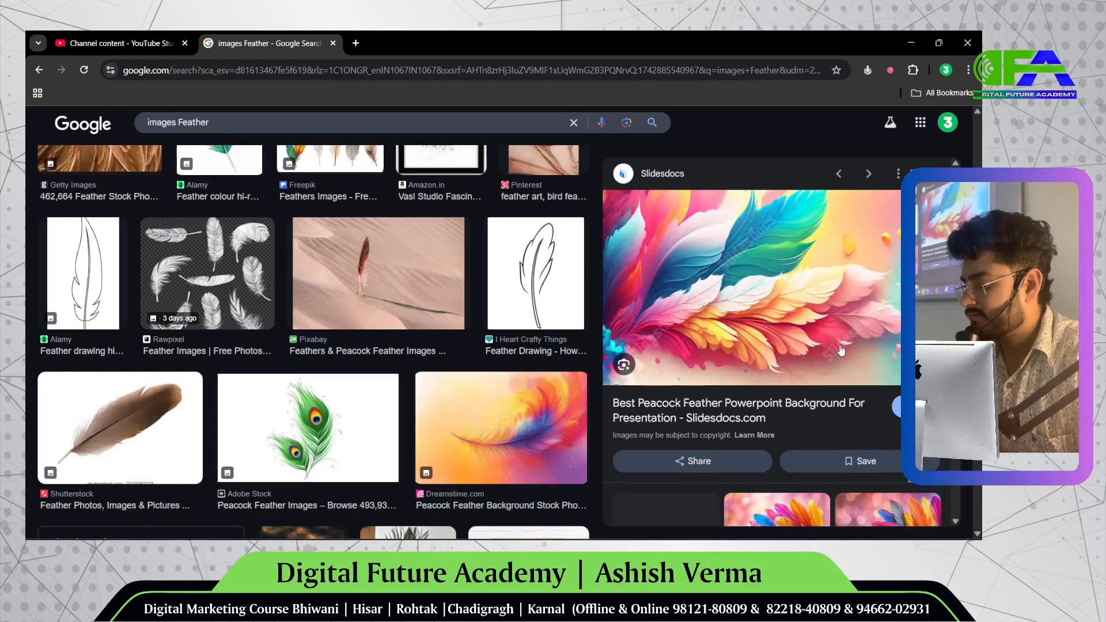
right_click(828, 307)
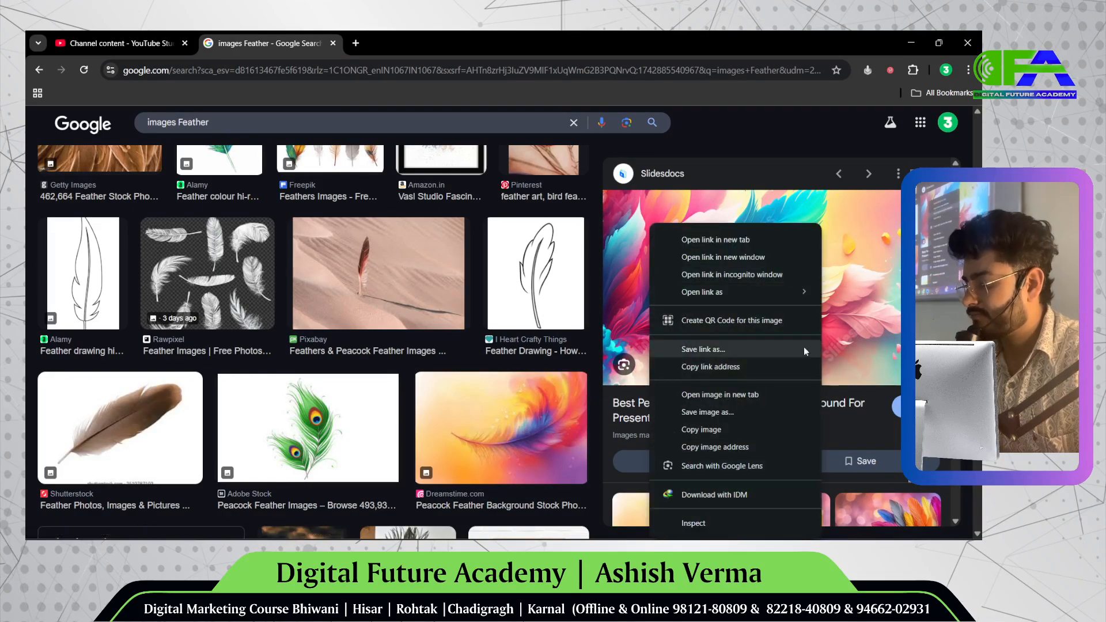
left_click(706, 425)
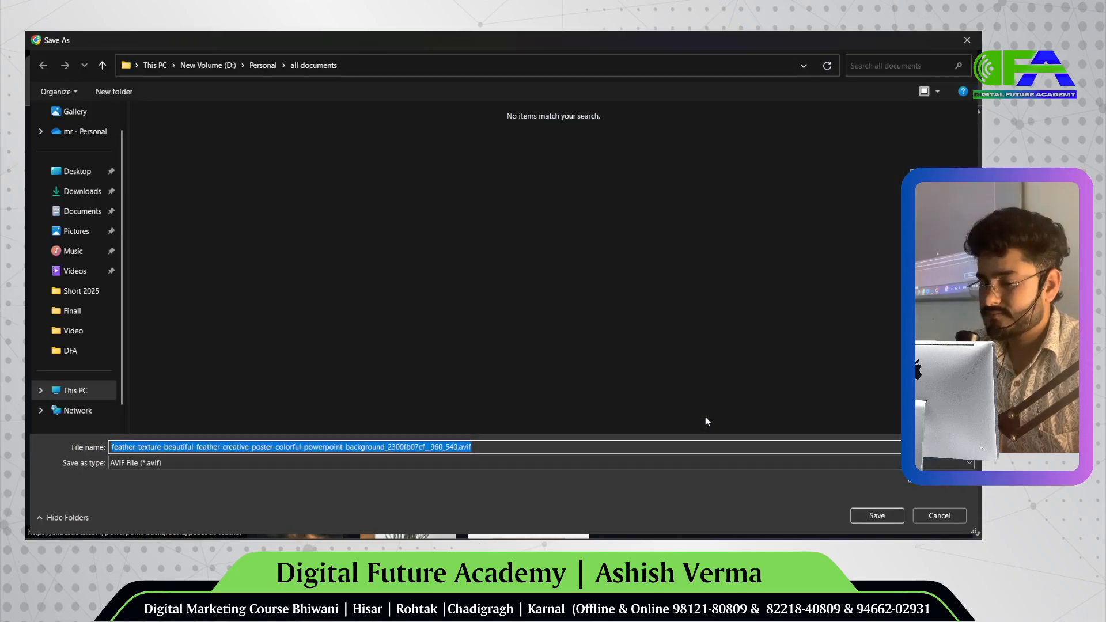
key("Return")
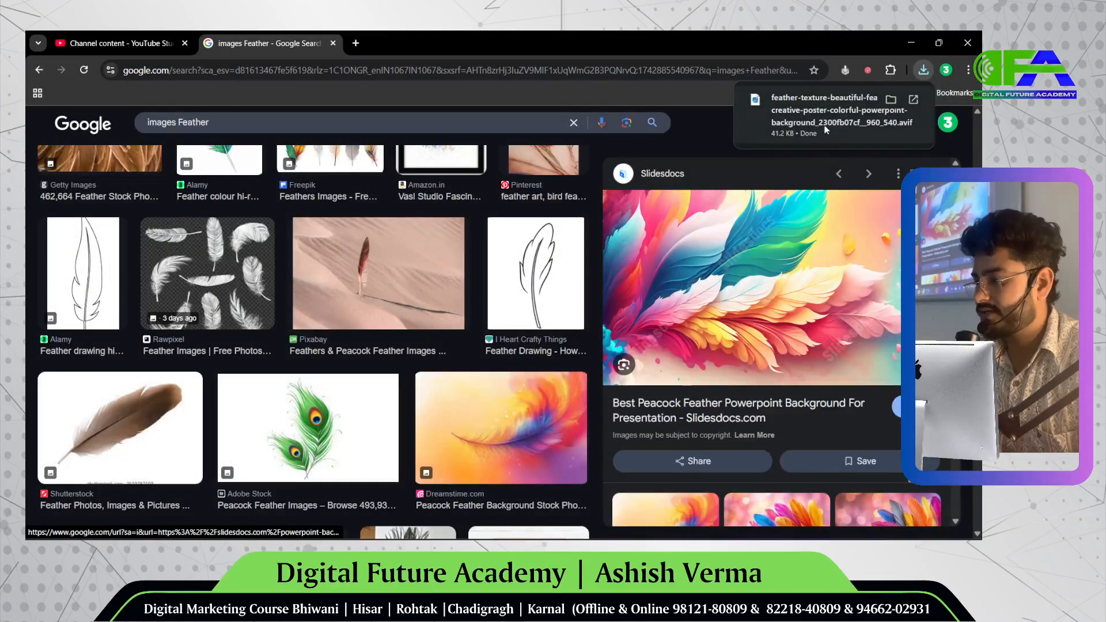
- Try to open the downloaded AVIF feather image in Photoshop and return to Chrome
key("alt+Tab")
left_click_drag(811, 122, 328, 81)
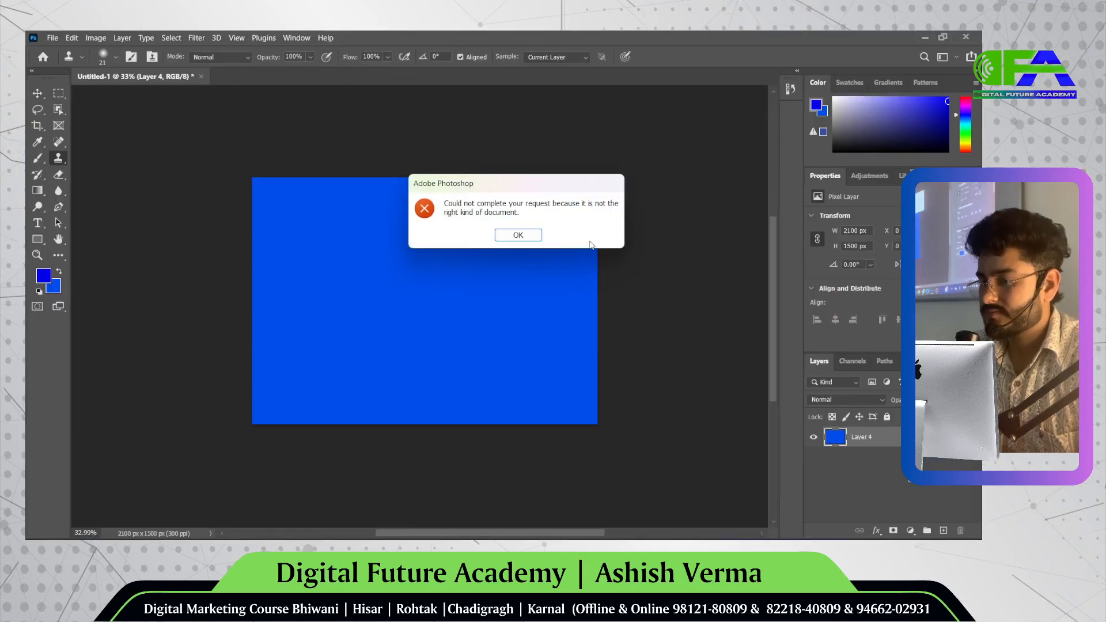
left_click(538, 240)
key("alt+Tab")
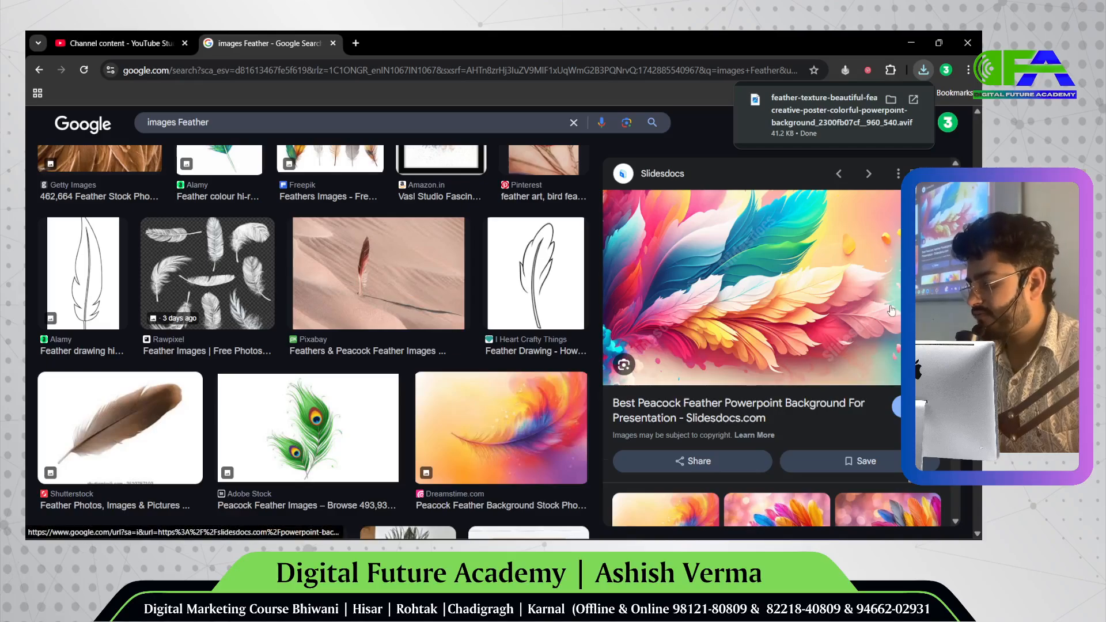
- Examine the related Vecteezy and APKPure feather pictures and the remaining feather image results for an alternative
scroll(891, 311, "down", 3)
left_click(874, 442)
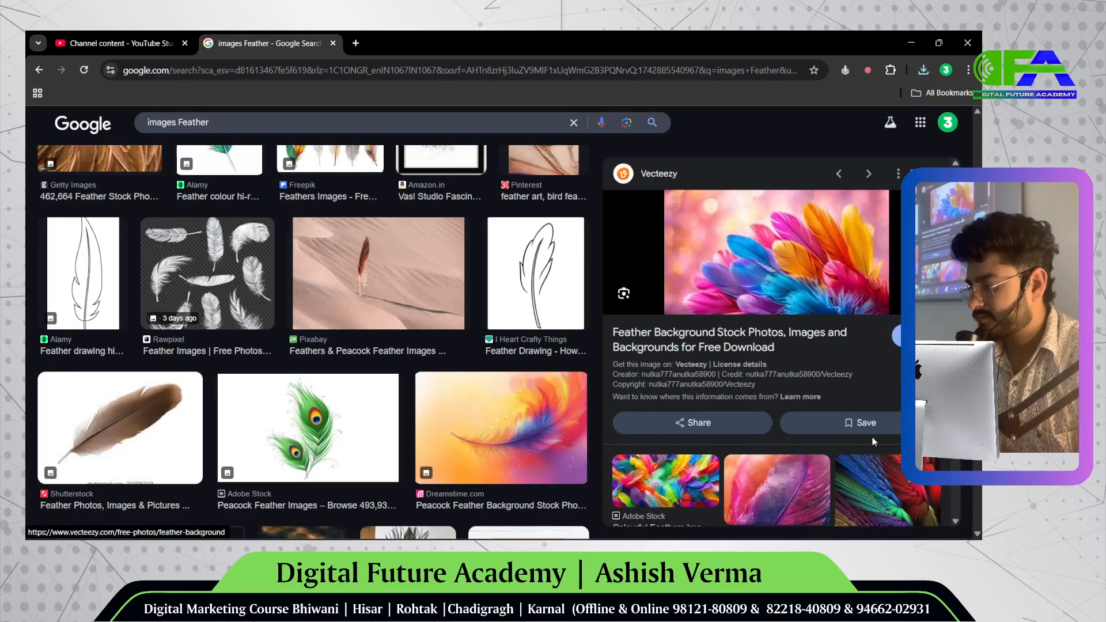
scroll(874, 442, "down", 3)
left_click(837, 362)
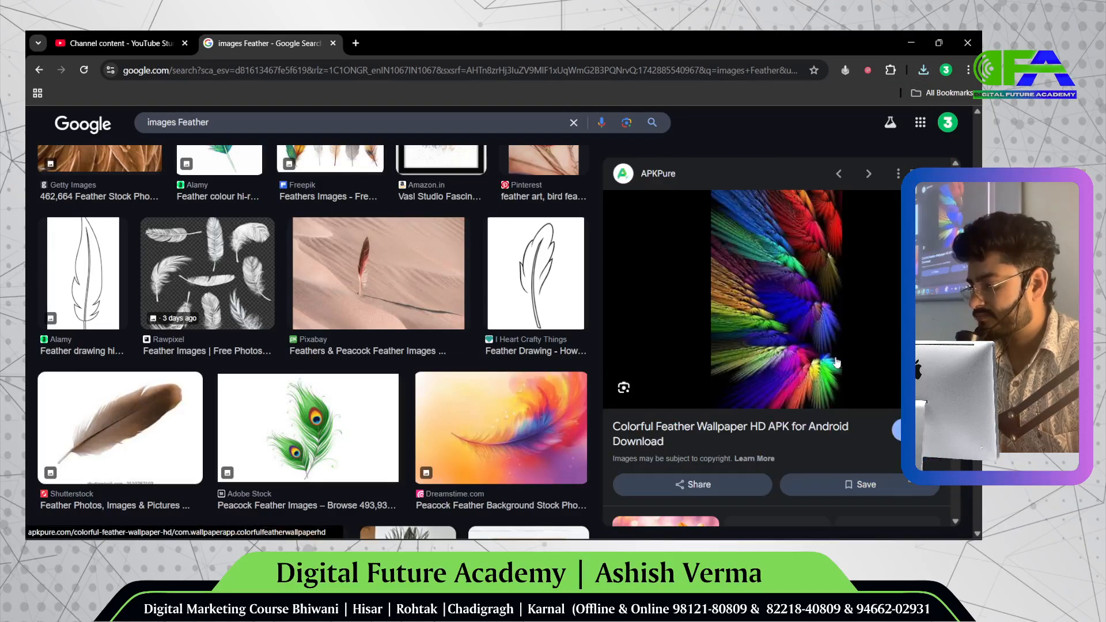
scroll(758, 303, "down", 6)
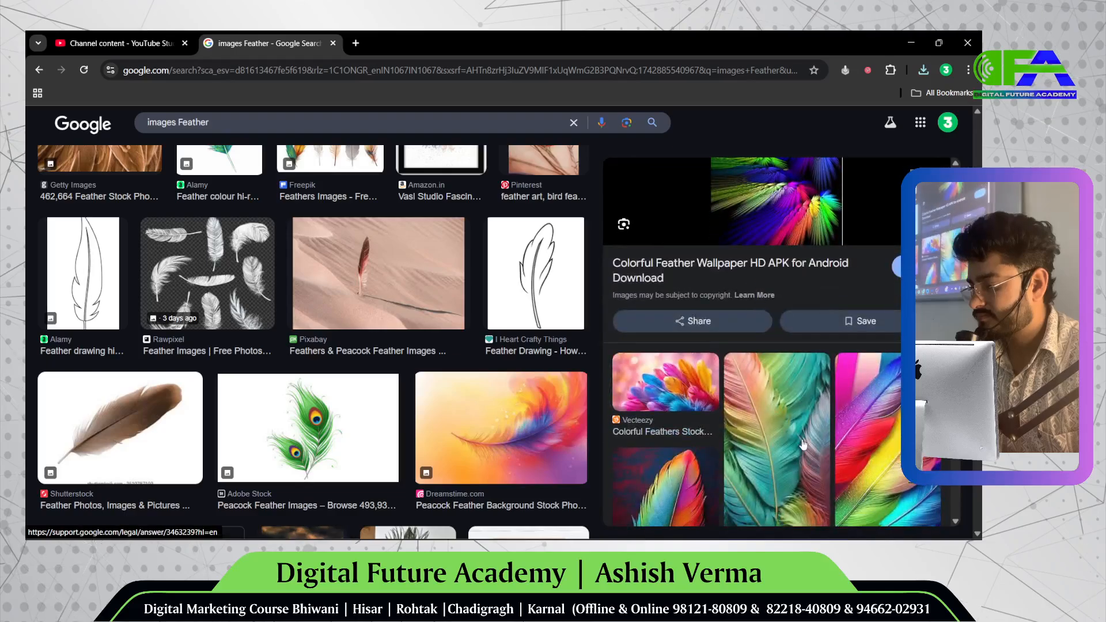
scroll(804, 443, "down", 8)
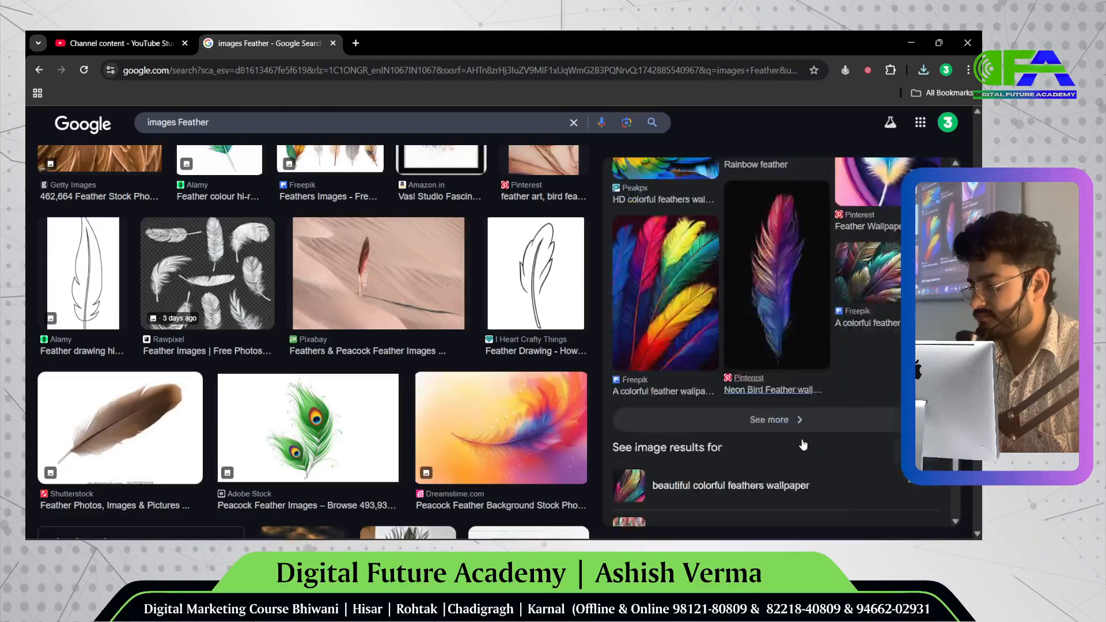
scroll(415, 409, "down", 4)
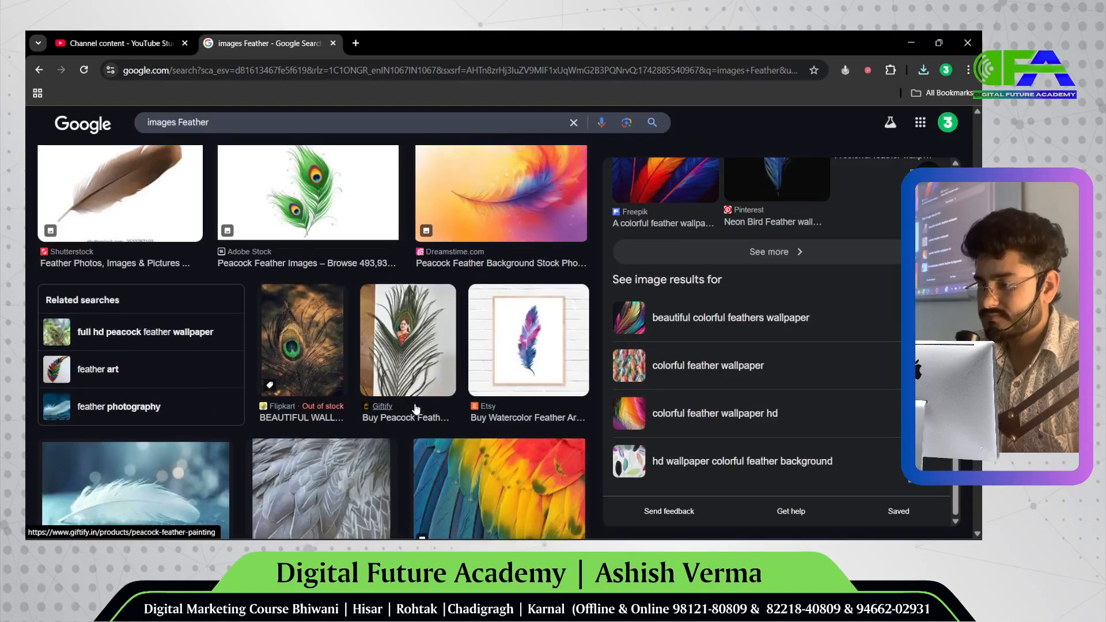
scroll(416, 409, "down", 3)
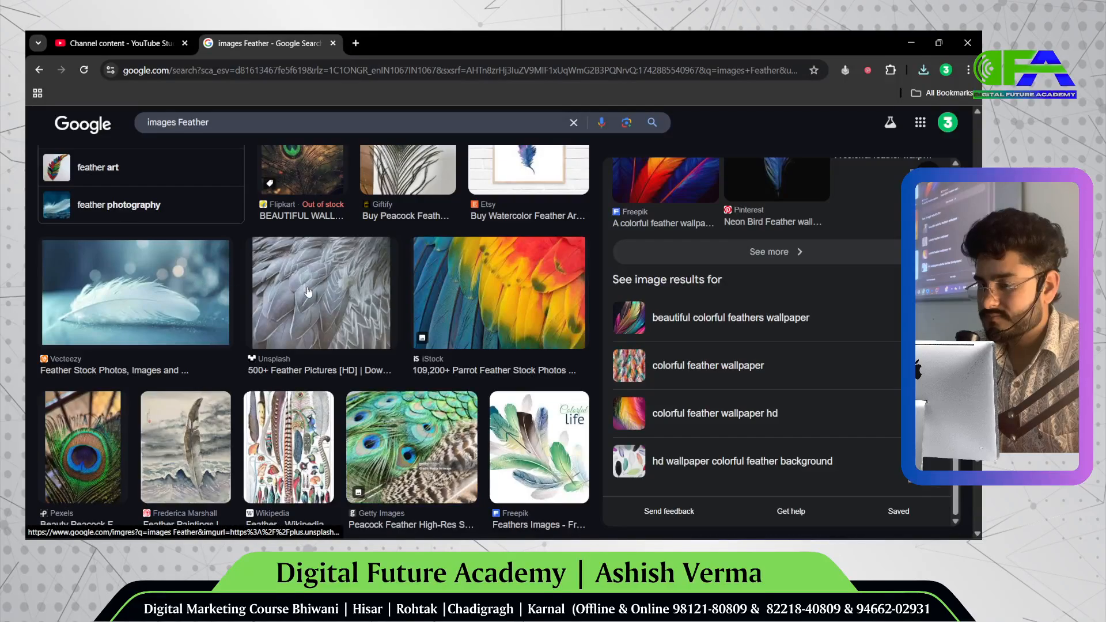
scroll(308, 292, "down", 12)
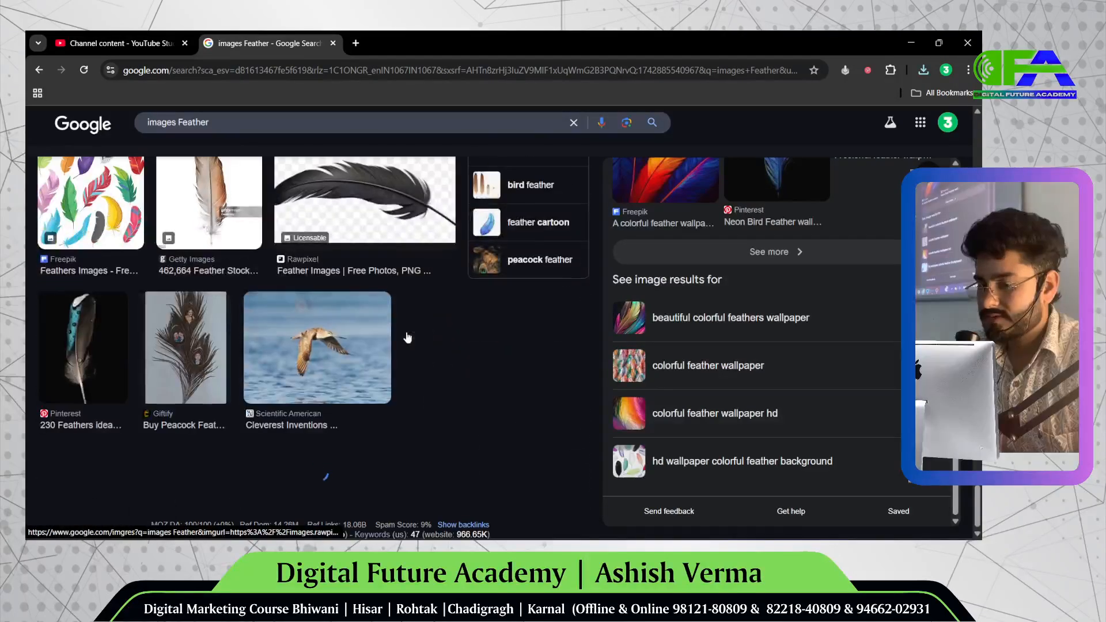
scroll(406, 334, "up", 15)
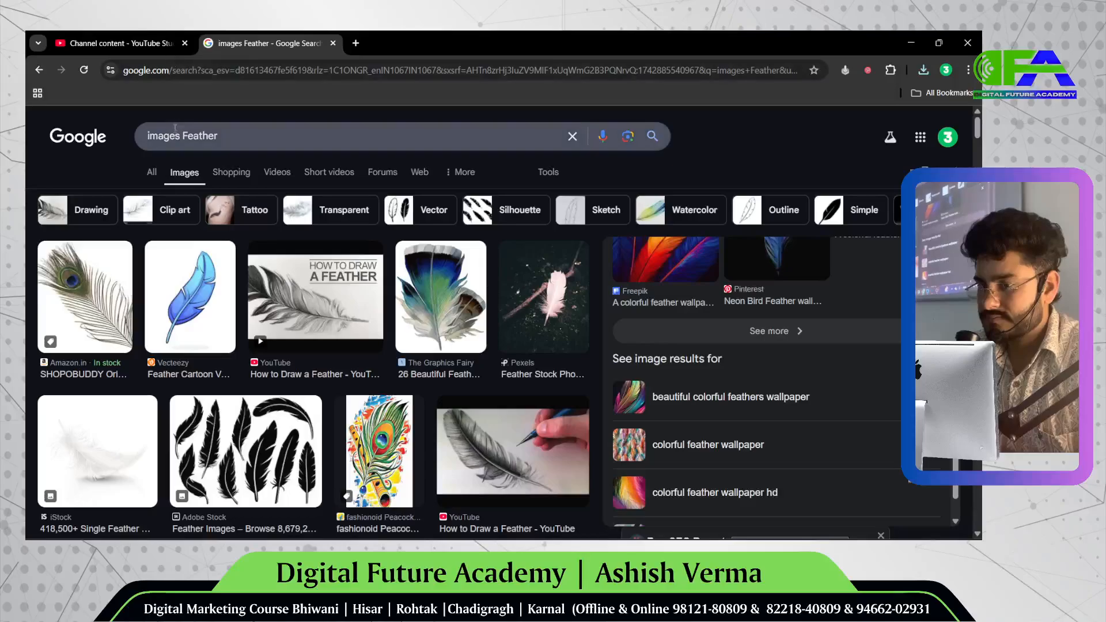
- Search Google Images for "men wear black red hat"
triple_click(175, 133)
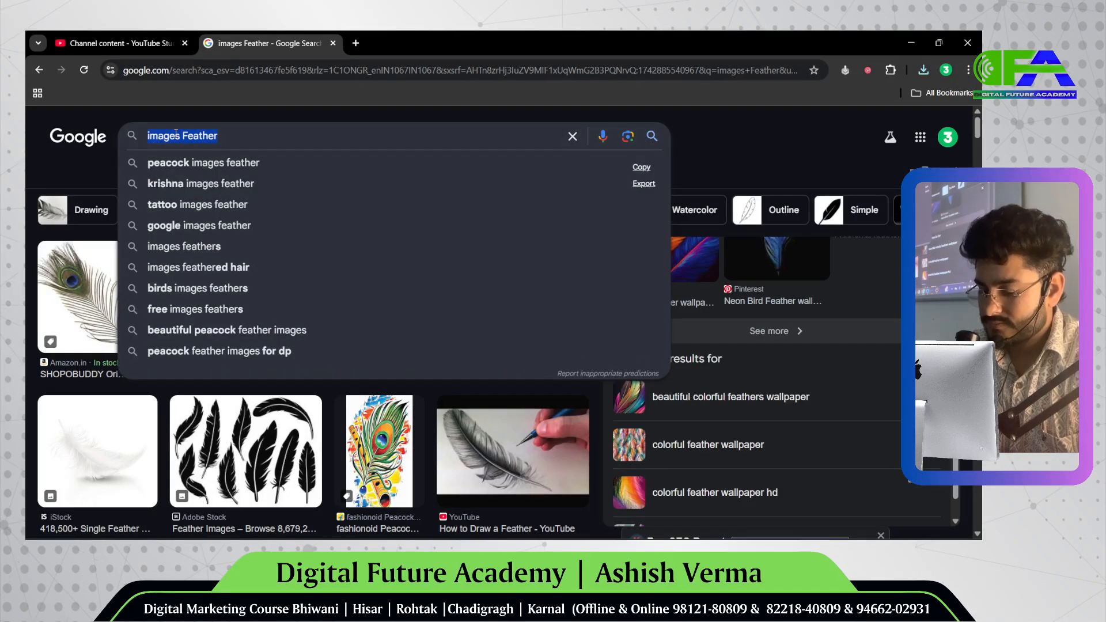
type("men ")
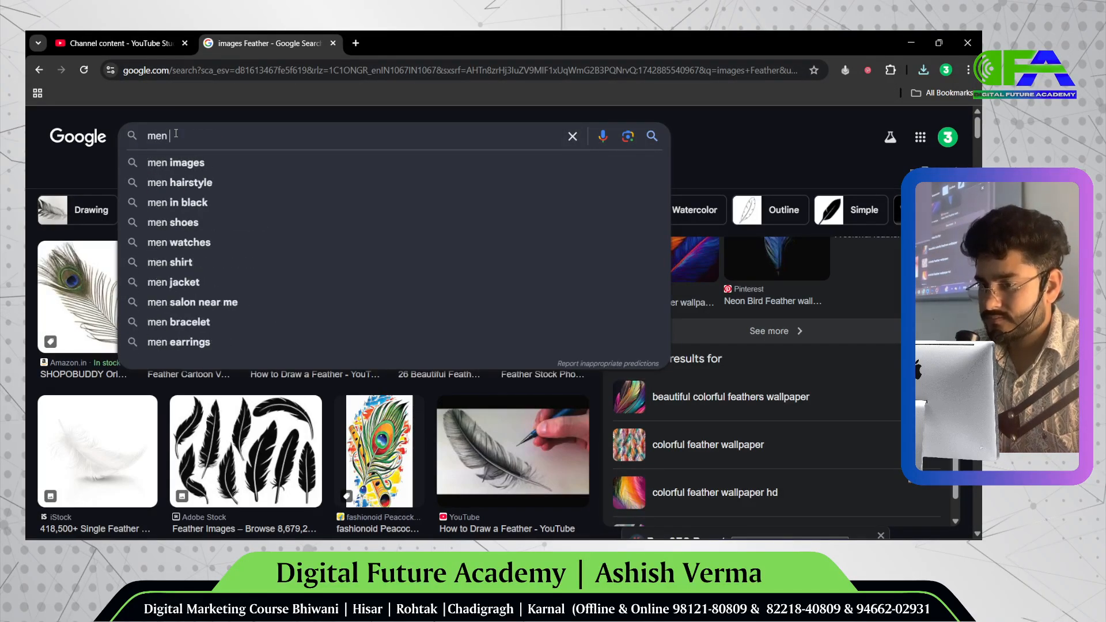
type("wear ")
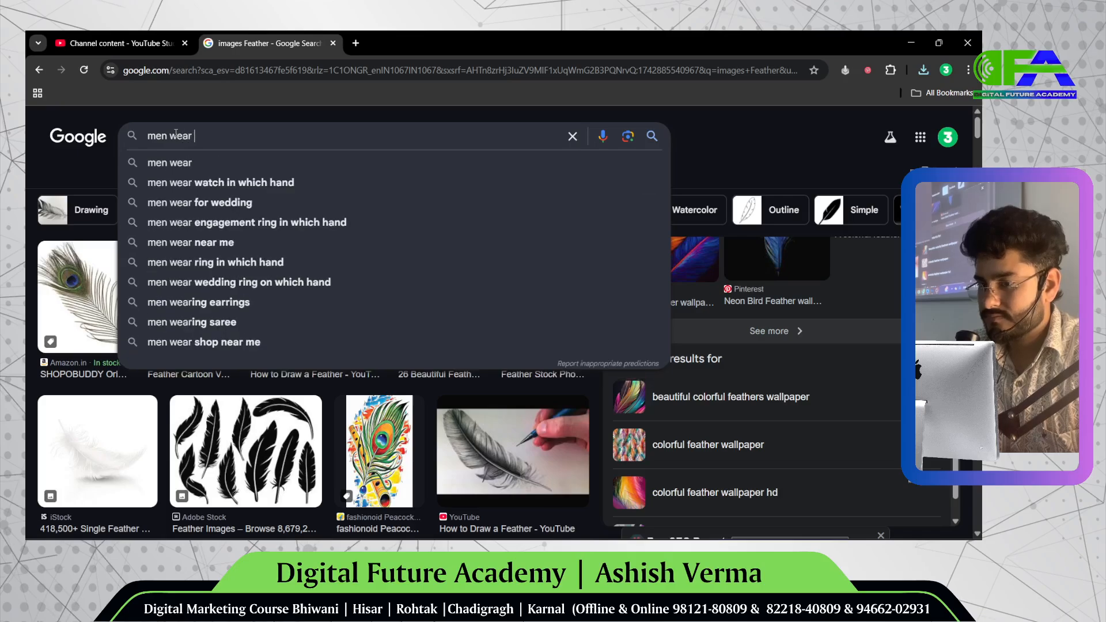
type("black h")
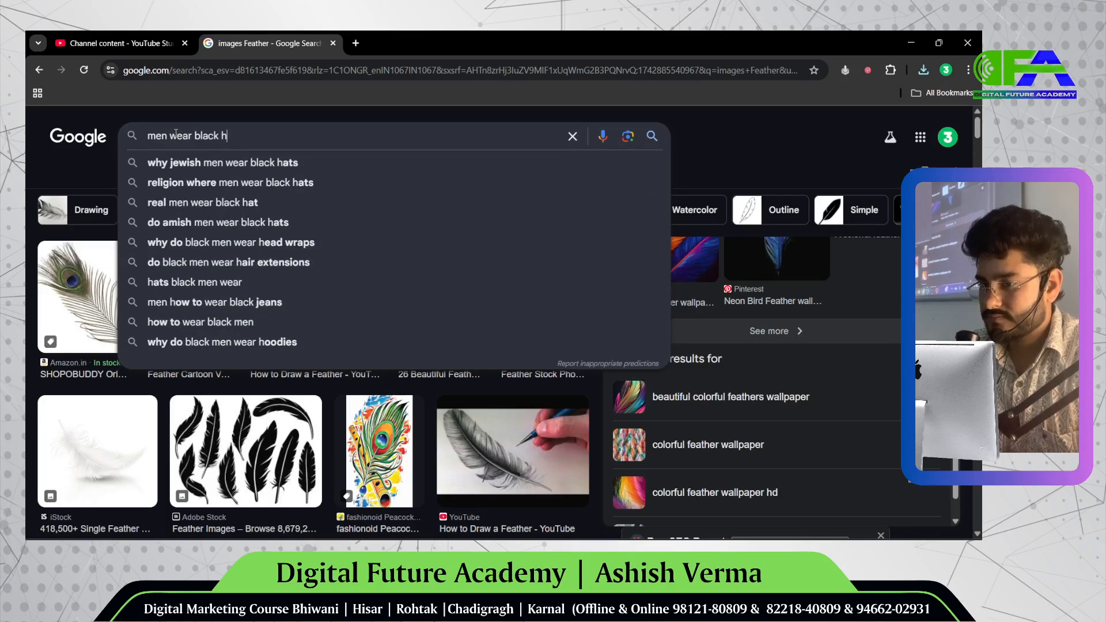
key("BackSpace")
type("red ")
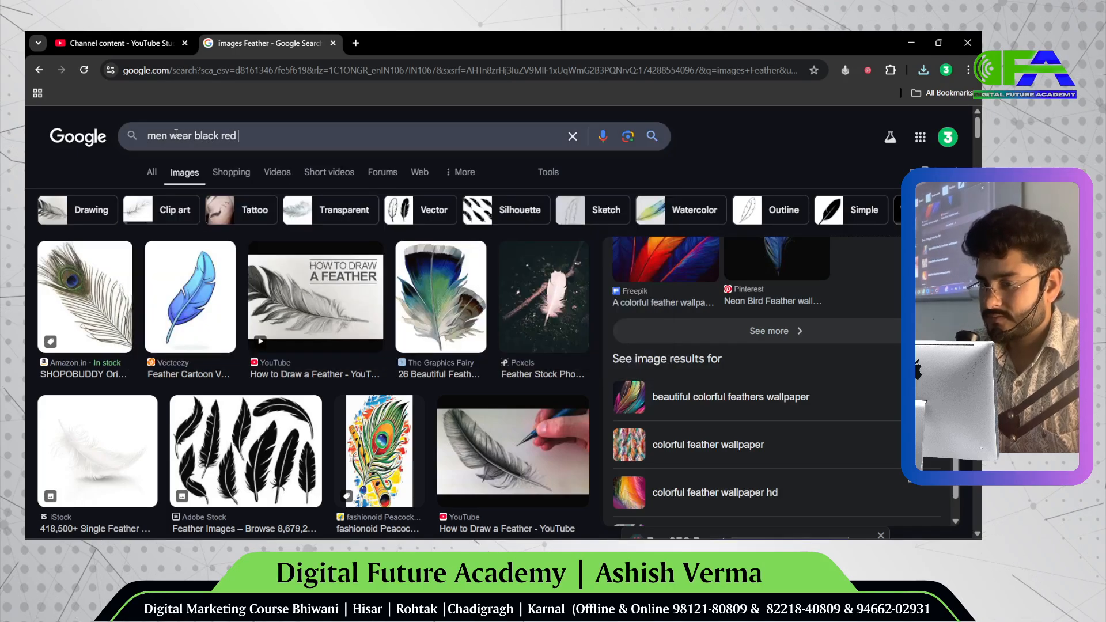
type("hat")
key("Return")
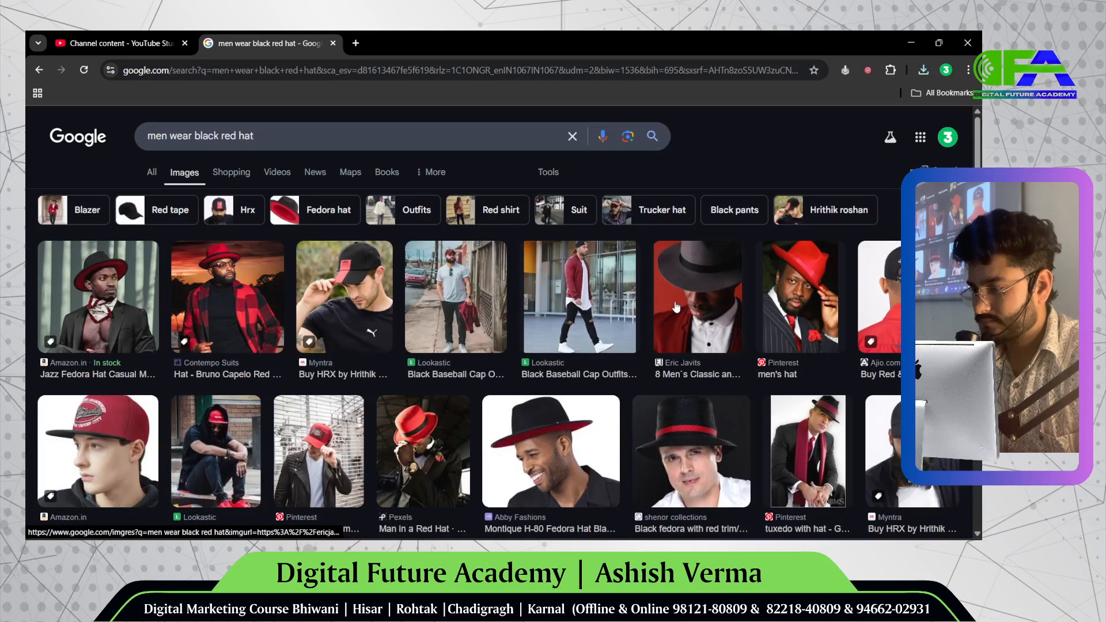
- Find the GoSupps picture of the man in a red velvet jacket and wide-brim fedora hat and save the image
scroll(676, 302, "down", 3)
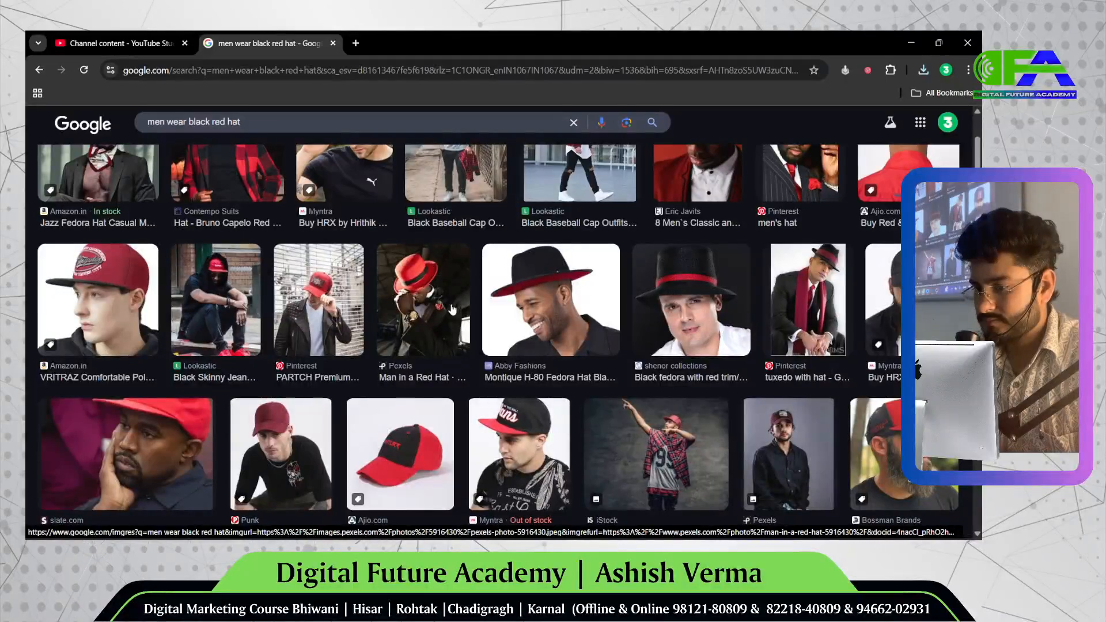
scroll(452, 310, "down", 6)
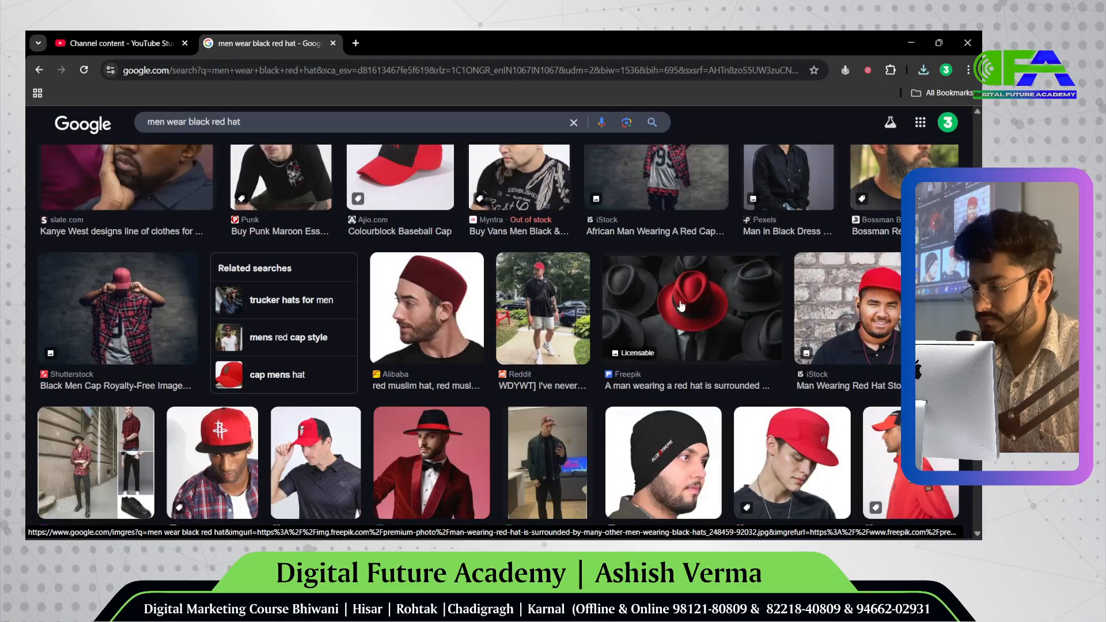
left_click(428, 444)
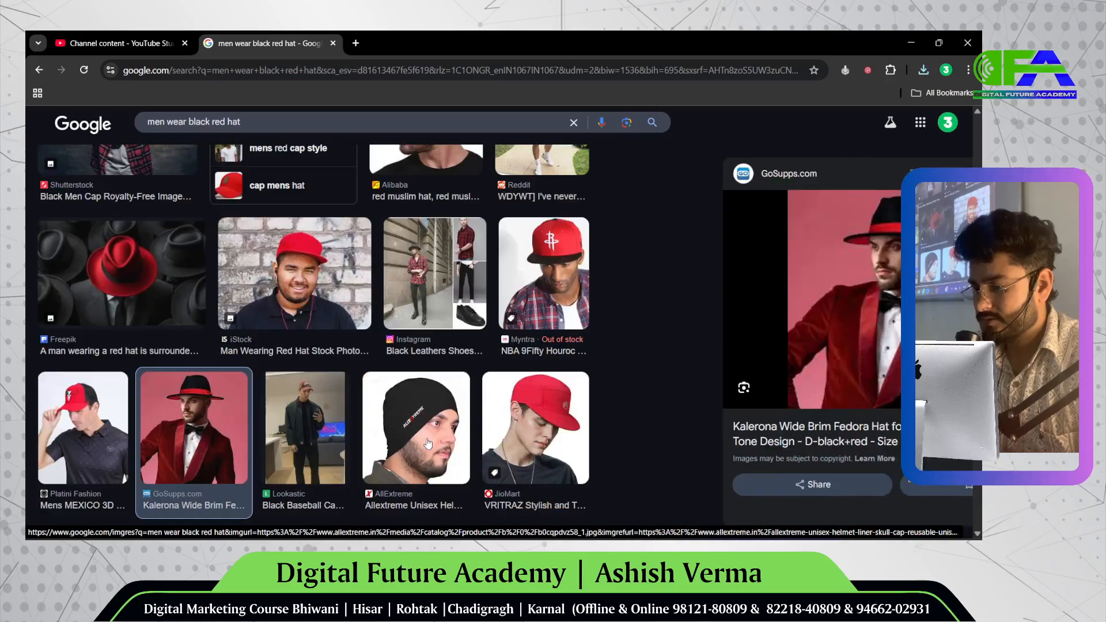
right_click(805, 280)
left_click(849, 409)
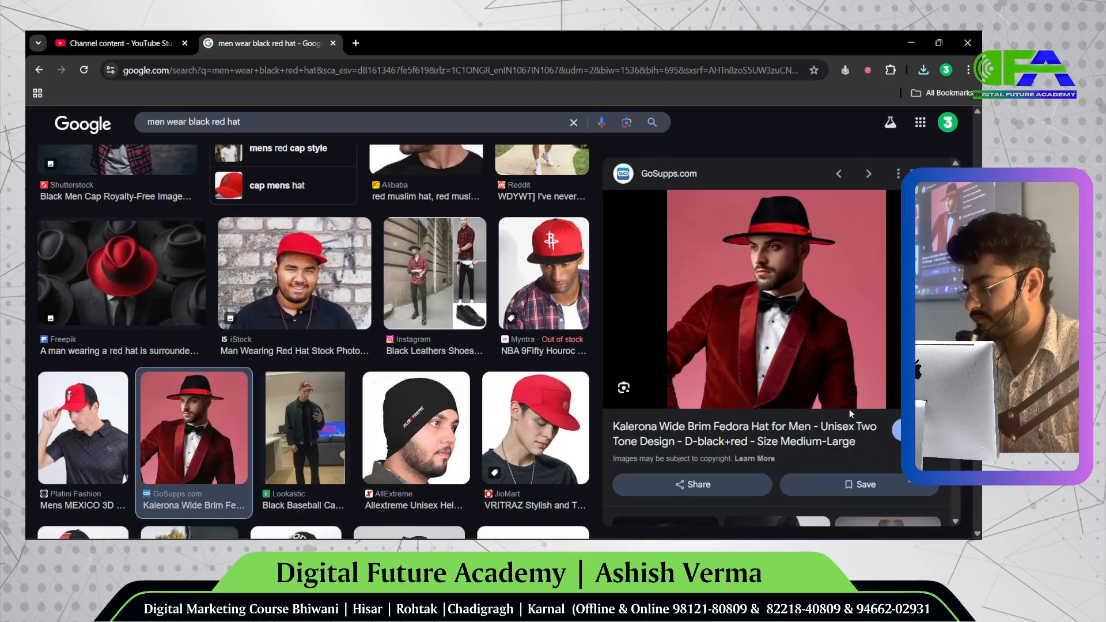
key("Return")
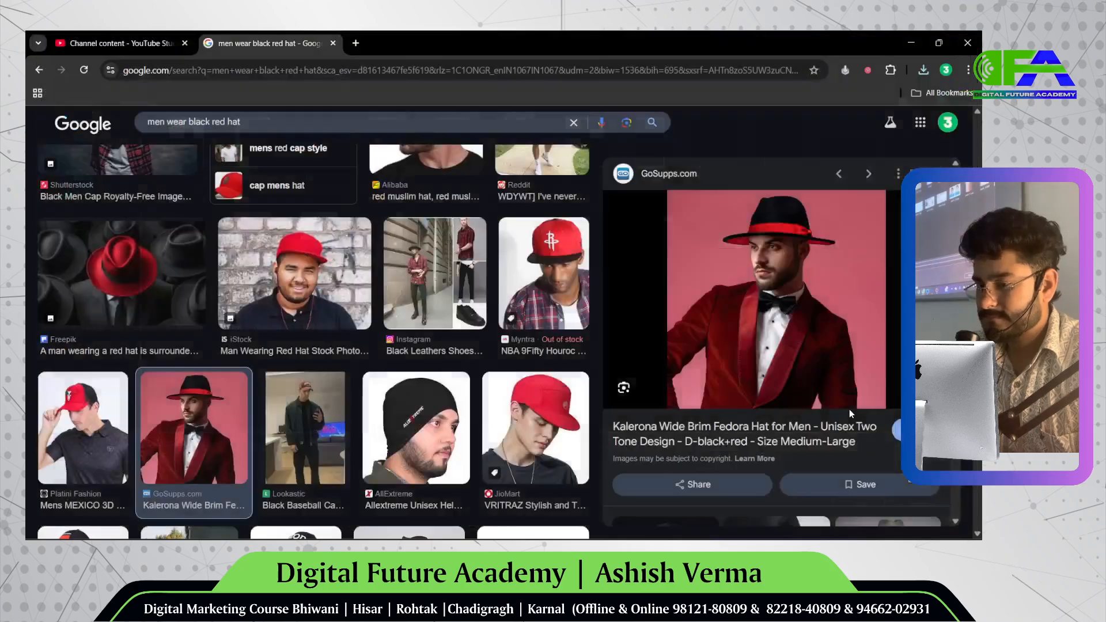
- Switch to Photoshop, open the downloaded hat photo as its own document and add an empty layer above it
left_click_drag(826, 103, 792, 171)
key("alt+Tab")
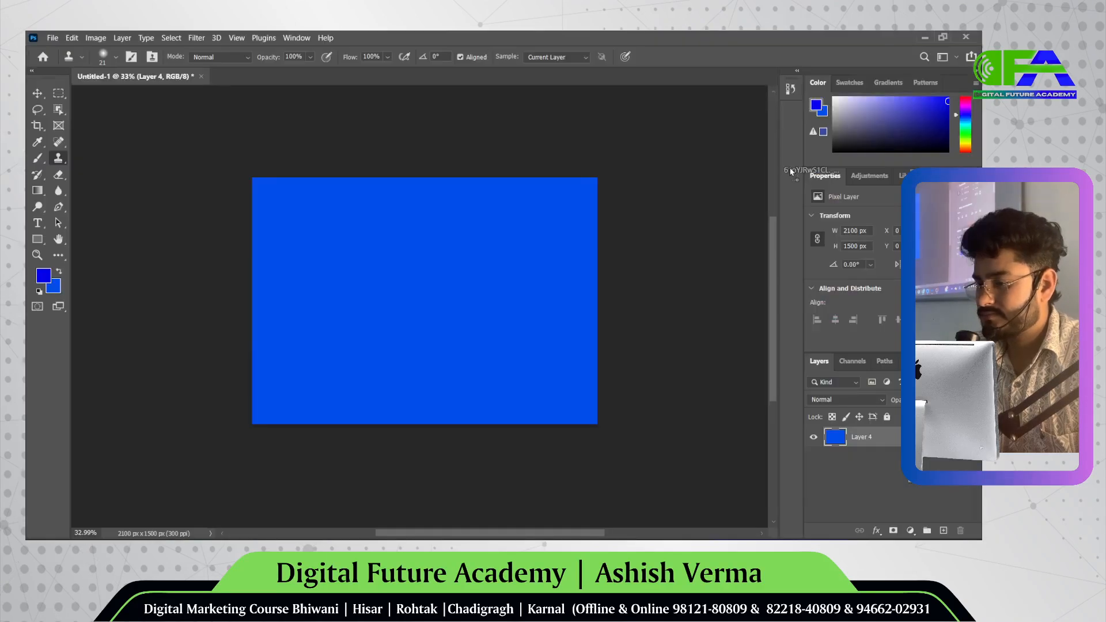
left_click_drag(515, 74, 514, 70)
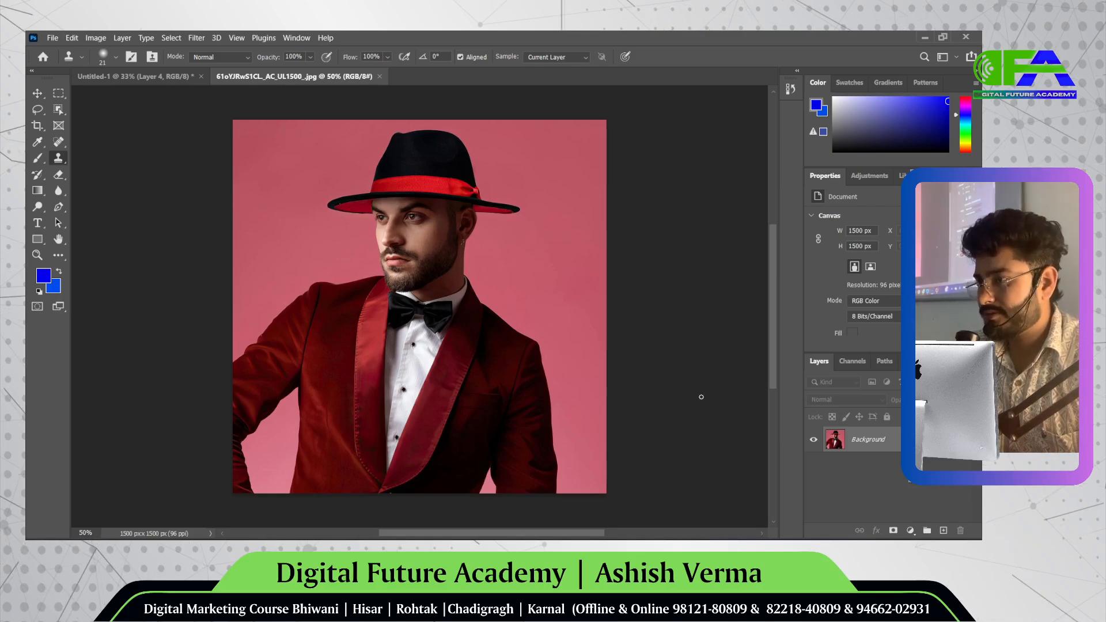
left_click(943, 531)
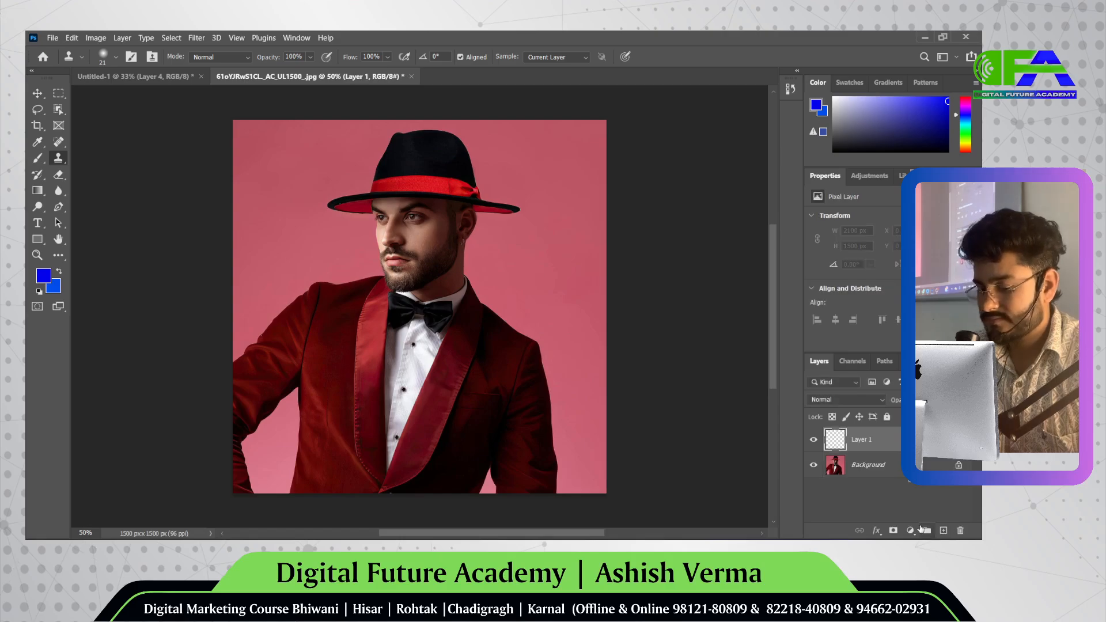
- Select the whole canvas and try to move the selected area of the empty layer
key("ctrl+a")
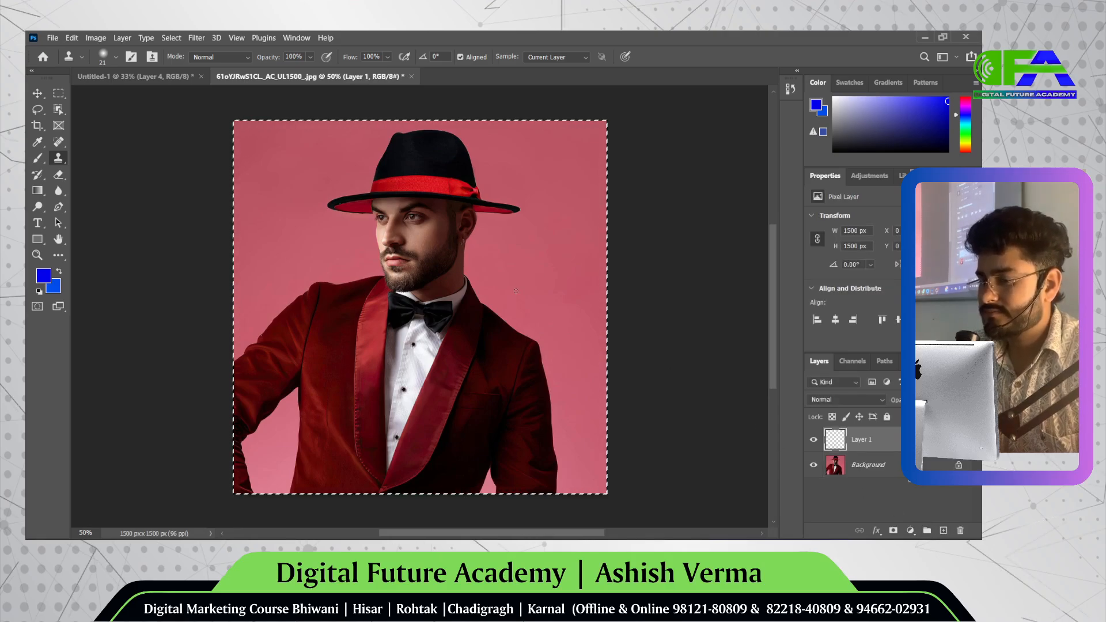
right_click(640, 358)
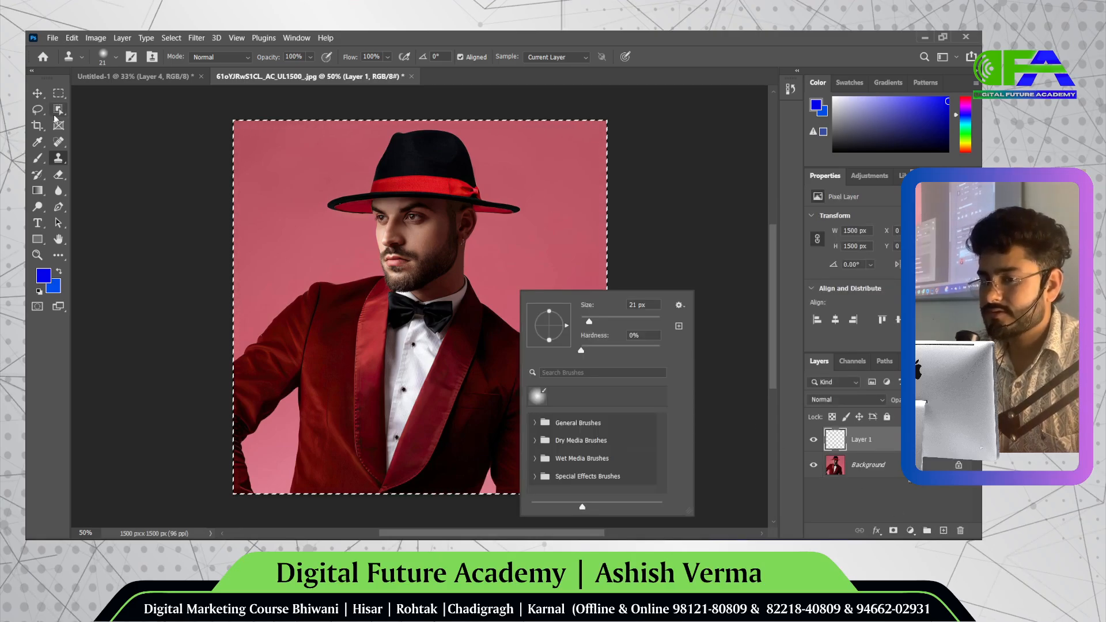
left_click(37, 93)
left_click(348, 215)
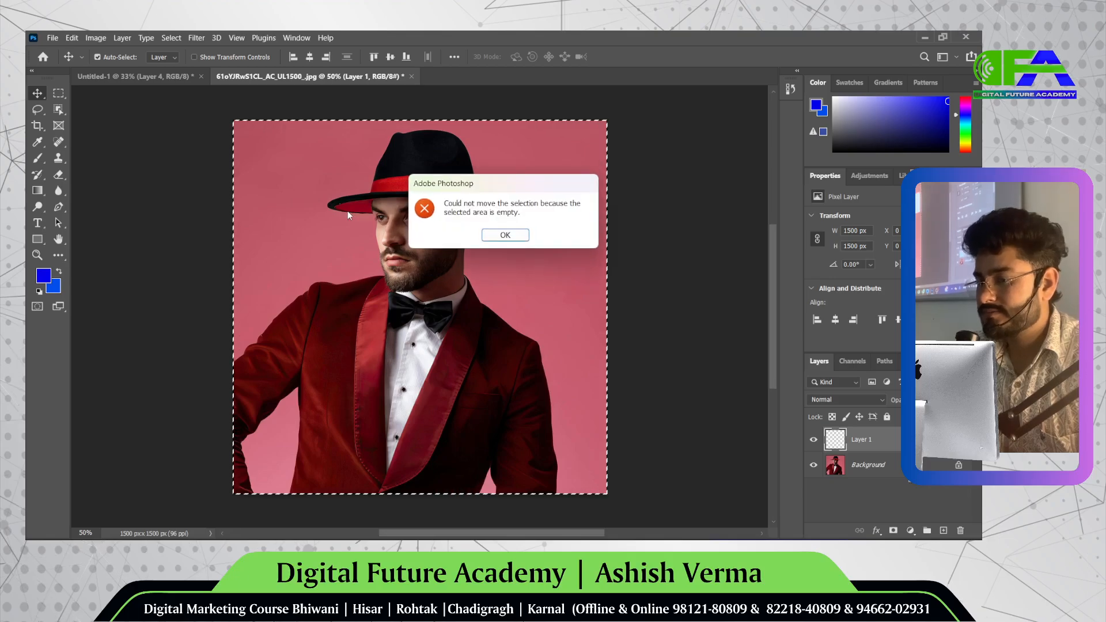
key("Return")
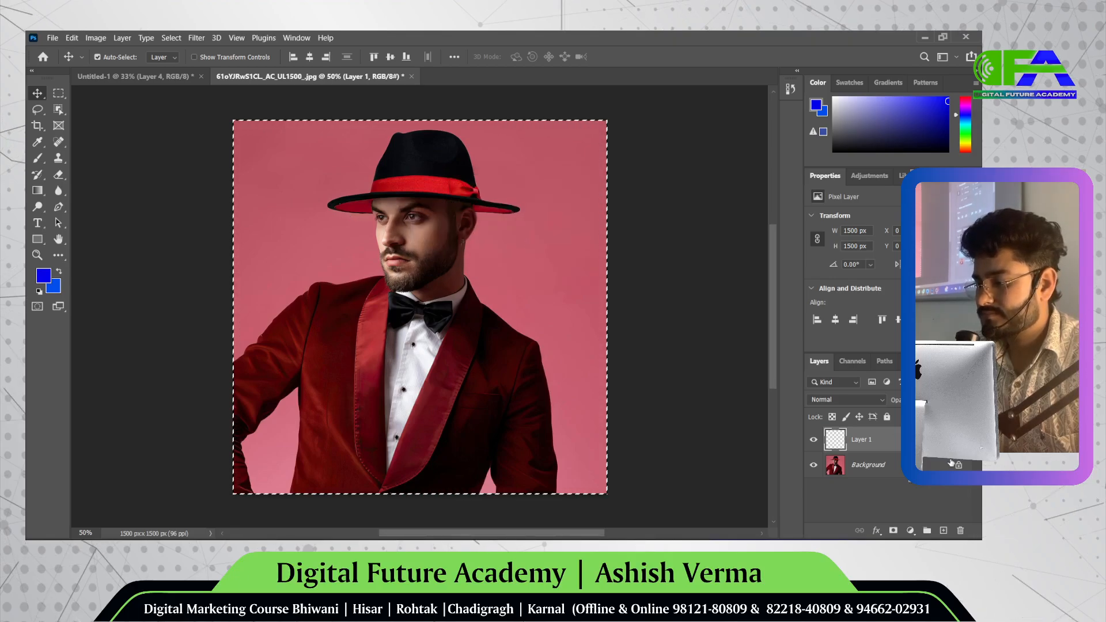
- Unlock the photo's Background layer and make the empty Layer 1 active again
left_click(959, 464)
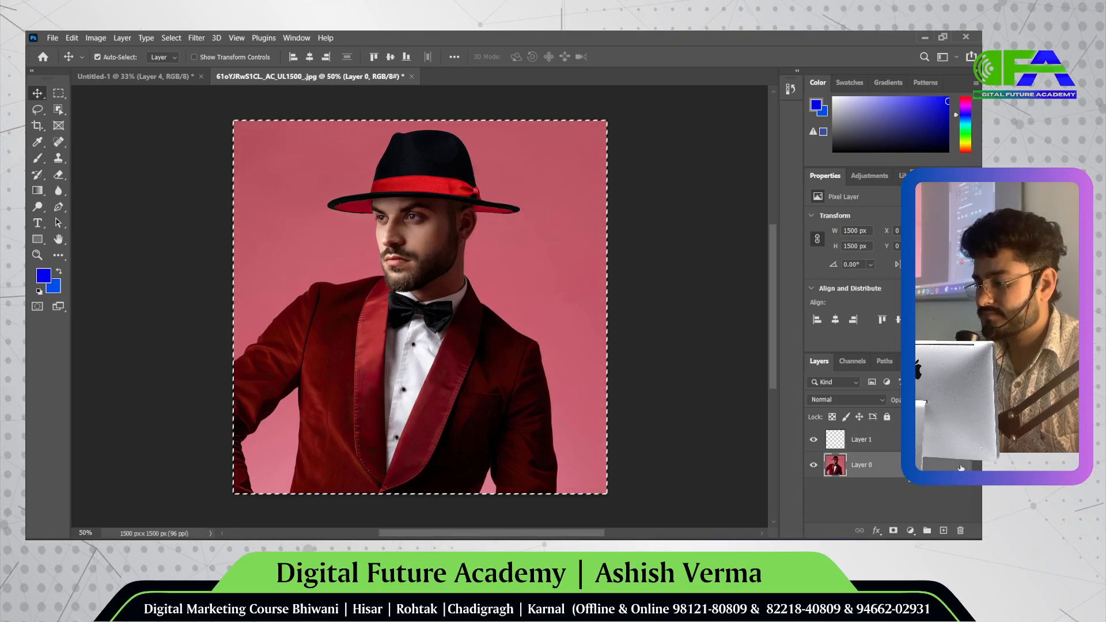
left_click(861, 441)
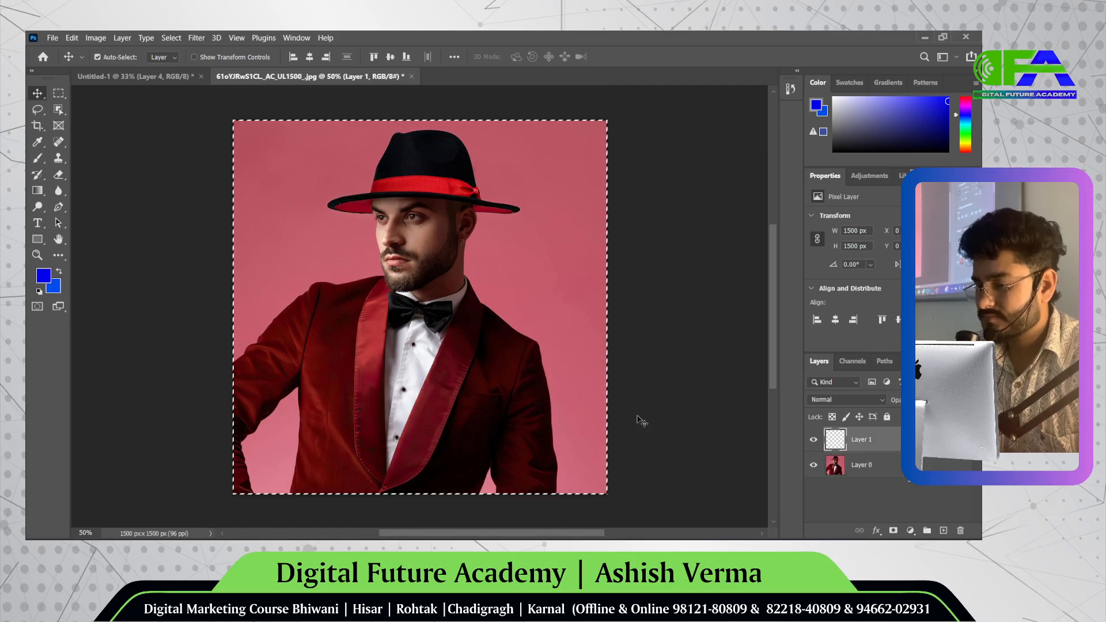
- Try again to move the selected area on Layer 1, and make the photo layer active
left_click(528, 379)
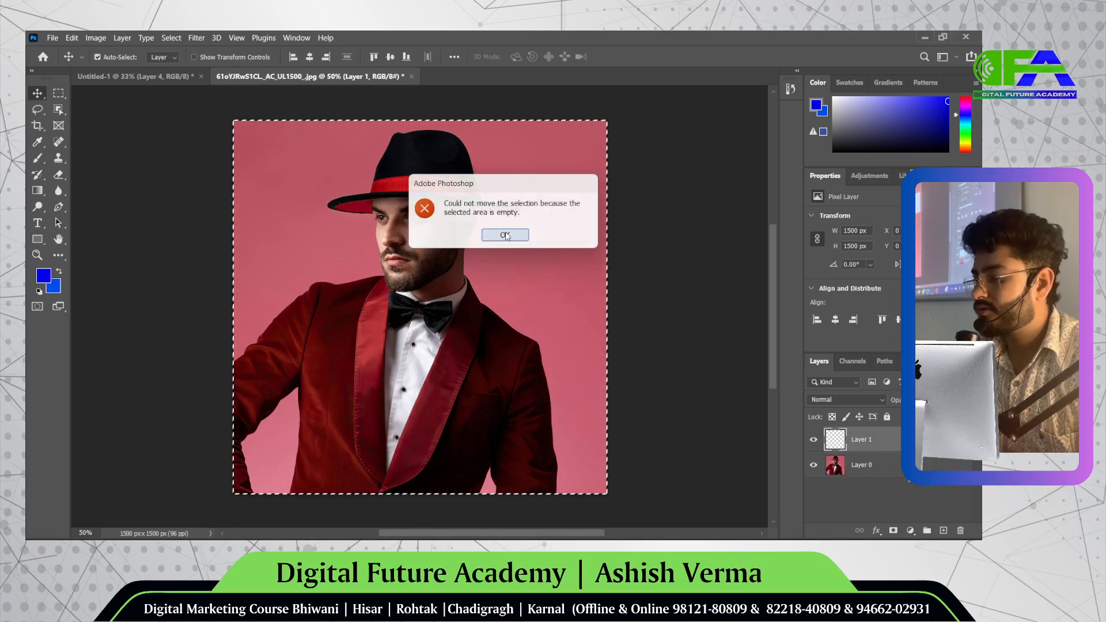
left_click(448, 277)
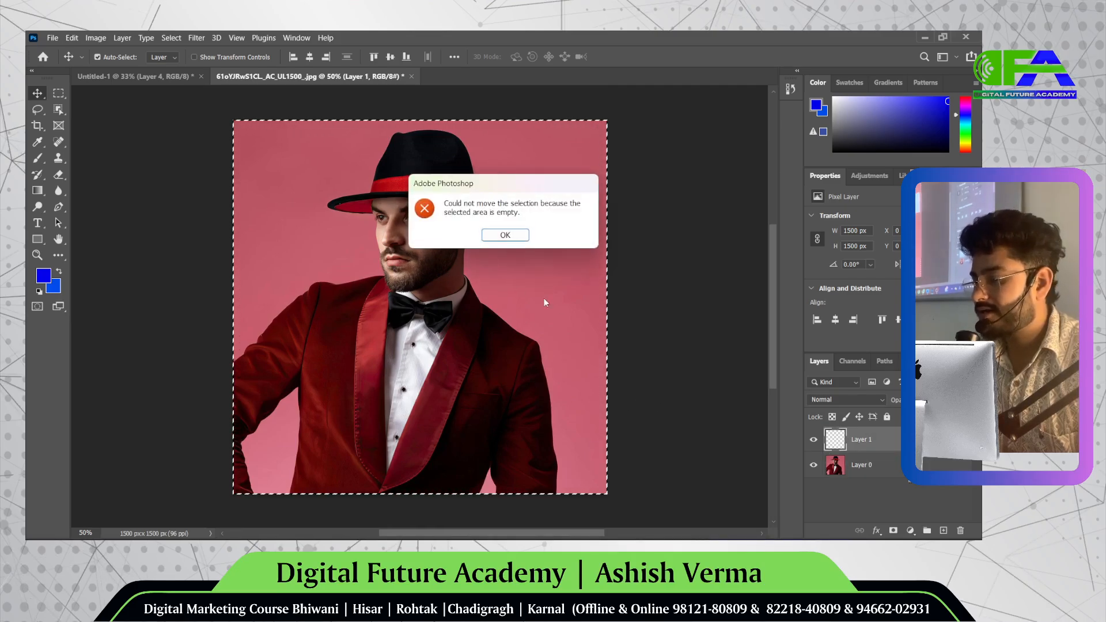
left_click(506, 235)
left_click(885, 475)
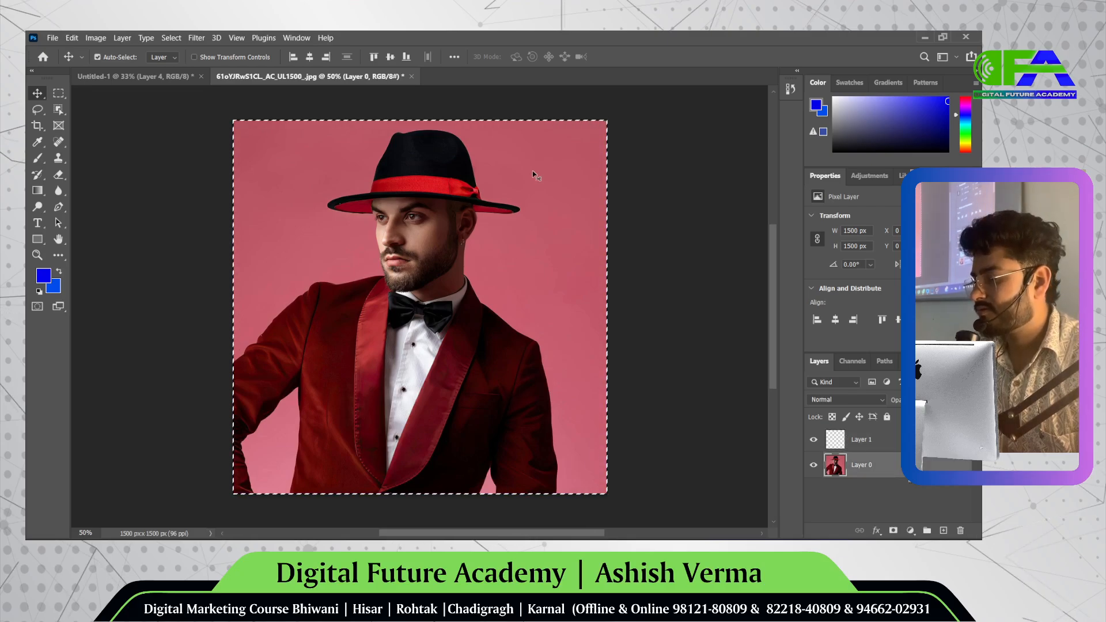
key("ctrl")
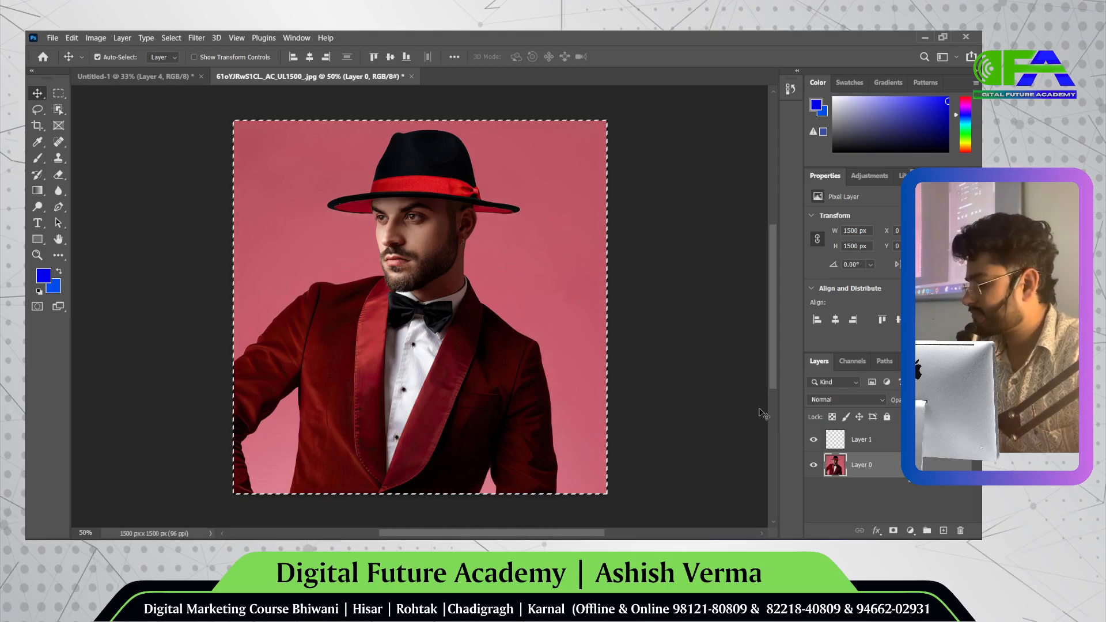
- On Layer 1, replace the full-canvas selection with an elliptical one about 1037 by 1373 px around the man
left_click(867, 434)
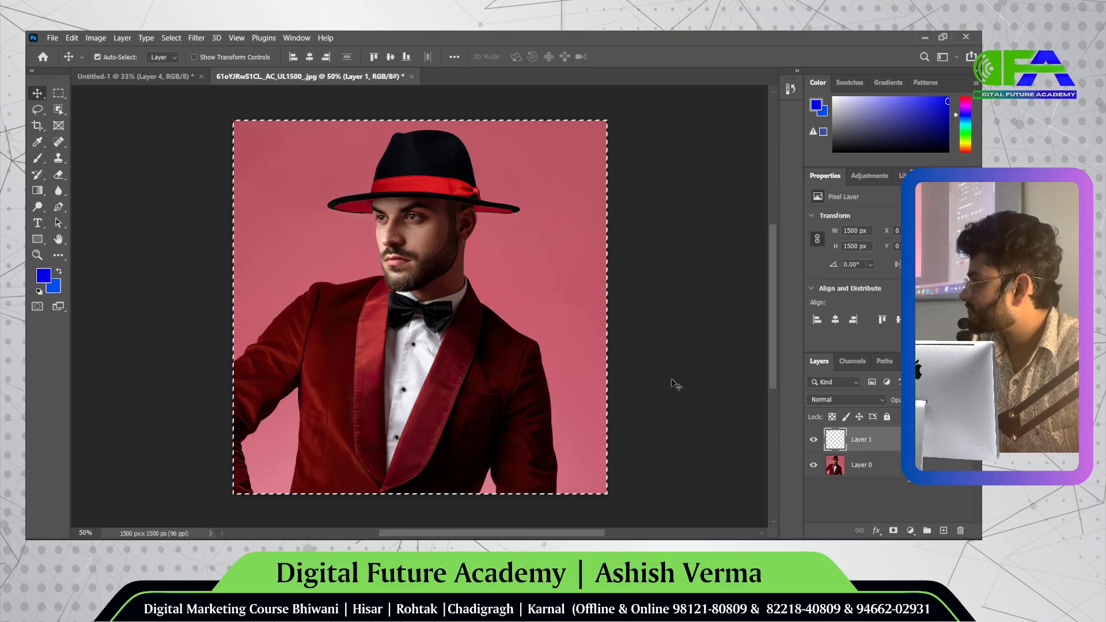
left_click(59, 98)
left_click(121, 92)
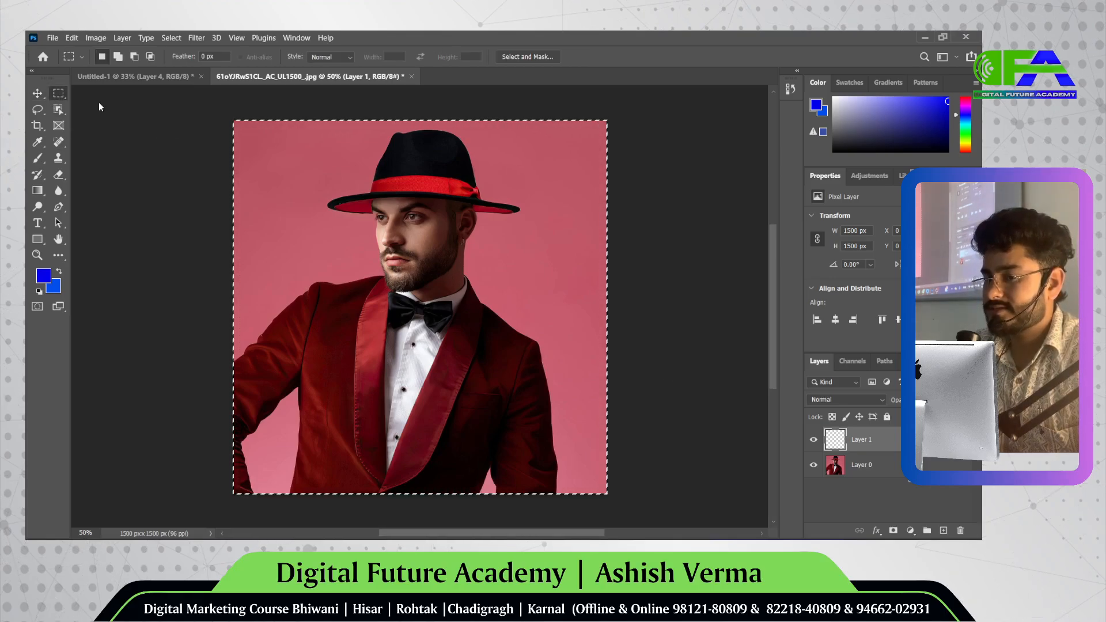
left_click(325, 183)
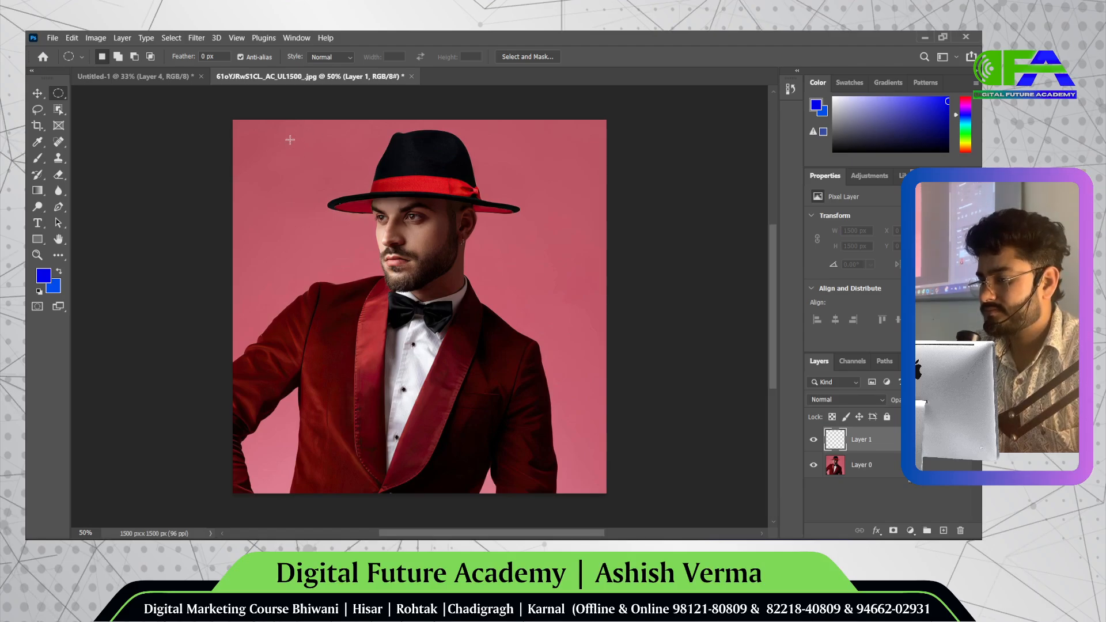
left_click_drag(550, 459, 551, 482)
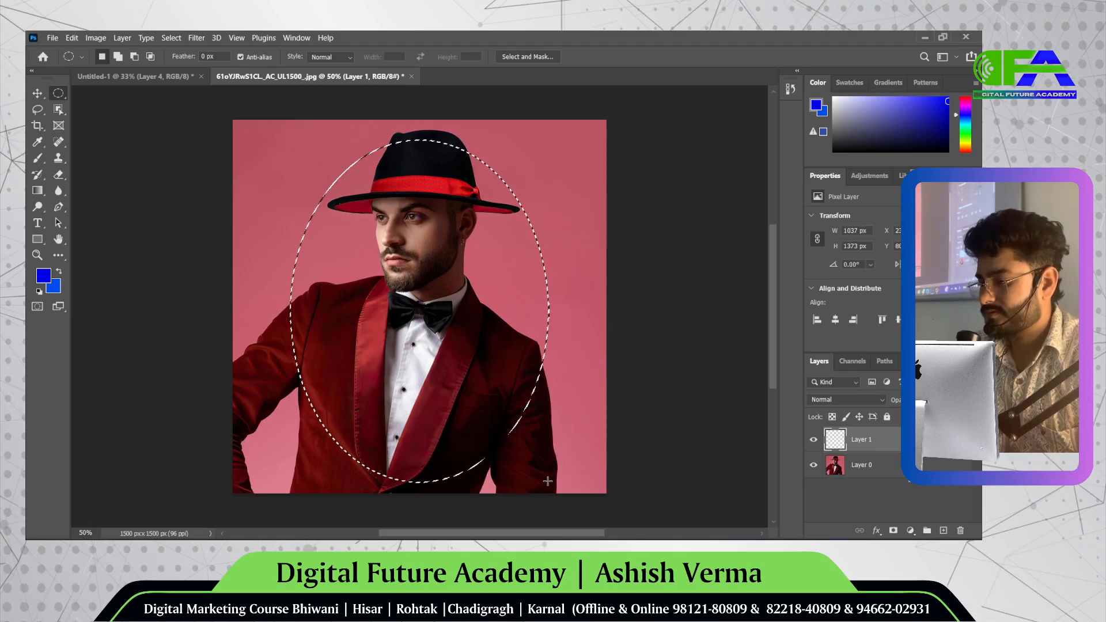
- Invert the elliptical selection and feather it with a radius of 82 pixels
right_click(500, 369)
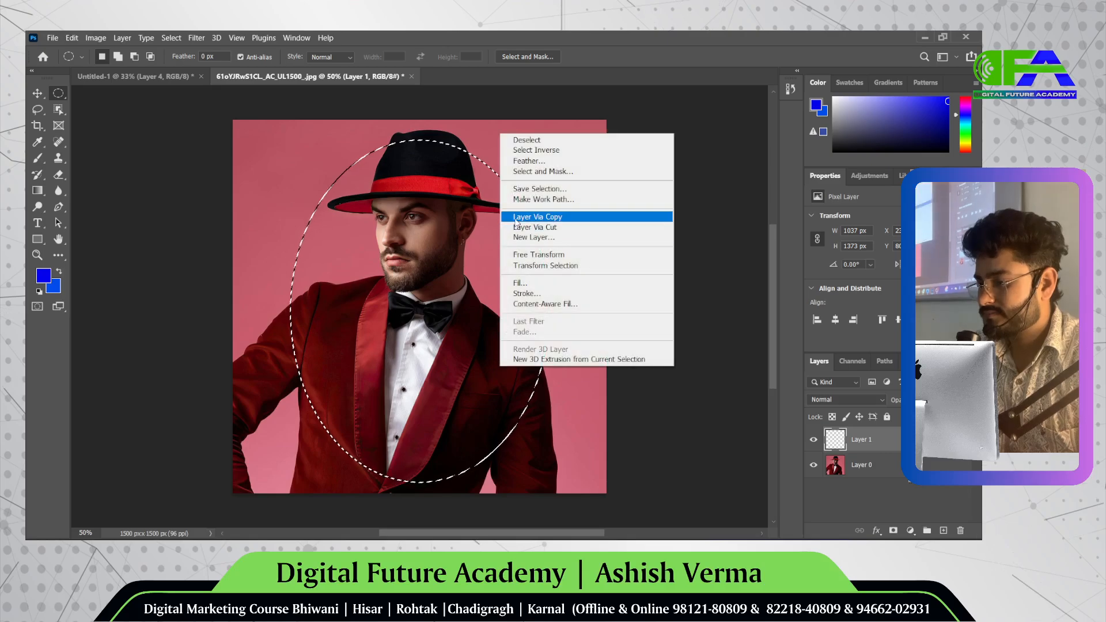
left_click(521, 149)
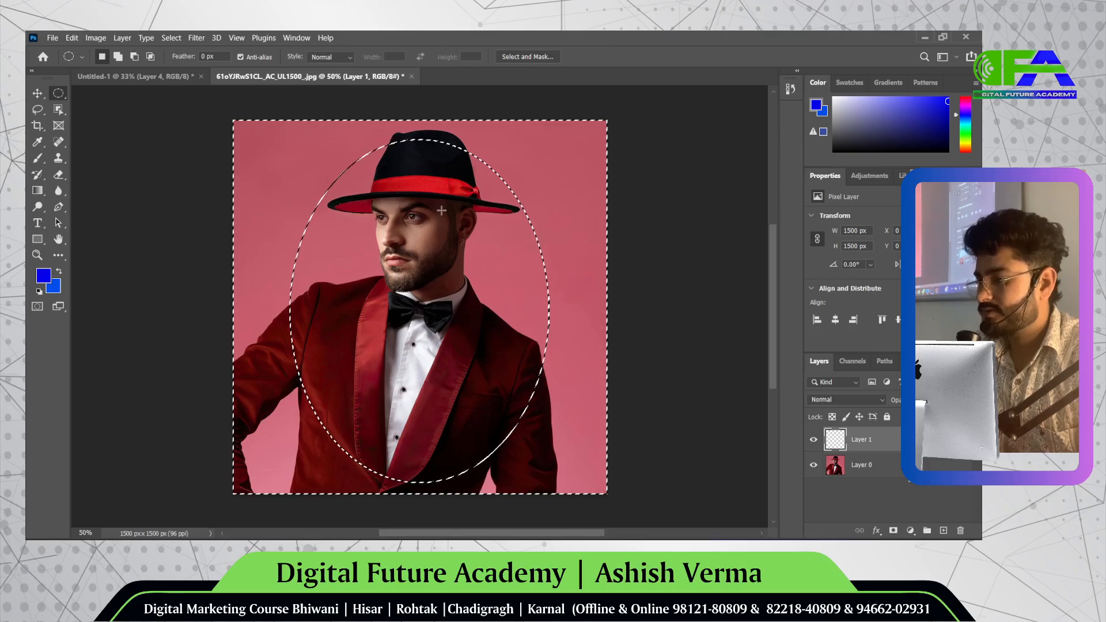
right_click(443, 214)
left_click(469, 239)
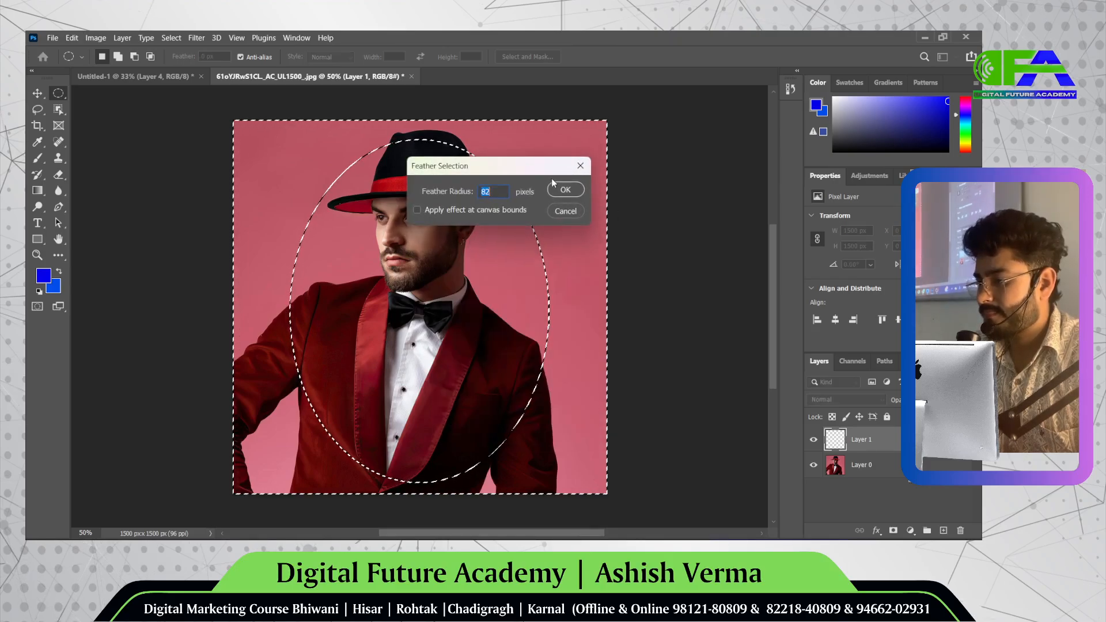
left_click(560, 190)
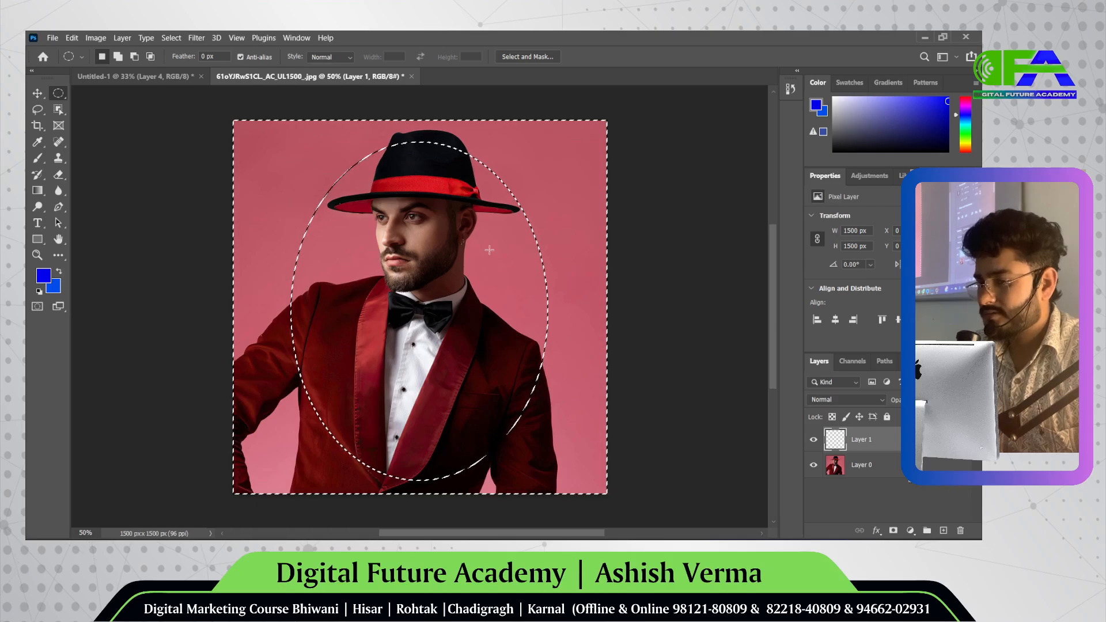
- Set the background colour to the shirt's off-white (eff0f5), make the foreground black, and try filling the feathered selection with the off-white
left_click(54, 286)
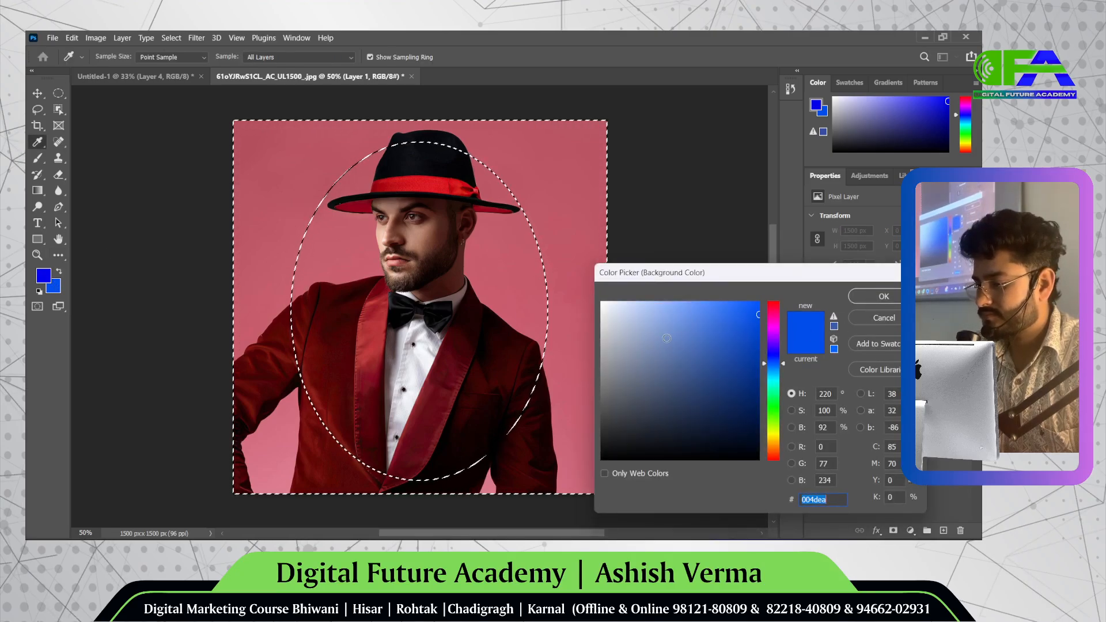
left_click(419, 346)
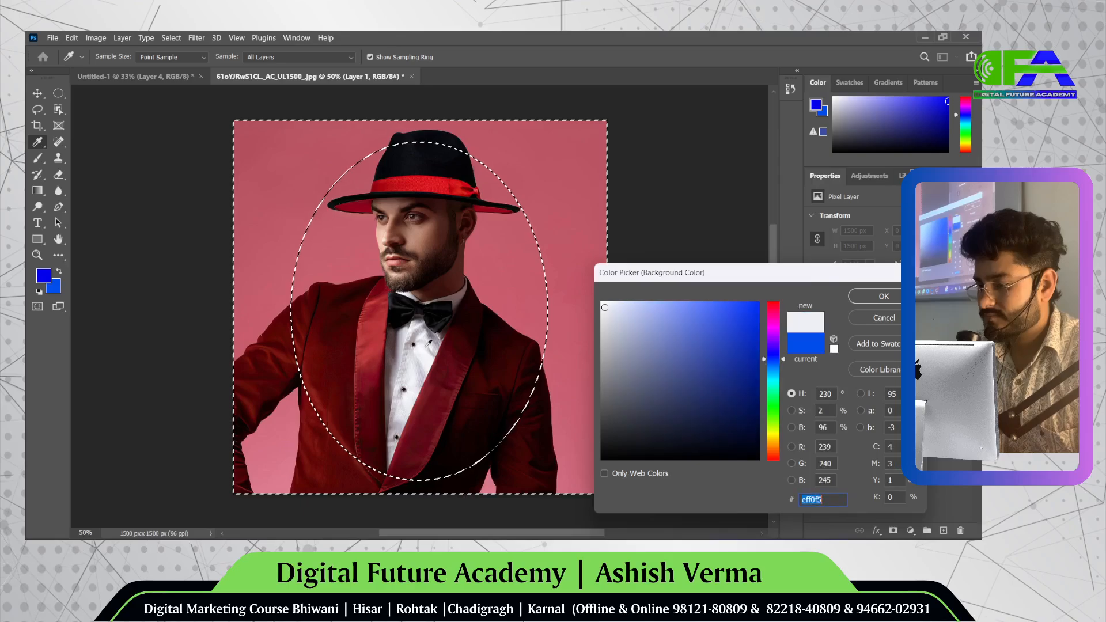
left_click(882, 297)
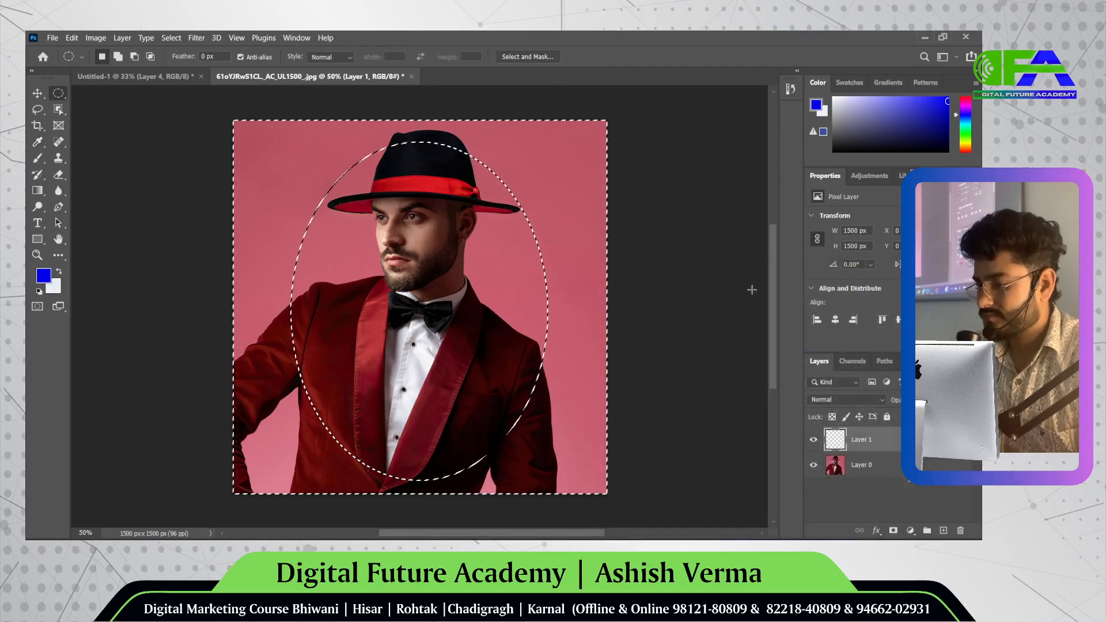
key("ctrl+BackSpace")
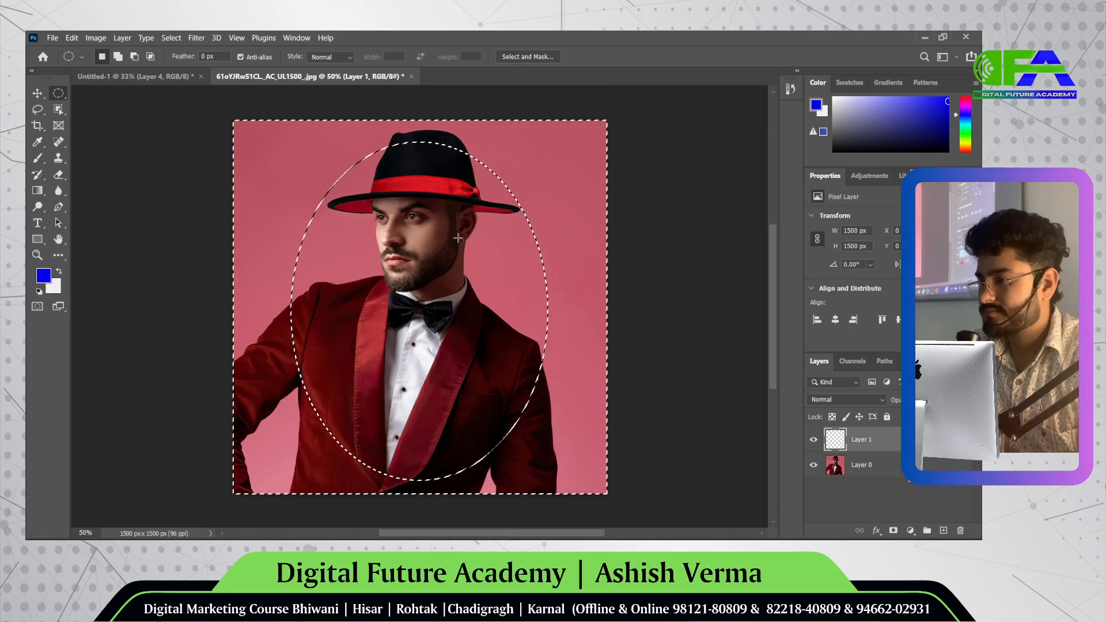
key("d")
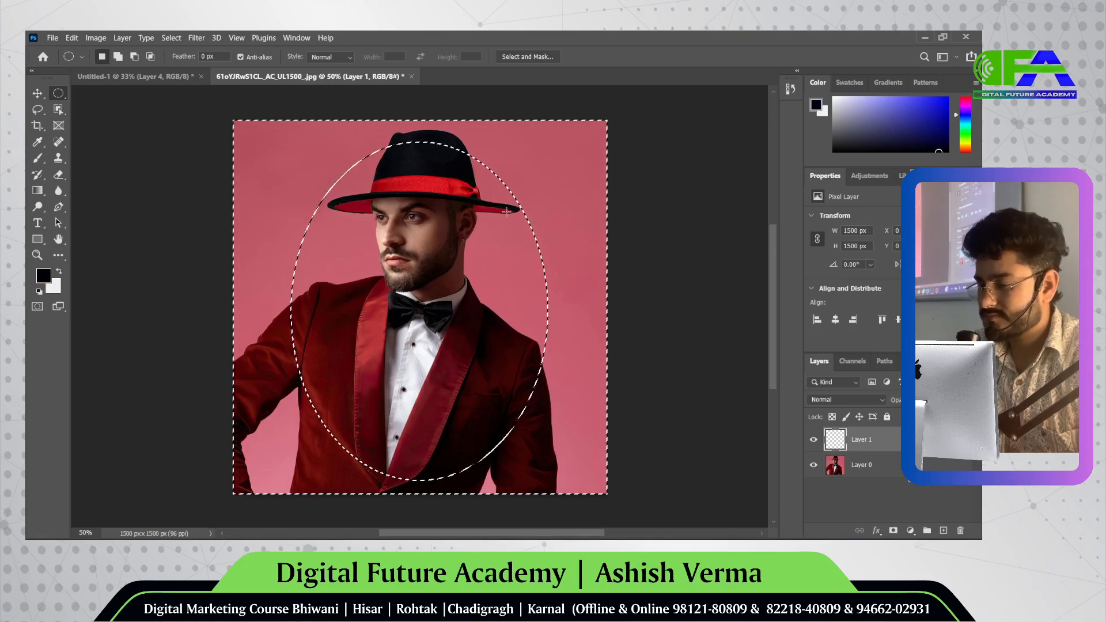
key("ctrl+BackSpace")
key("ctrl+z")
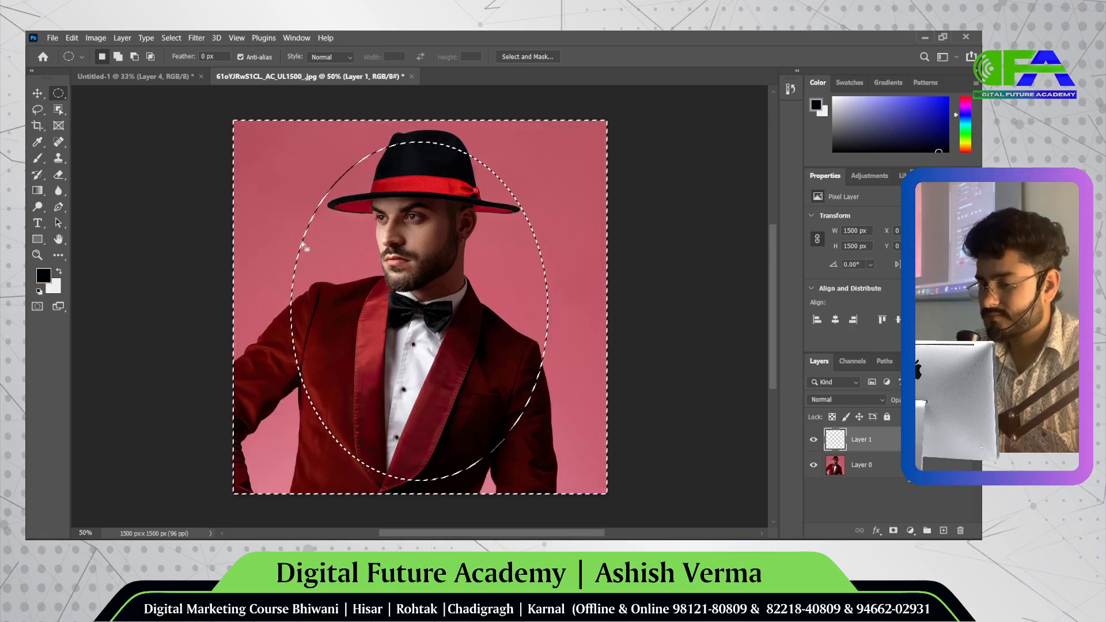
- Set the background colour to black (000000), fill the feathered selection on Layer 1 with it, and deselect
left_click(54, 286)
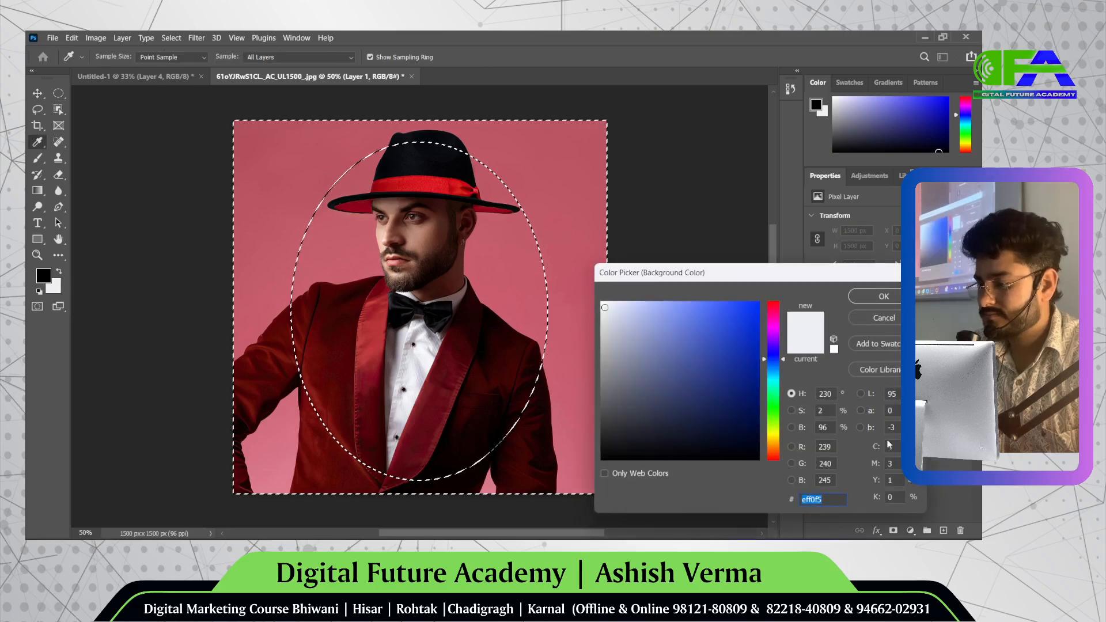
type("000000")
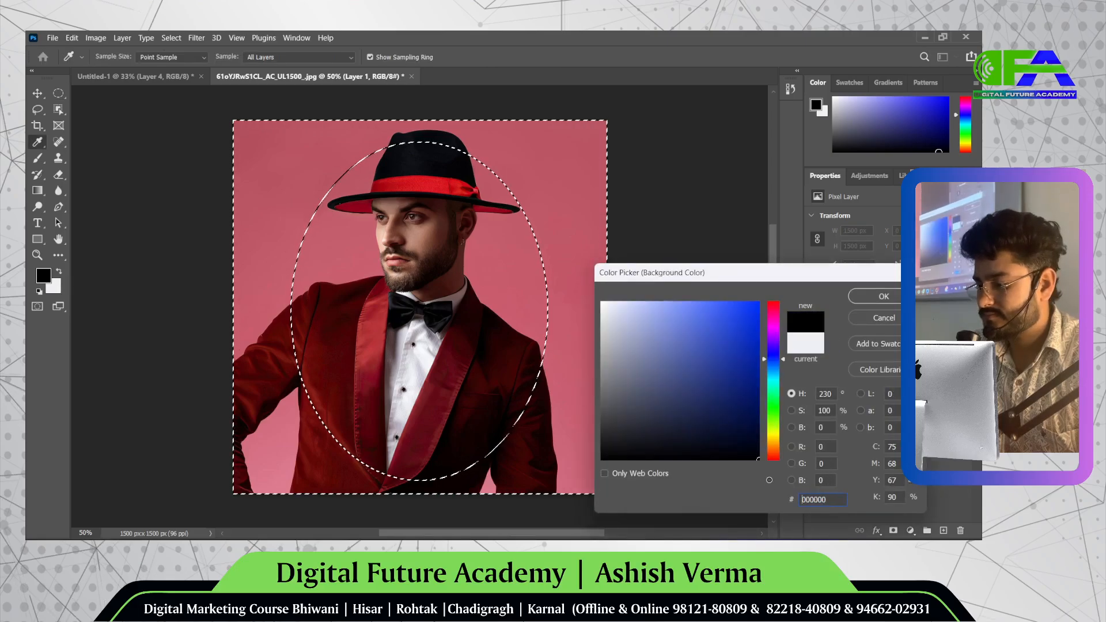
left_click(883, 296)
key("ctrl+BackSpace")
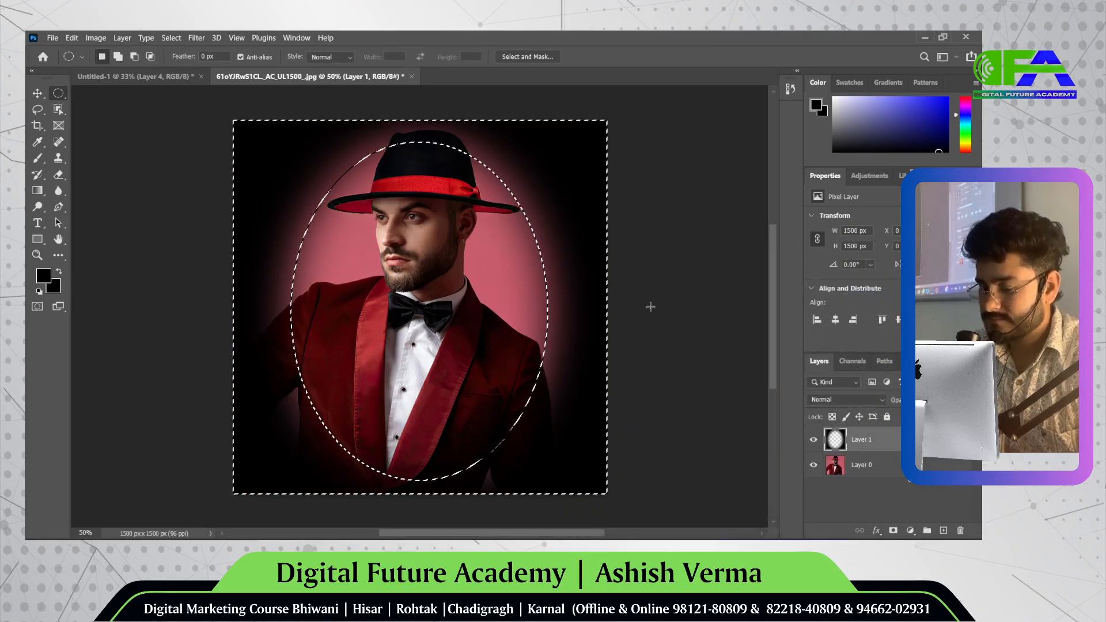
left_click(651, 308, "ctrl")
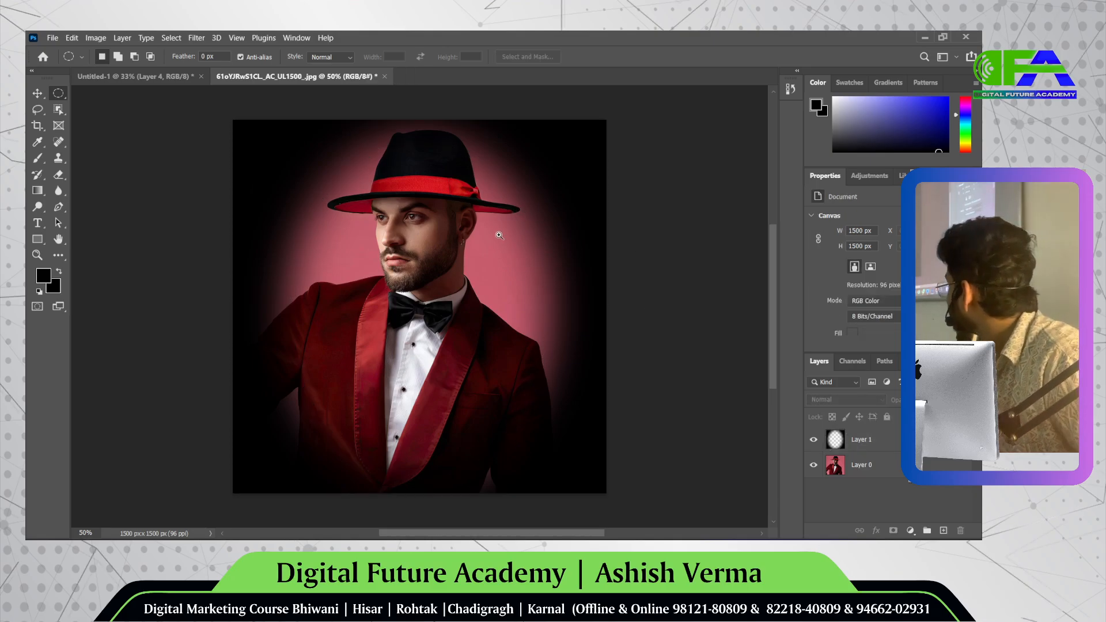
- Preview the black vignette around the man in full-screen mode and return to the standard screen mode
left_click_drag(500, 236, 501, 262)
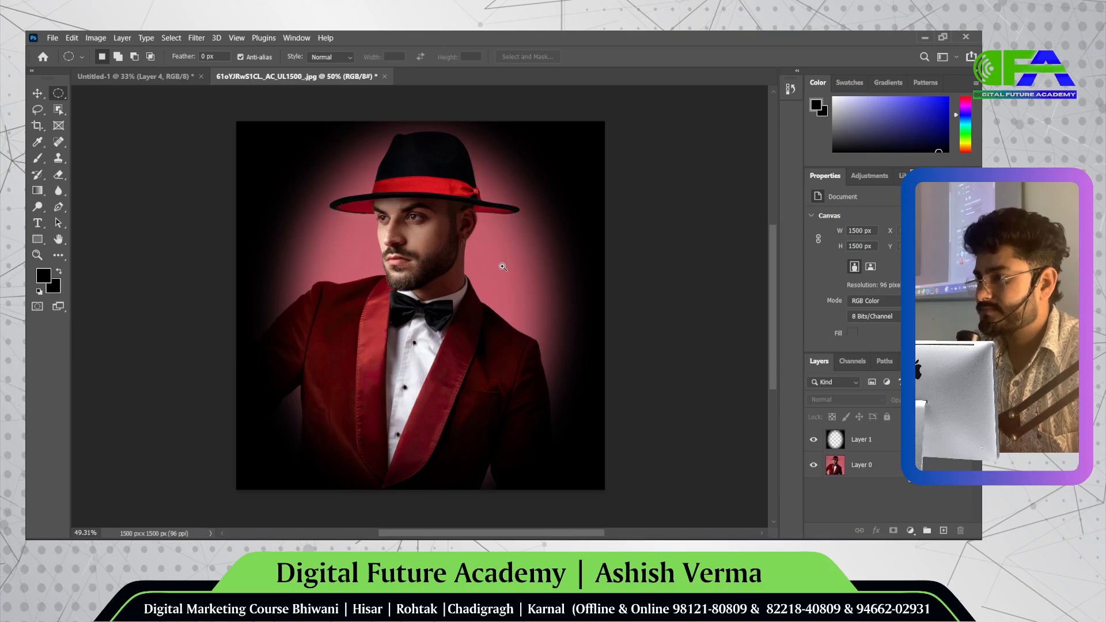
key("f")
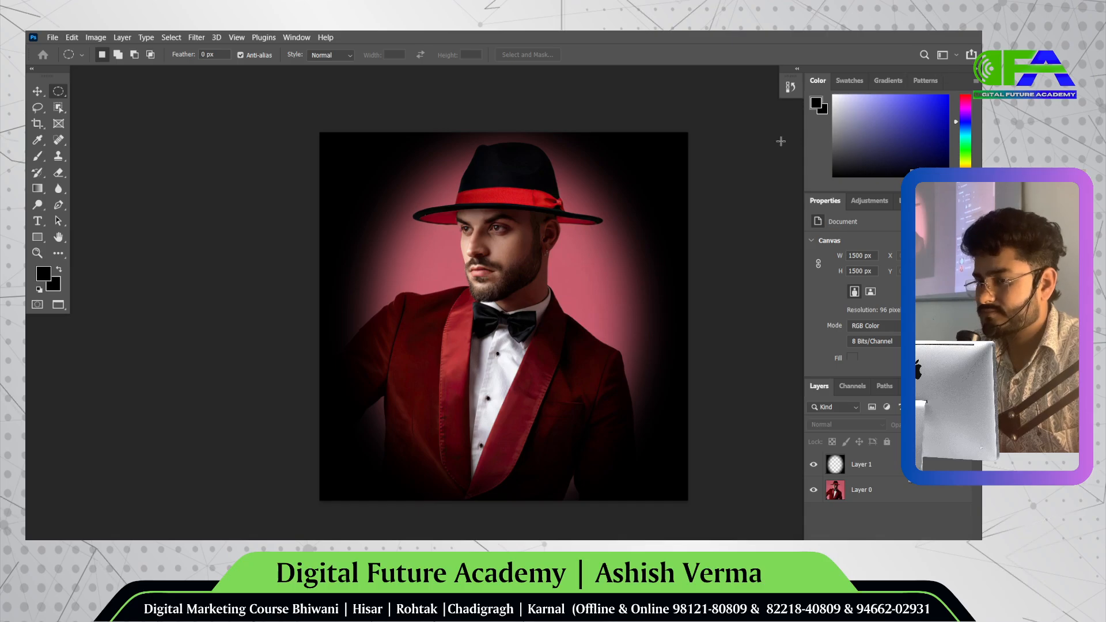
key("f")
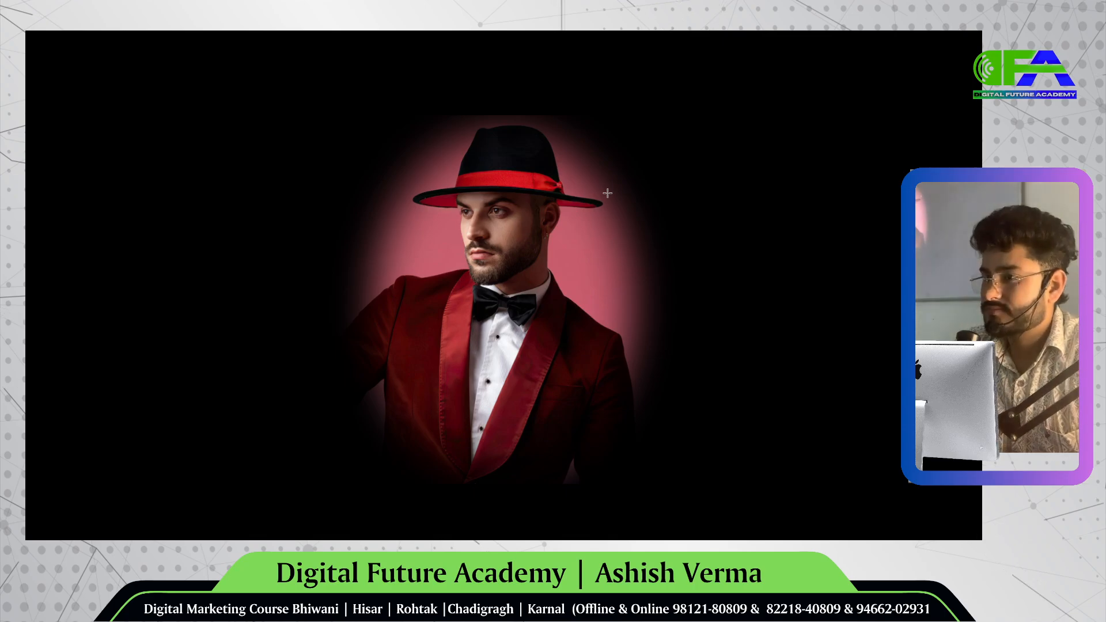
key("f")
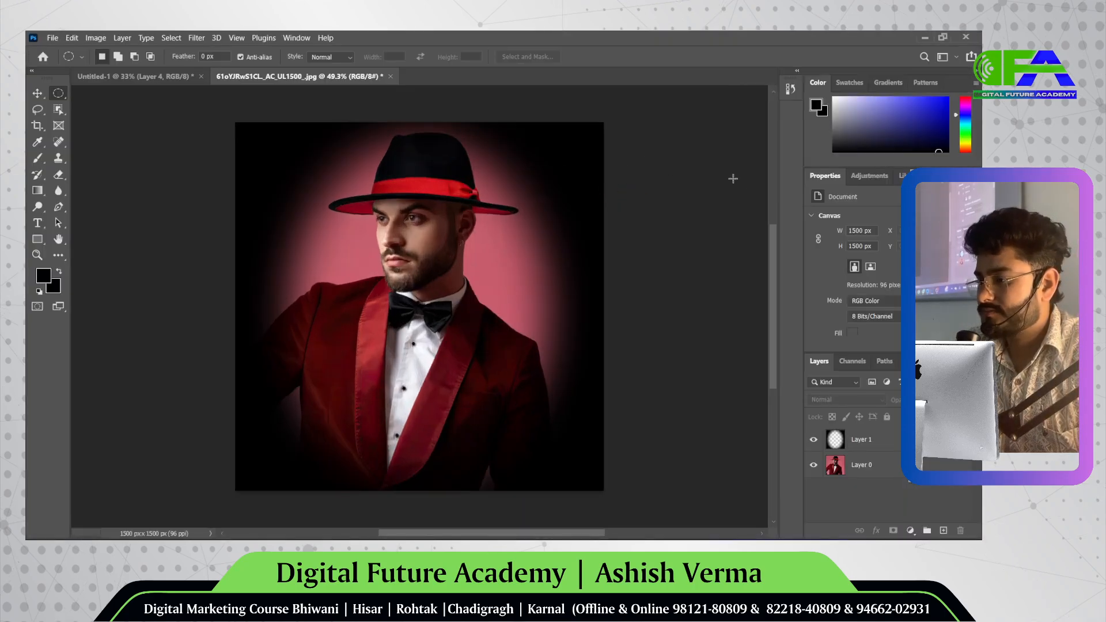
- Activate the Move tool and select the photo layer, Layer 0
key("v")
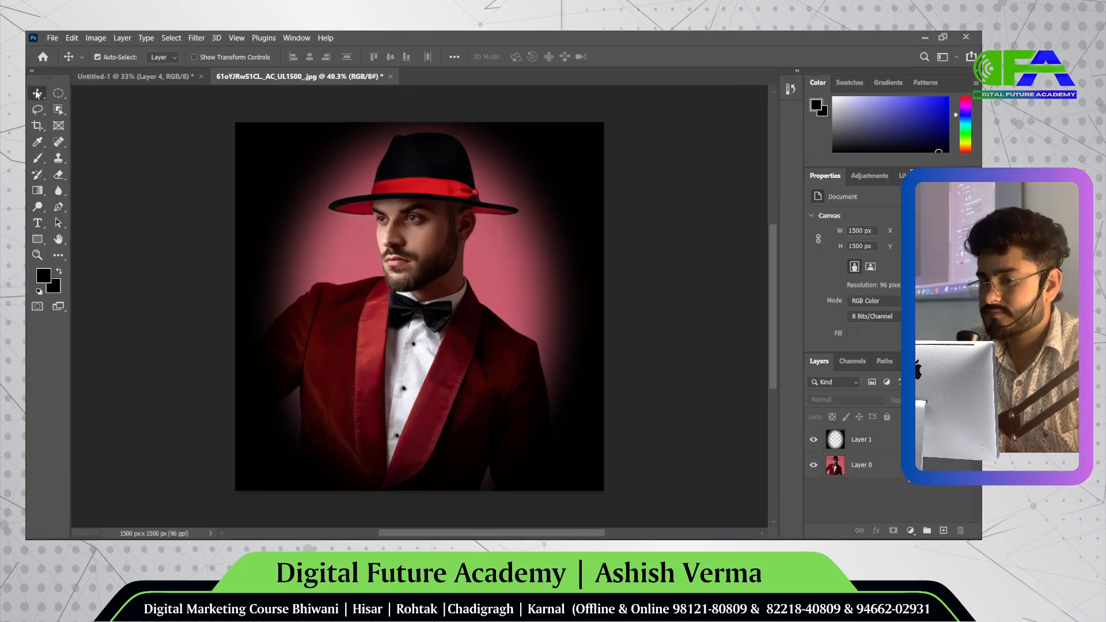
left_click(397, 258)
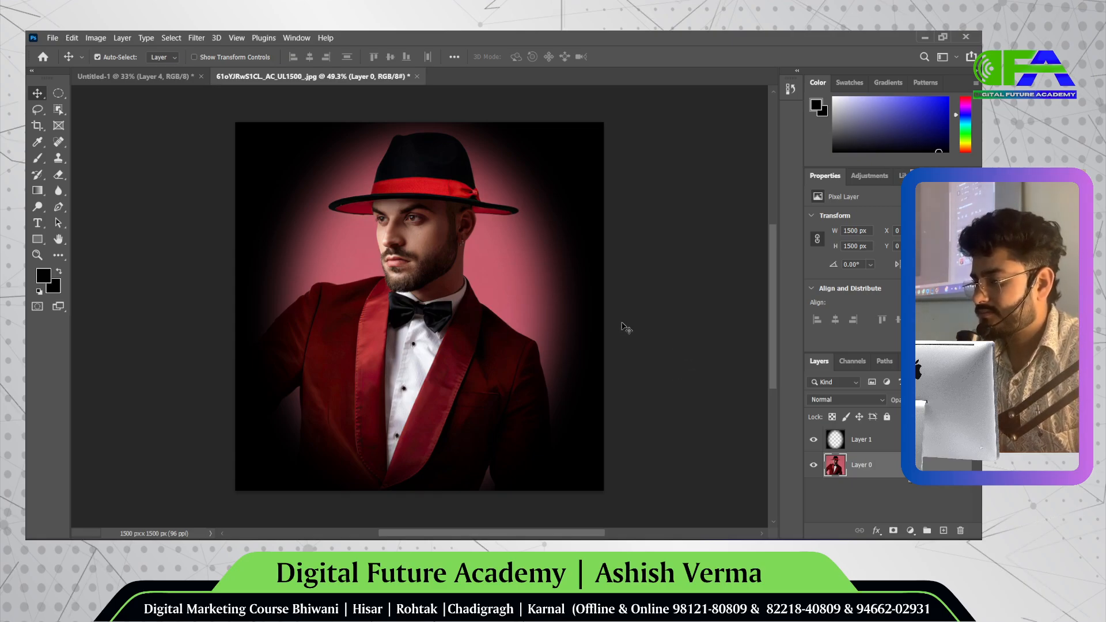
scroll(520, 282, "up", 1)
scroll(524, 285, "down", 1)
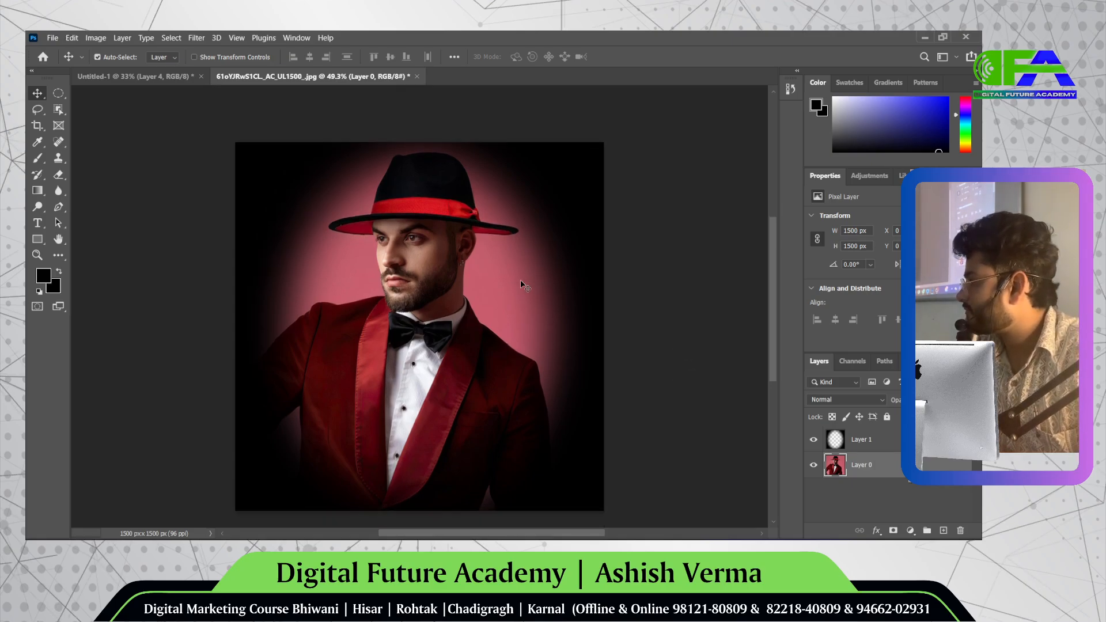
scroll(524, 285, "right", 1)
scroll(524, 285, "left", 2)
scroll(524, 285, "left", 1)
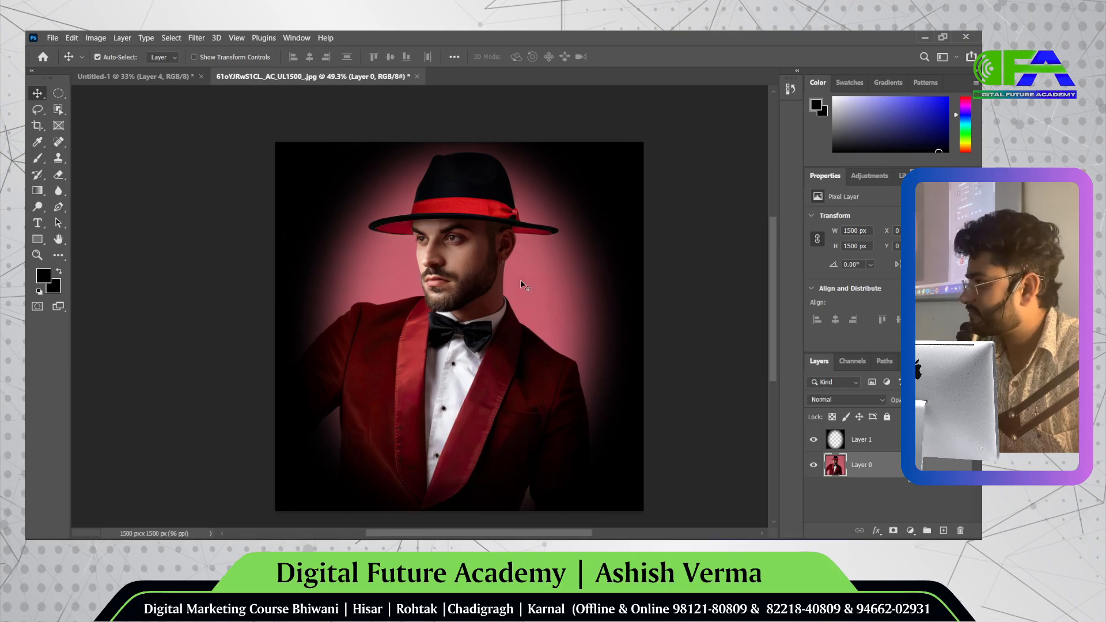
scroll(521, 282, "down", 1)
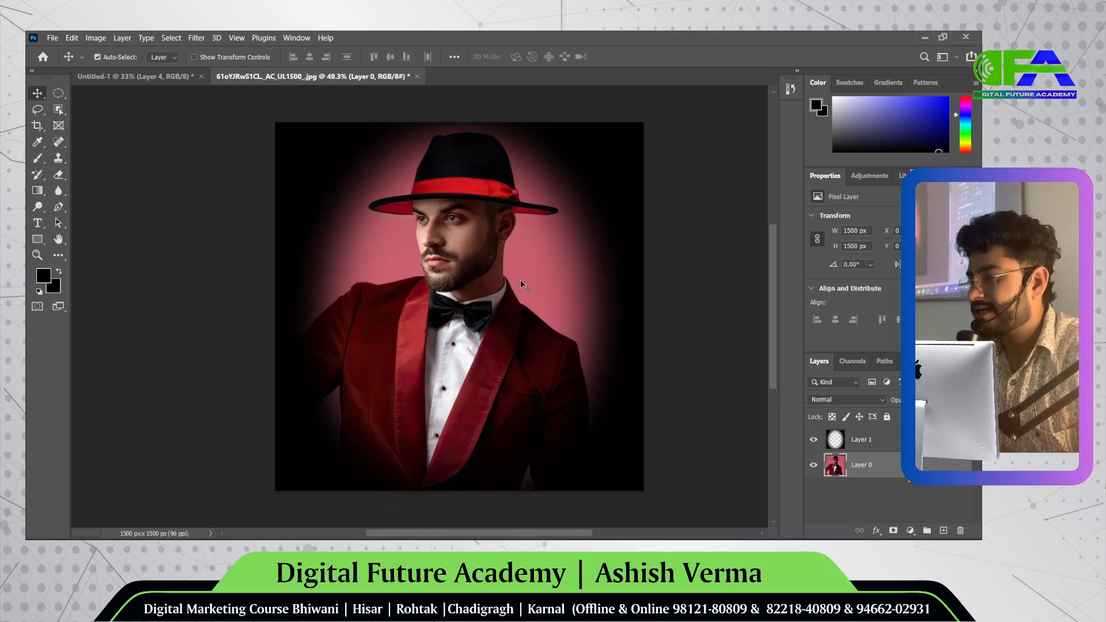